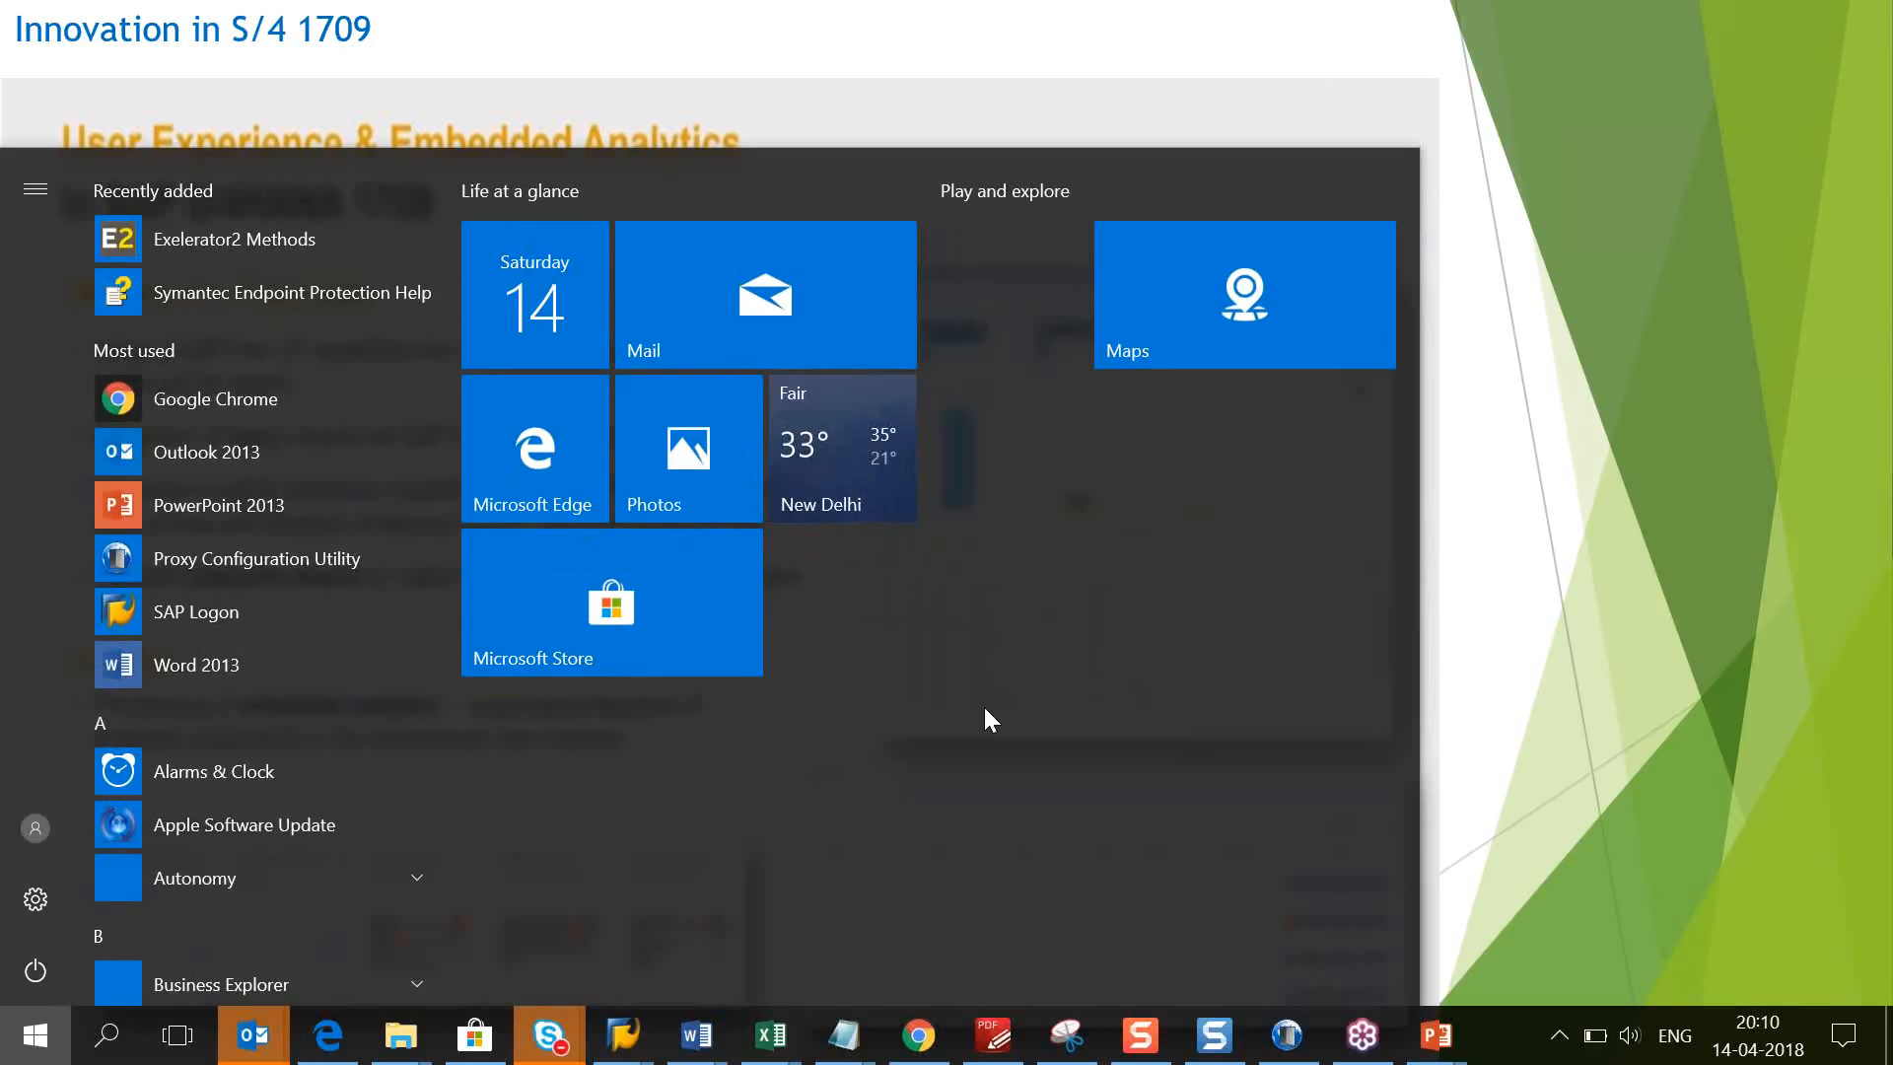
Step: Switch to the SAP Easy Access window and set its session information display to show the client
mouse_move(625, 1030)
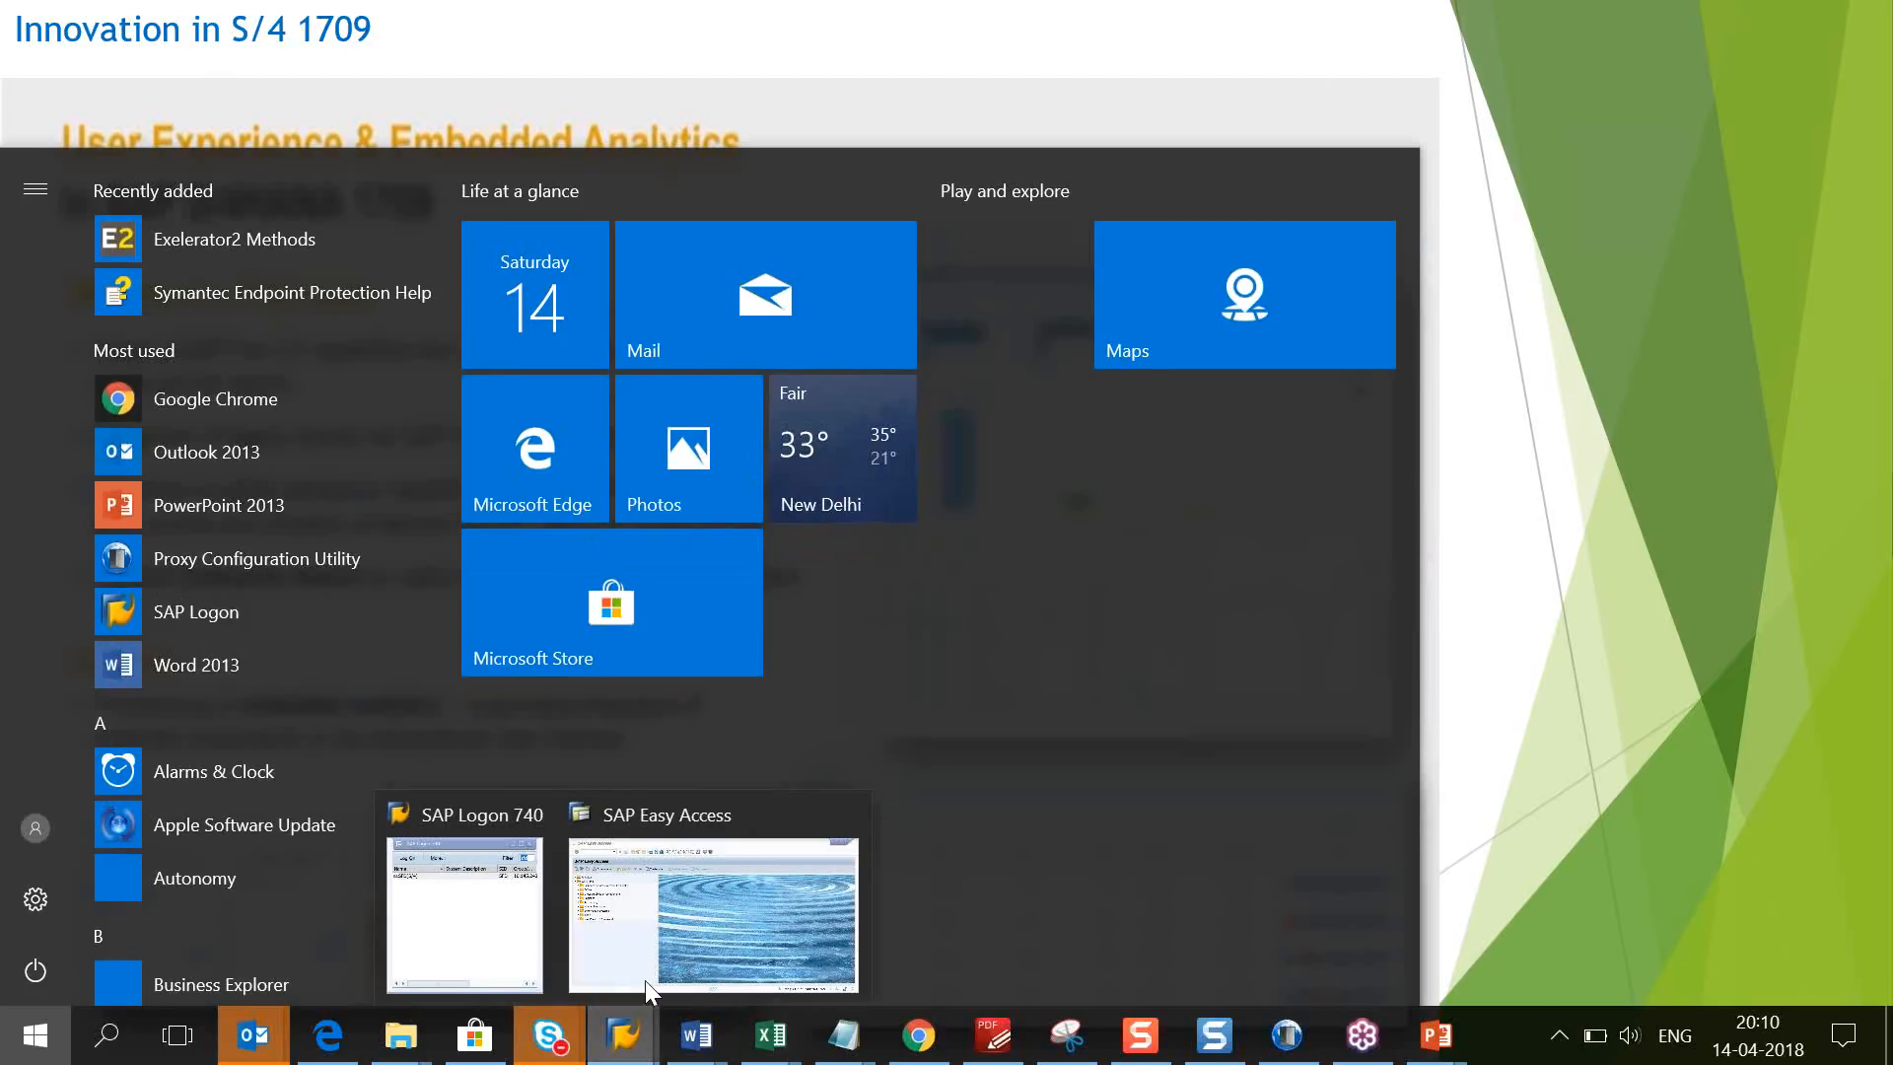
click(664, 919)
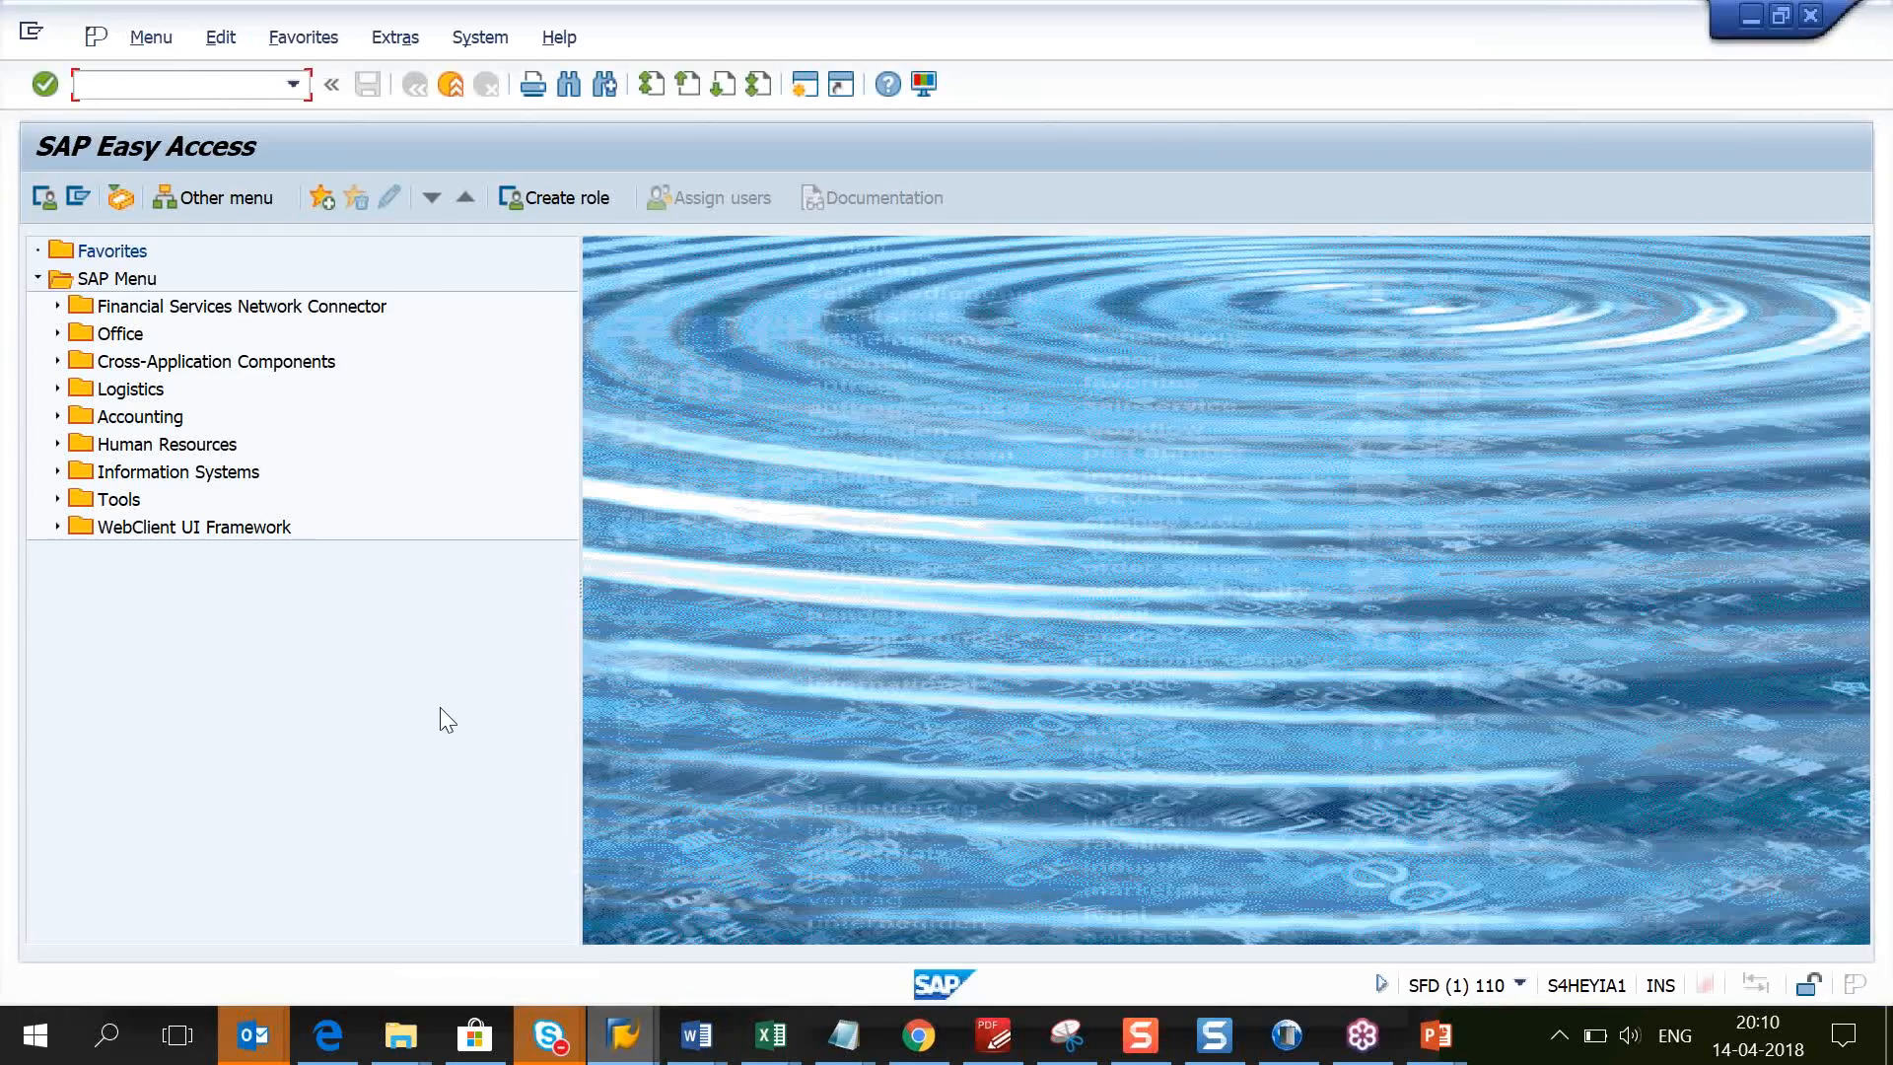
click(1519, 985)
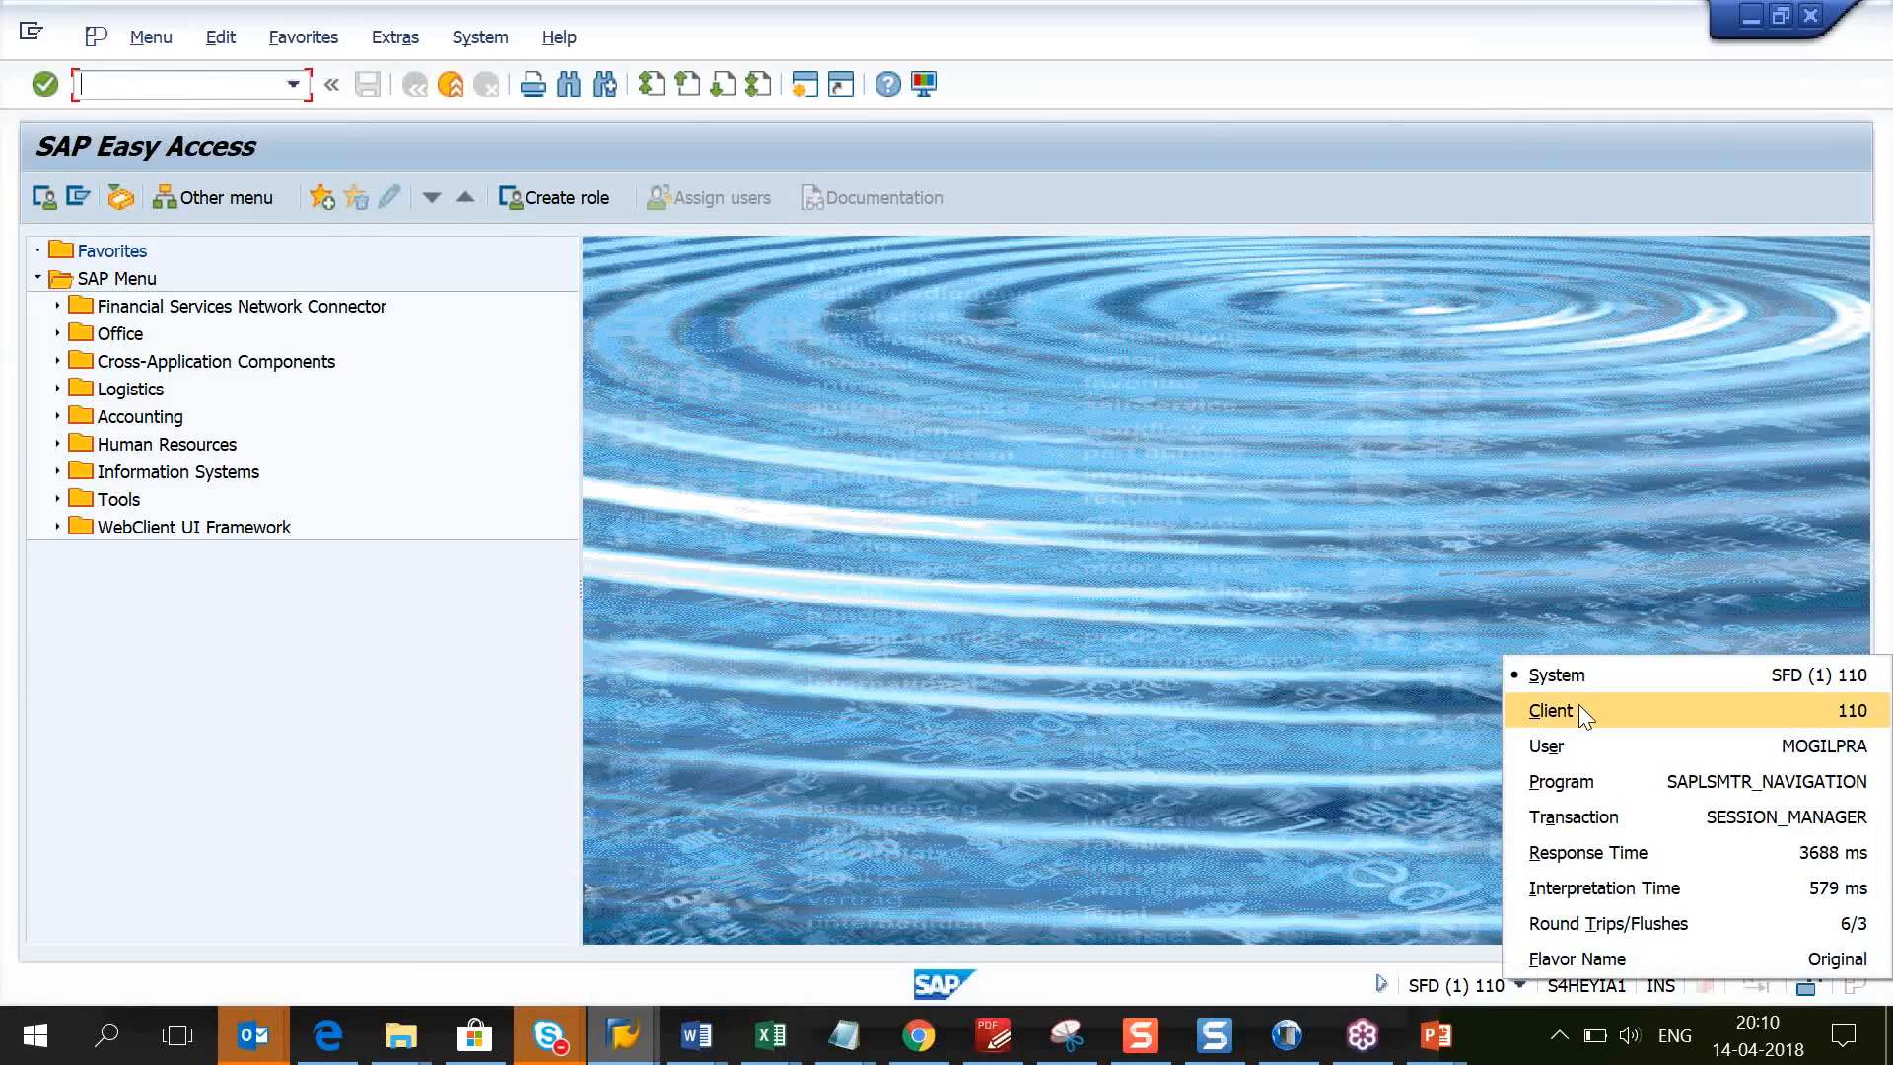
click(1577, 704)
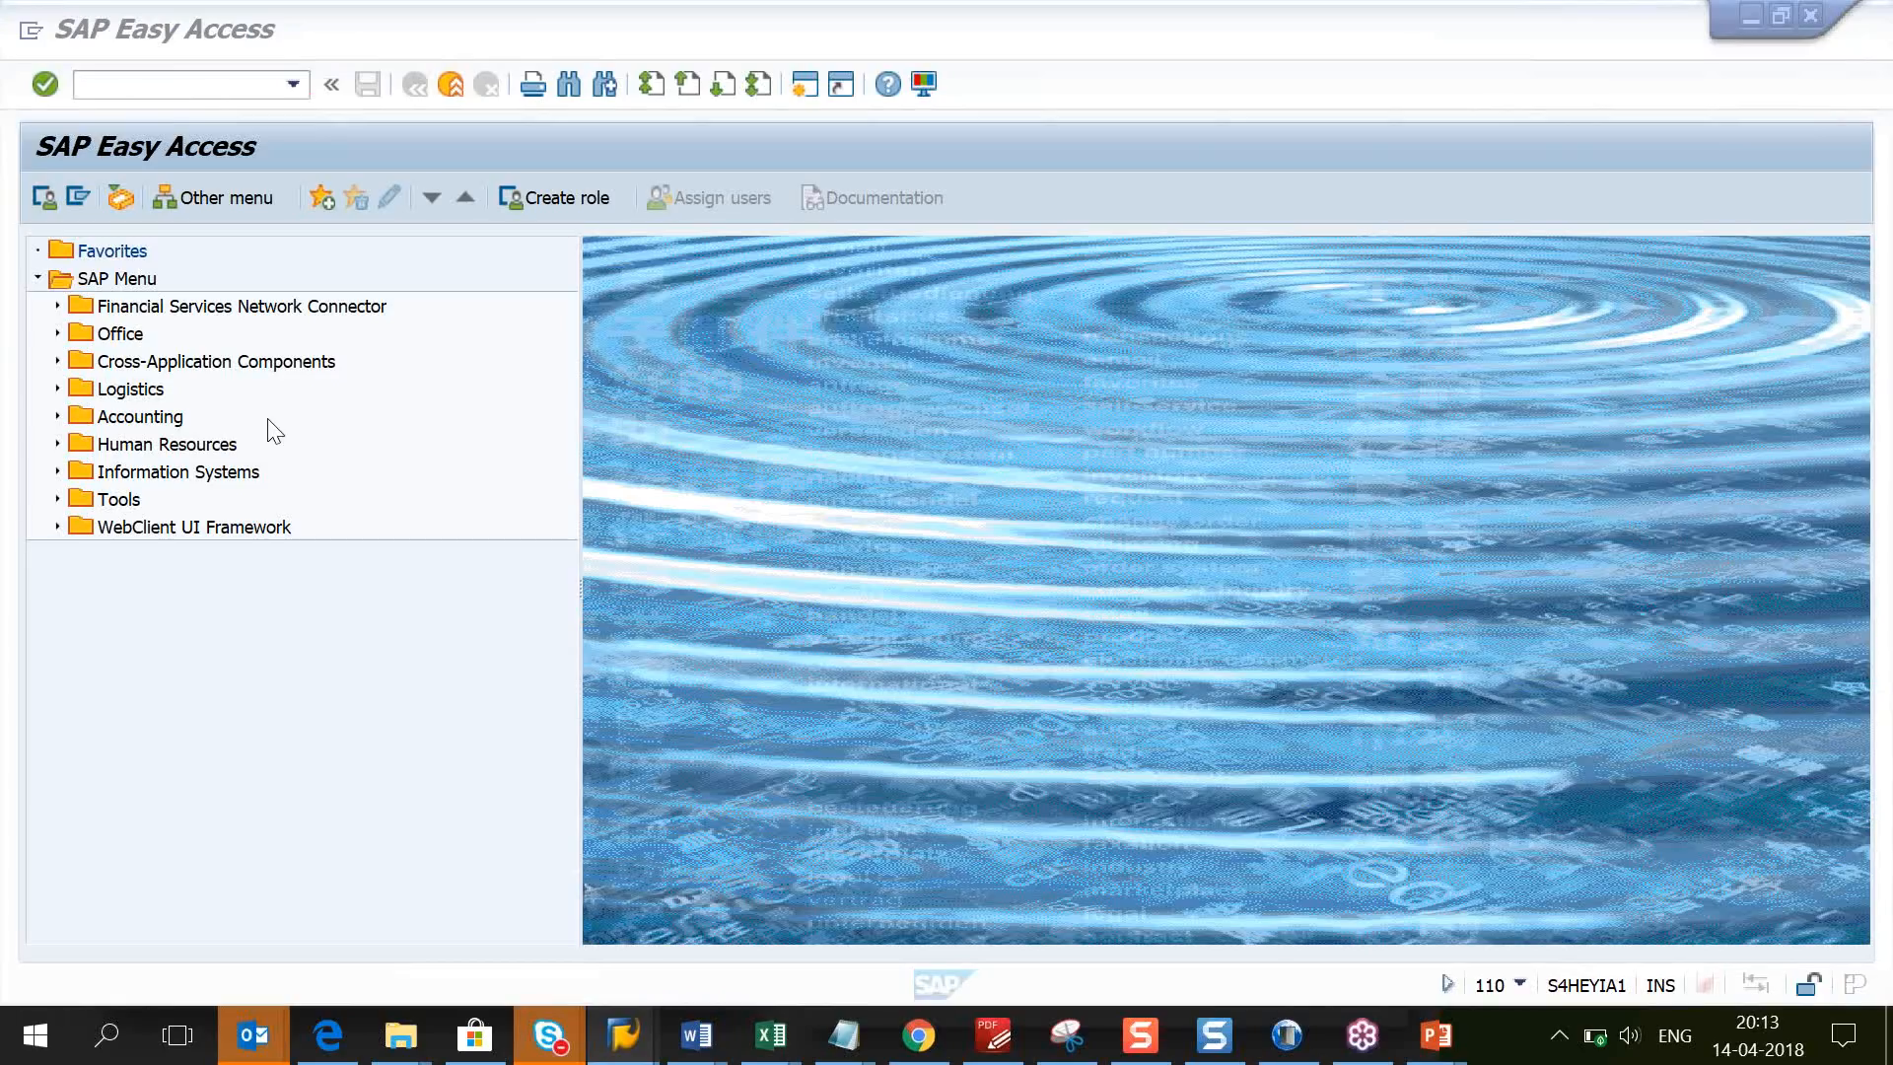
click(886, 489)
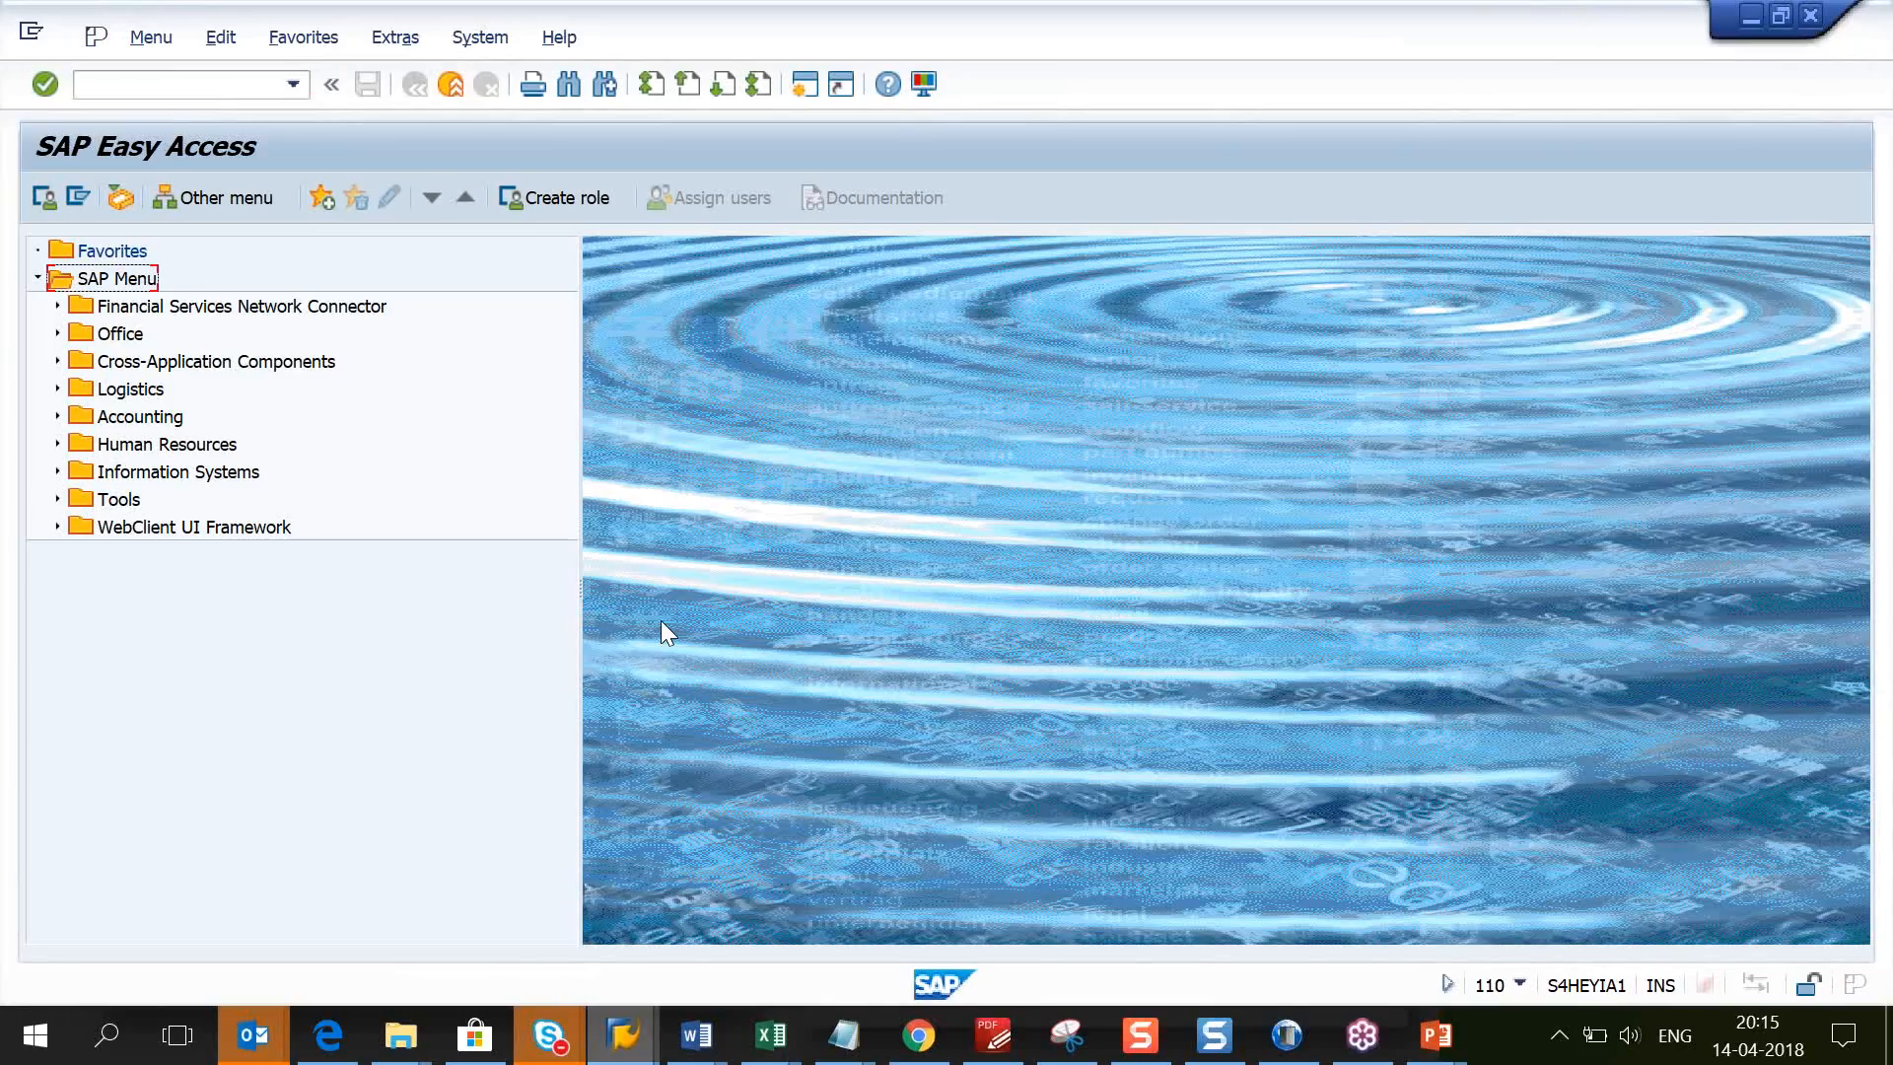
Step: Open the system status and display the installed product versions from the product version details
click(481, 40)
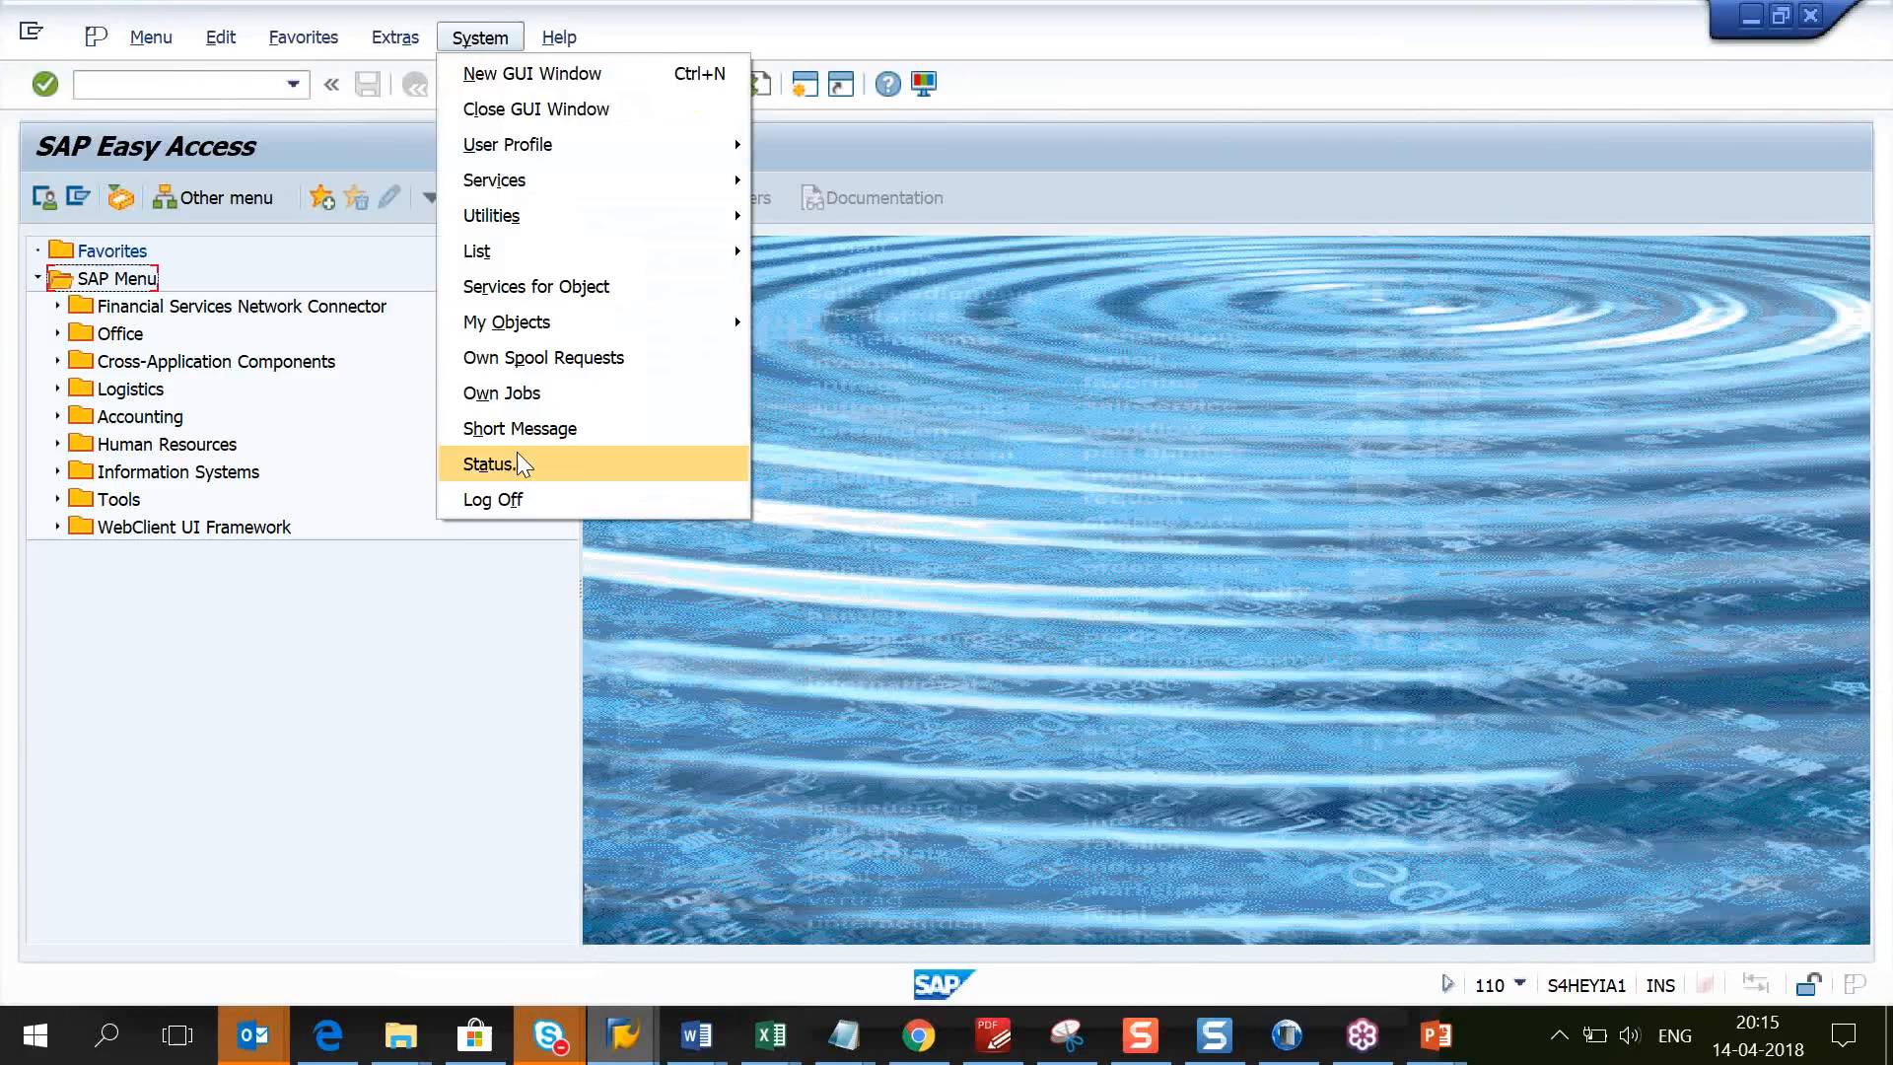
click(521, 464)
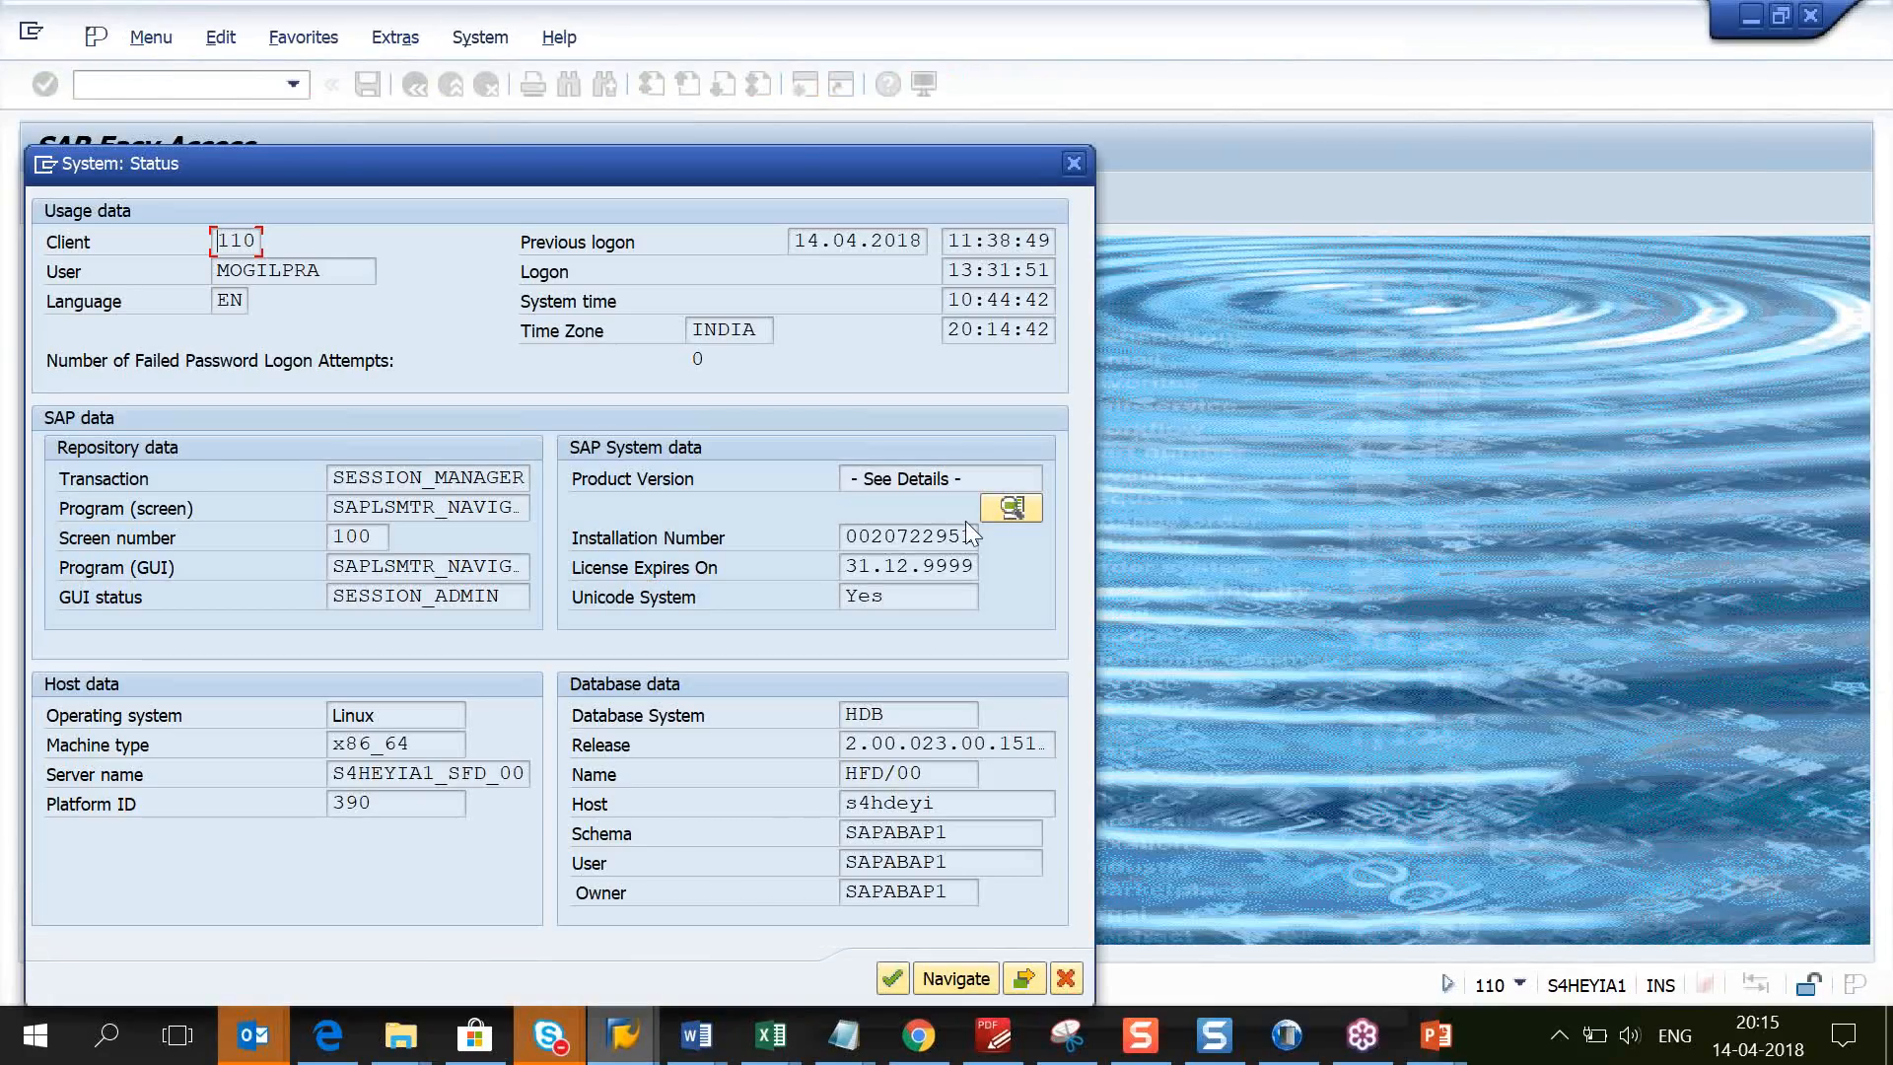
click(1005, 511)
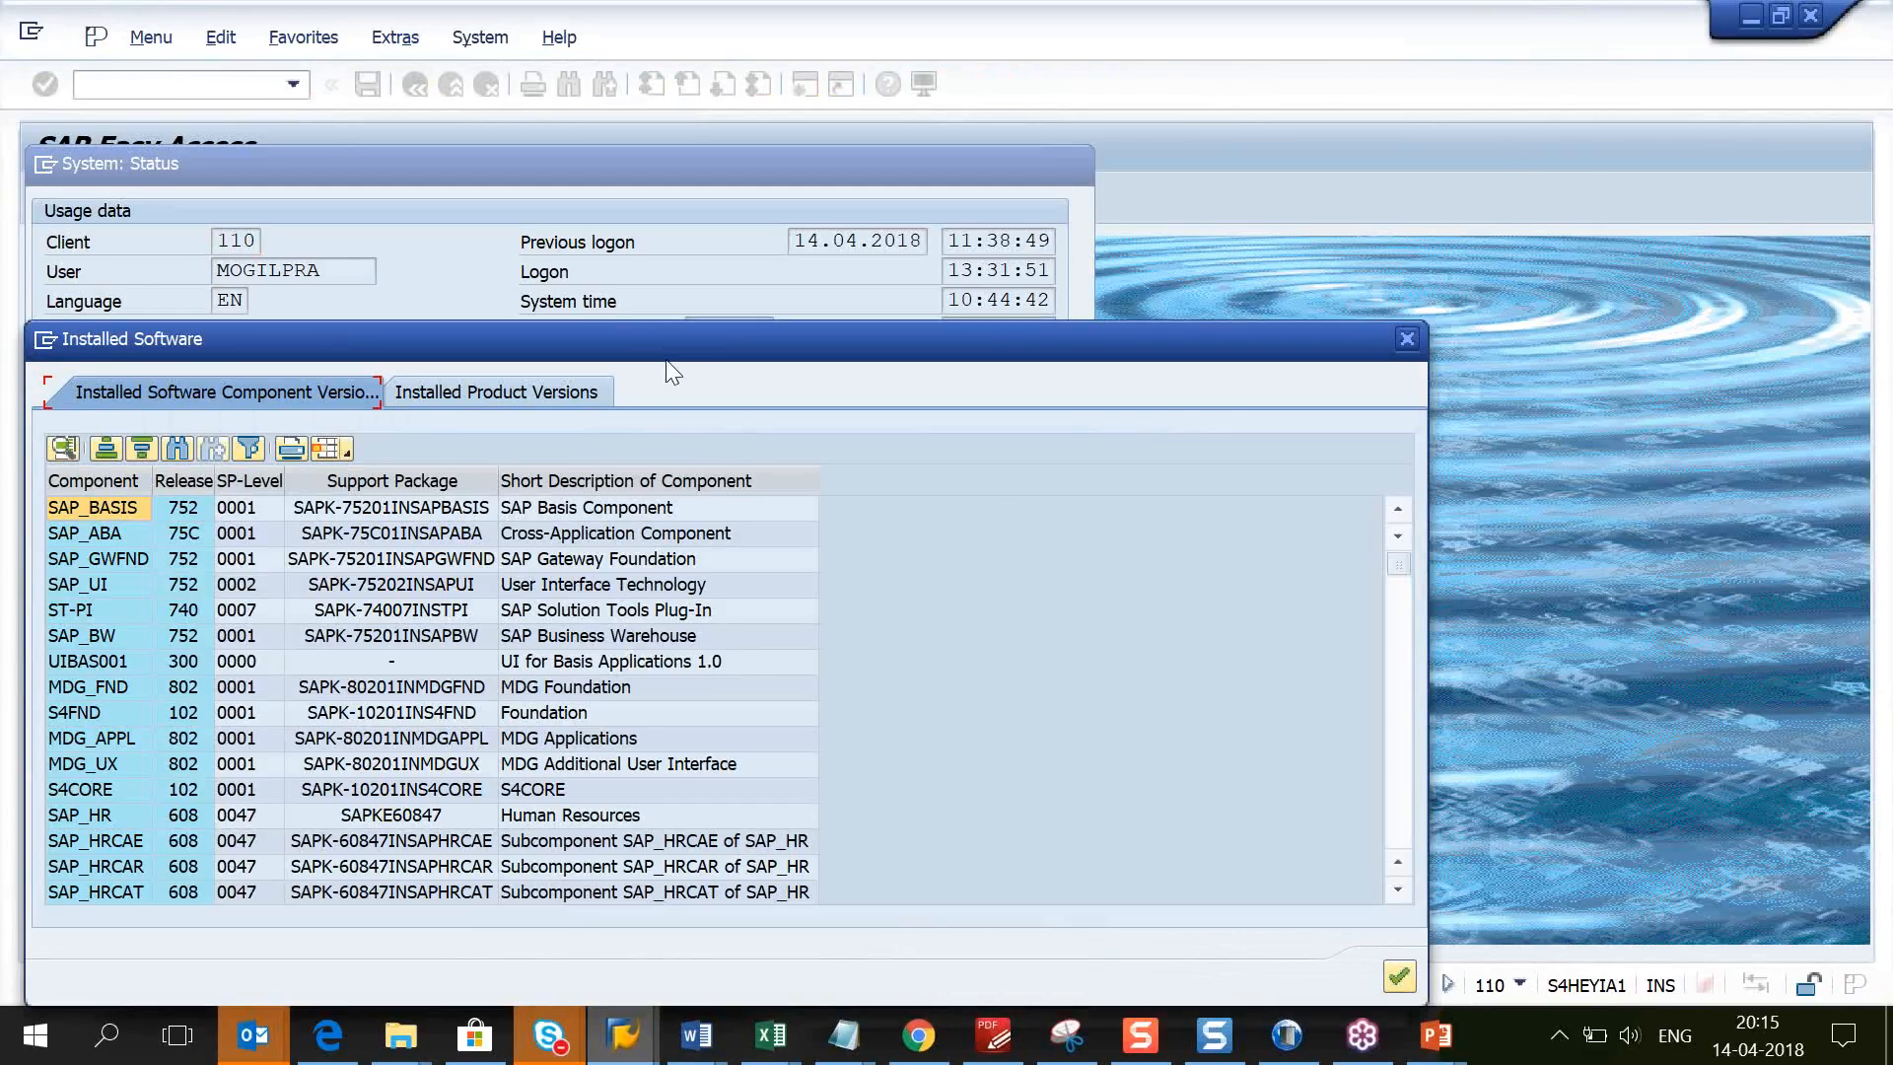
drag(663, 351, 665, 198)
click(552, 252)
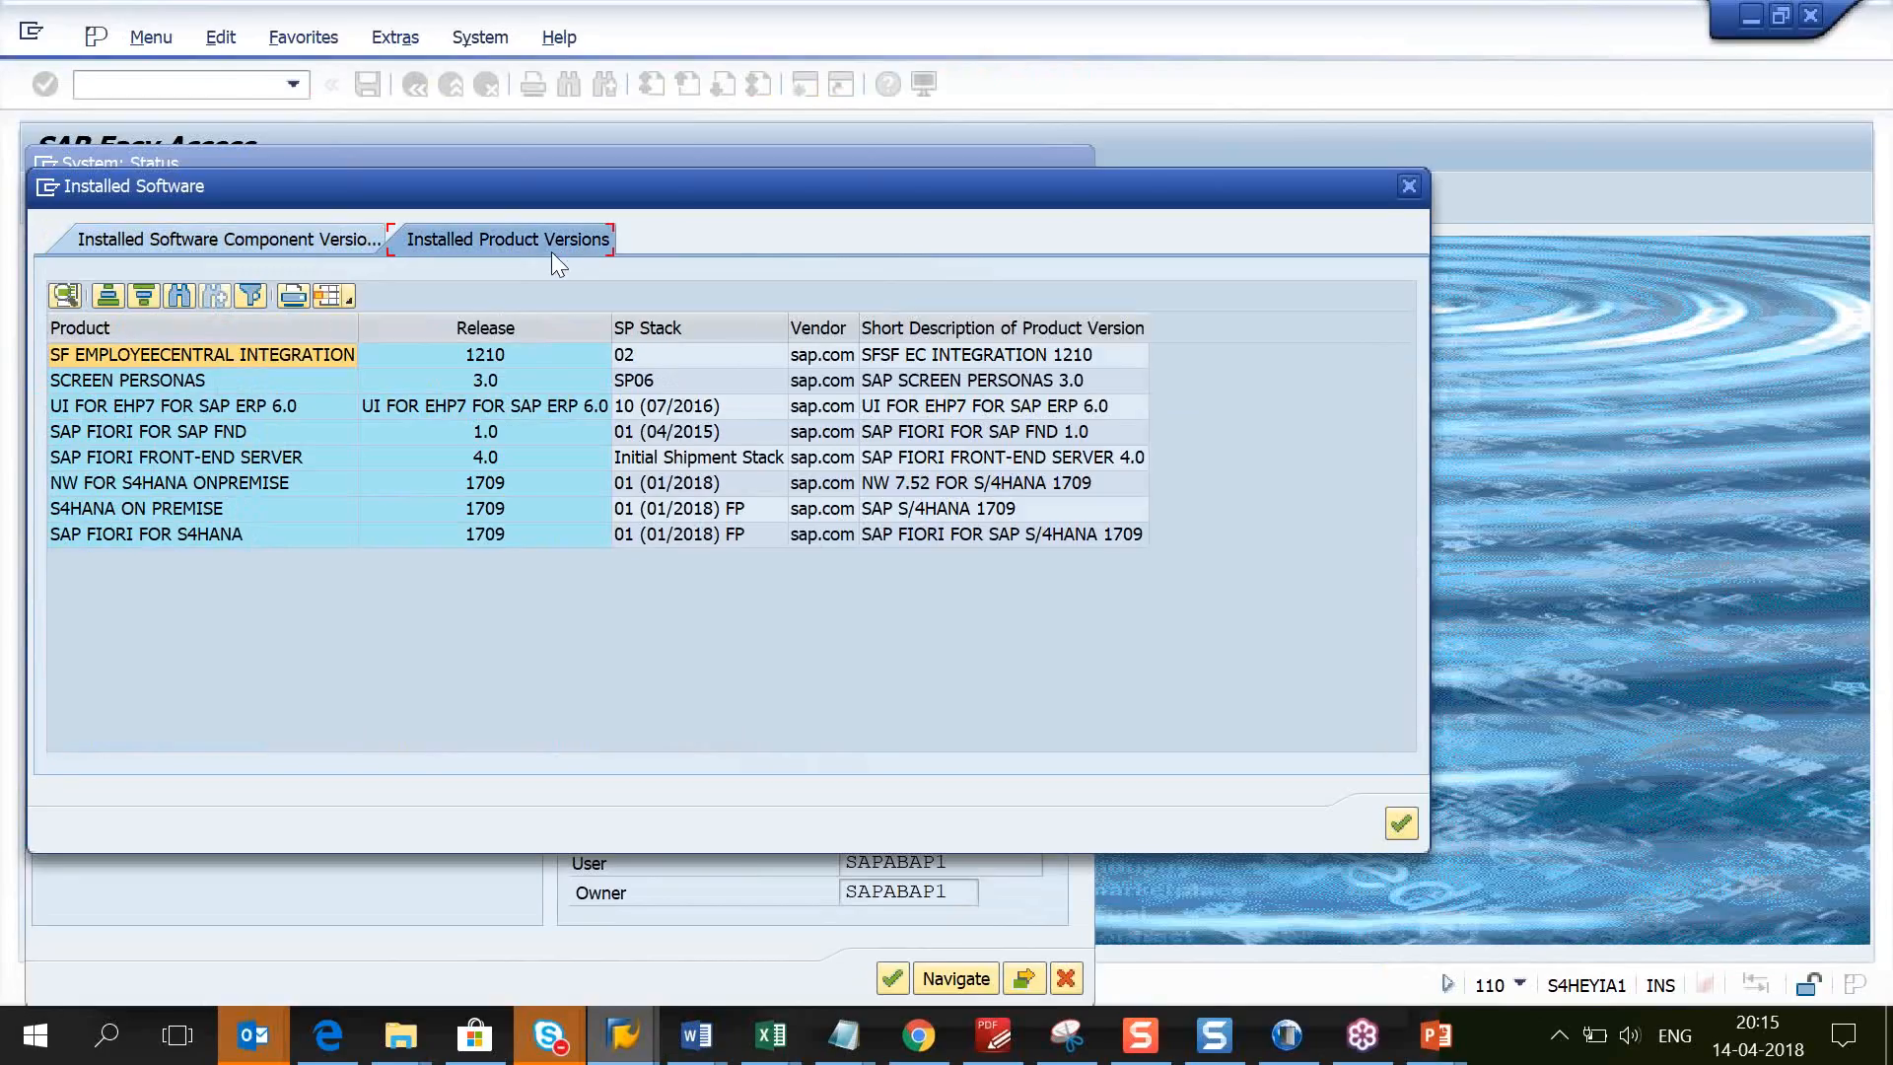
Step: Review the NW for S4HANA OnPremise and SAP Fiori for S4HANA entries, and close both information dialogs
click(499, 483)
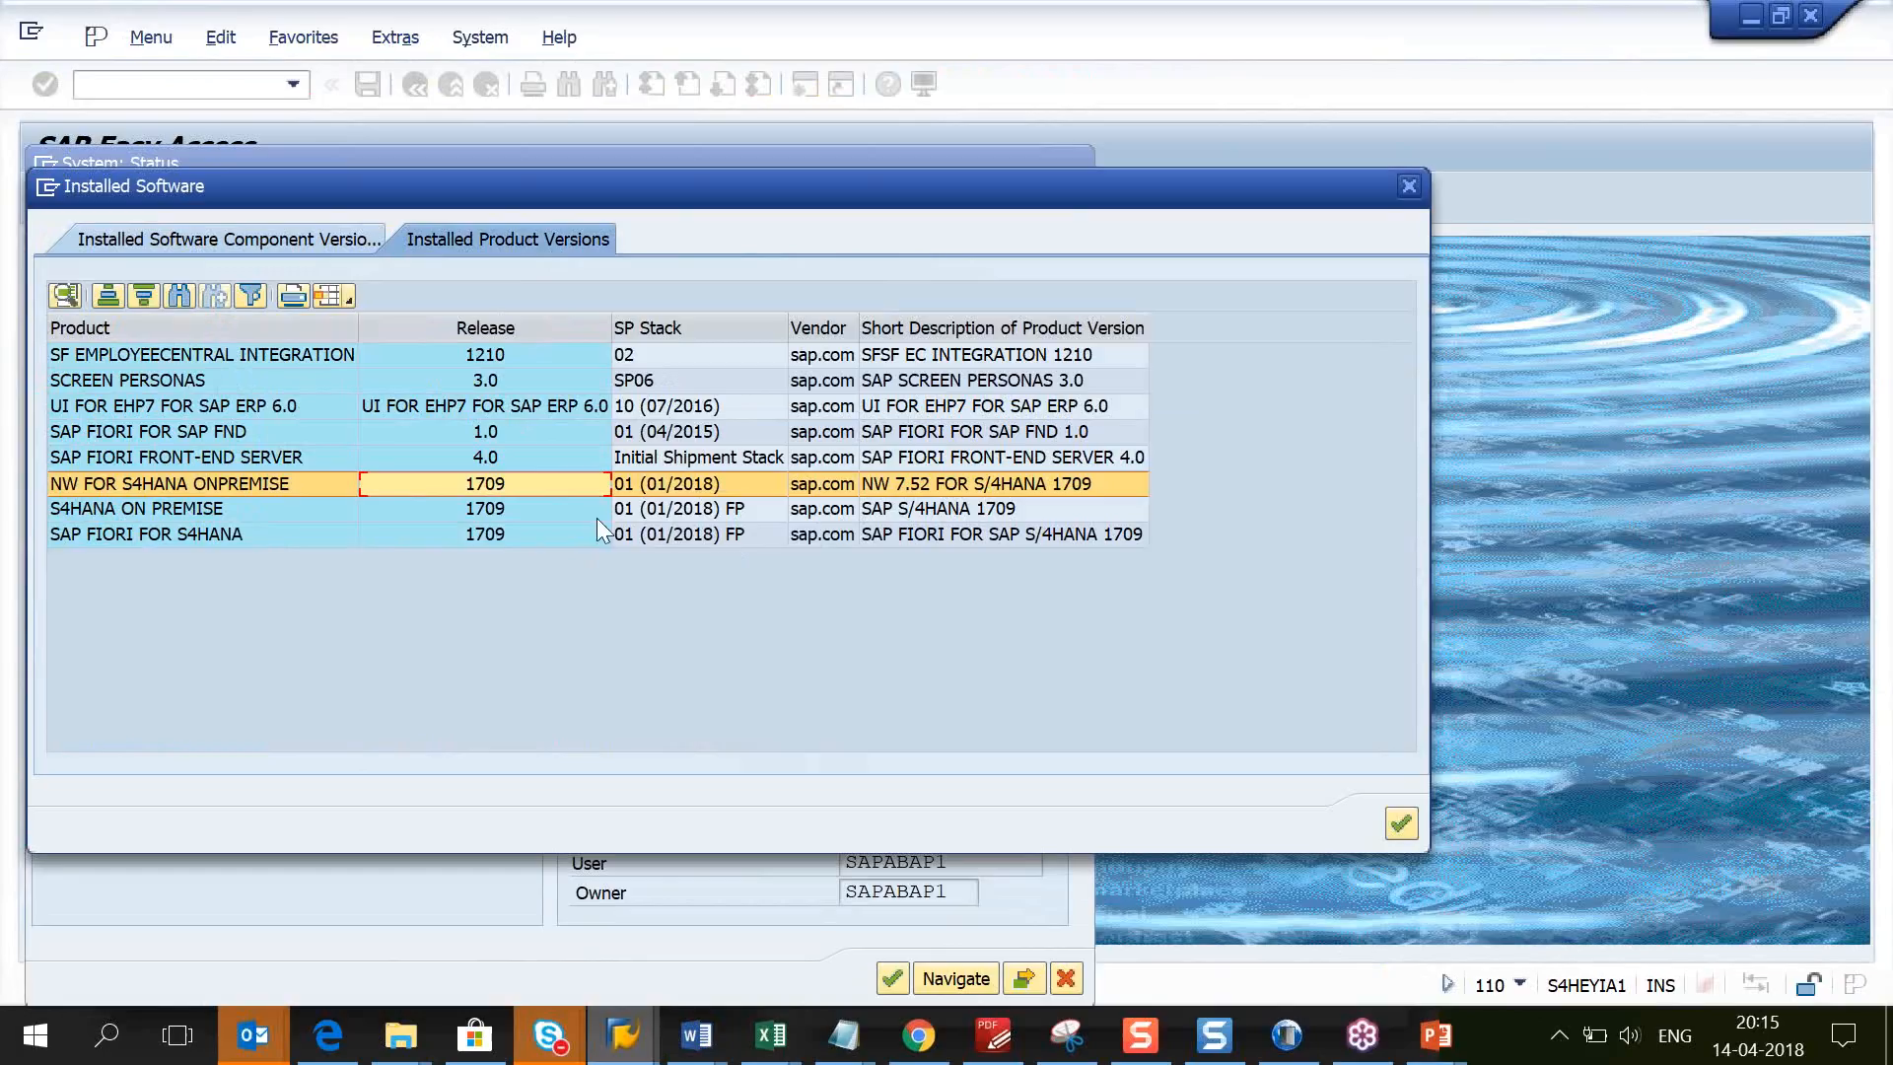
click(209, 538)
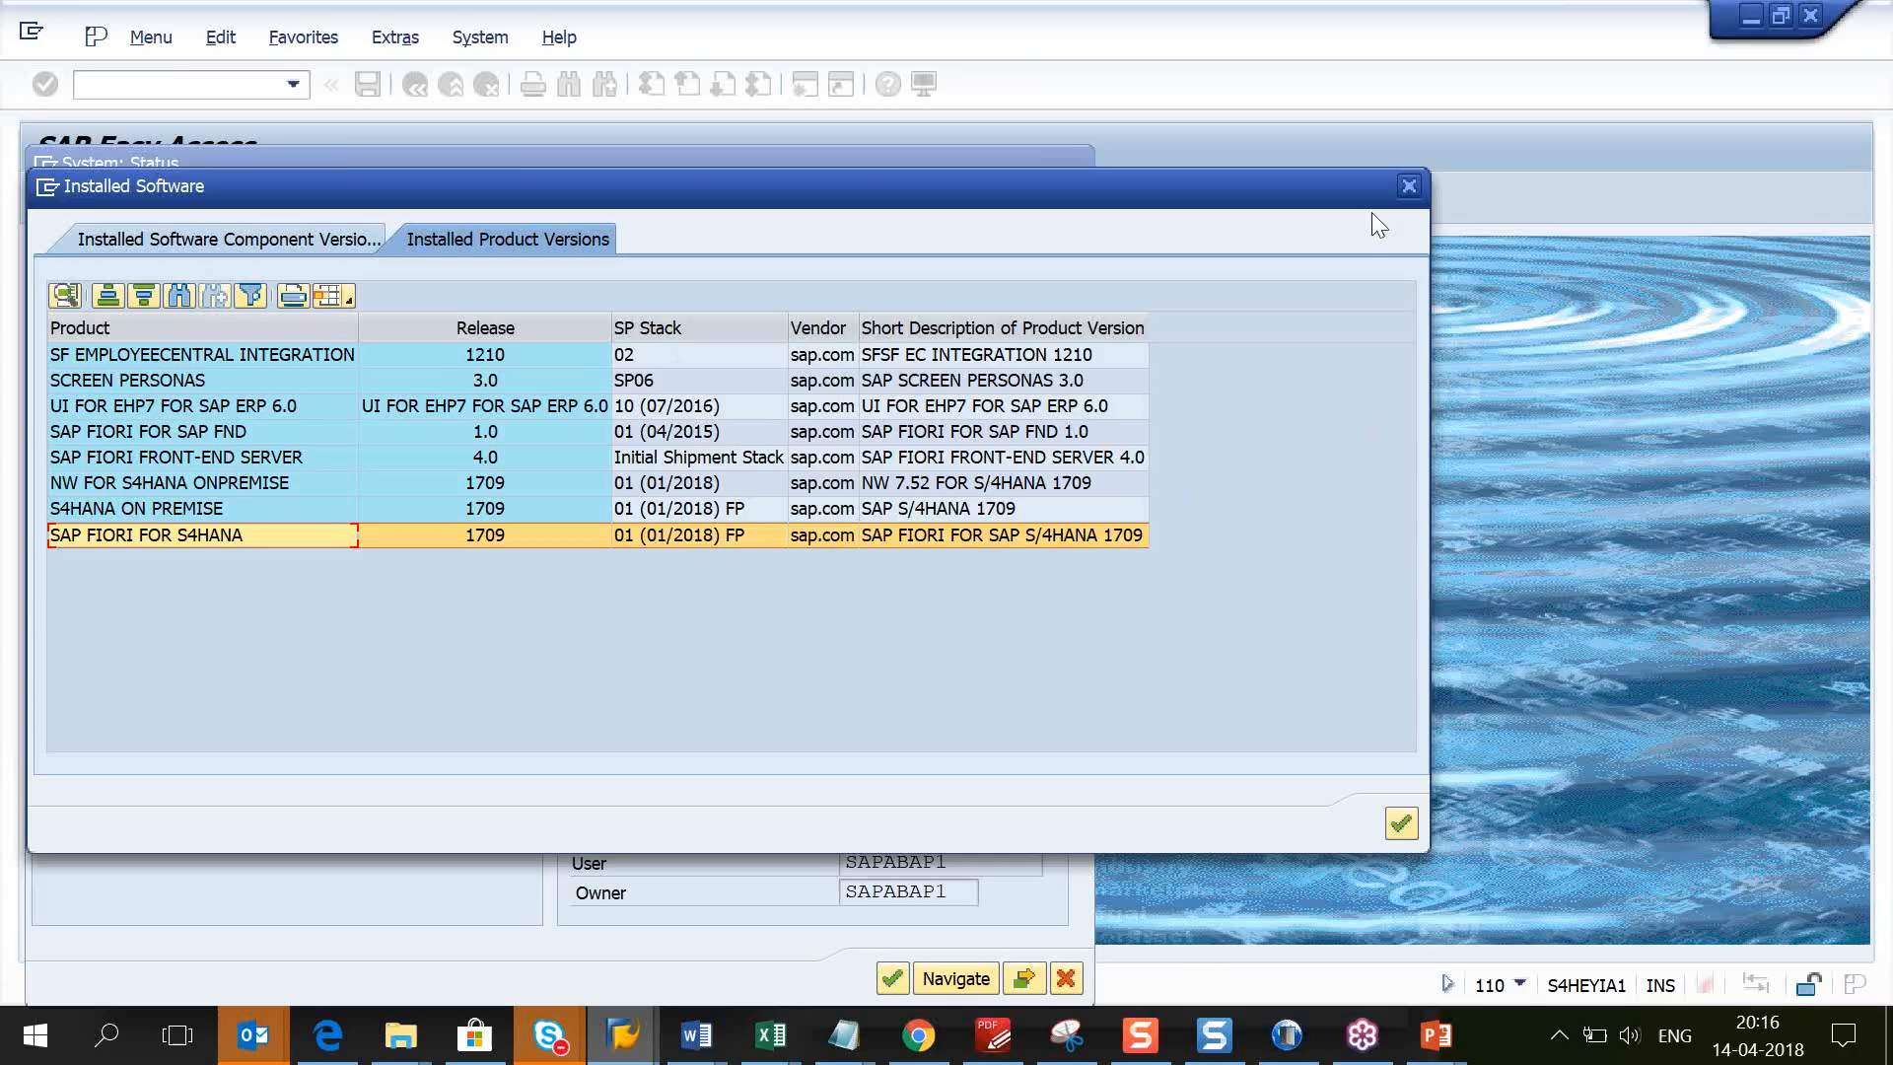
click(1409, 187)
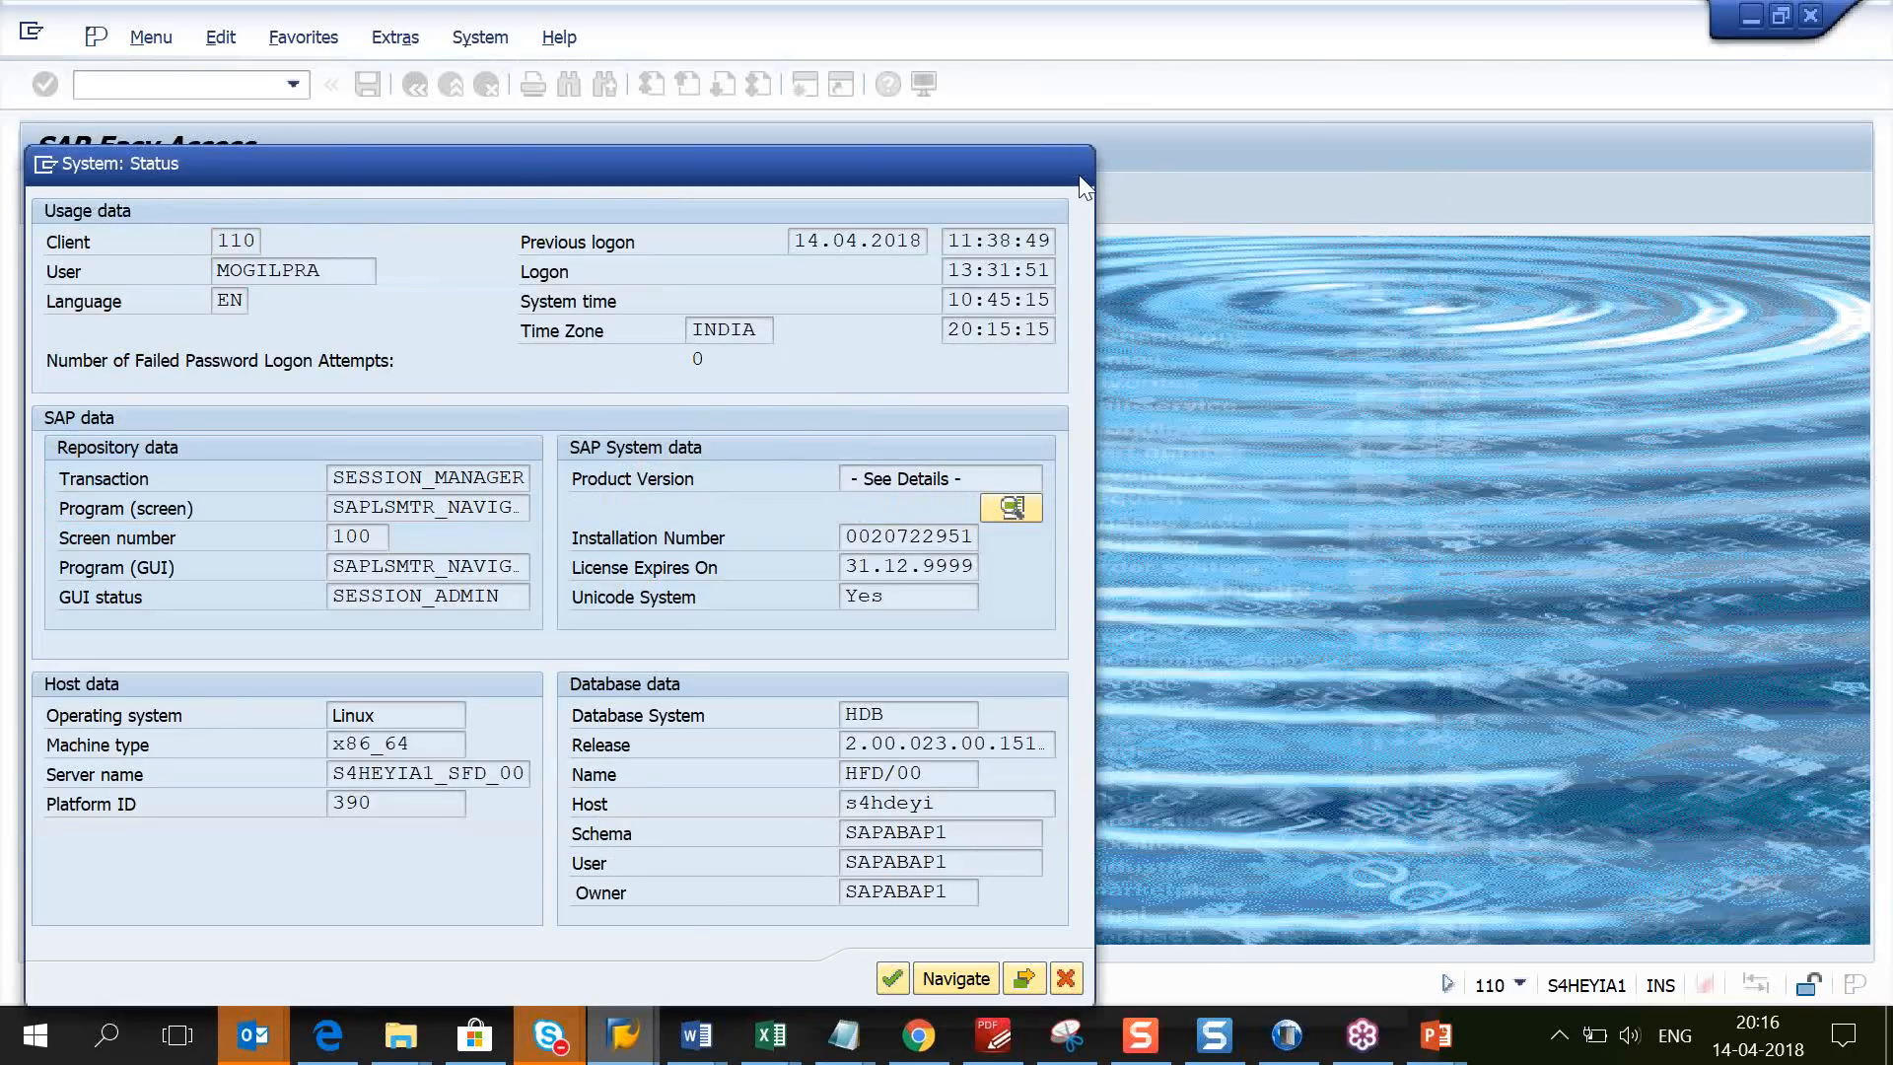
click(1077, 167)
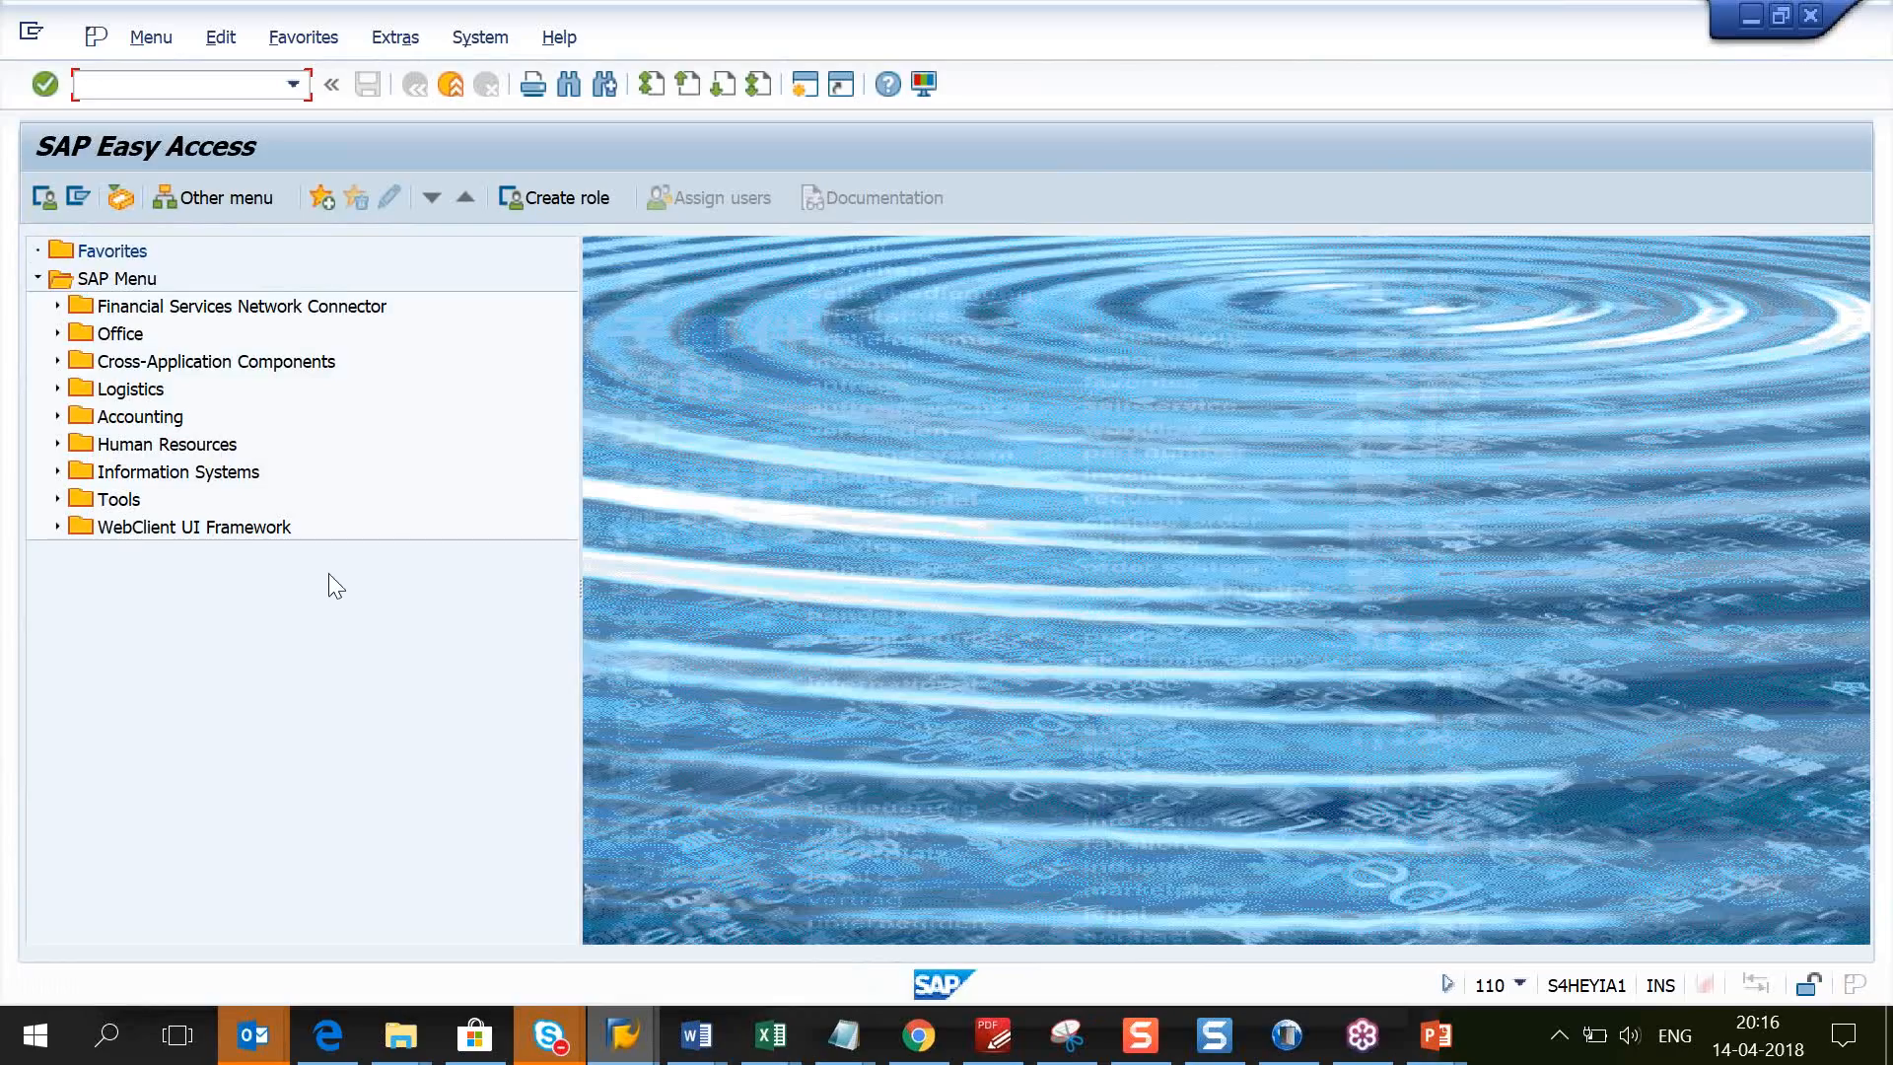
Step: Expand the SAP Menu tree through Accounting, Financial Accounting and General Ledger to Periodic Processing
double_click(169, 418)
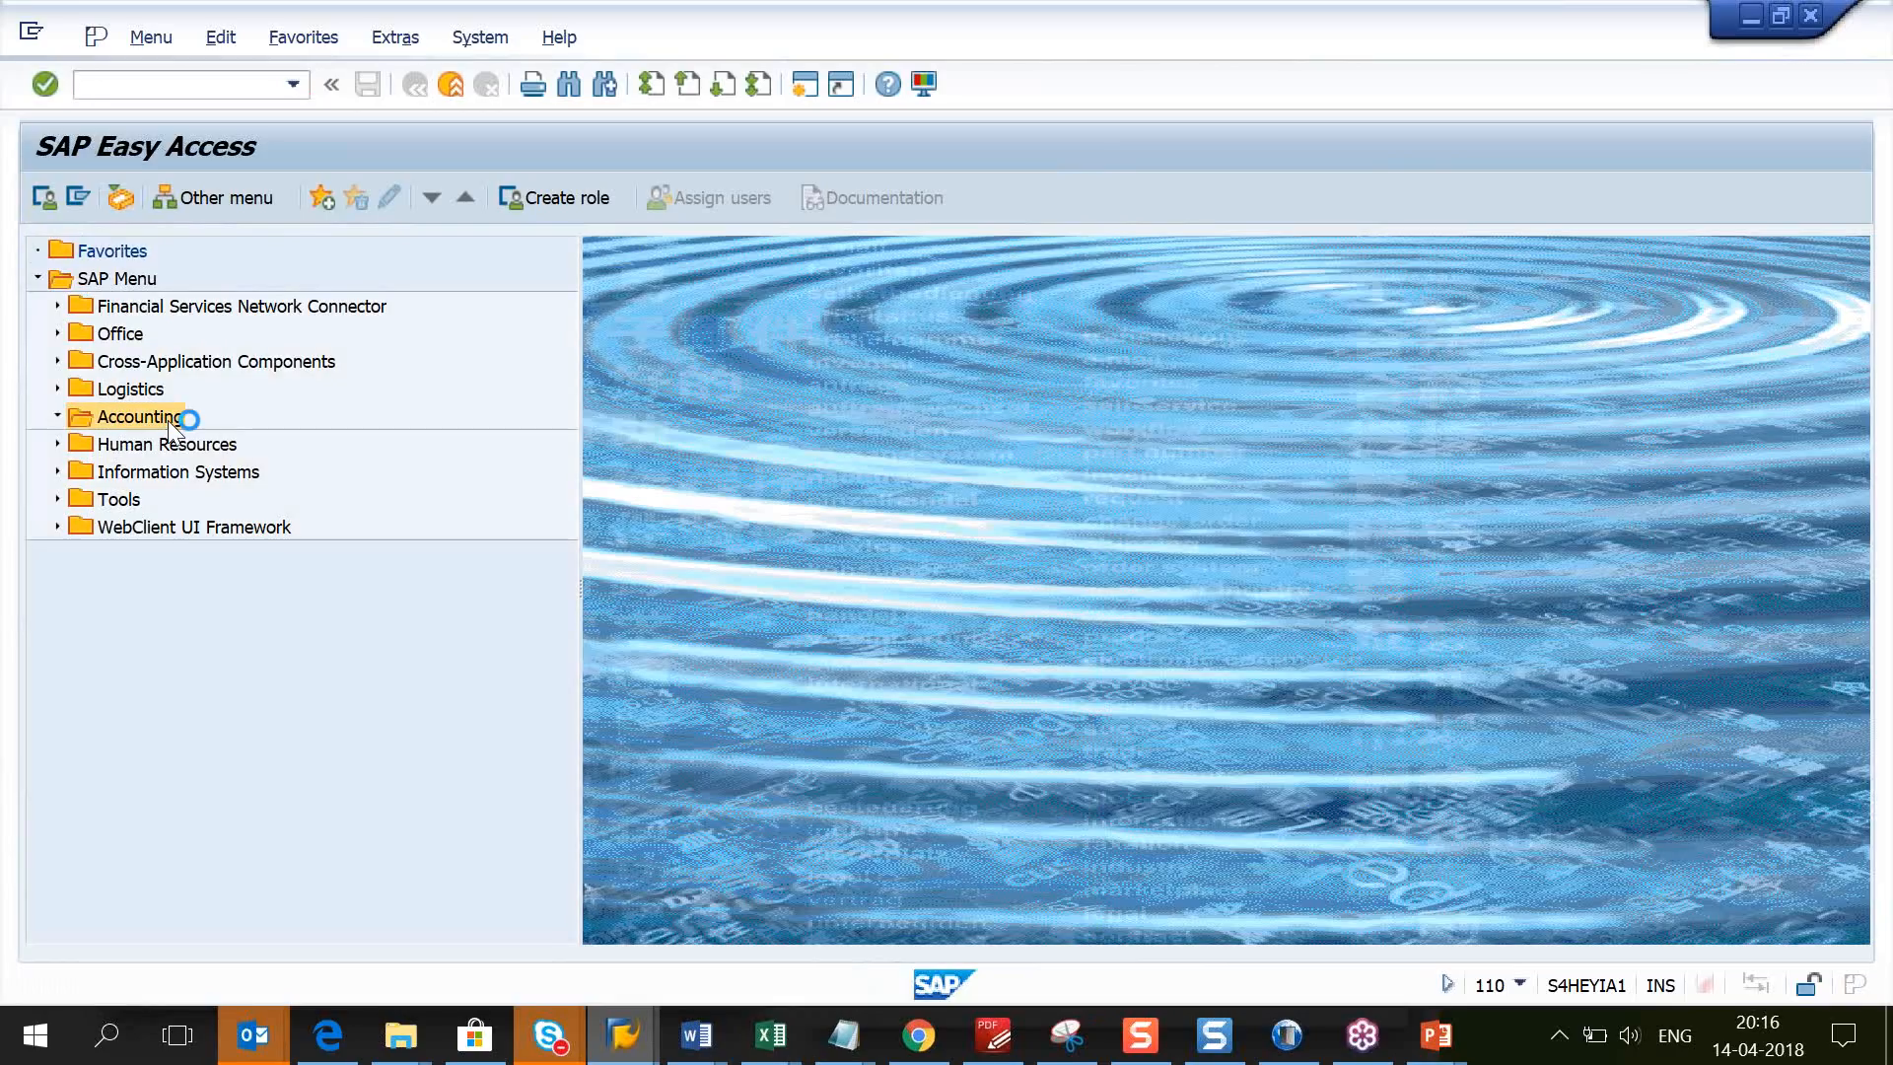
key(Down)
key(Right)
key(Down)
key(Right)
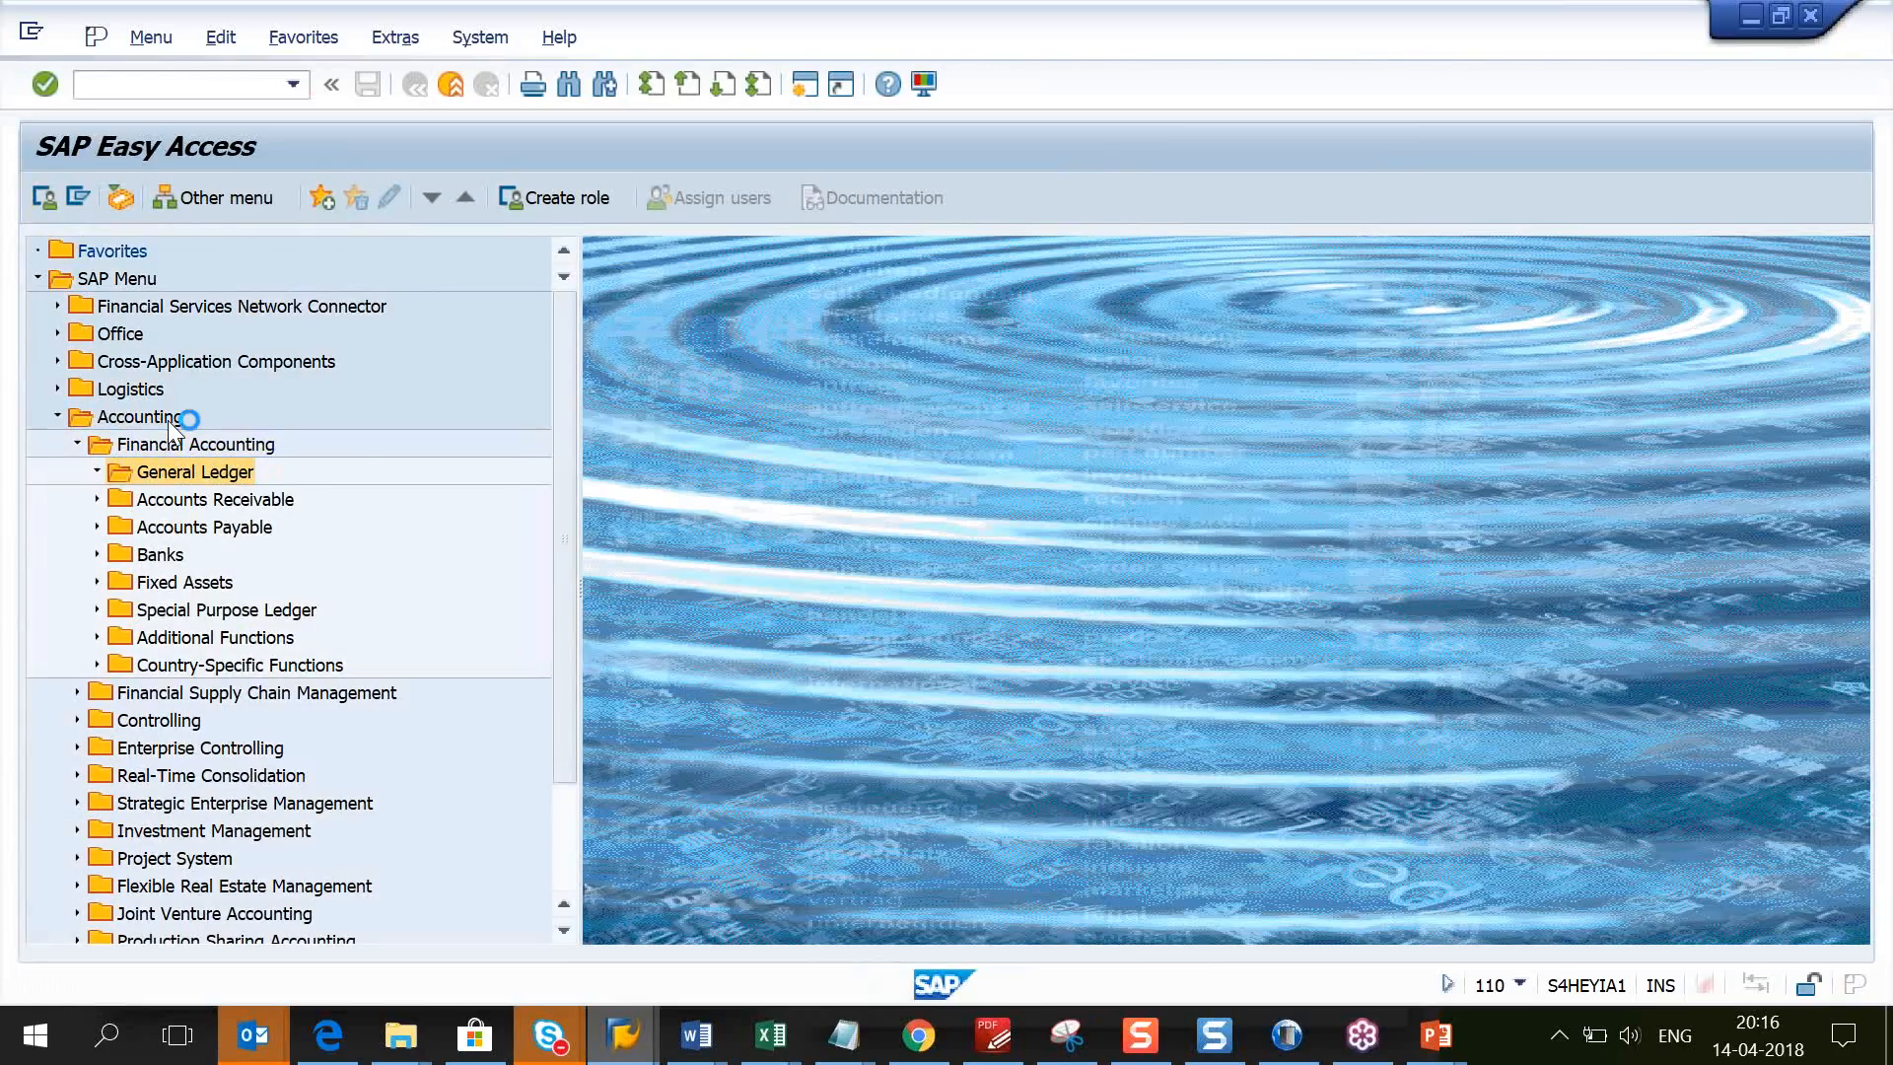
key(Down)
key(Down)
key(Down)
key(Down)
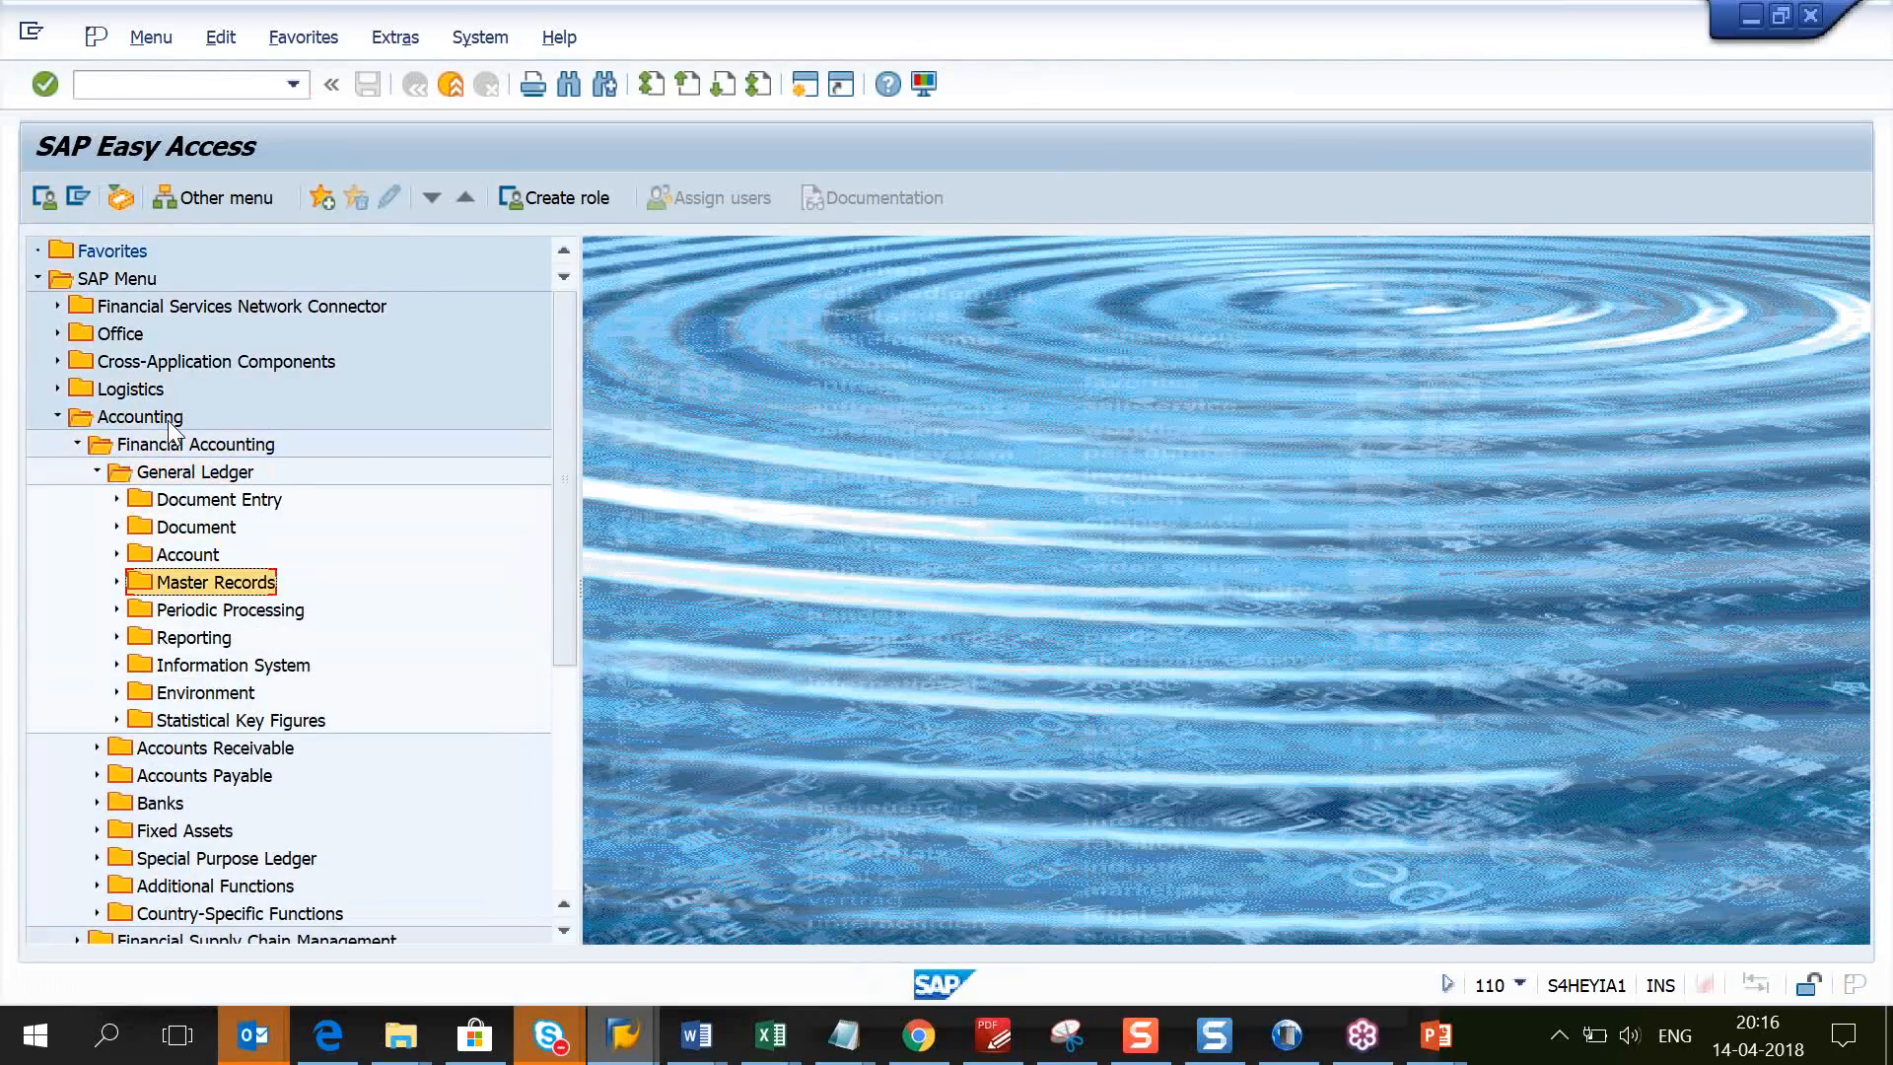
key(Down)
key(Right)
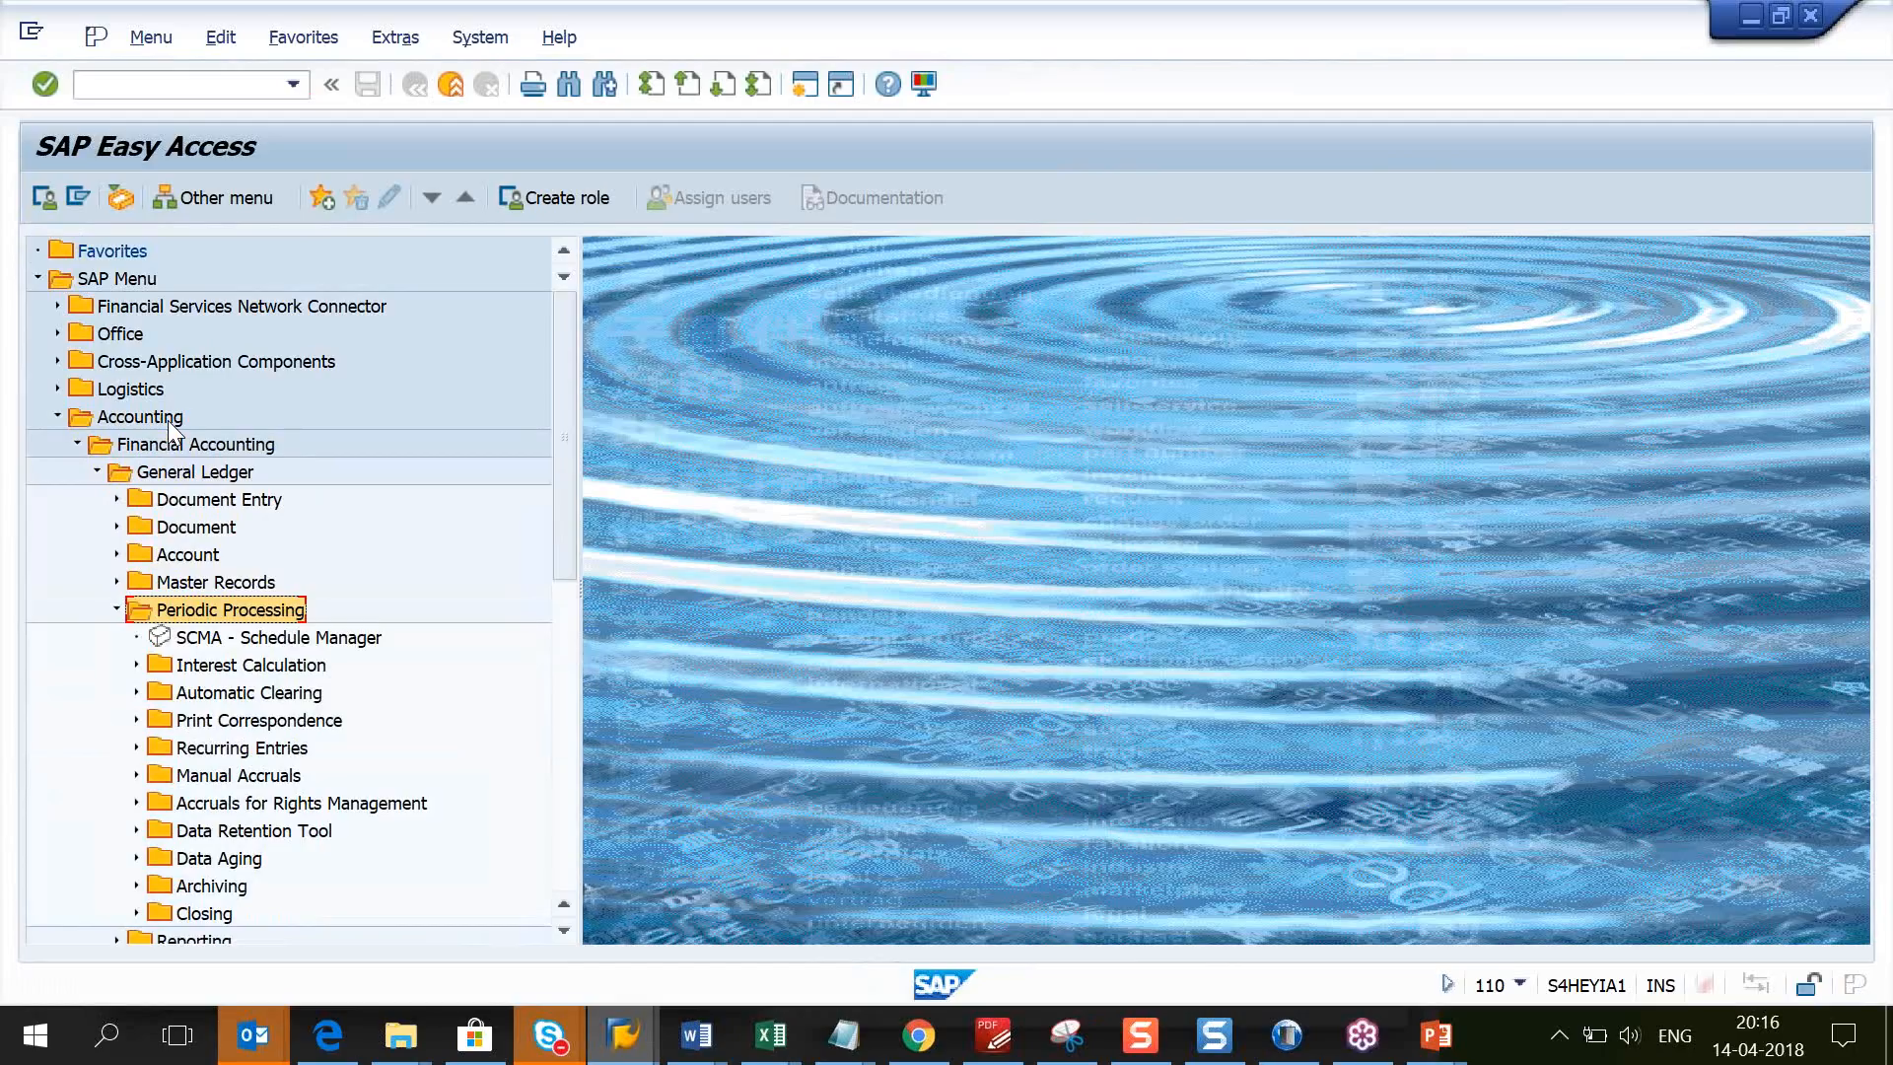
Step: Expand the Closing folder under Periodic Processing
key(Down)
key(Down)
key(Down)
key(Down)
key(Down)
key(Down)
key(Down)
key(Down)
key(Down)
key(Down)
key(Down)
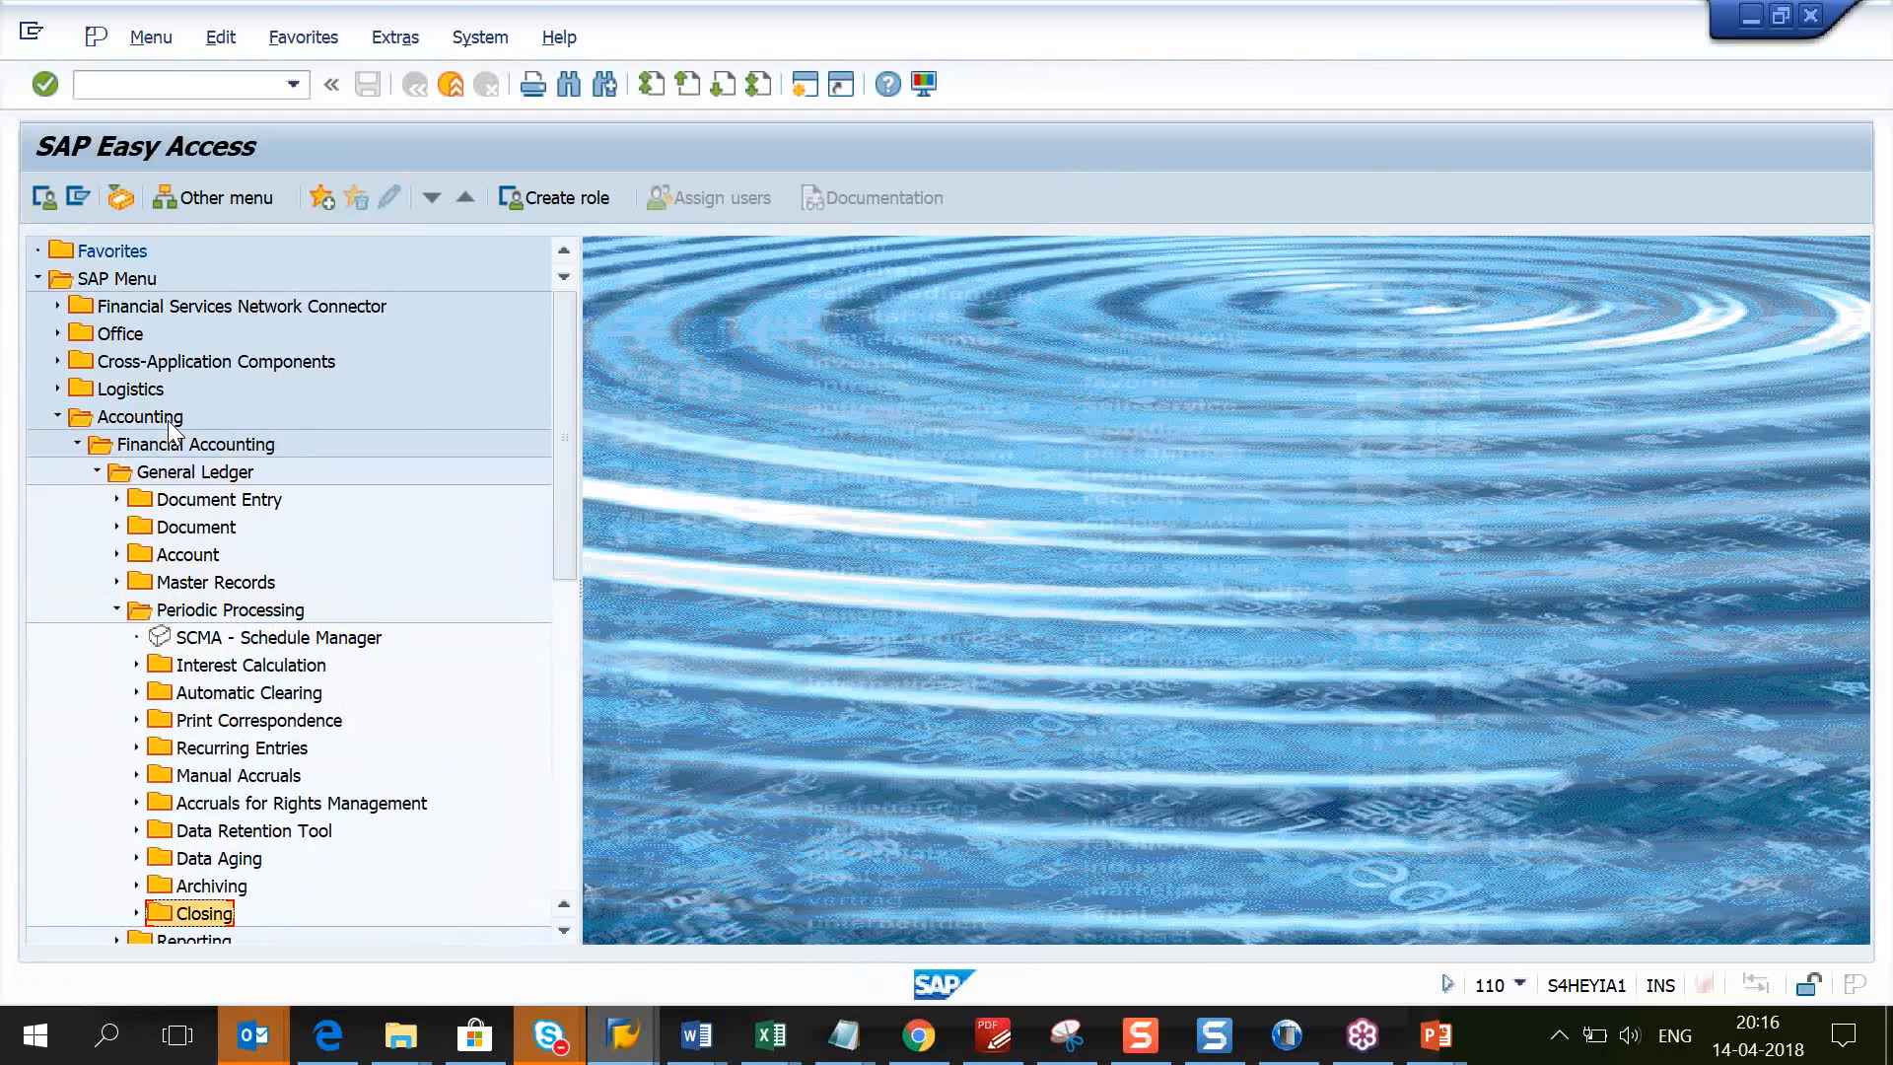
key(Right)
key(Down)
key(Down)
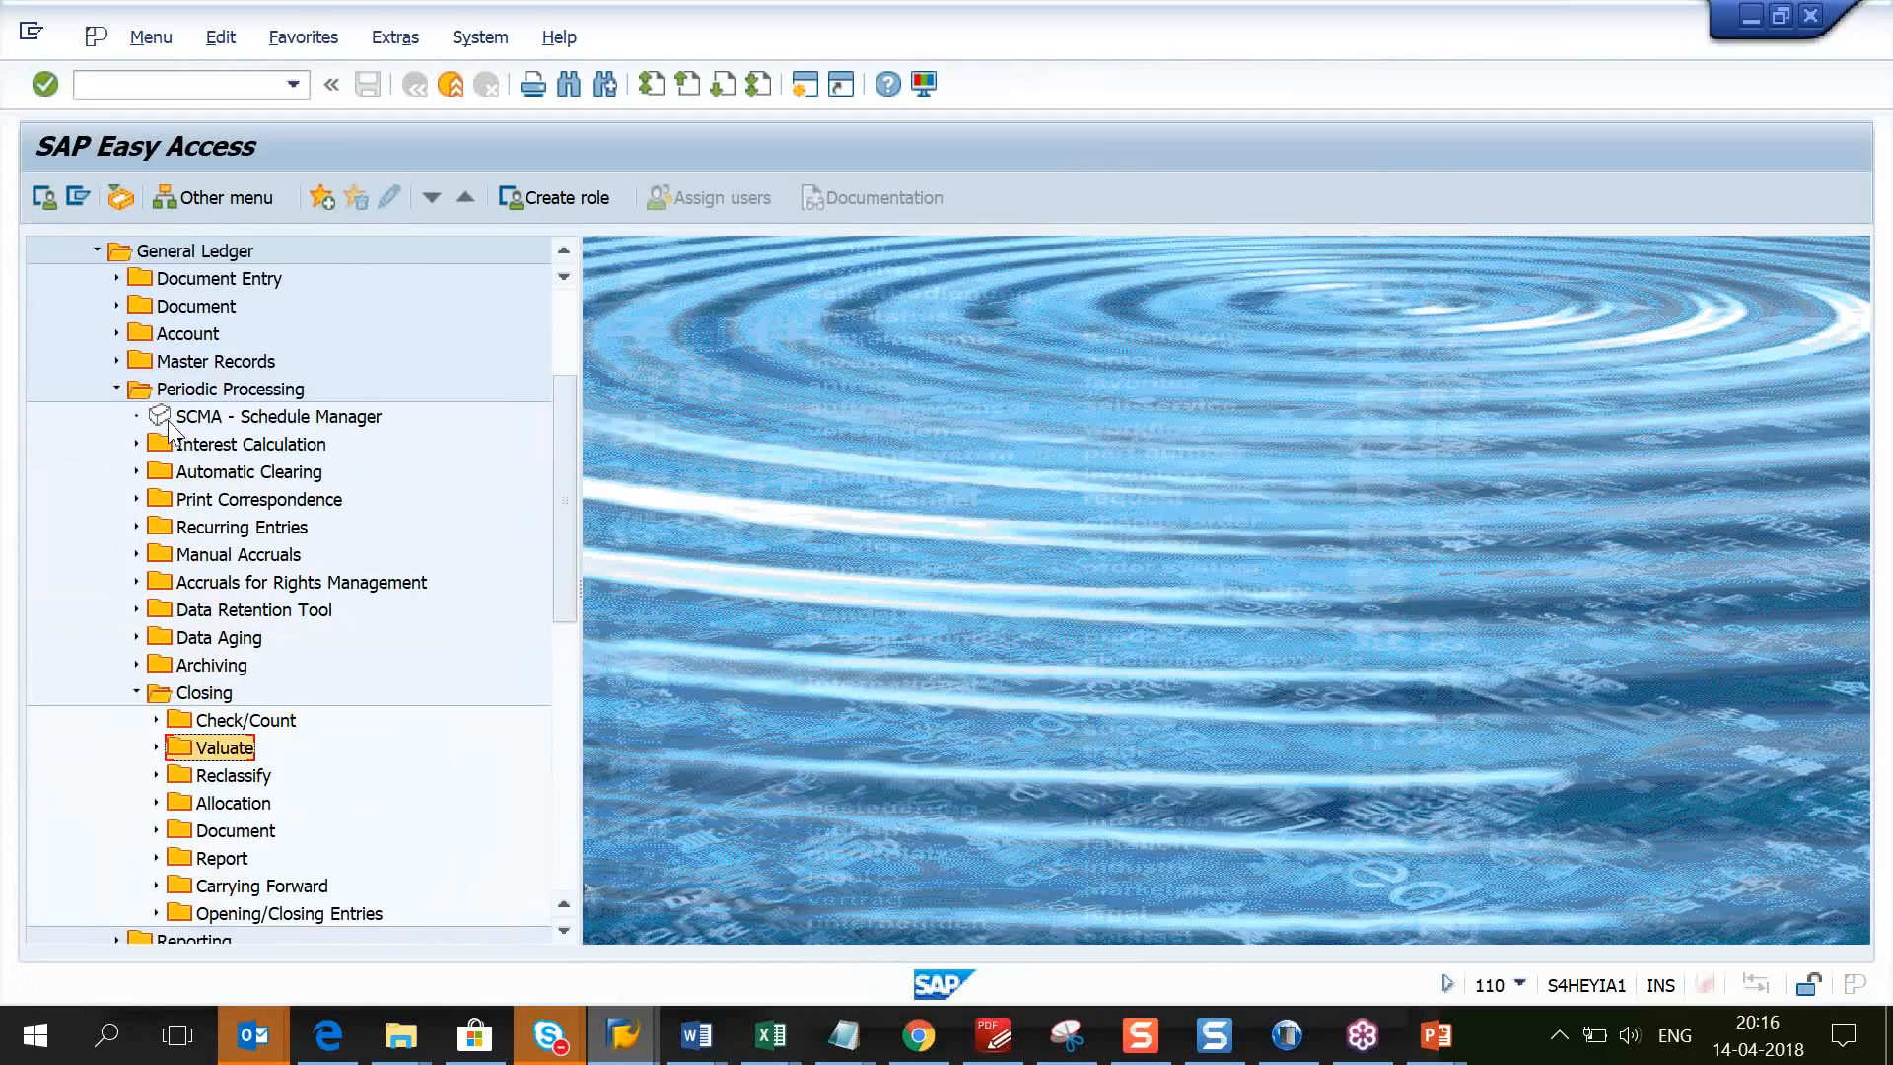
Step: Expand the Carrying Forward folder and open the FAGLGVTR - Balance Carryforward transaction
key(Down)
key(Down)
key(Down)
key(Down)
key(Down)
key(Right)
key(Down)
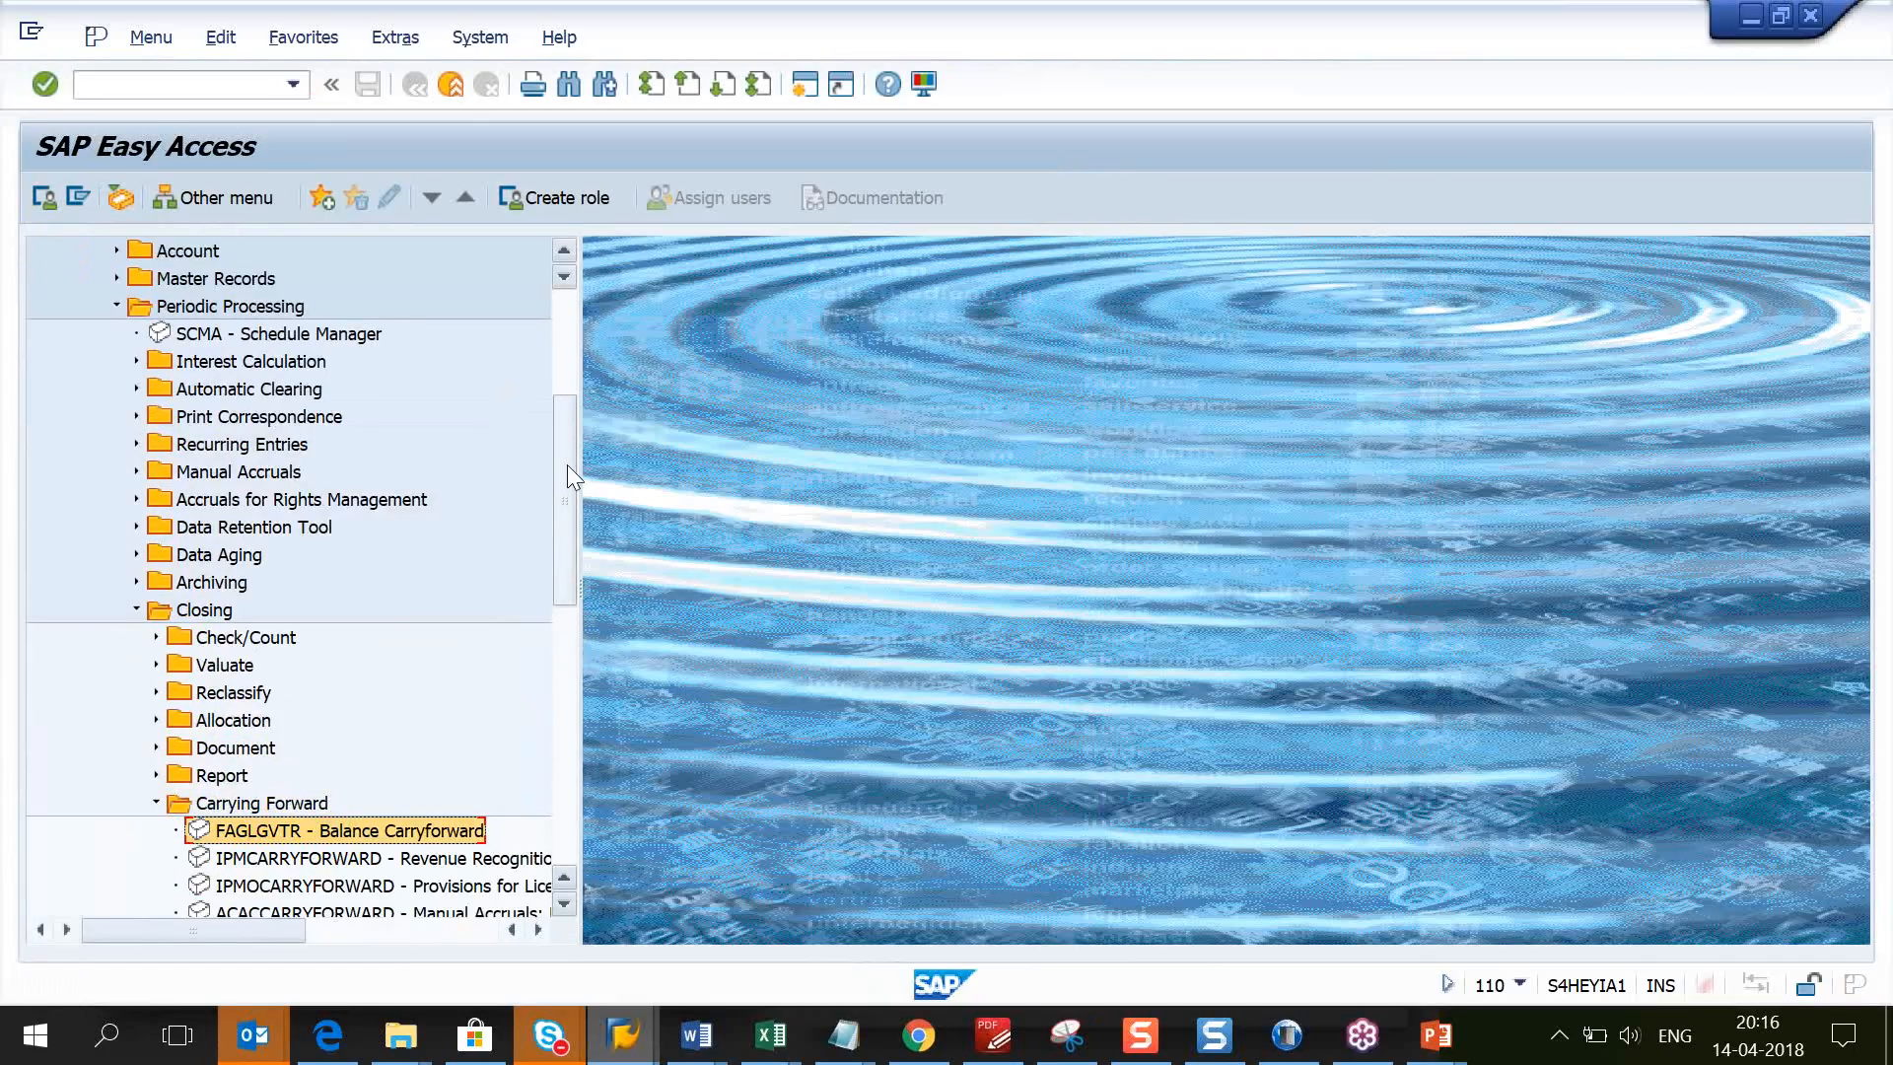
scroll(565, 464, down, 2)
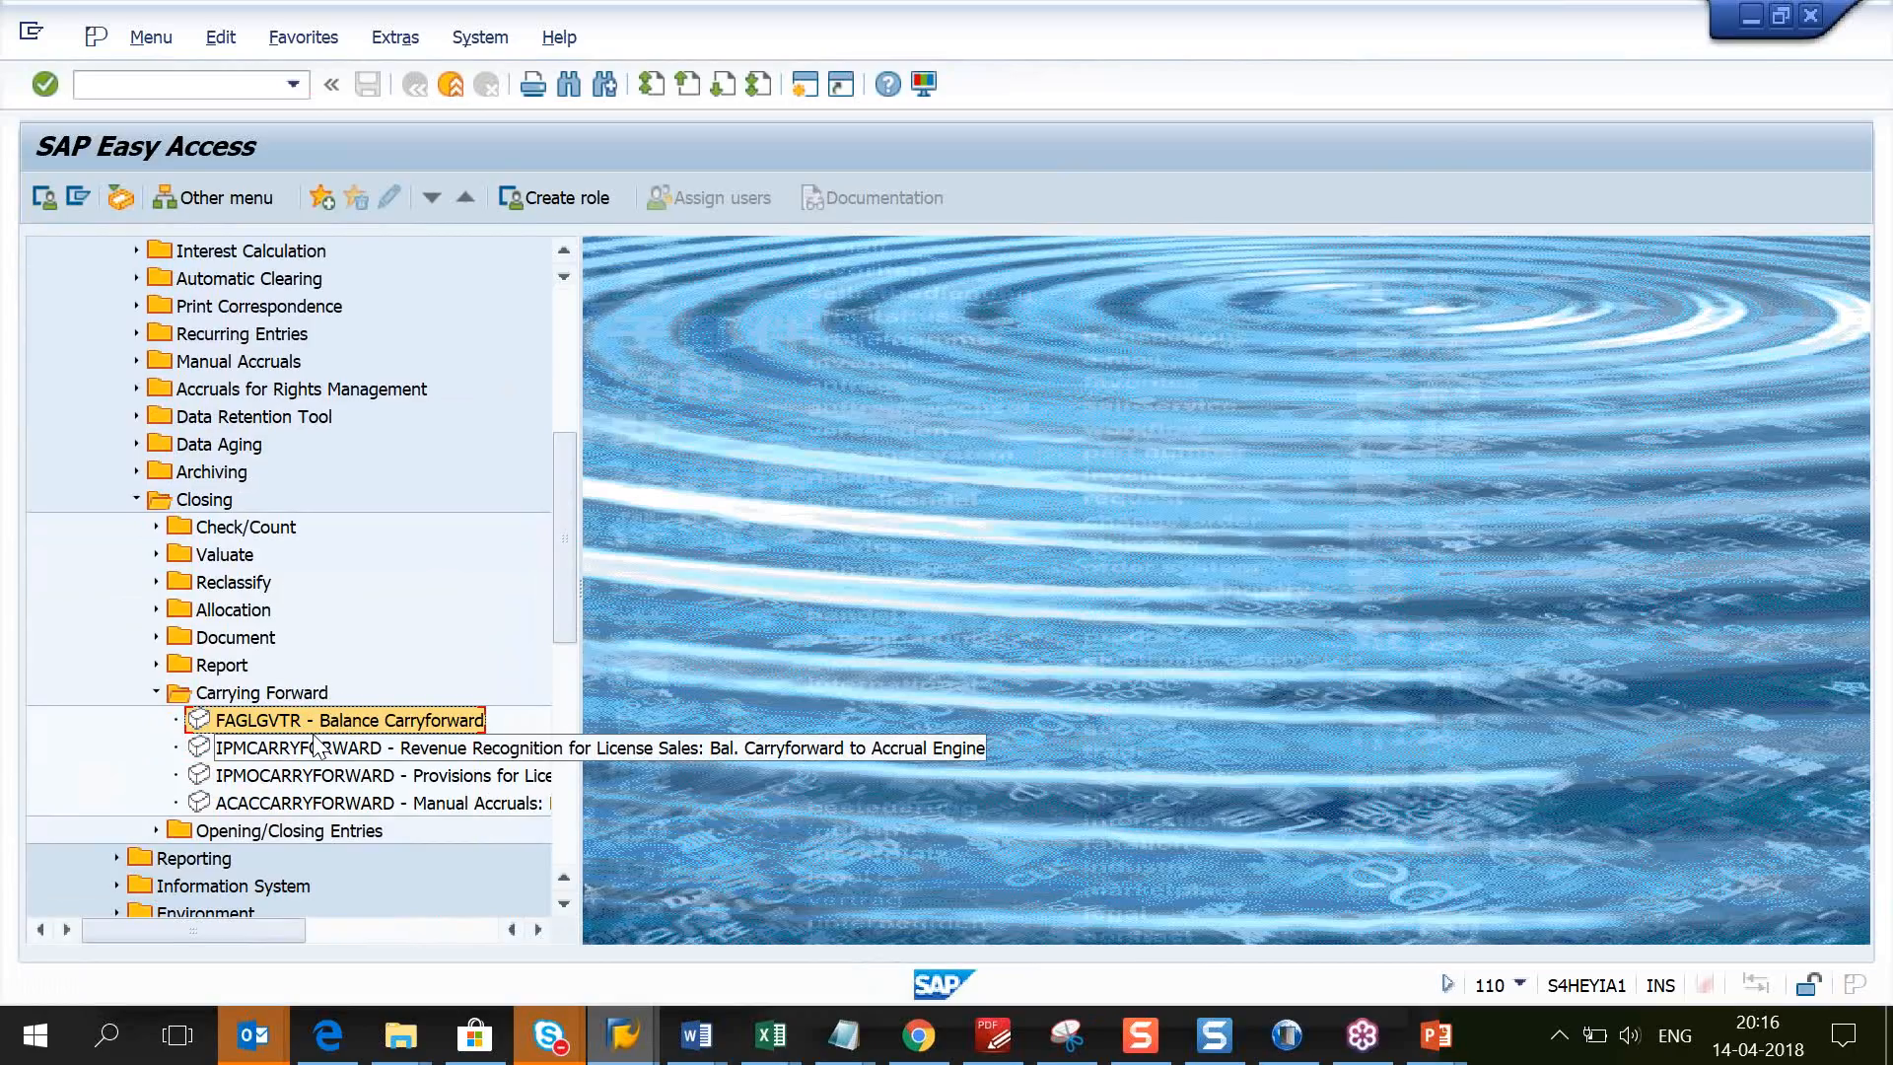
double_click(346, 719)
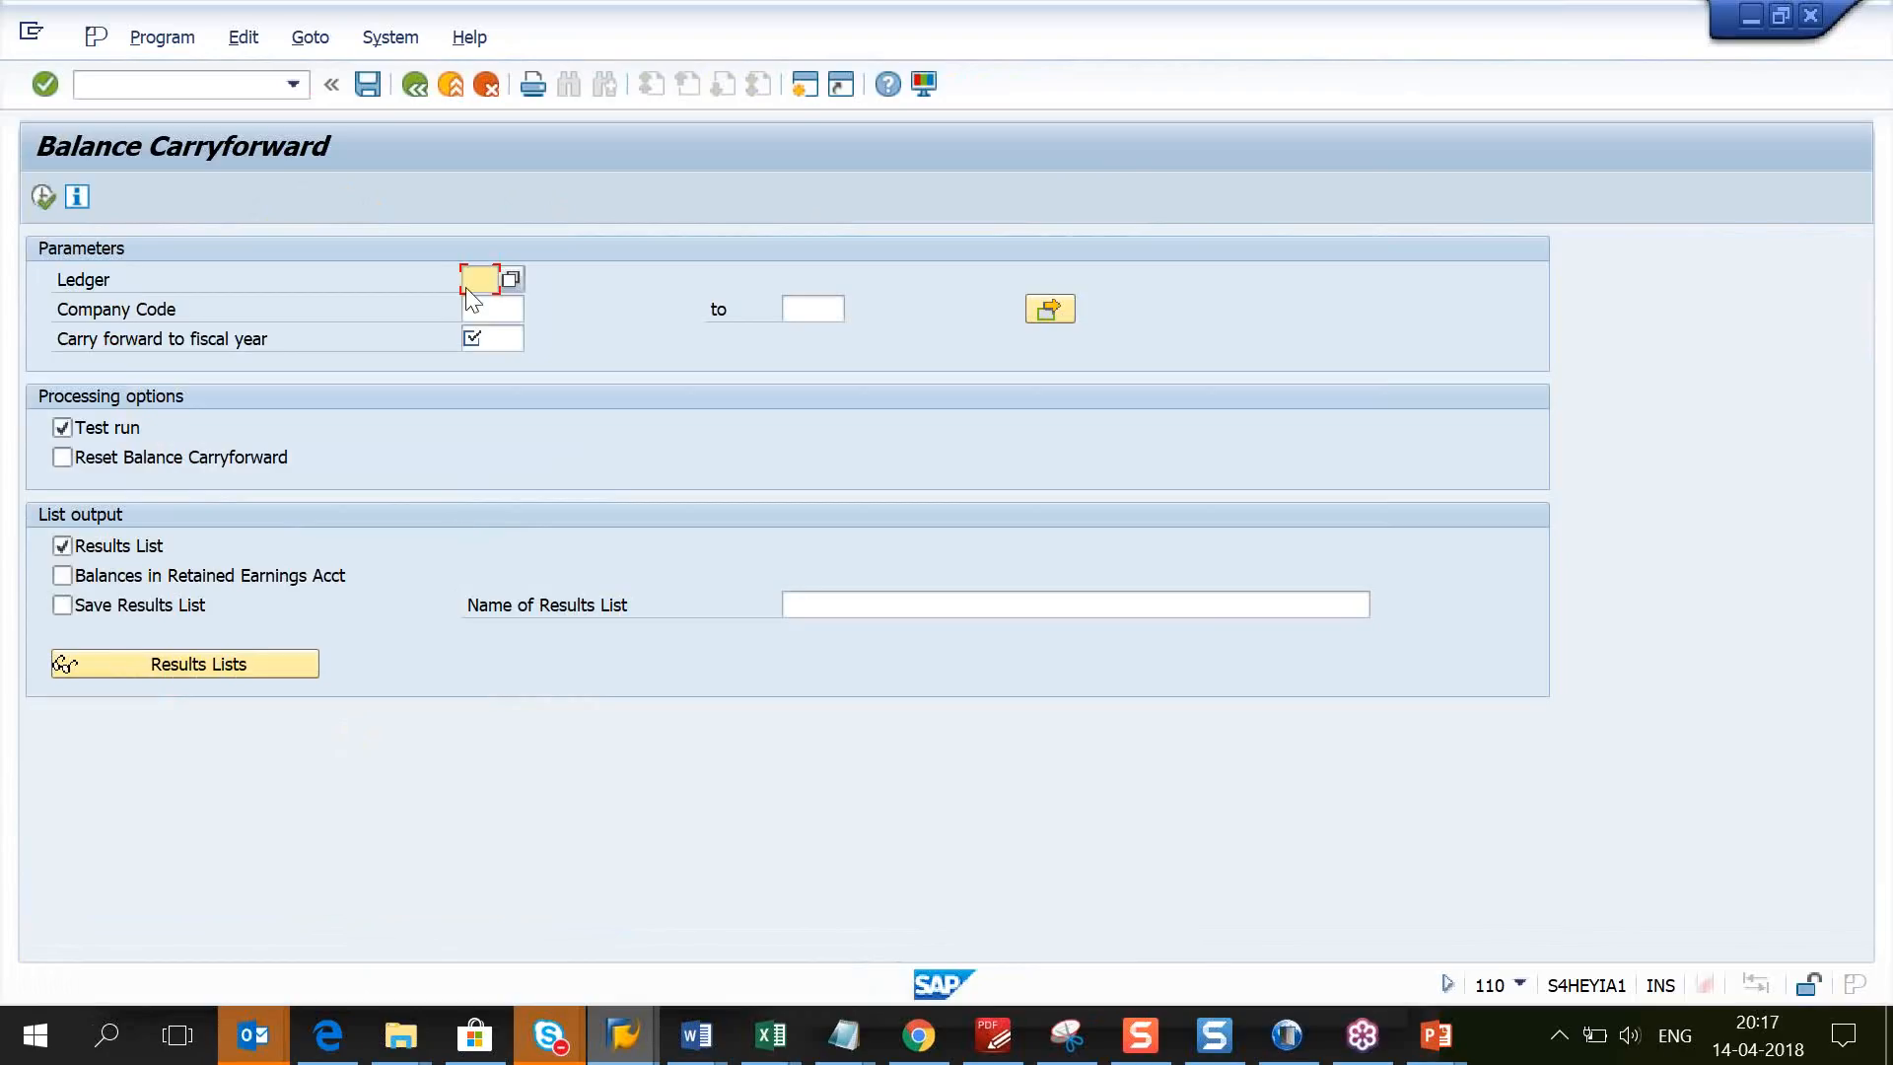
Step: Leave the Balance Carryforward transaction and collapse the Periodic Processing folder
click(412, 85)
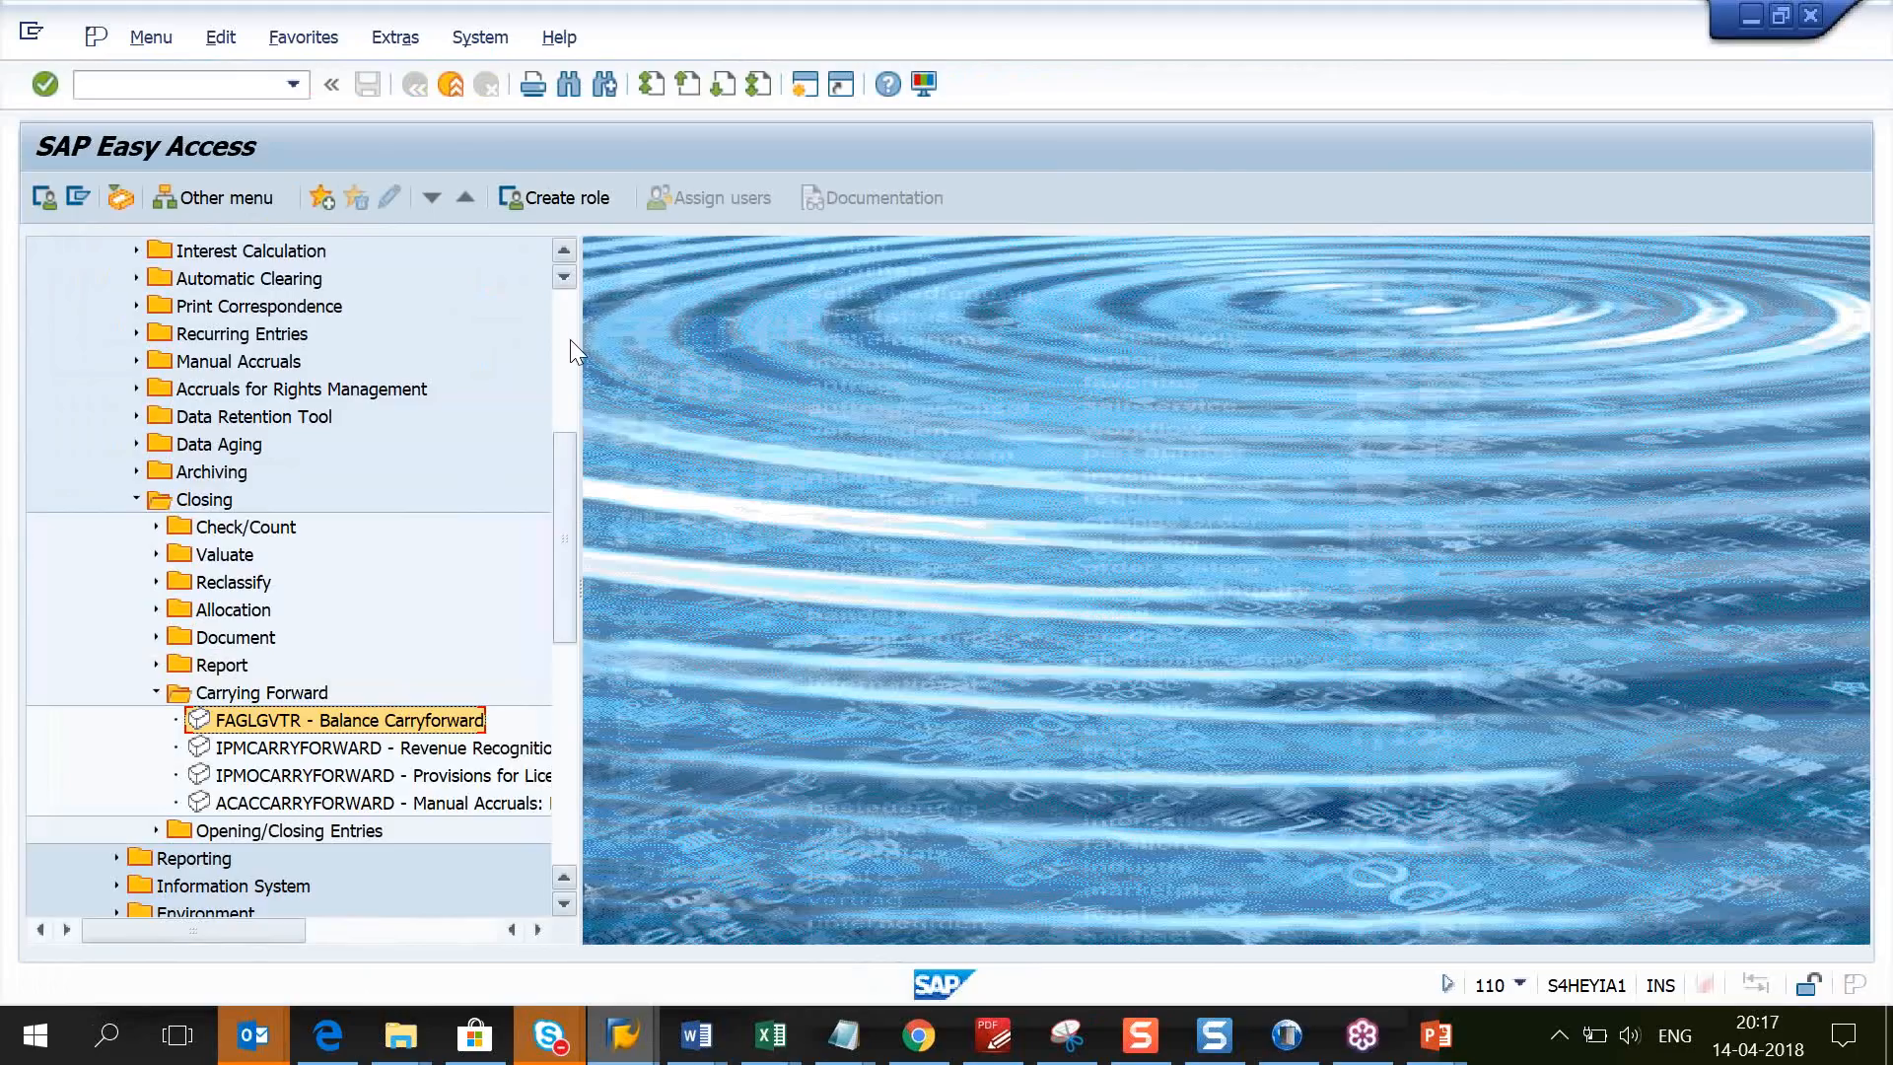
click(570, 339)
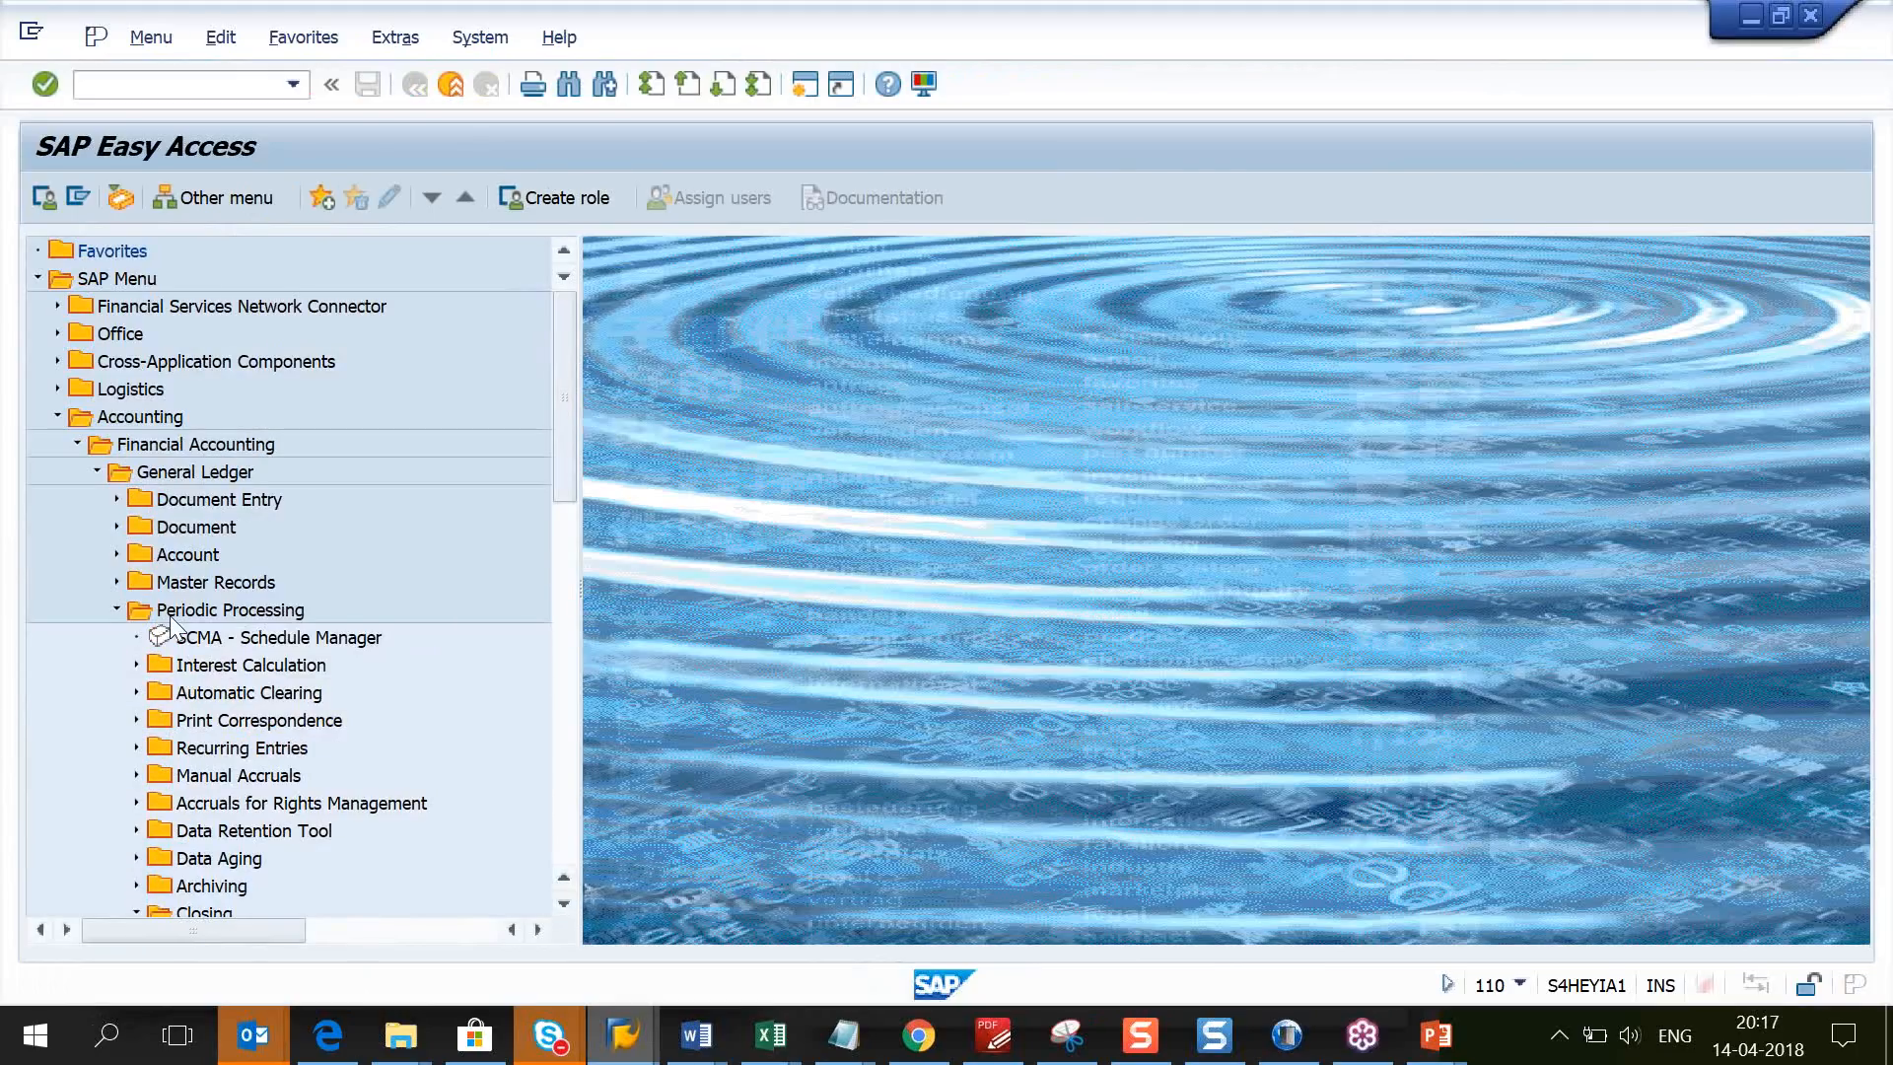
click(115, 610)
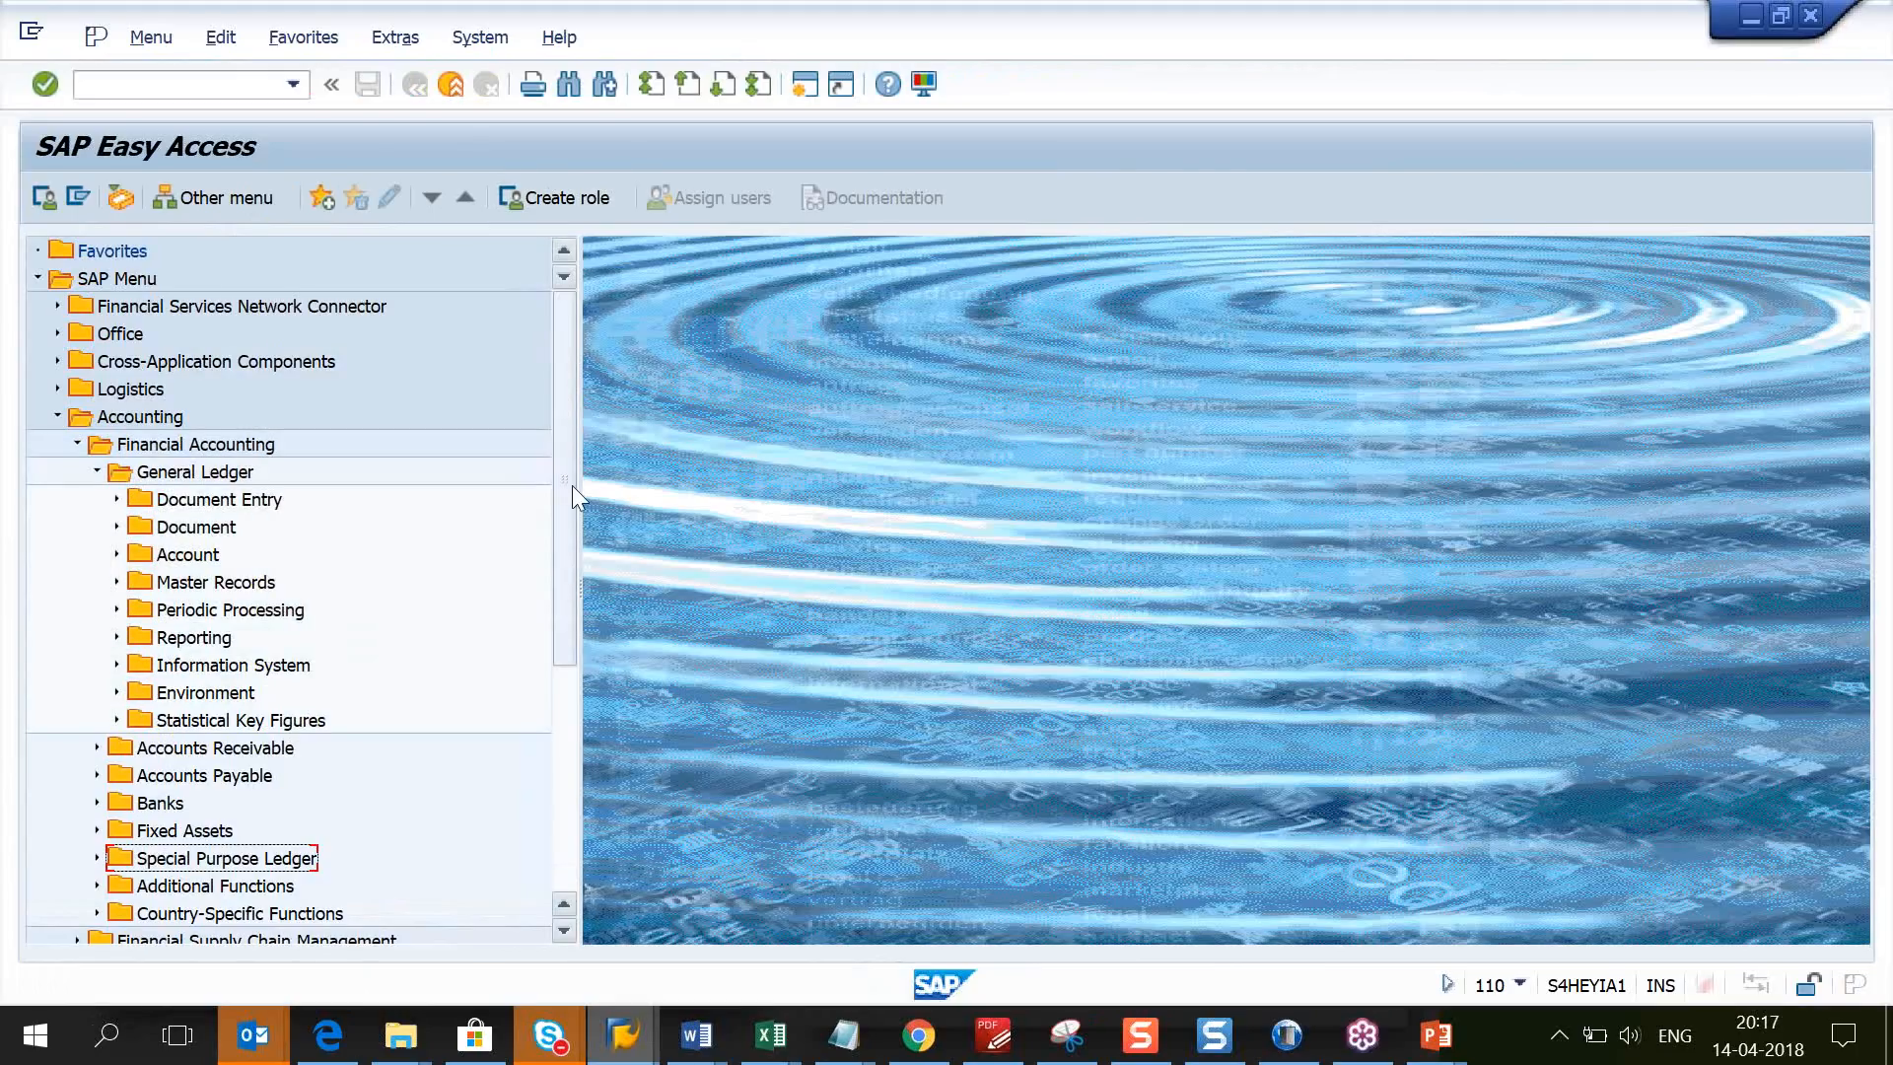
Step: Run transaction fs00 to open central G/L account maintenance
click(205, 101)
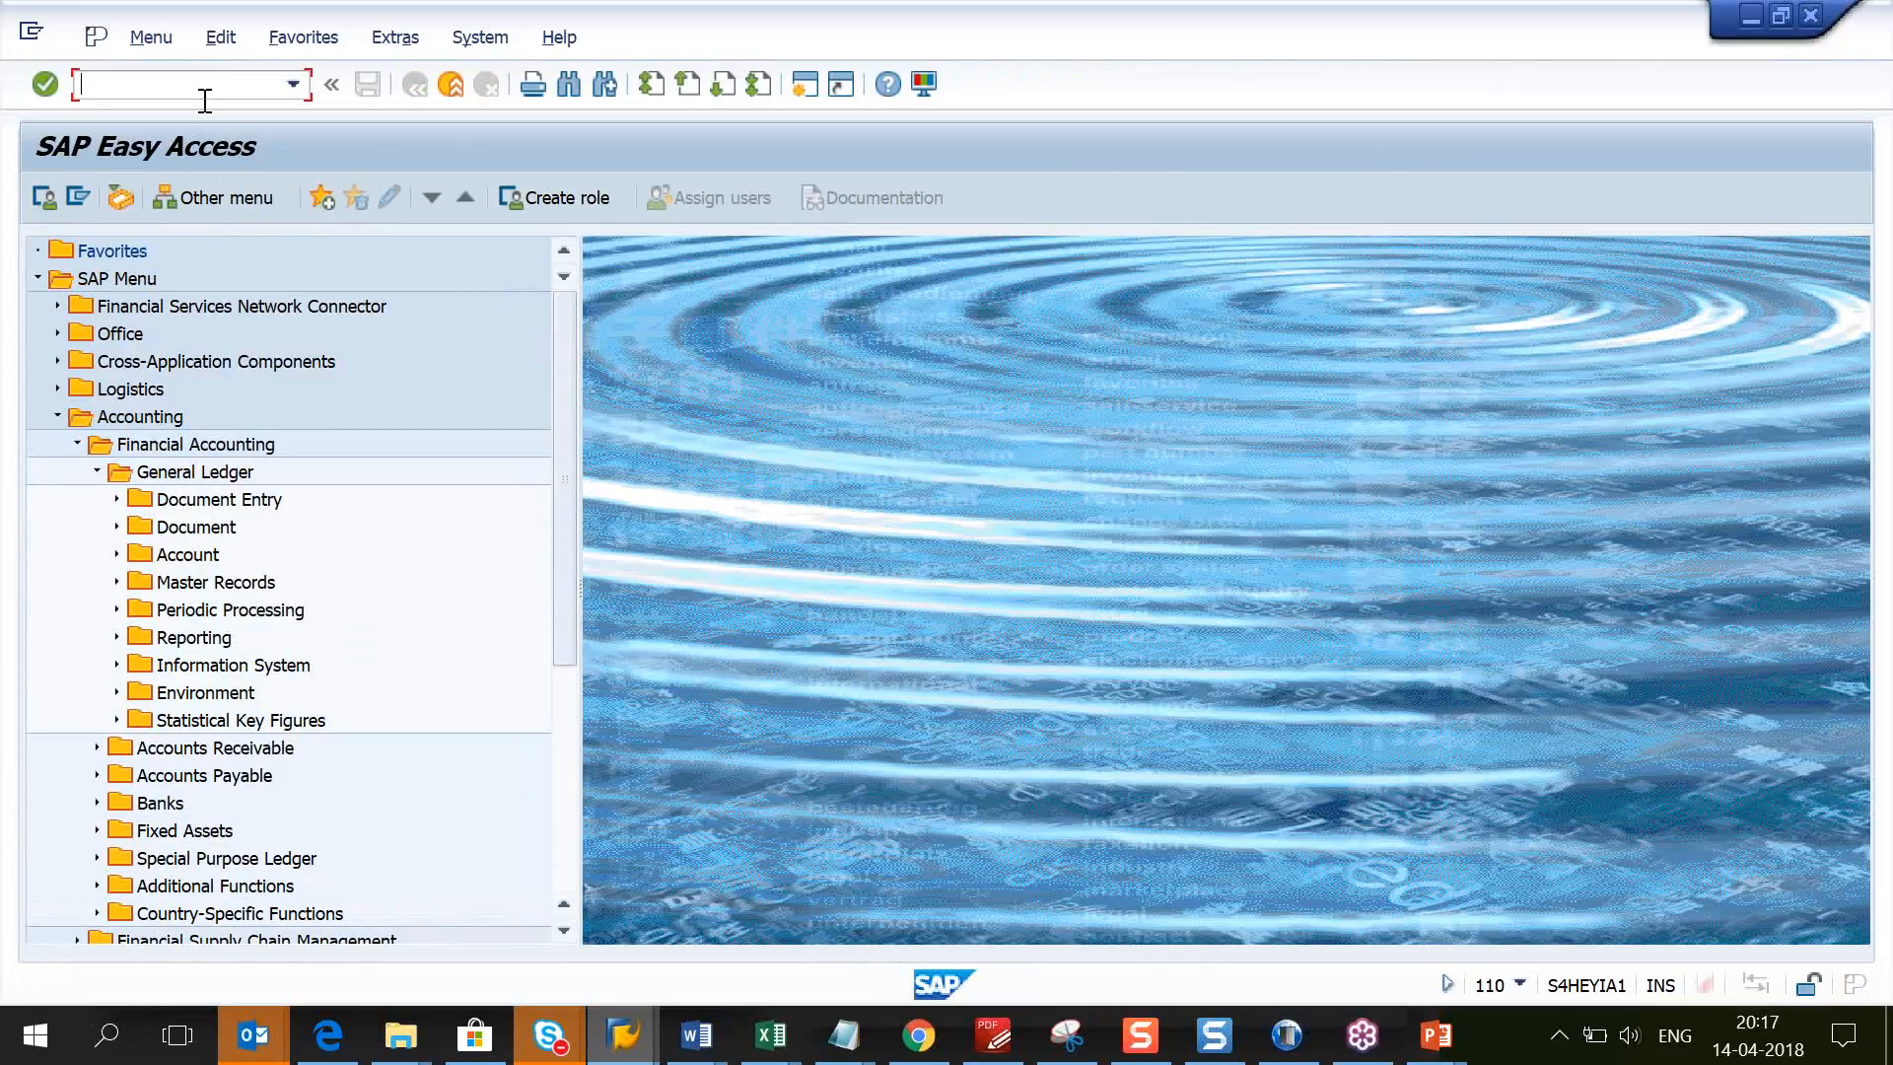
text(/n)
key(BackSpace)
key(BackSpace)
text(fs00)
key(Return)
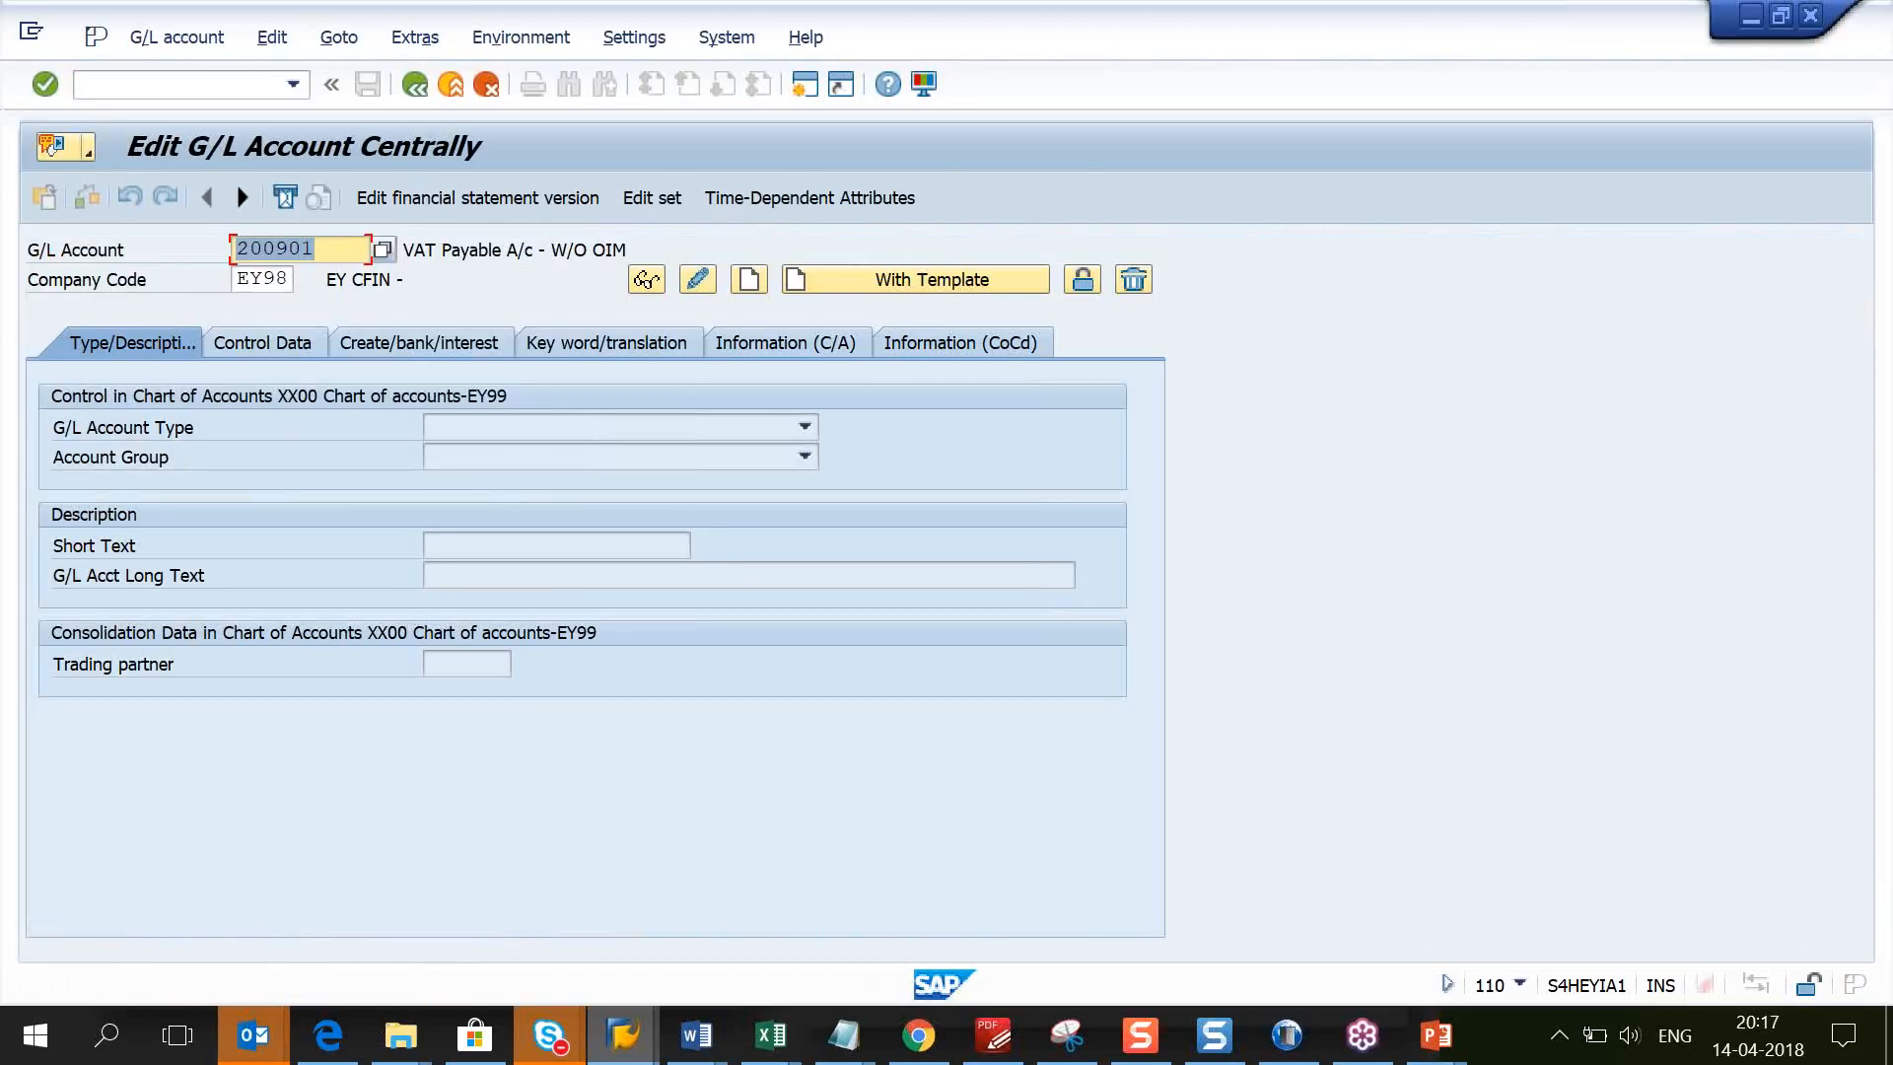
Step: Open the VAT Payable account of company code EY98 for changes and view the available G/L account types
key(Tab)
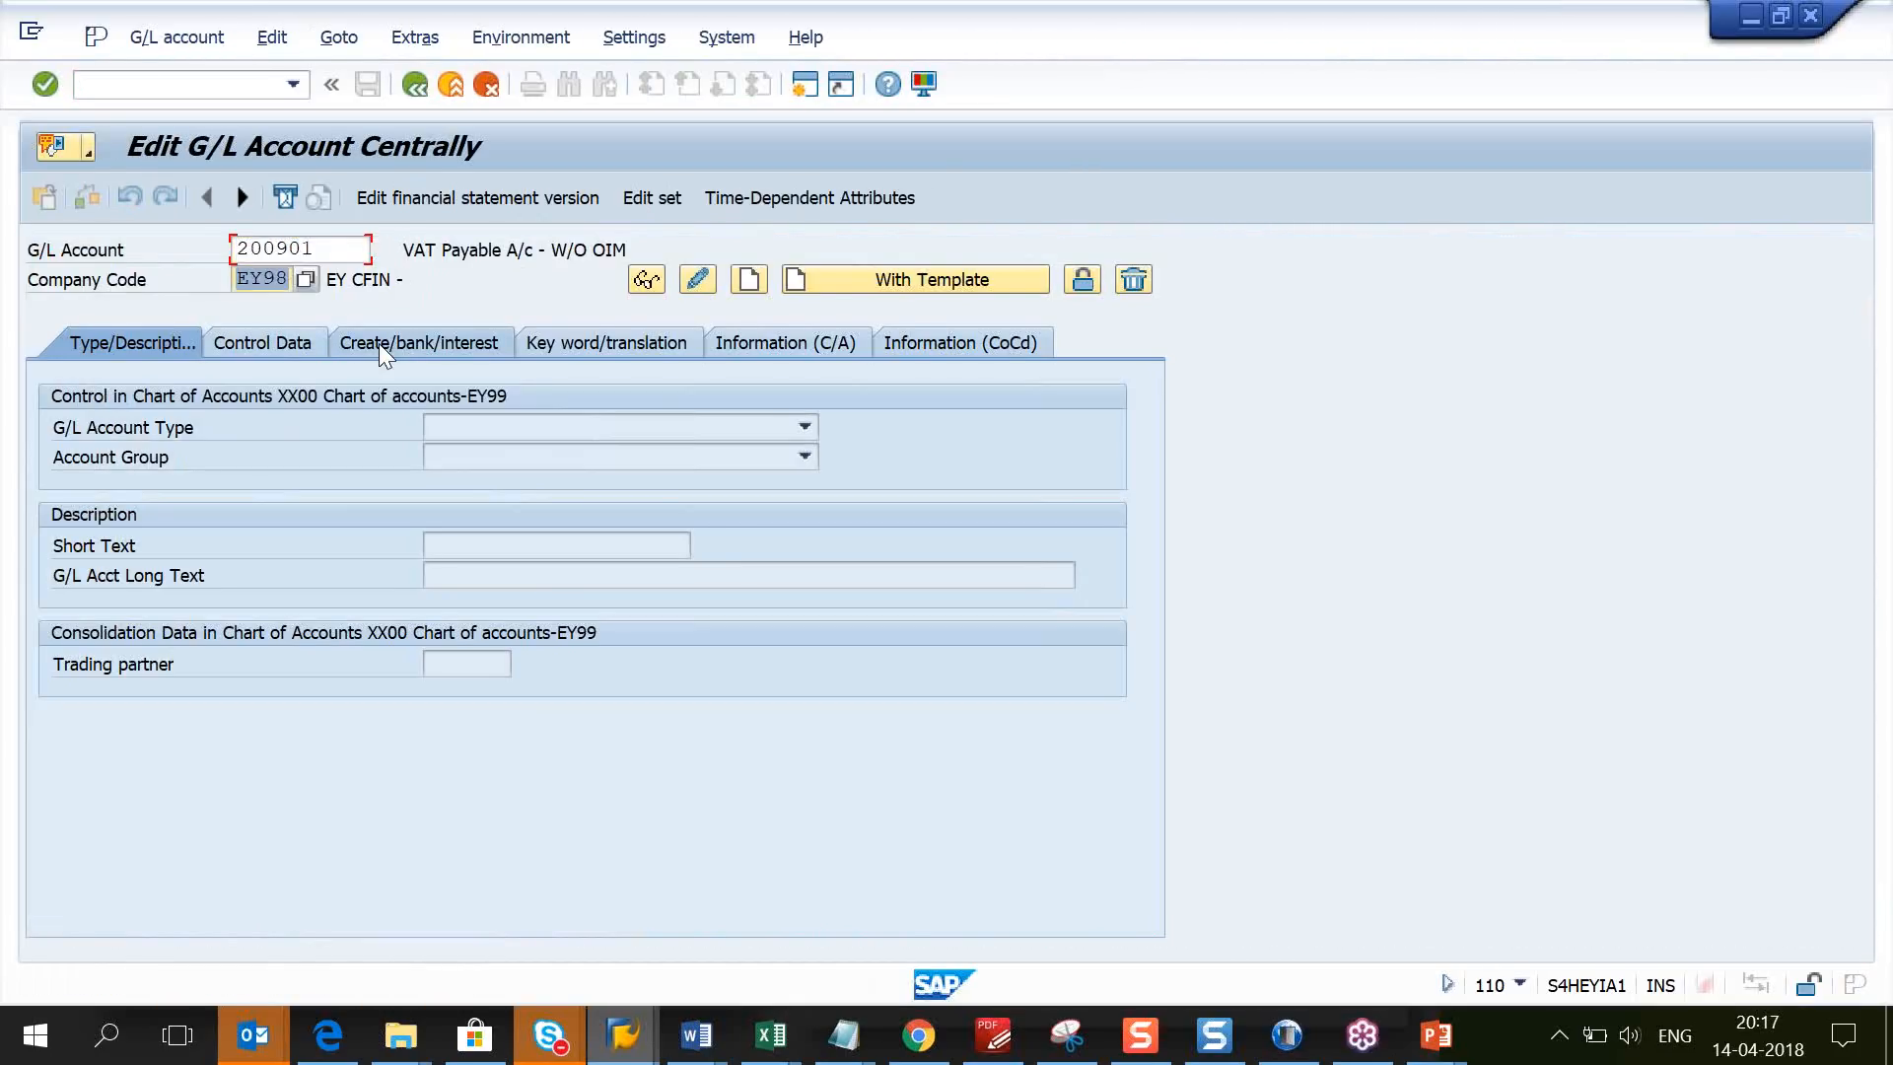
click(695, 281)
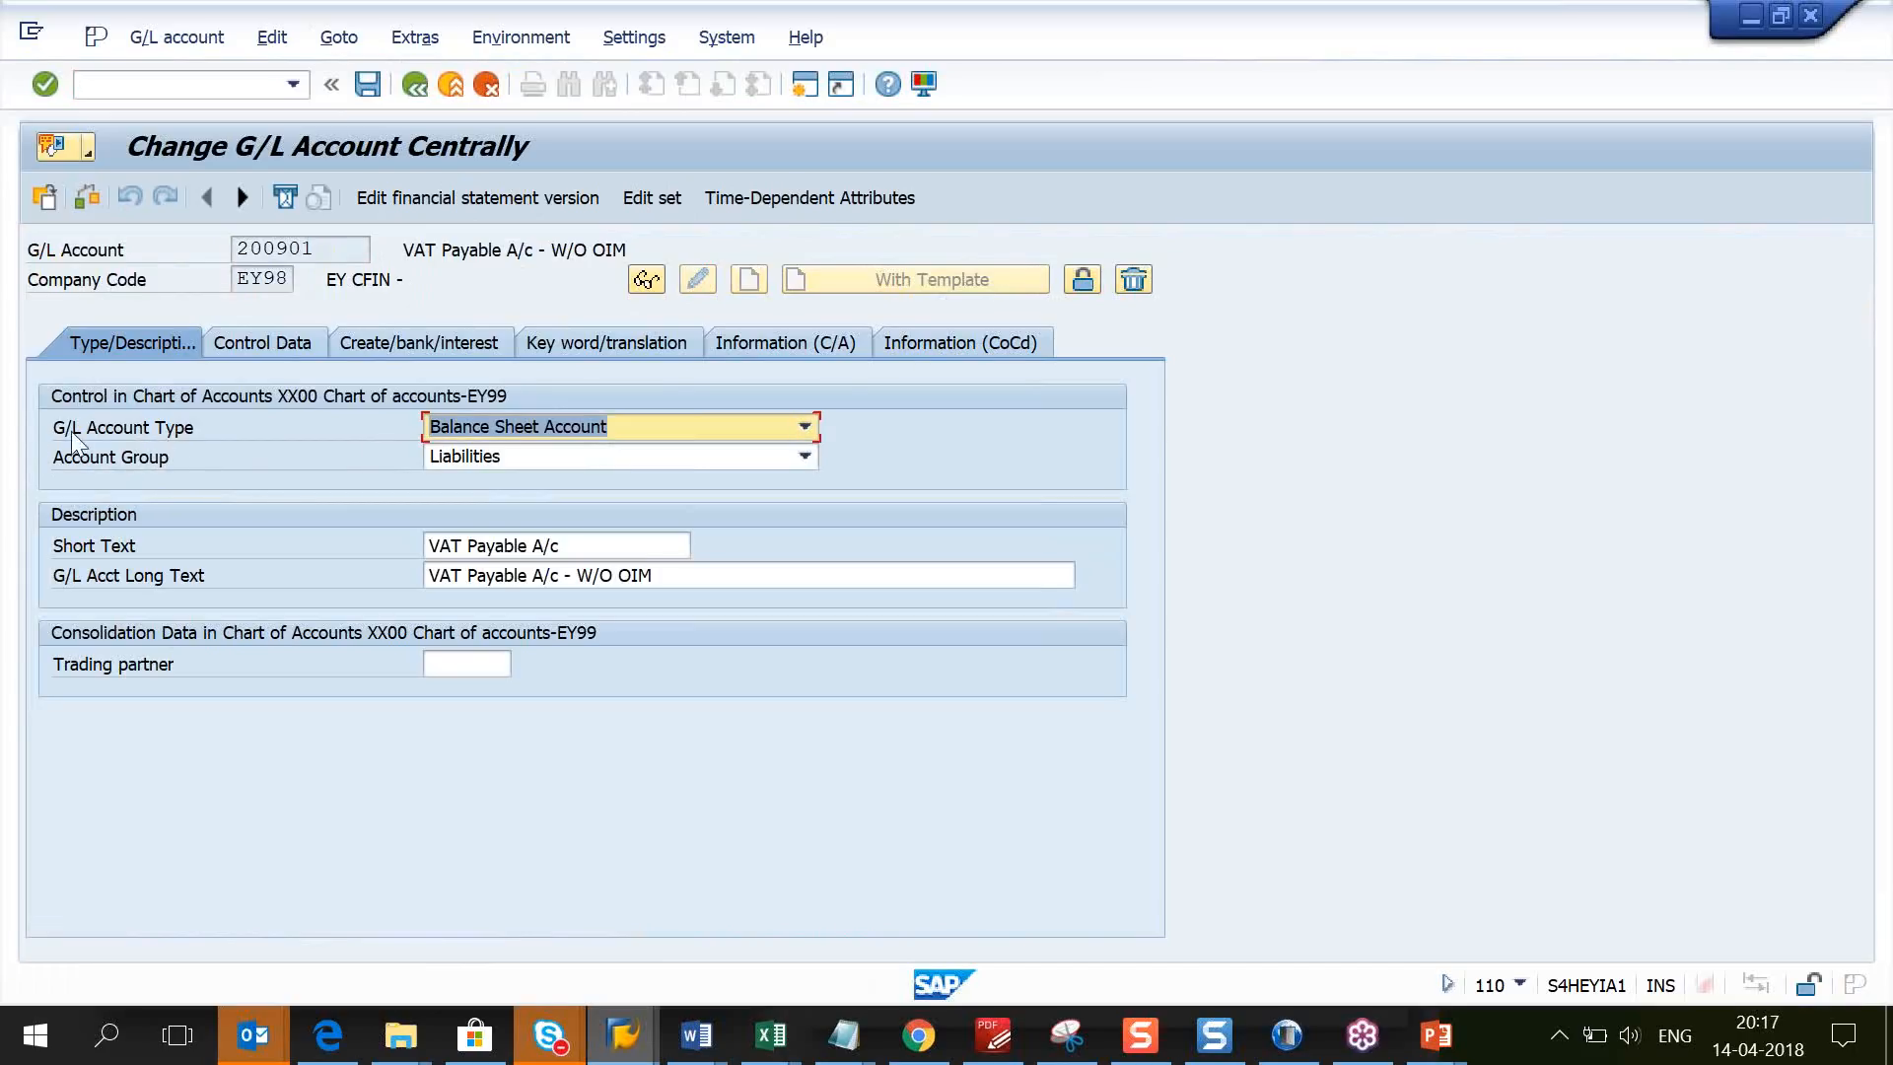
click(461, 431)
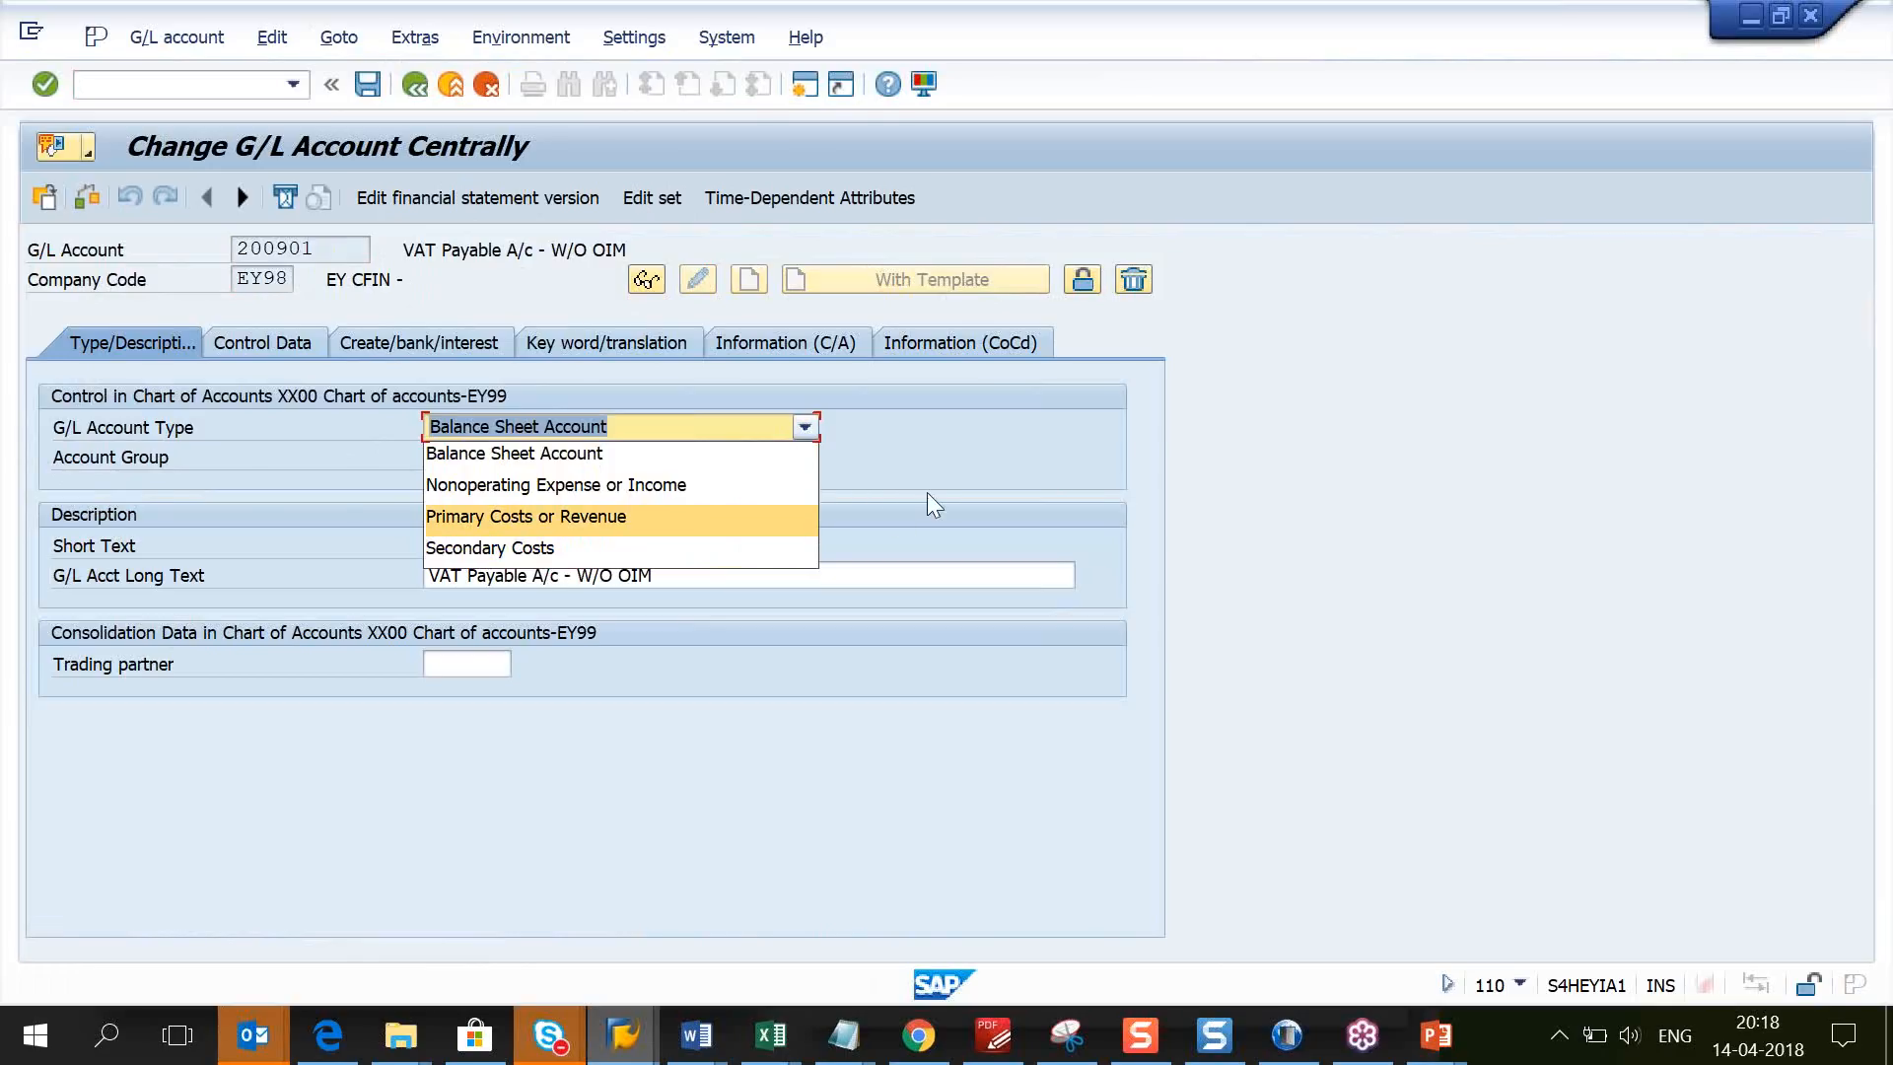
click(927, 461)
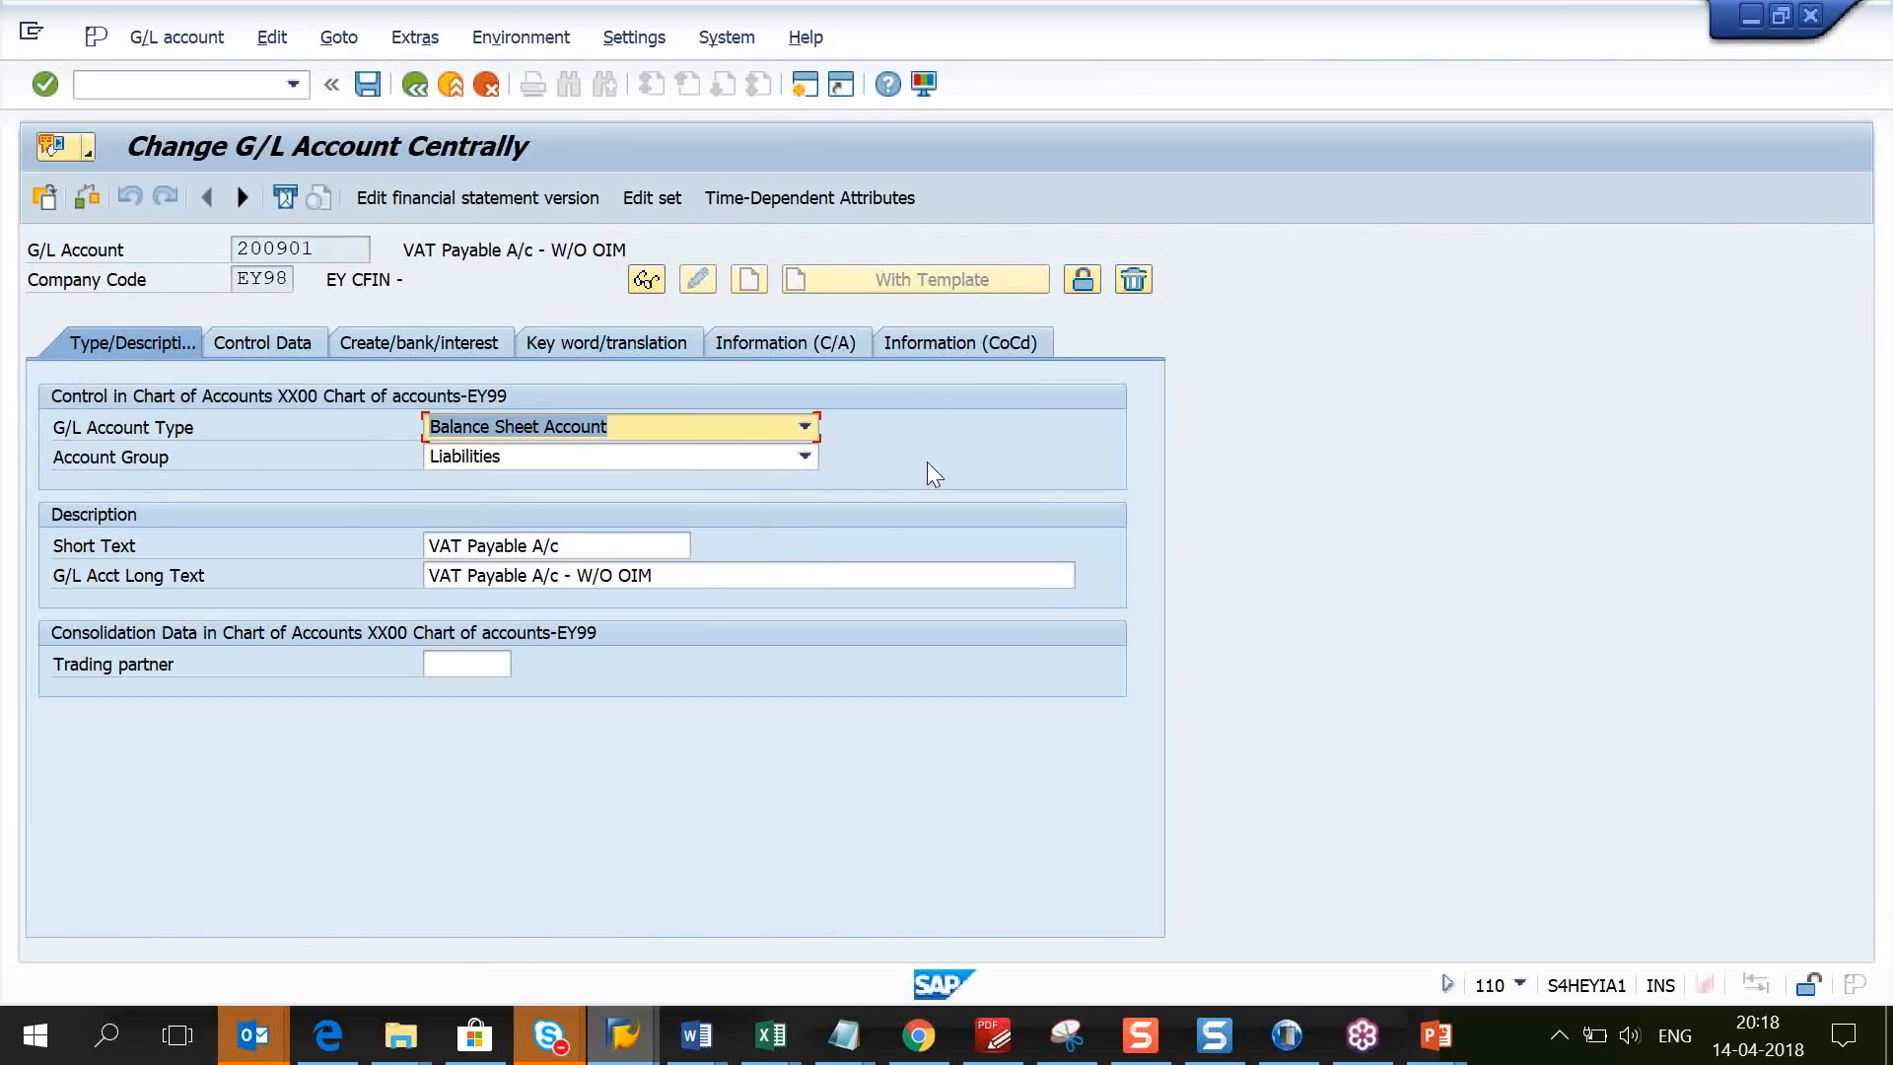
Step: Open a new SAP session and run transaction ka01 in it
click(802, 85)
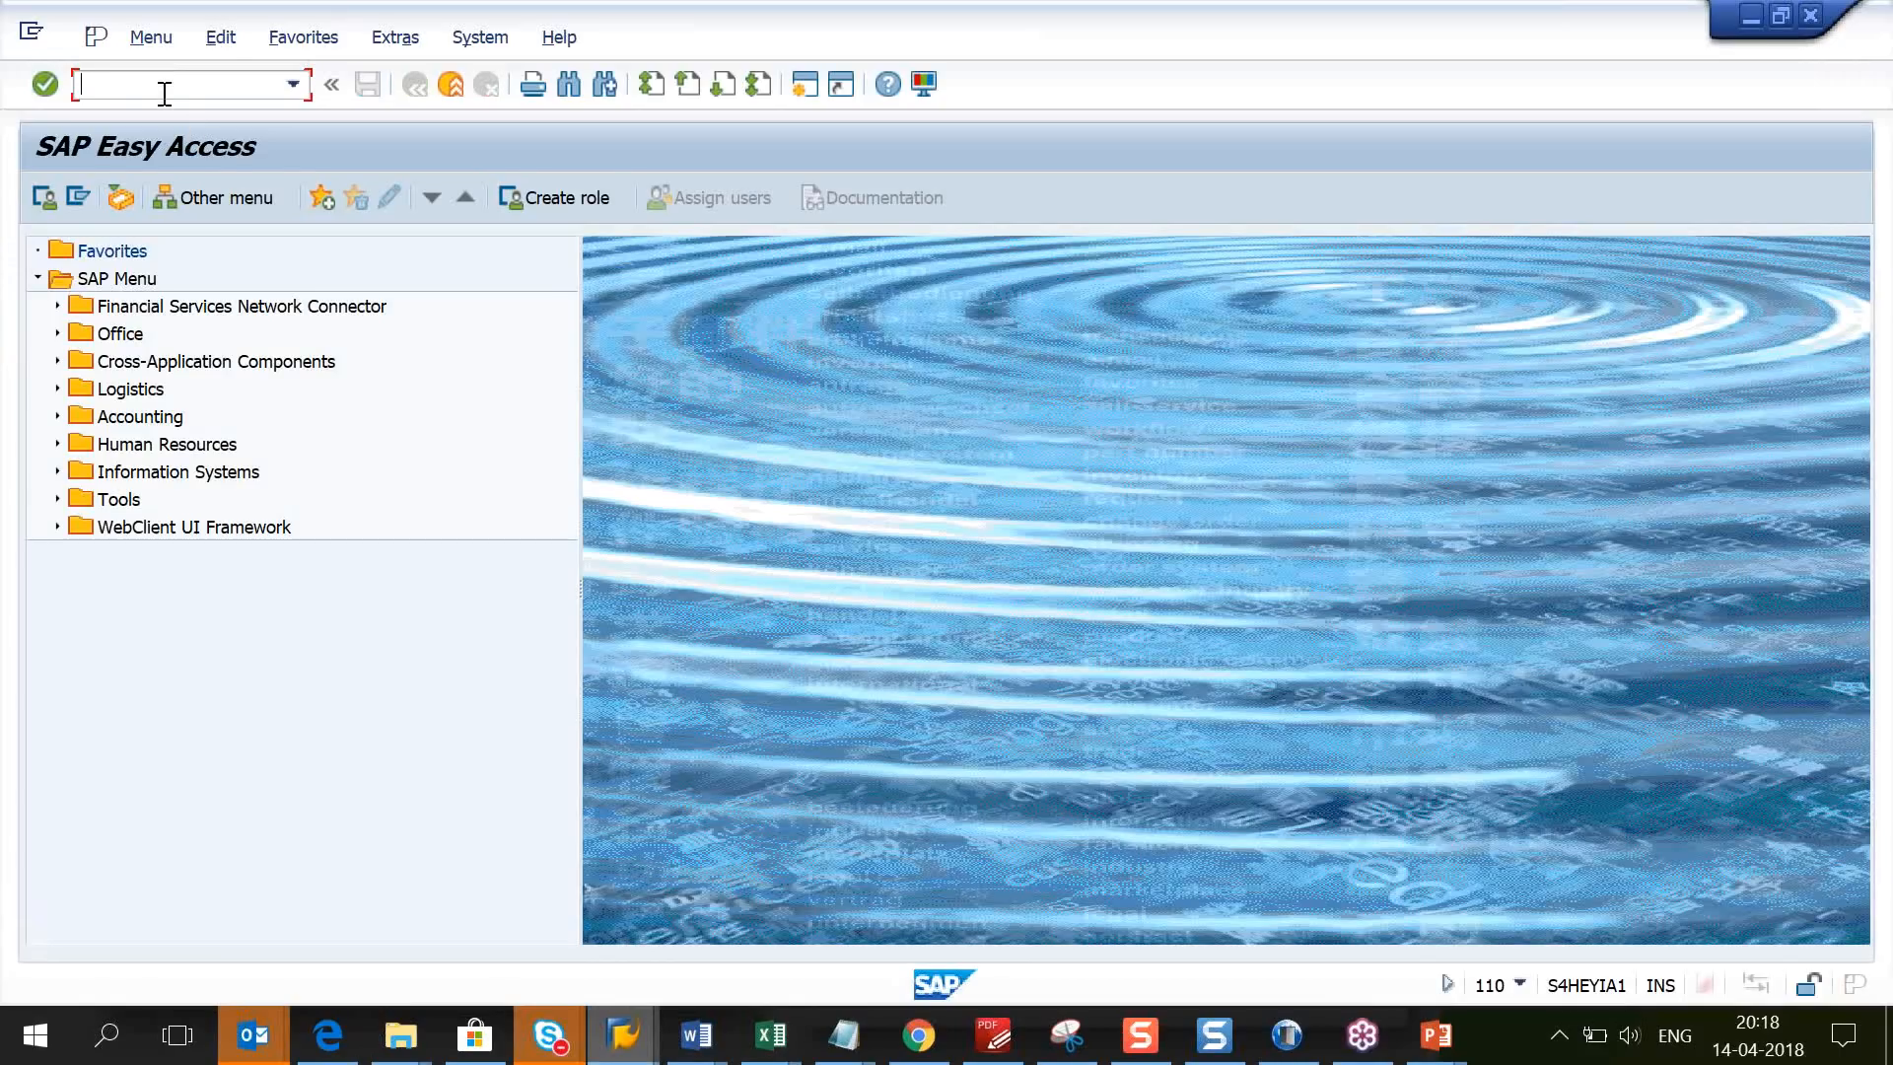
click(164, 94)
text(ka01)
key(Return)
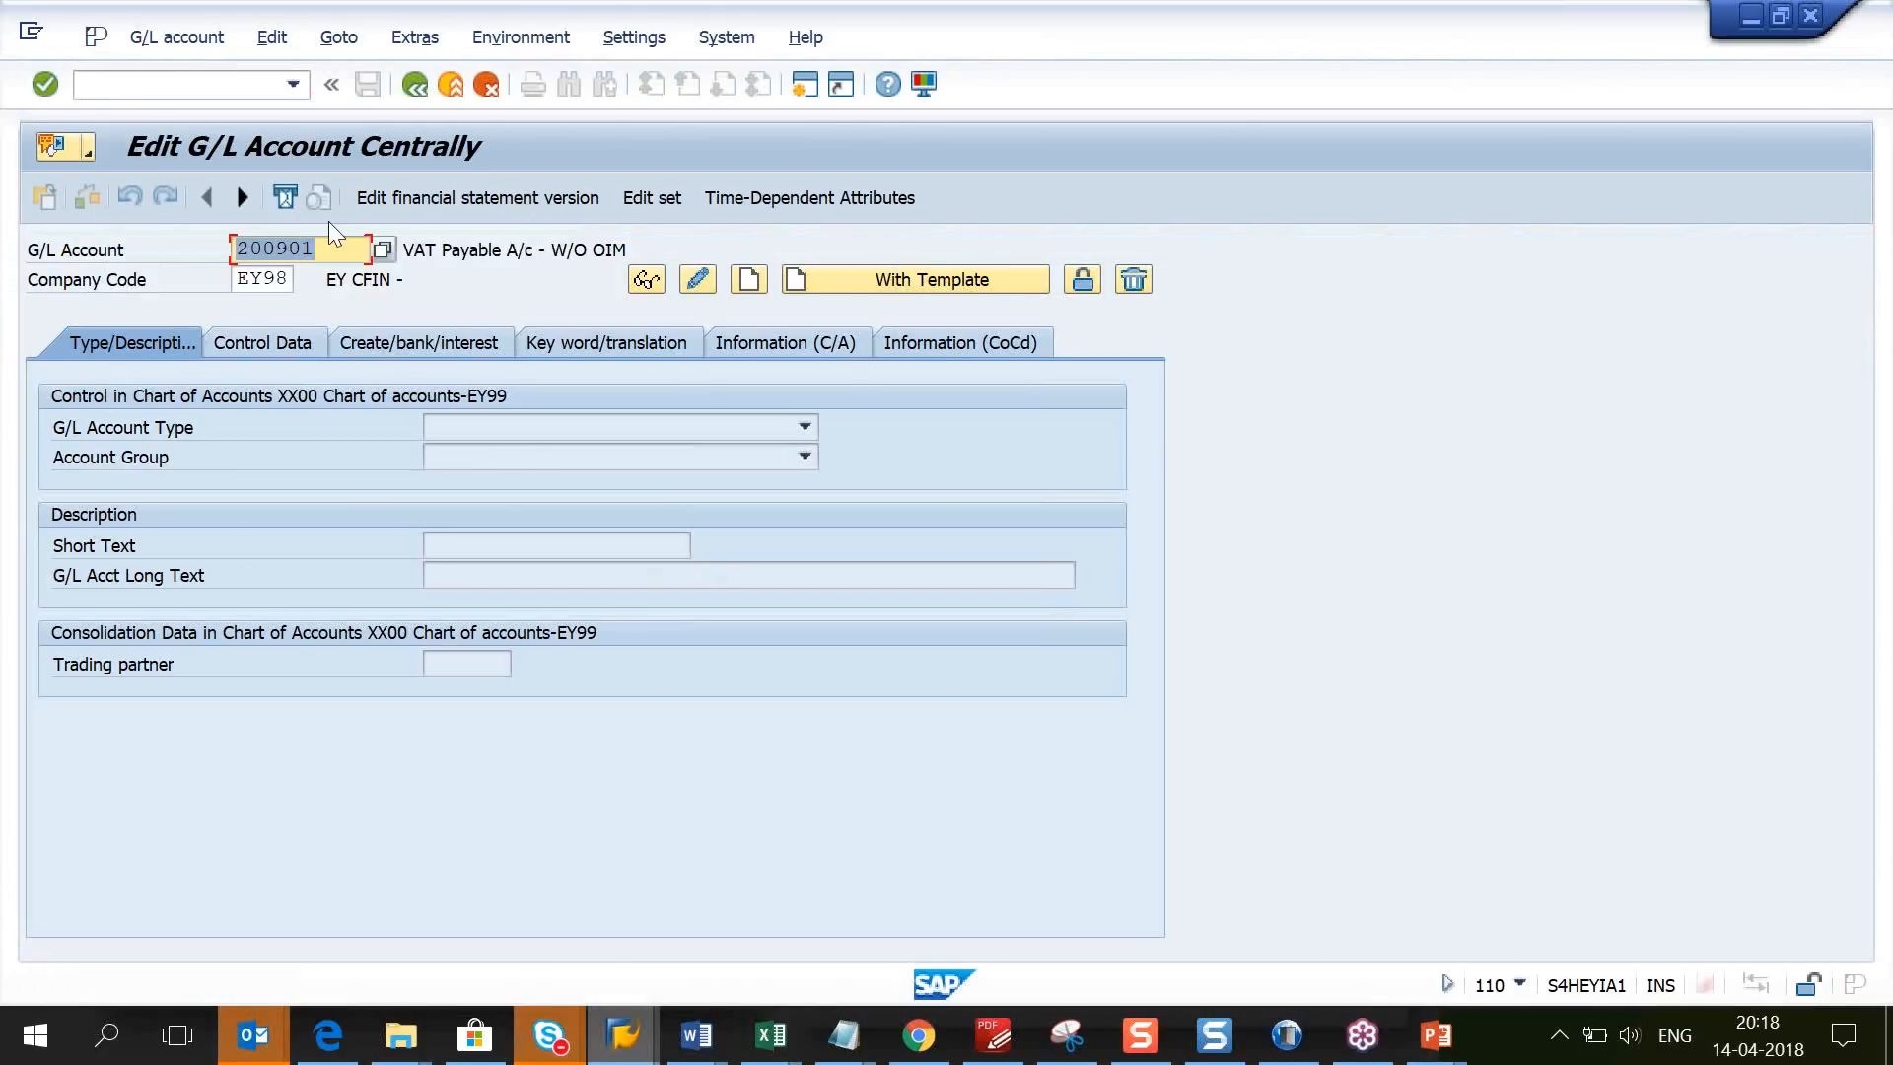
click(527, 259)
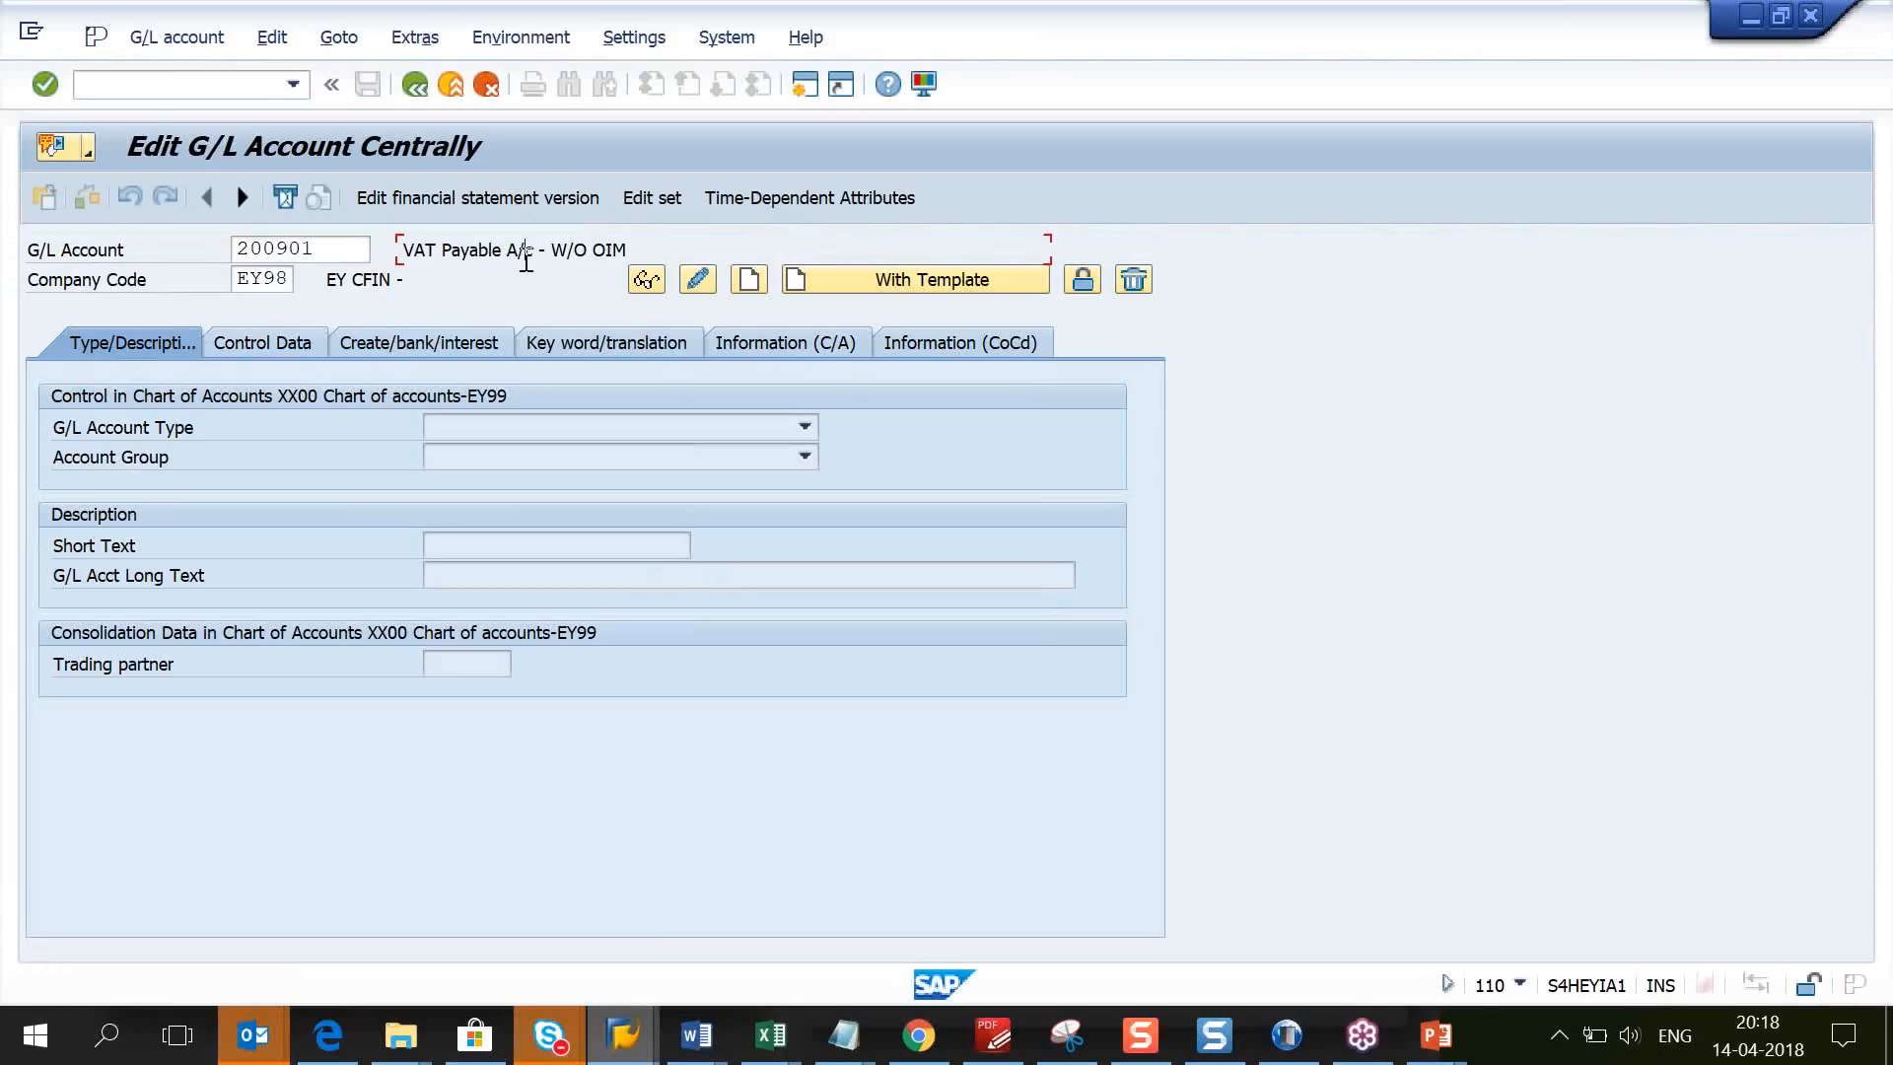
key(Return)
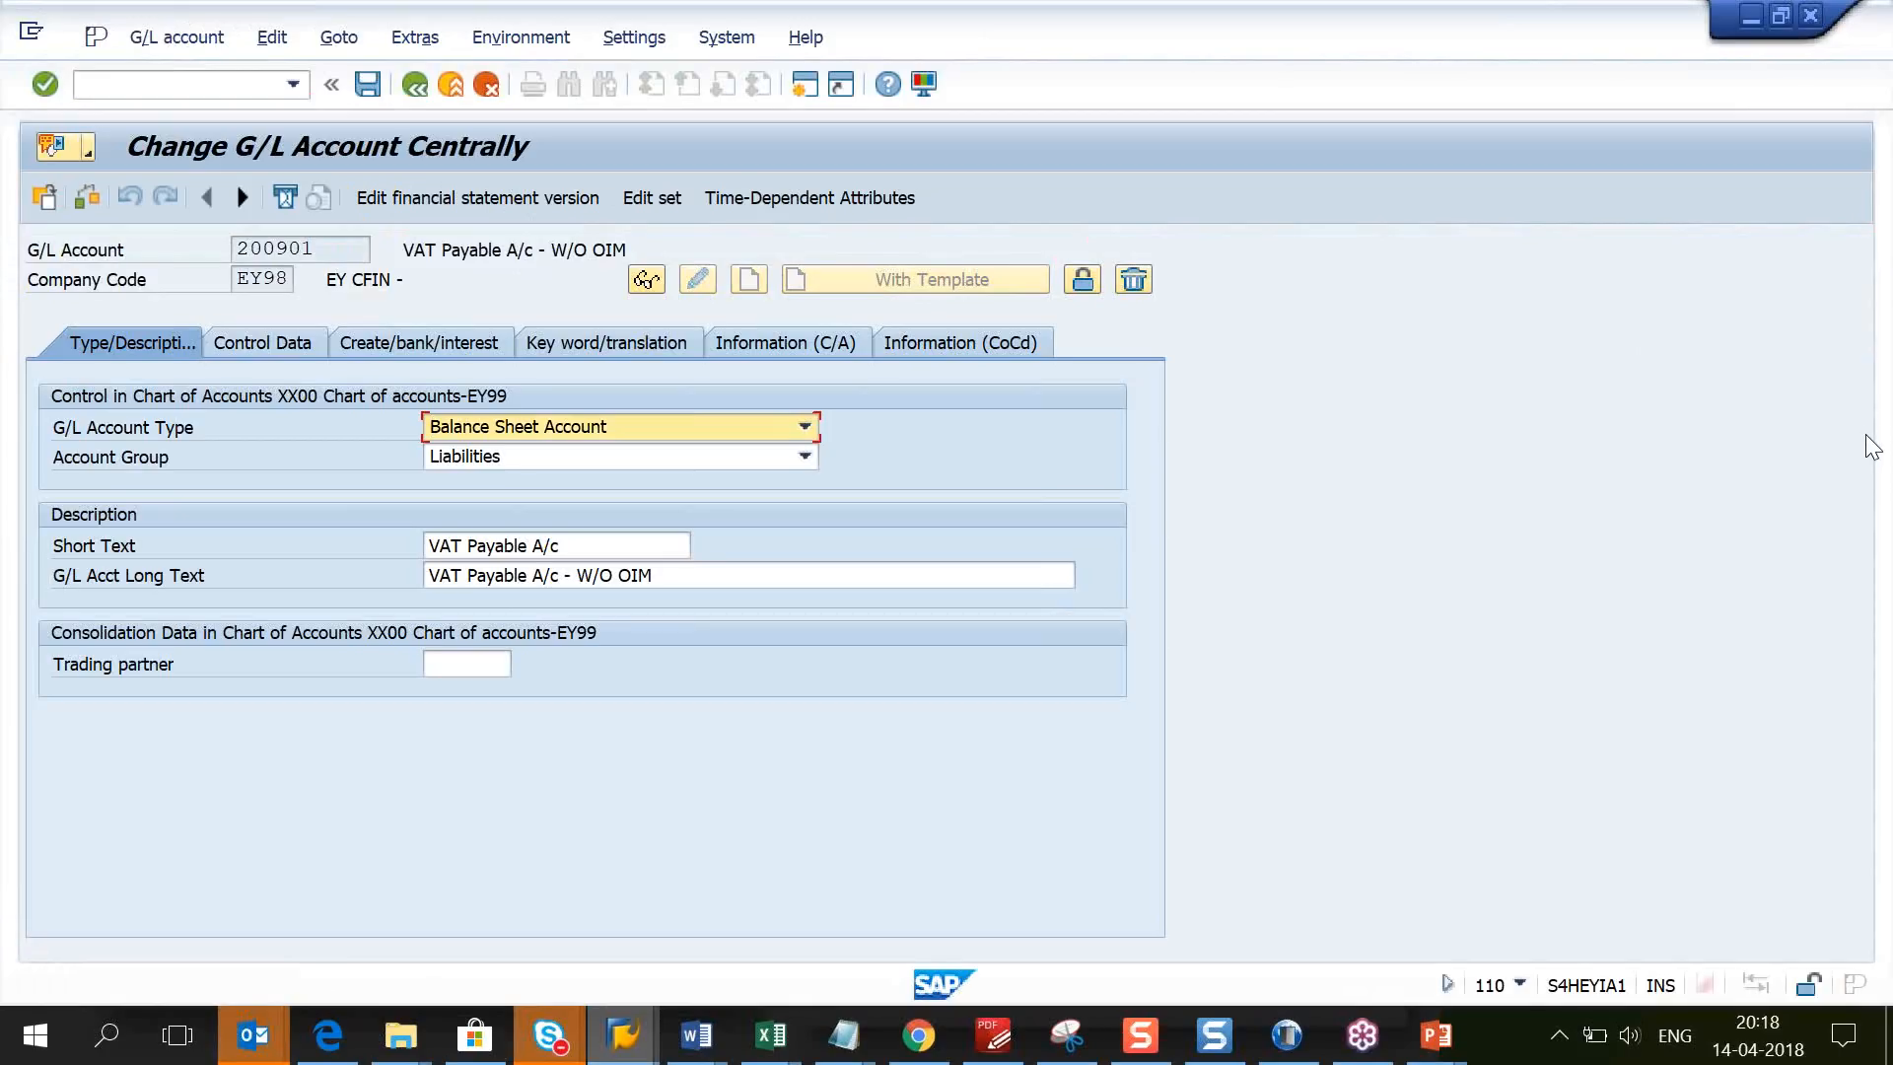
Step: Switch back to the SAP session showing Edit G/L Account Centrally for the VAT Payable account
click(1862, 80)
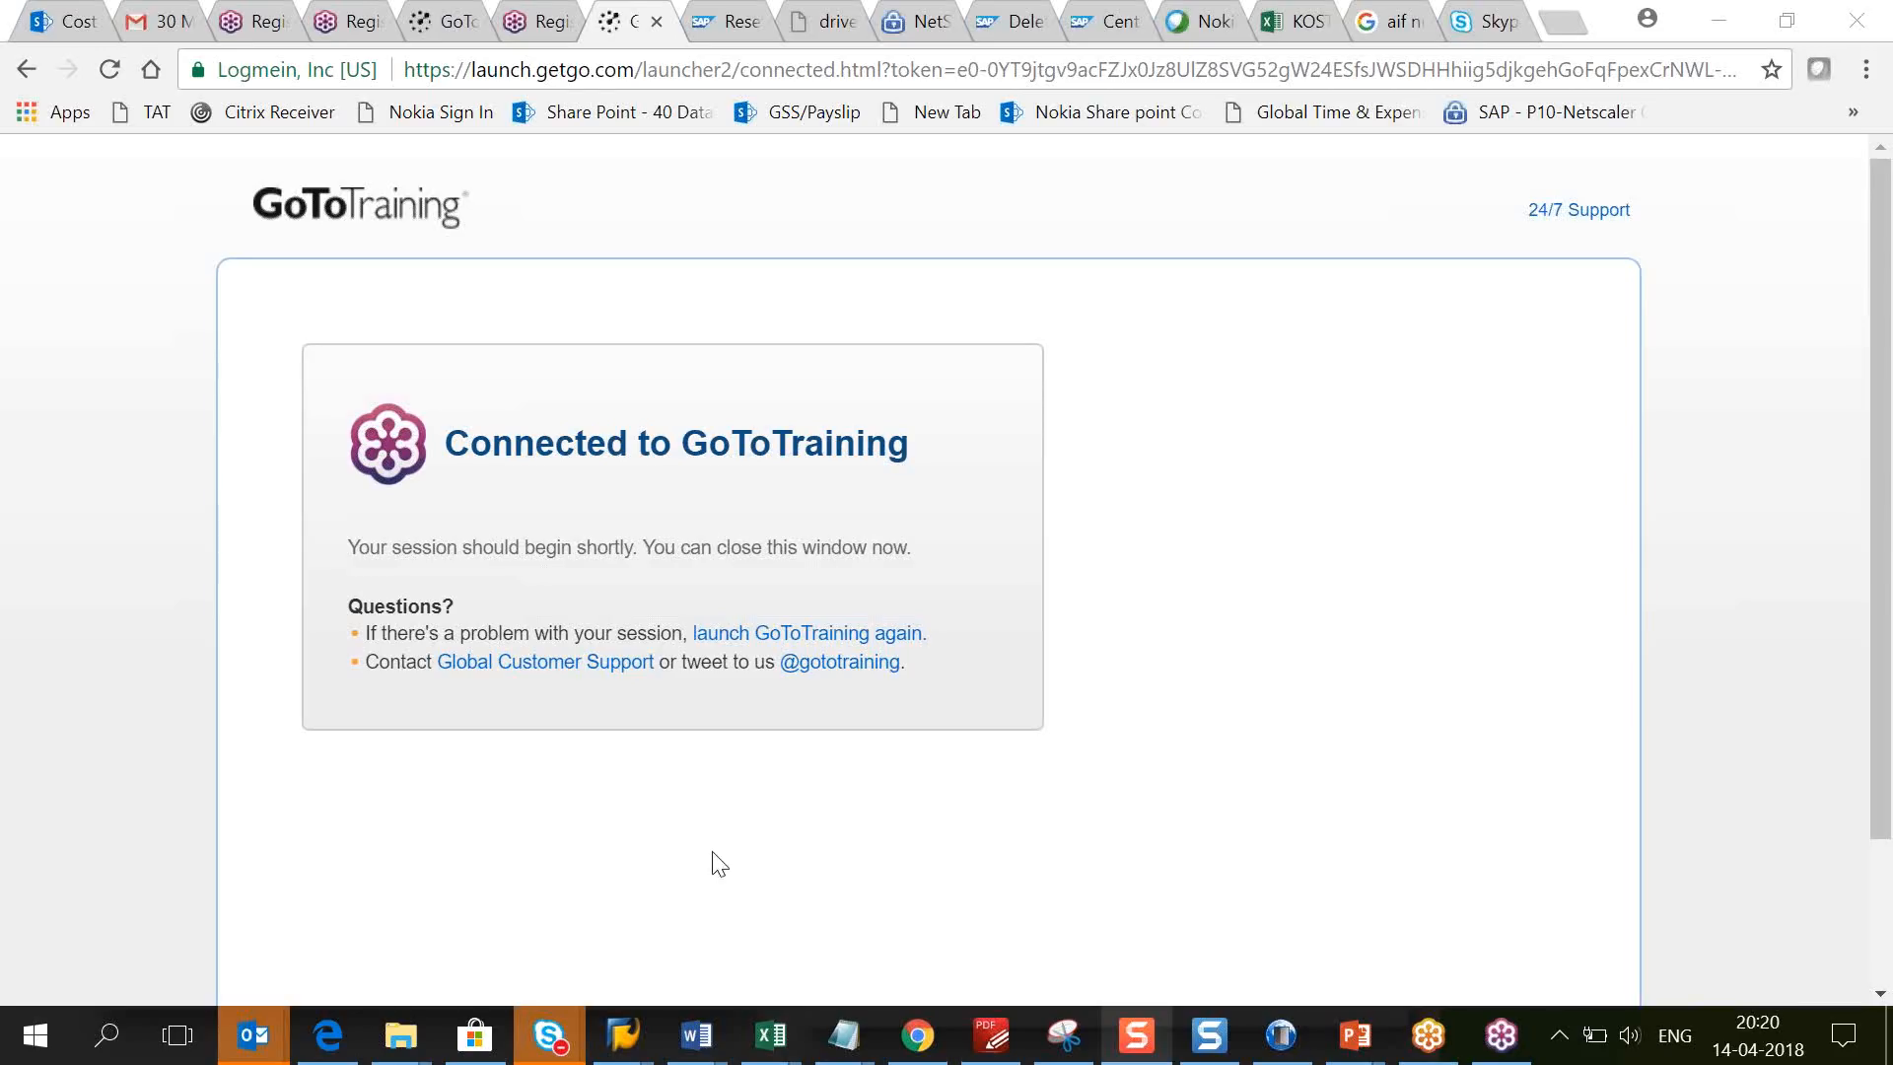
key(alt+Tab)
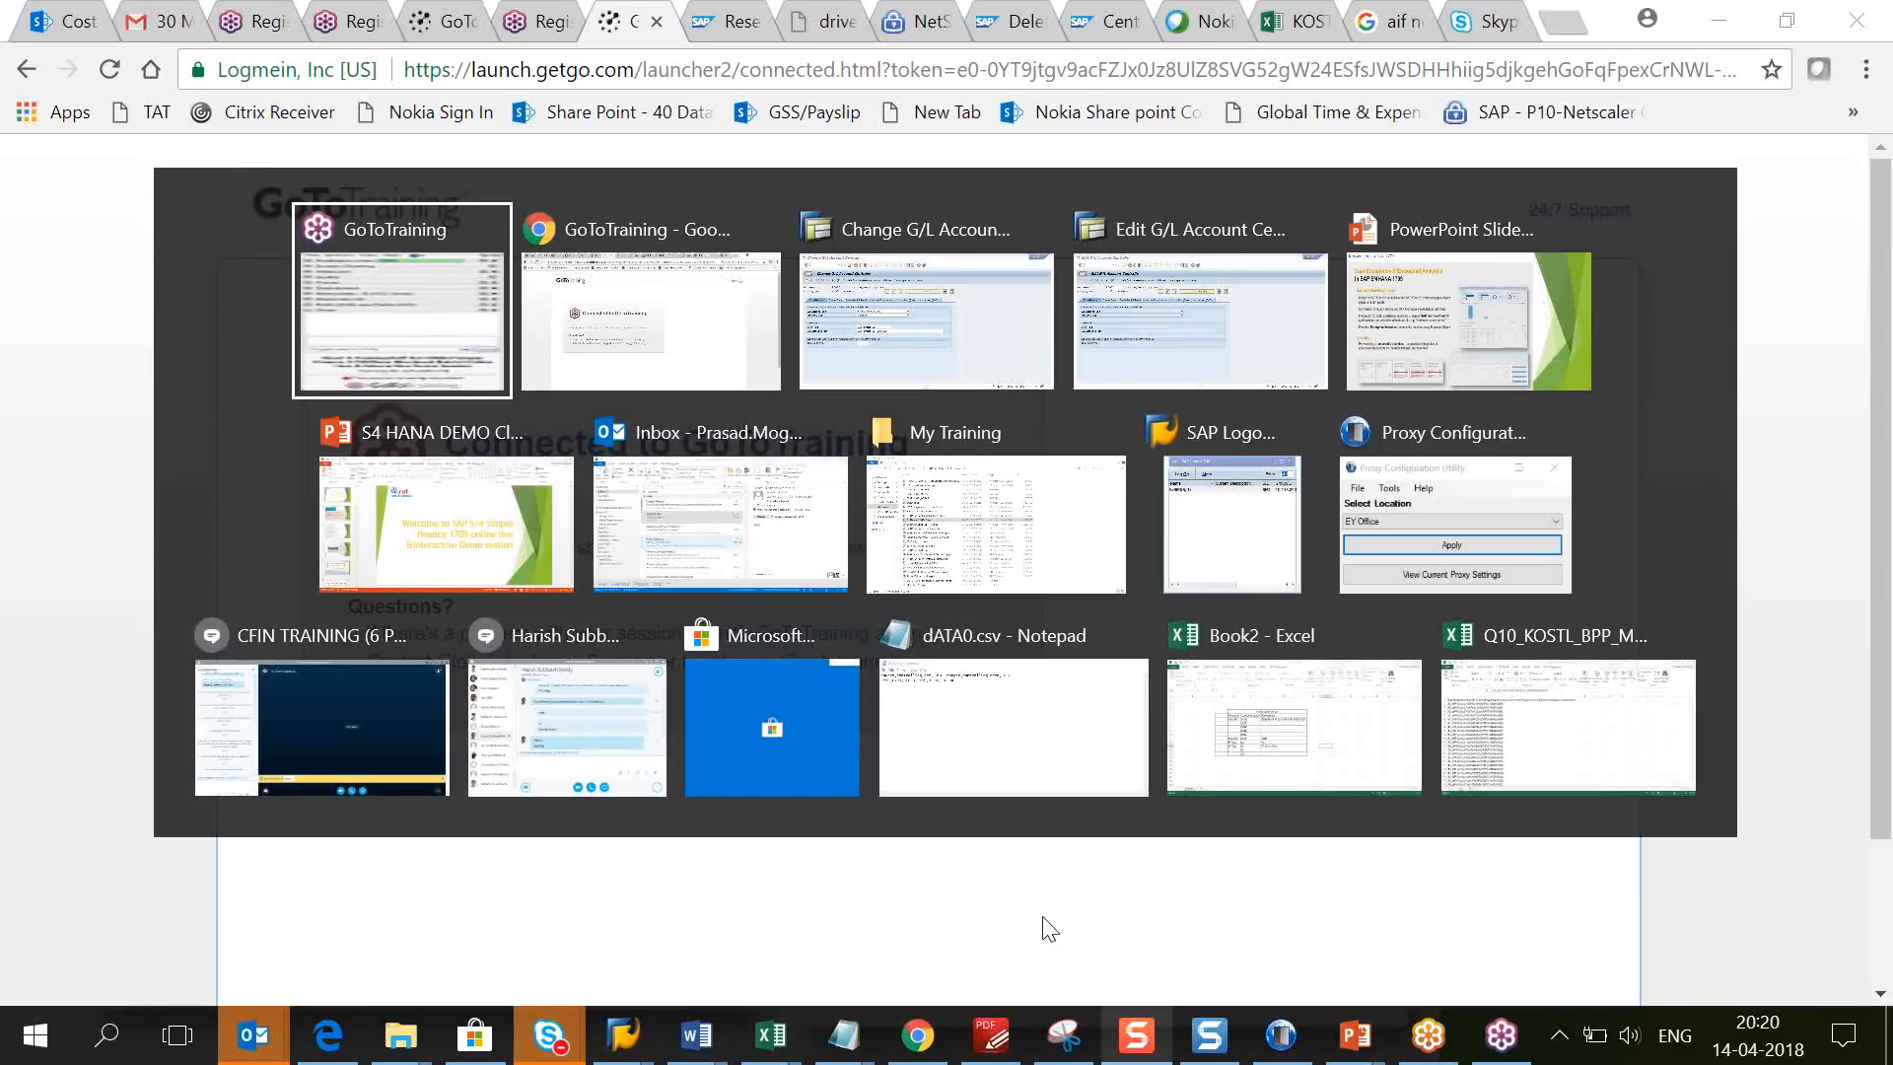
key(alt+Tab)
key(alt+Tab)
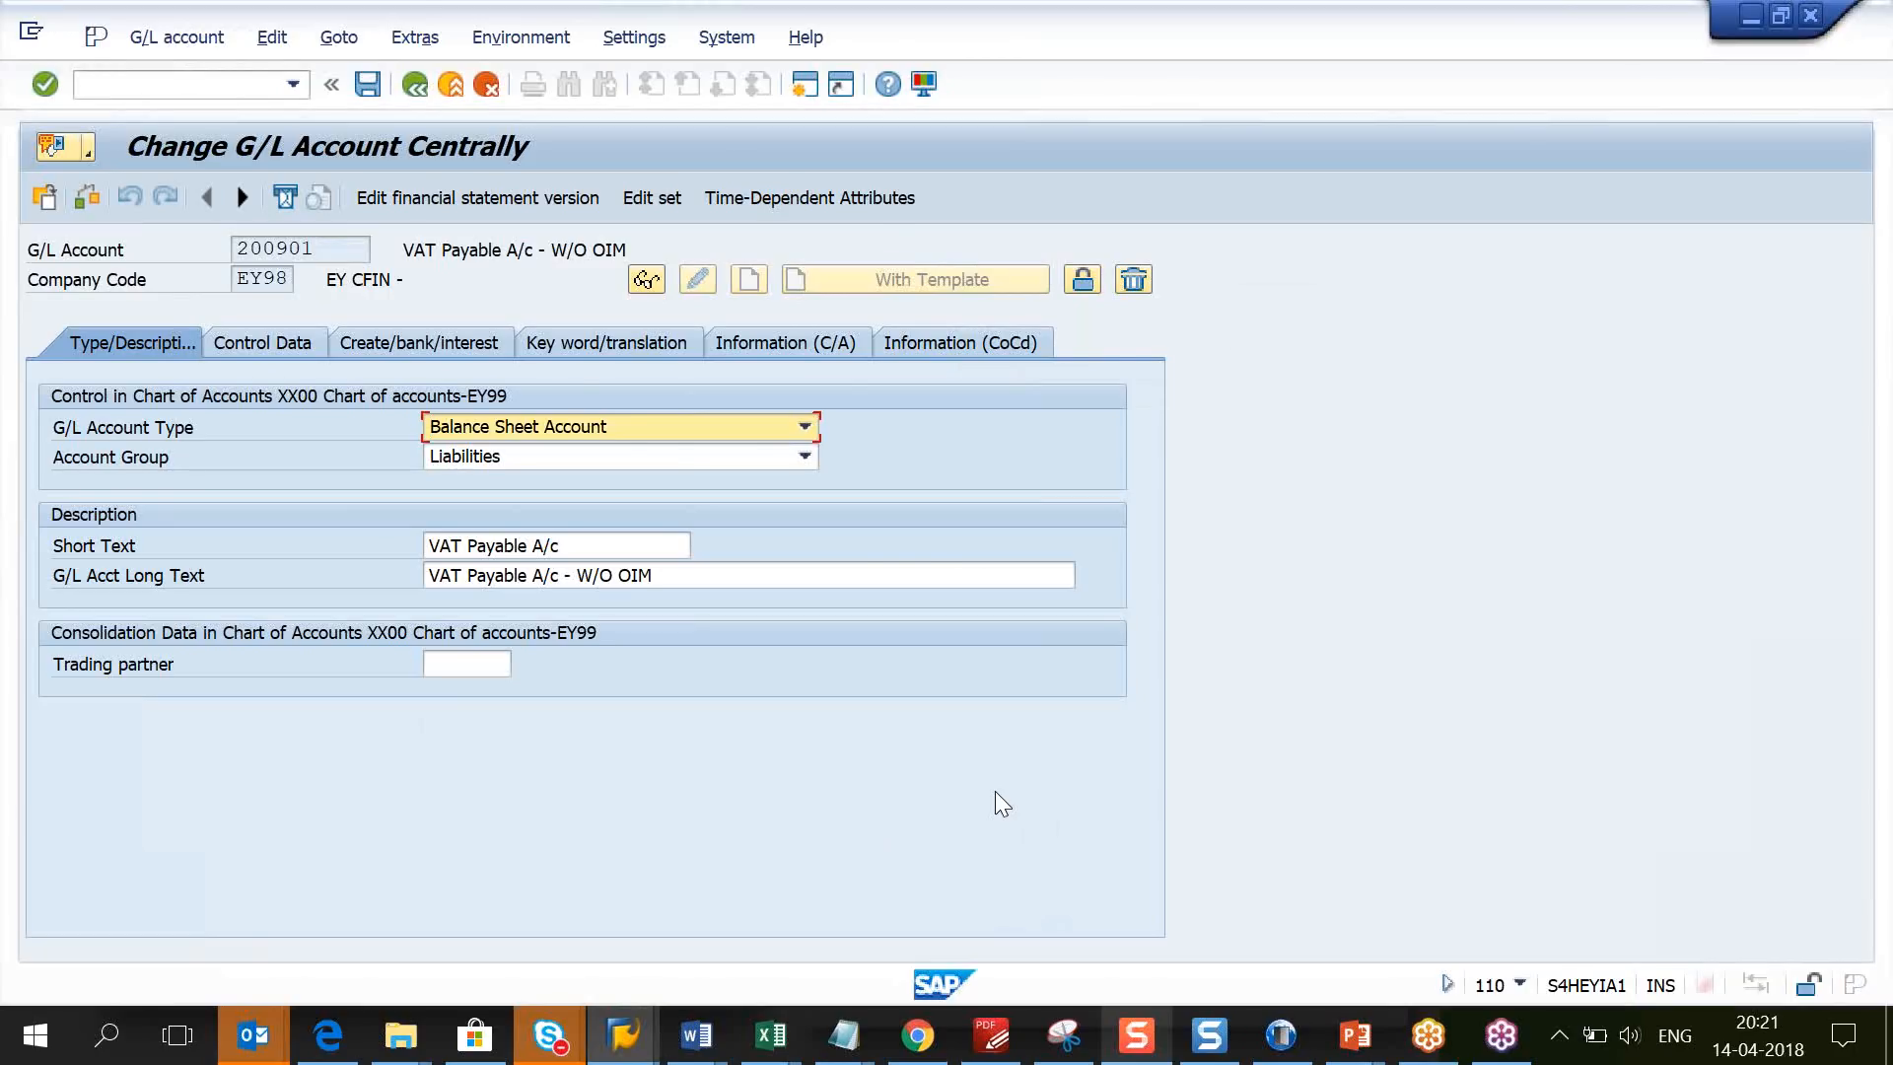
key(alt+Tab)
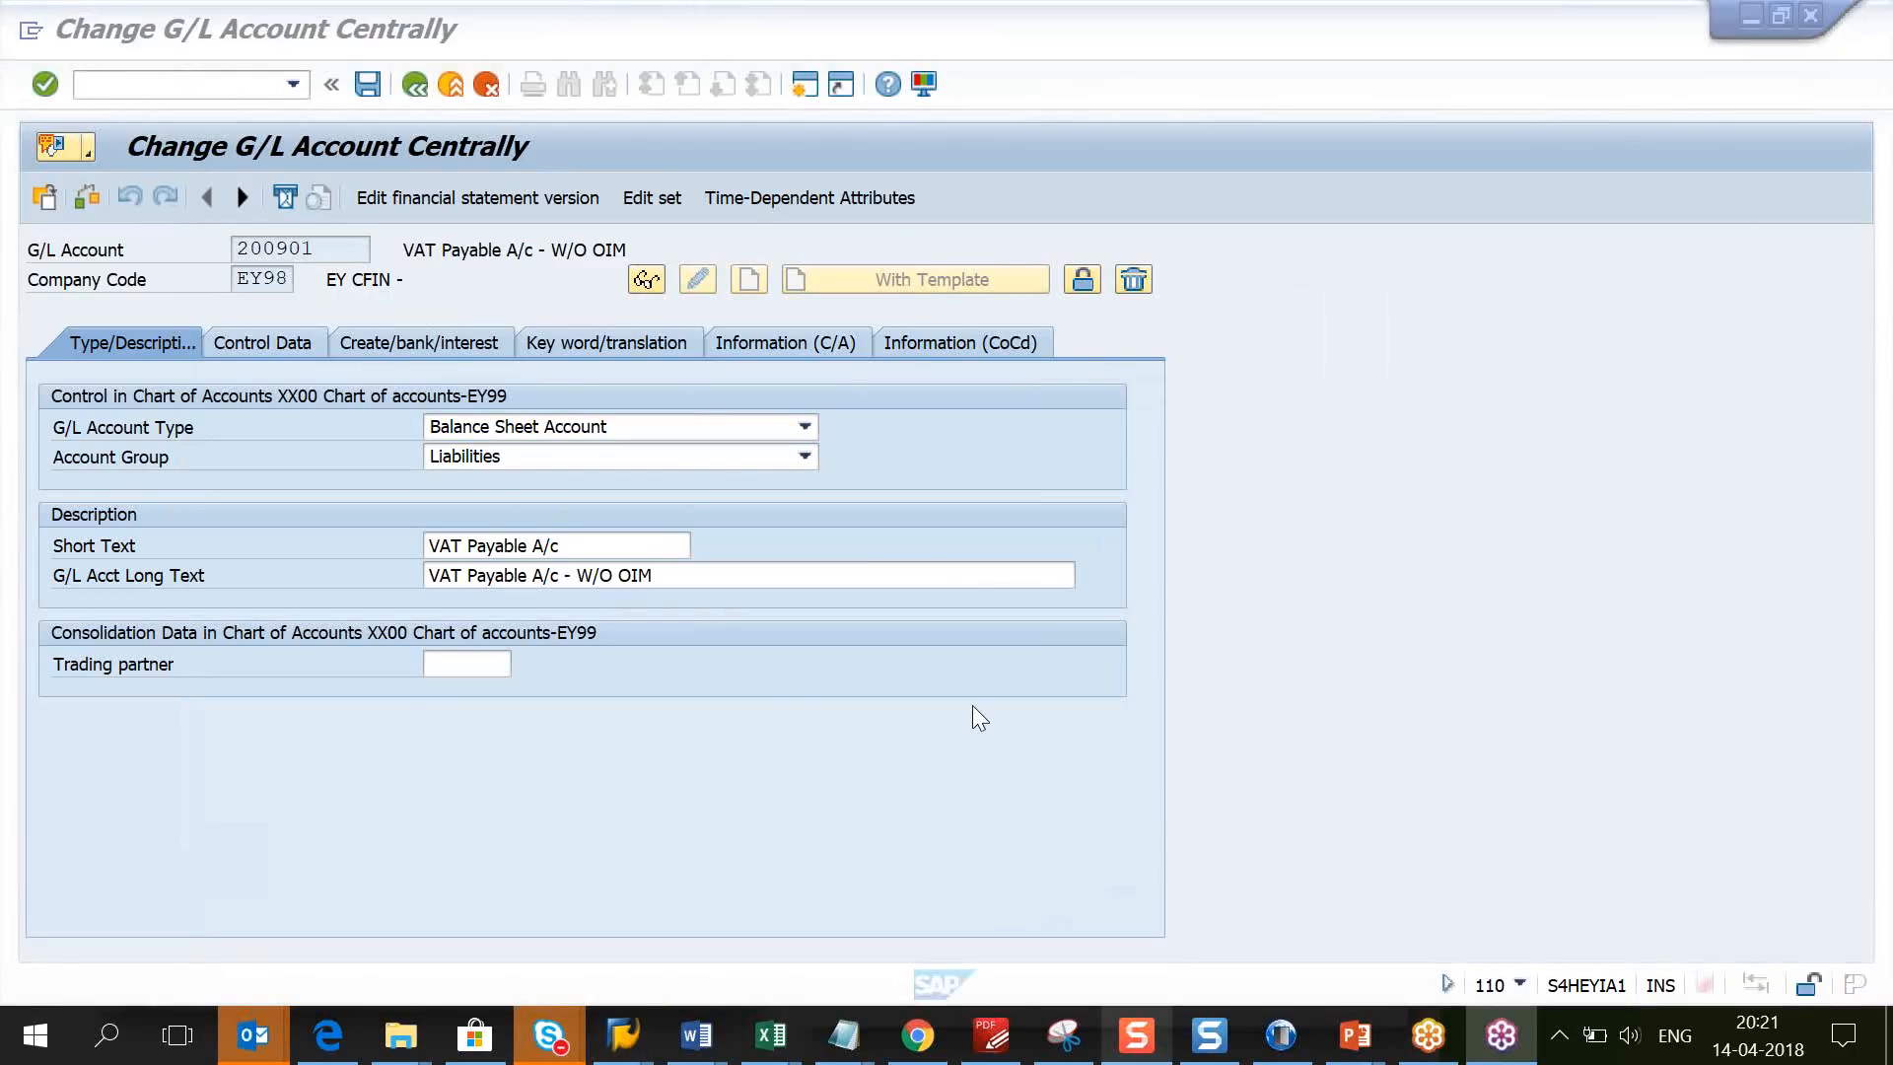
key(alt+Tab)
key(alt+Tab)
key(alt+Tab)
key(alt+Tab)
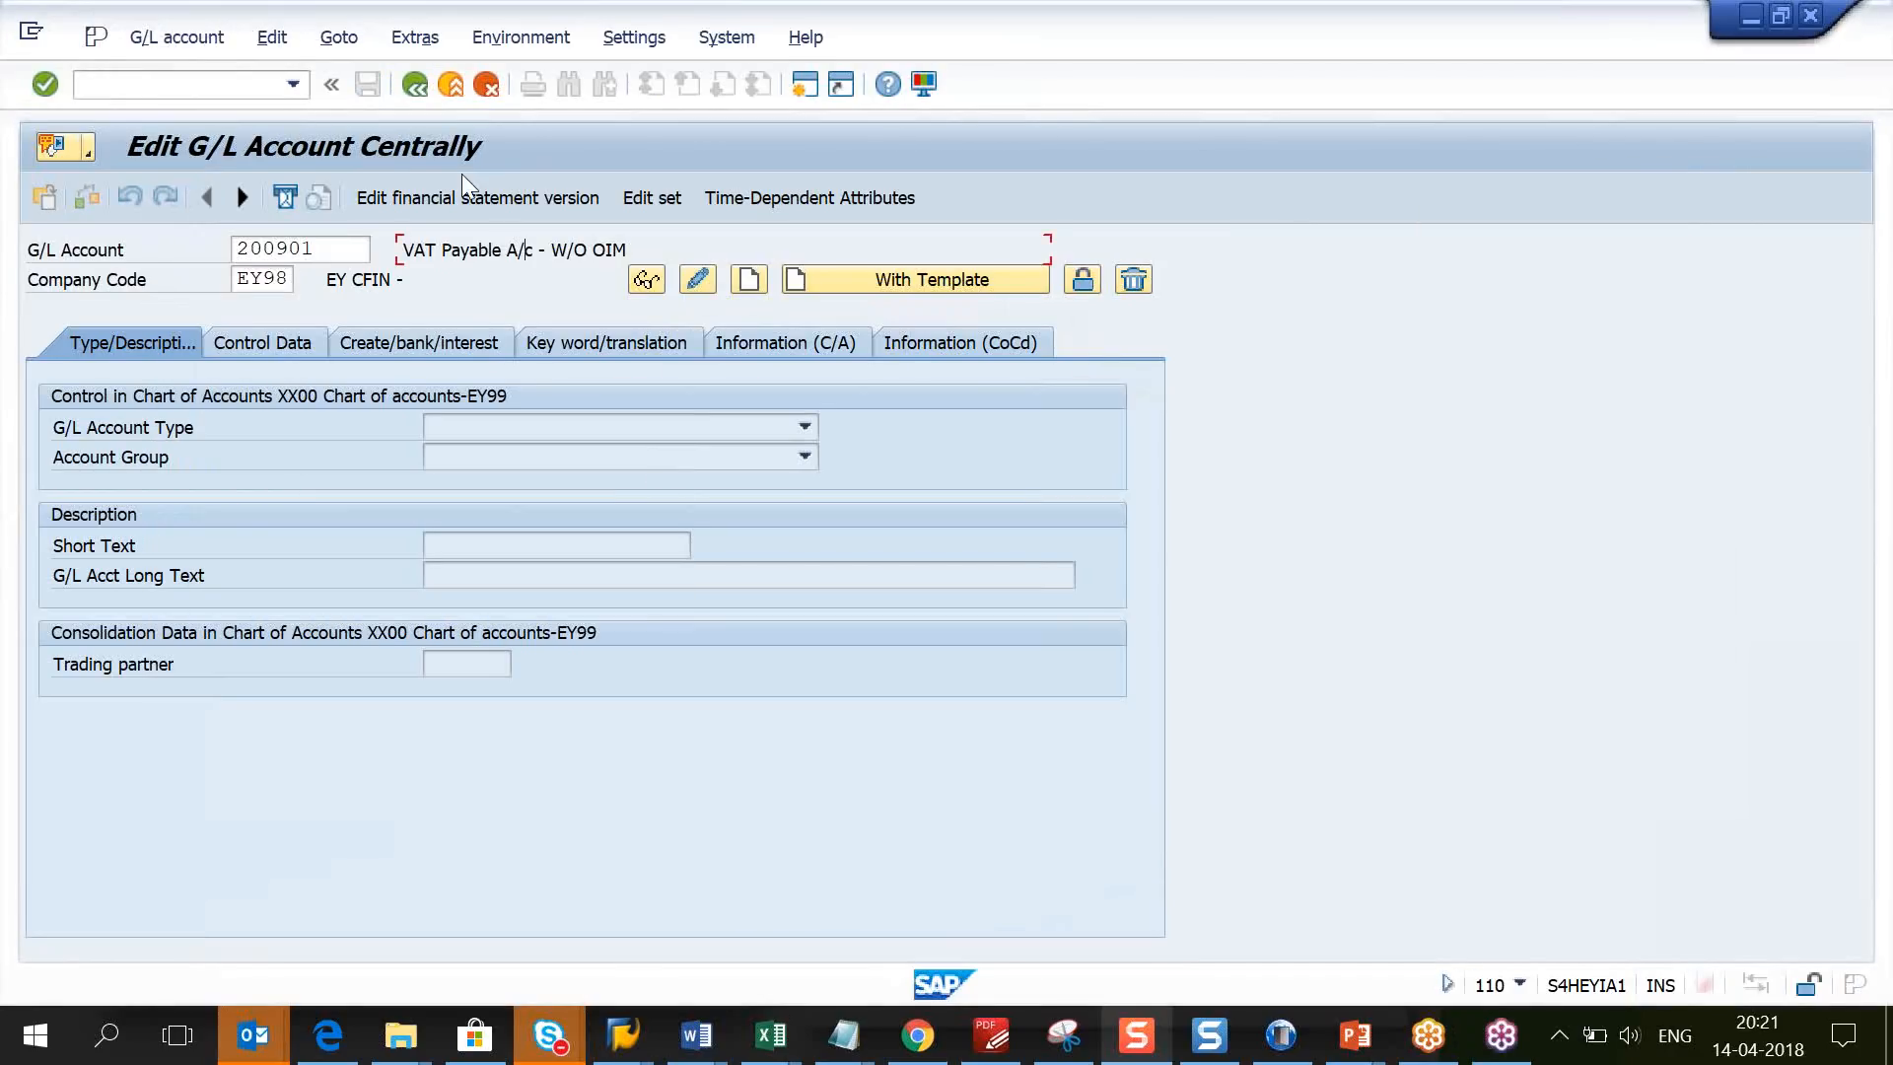
Step: Run transaction /nspro and open the SAP Reference IMG
click(218, 89)
text(/nspro)
key(Return)
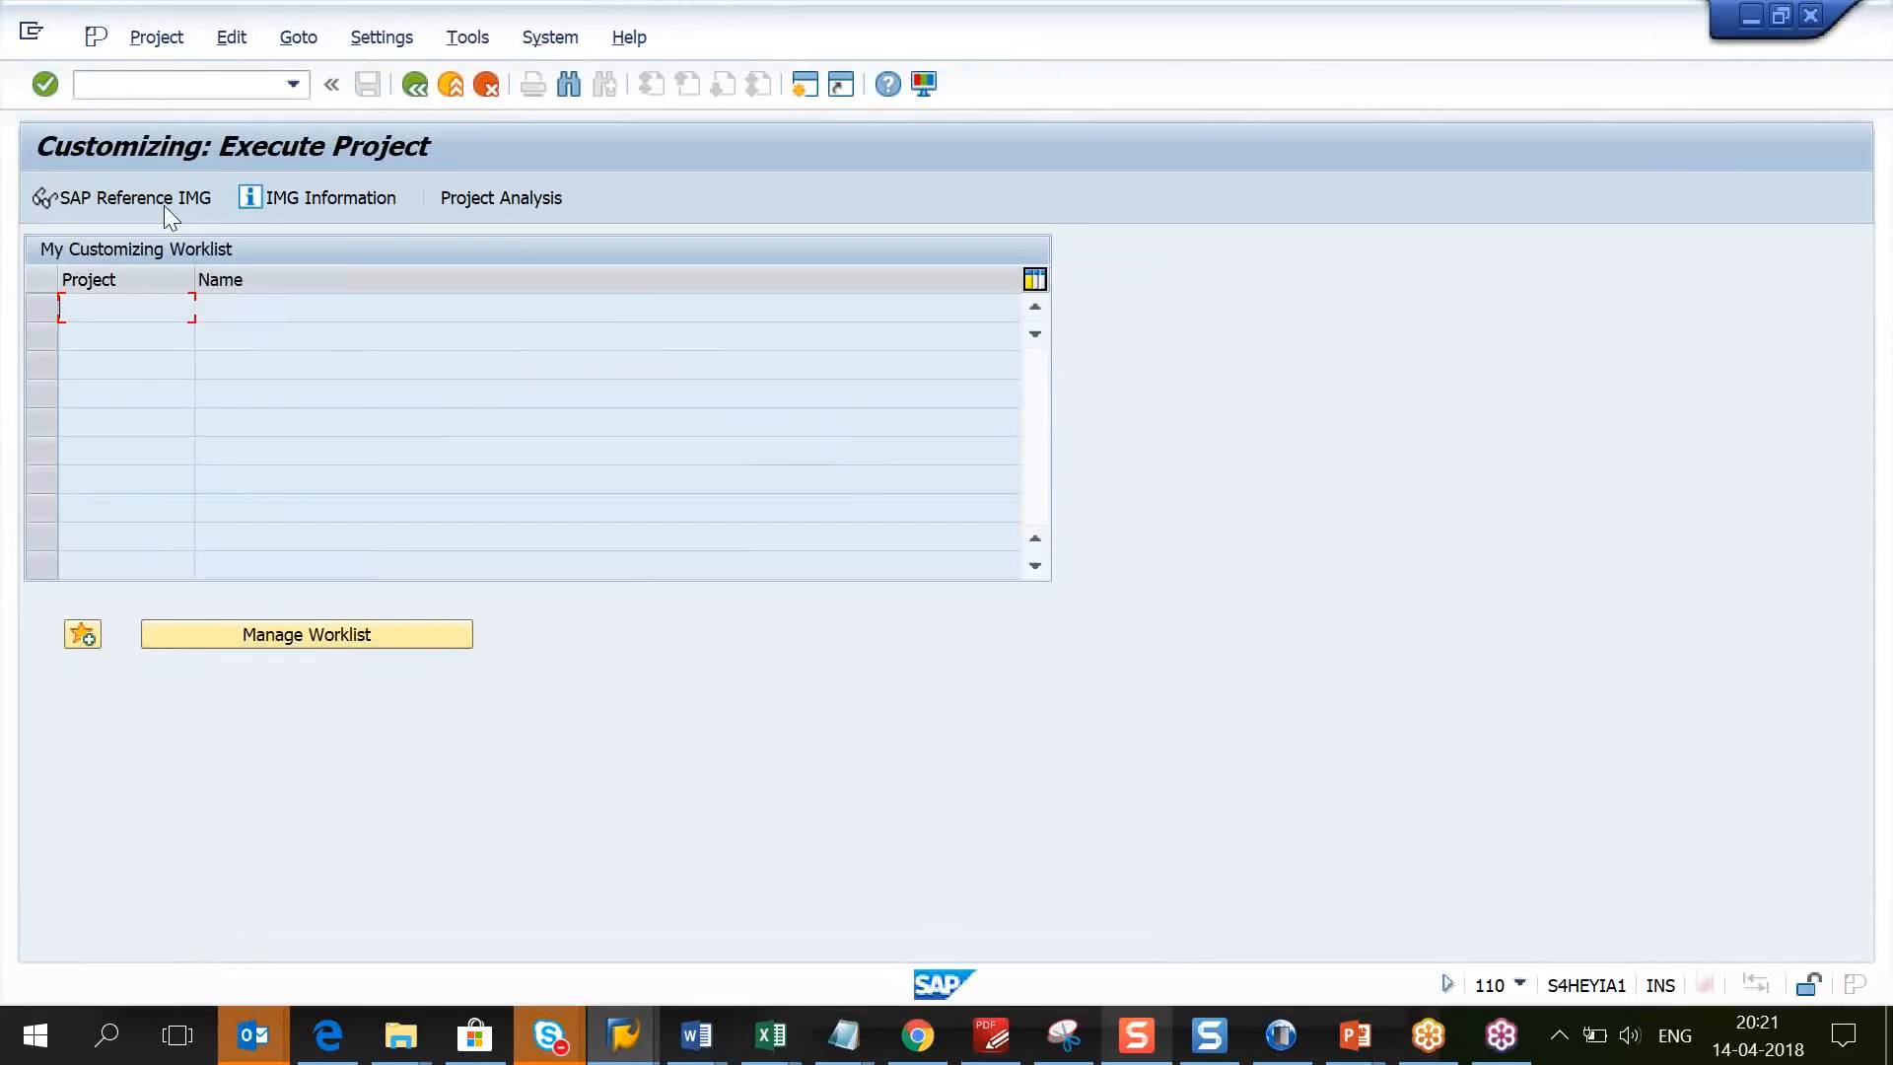
click(164, 201)
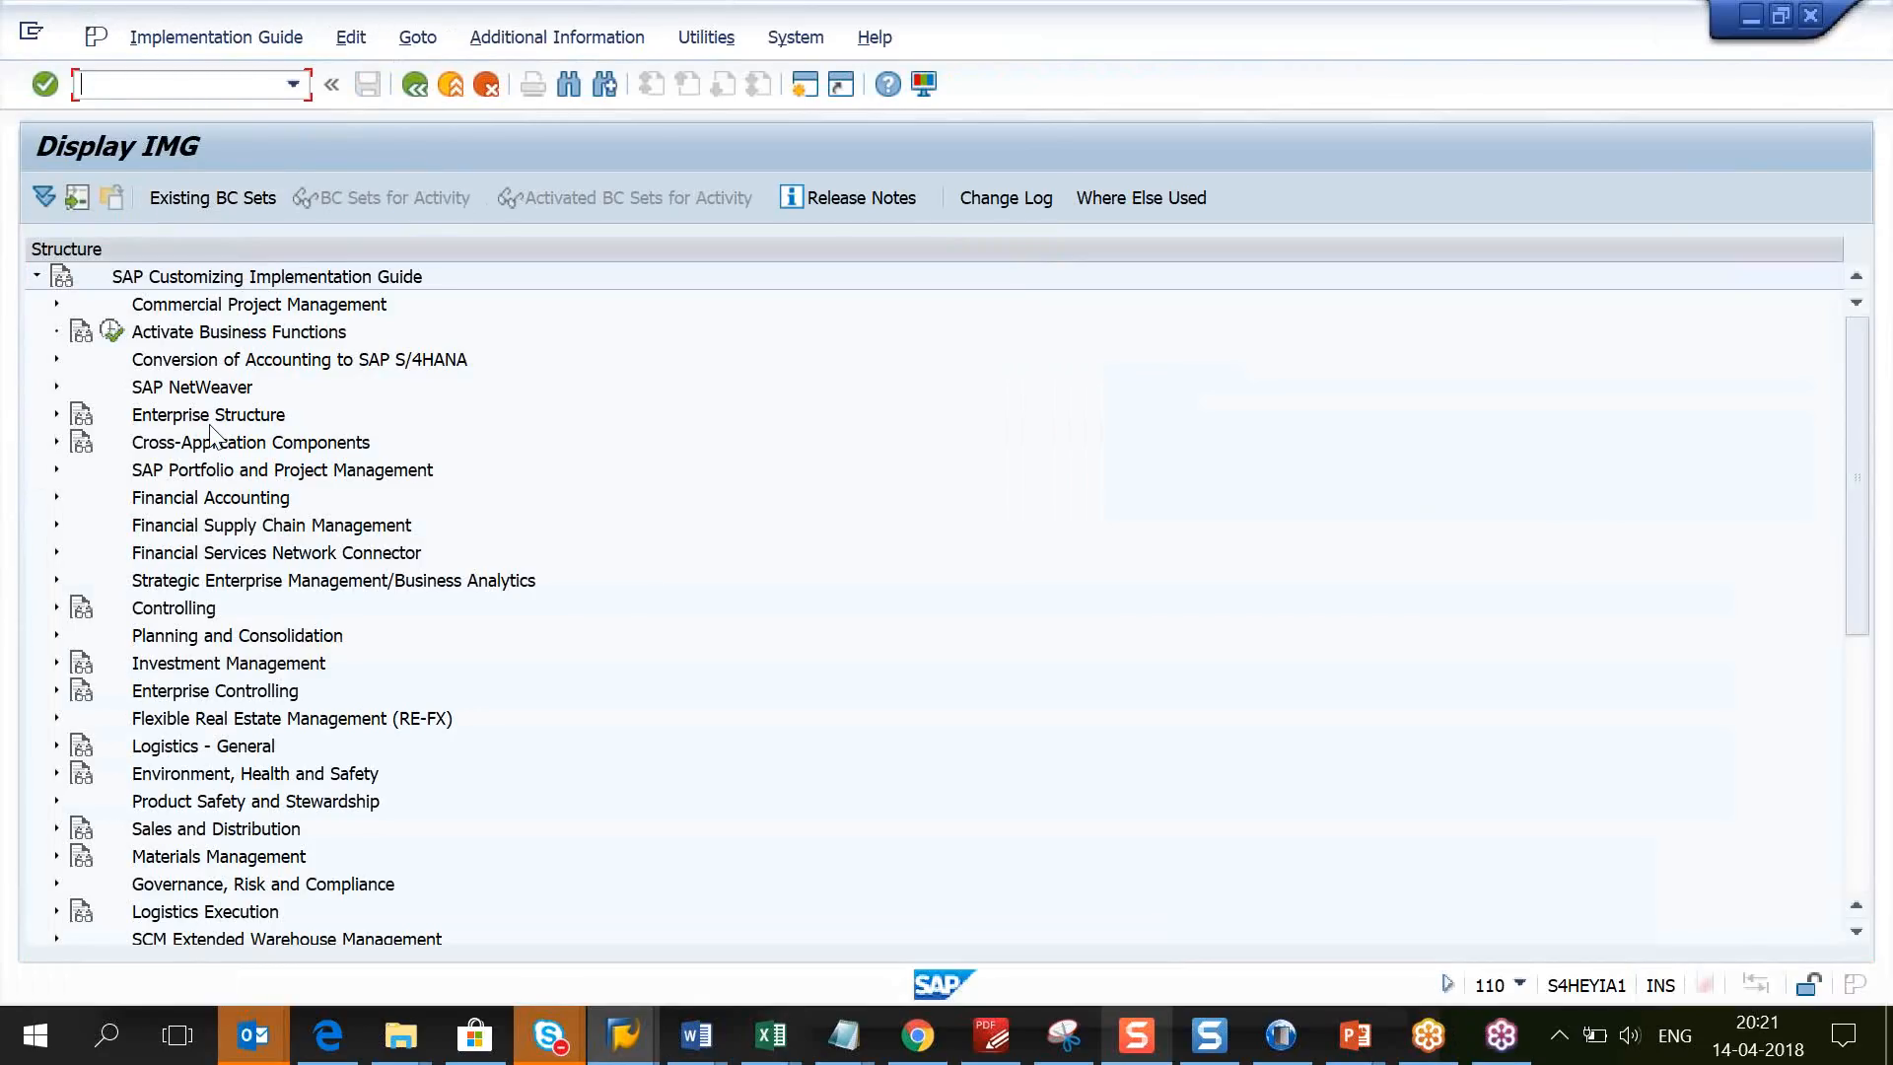
Step: Expand the IMG structure through Financial Accounting, General Ledger Accounting and Master Data down to G/L Accounts
click(210, 424)
click(223, 505)
double_click(223, 504)
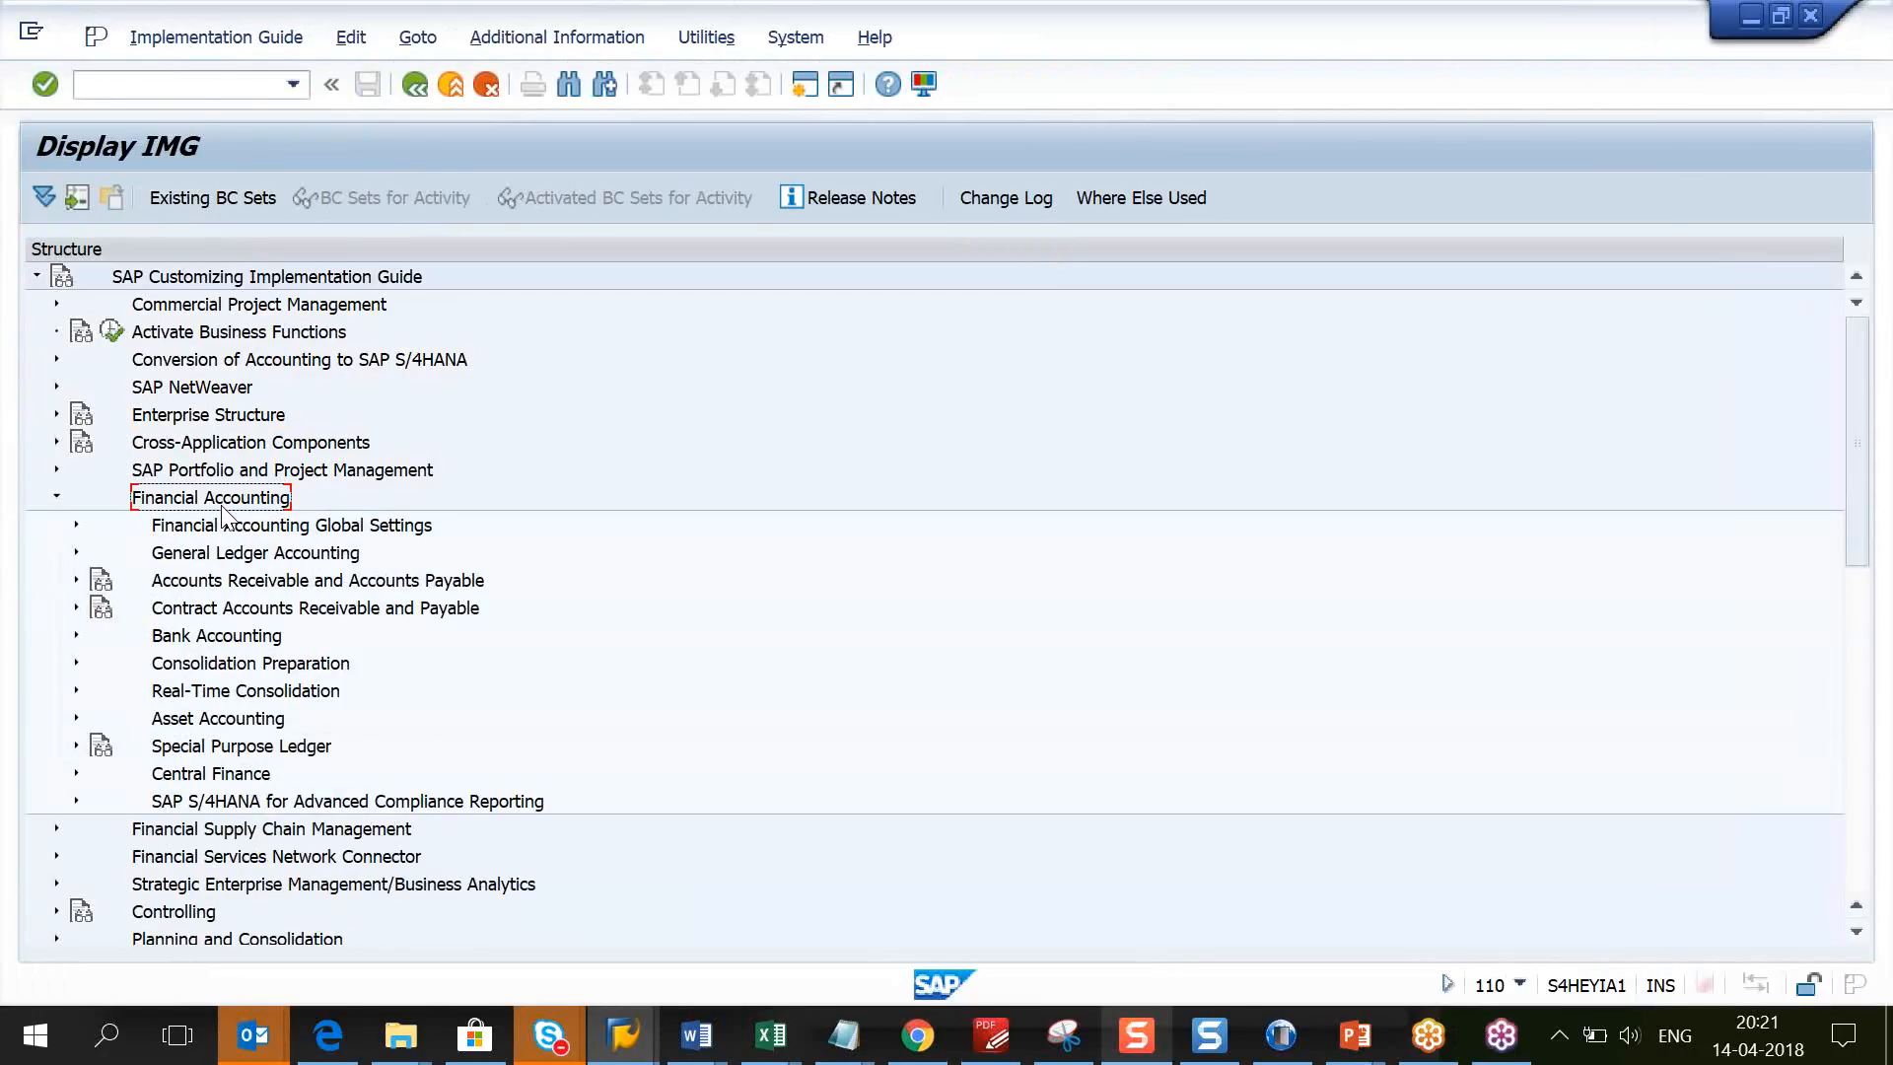
key(Down)
key(Down)
key(Right)
key(Down)
key(Down)
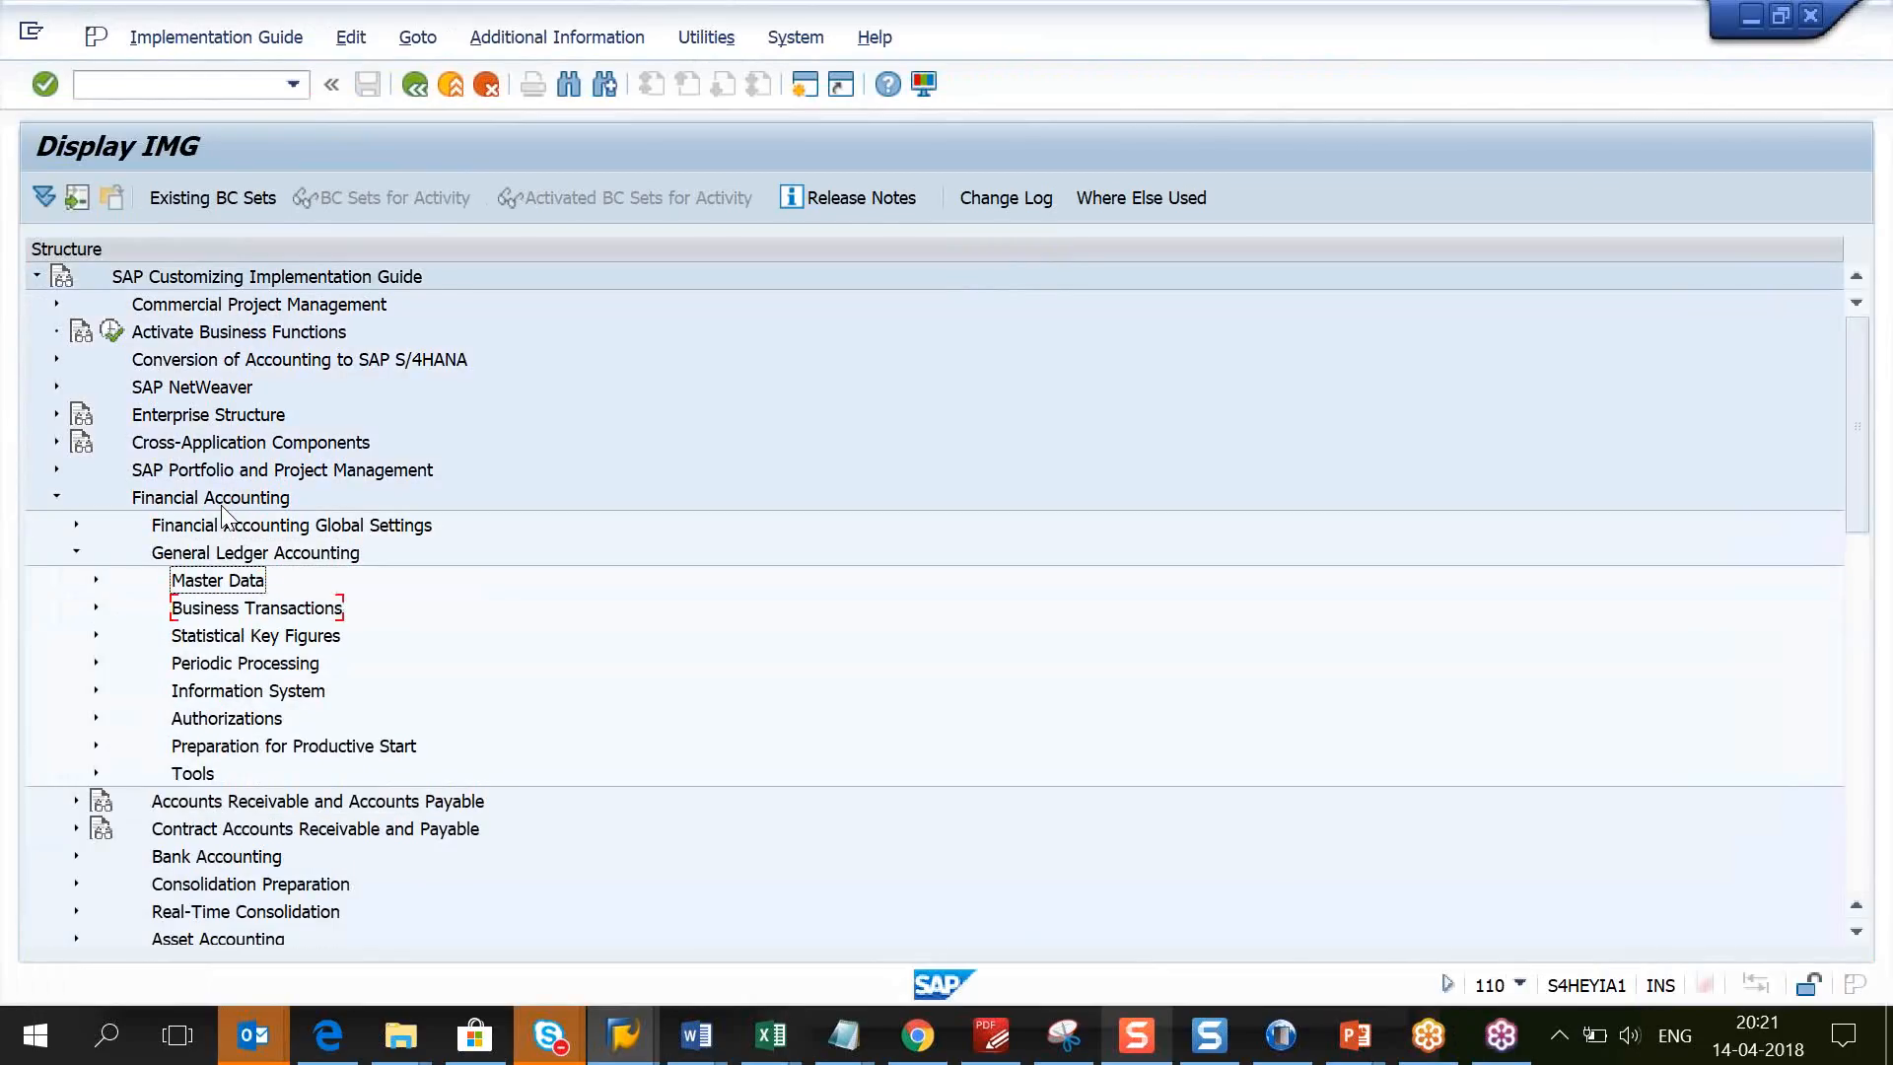
key(Up)
key(Right)
key(Down)
key(Right)
key(Down)
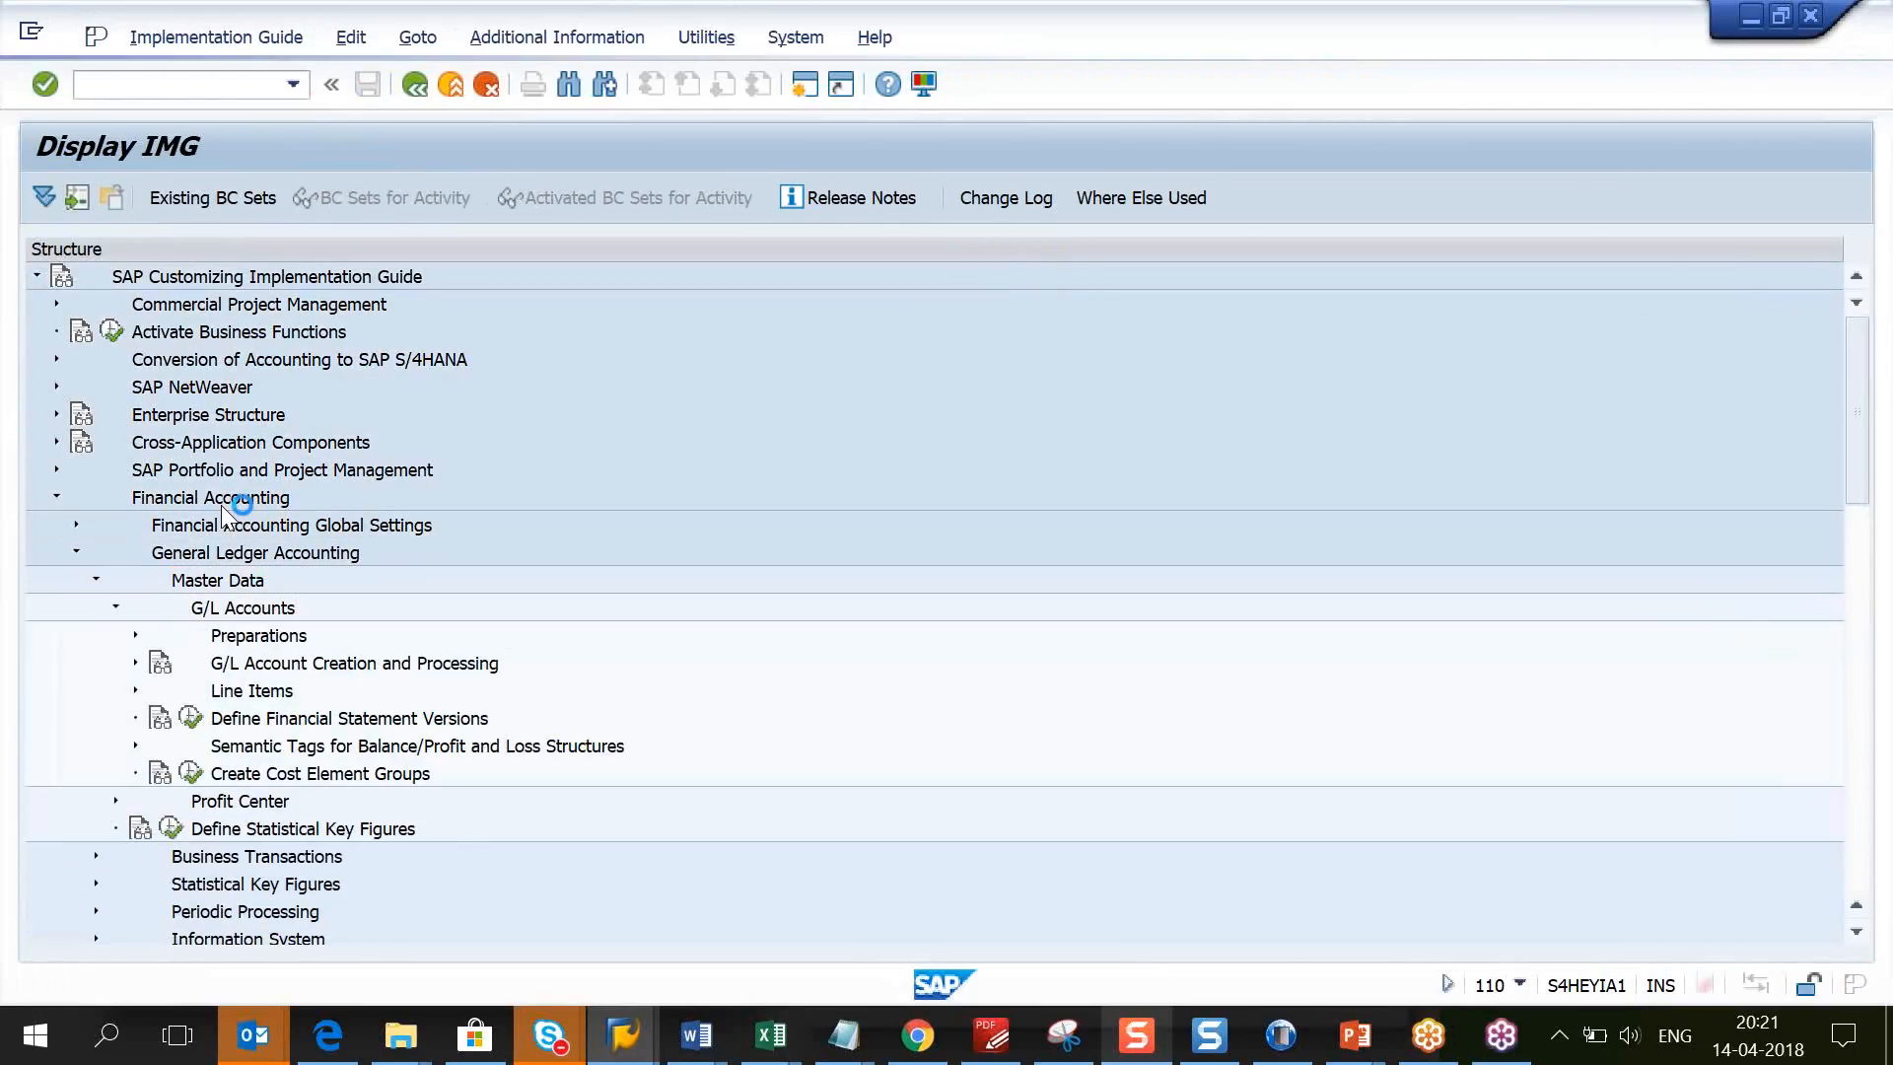
Step: Open the list of all charts of accounts from the G/L account preparations and show the details of chart BB01
key(Right)
key(Down)
key(Down)
key(Left)
key(Return)
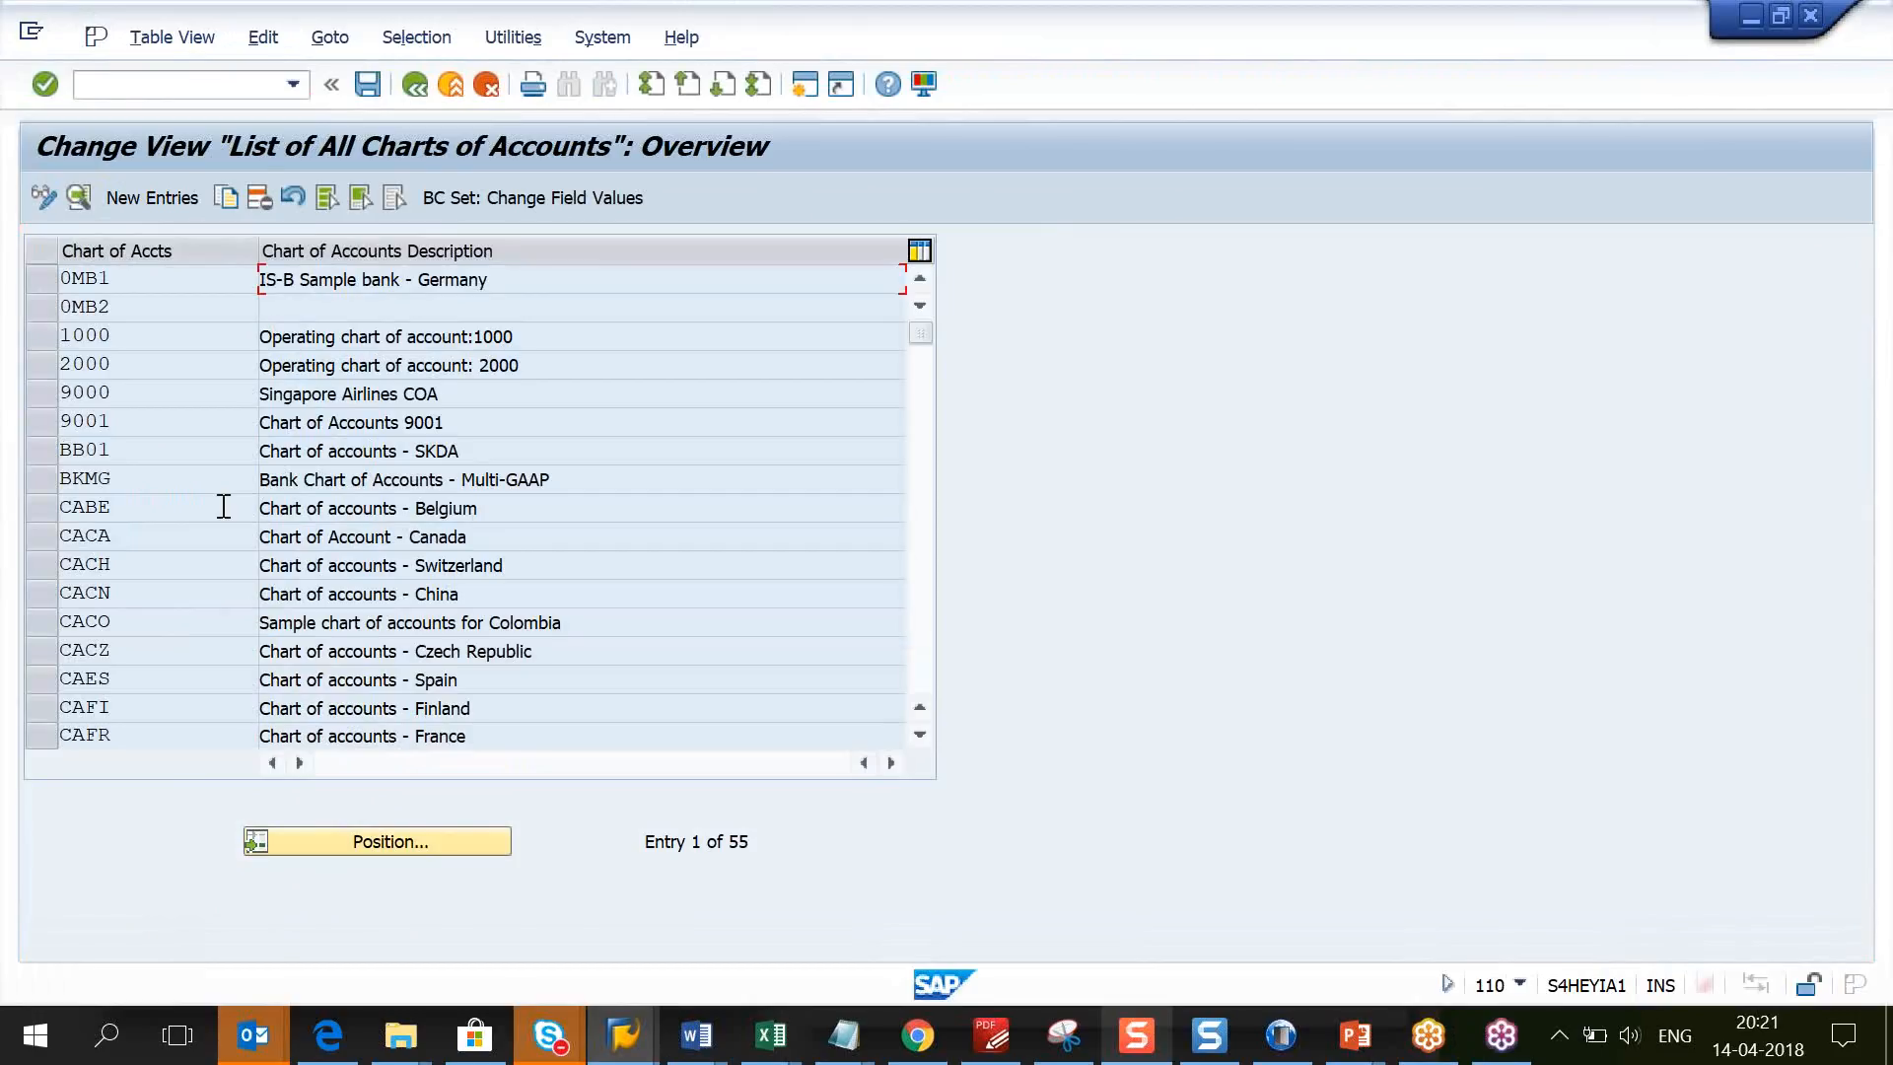
double_click(331, 457)
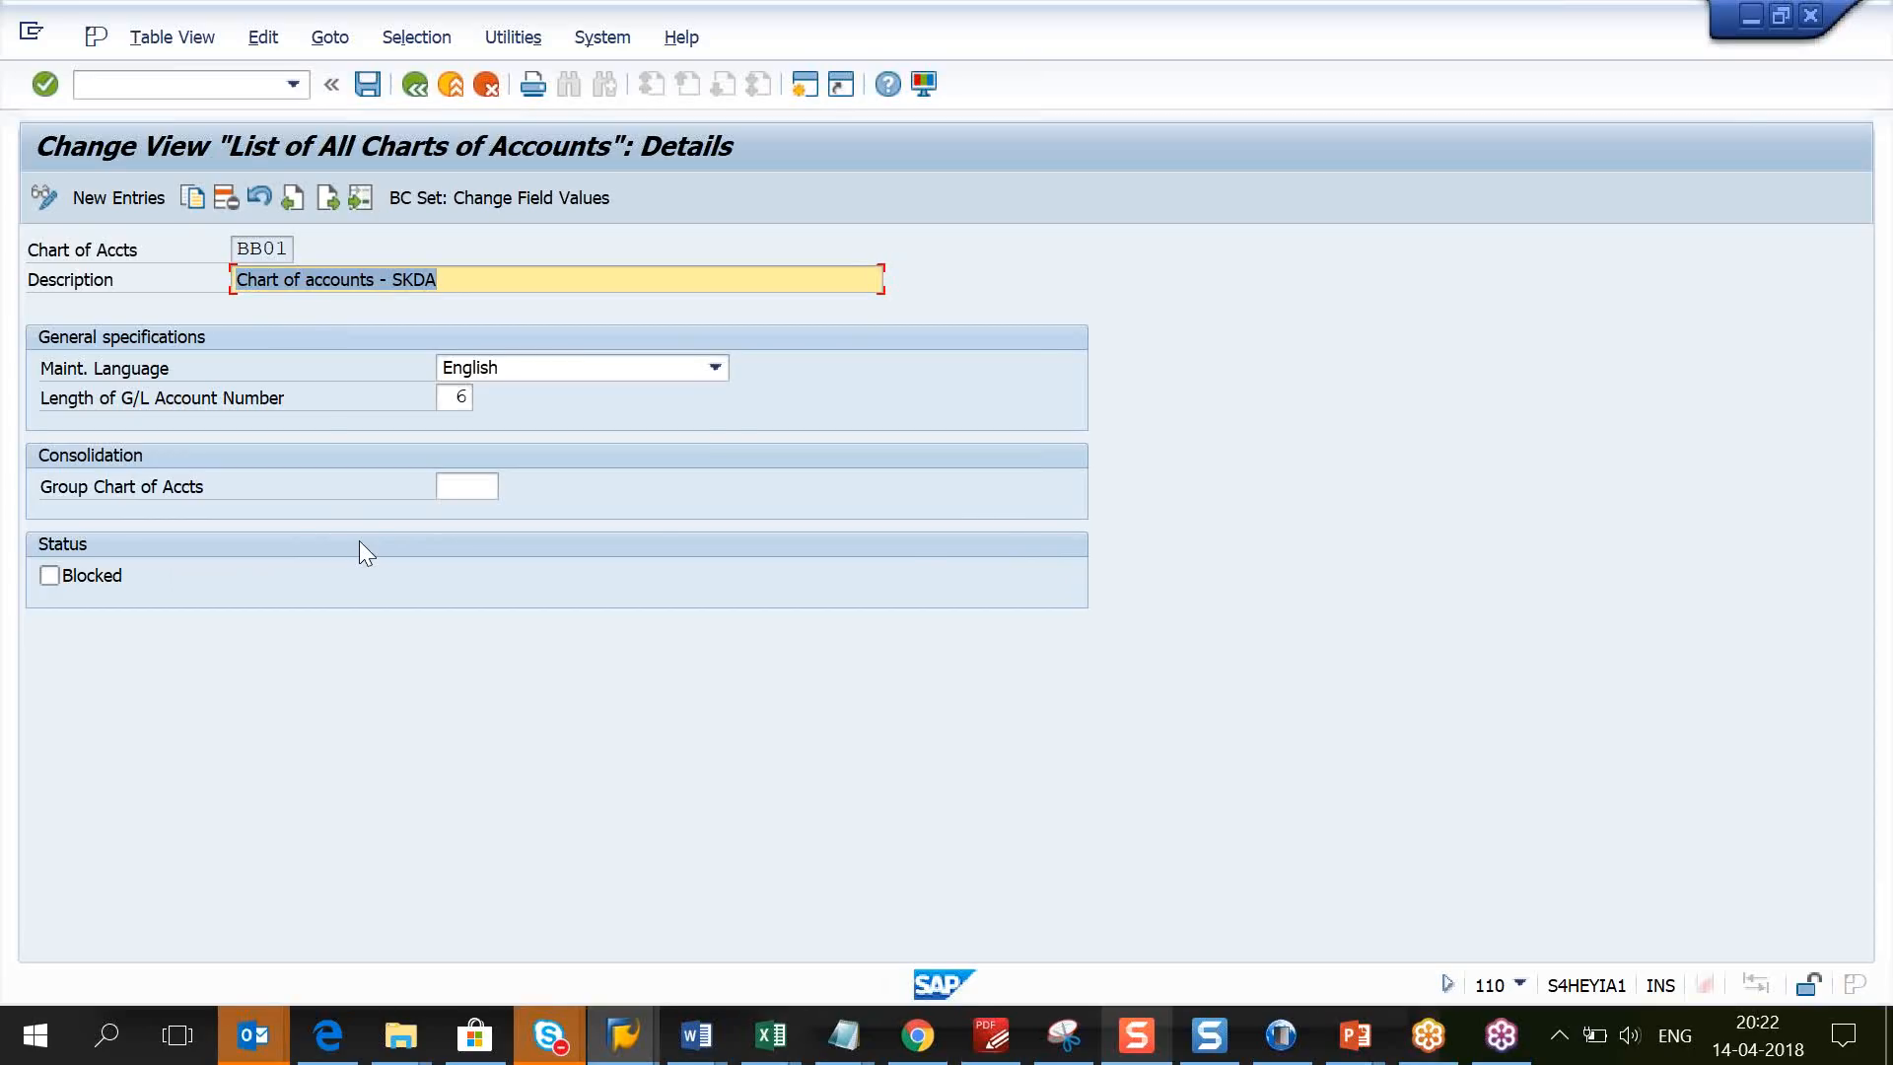
Step: Return to the session with the VAT Payable account open for changes and review its company code control data
key(alt+Tab)
key(alt+Tab)
key(alt+Tab)
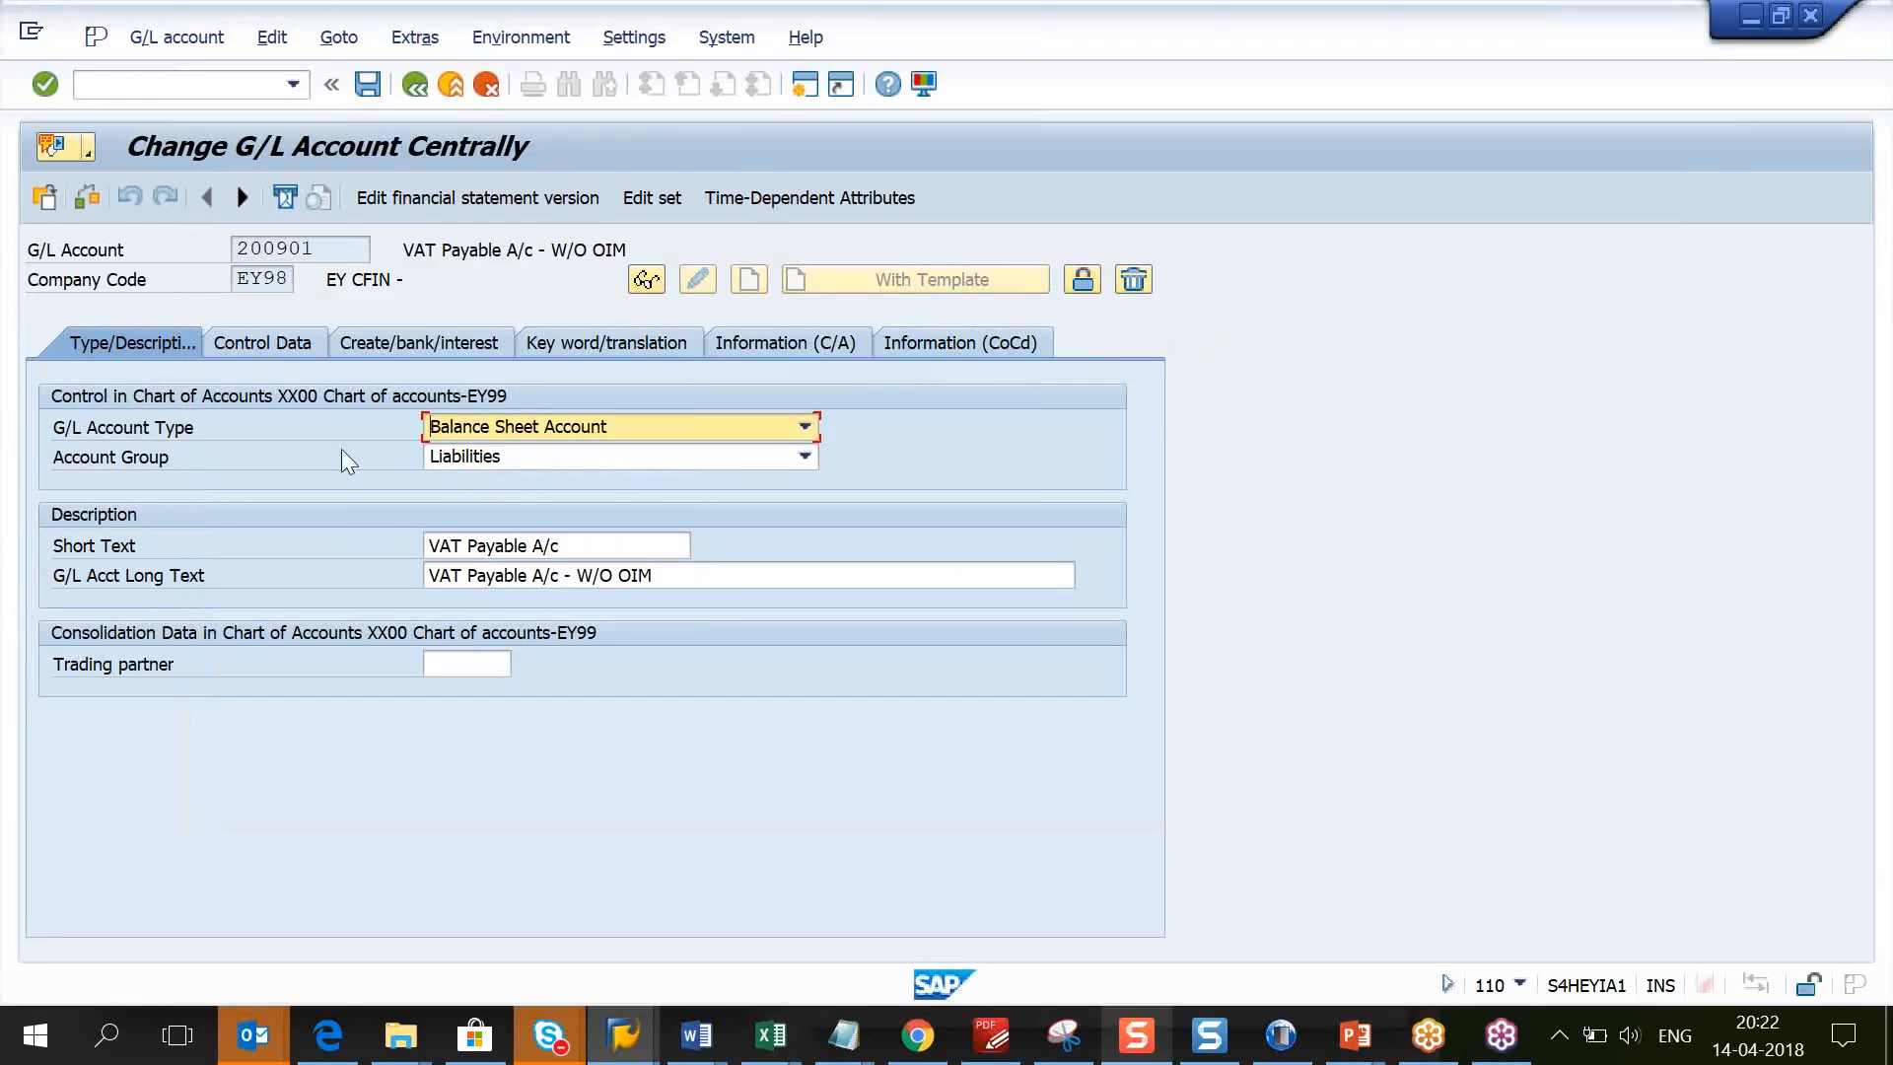
click(283, 345)
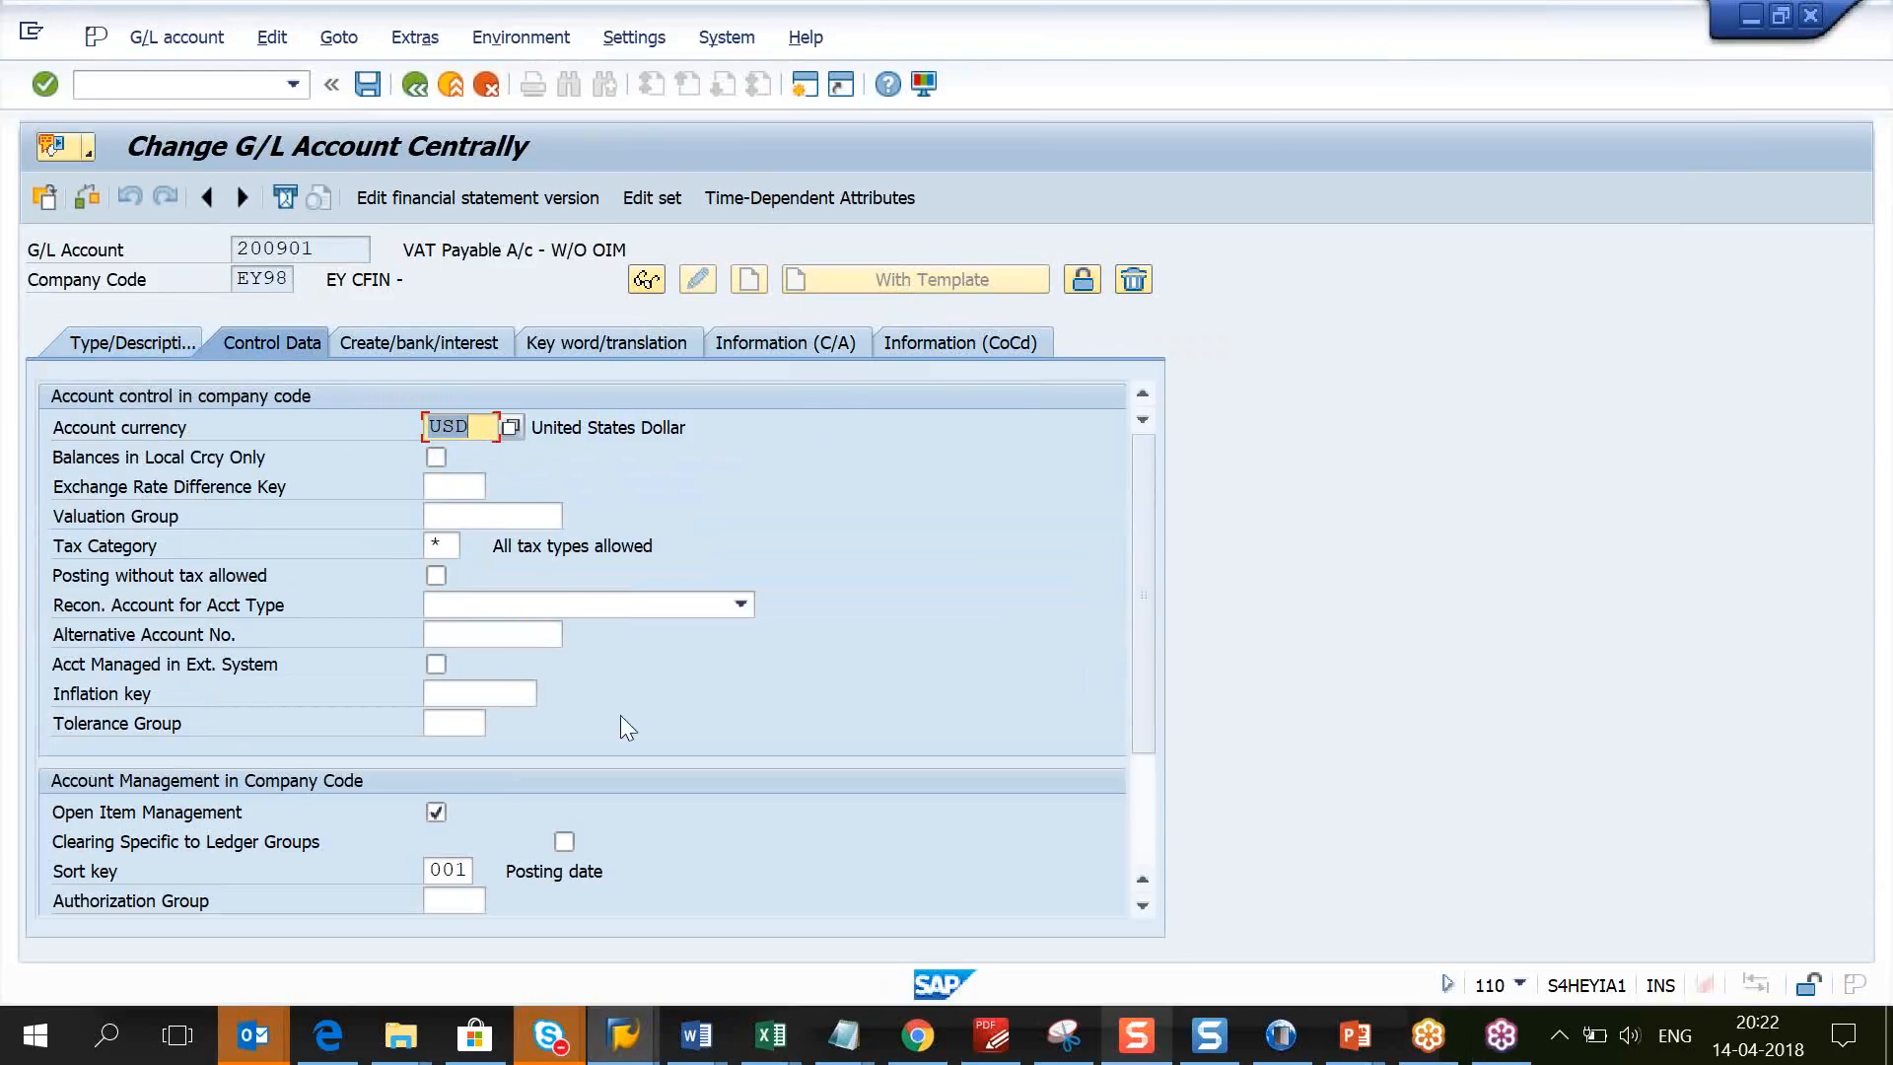
click(1143, 822)
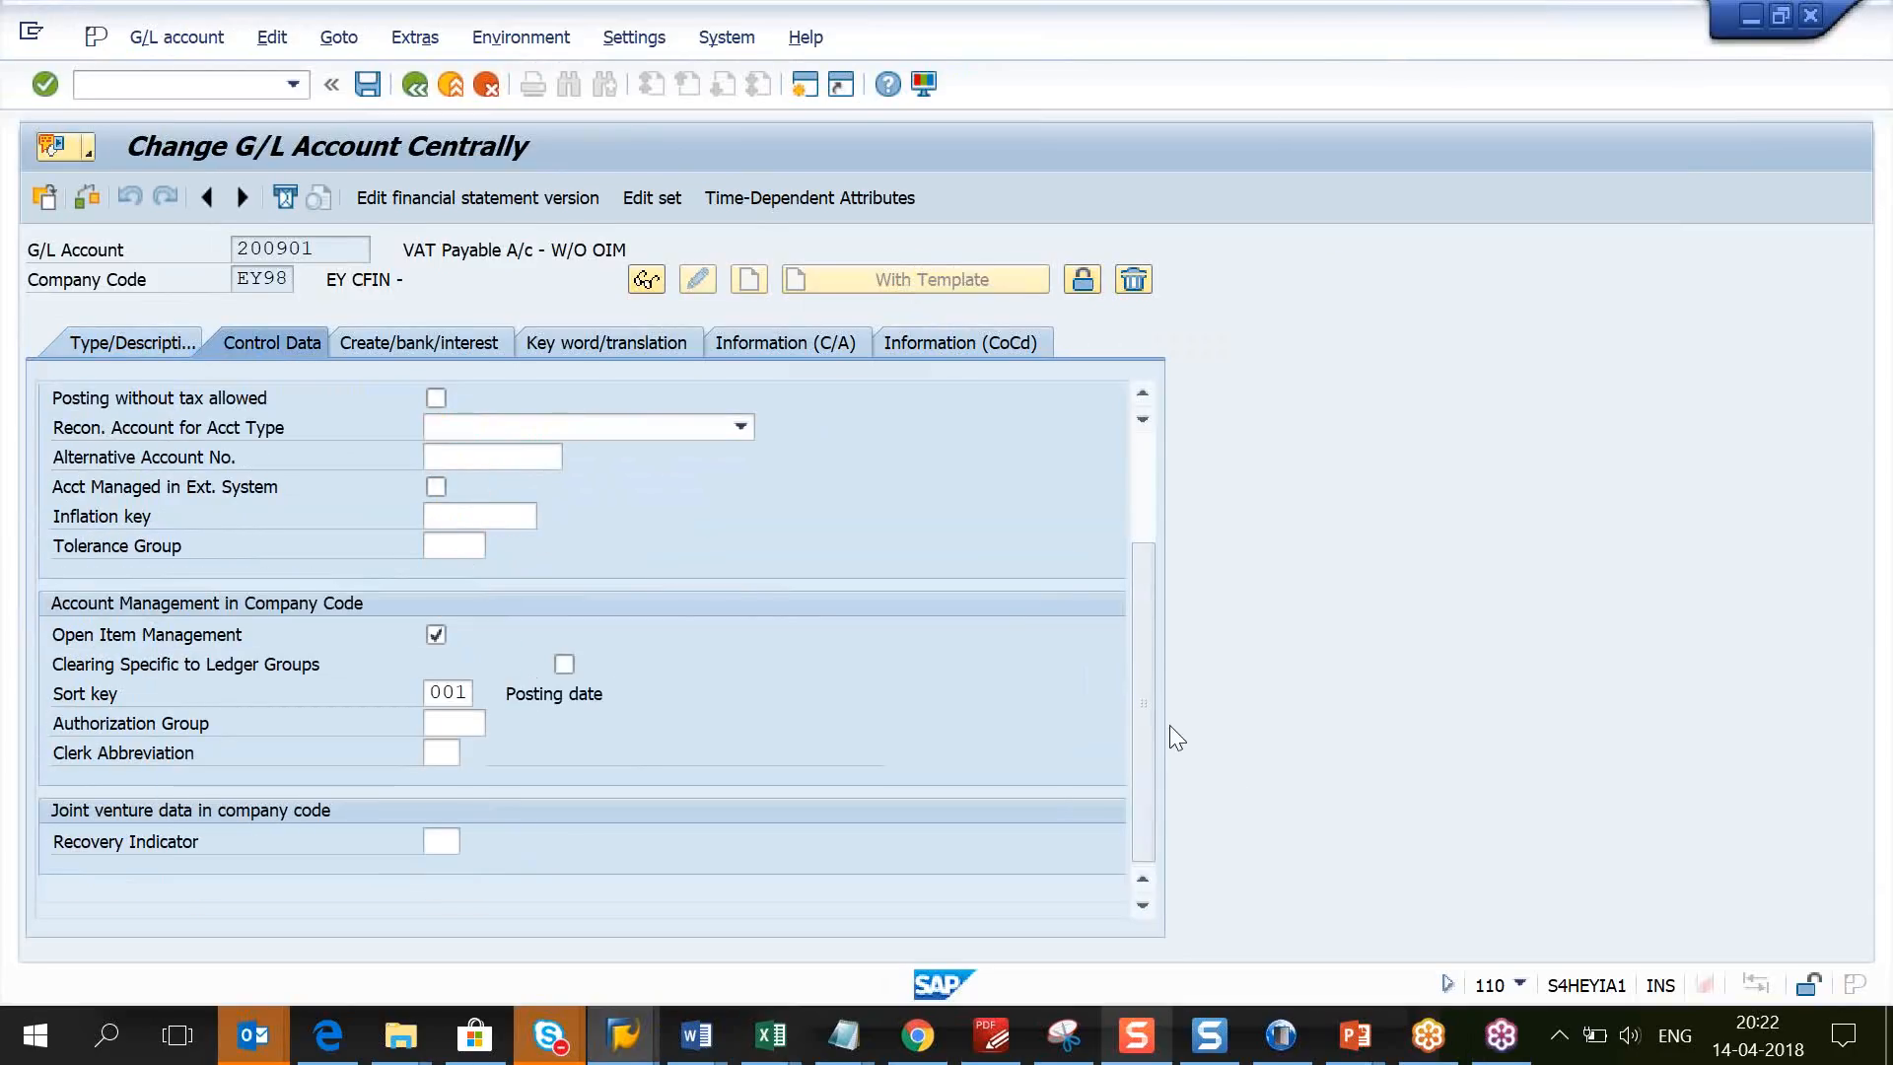
drag(1146, 755, 1144, 672)
scroll(1144, 672, down, 2)
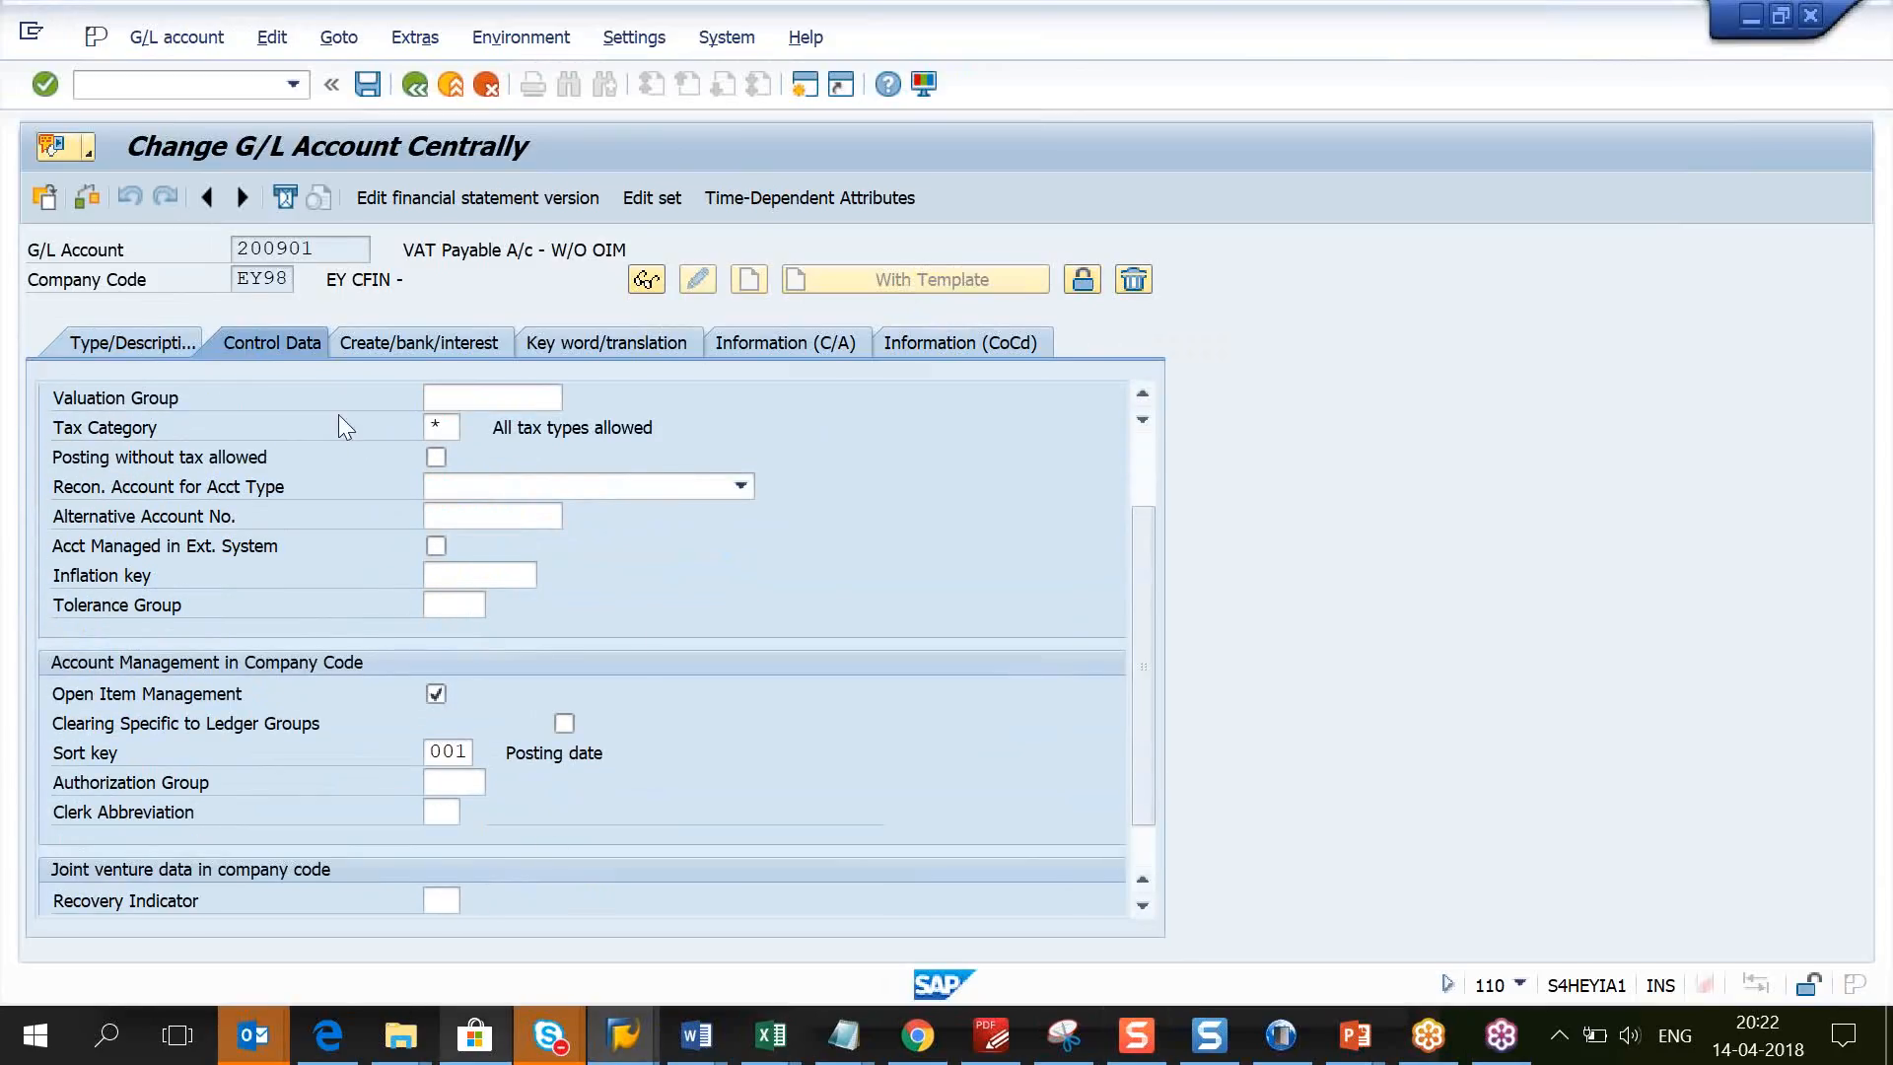
Step: Set the VAT Payable account's G/L account type to Primary Costs or Revenue and check the cost element category field in its control data
click(146, 343)
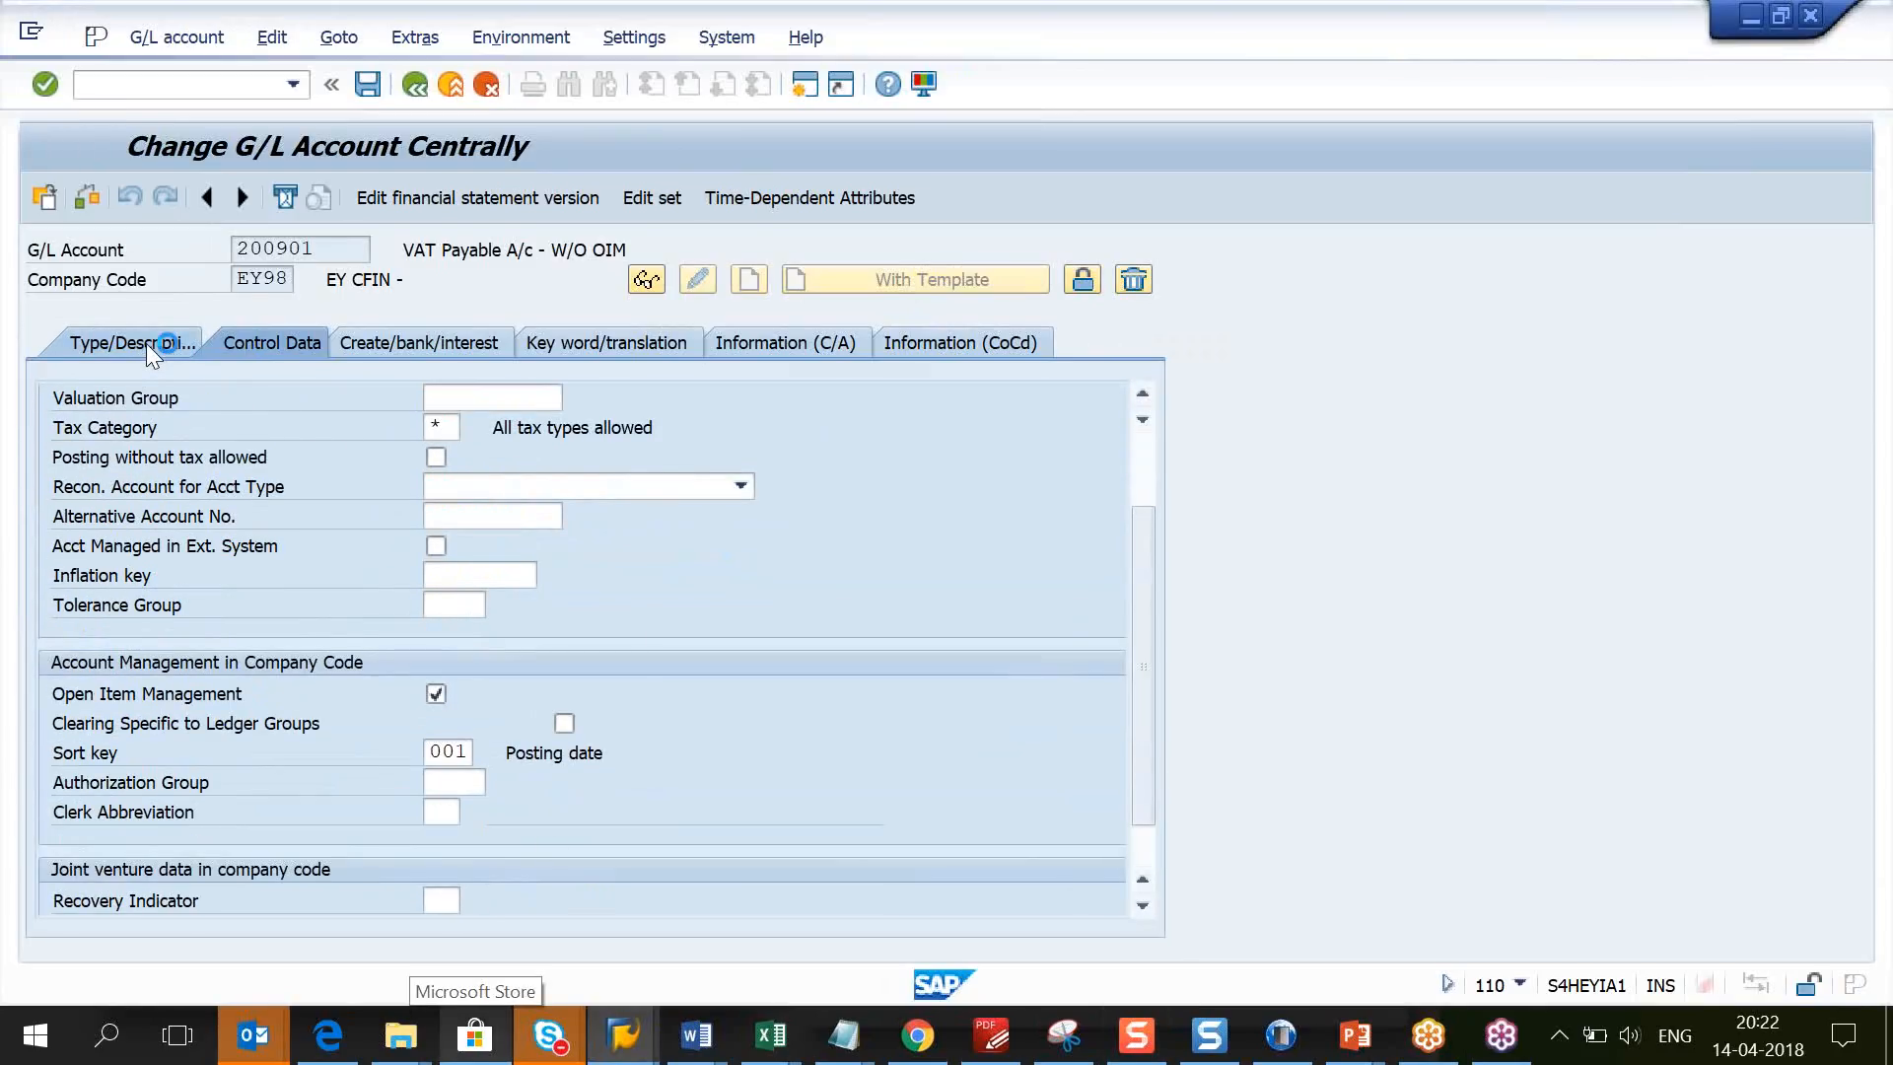
click(568, 427)
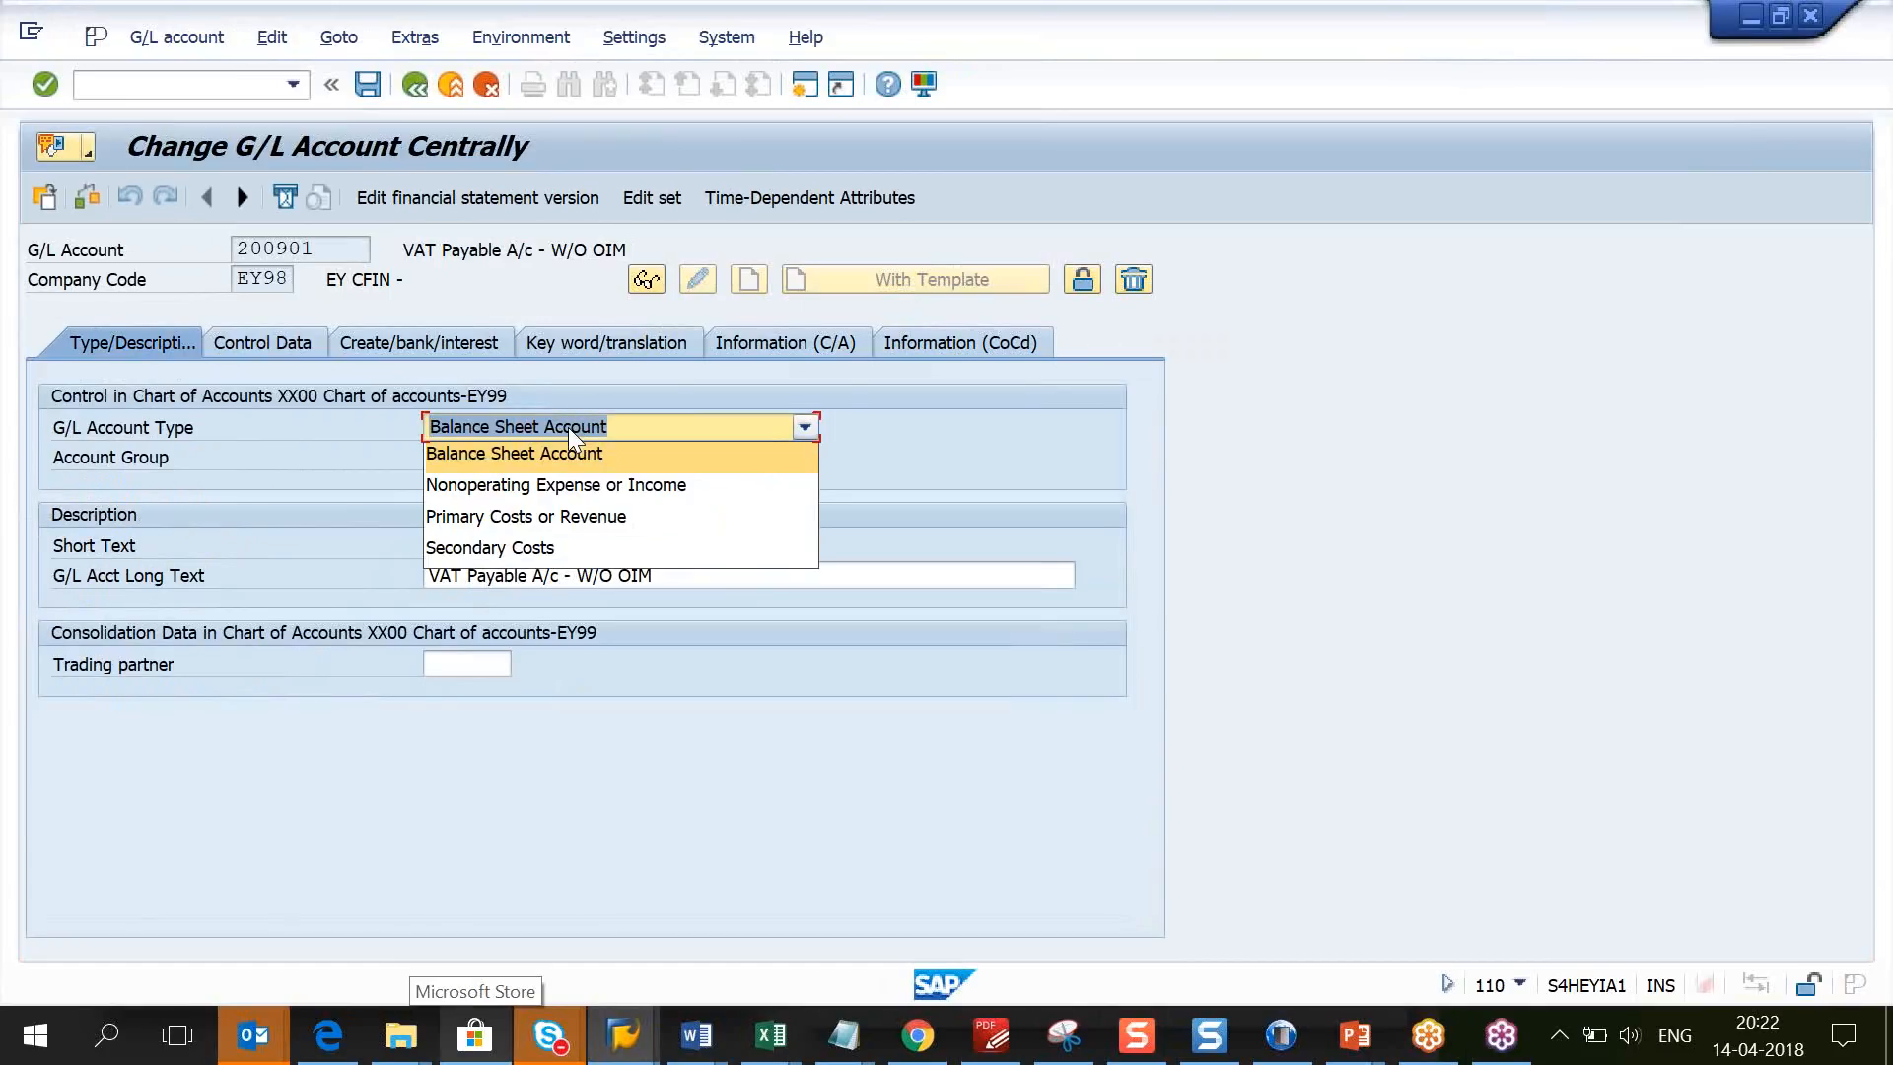
click(582, 515)
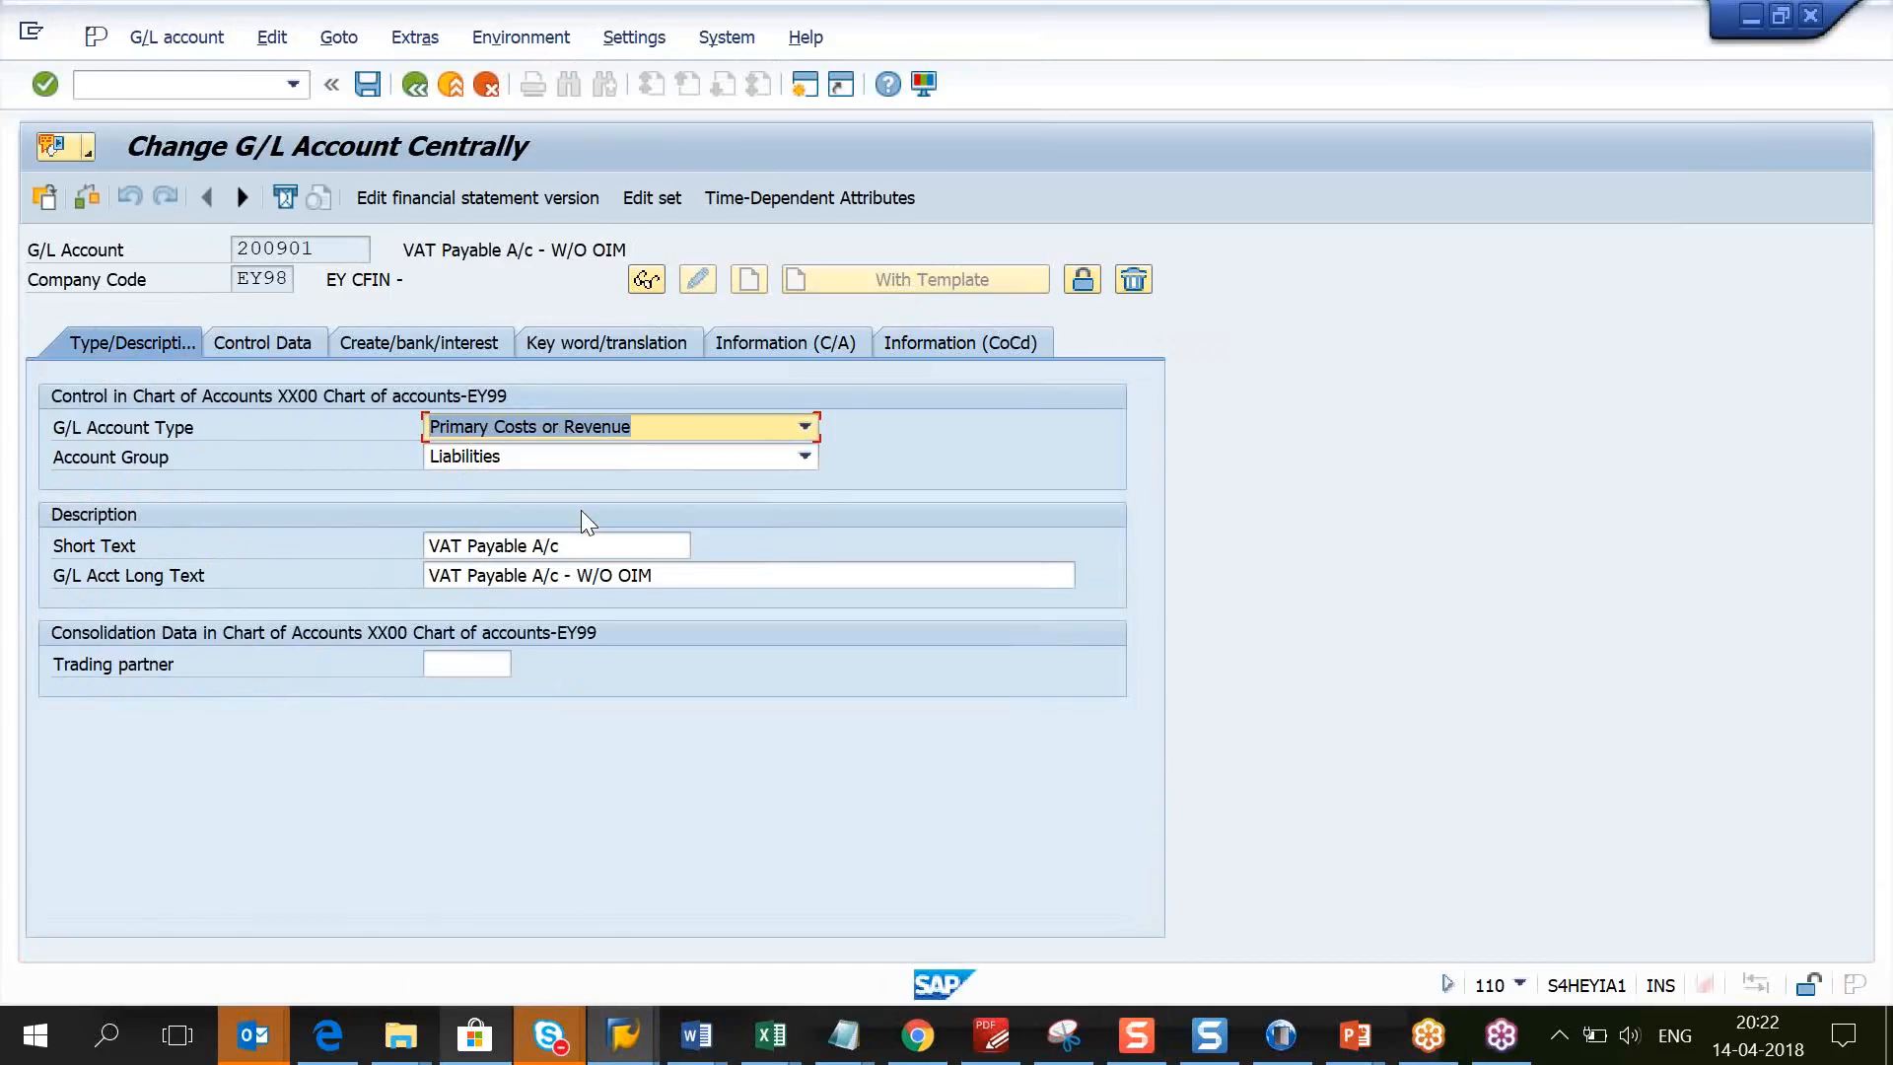
click(295, 343)
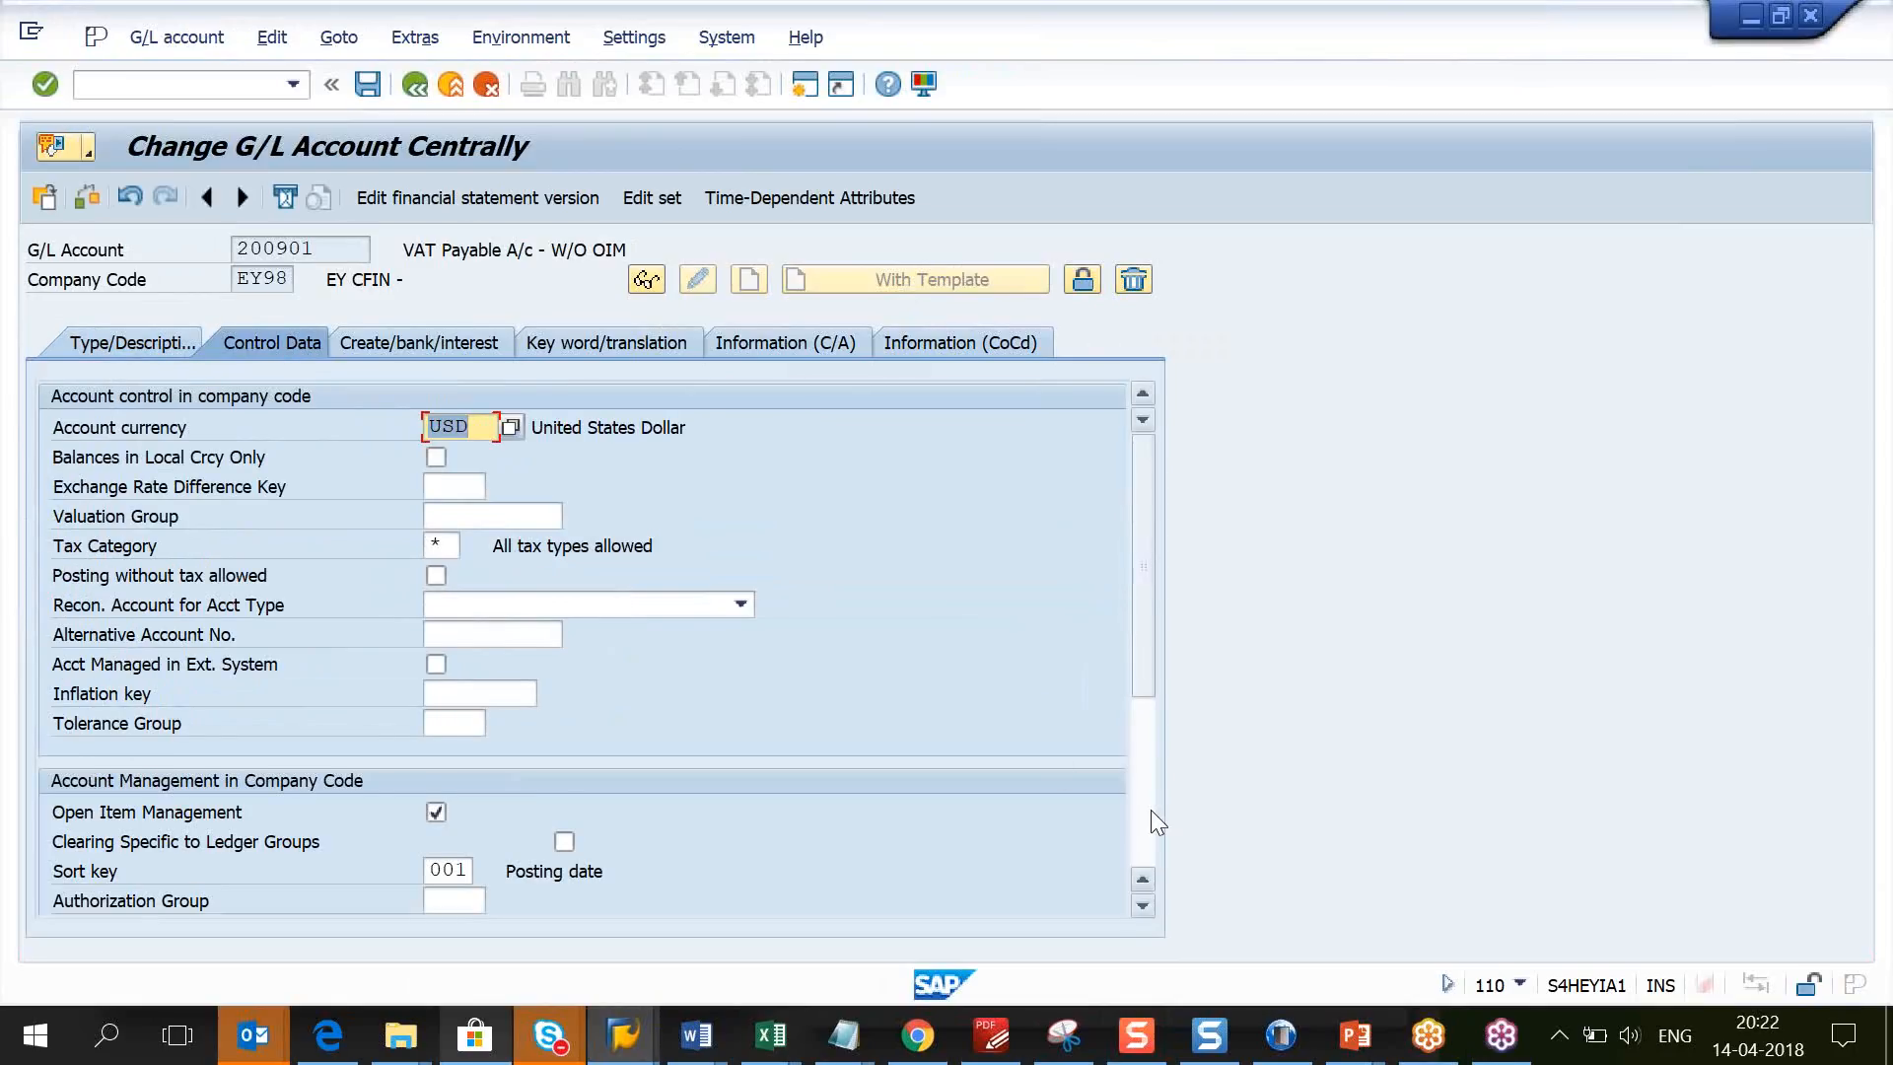
click(1146, 809)
click(435, 693)
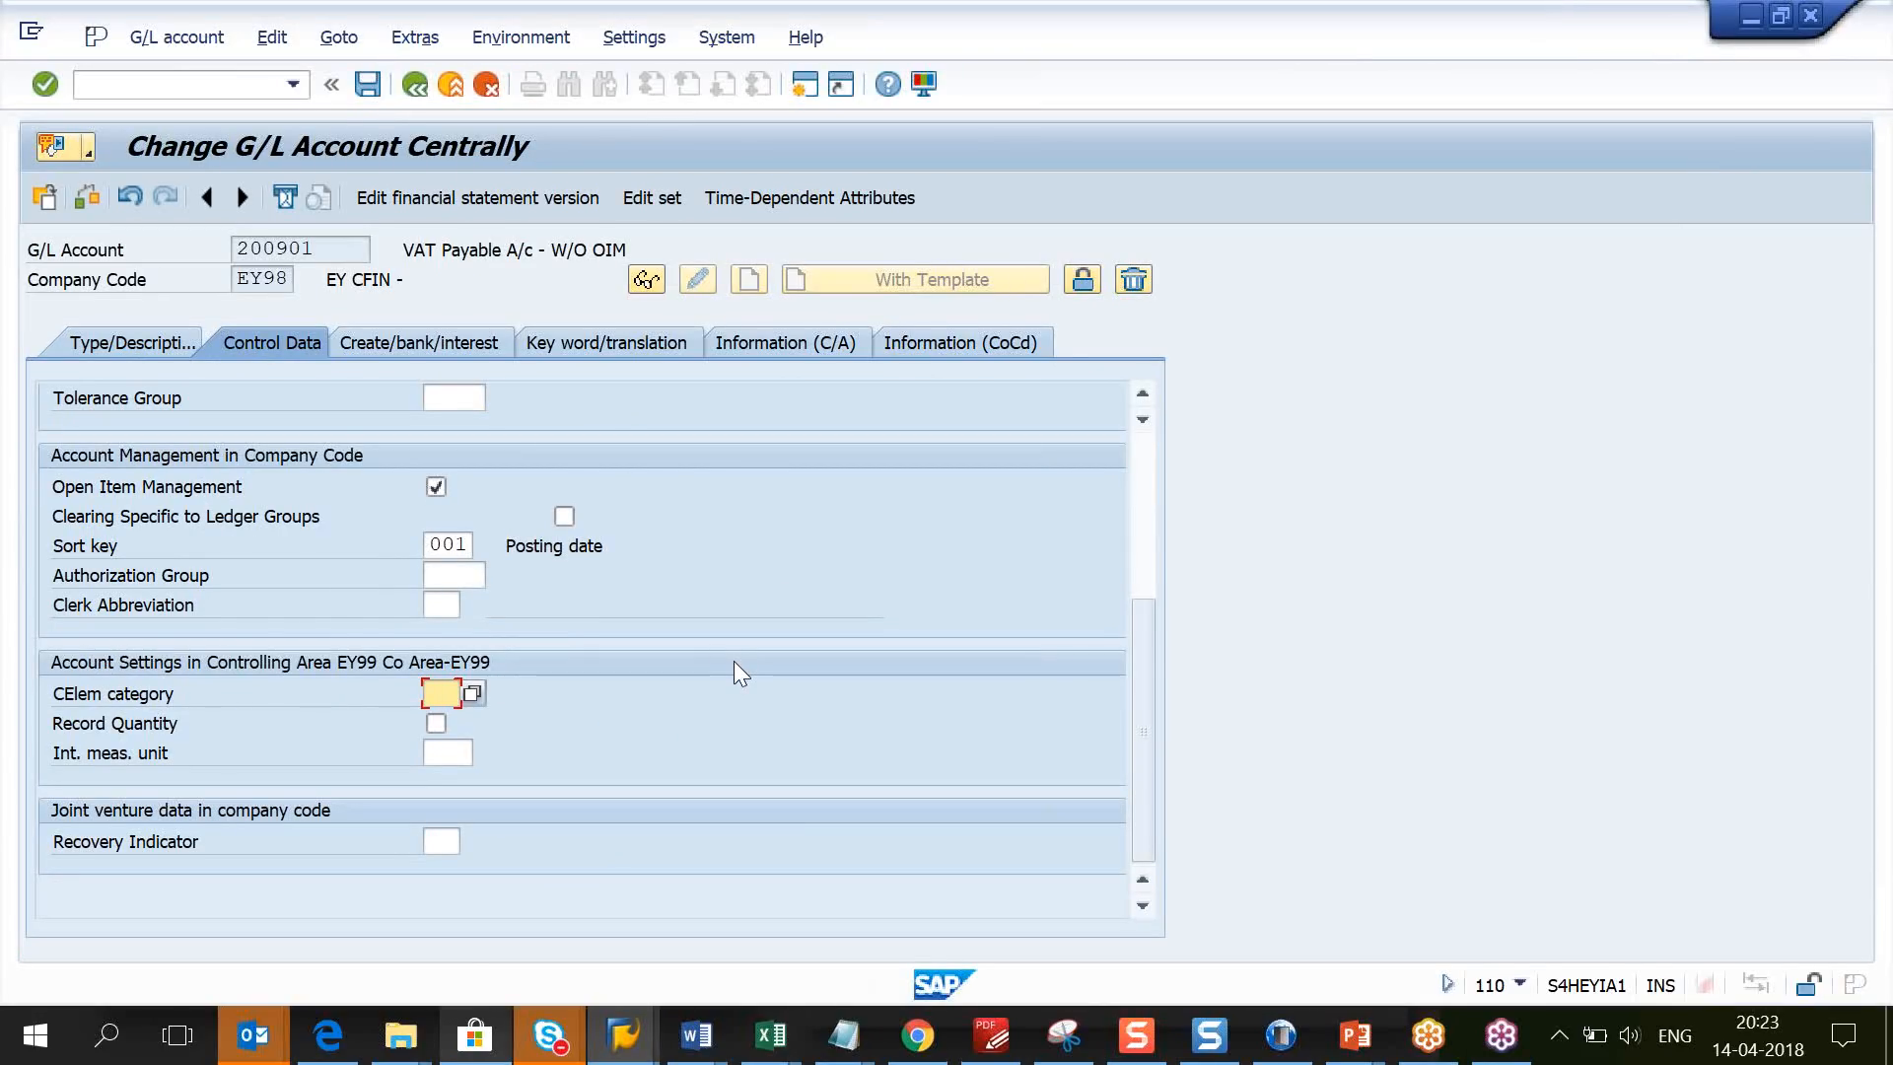
Step: Try Nonoperating Expense or Income as the G/L account type, check the control data, and exit the account maintenance without saving
click(136, 343)
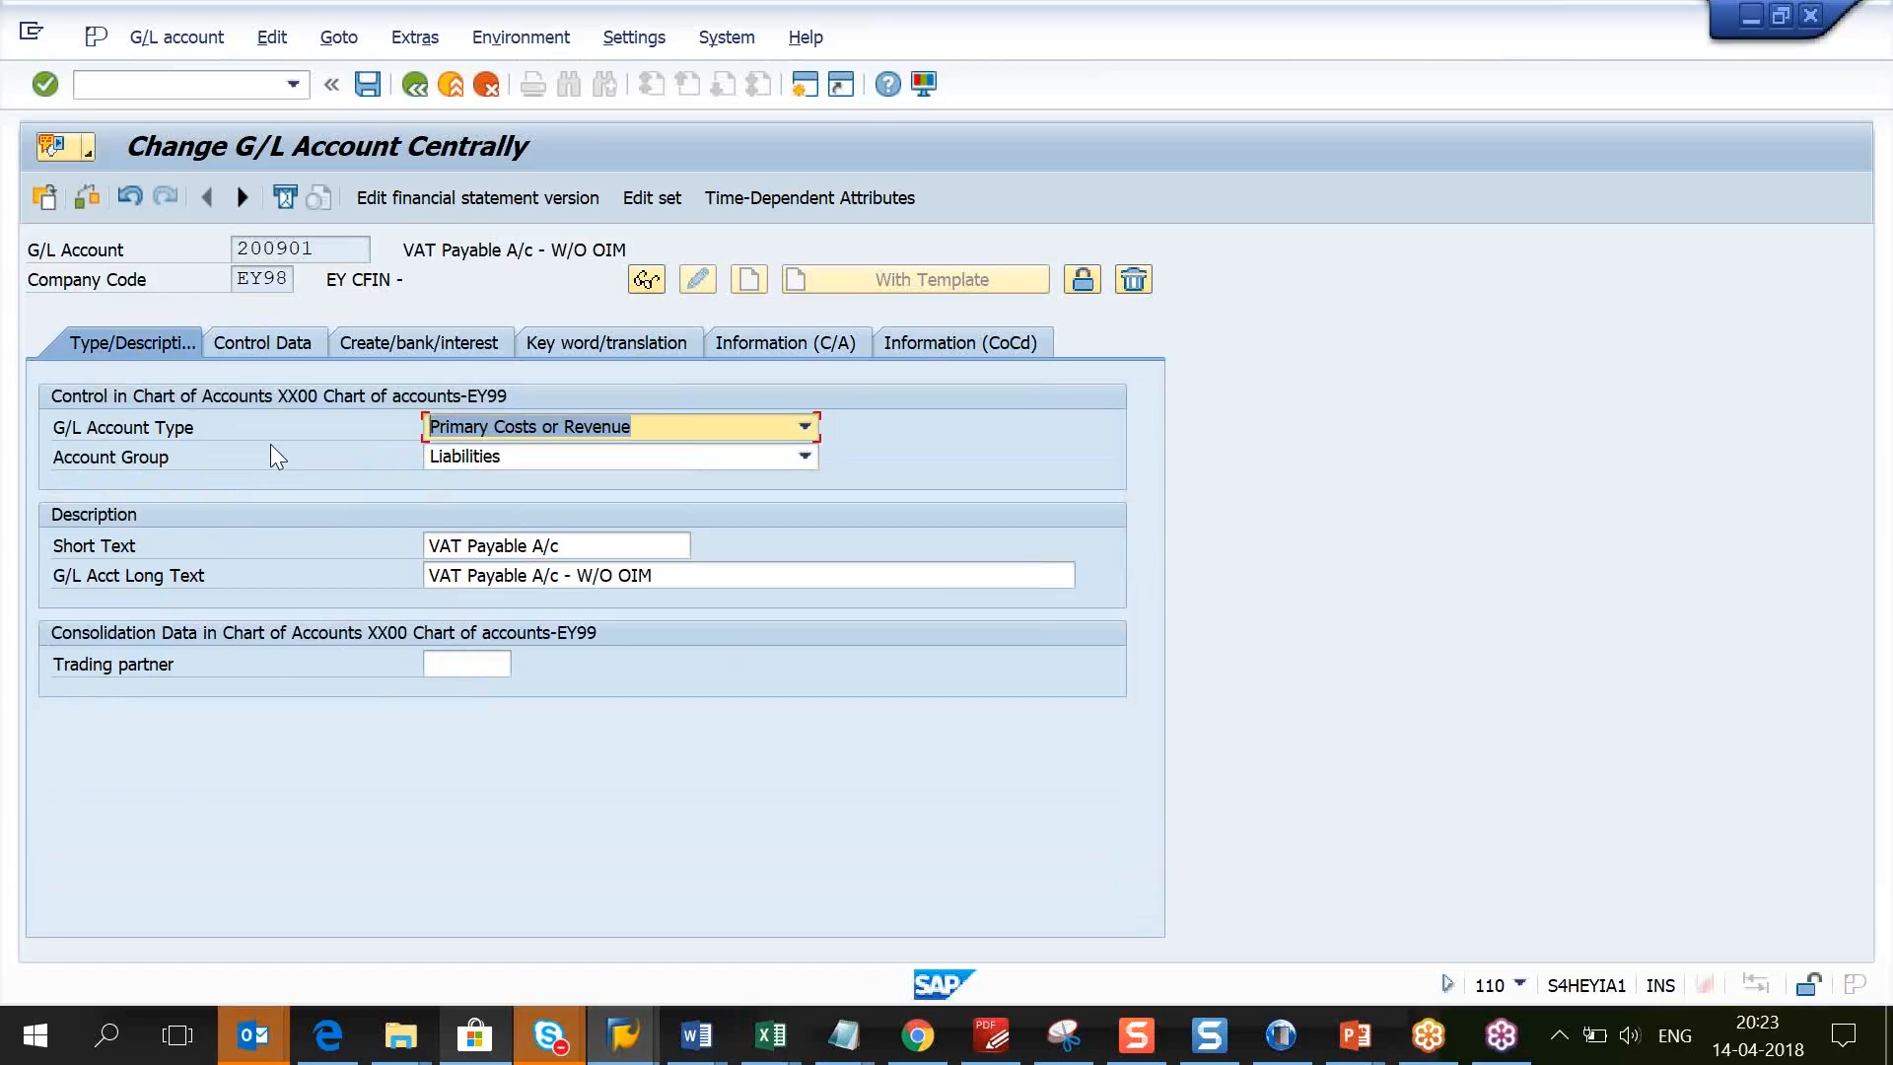
click(439, 431)
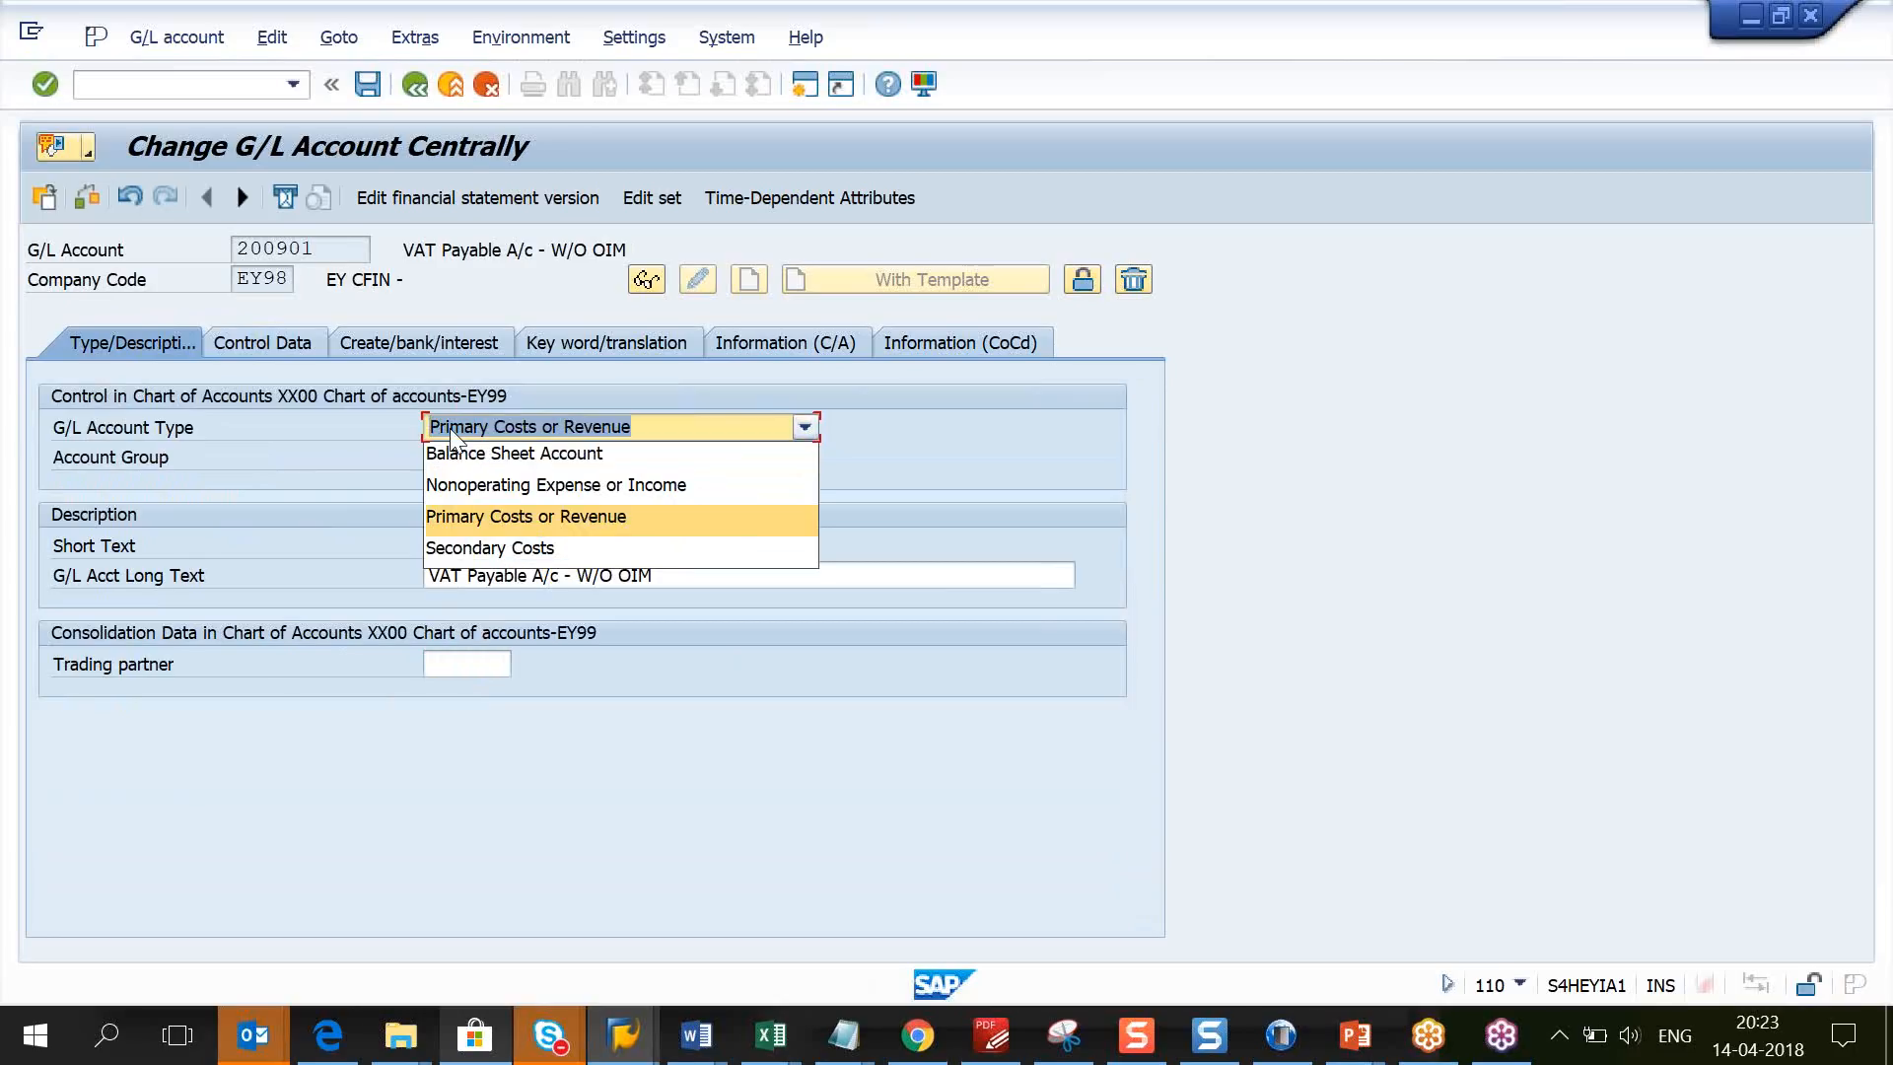
click(495, 487)
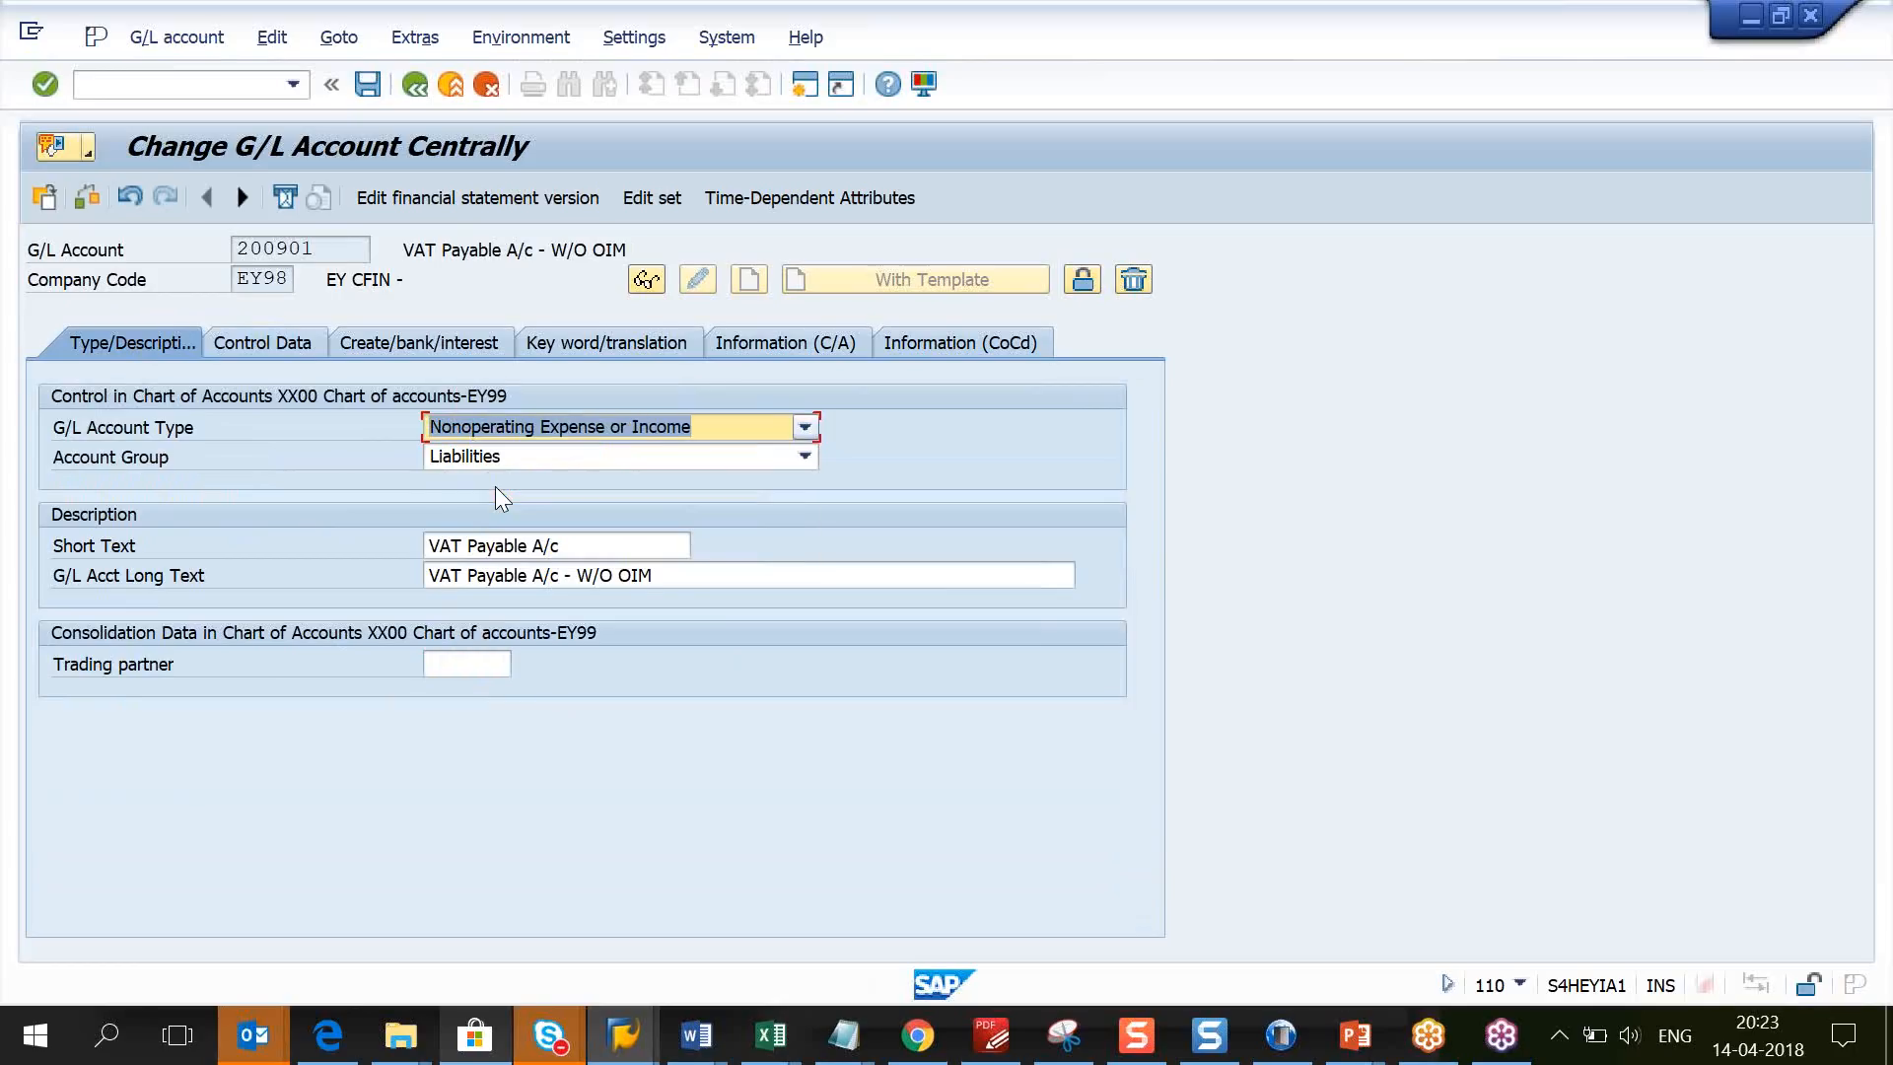
click(280, 341)
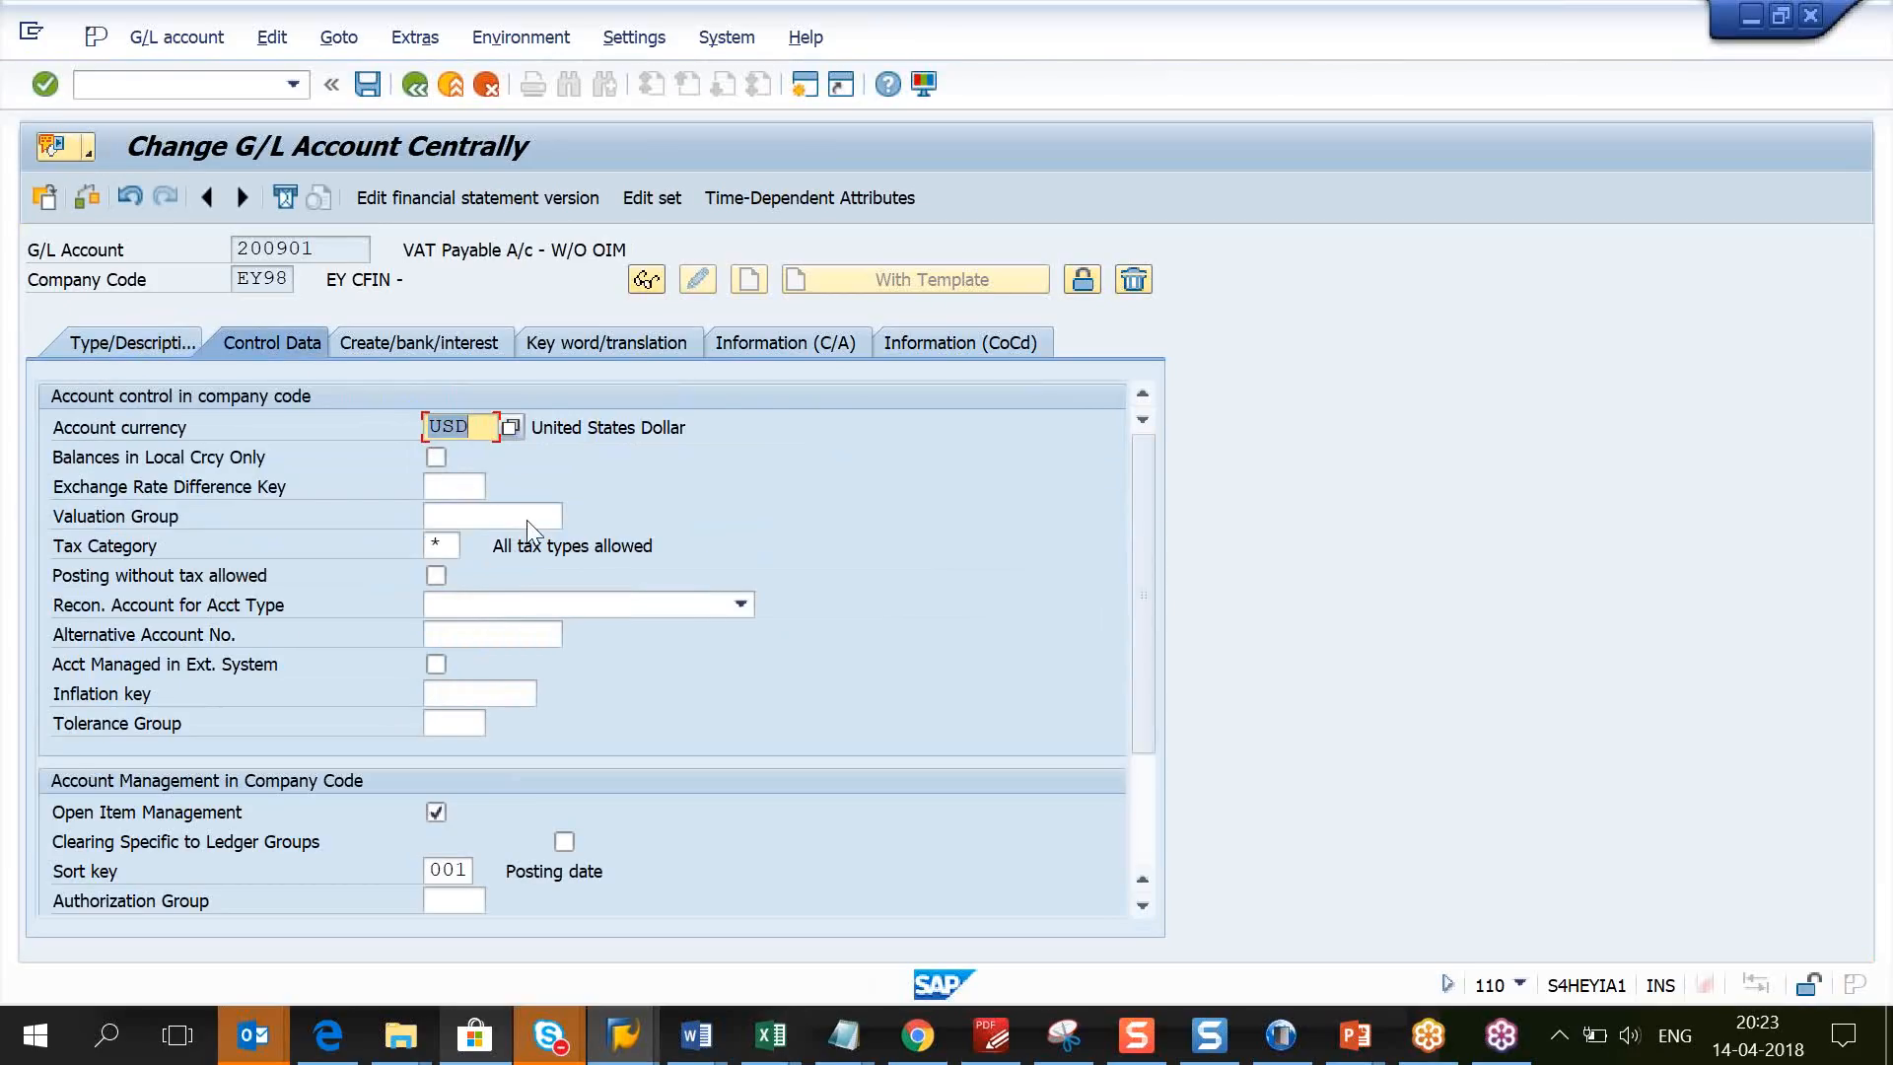
click(1135, 814)
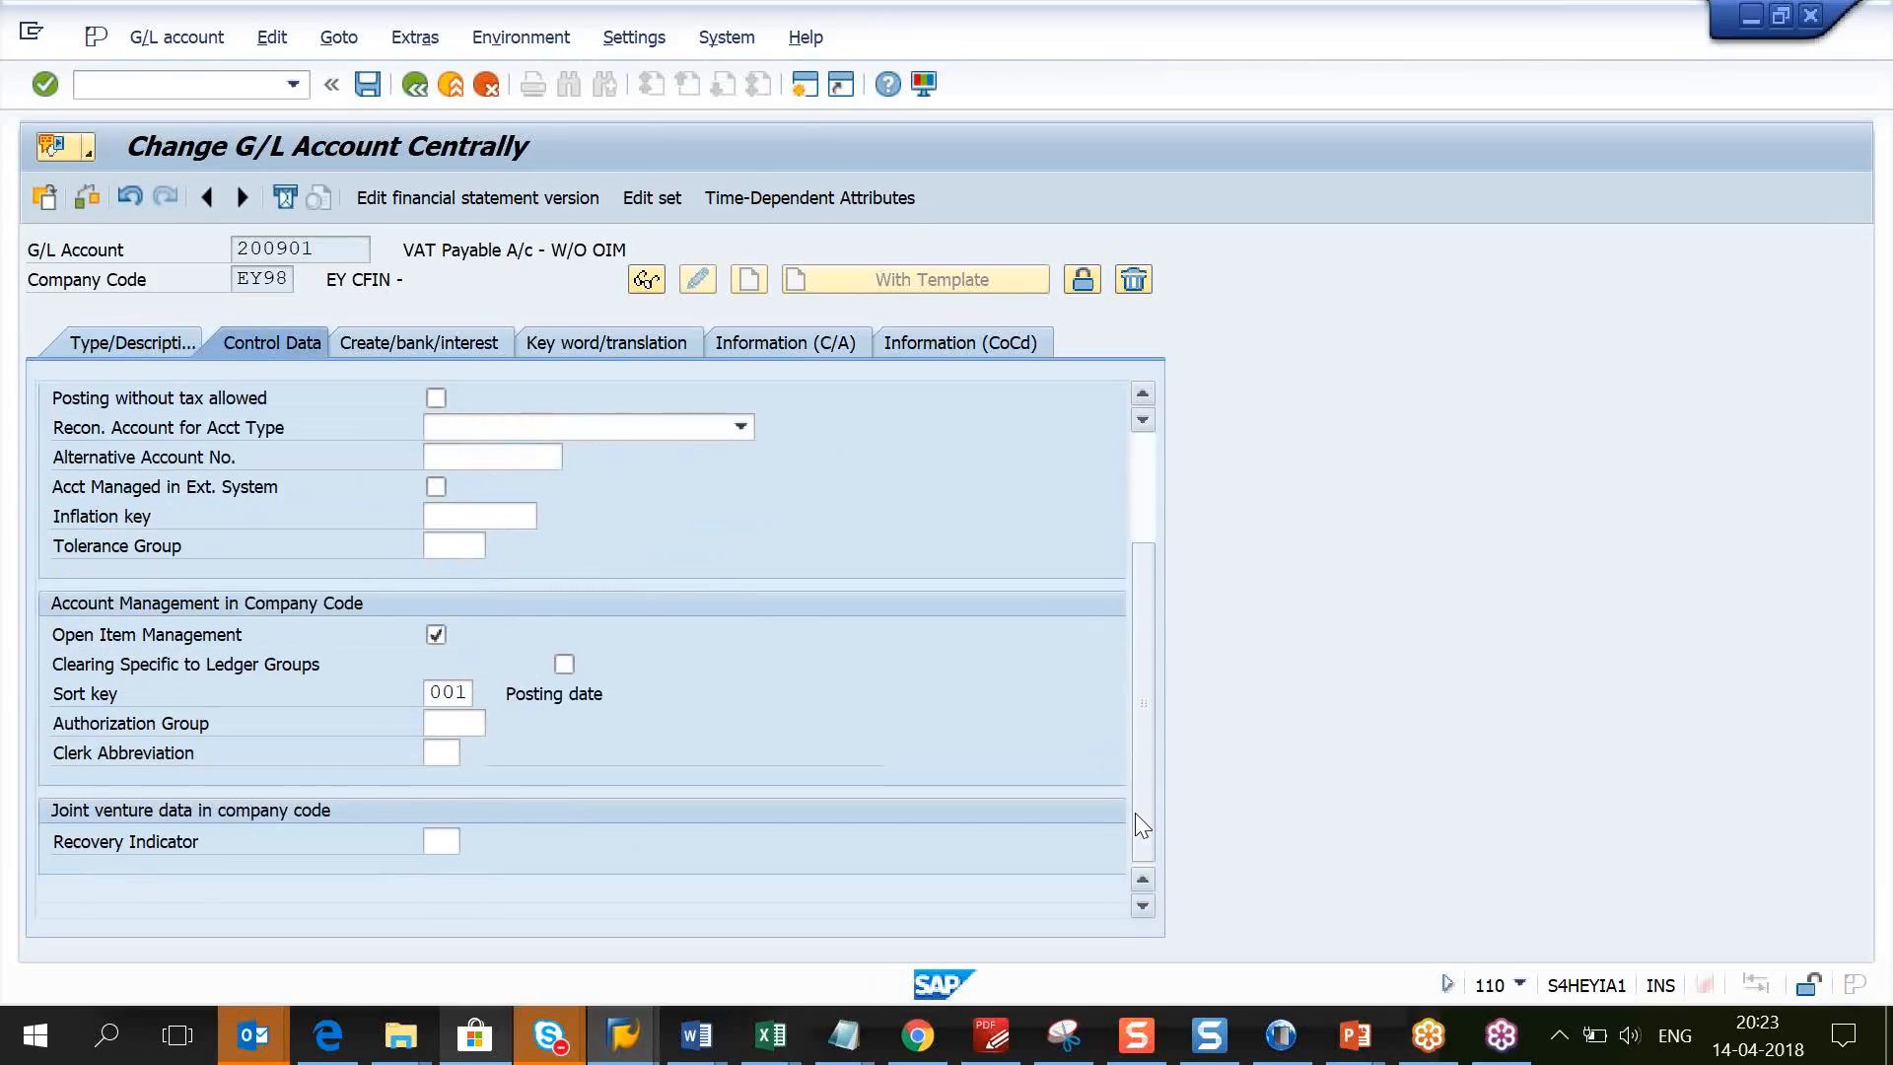
key(shift+F3)
click(661, 542)
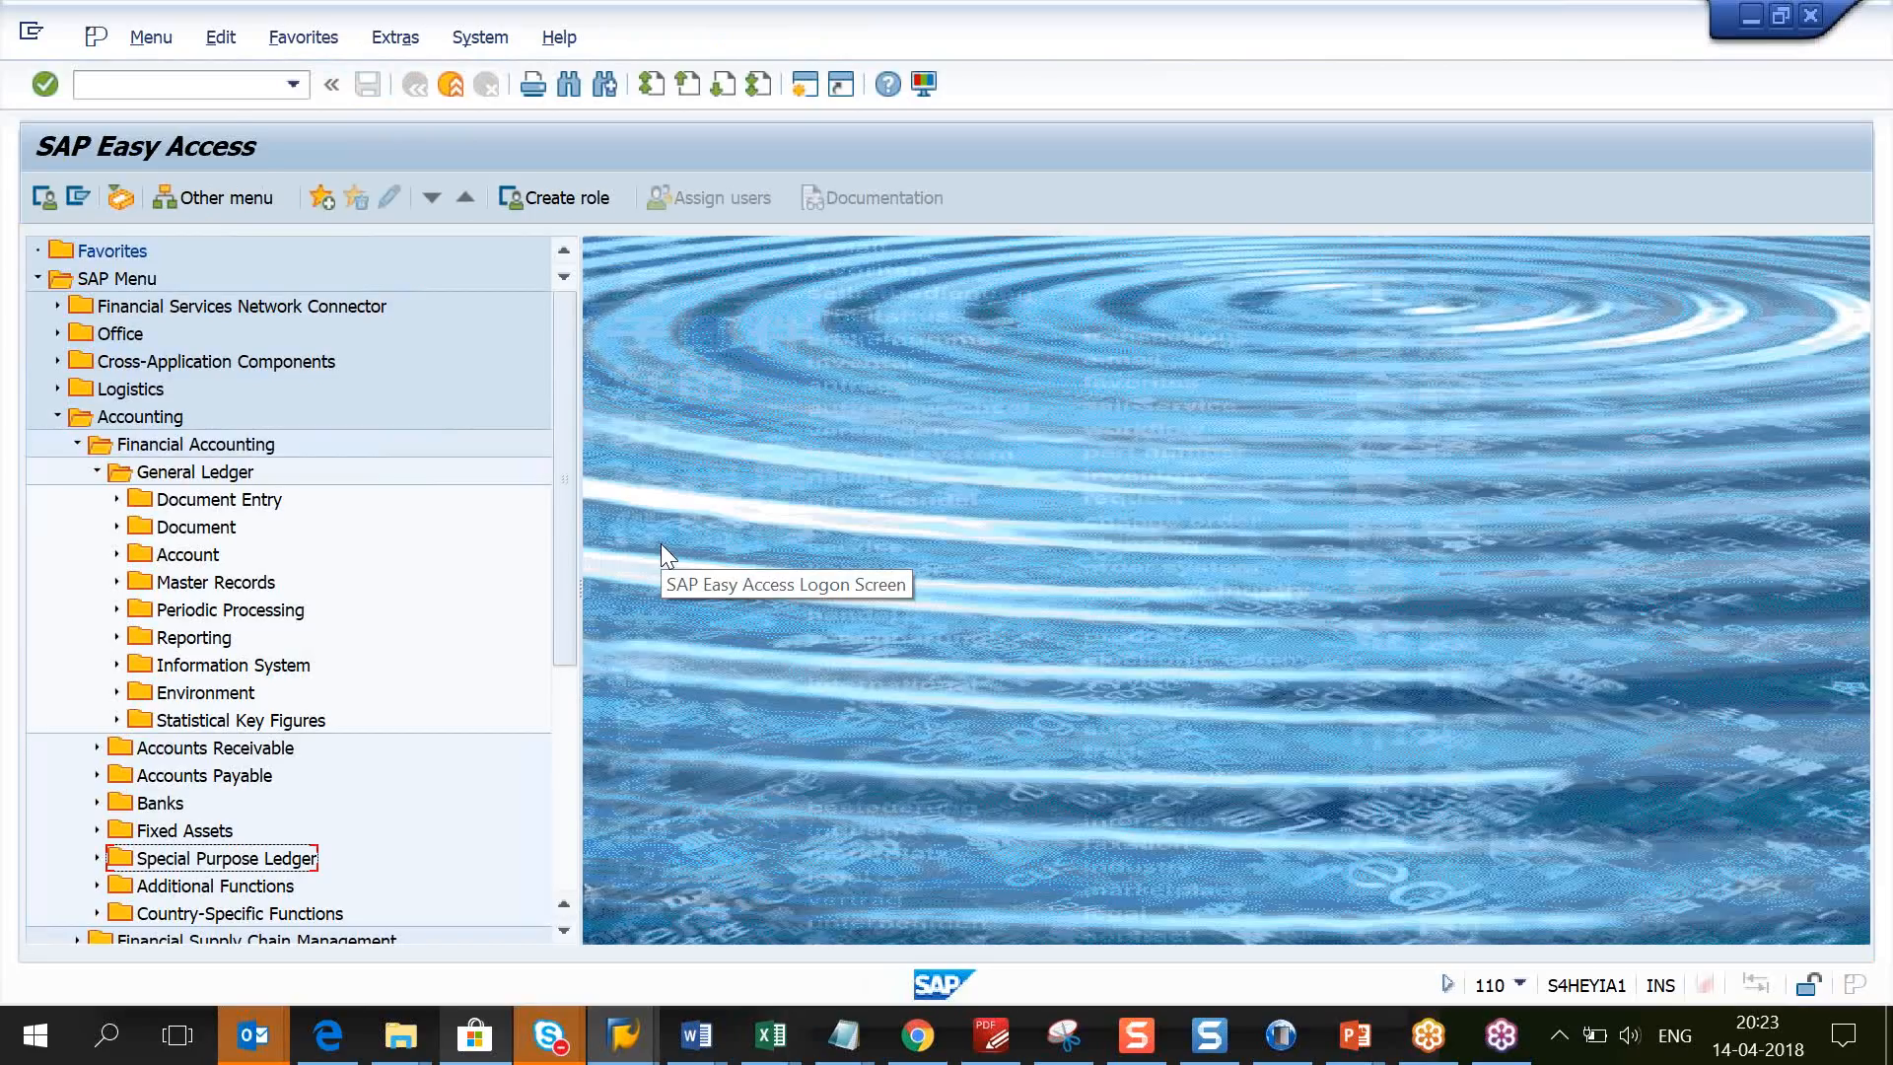
Step: Run transaction se16n and load the selection fields of table BKPF
click(192, 84)
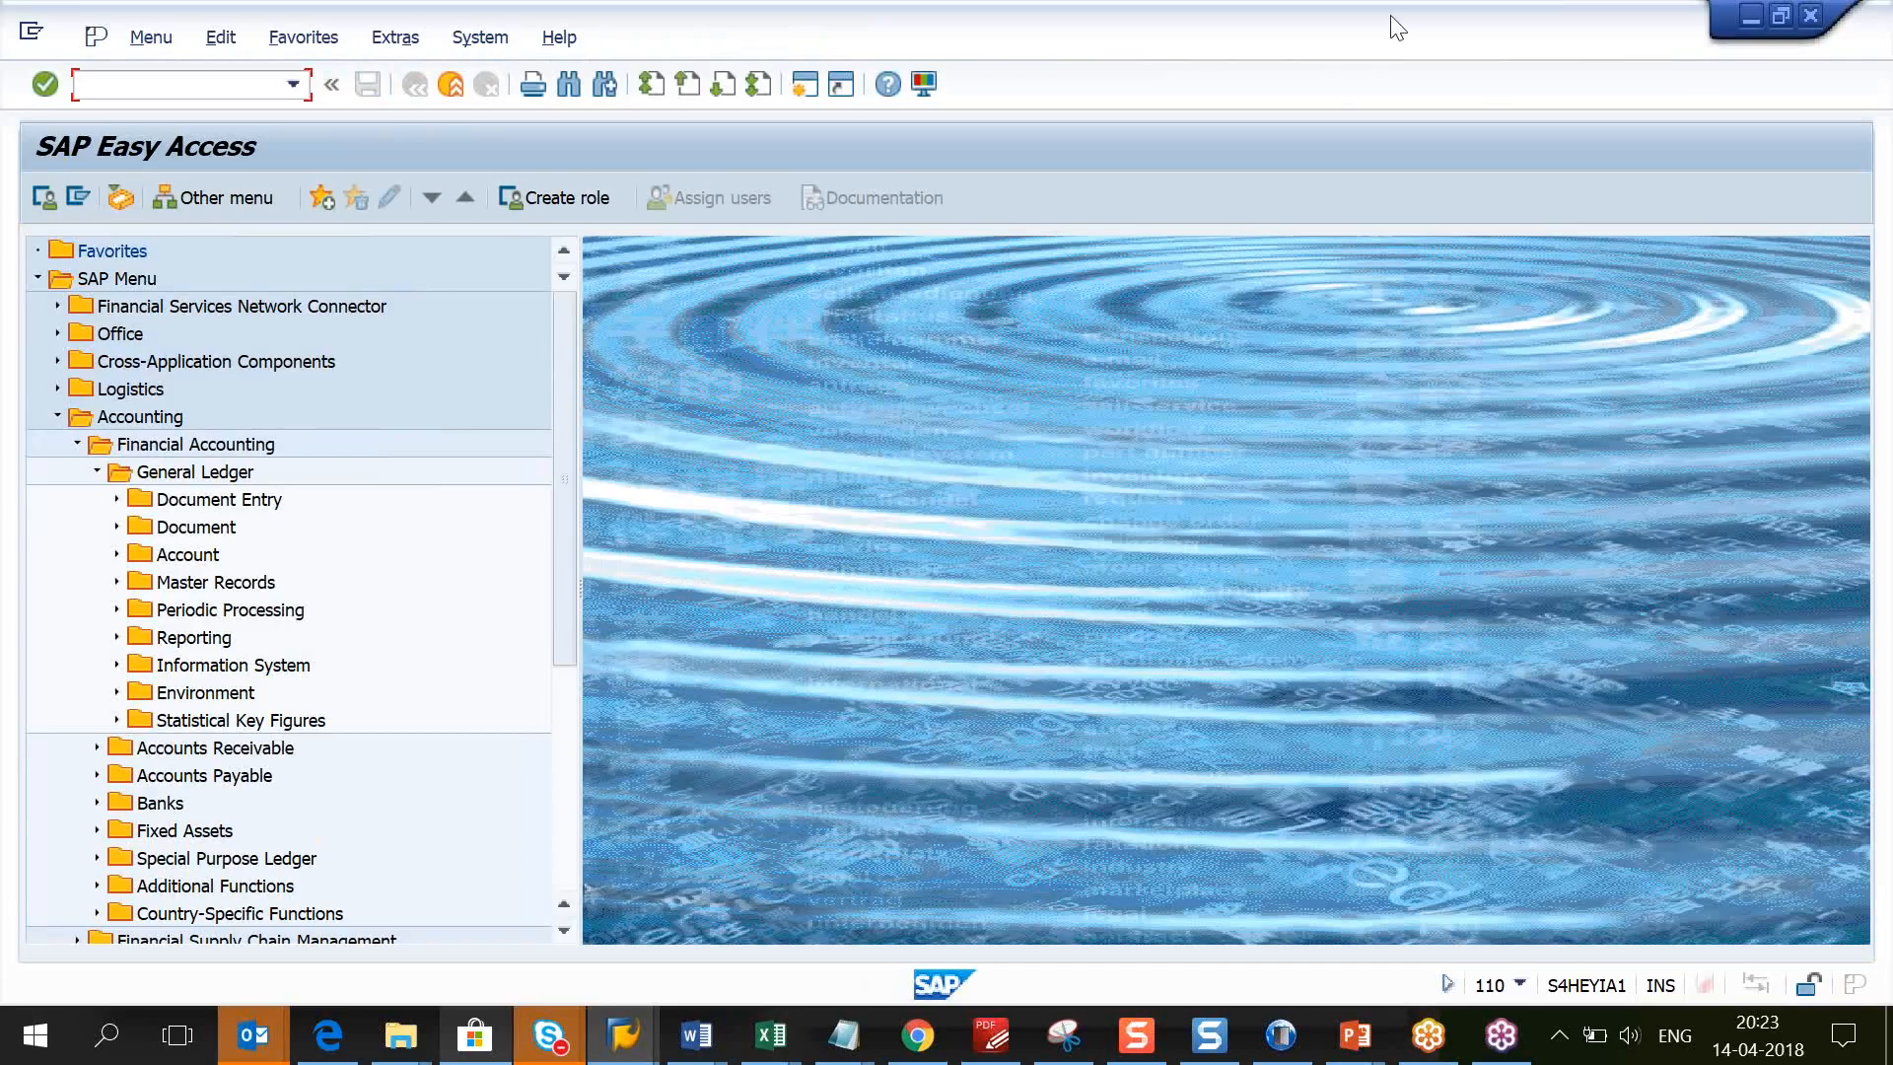
click(1470, 73)
text(se16n)
key(Return)
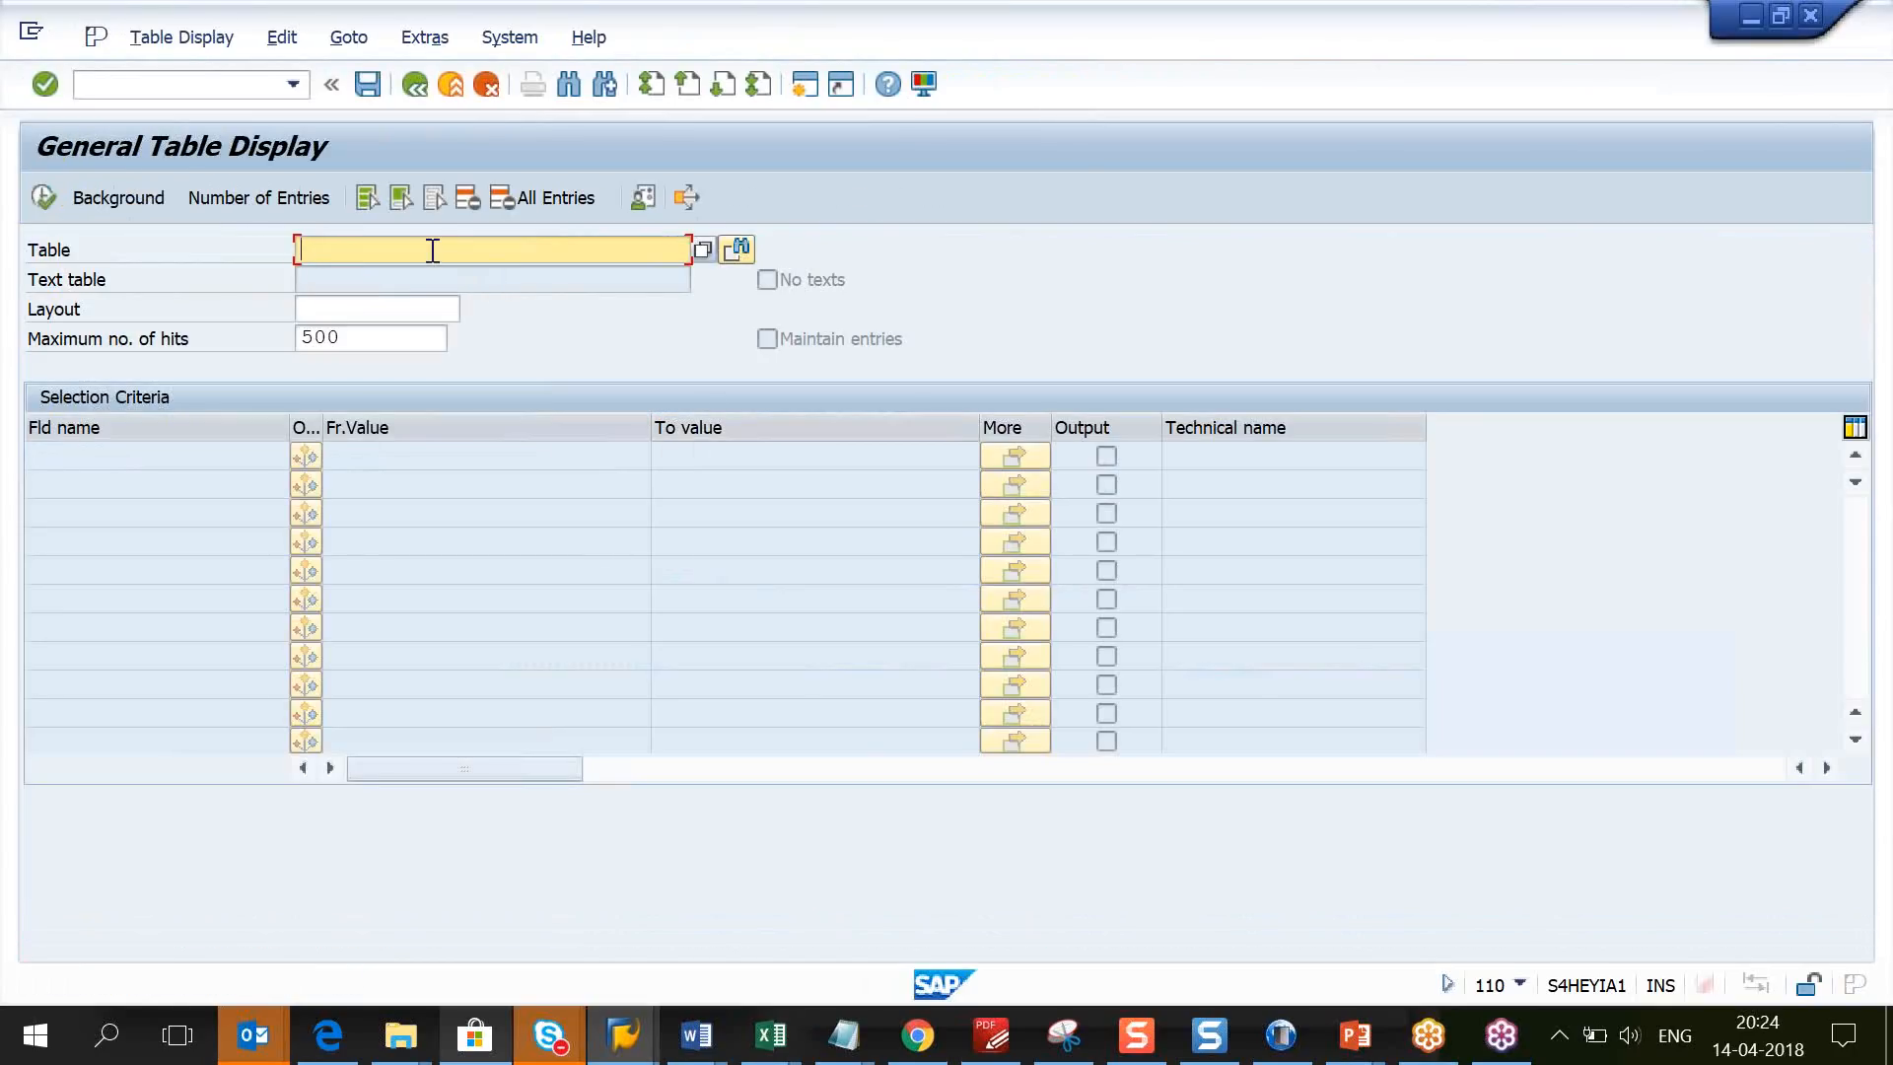
text(BKPF)
key(Return)
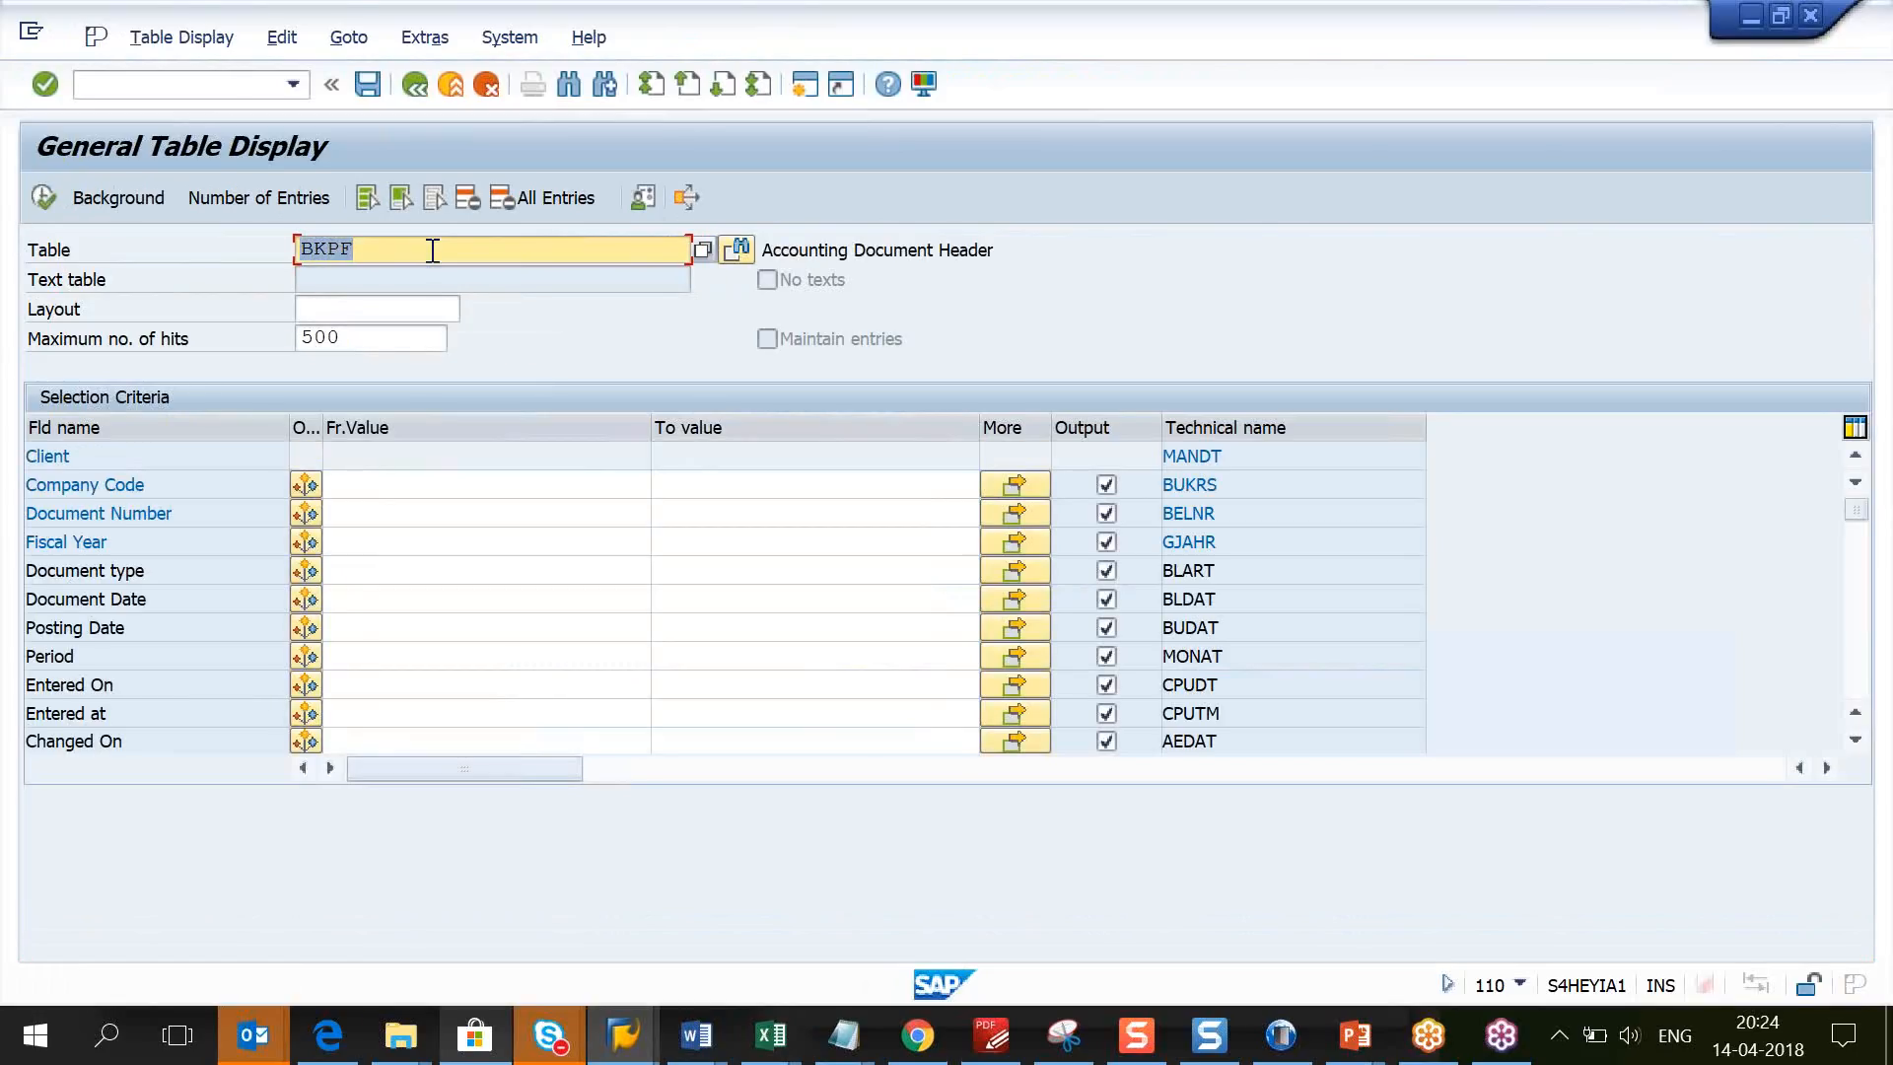
click(845, 258)
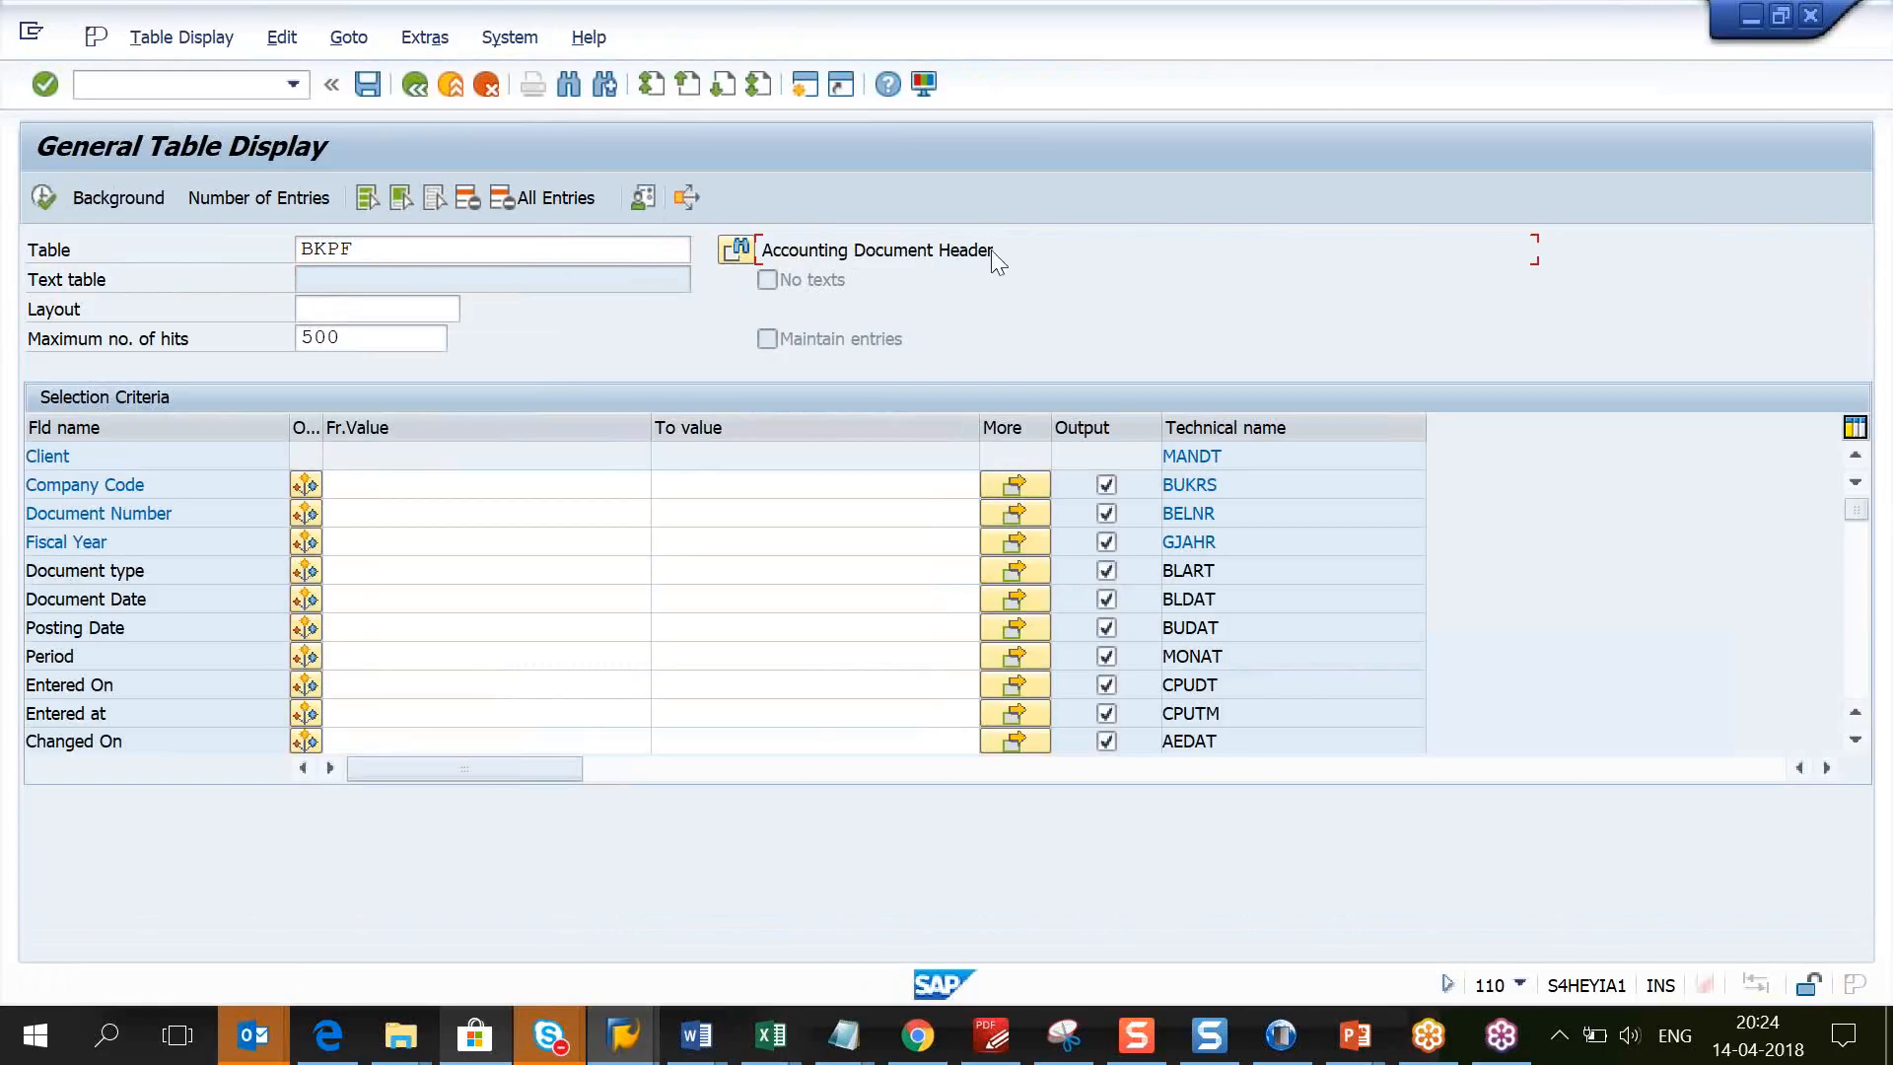
click(546, 249)
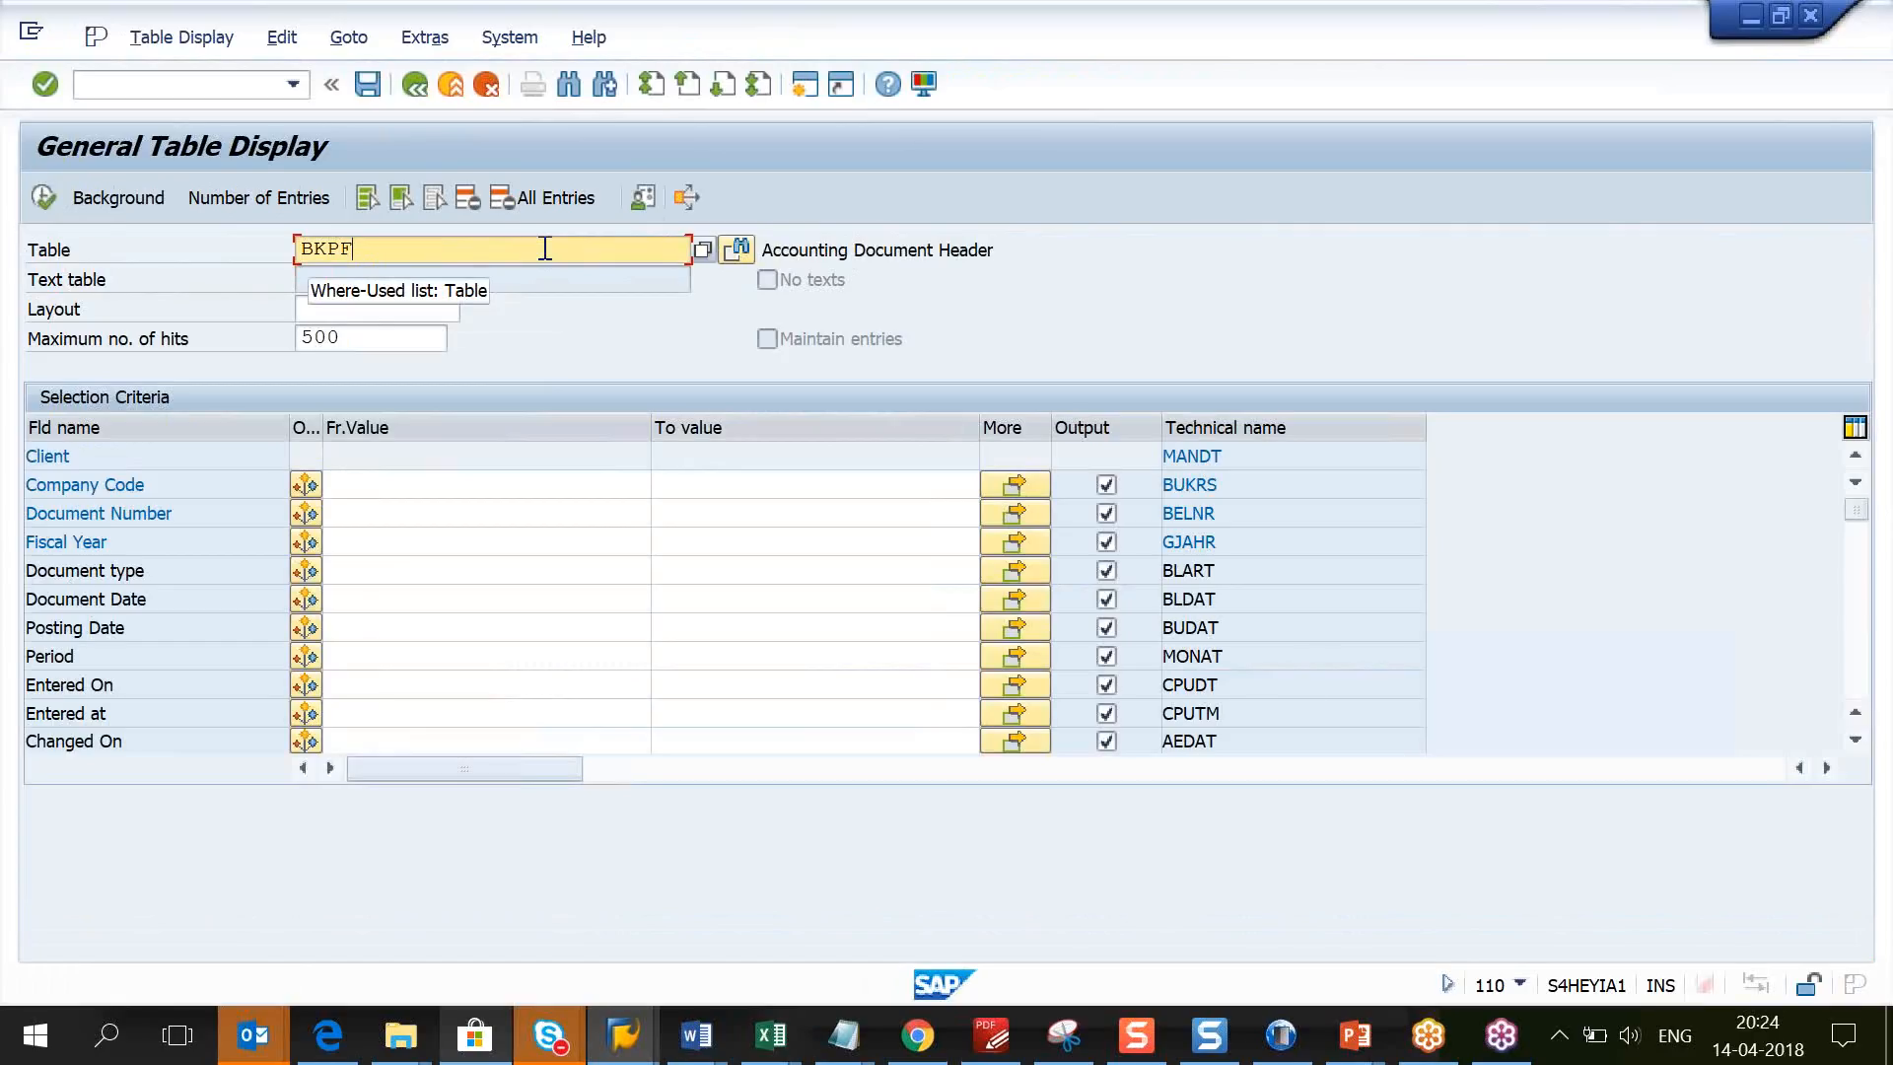
click(856, 264)
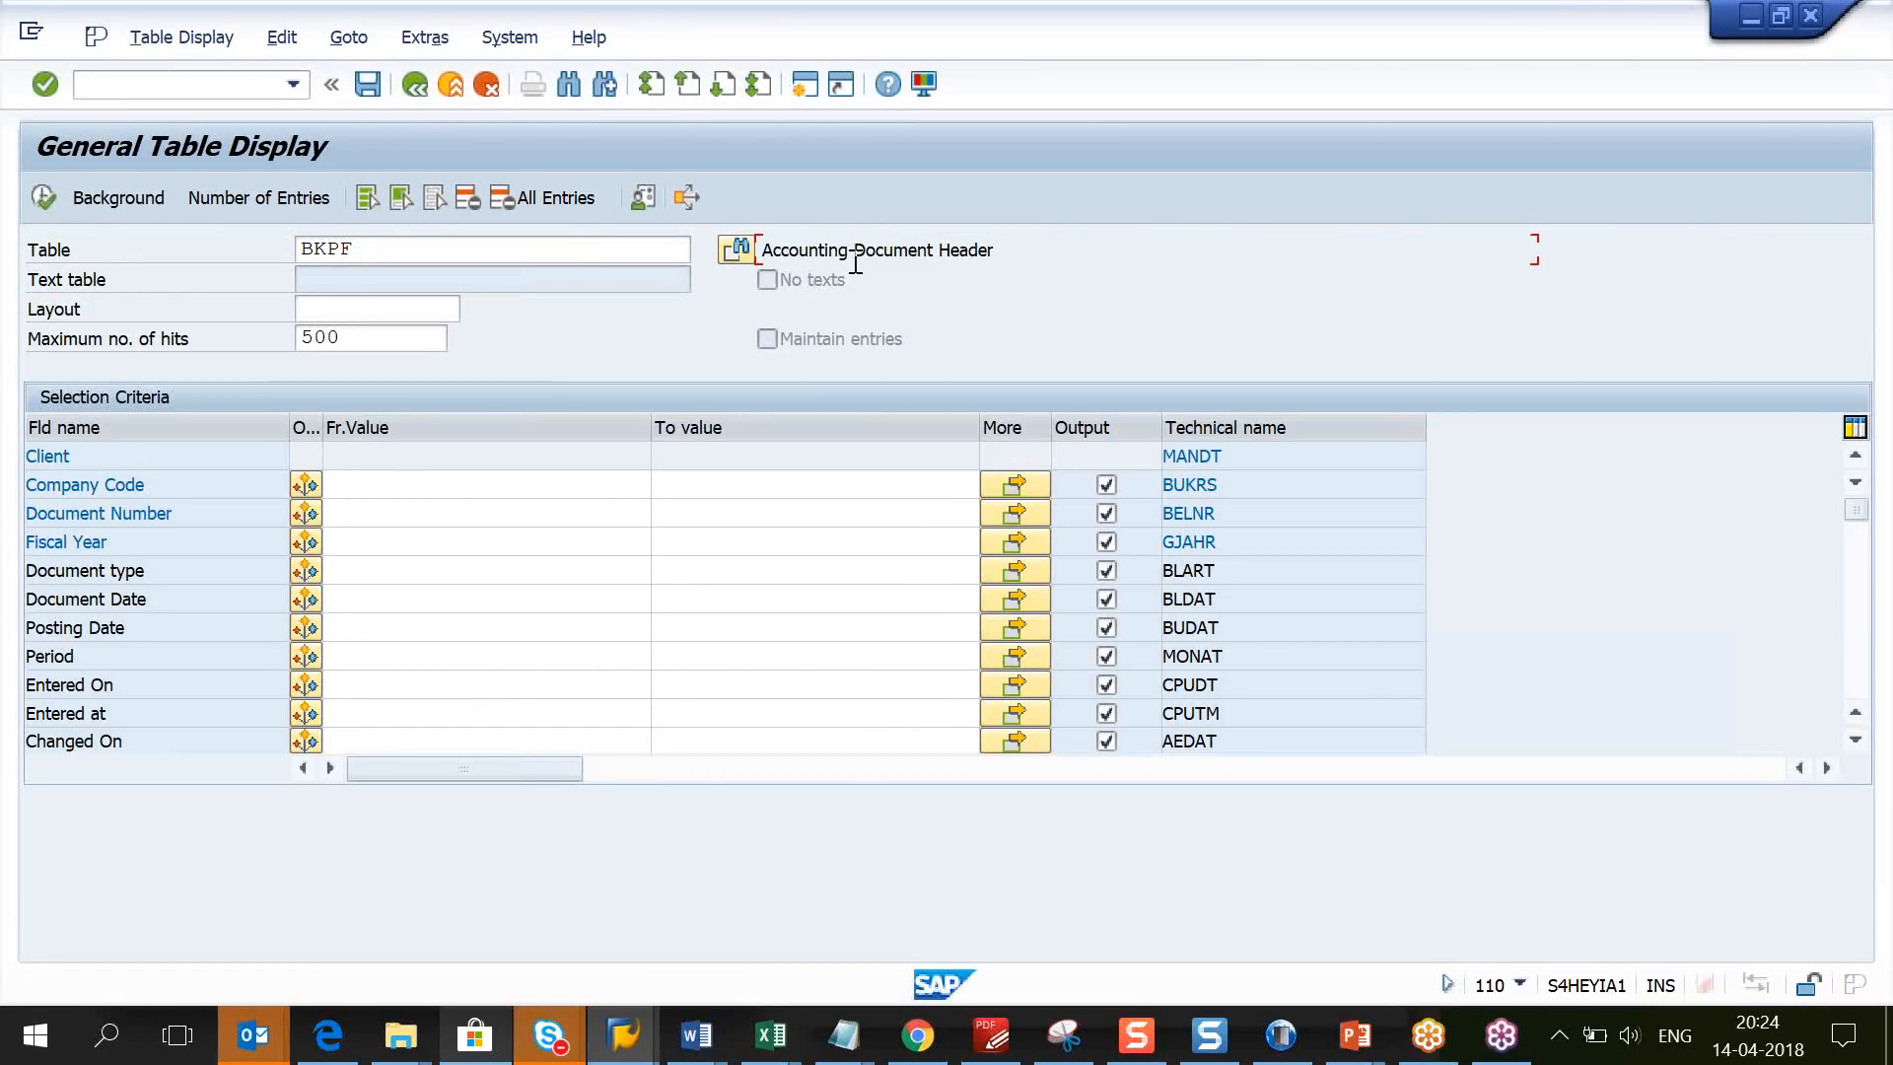
click(463, 249)
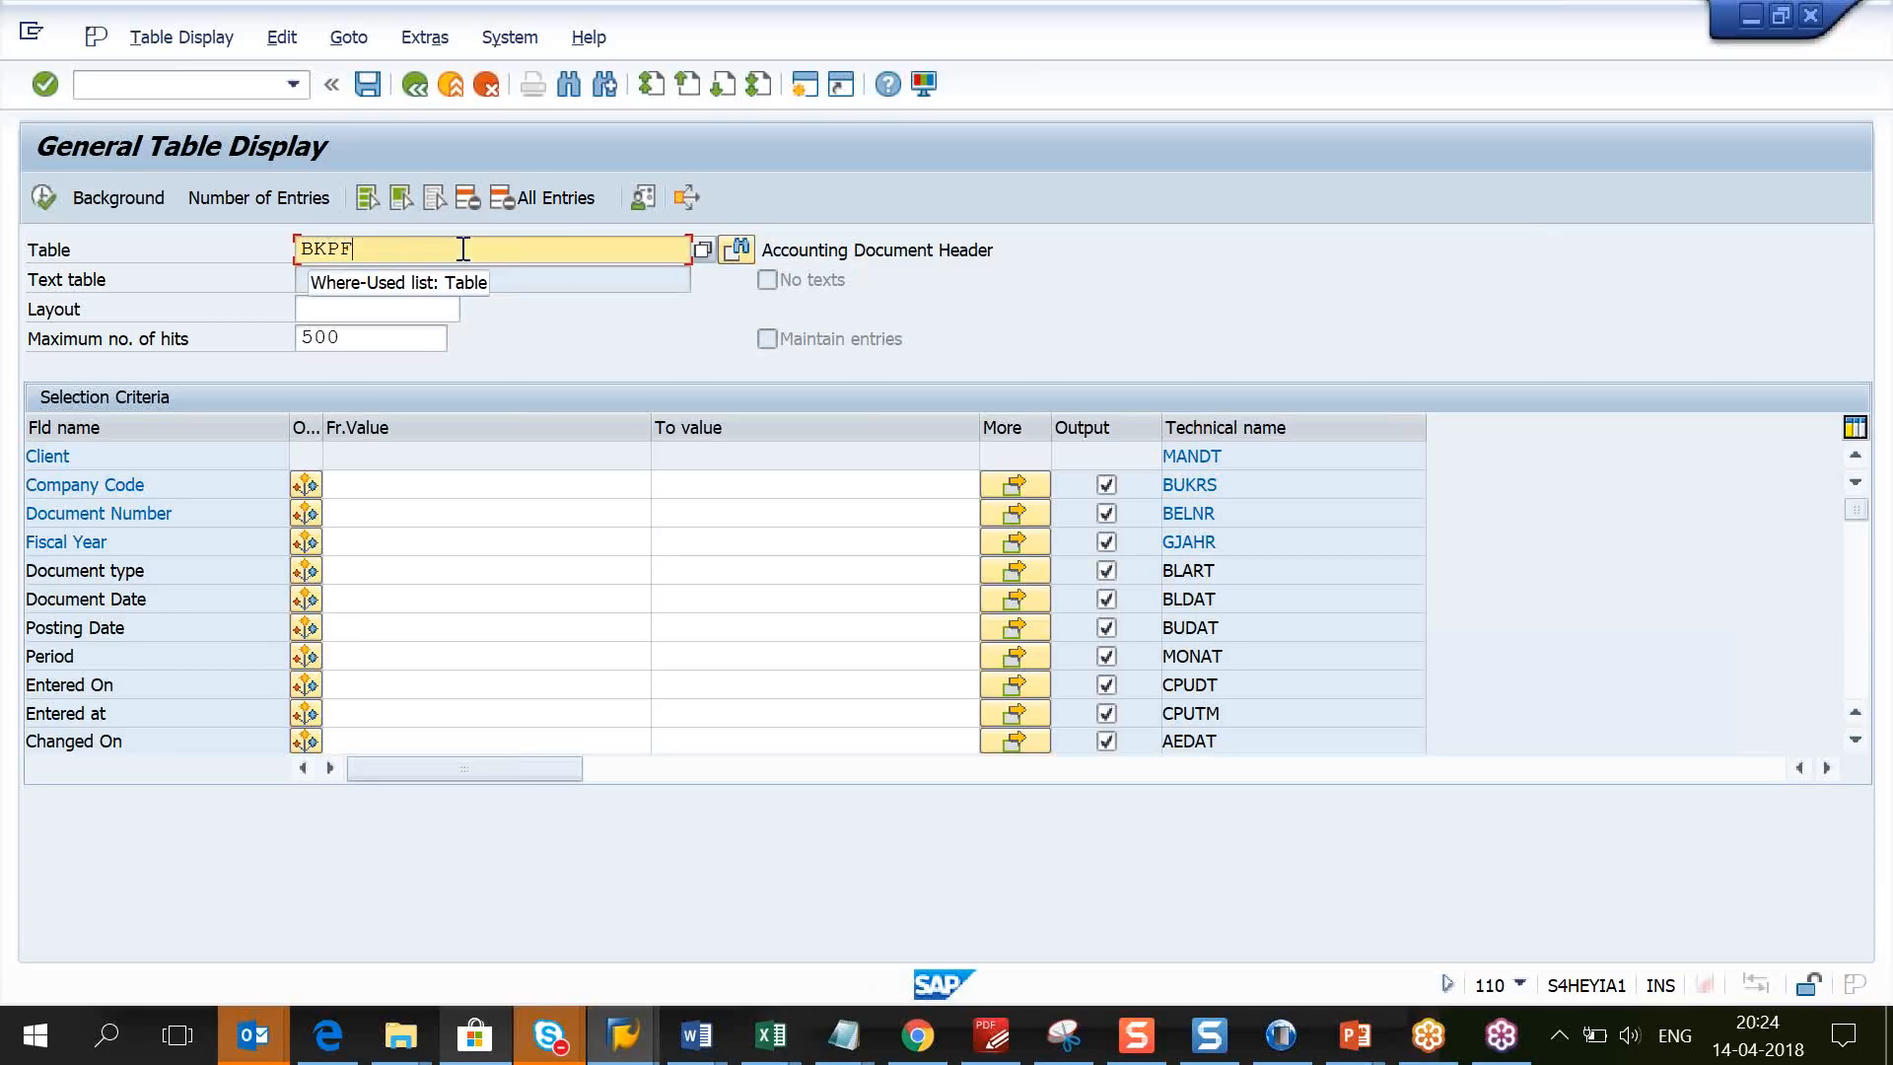
click(819, 254)
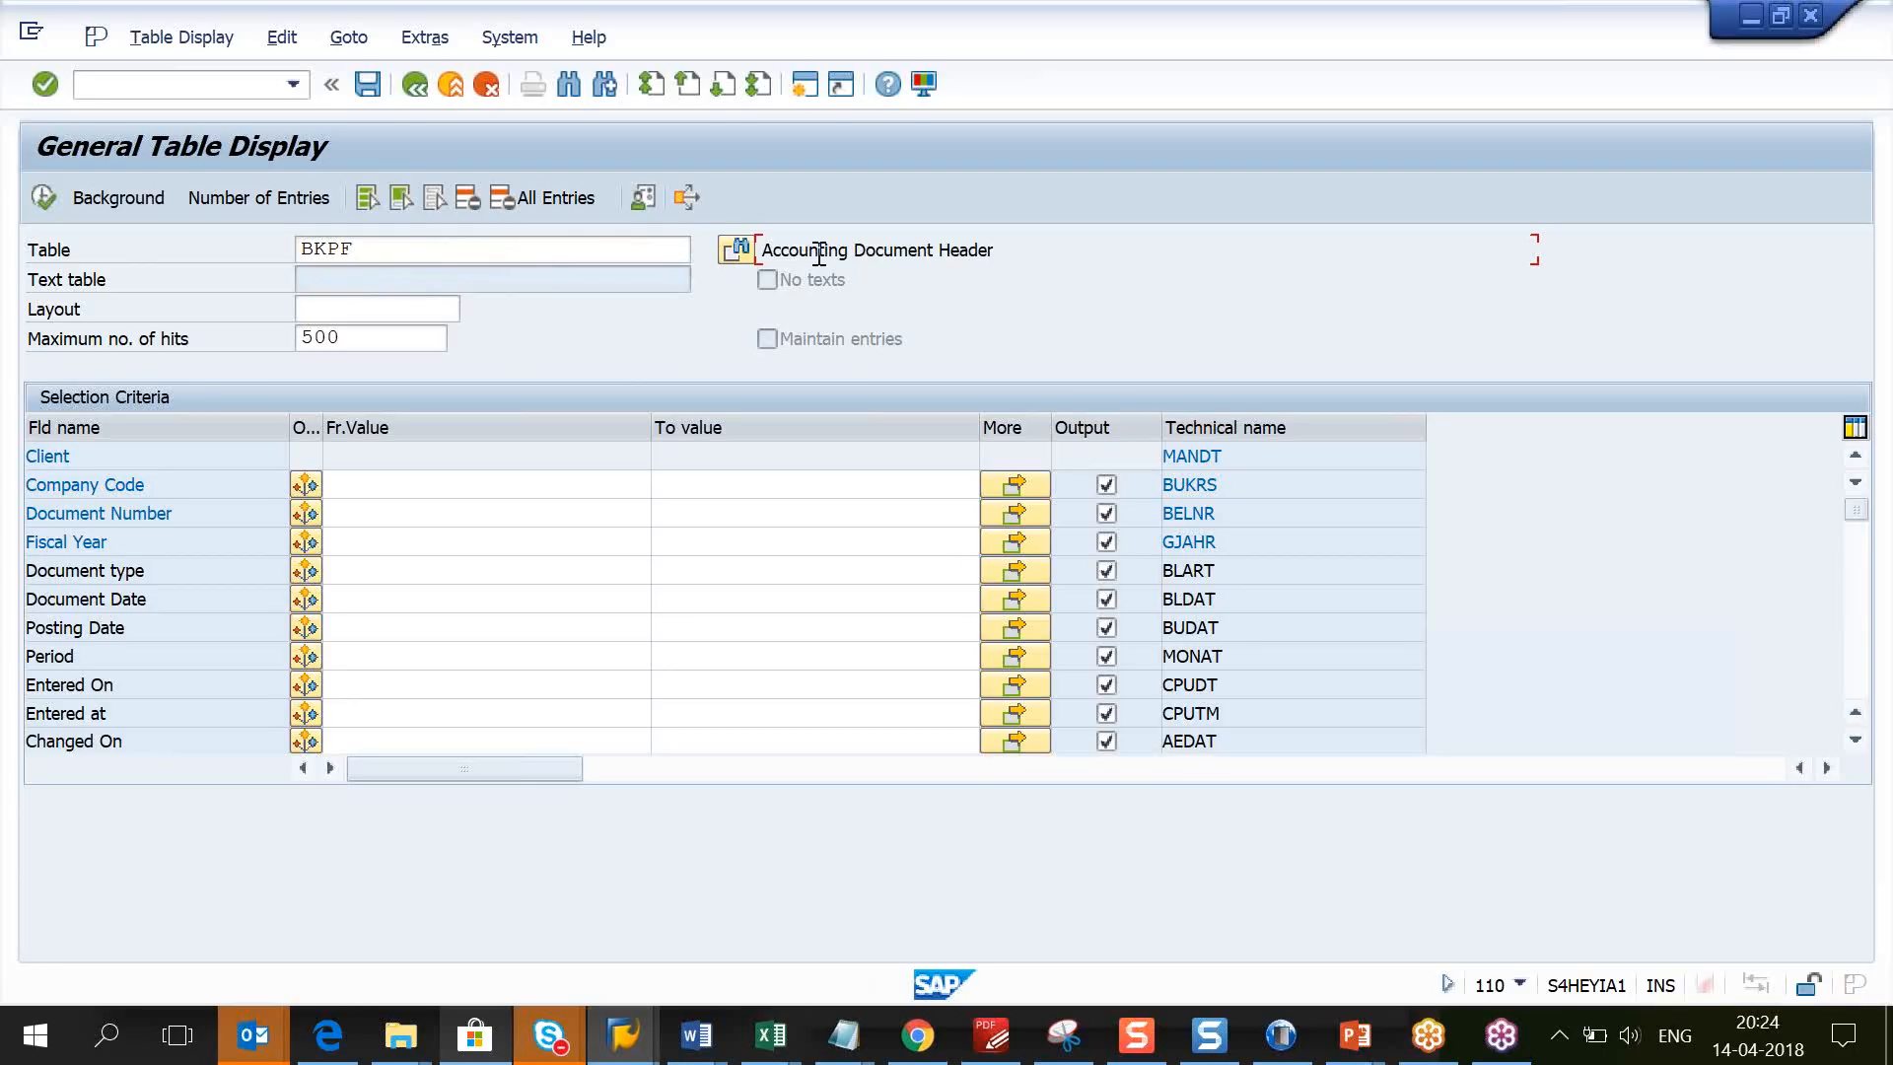
Step: Load the selection fields of table BSIS in place of BKPF
click(557, 240)
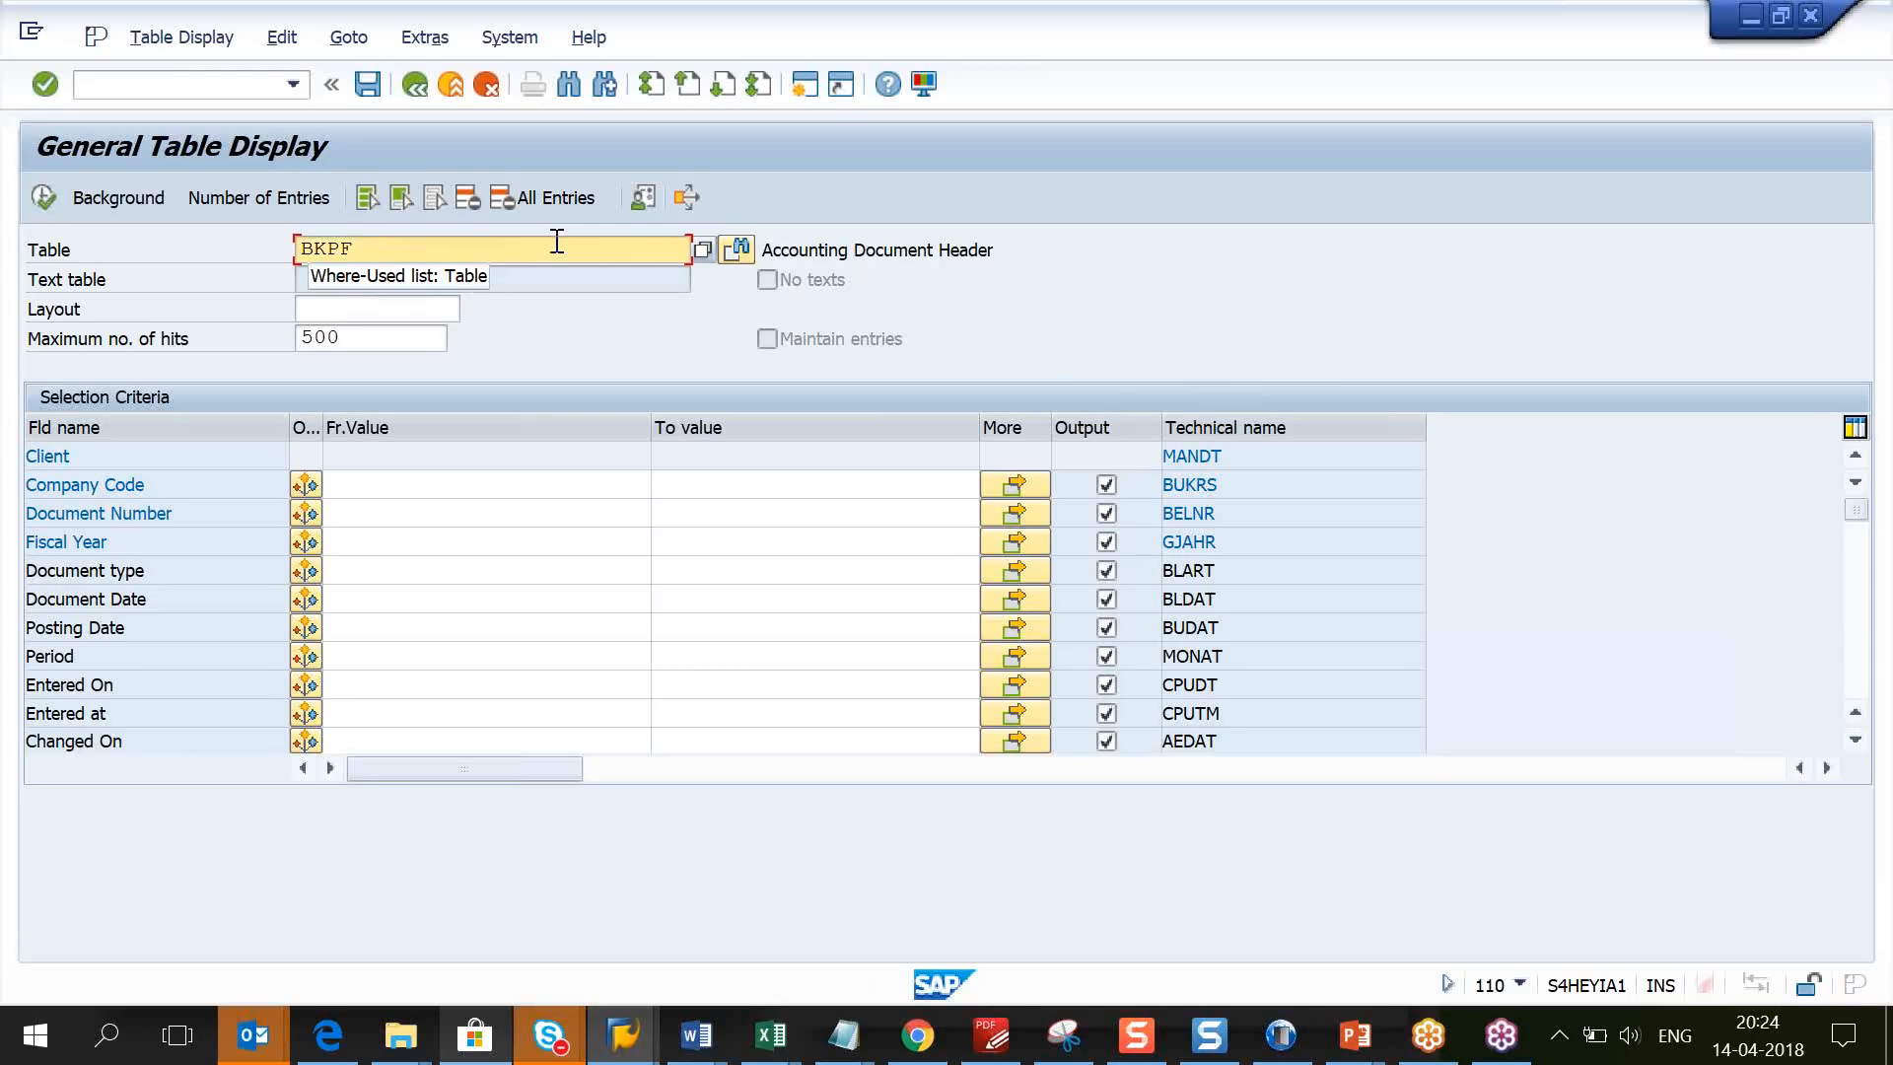
key(BackSpace)
key(BackSpace)
key(BackSpace)
key(BackSpace)
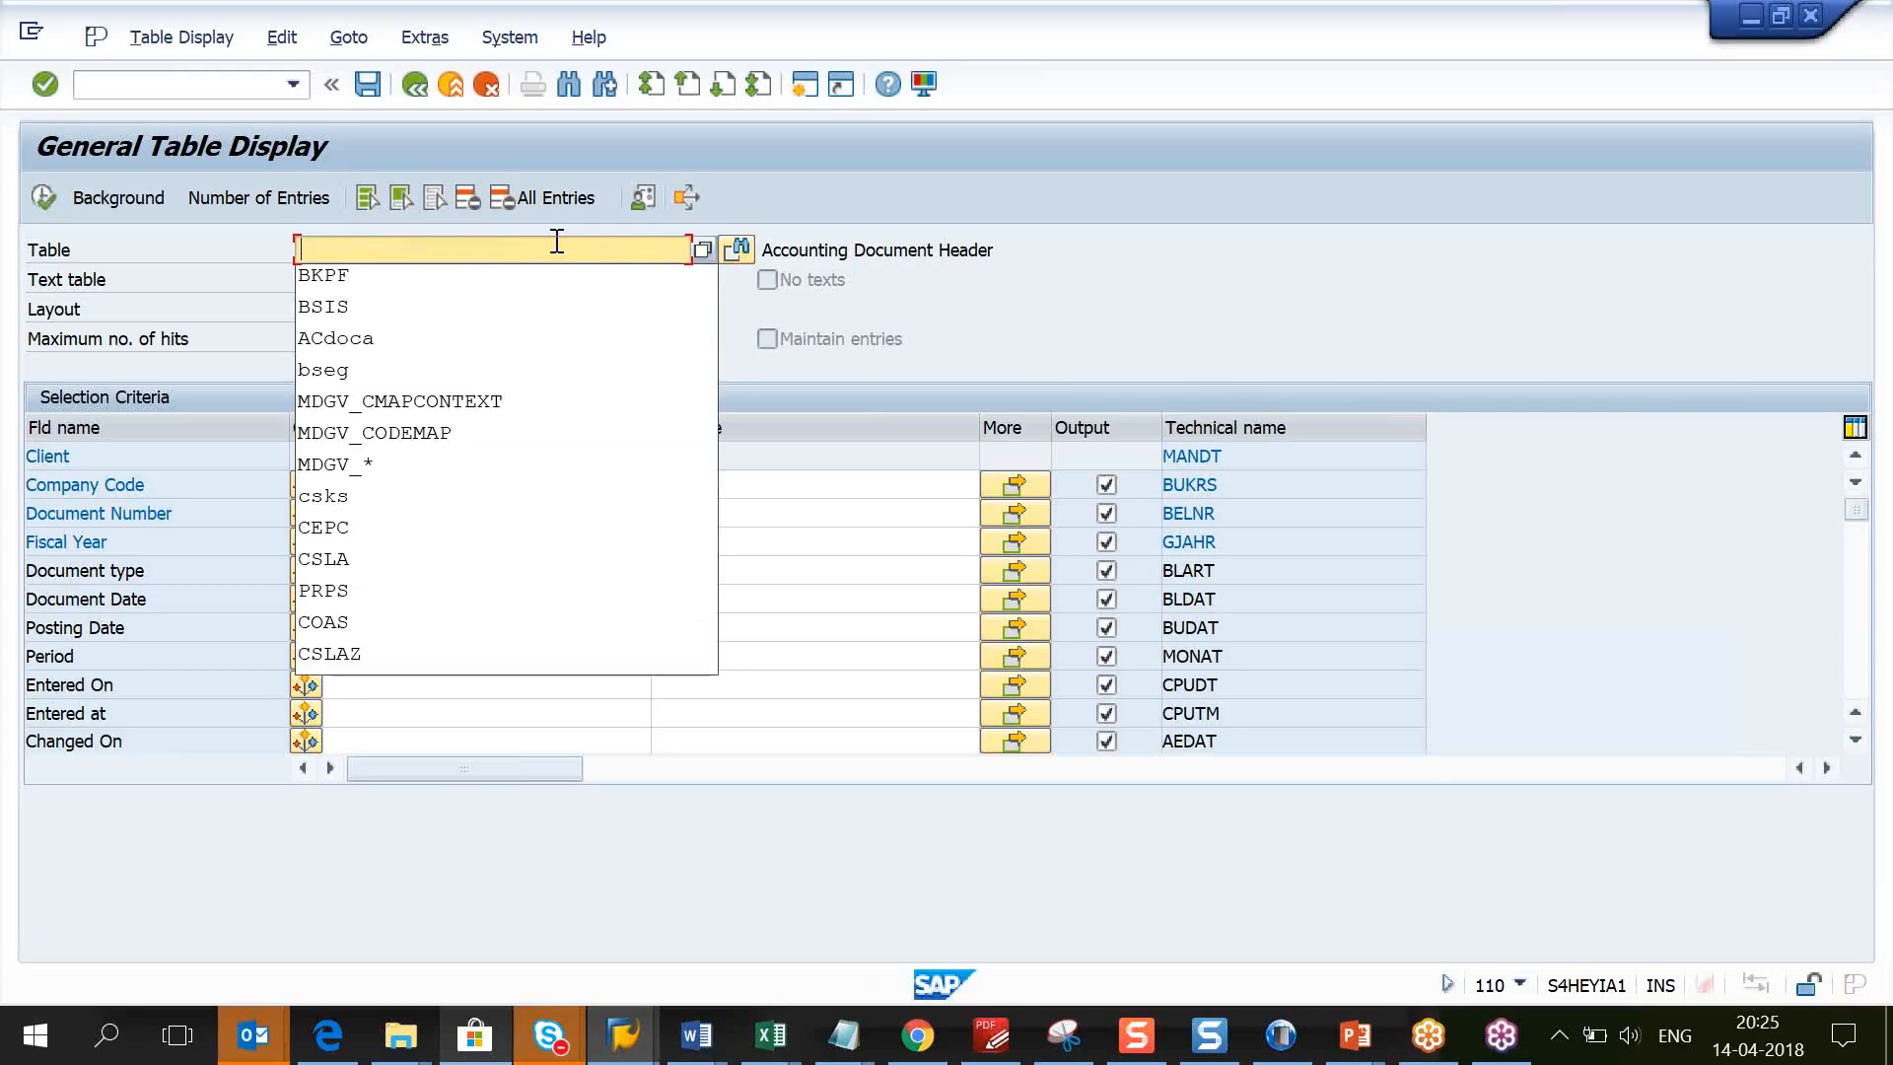
text(BSIS)
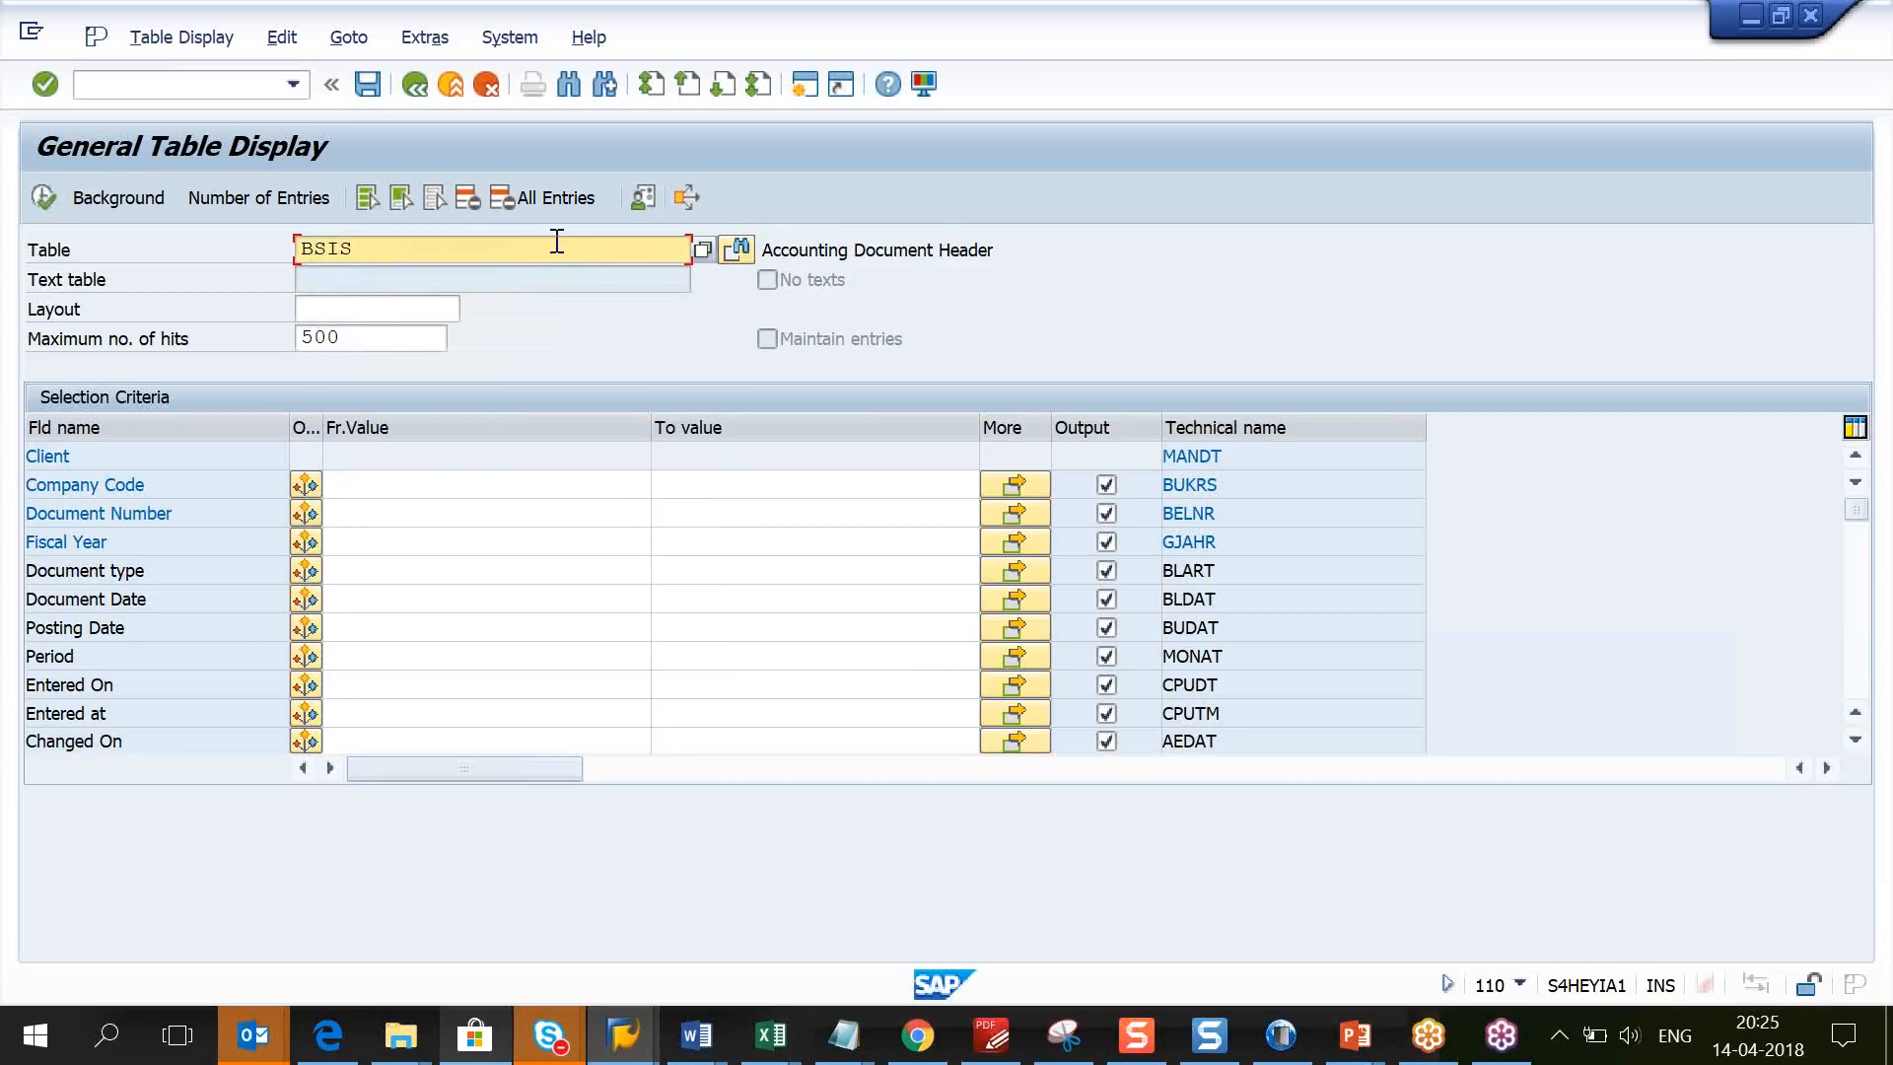
key(Return)
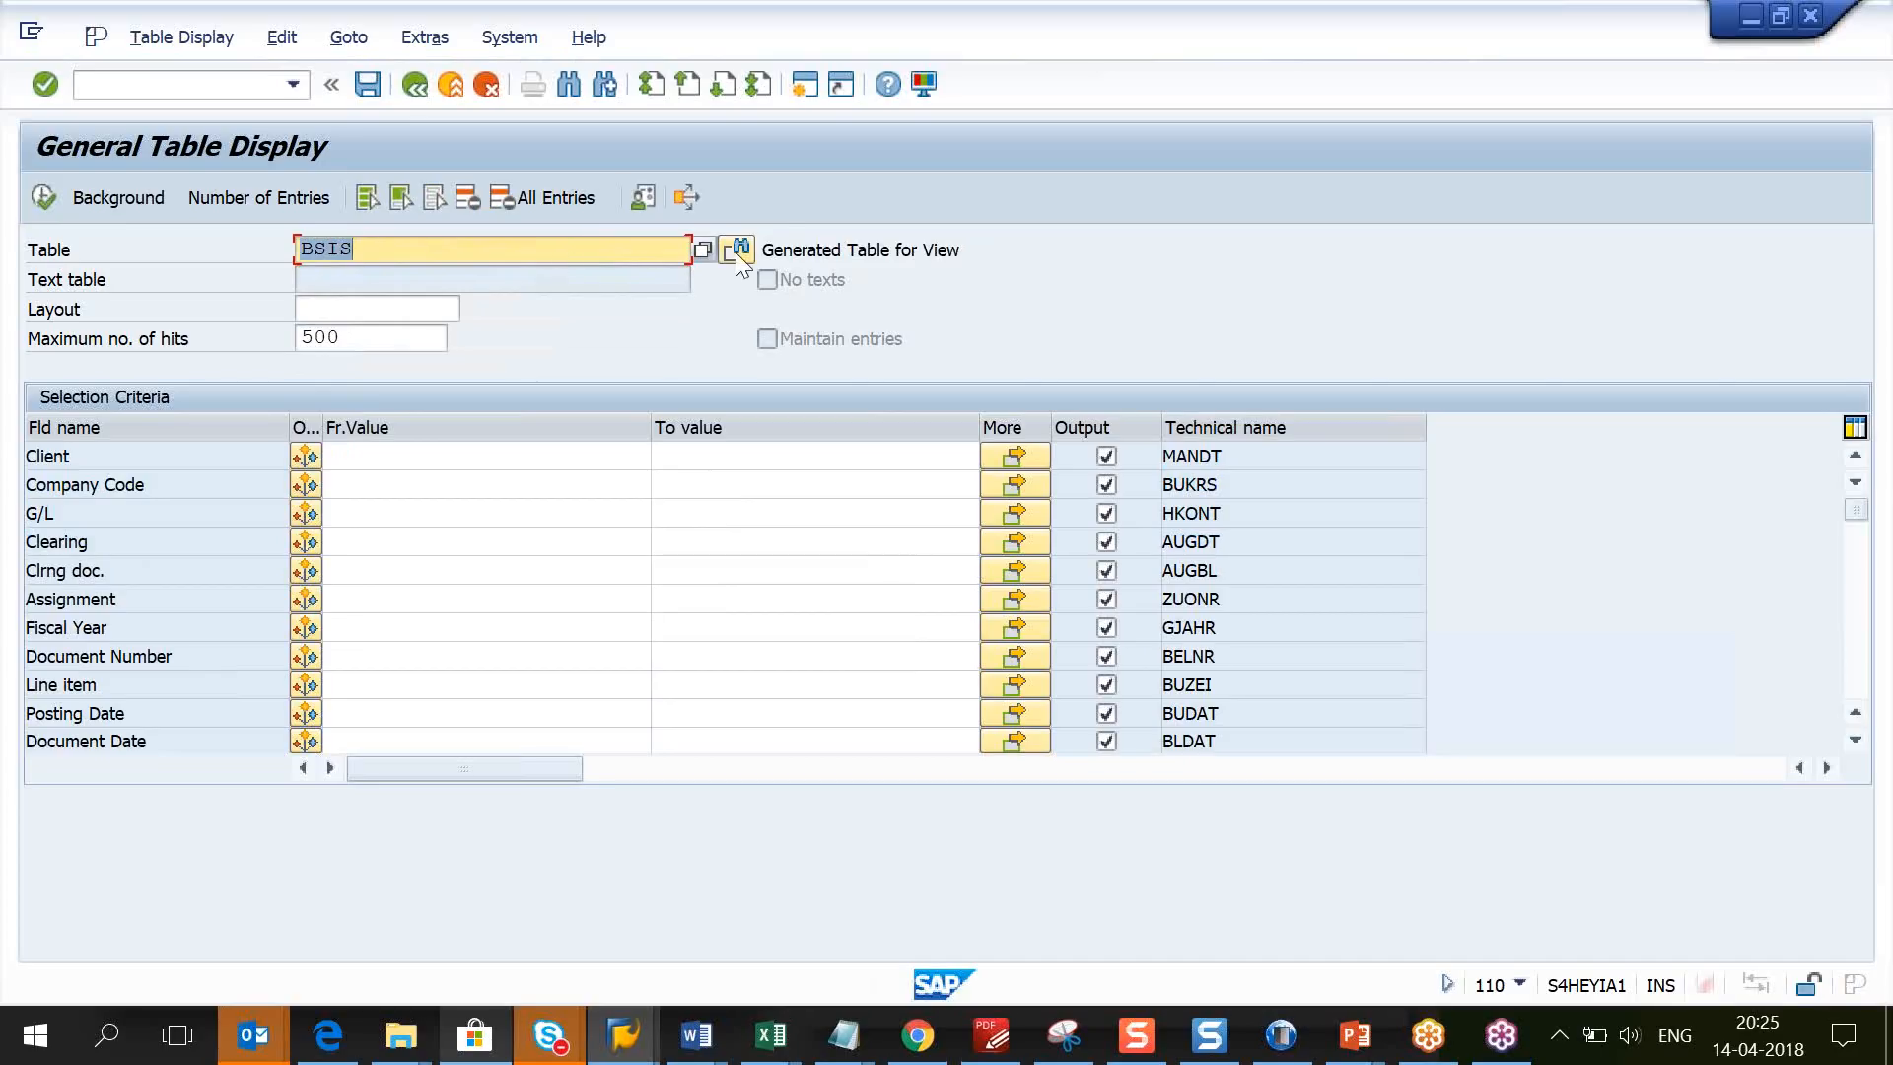
Step: Check the description of table BSIS to see what kind of object it is
click(781, 244)
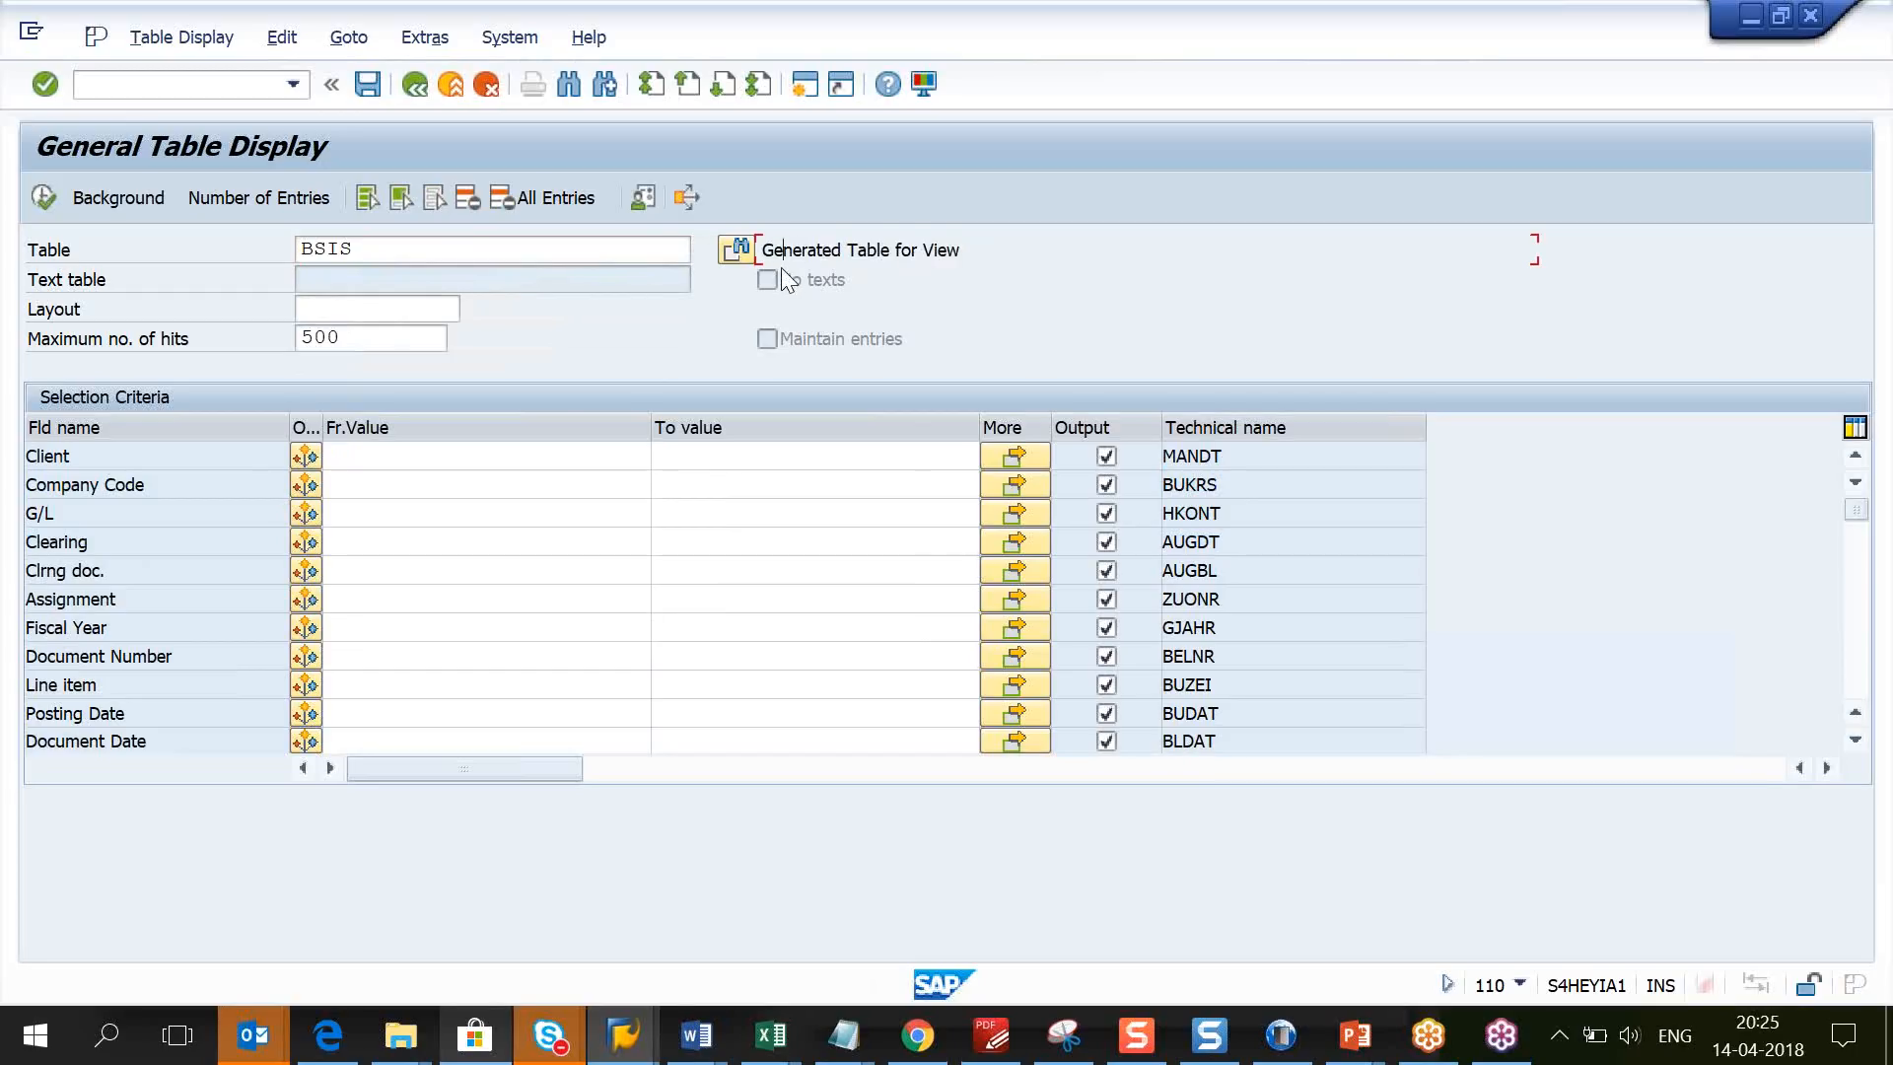
drag(923, 250, 968, 250)
click(975, 251)
click(640, 243)
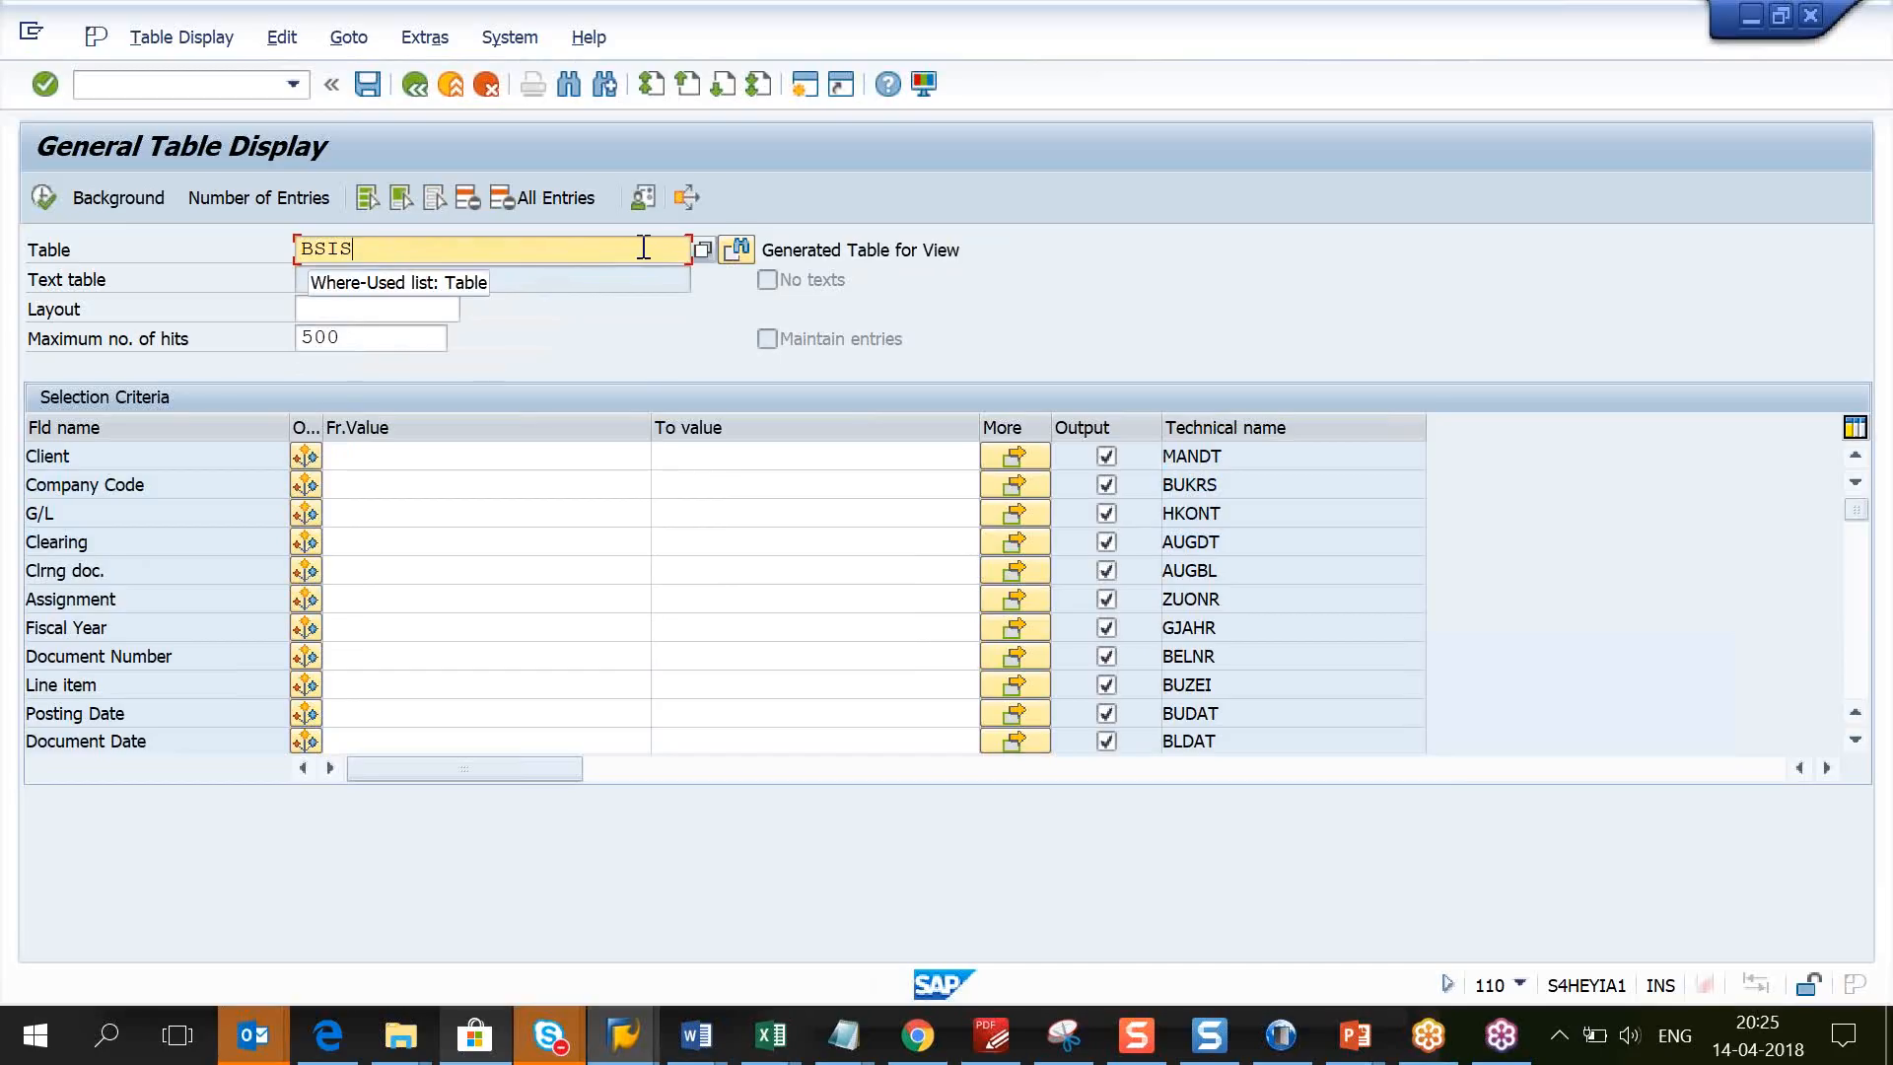
click(920, 250)
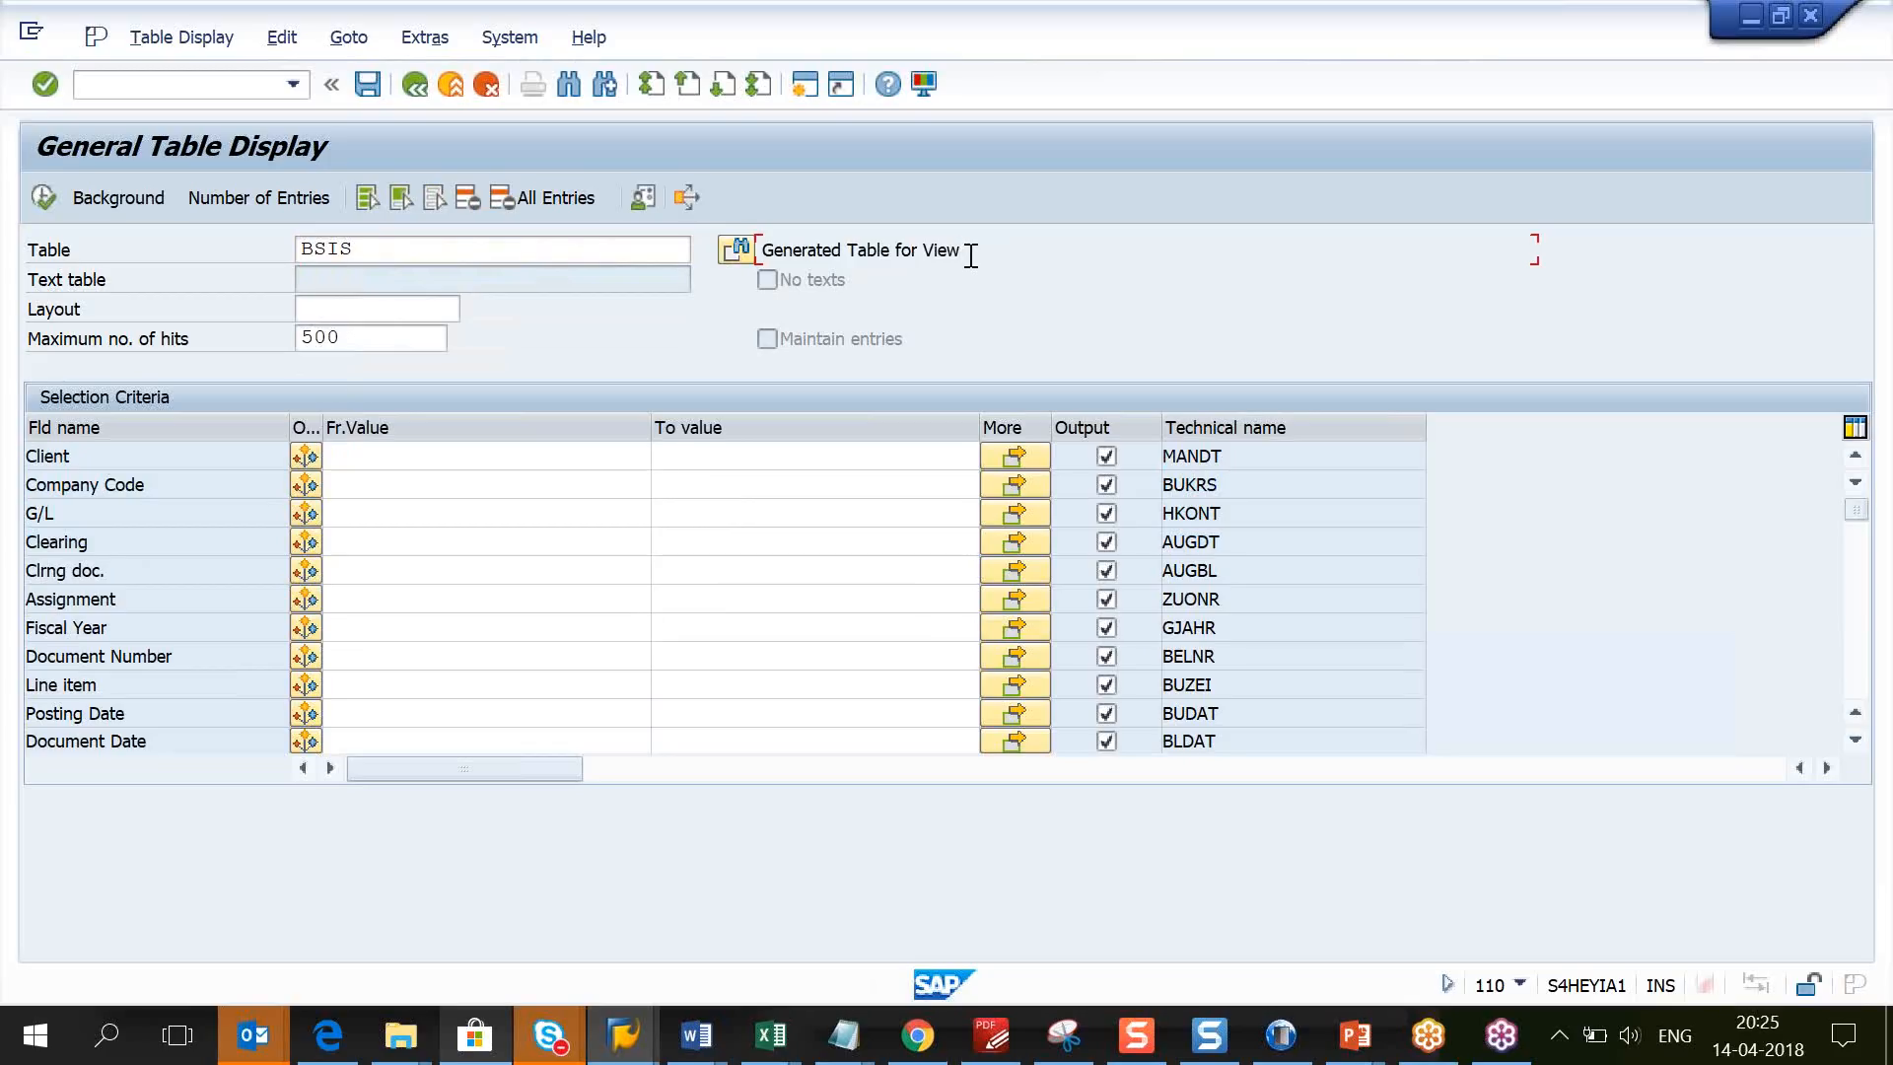
click(528, 245)
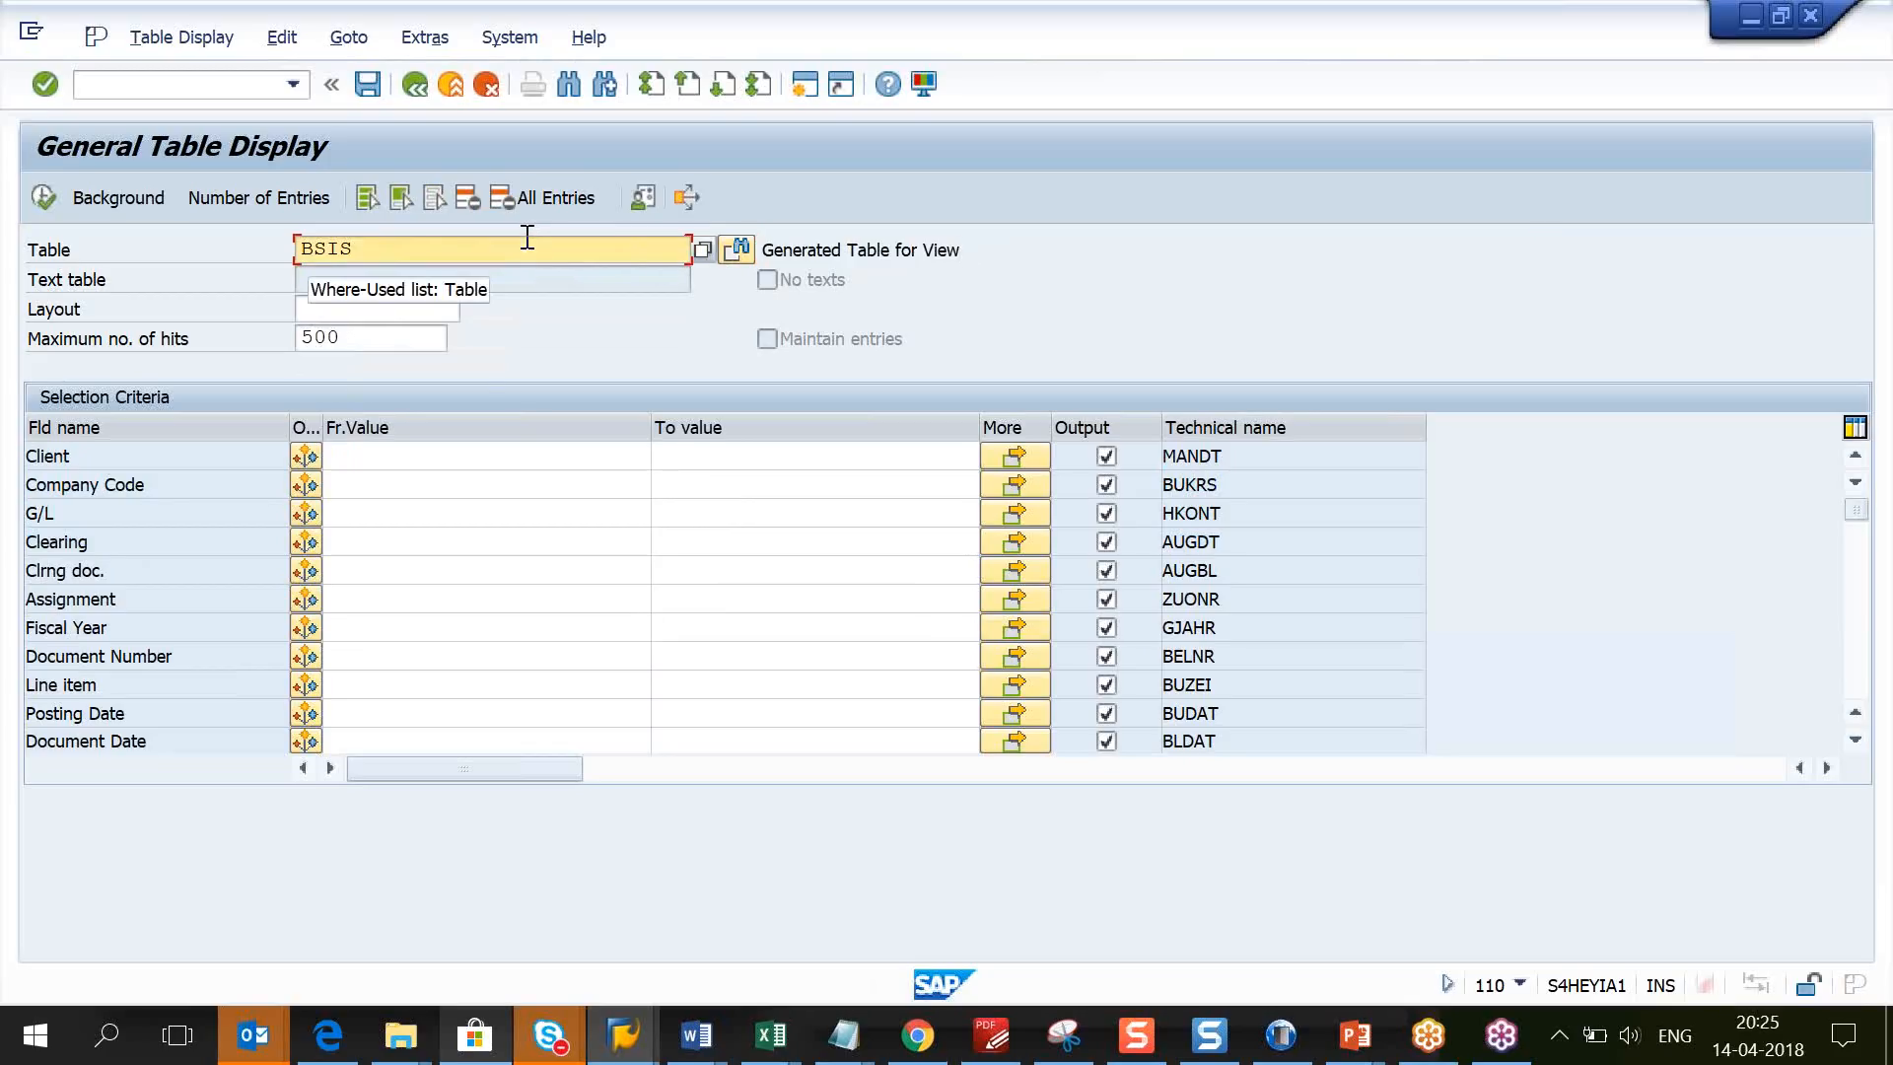
Step: Try to list the BSIS entries for company code ey99
click(389, 484)
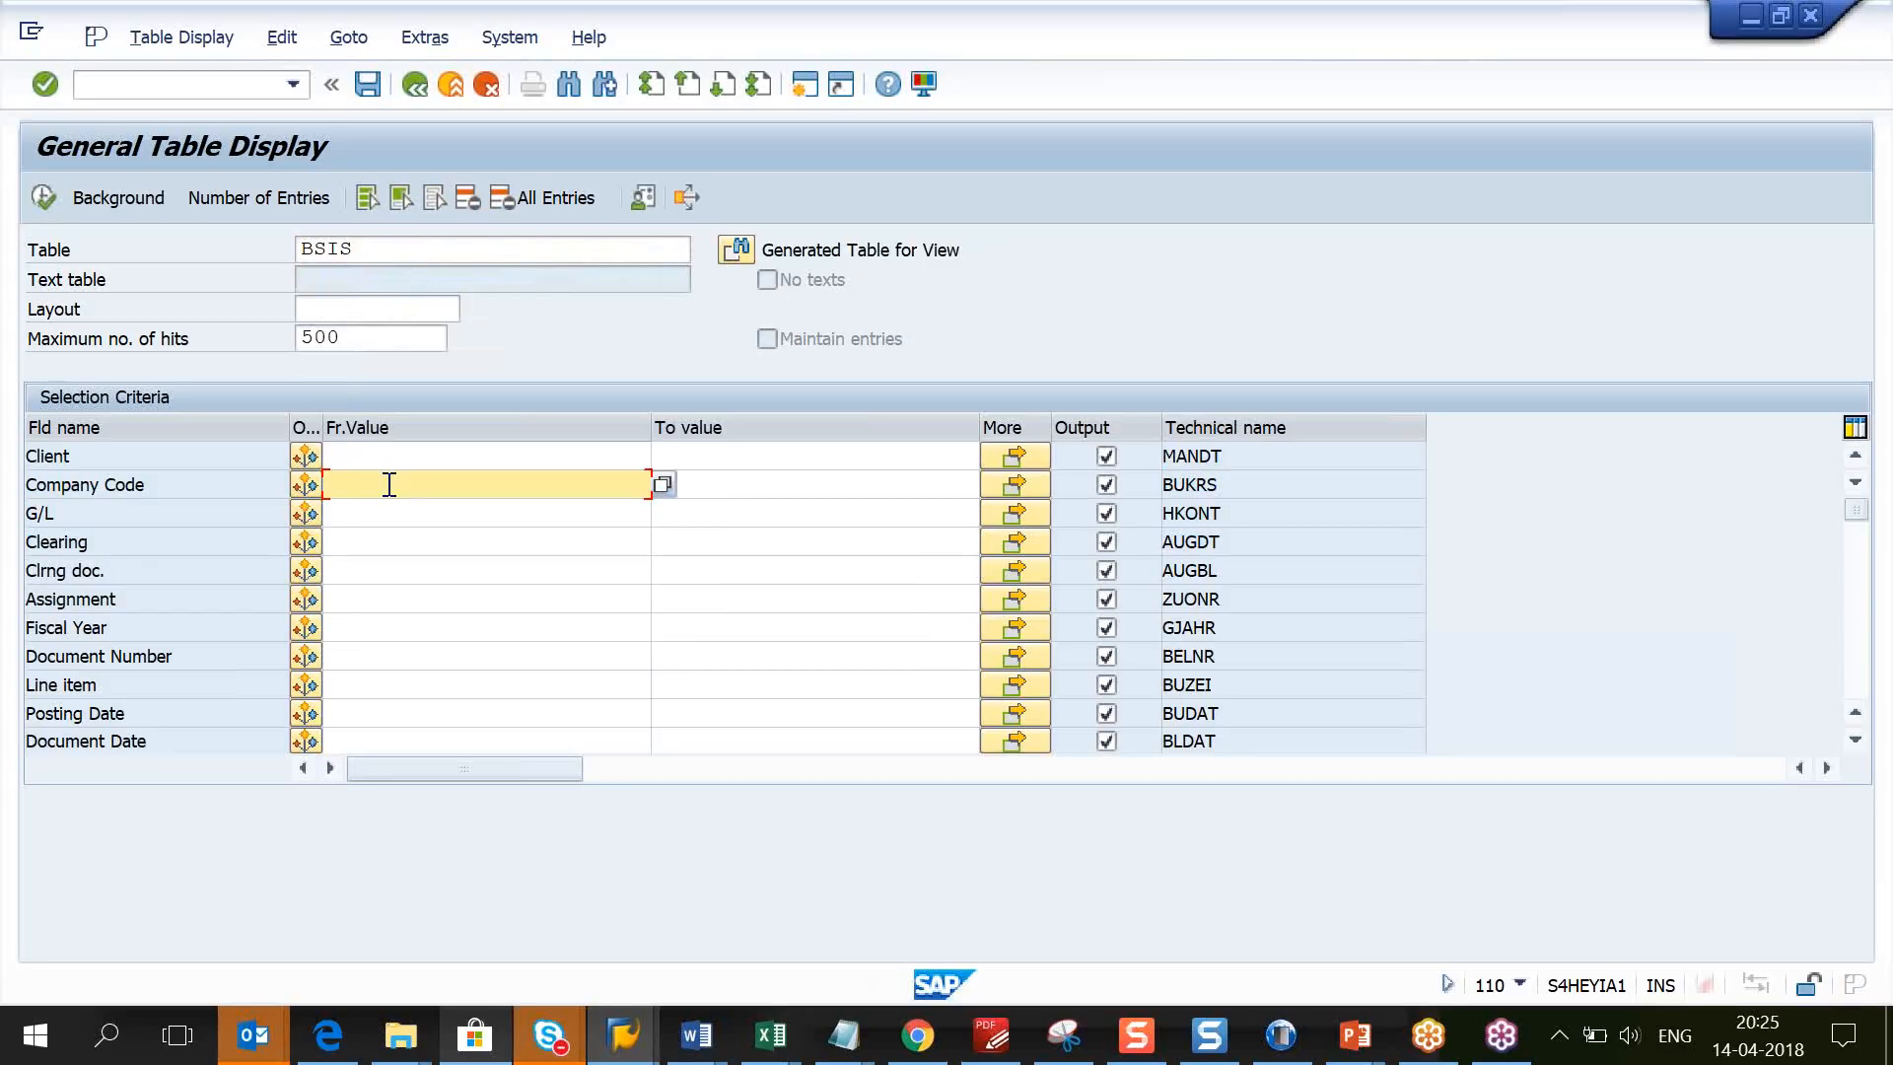
text(ey99)
click(39, 193)
Step: Clear the company code restriction, display the BSIS entries, and return to the table selection screen
key(End)
key(BackSpace)
key(BackSpace)
key(BackSpace)
key(BackSpace)
key(BackSpace)
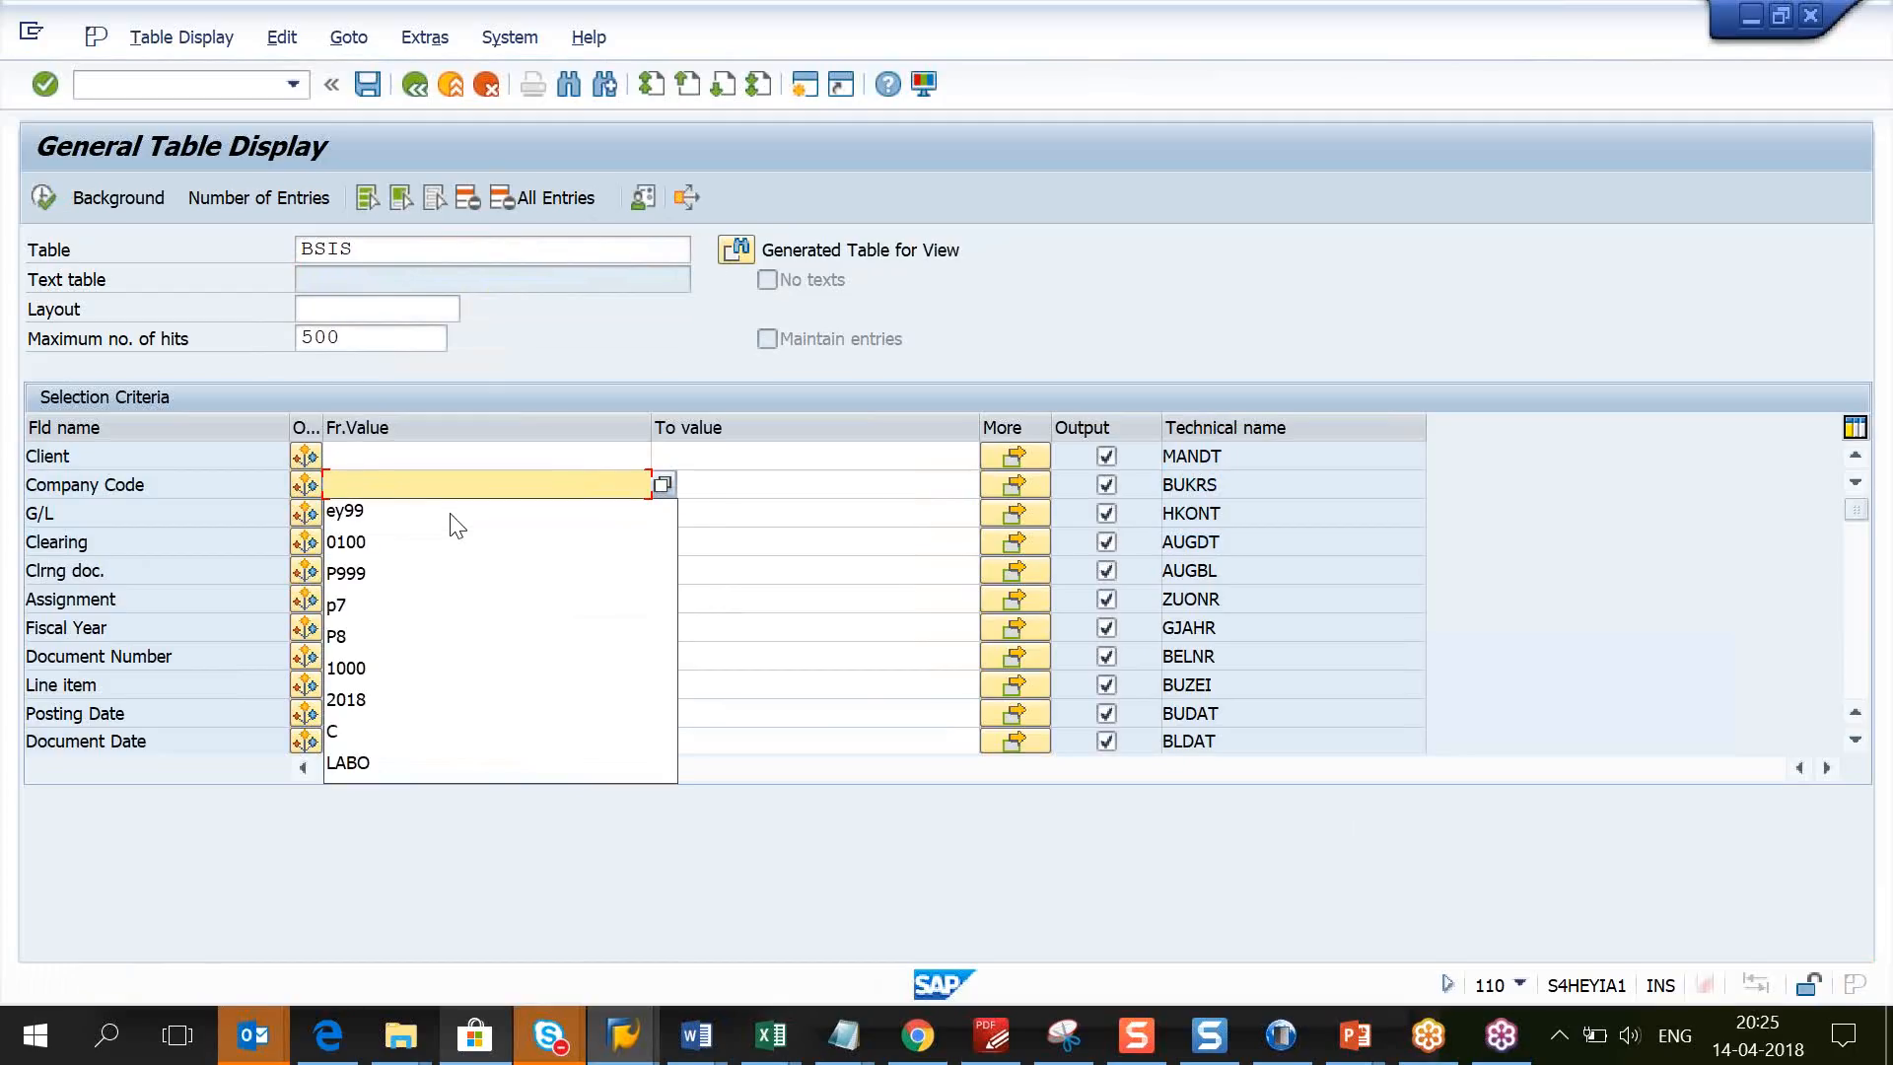
key(F8)
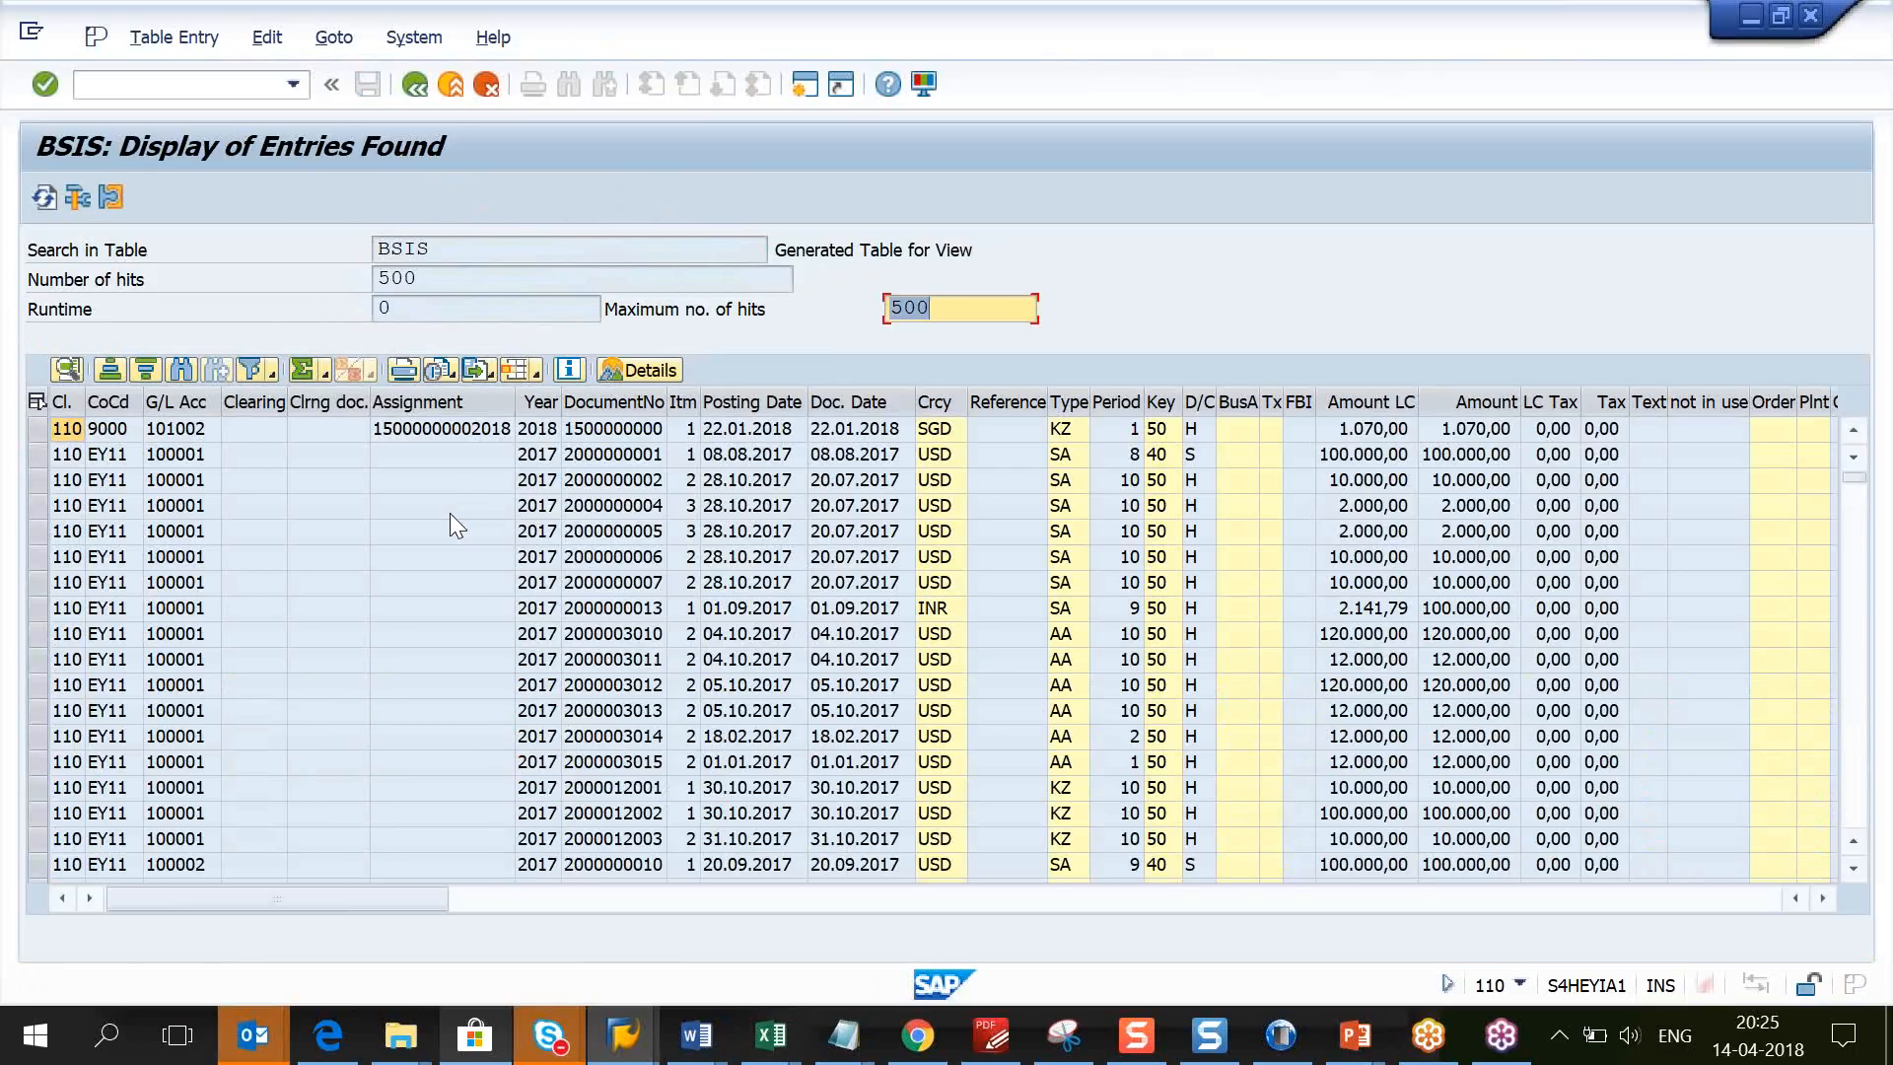
click(418, 84)
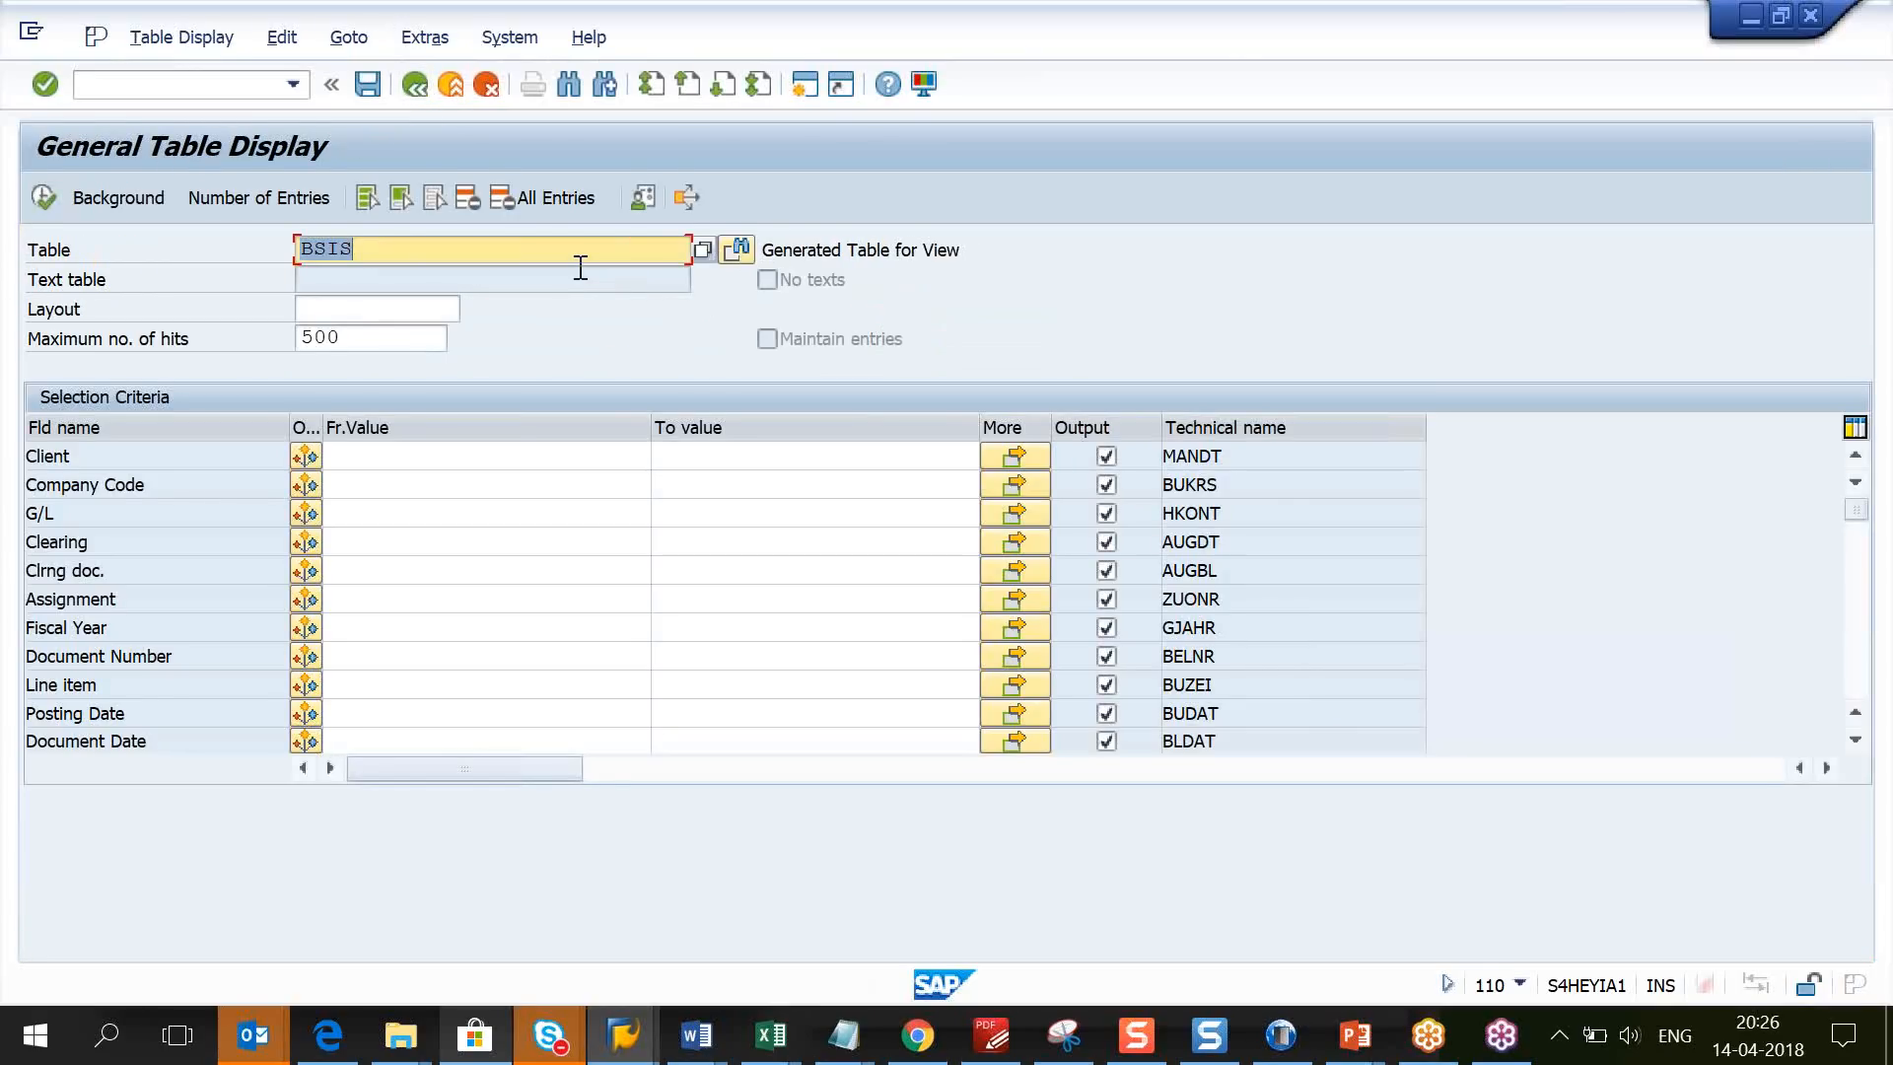
Step: Load the selection fields of table ACDOCA and check the table's description
text(ACDOCA)
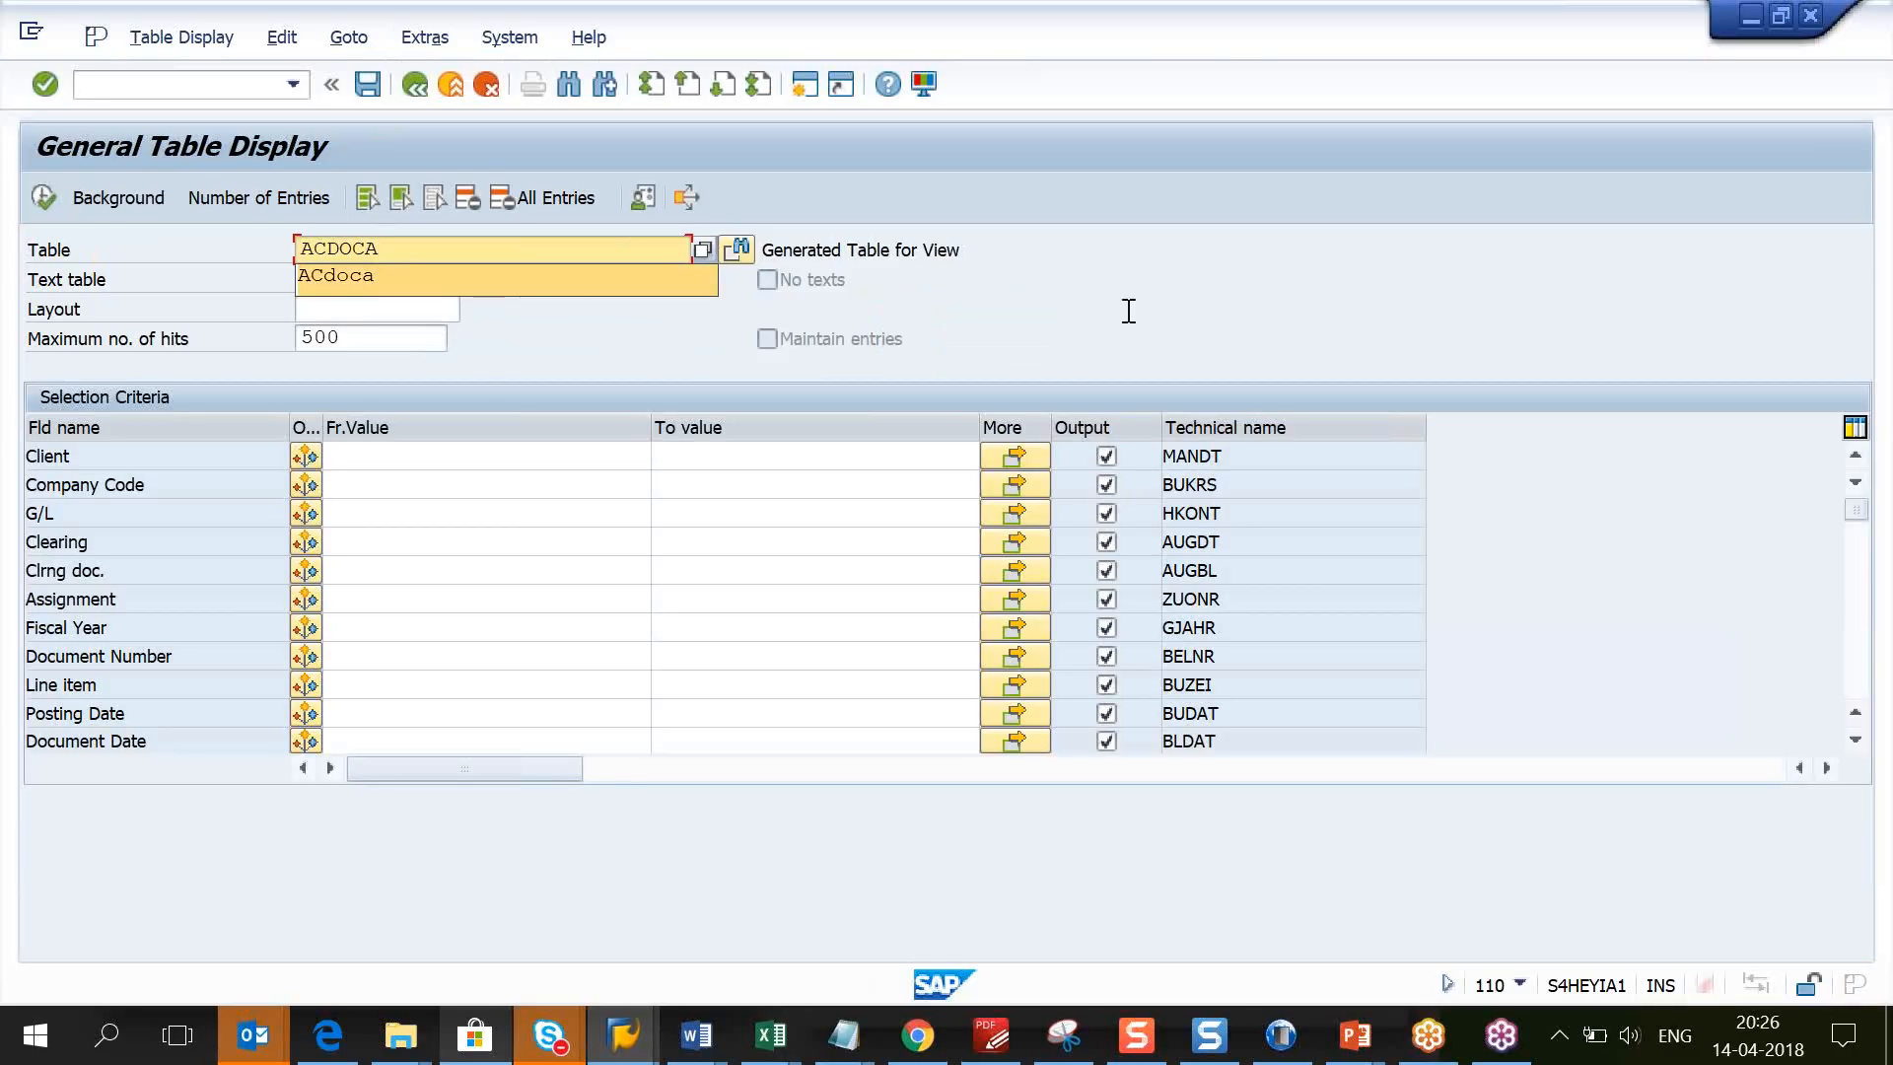
click(938, 250)
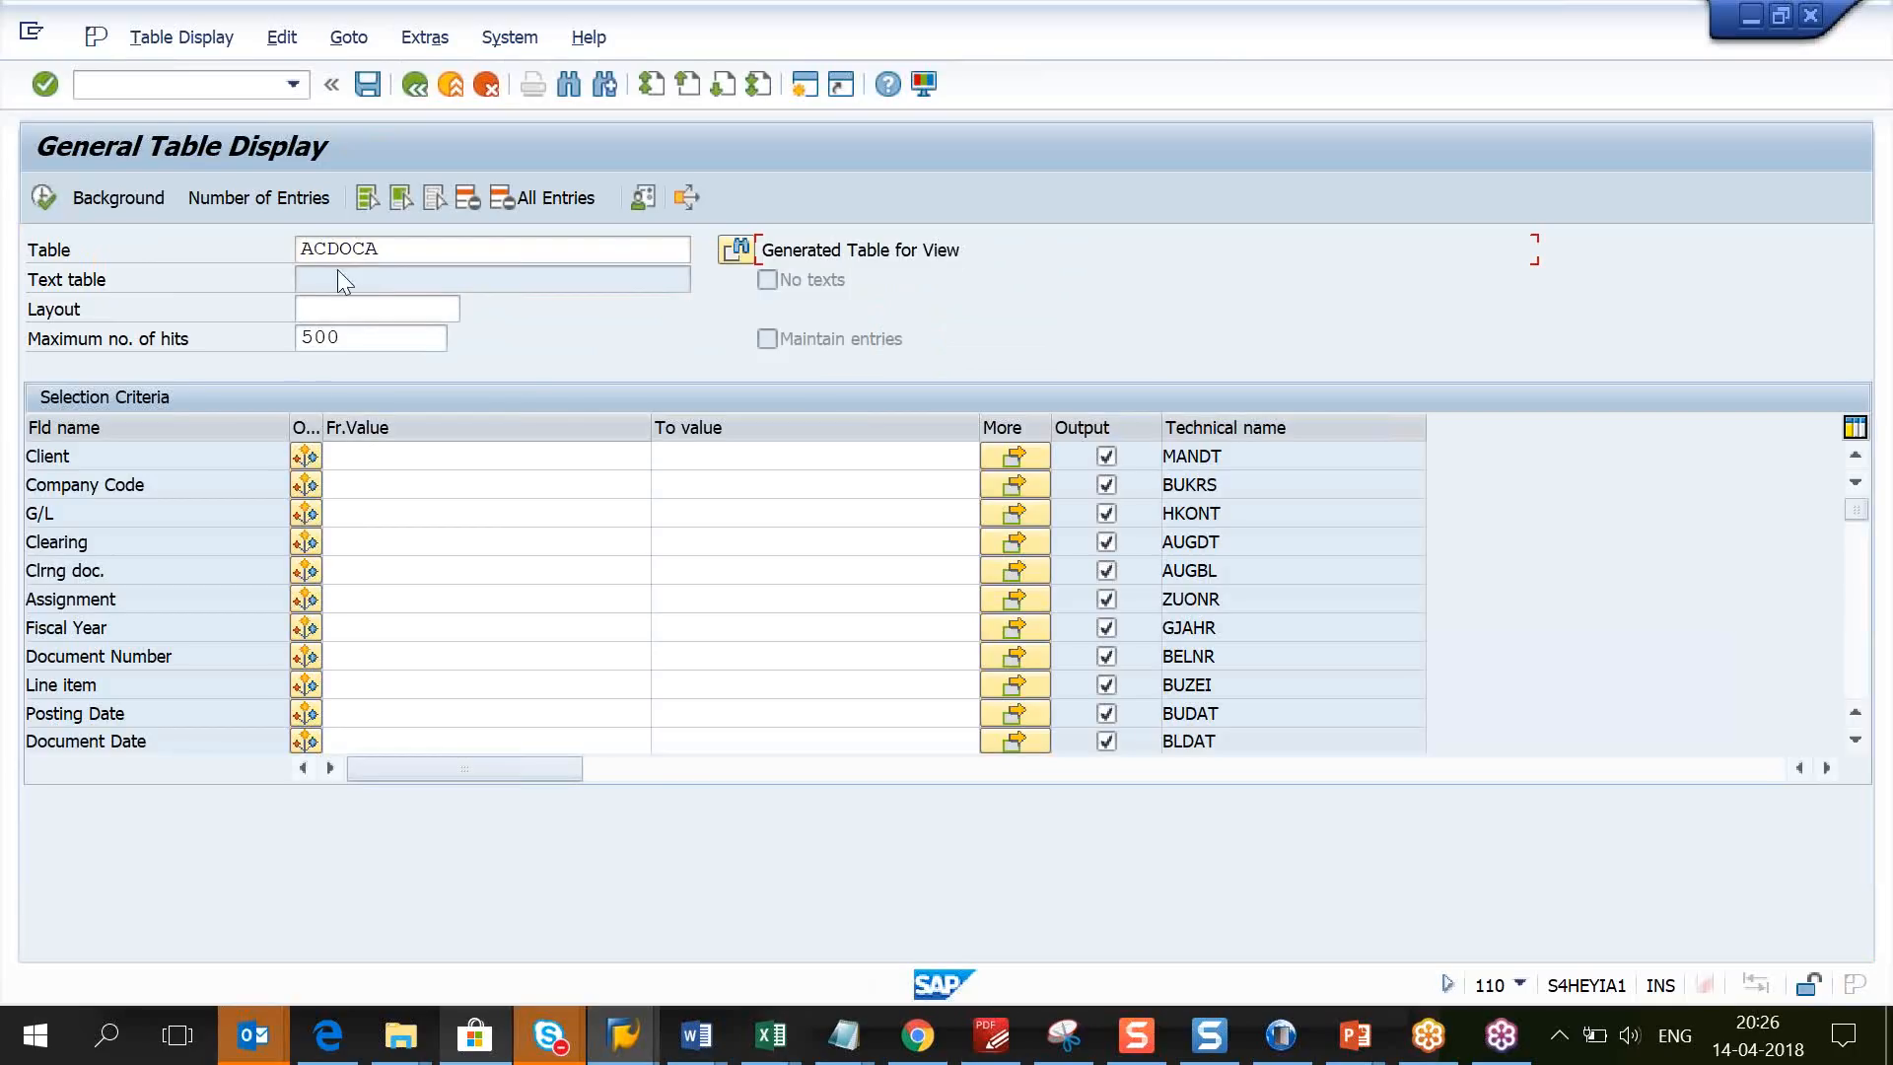
click(399, 258)
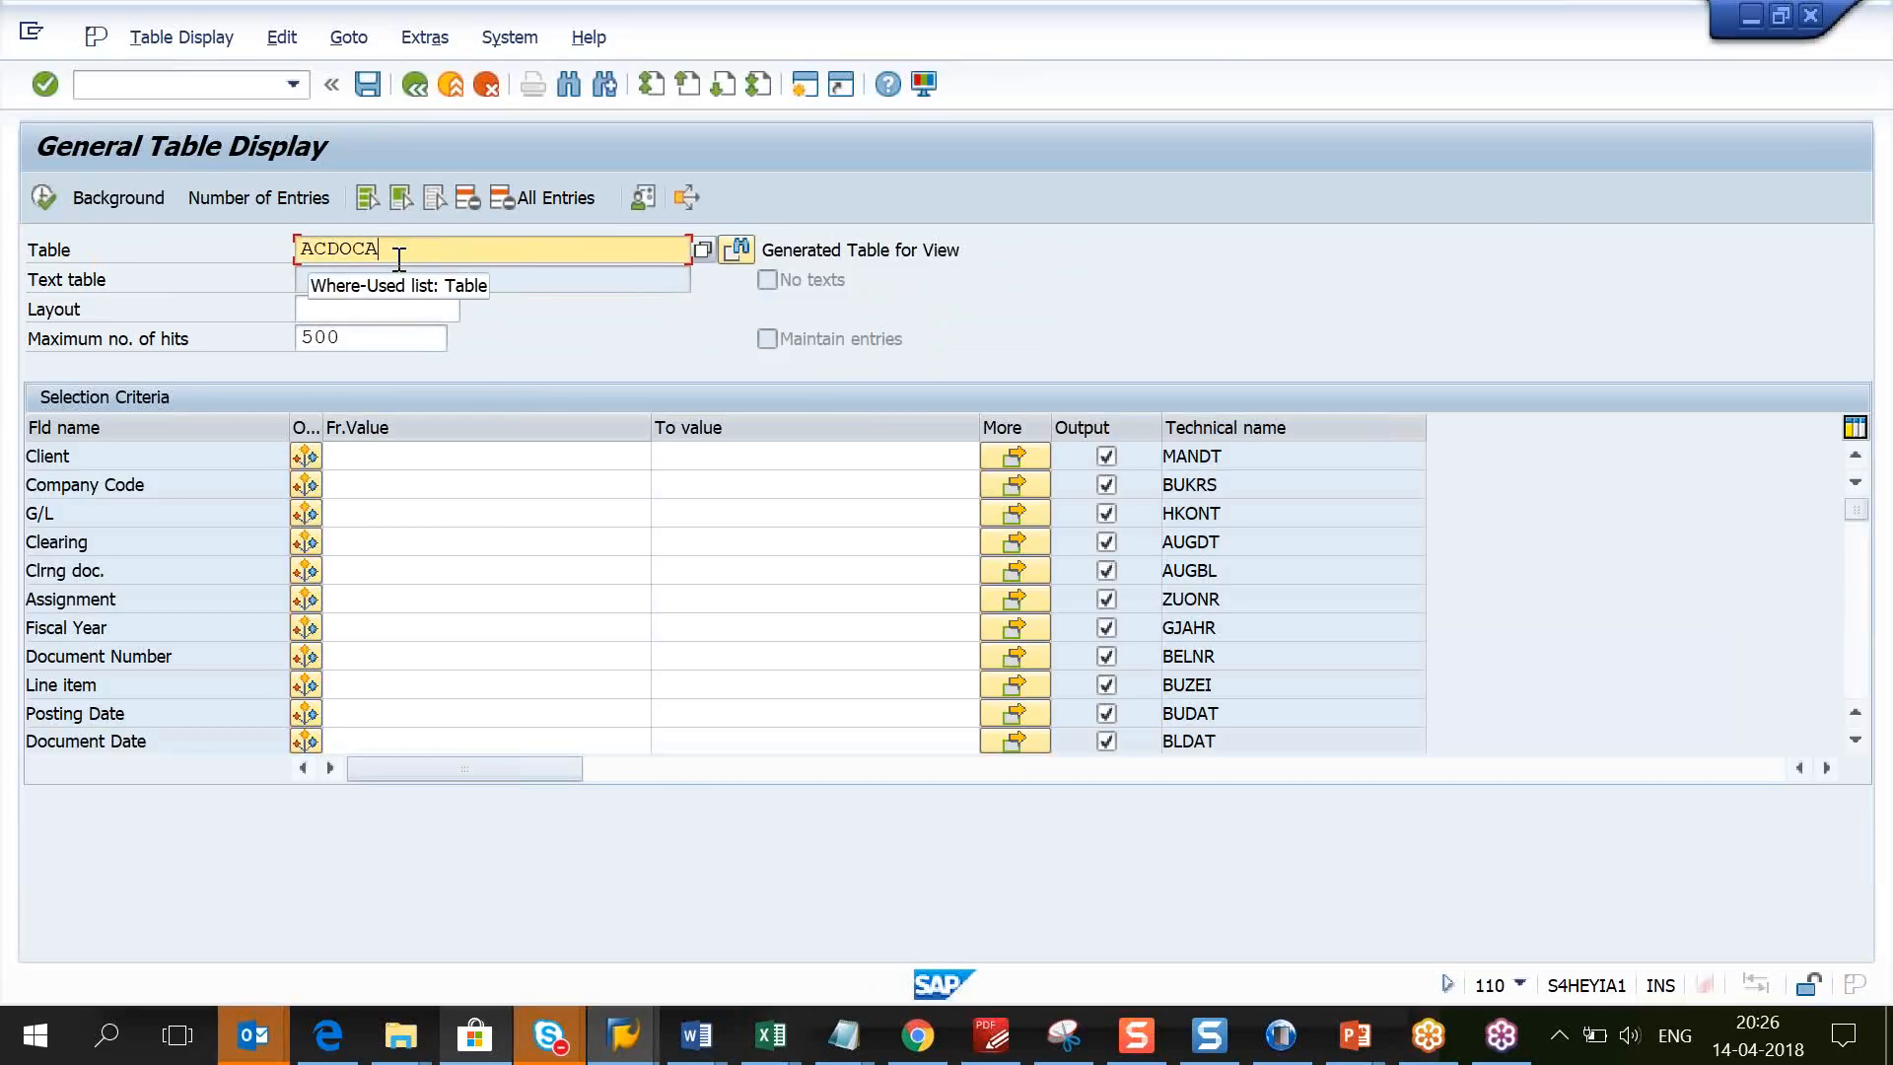
double_click(399, 258)
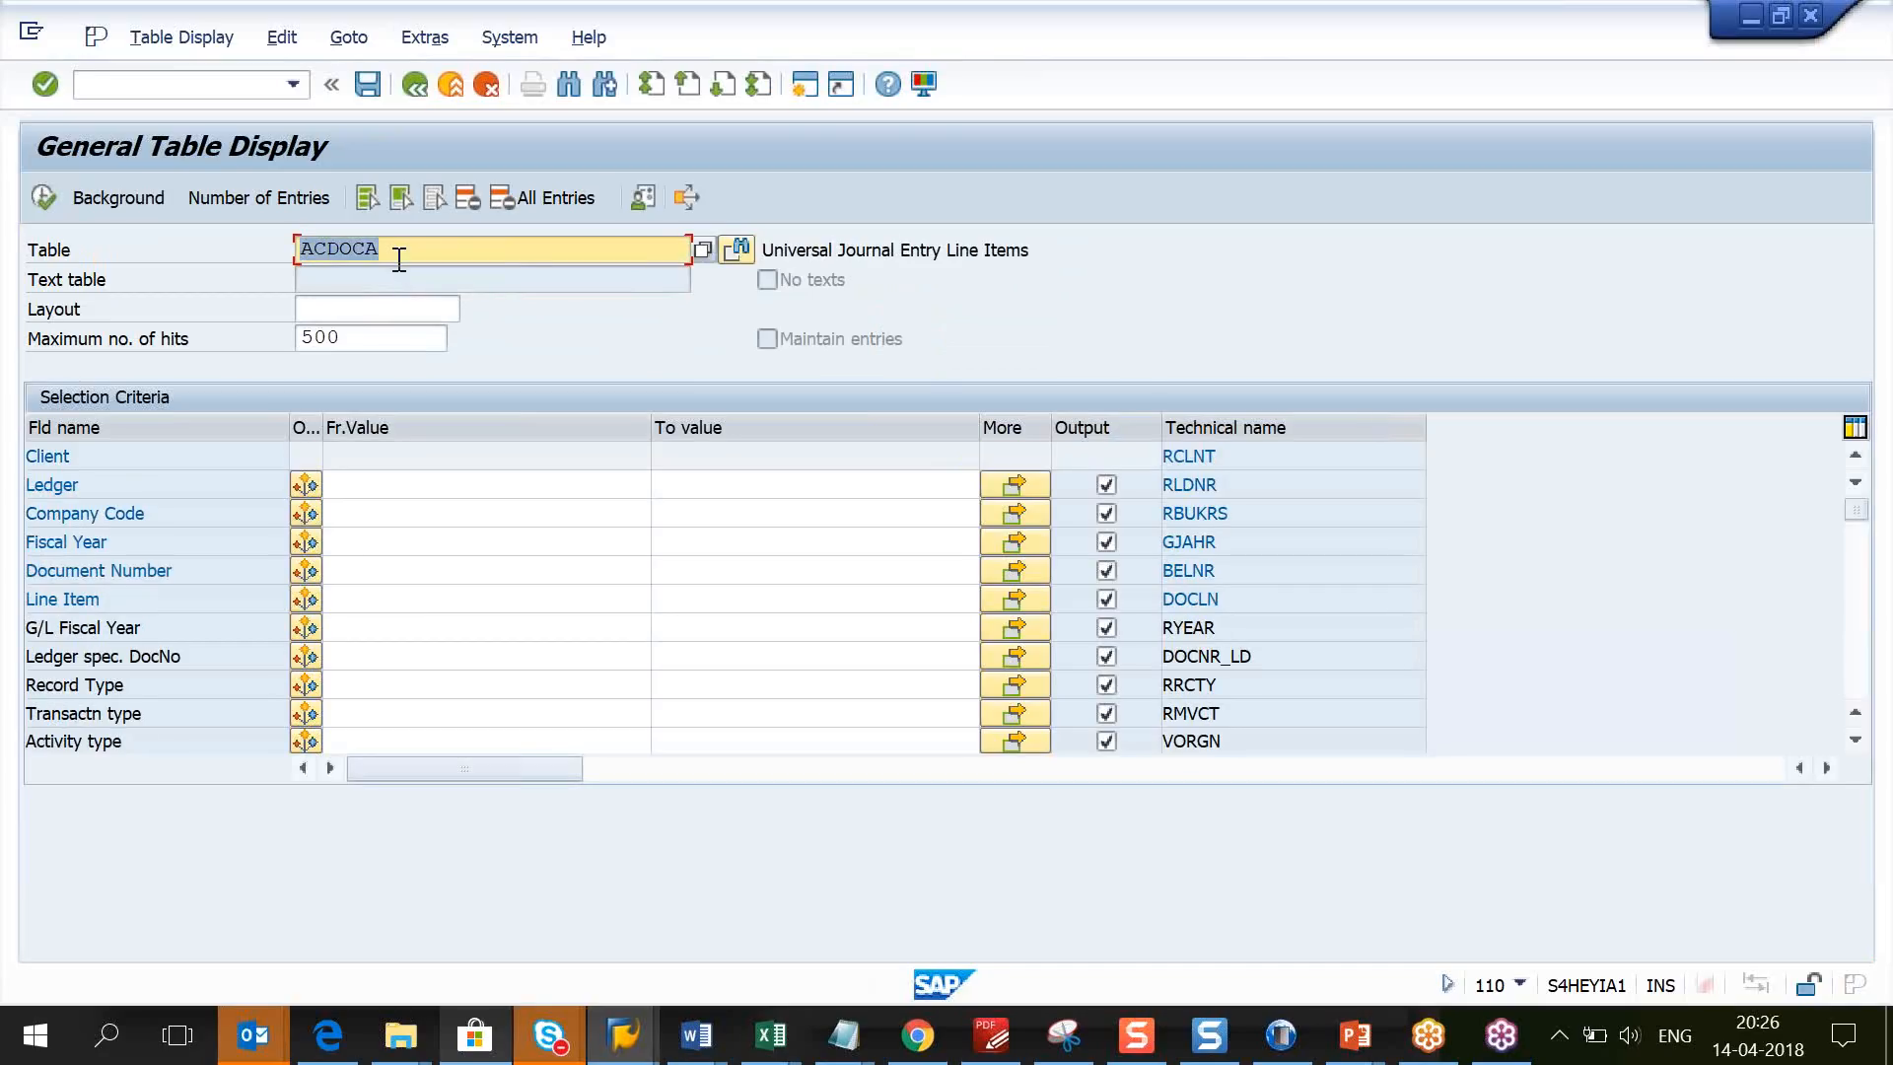
click(802, 251)
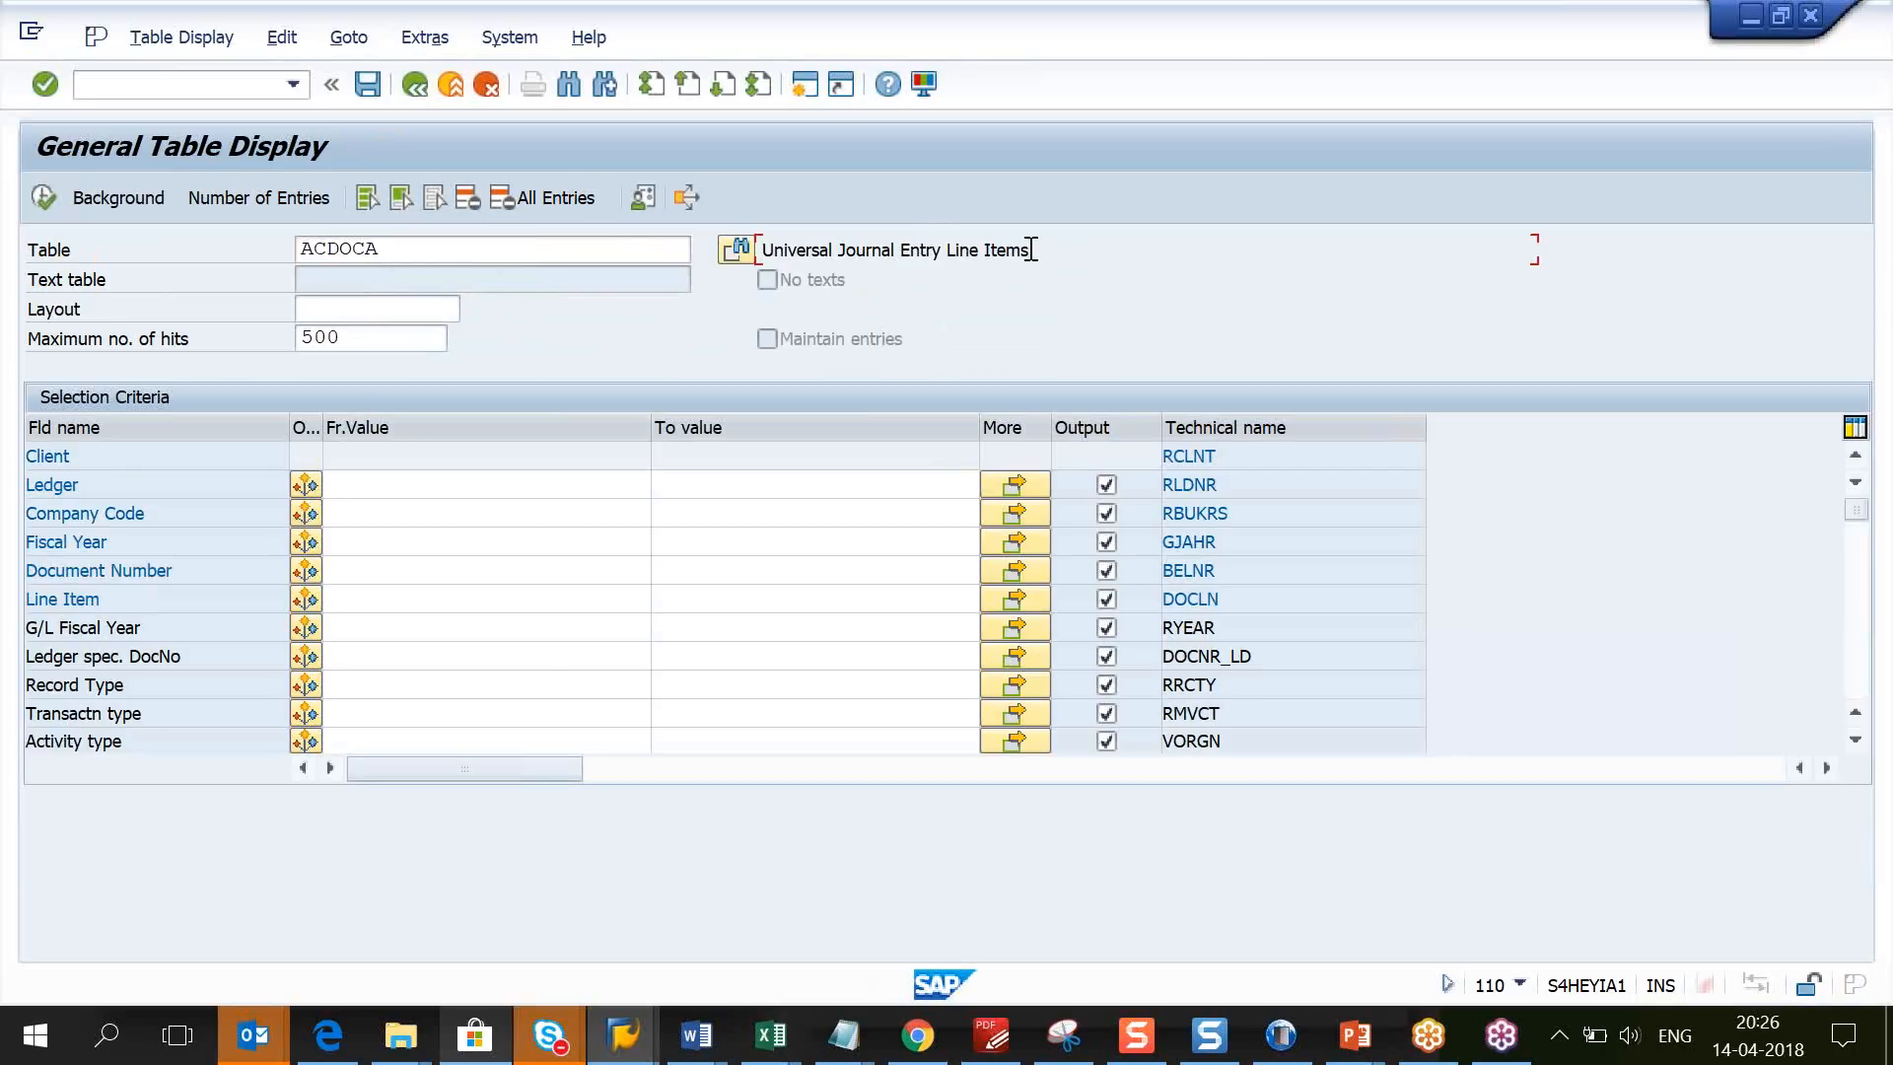
click(479, 253)
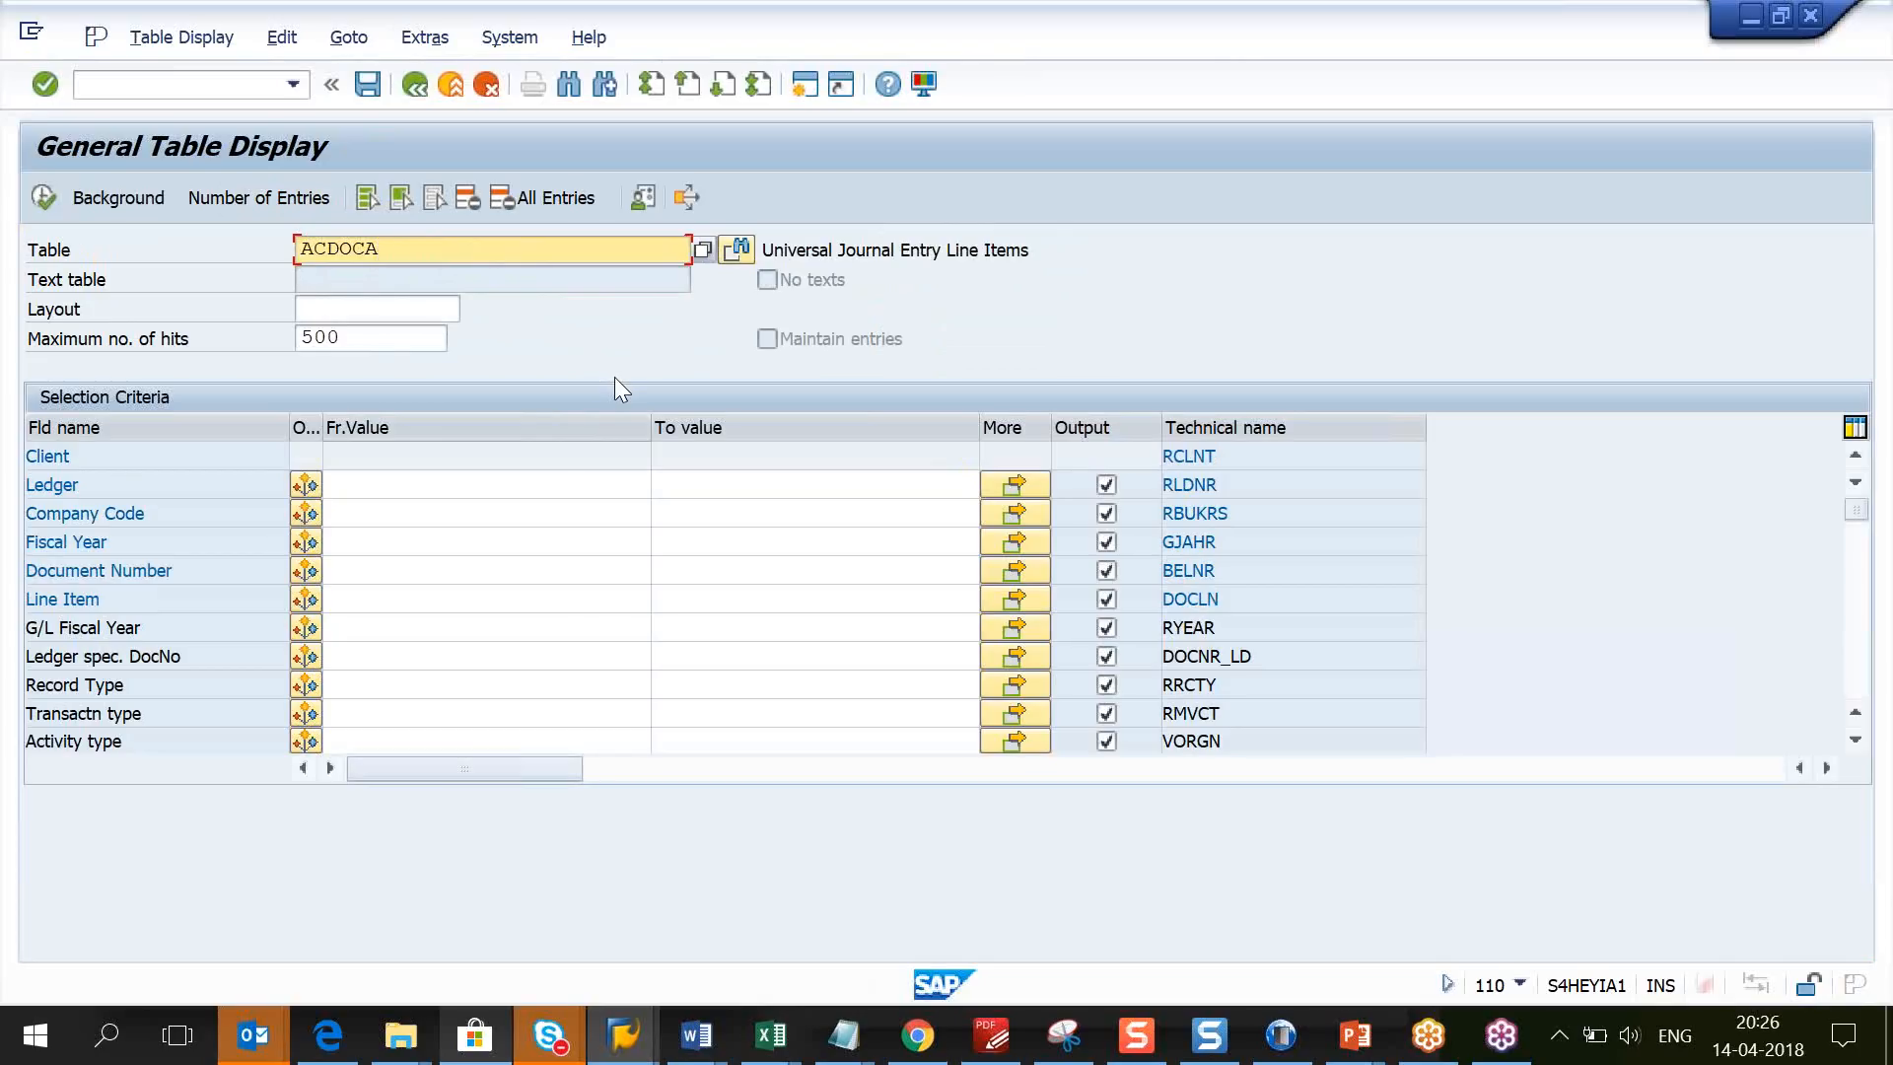
drag(303, 249, 398, 249)
click(398, 250)
Step: Switch to Excel 2013 with a new blank workbook and maximize its window
right_click(772, 1037)
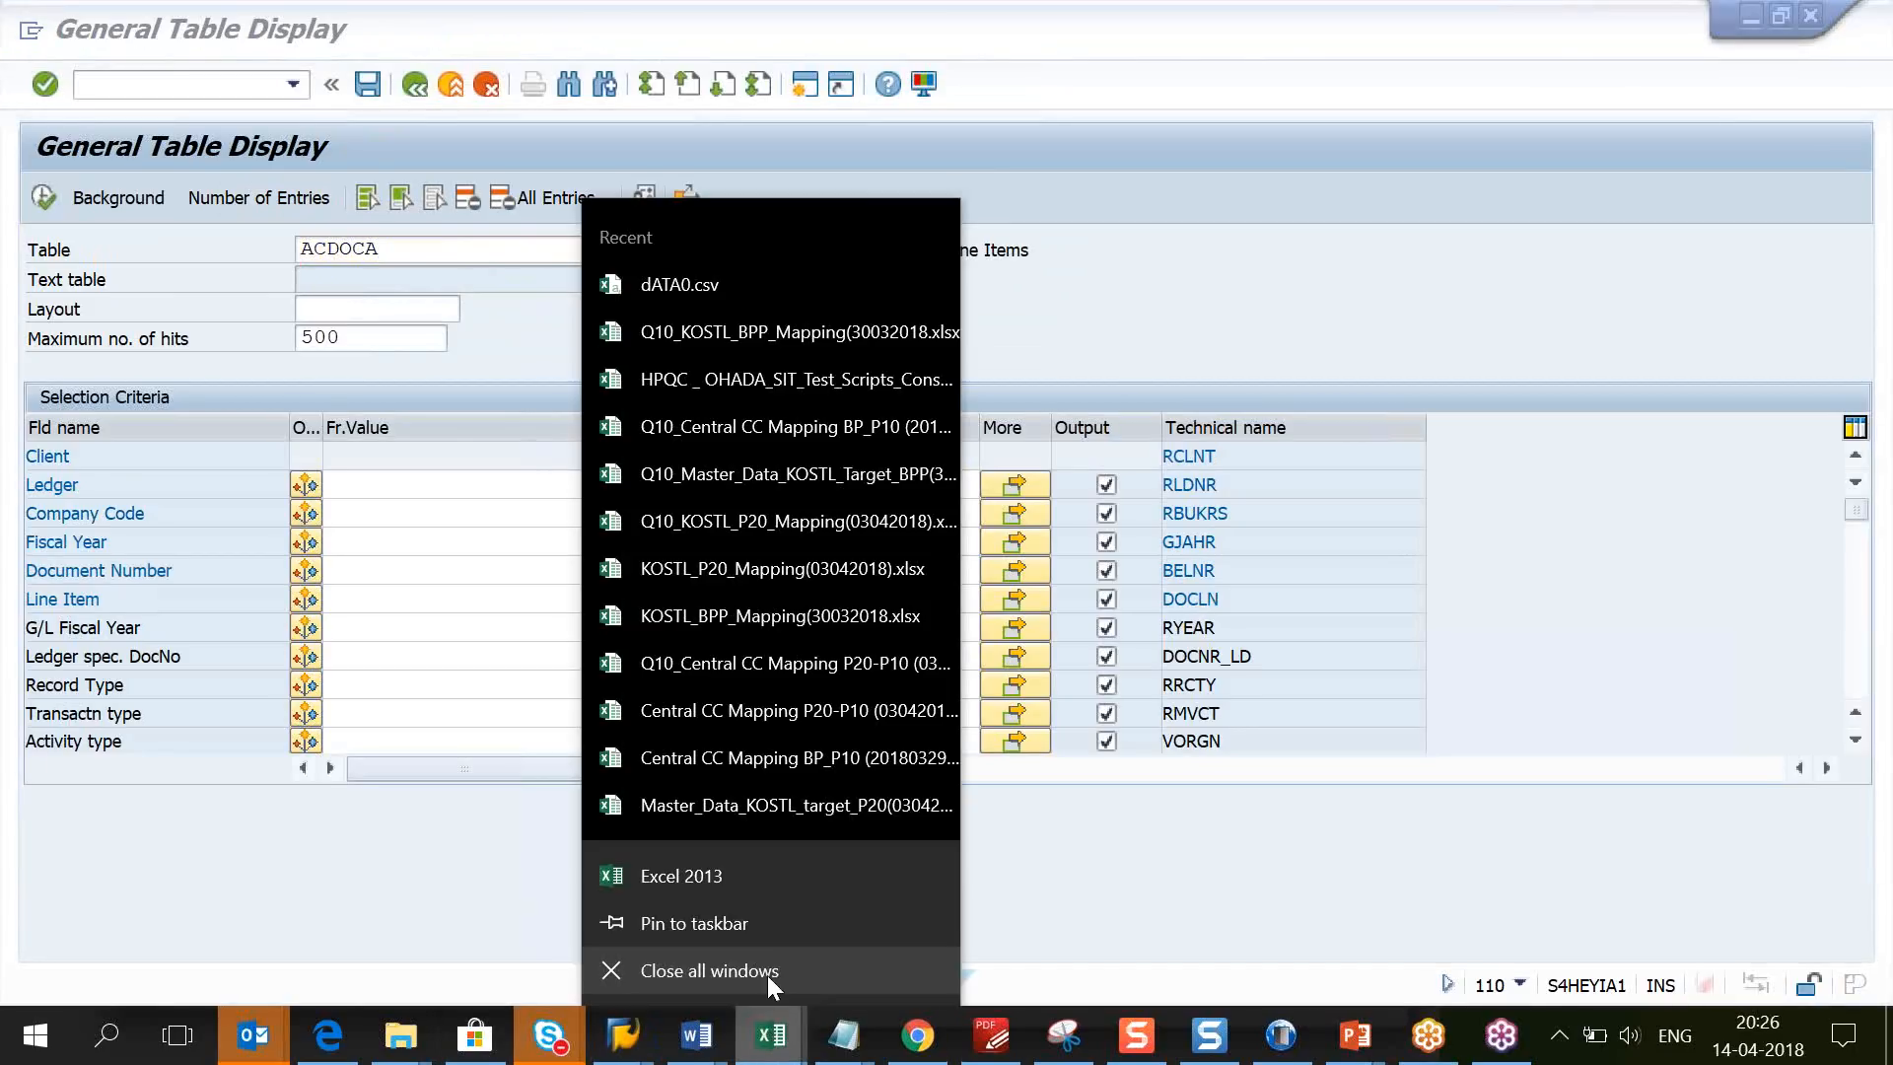
click(718, 874)
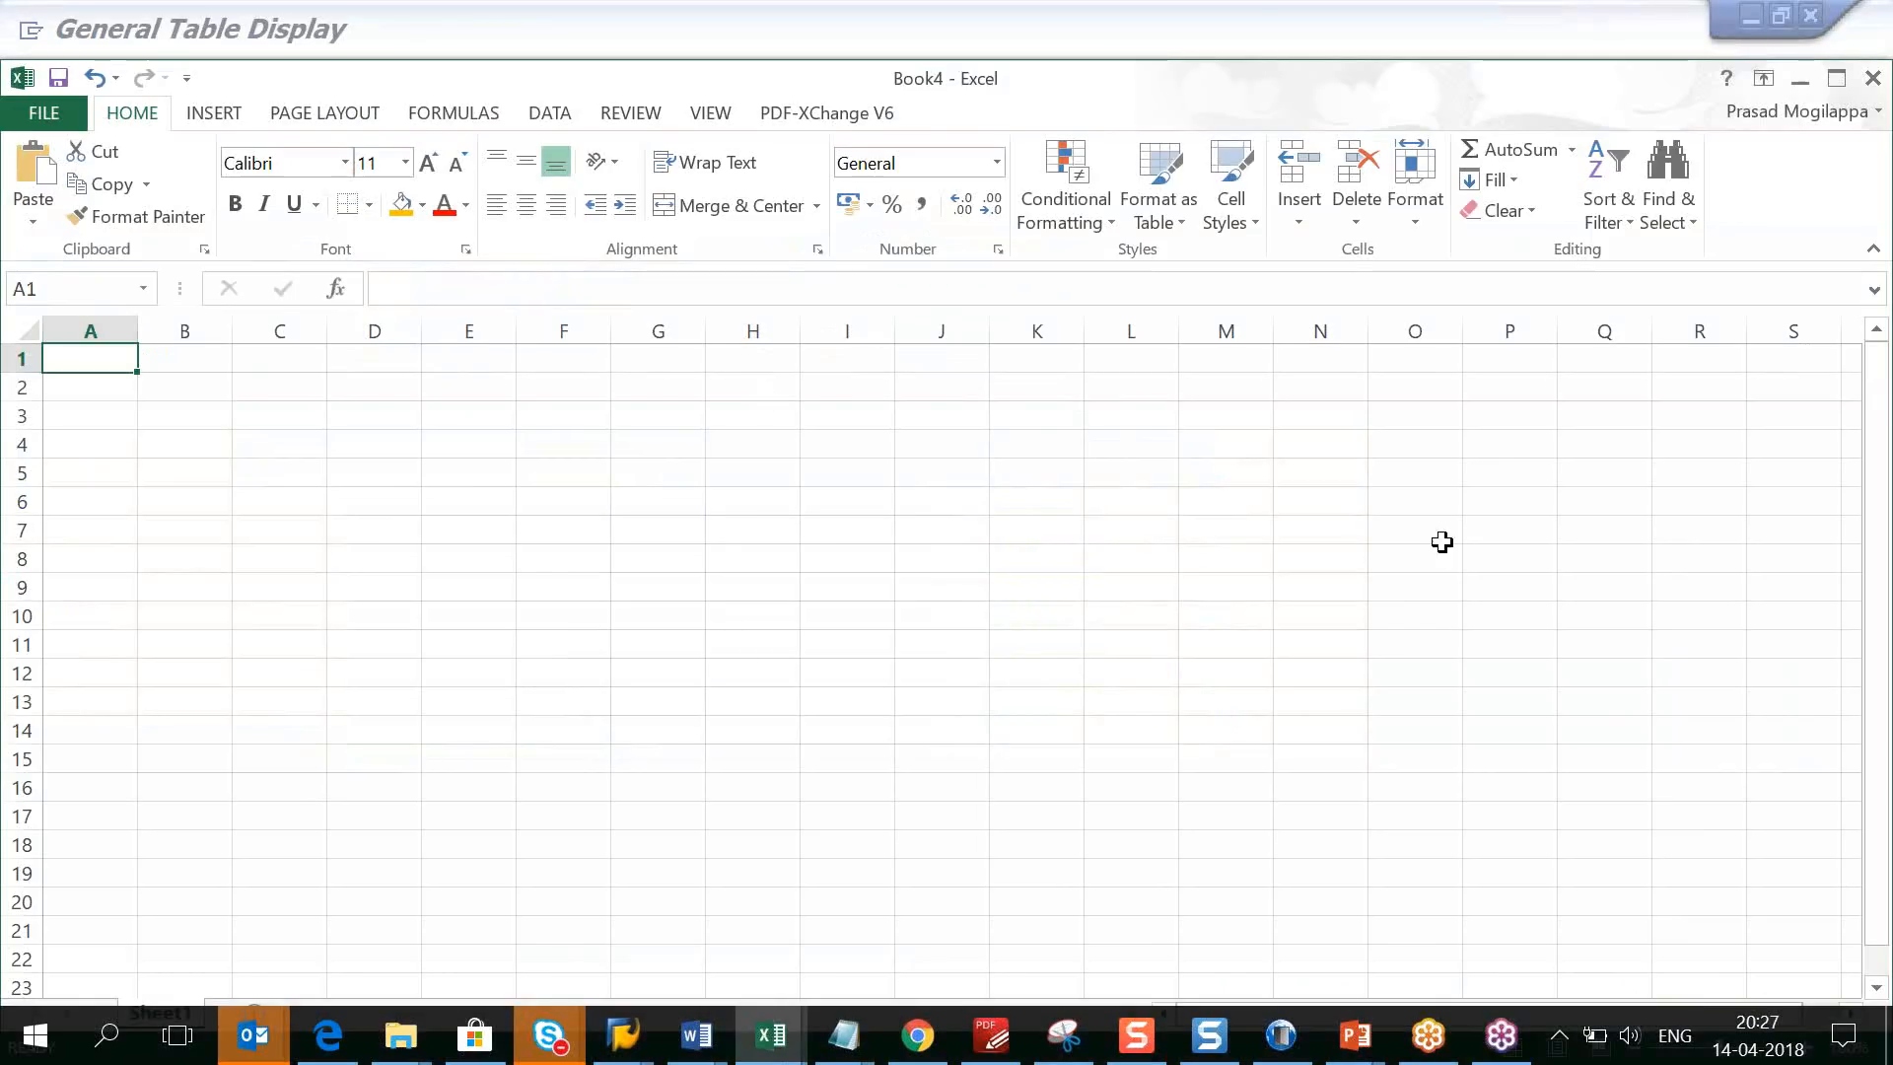
click(1836, 78)
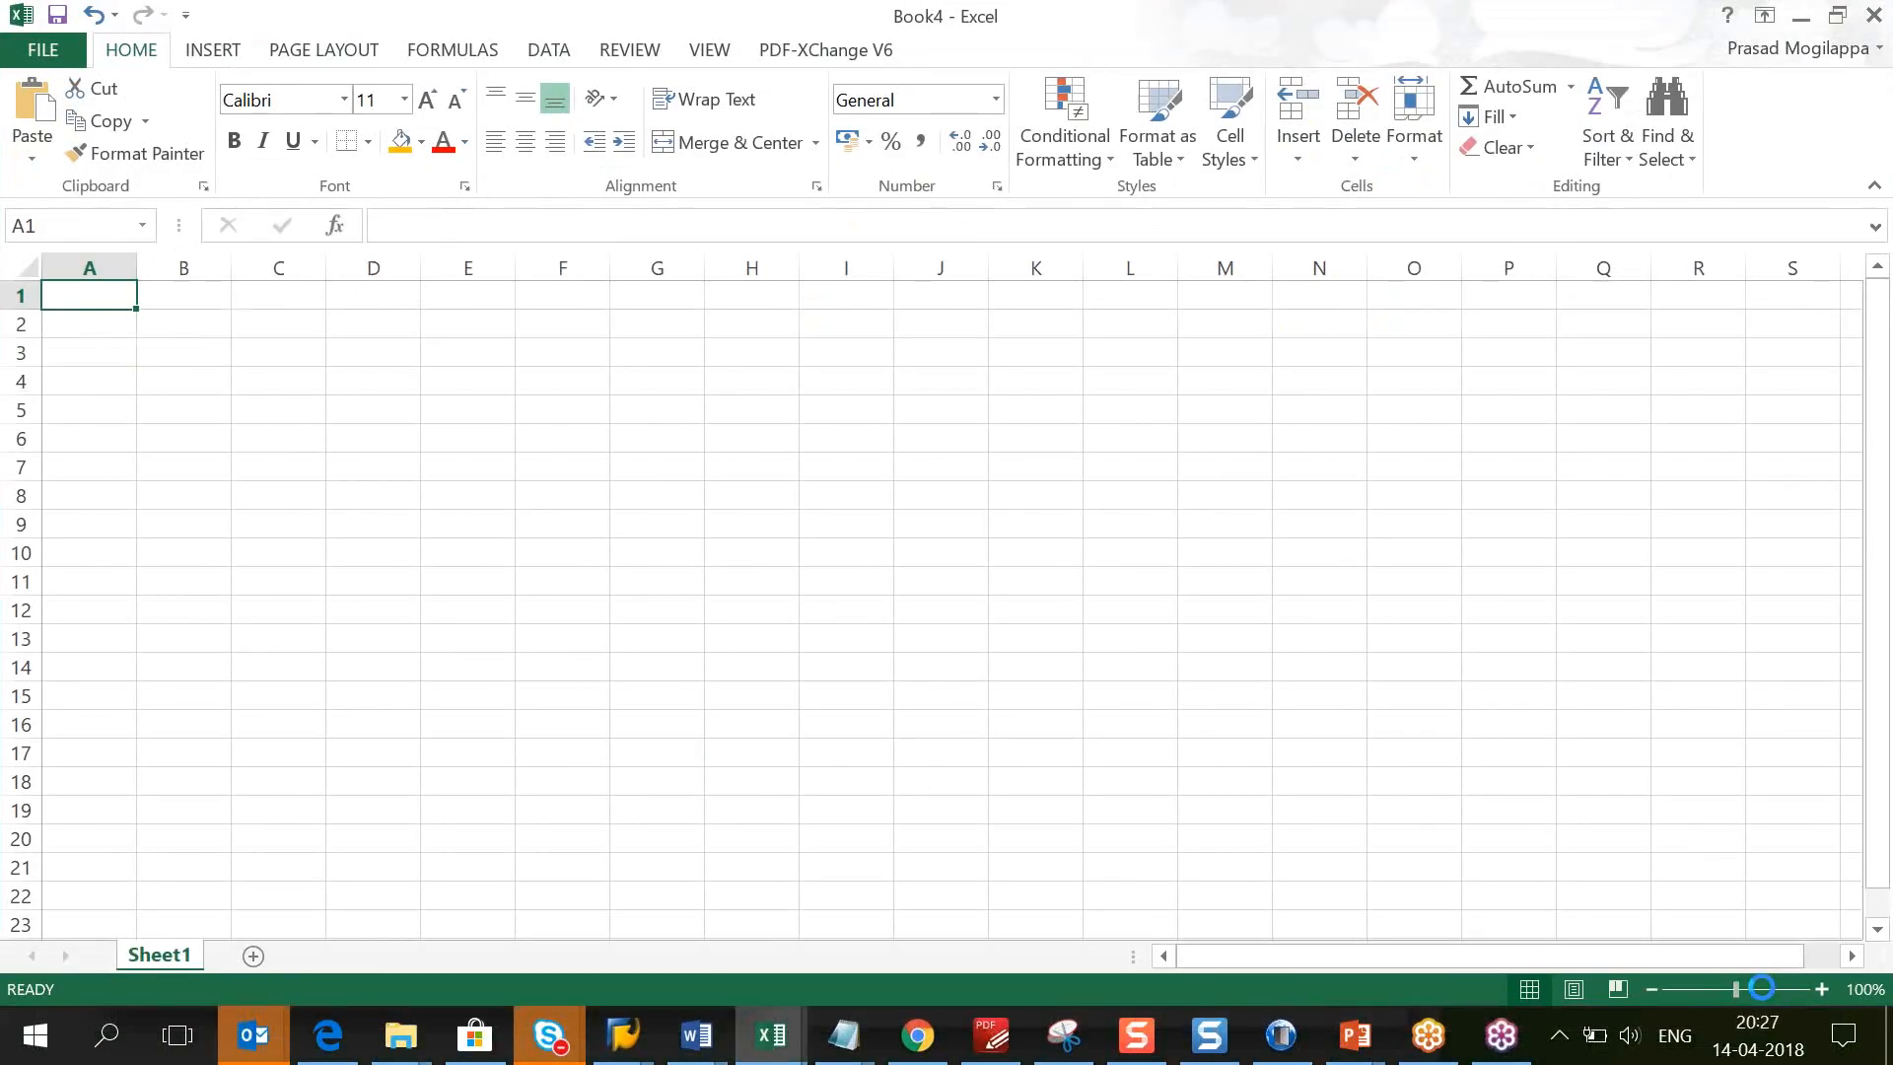
click(1762, 986)
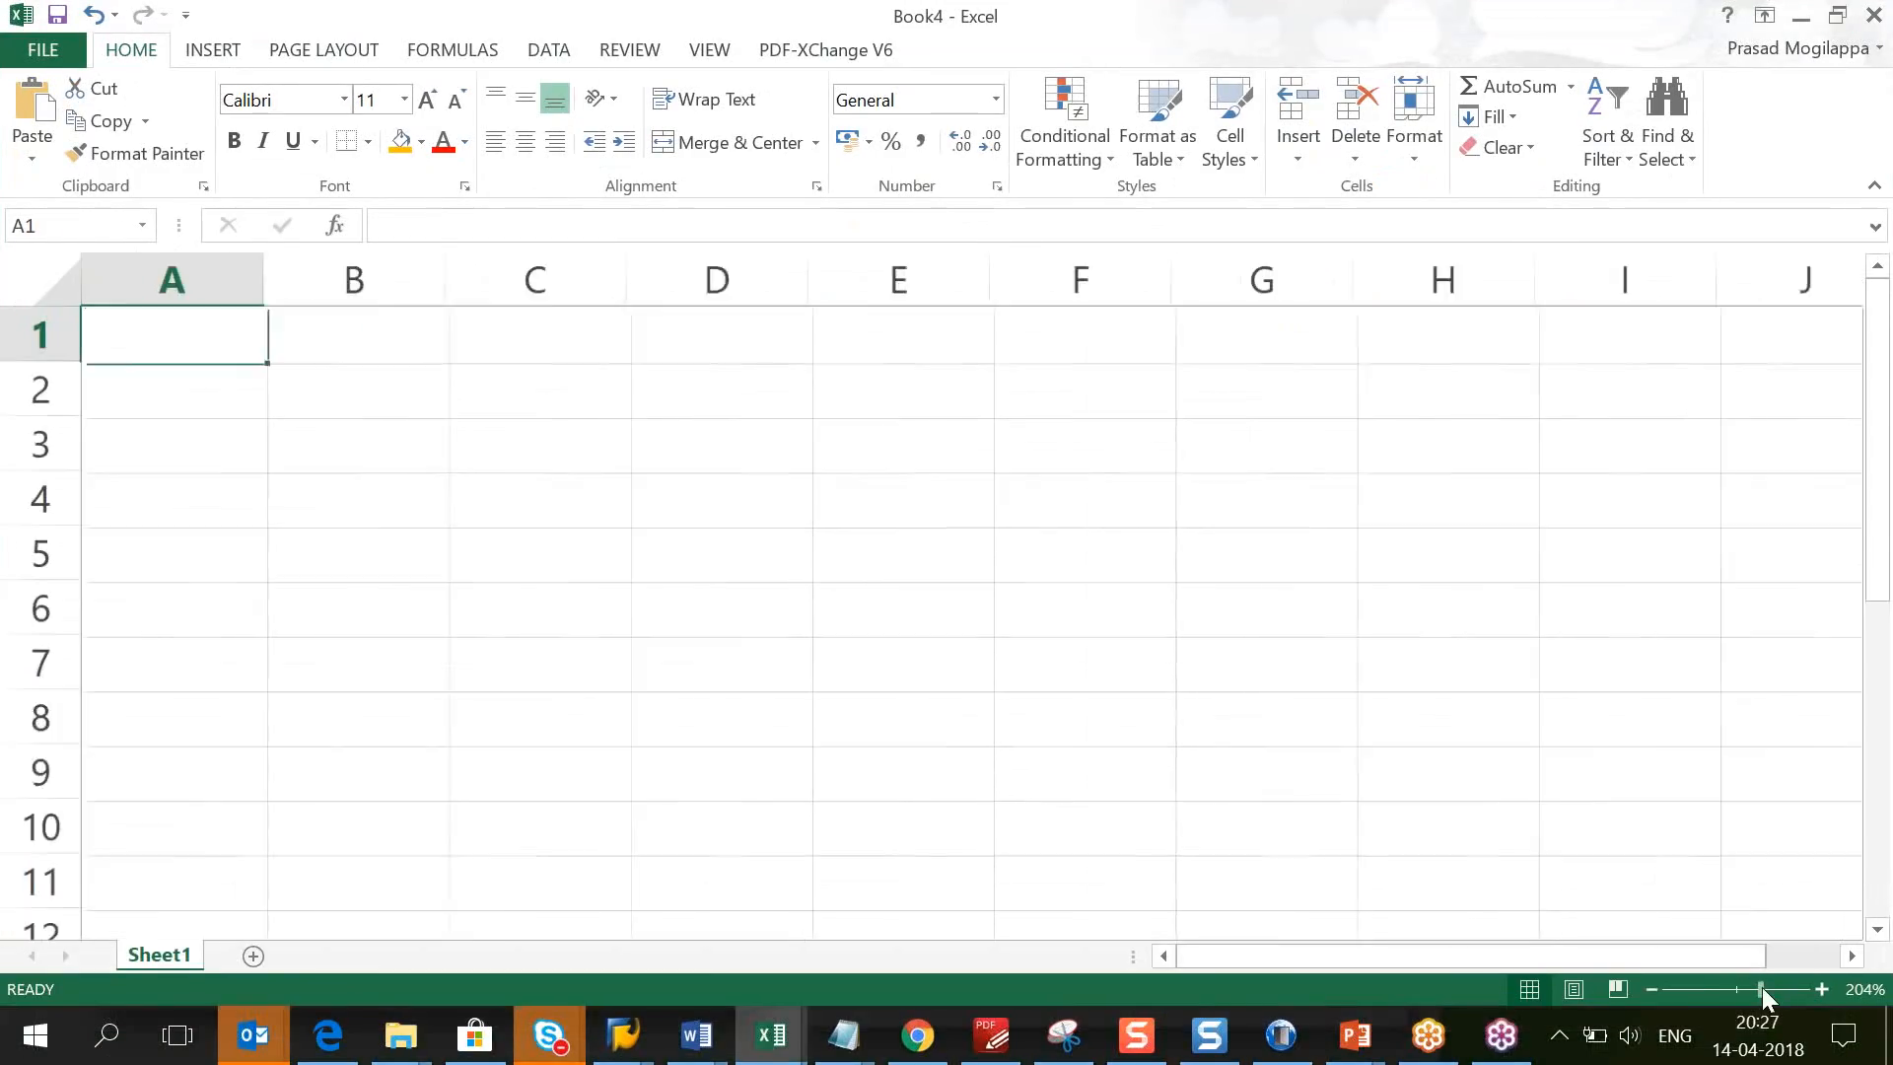
Step: Enter "Table structure changes" in B3 and "single data food print" in B5, widening column B to fit the text
click(408, 477)
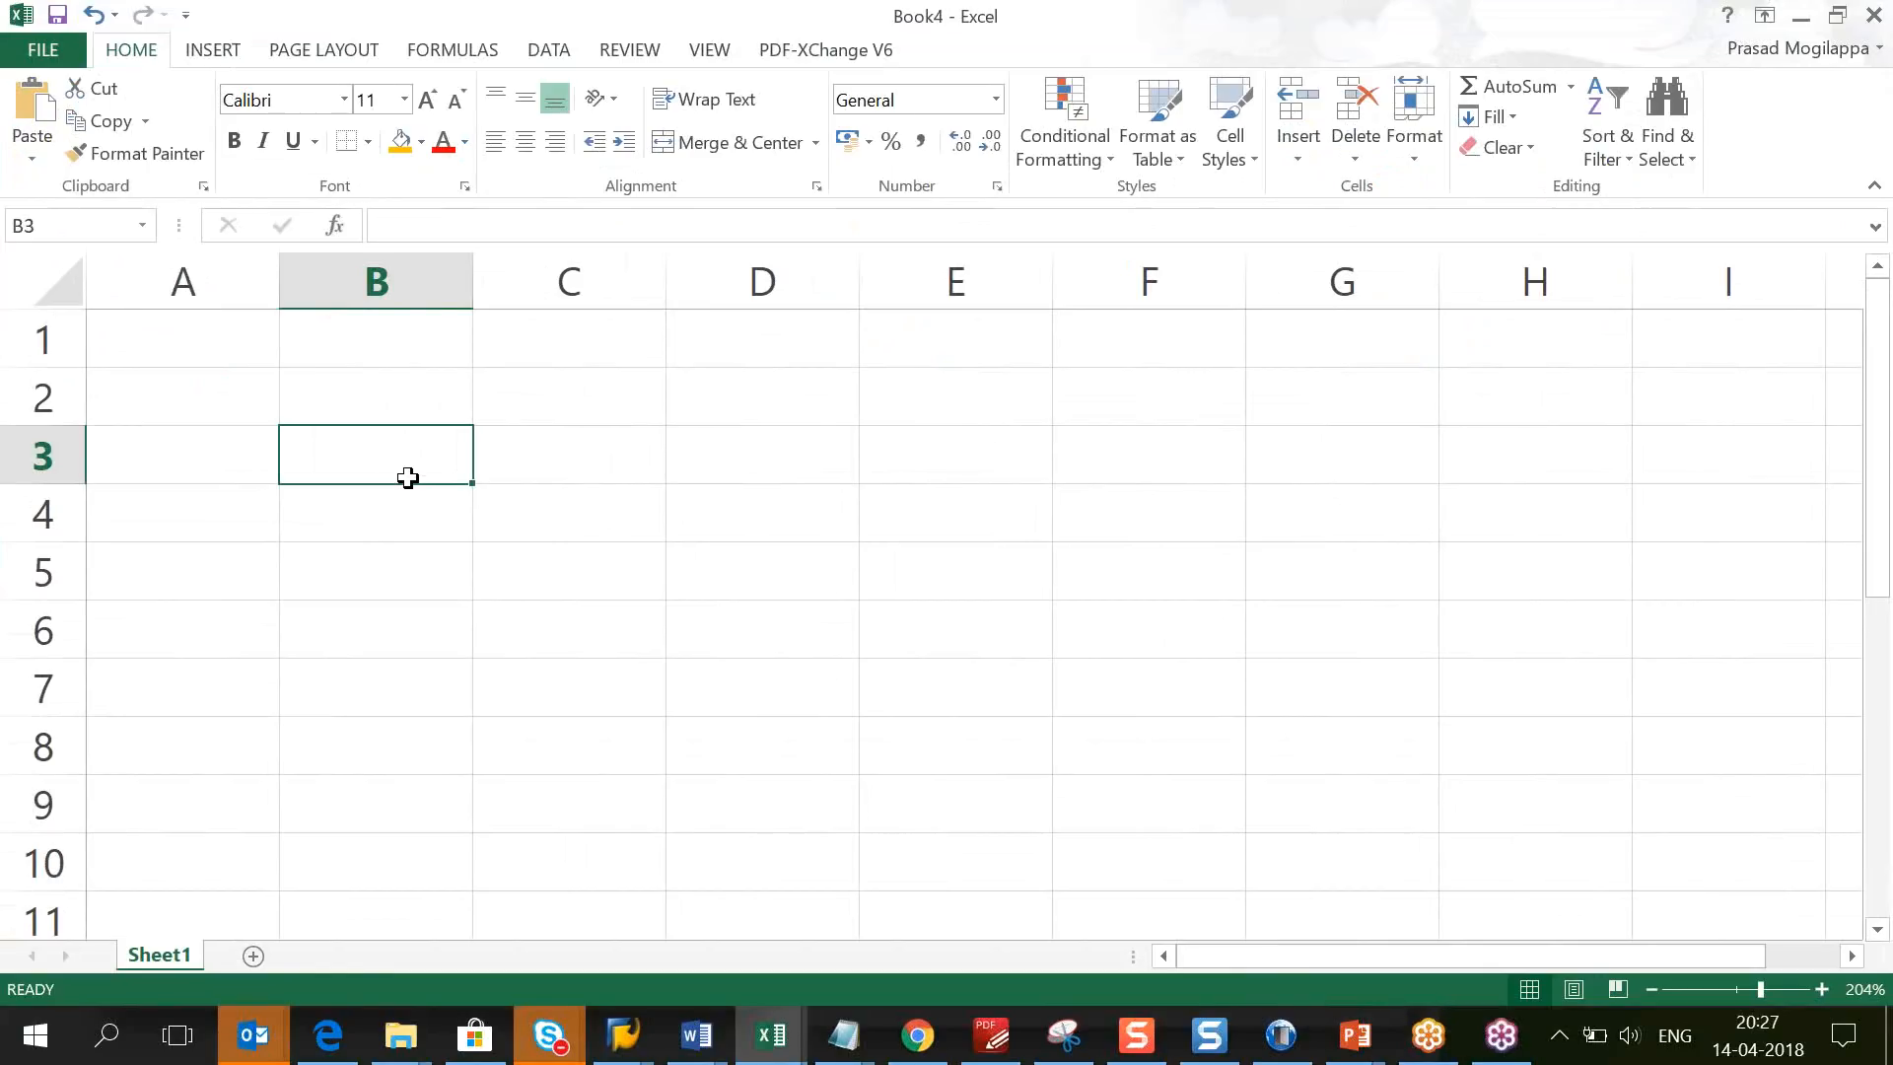
text(Table str)
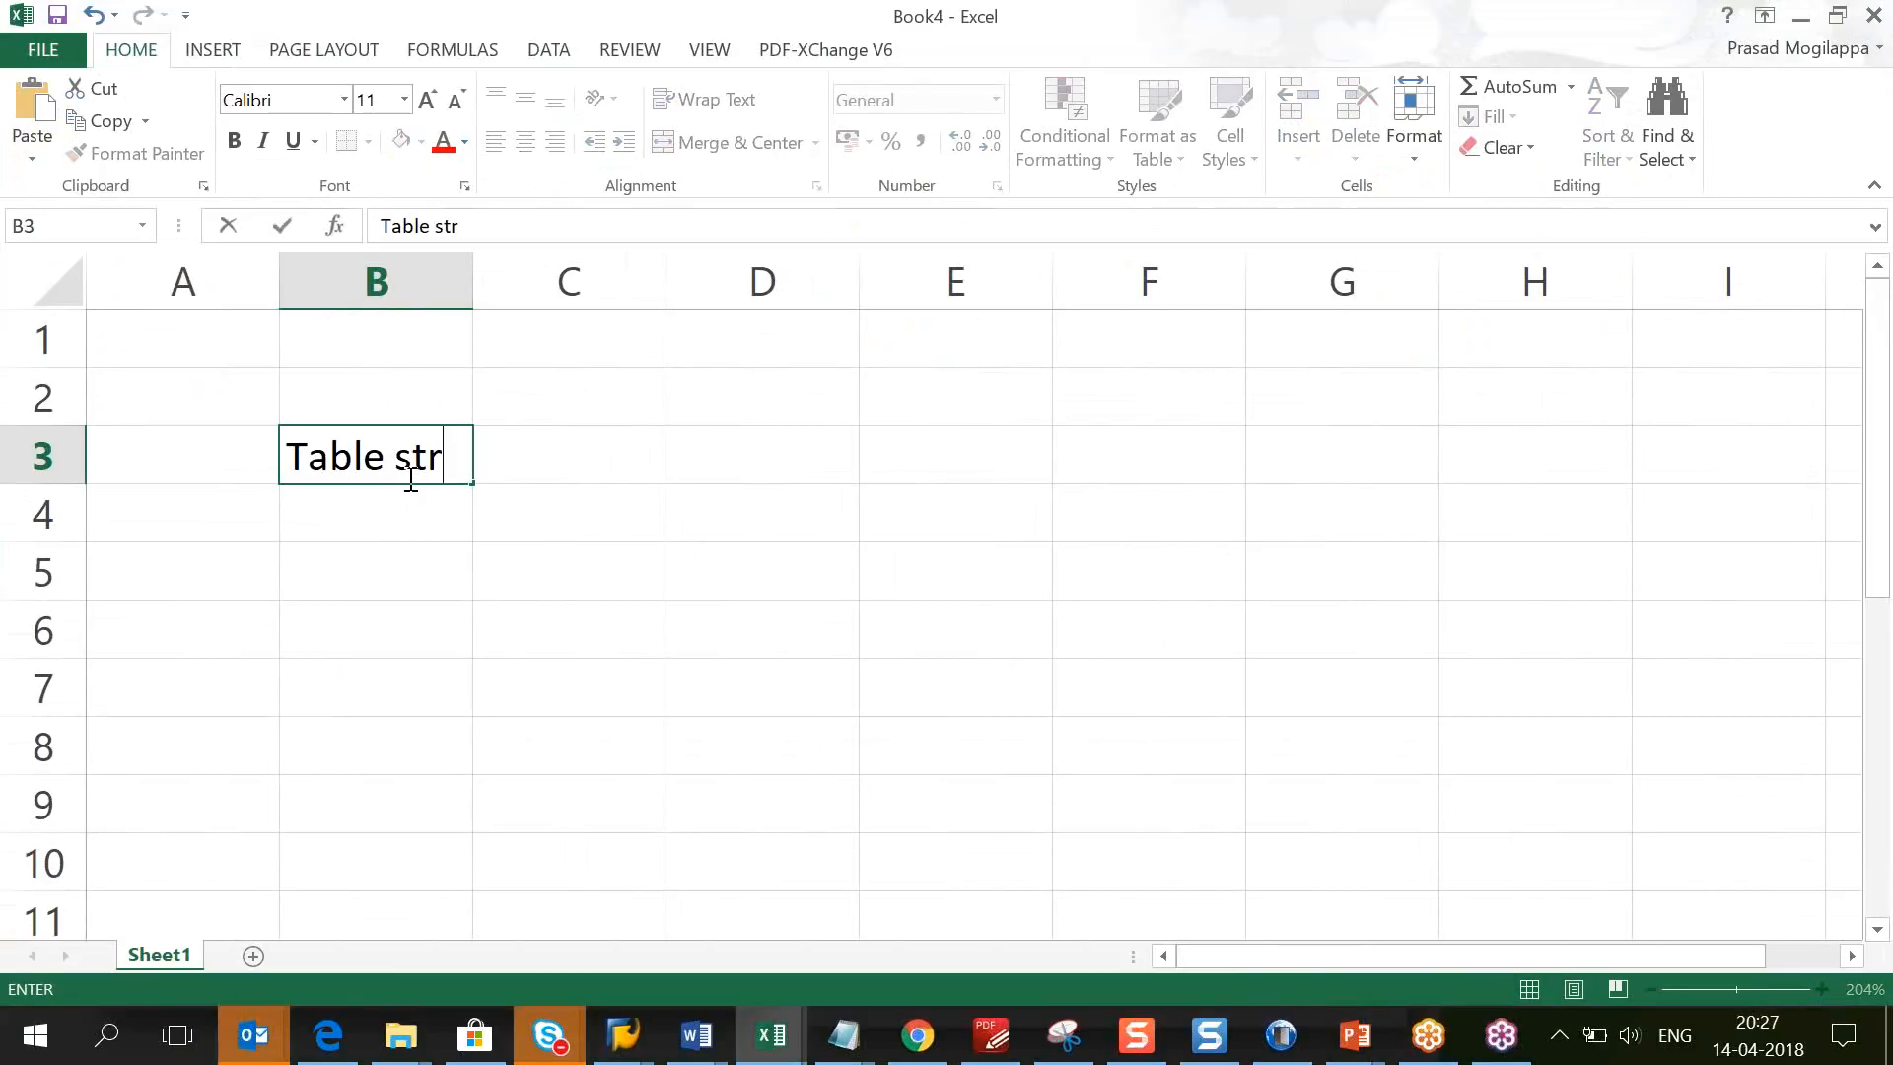
text(ucture changes)
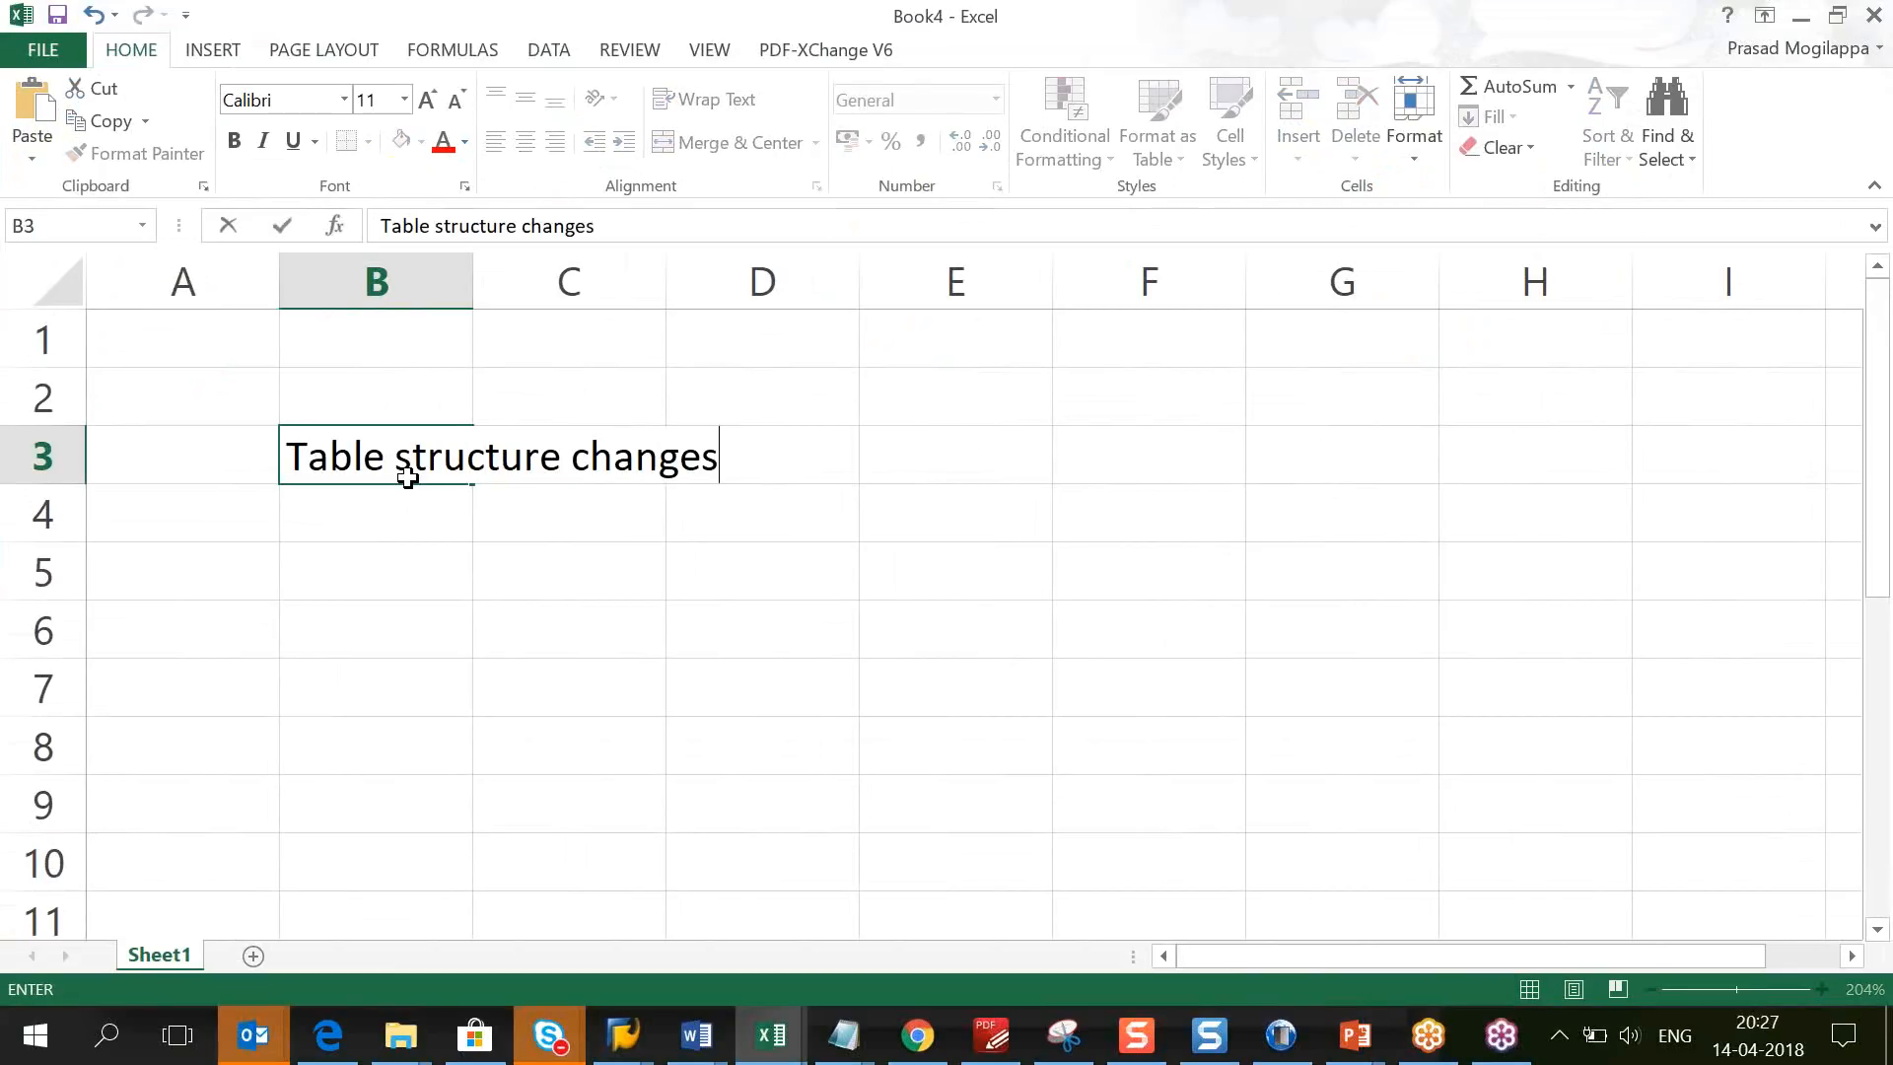
key(Return)
click(411, 571)
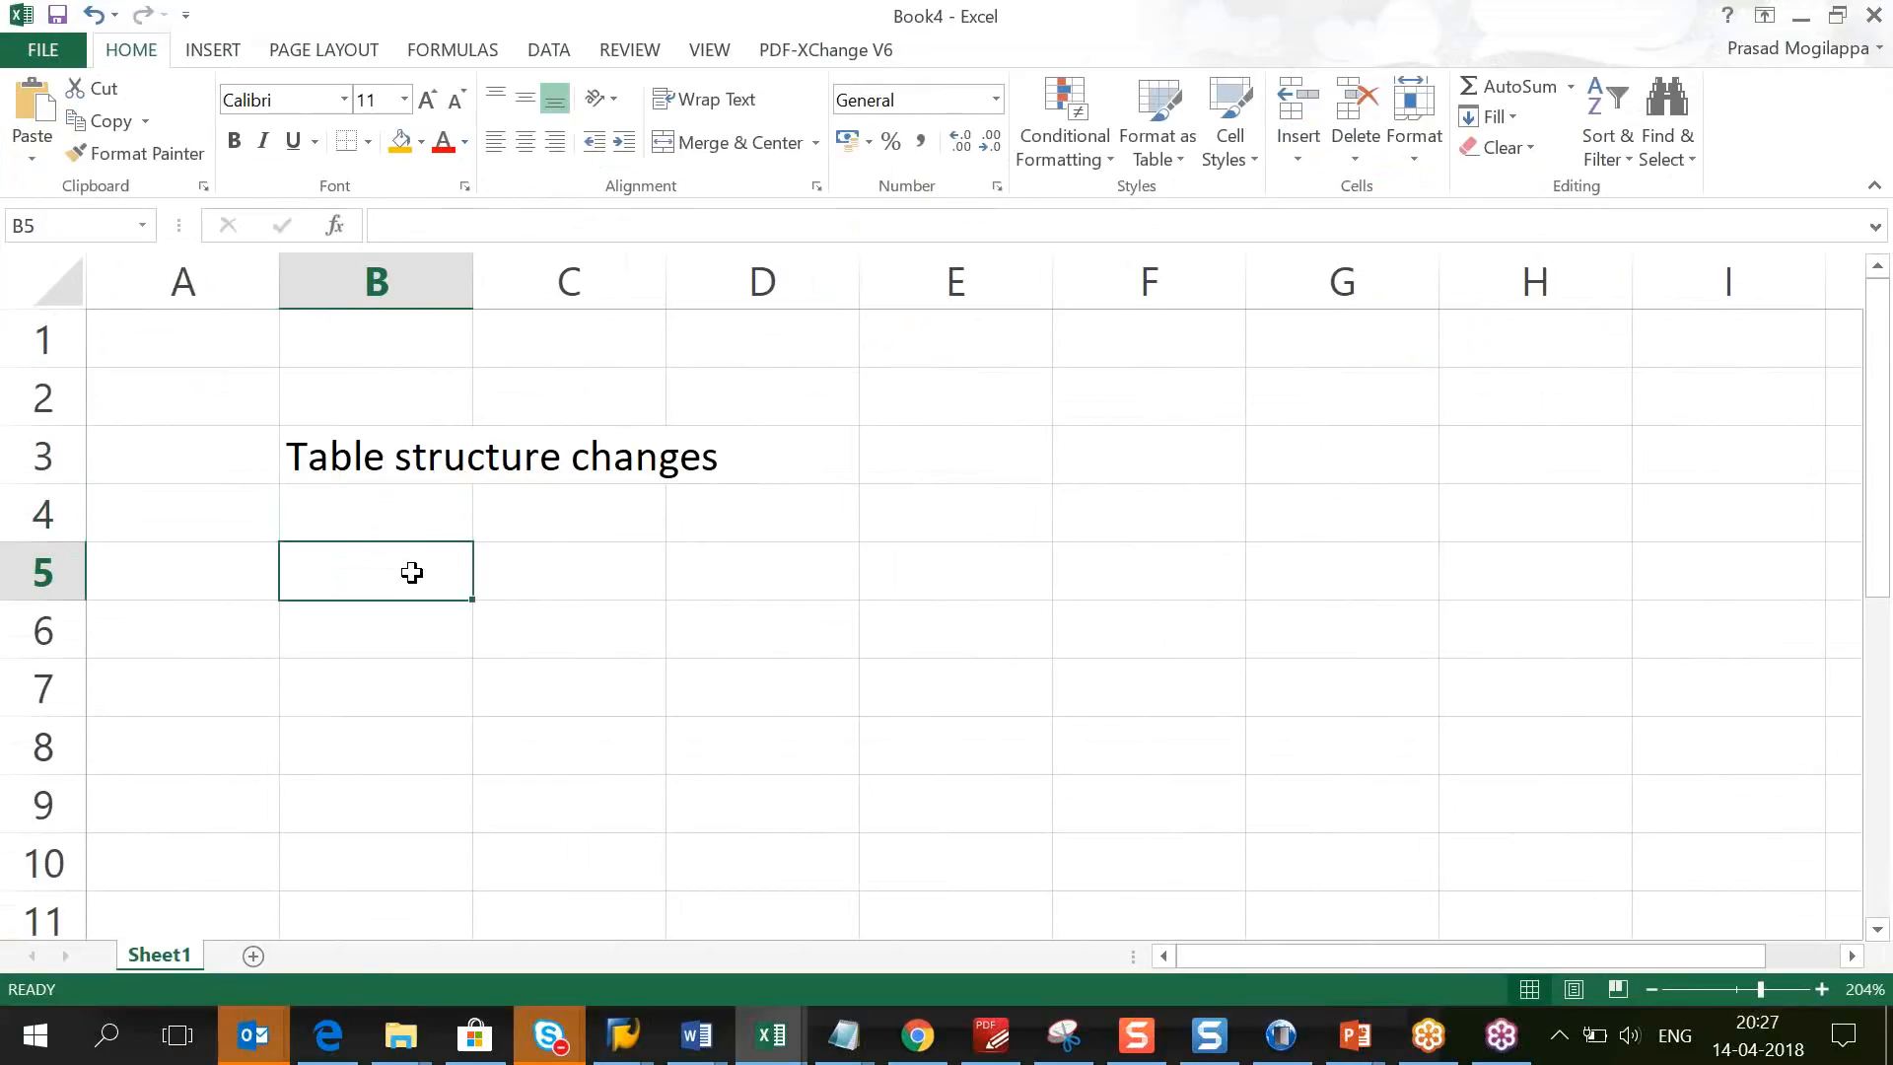
text(single data food print)
key(Tab)
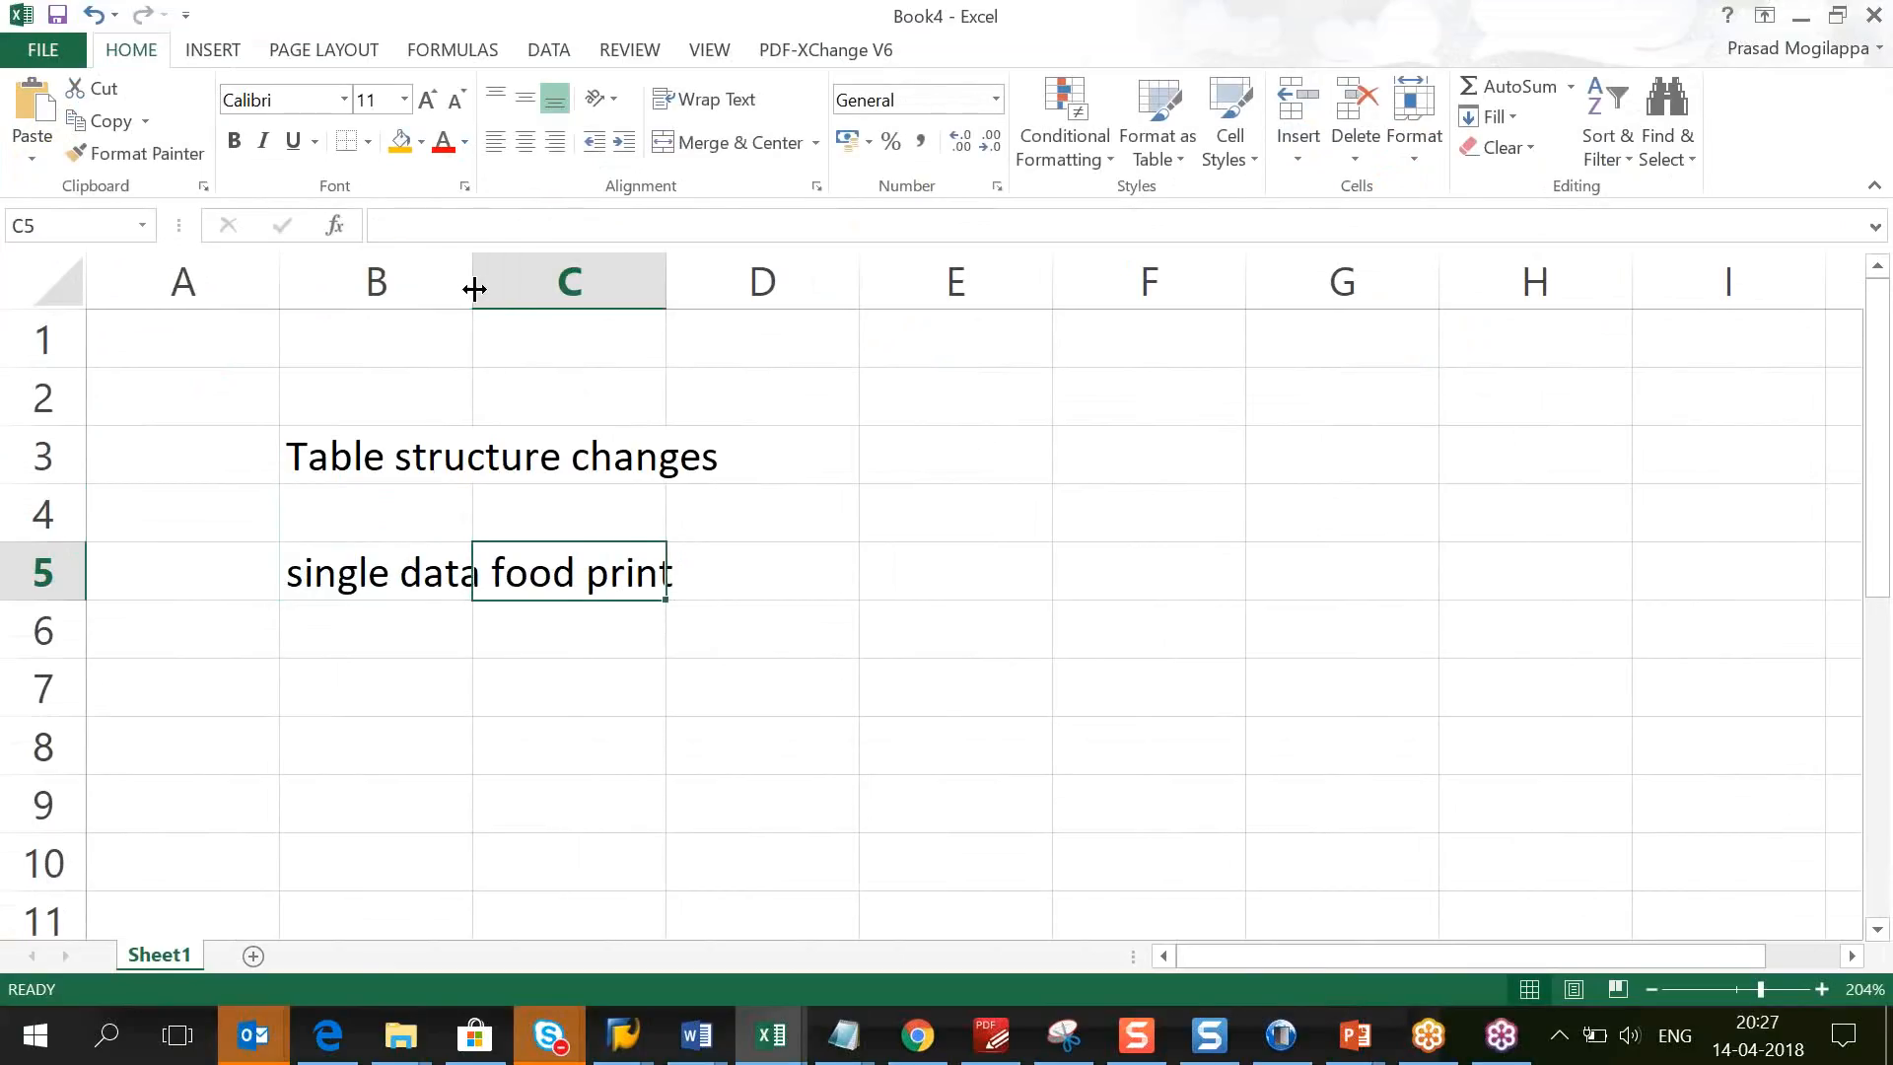
drag(473, 281, 726, 283)
Step: Enter the heading "invoice" in cell D3
click(1020, 471)
text(post)
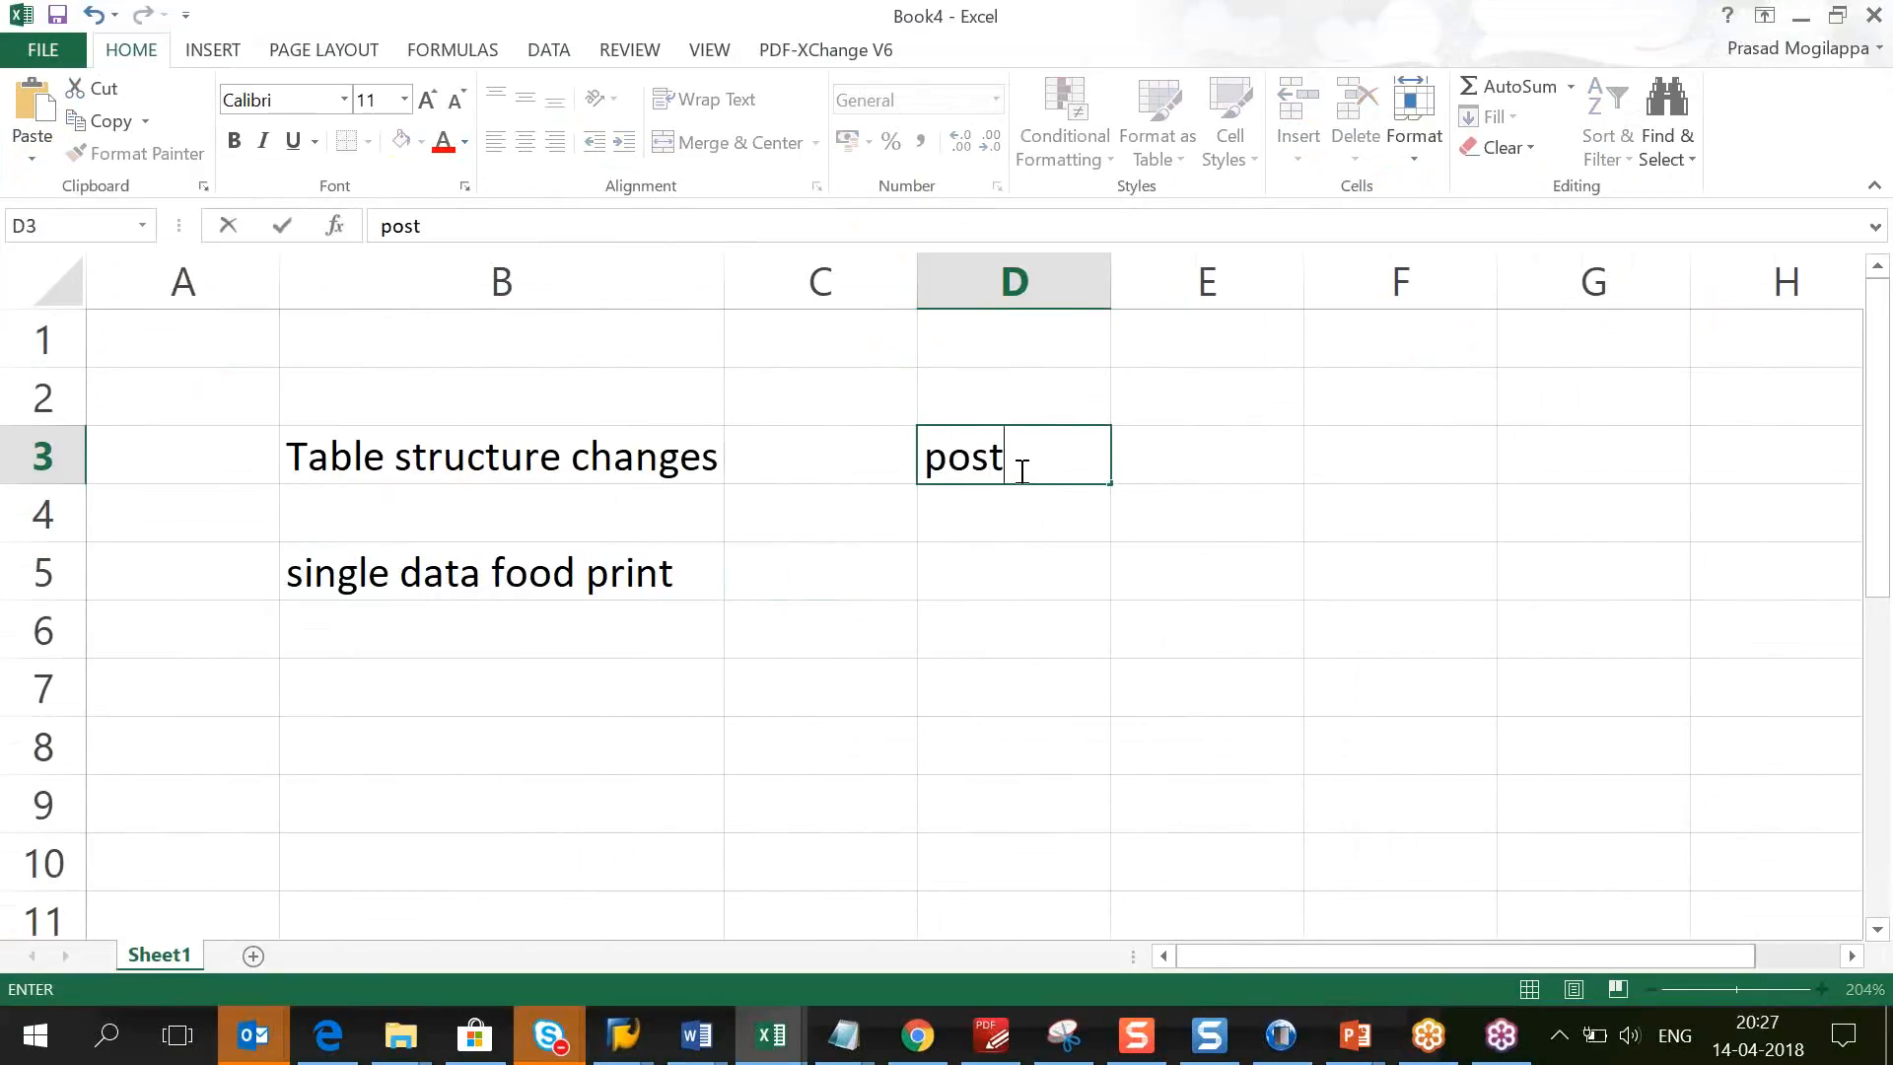
key(BackSpace)
key(BackSpace)
key(BackSpace)
key(BackSpace)
text(invoice)
key(Tab)
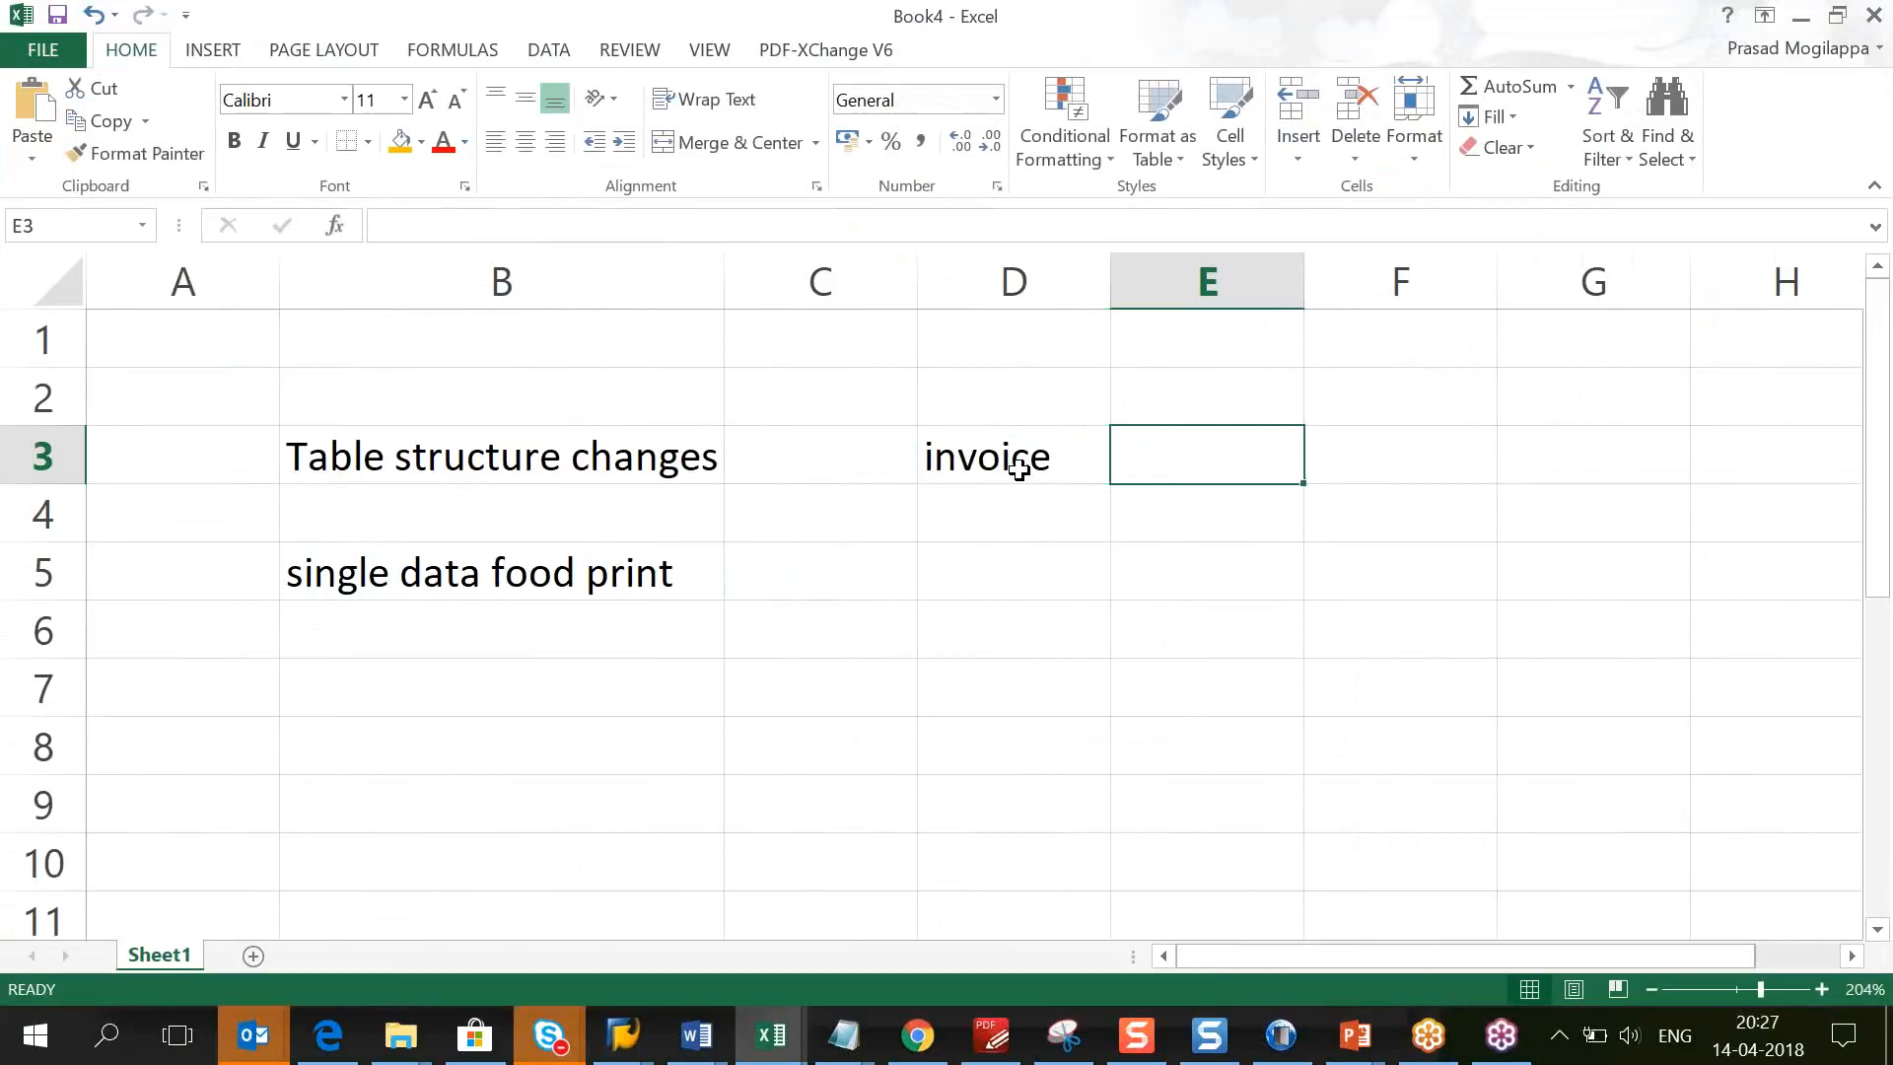
key(Return)
Step: Fill in the vendor posting line in D4:F4 with vendor, cr and 1000
text(vendor)
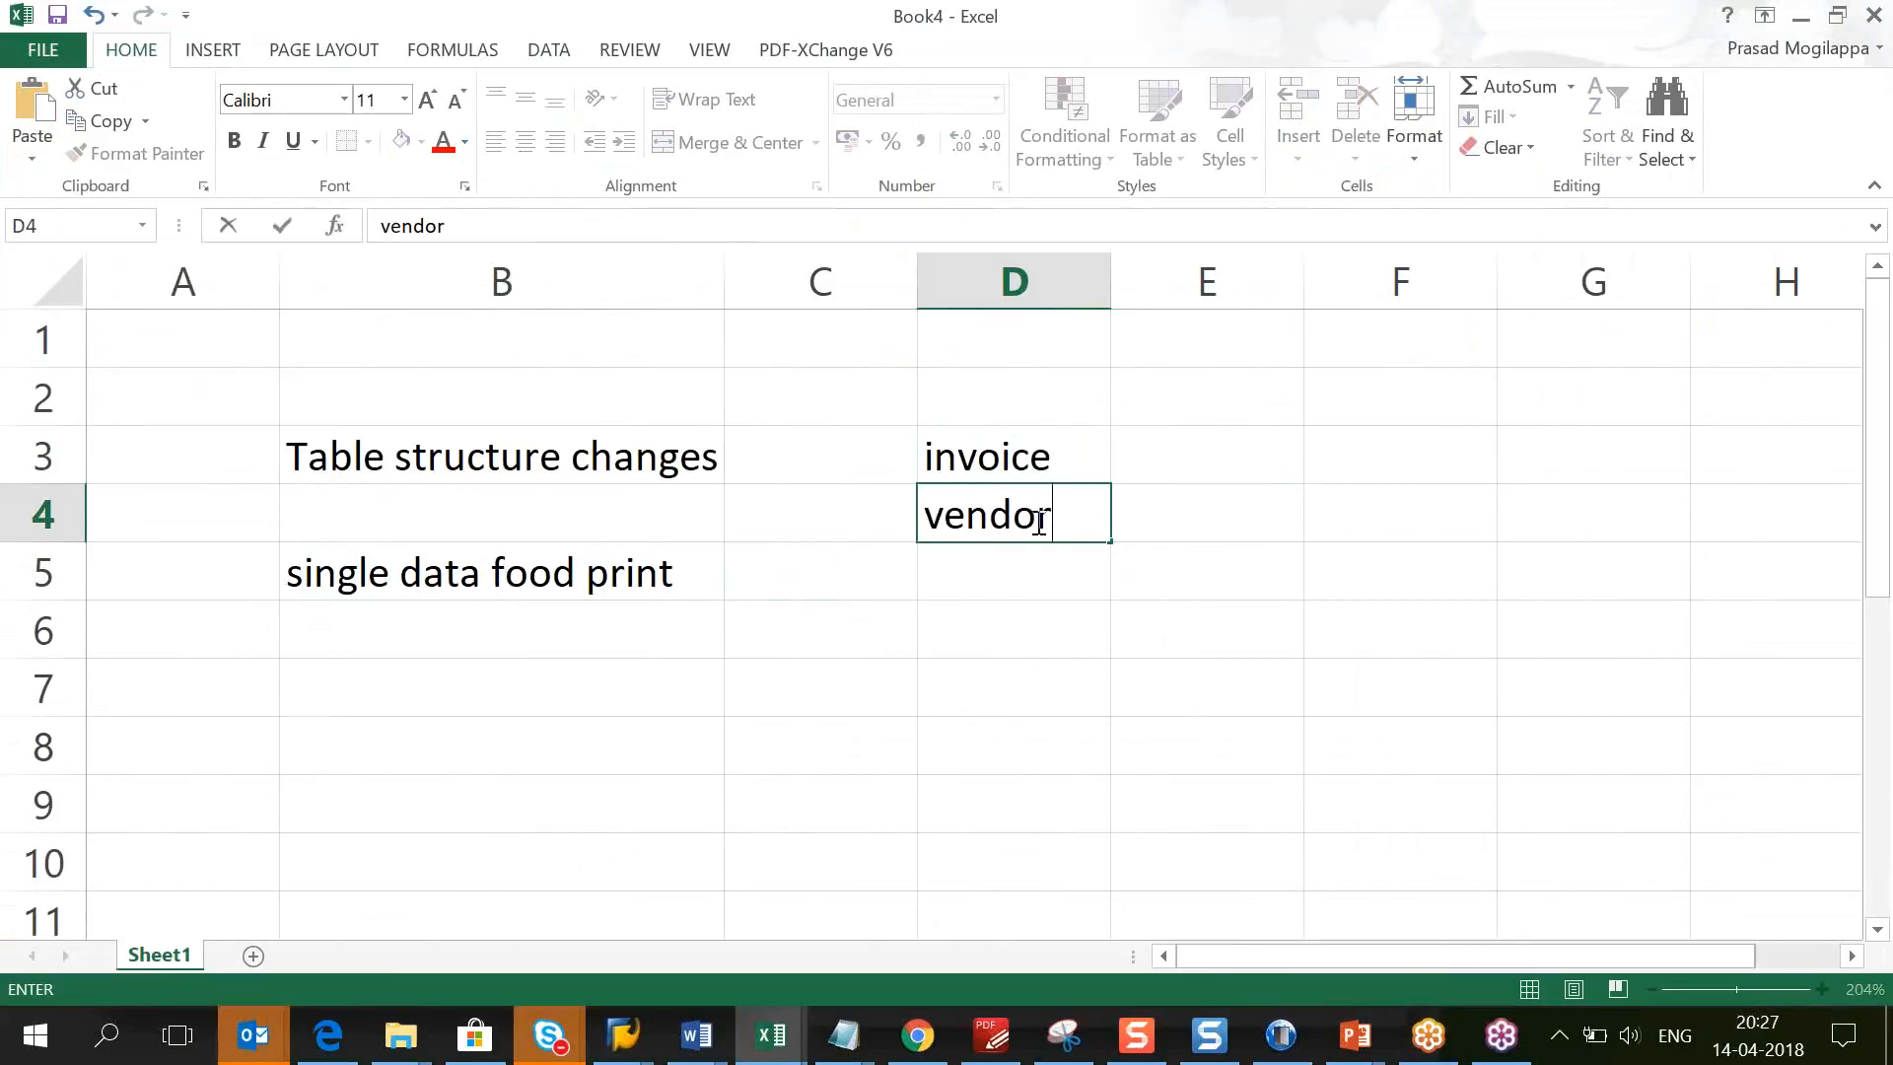
key(Tab)
text(cr)
key(Tab)
text(1000)
key(Return)
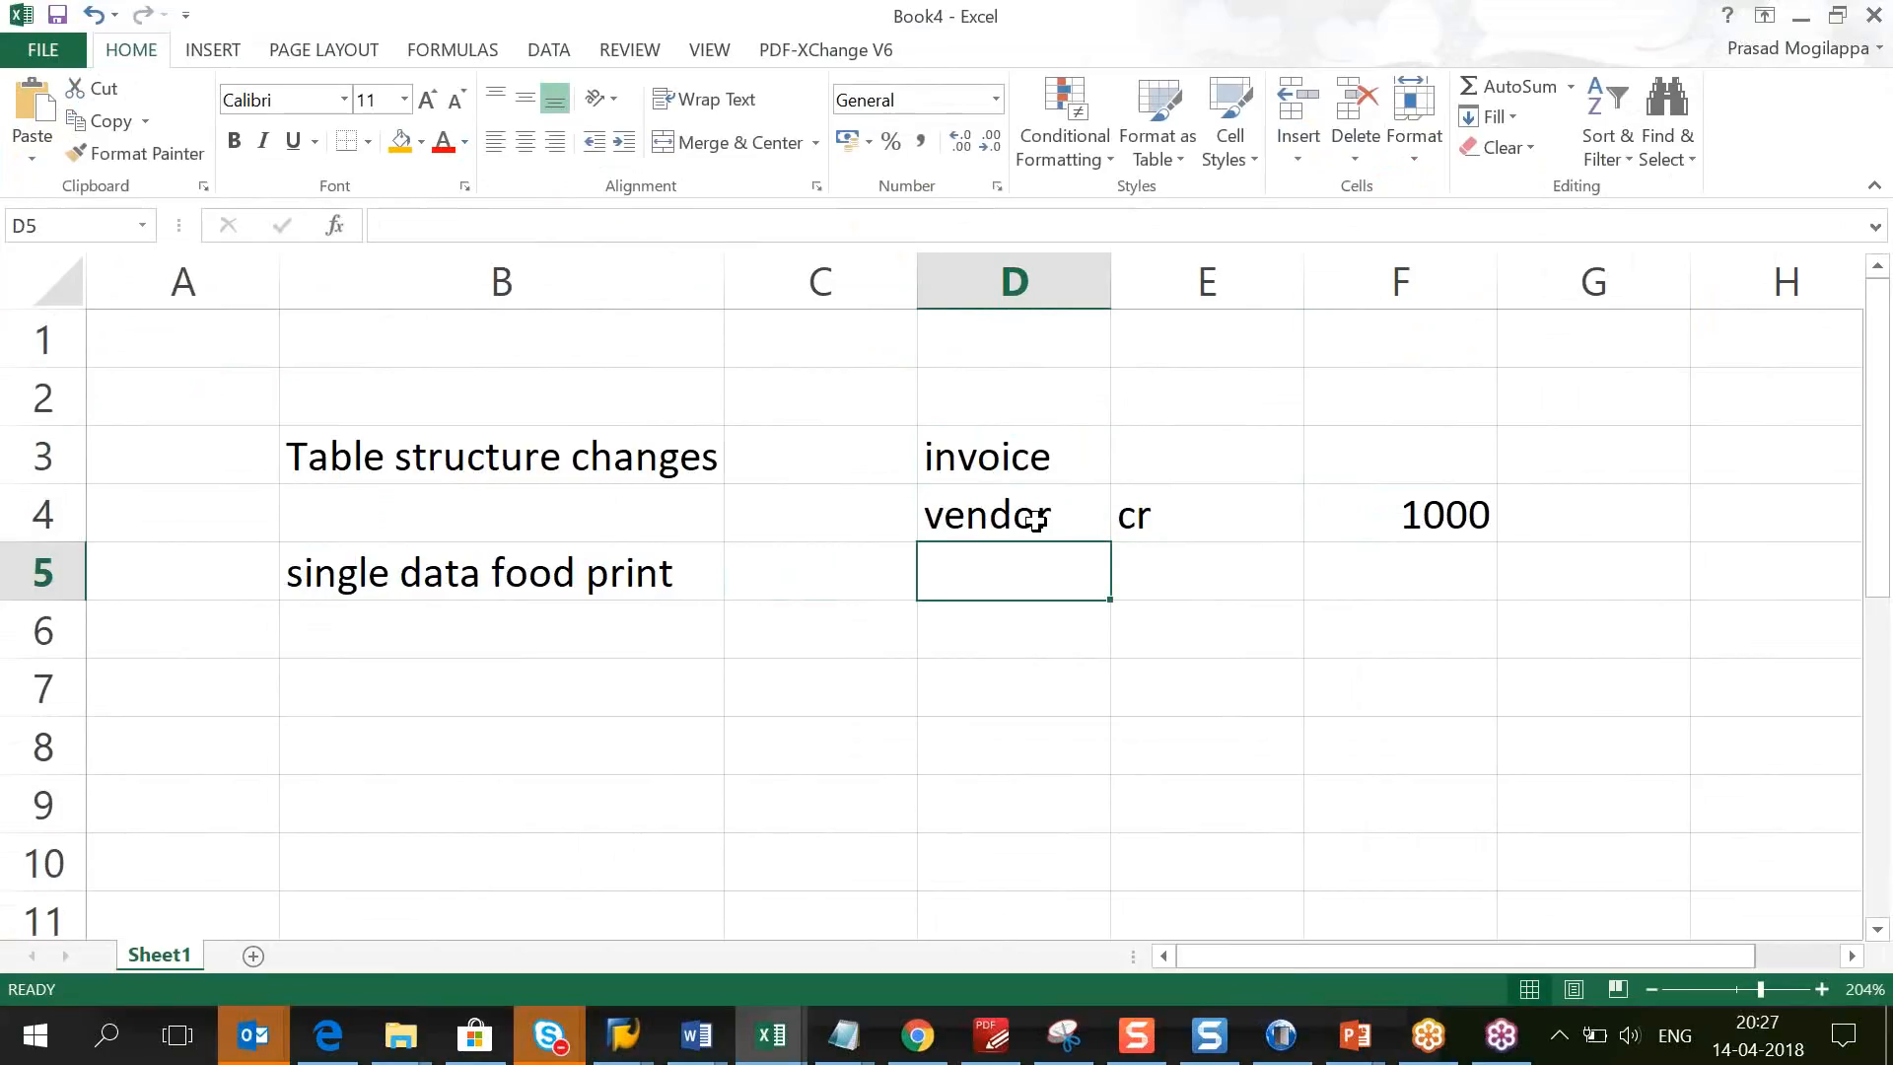
Step: Fill in the expense posting line in D5:H5 with expeses, dr, 1000, cc00011 and PC0001
text(expeses)
key(Tab)
text(dr)
key(Tab)
text(100)
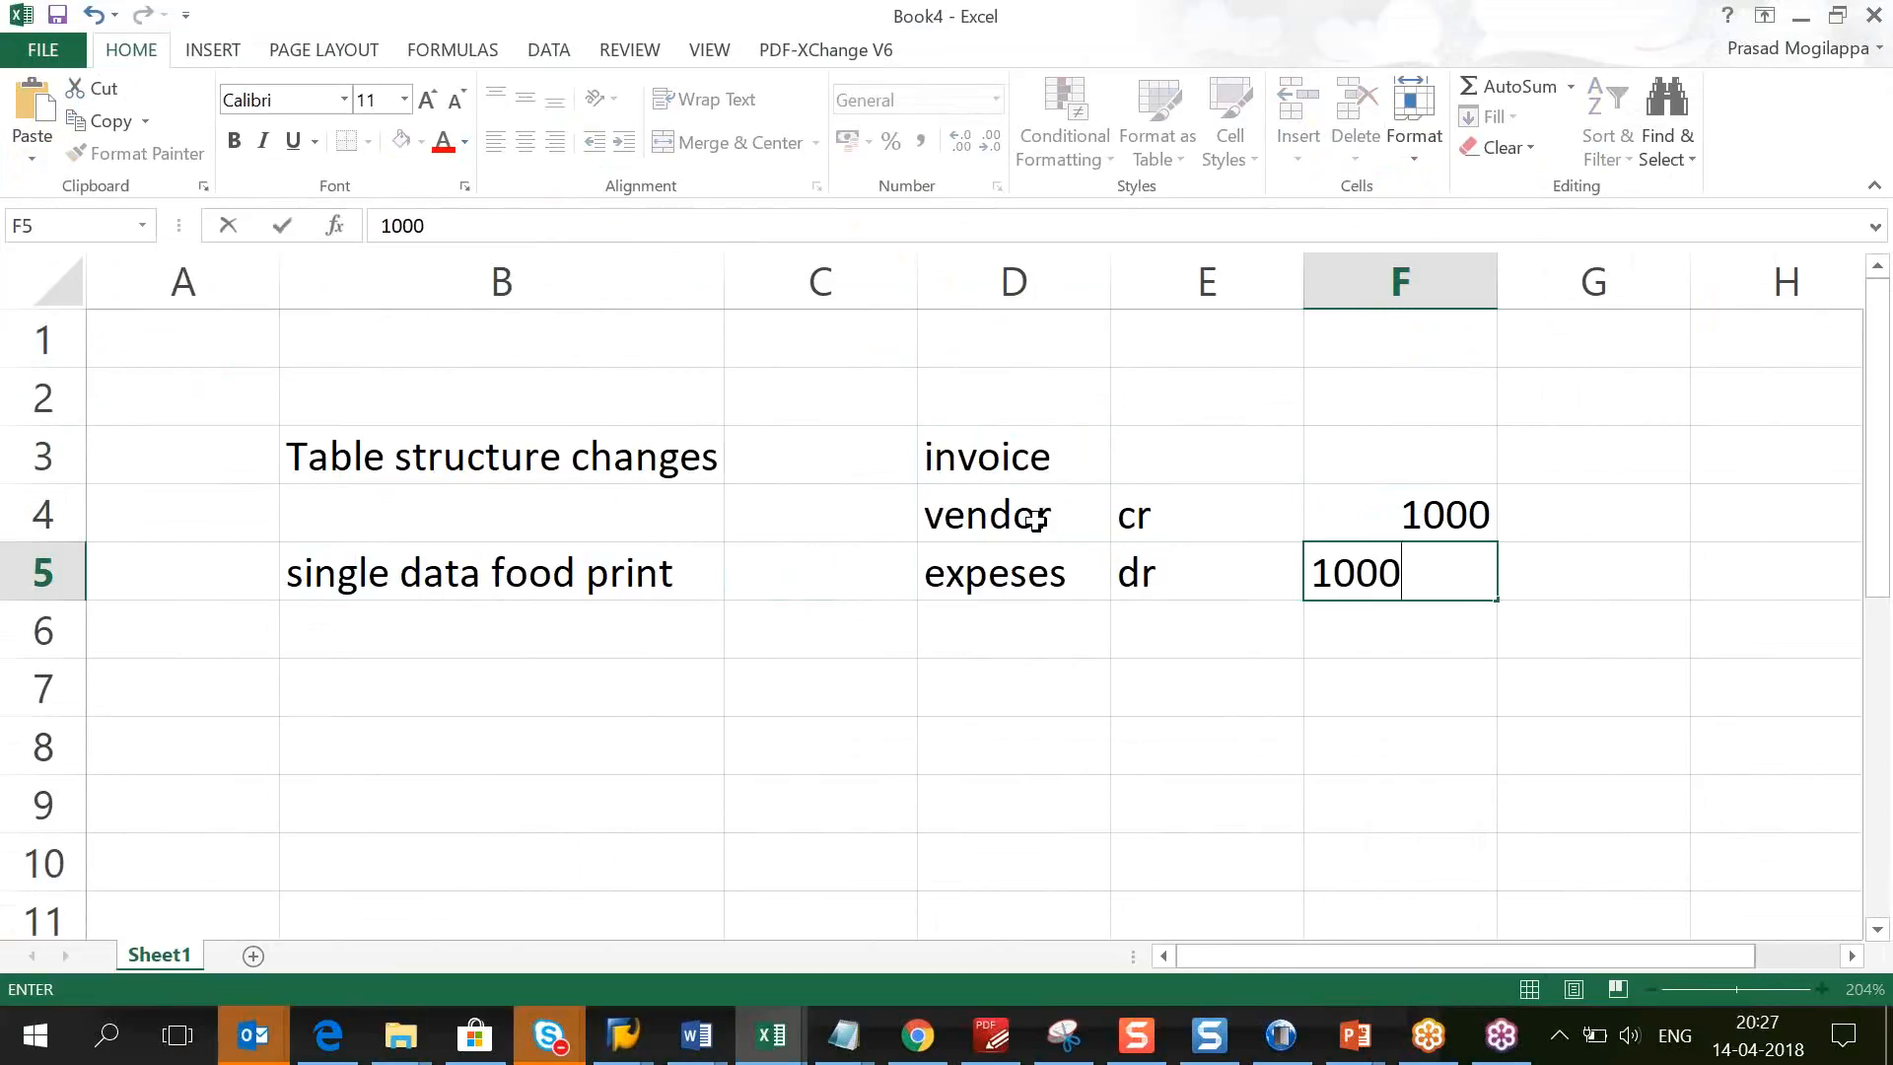
text(0)
key(Tab)
text(cc)
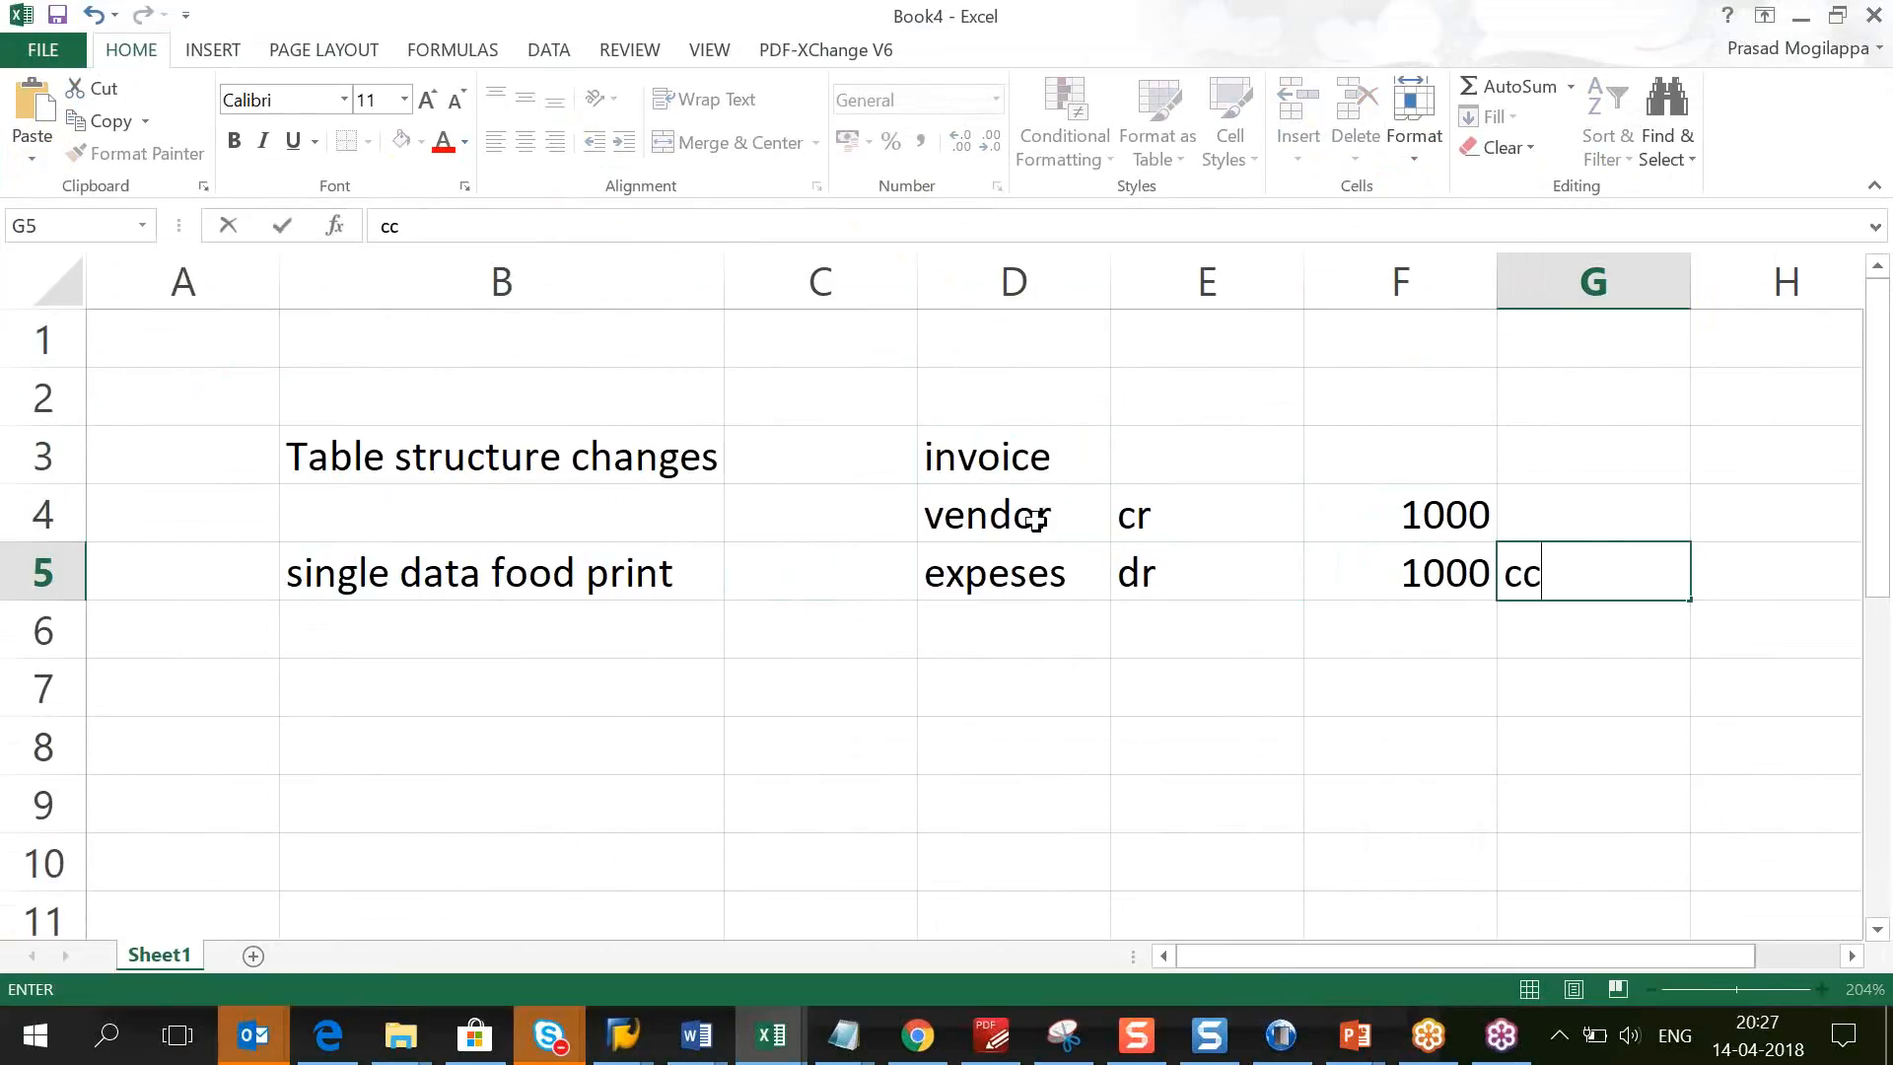
text(00011)
key(Tab)
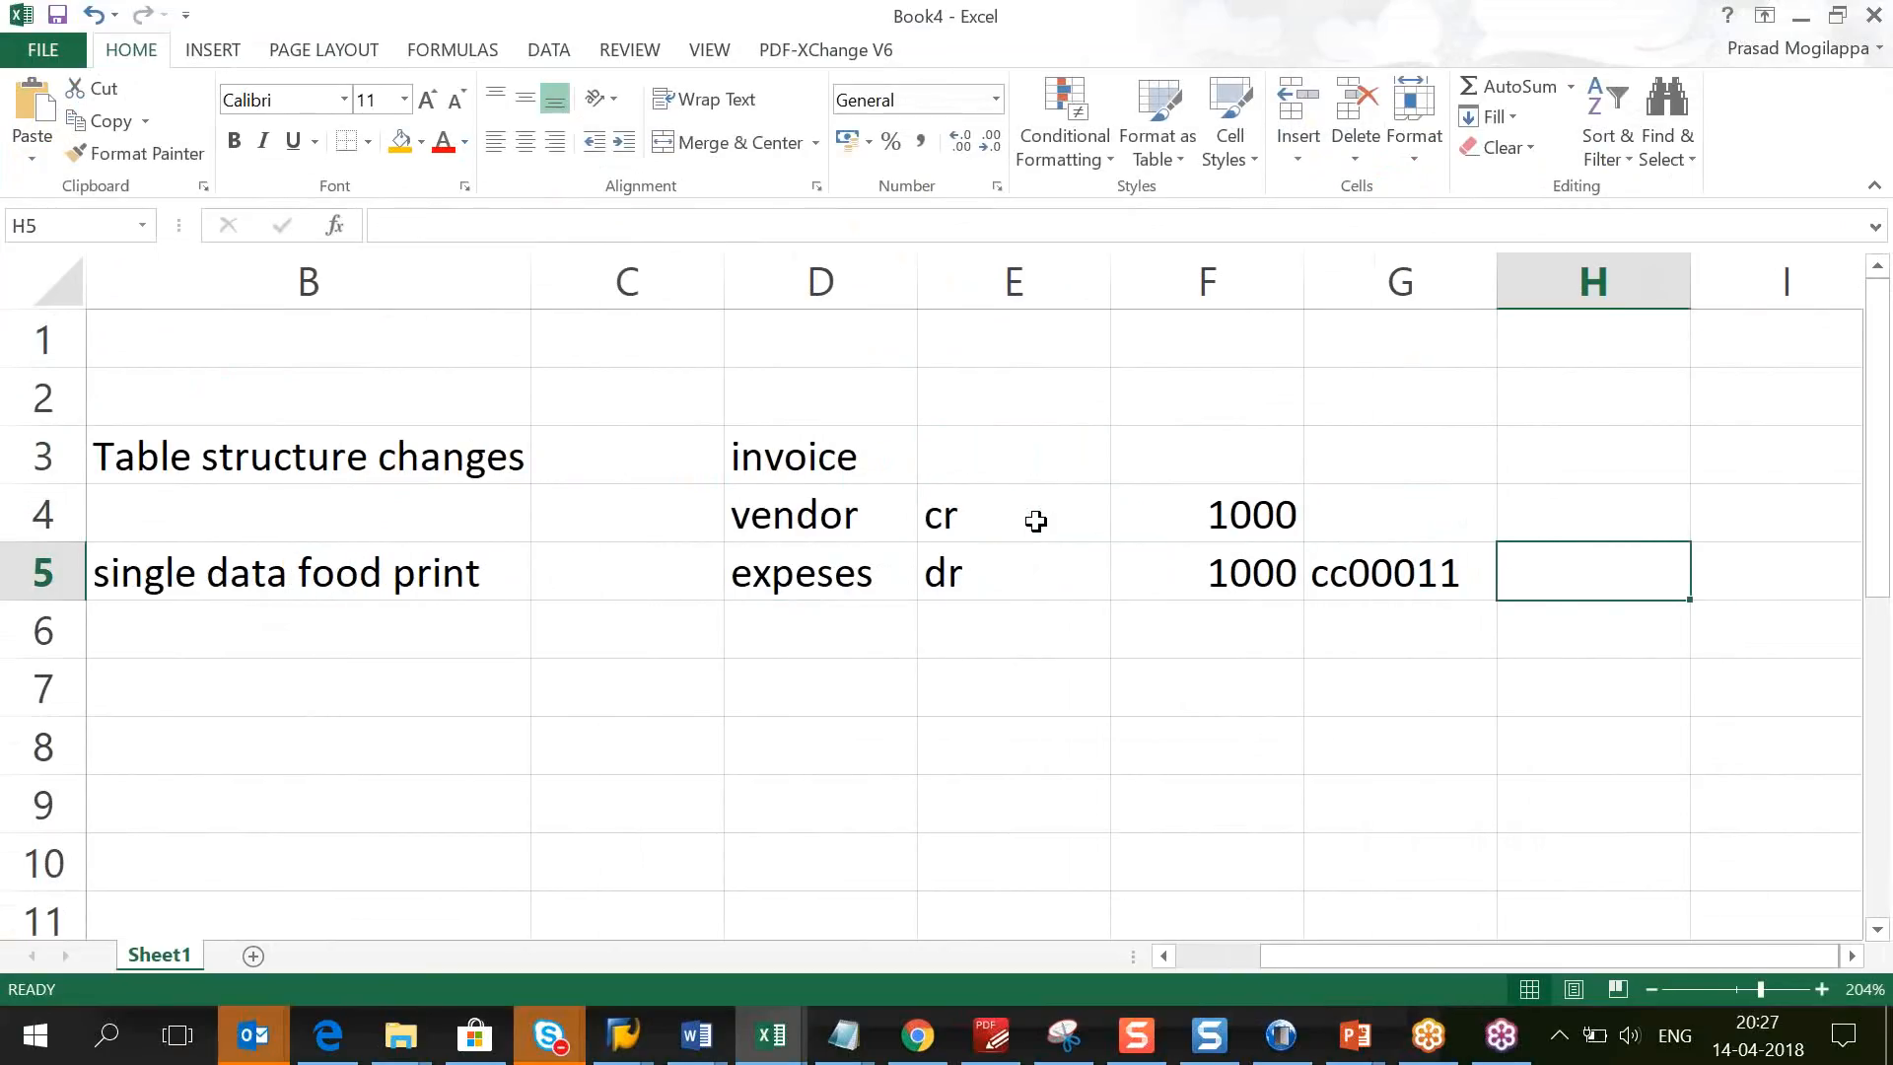
text(PC0001)
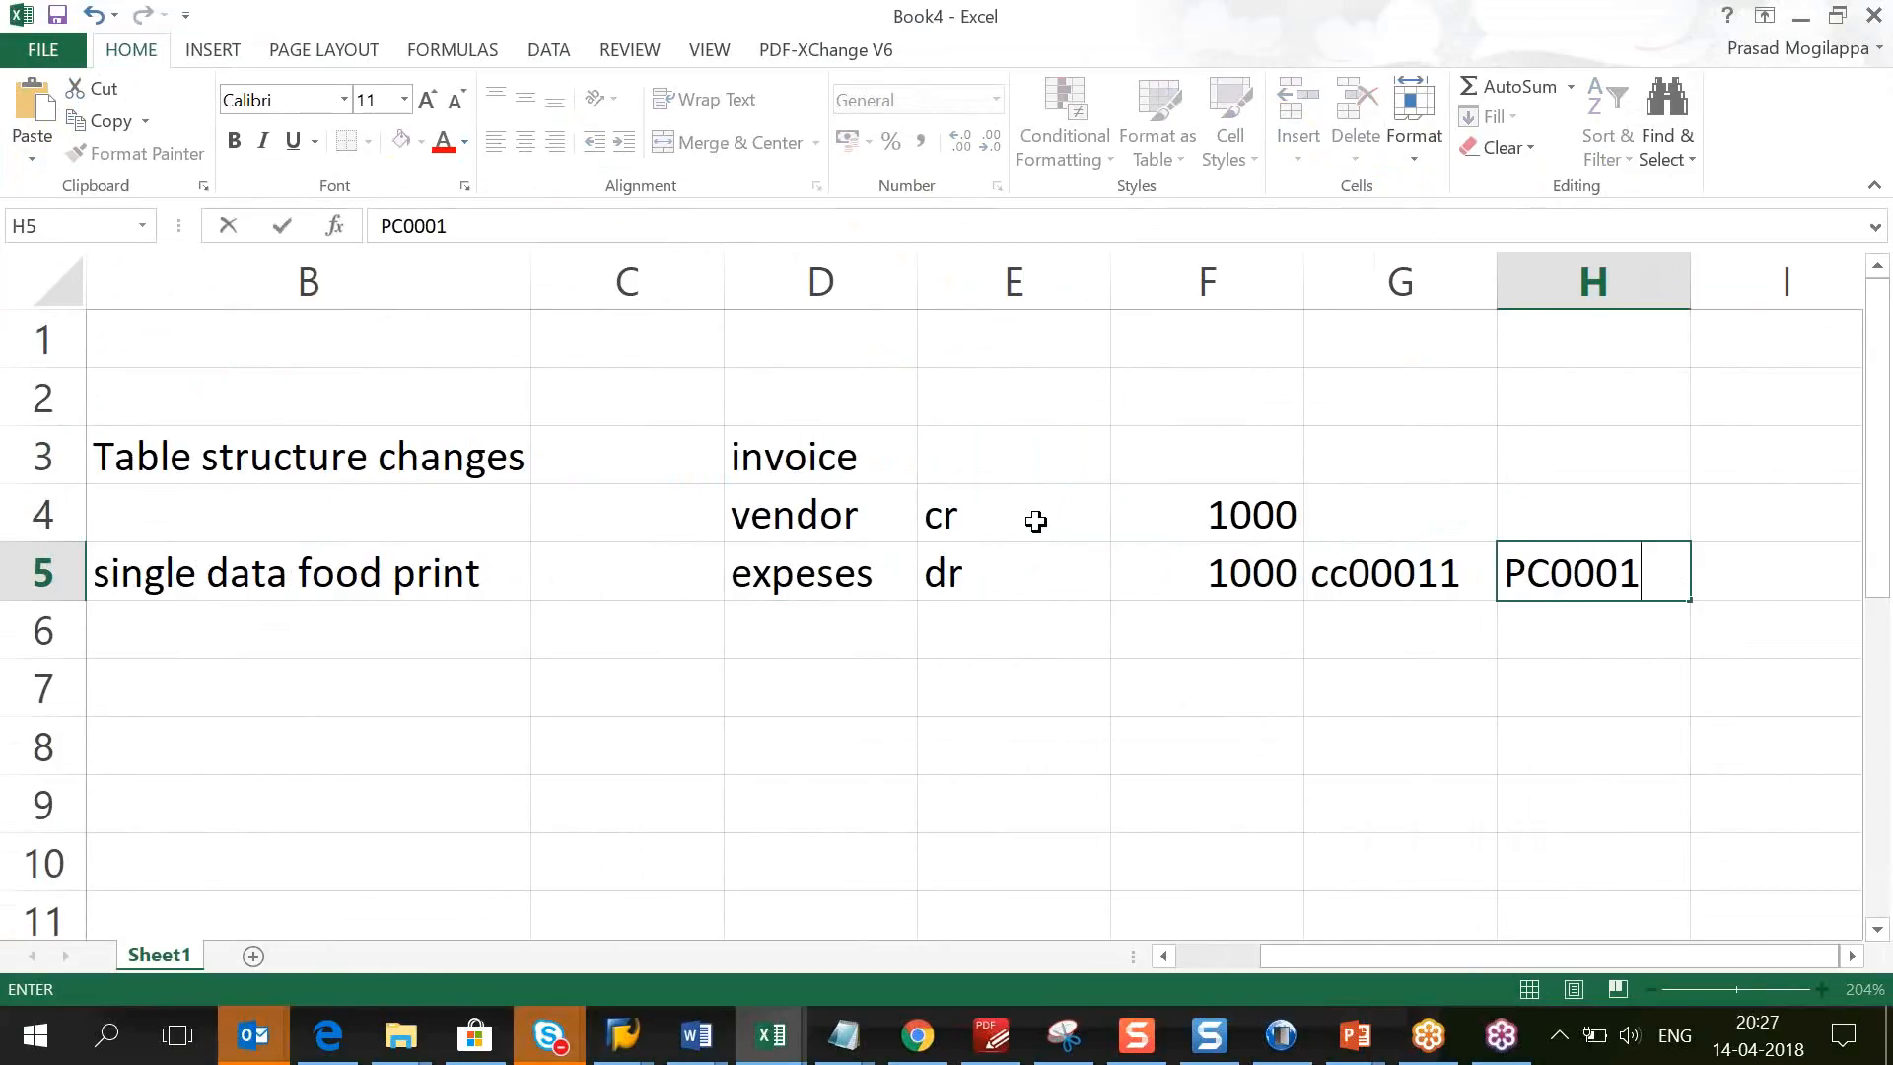
key(Return)
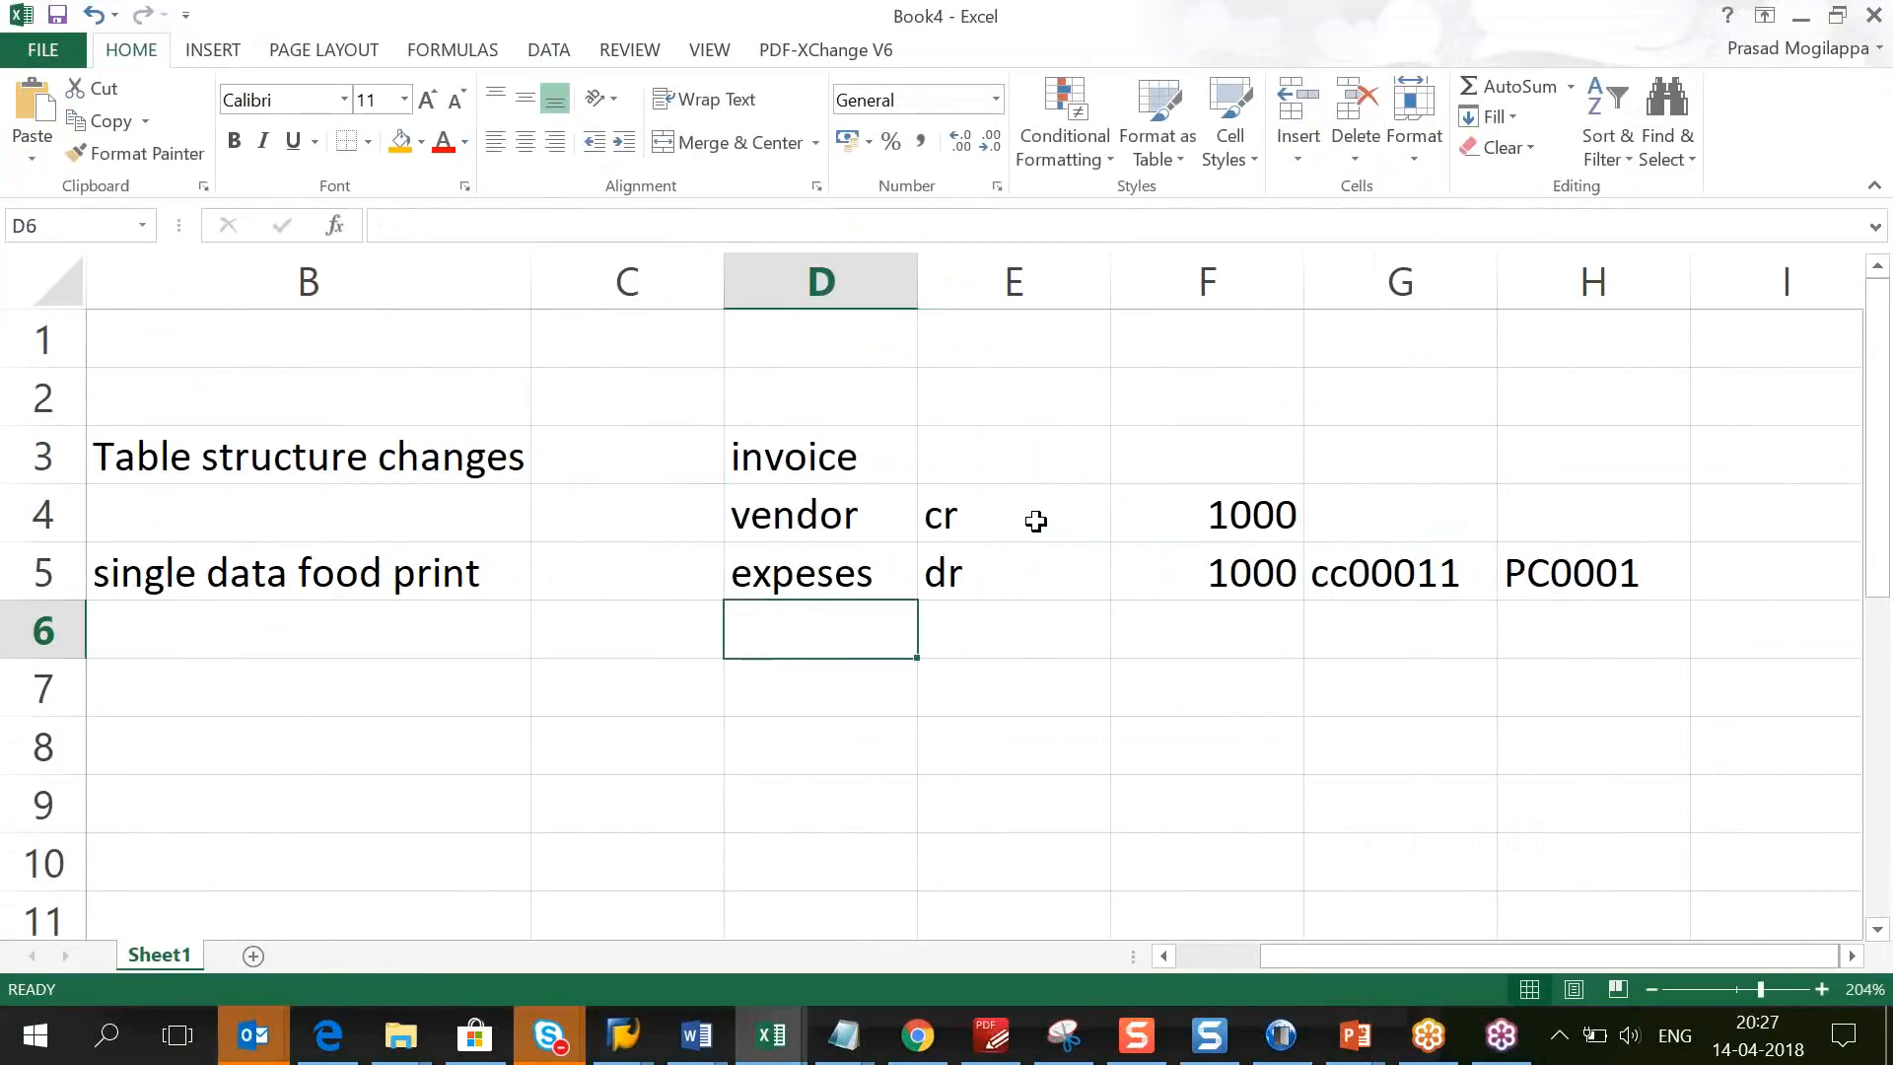
Step: Enter the label "ECC:" in cell C6
key(Left)
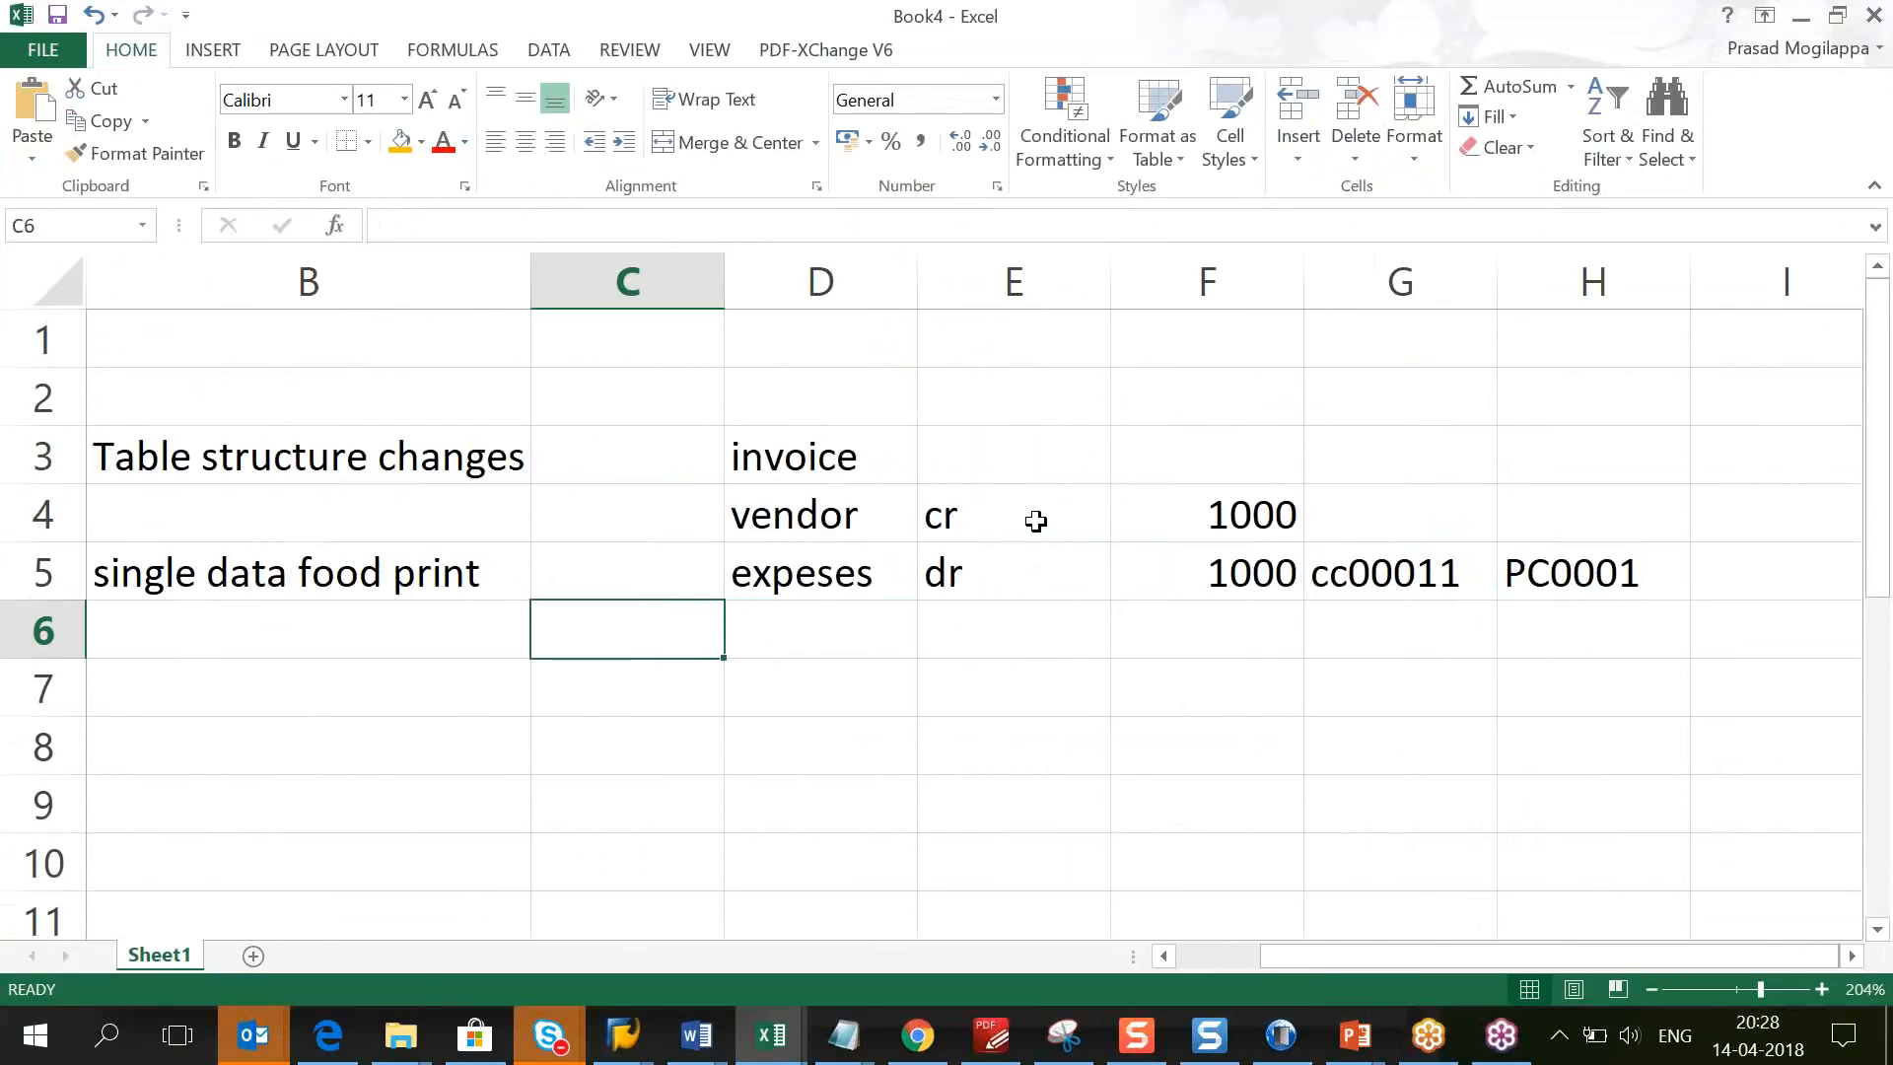
text(ecc)
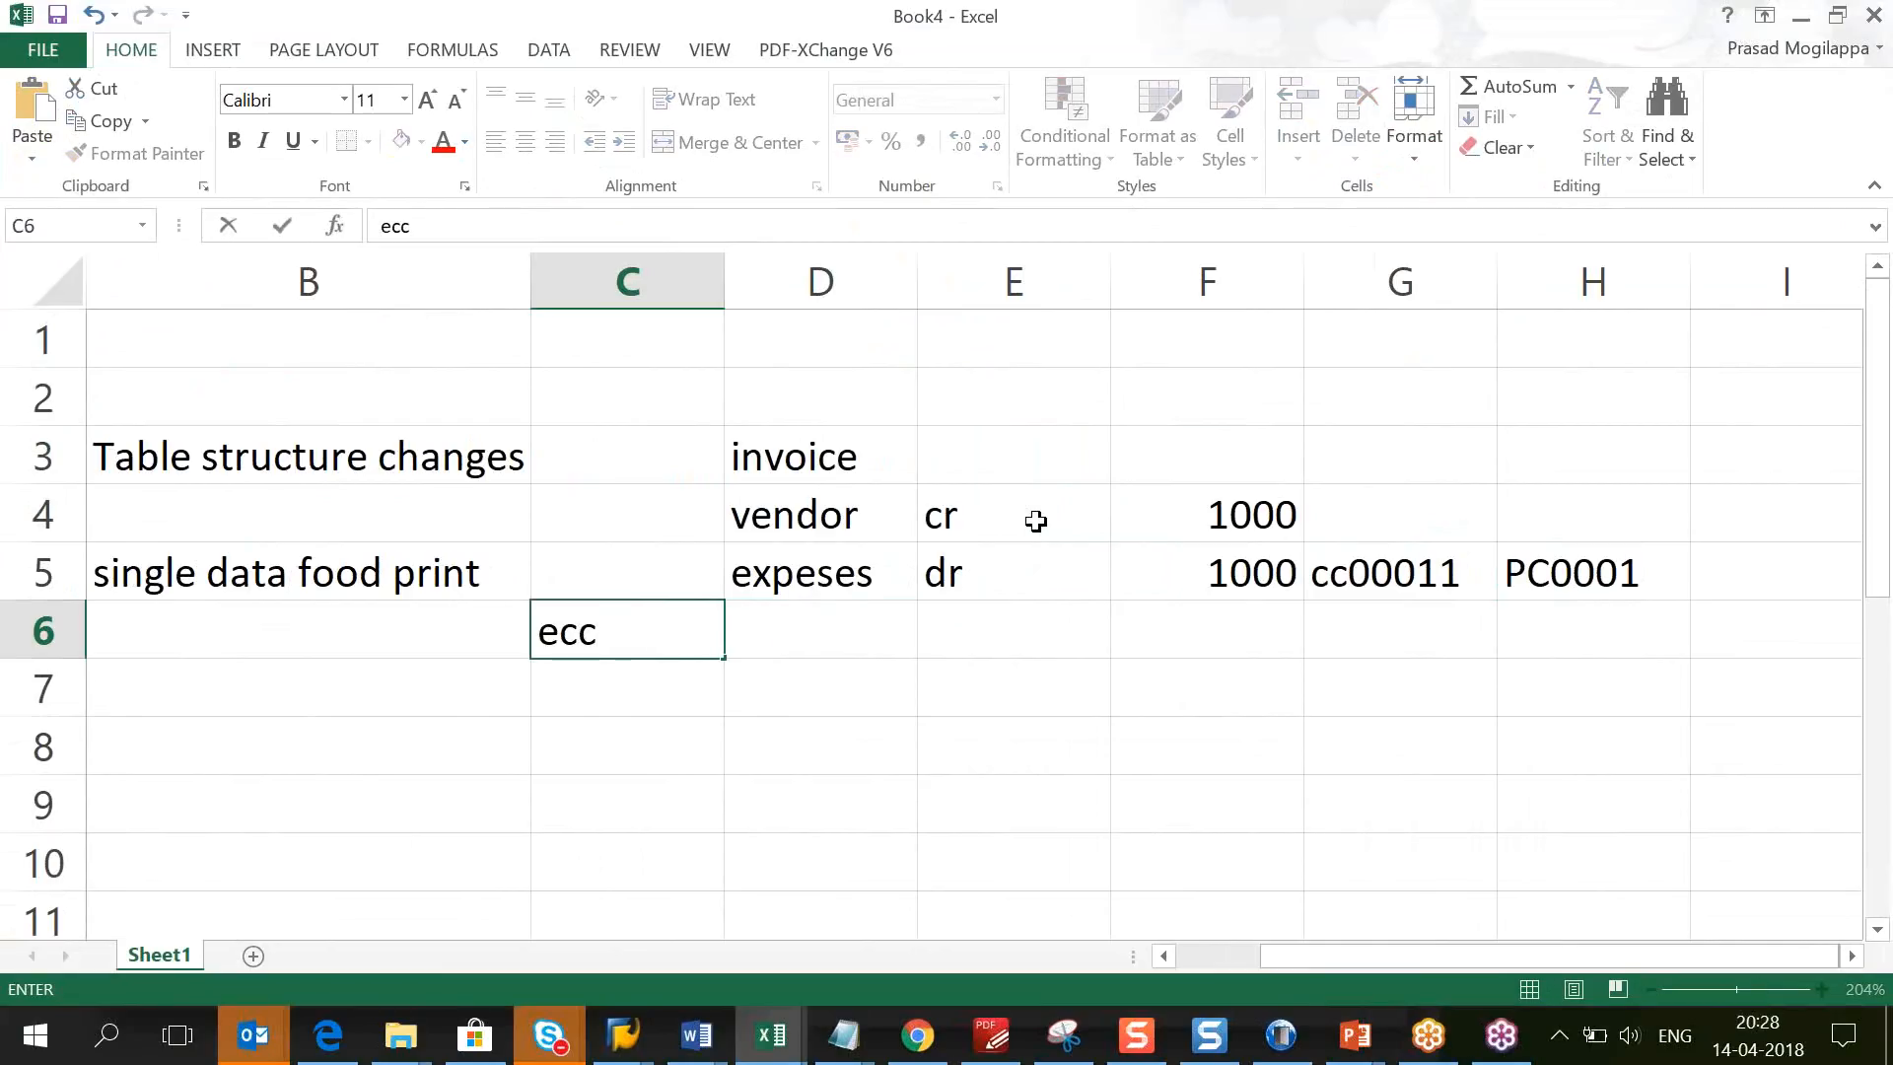
key(BackSpace)
key(BackSpace)
key(BackSpace)
text(ECC:)
key(Tab)
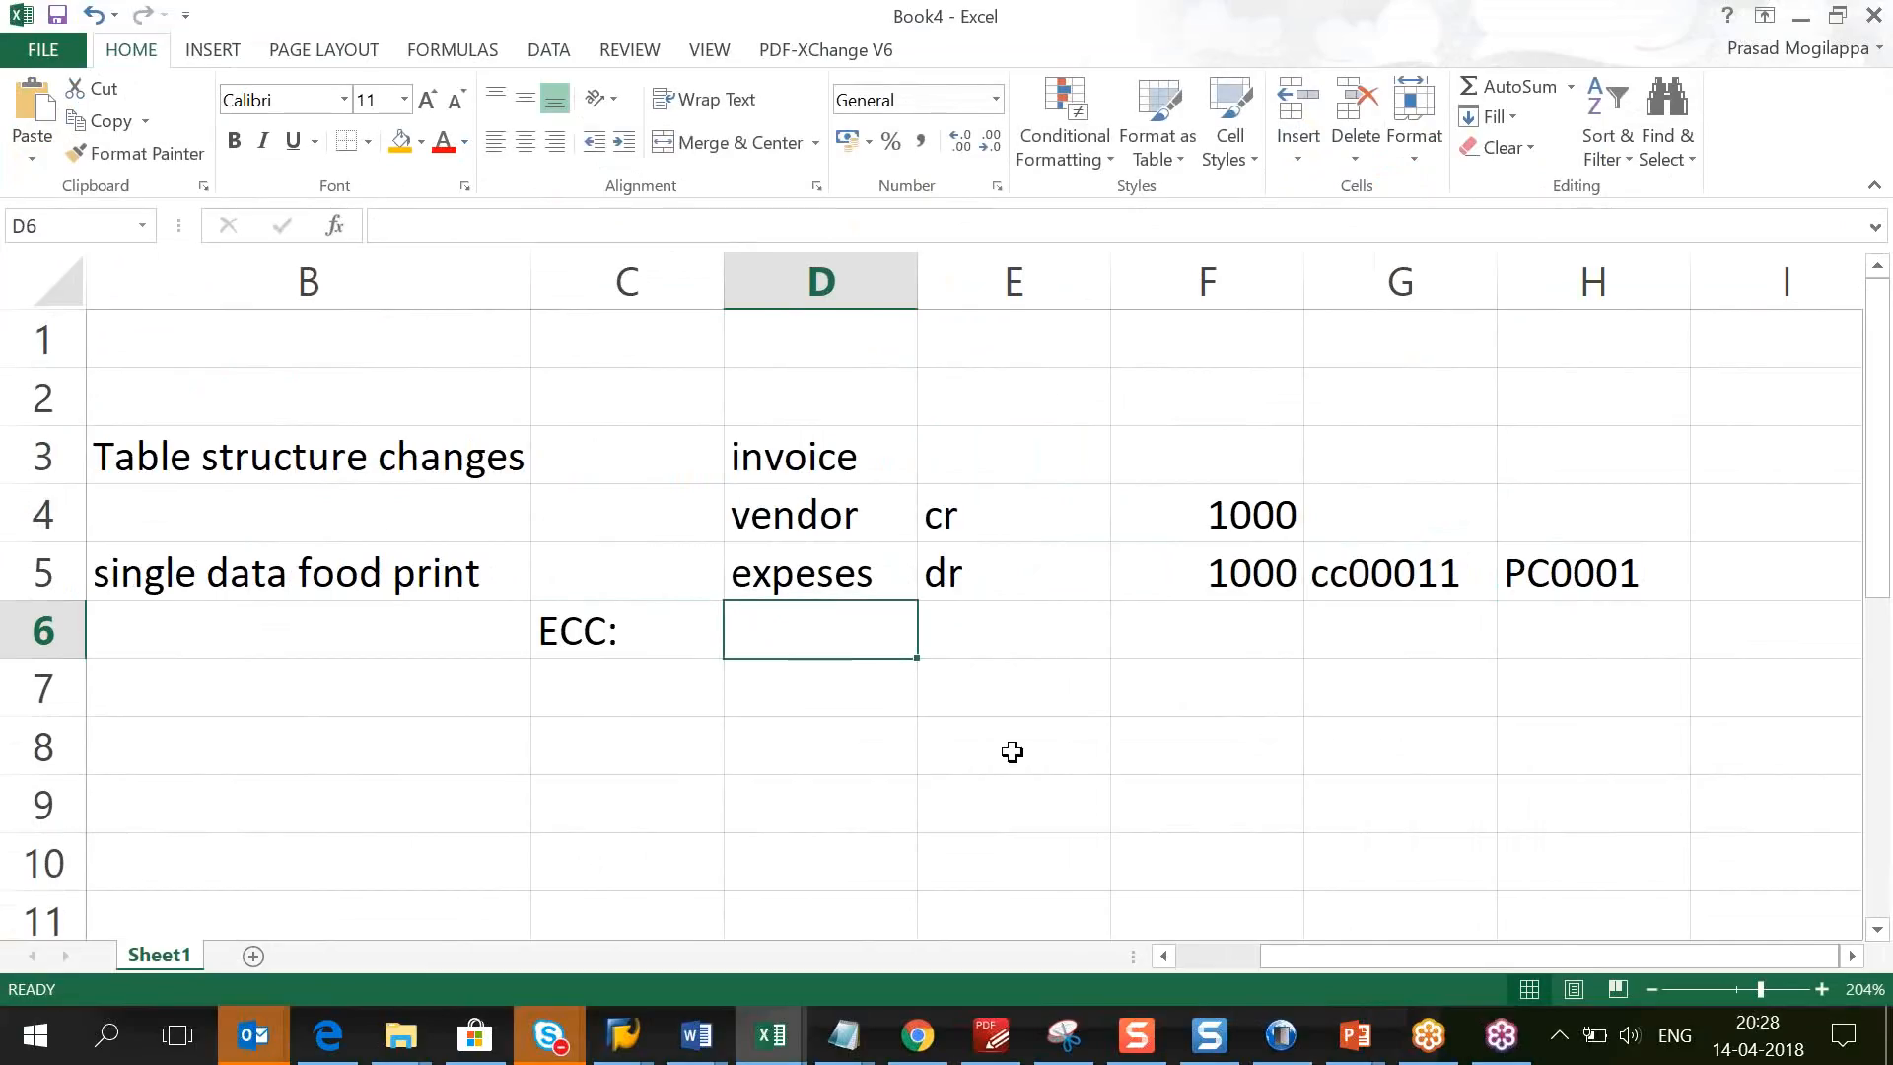
Step: List the ECC tables BKPF, BSEG, BSIK and COEP down cells D6:D9
text(BKPF)
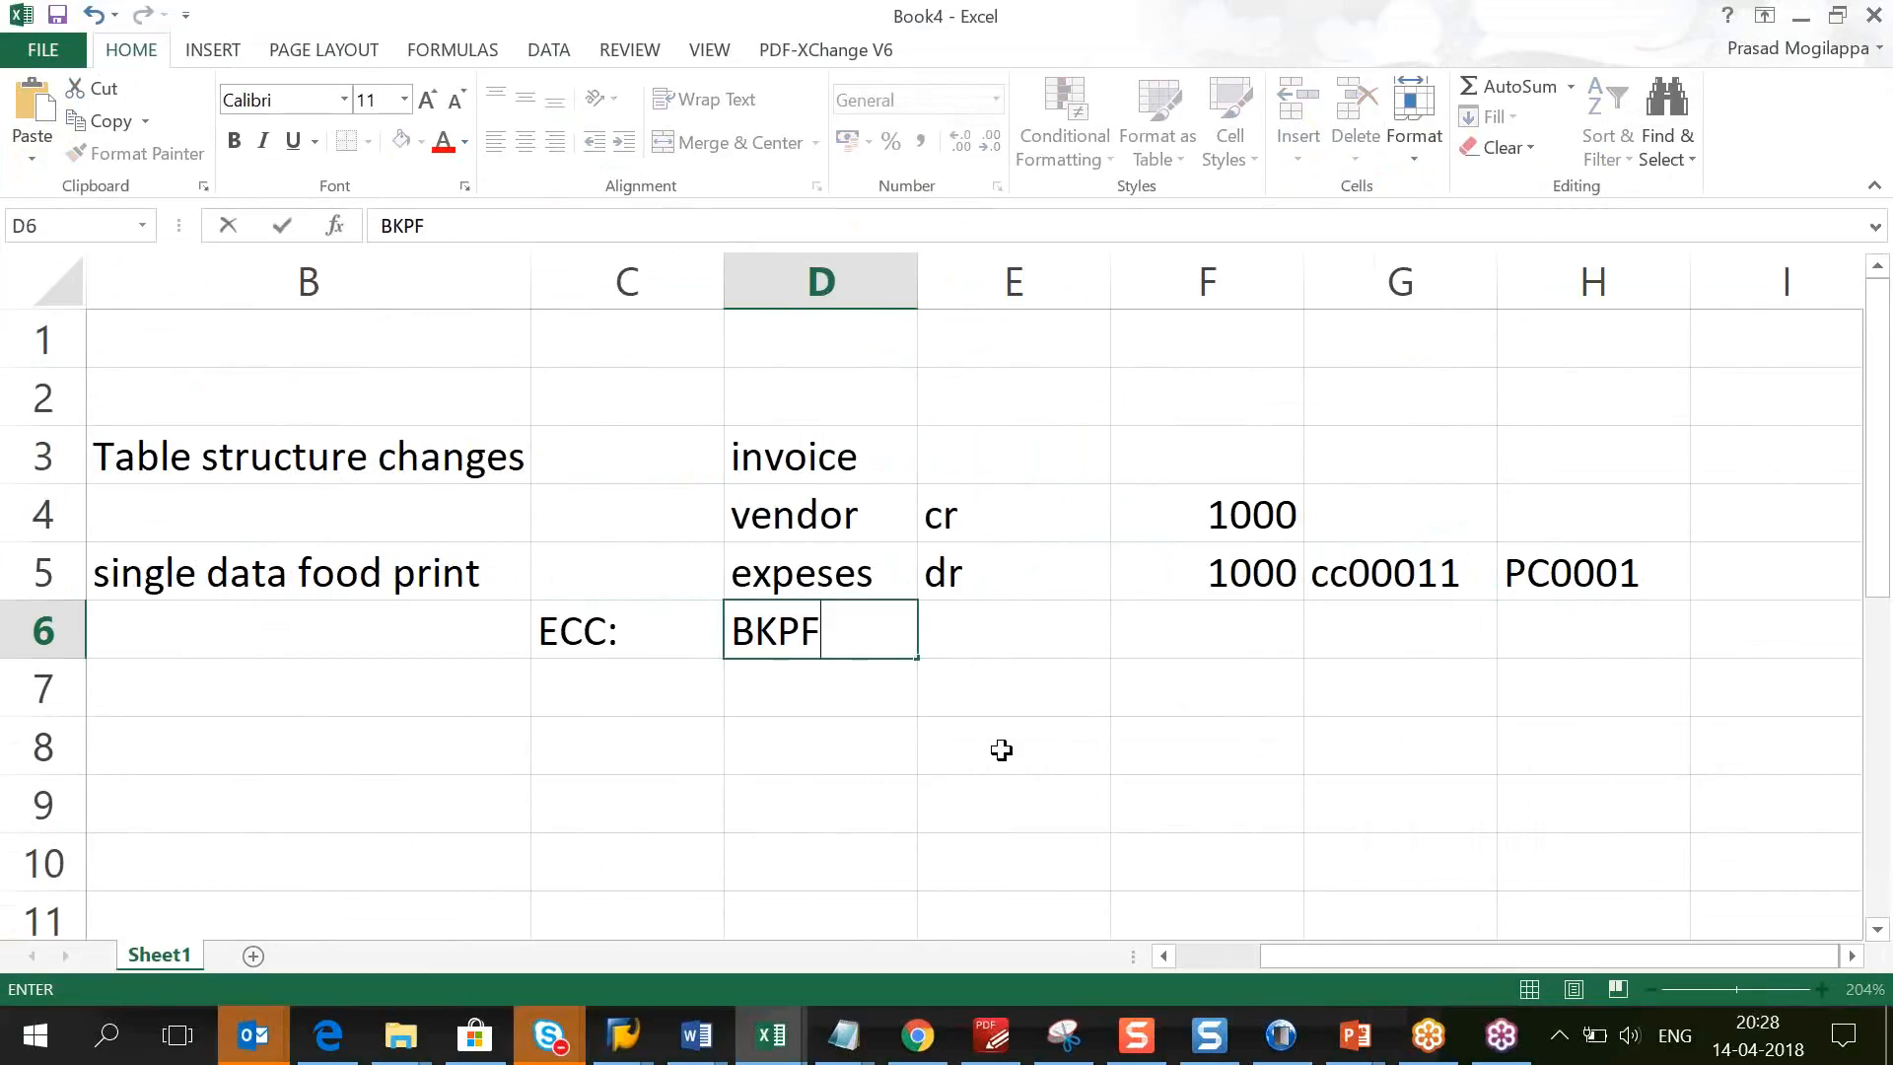
key(Return)
key(Right)
text(BSEG)
key(Return)
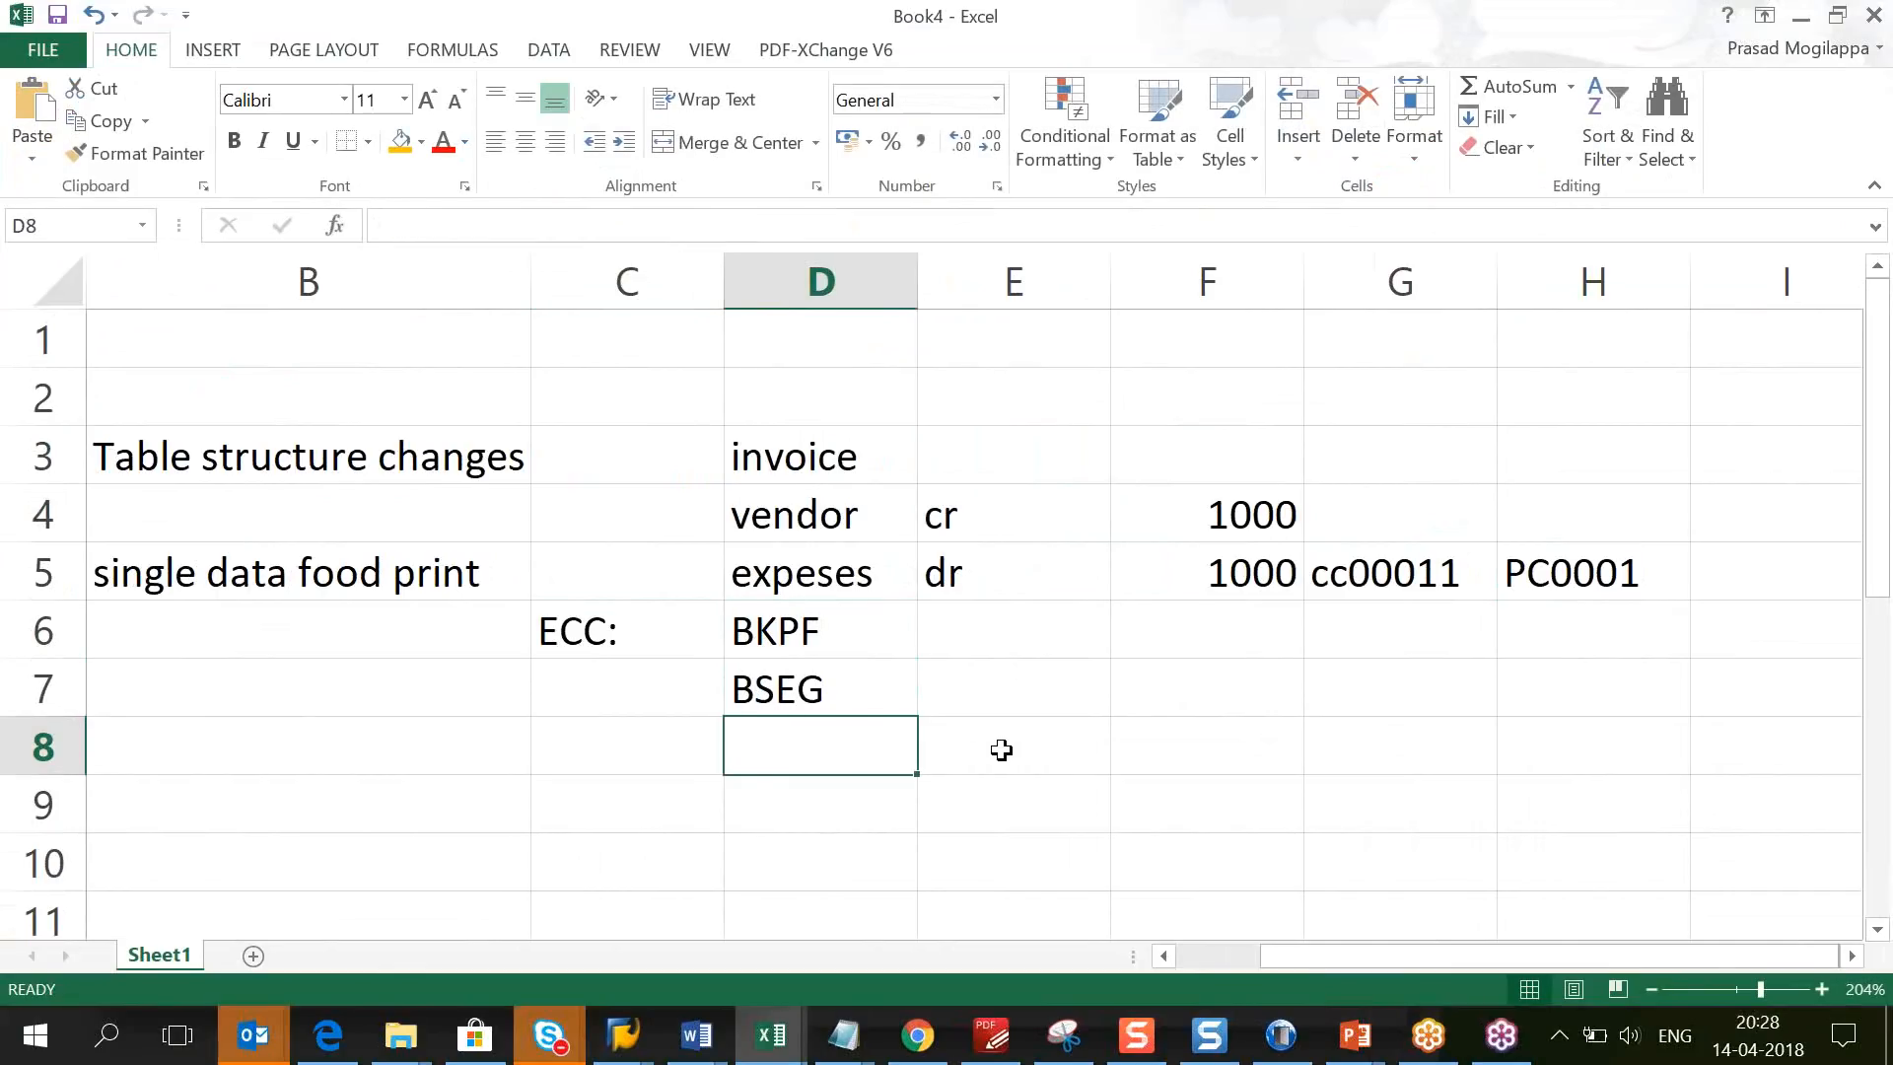
text(BSIK)
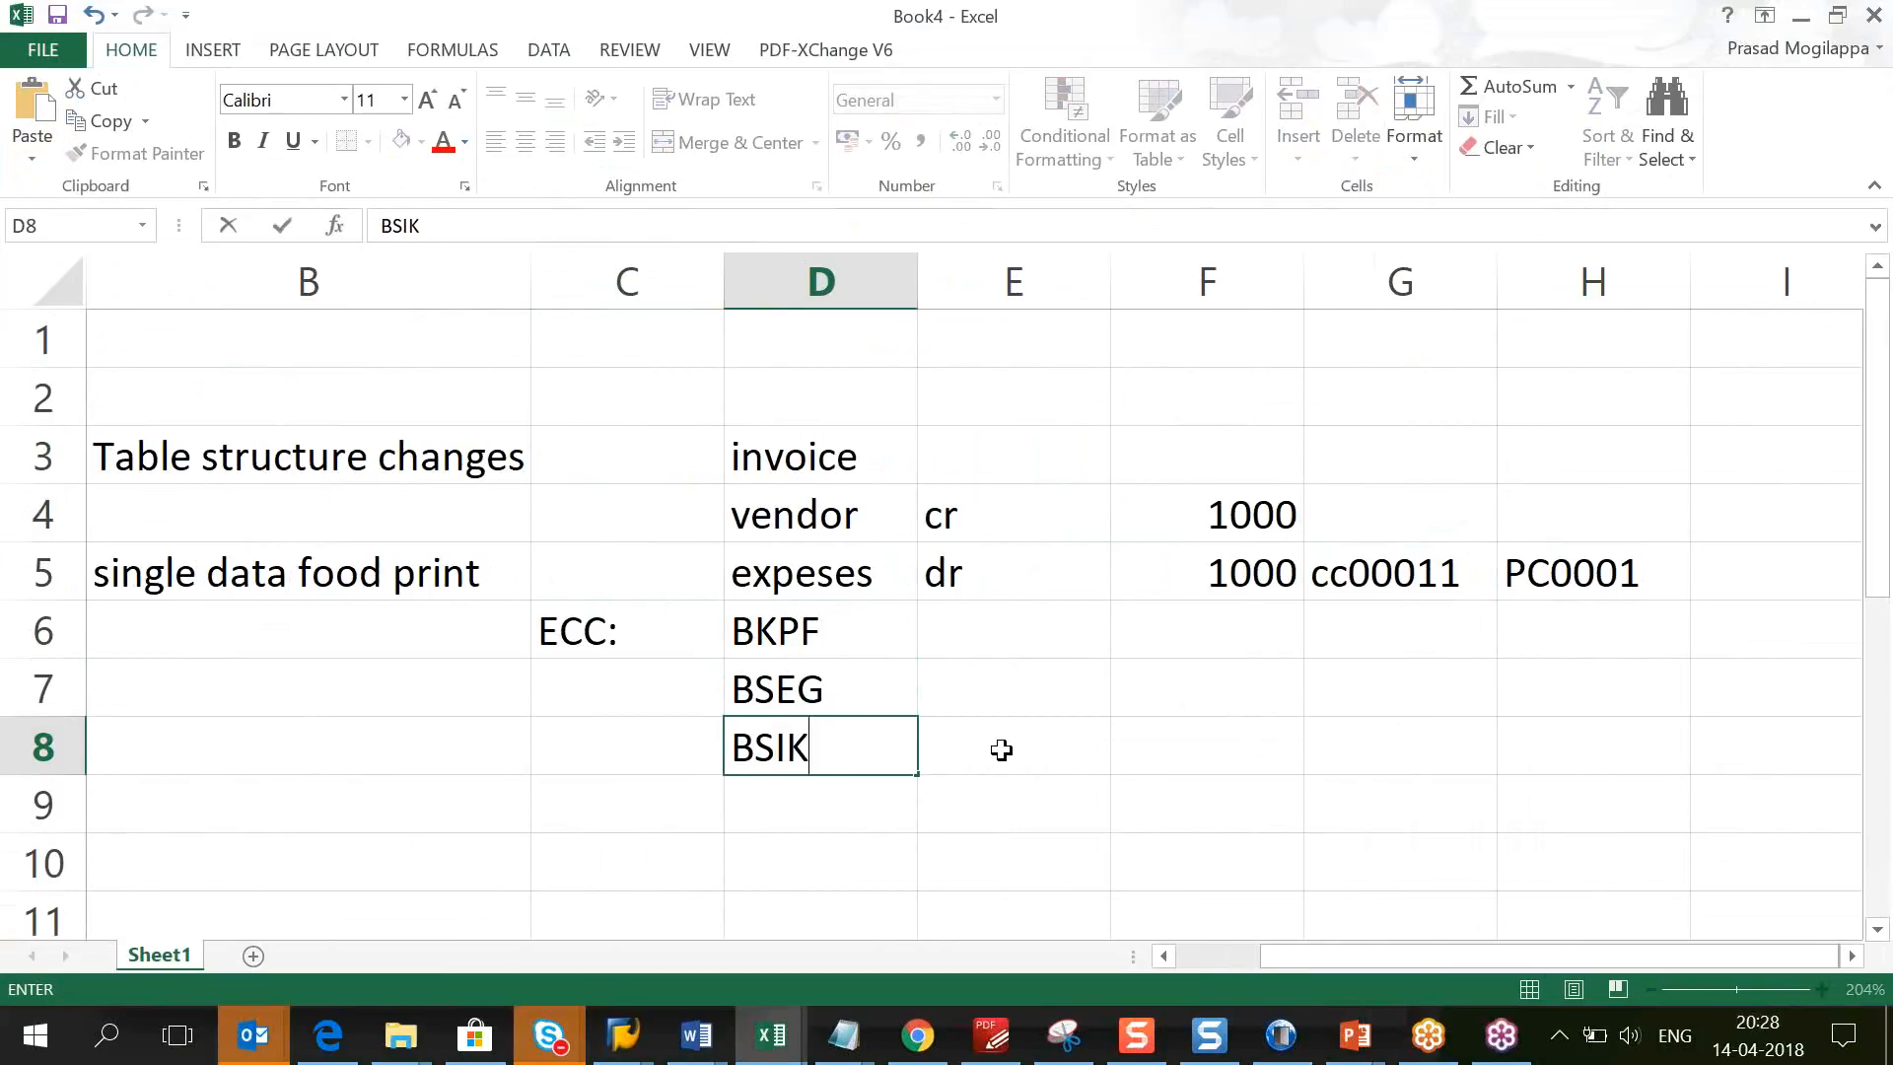
key(Return)
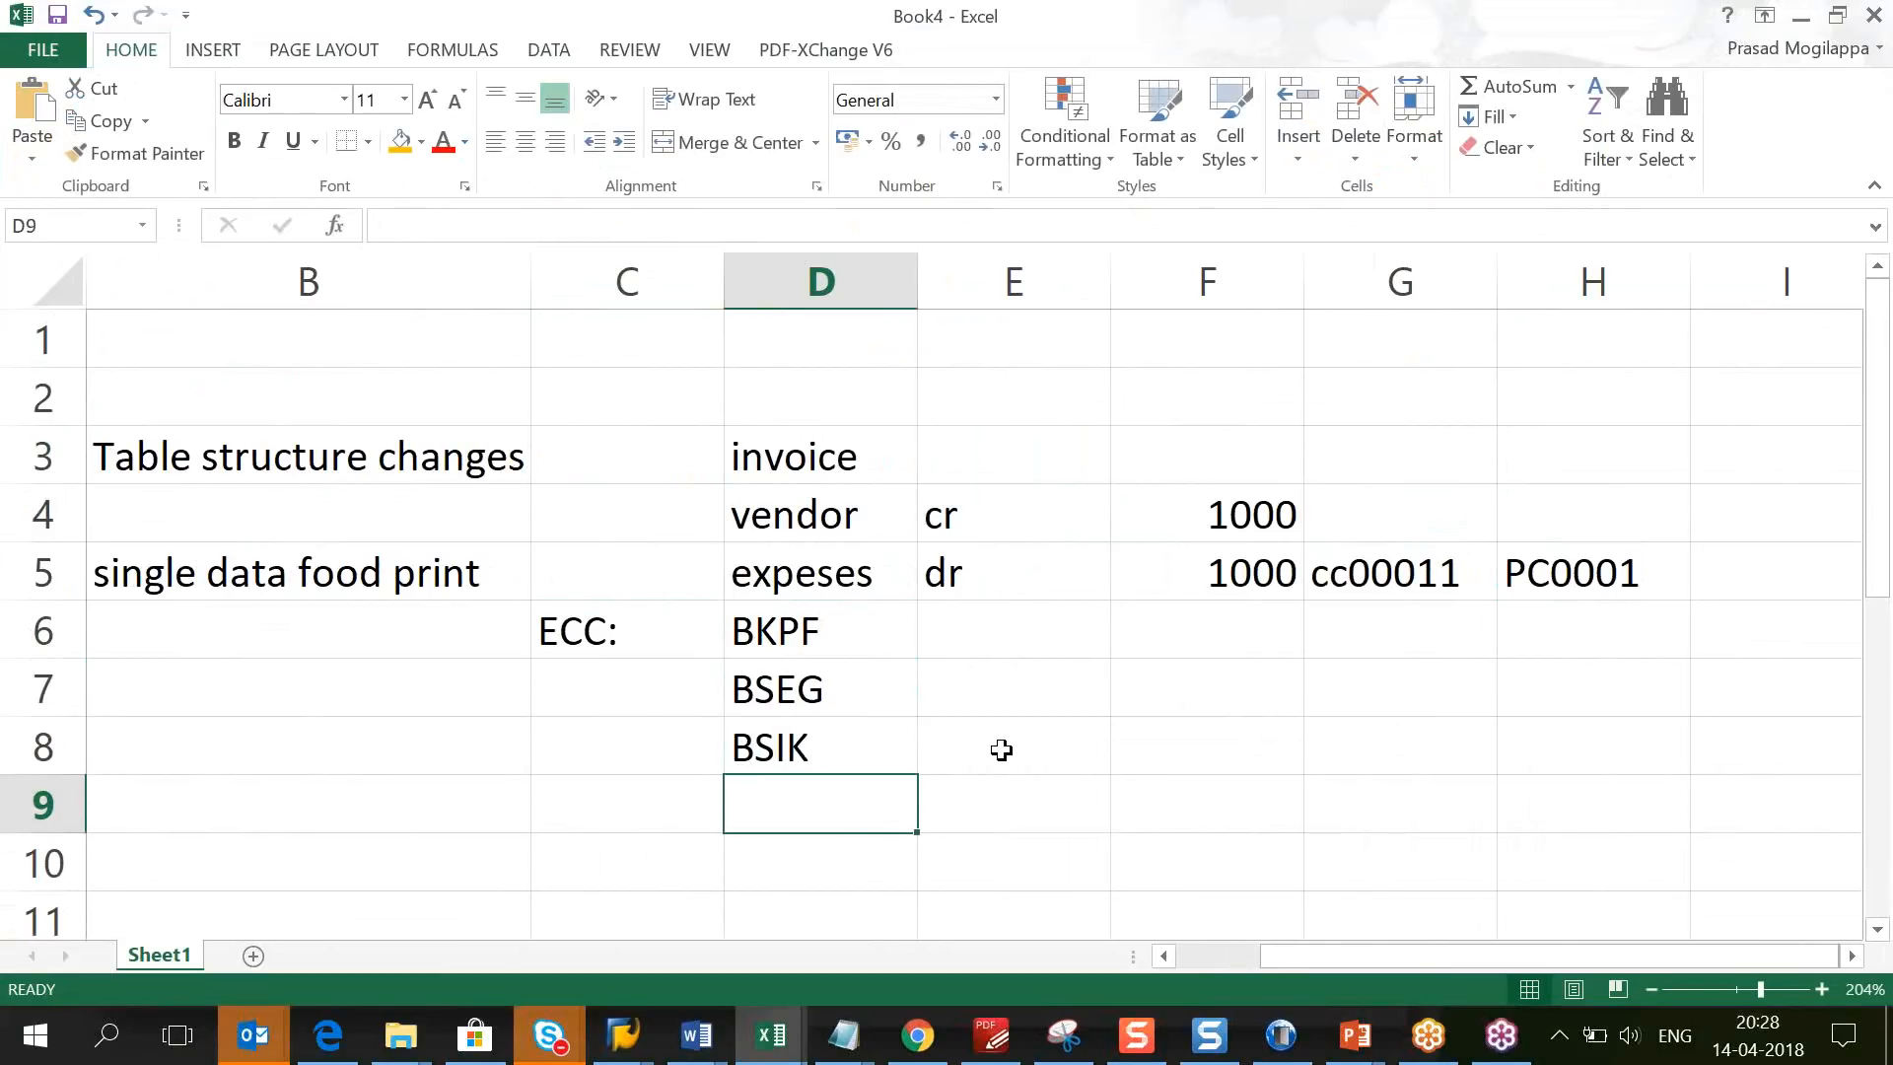
text(COEP)
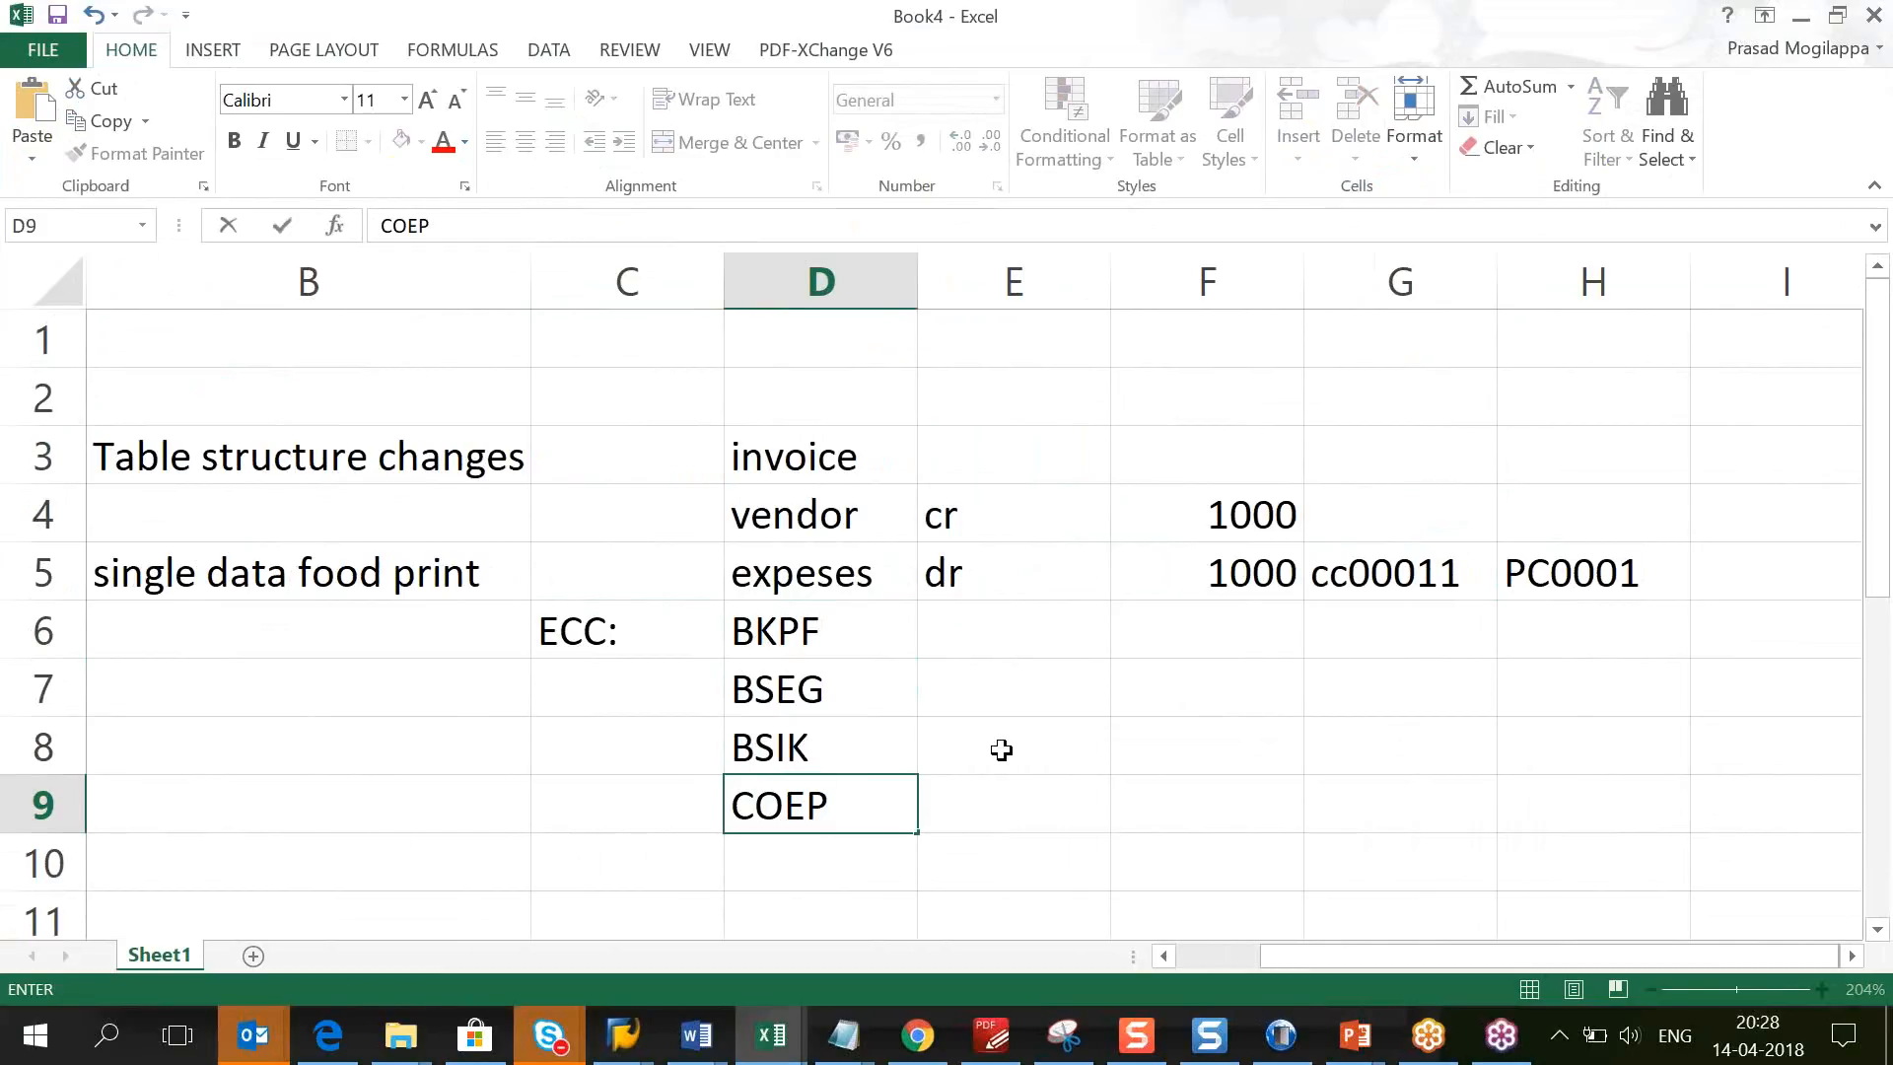
key(Return)
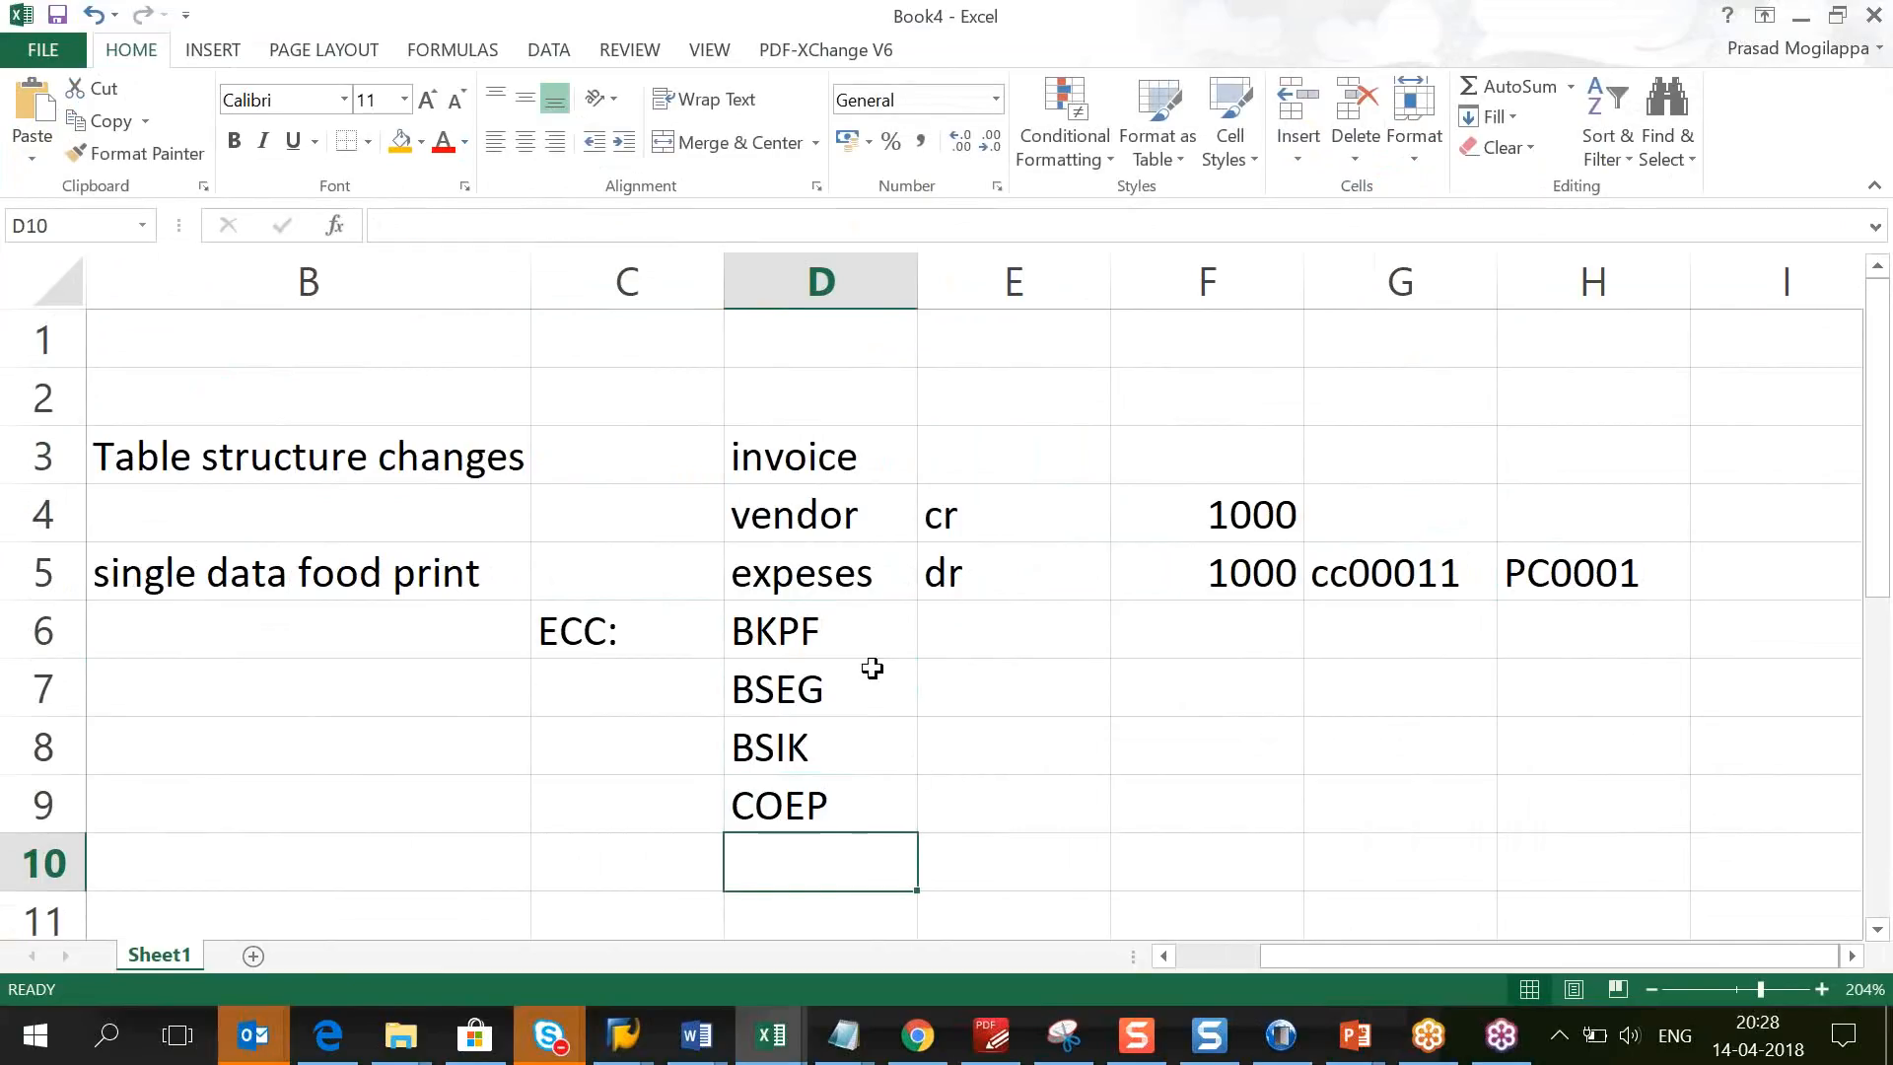
Step: Enter "REAL TIME" in E6 and copy it to E7:E9 beside the other tables
click(858, 635)
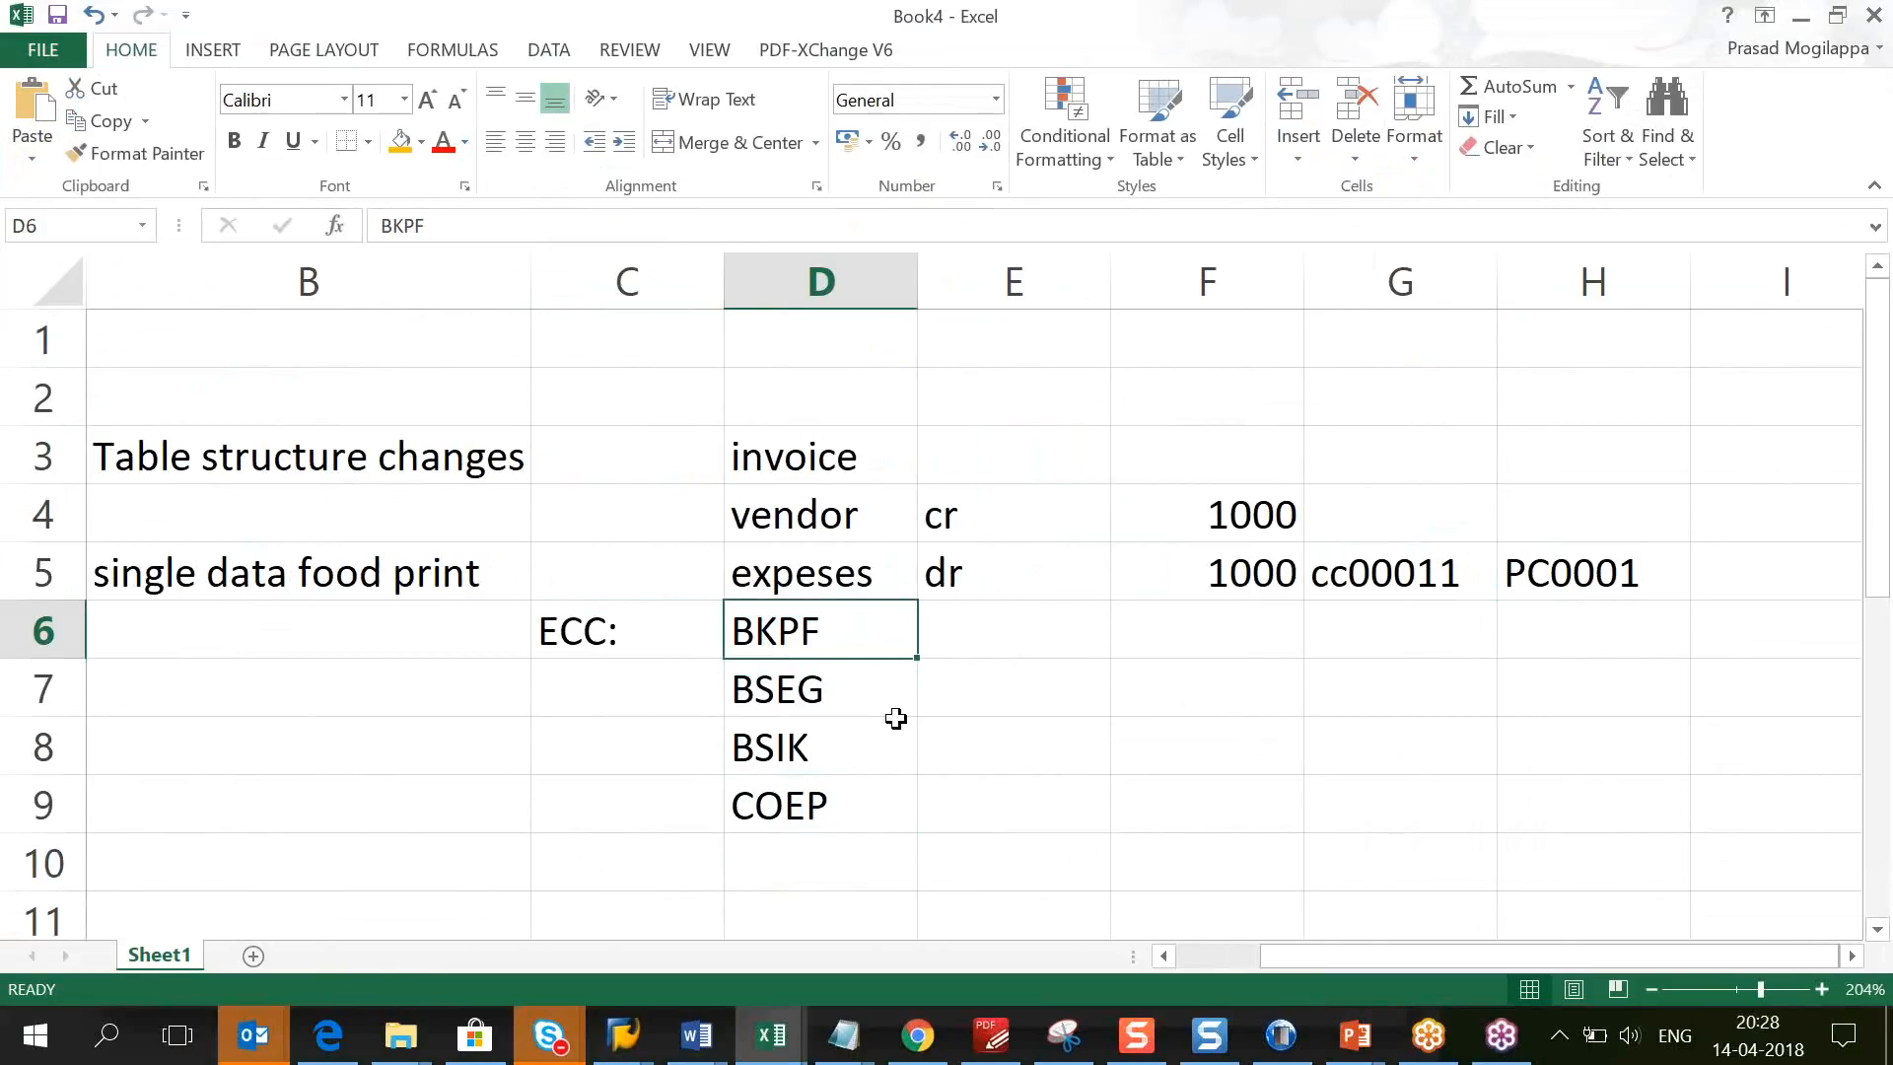
click(979, 637)
text(REAL TIME)
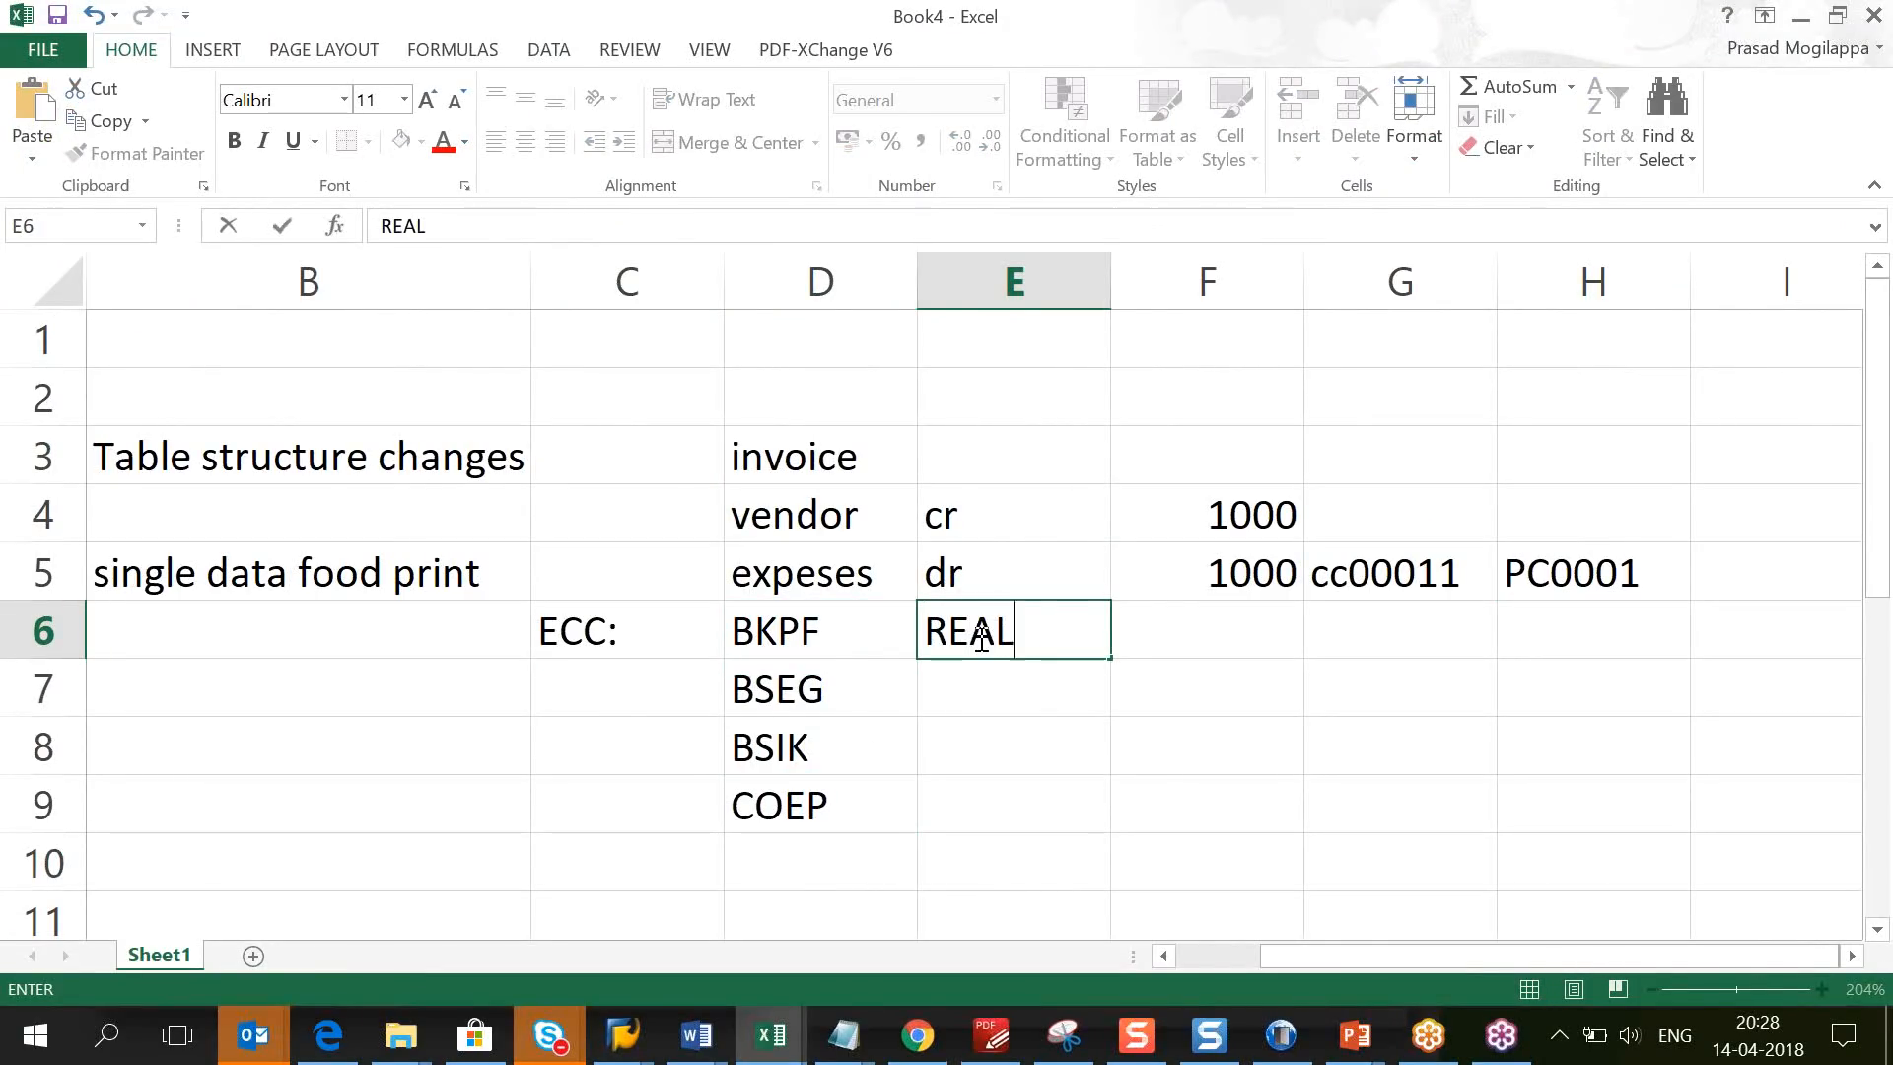
key(Return)
click(981, 638)
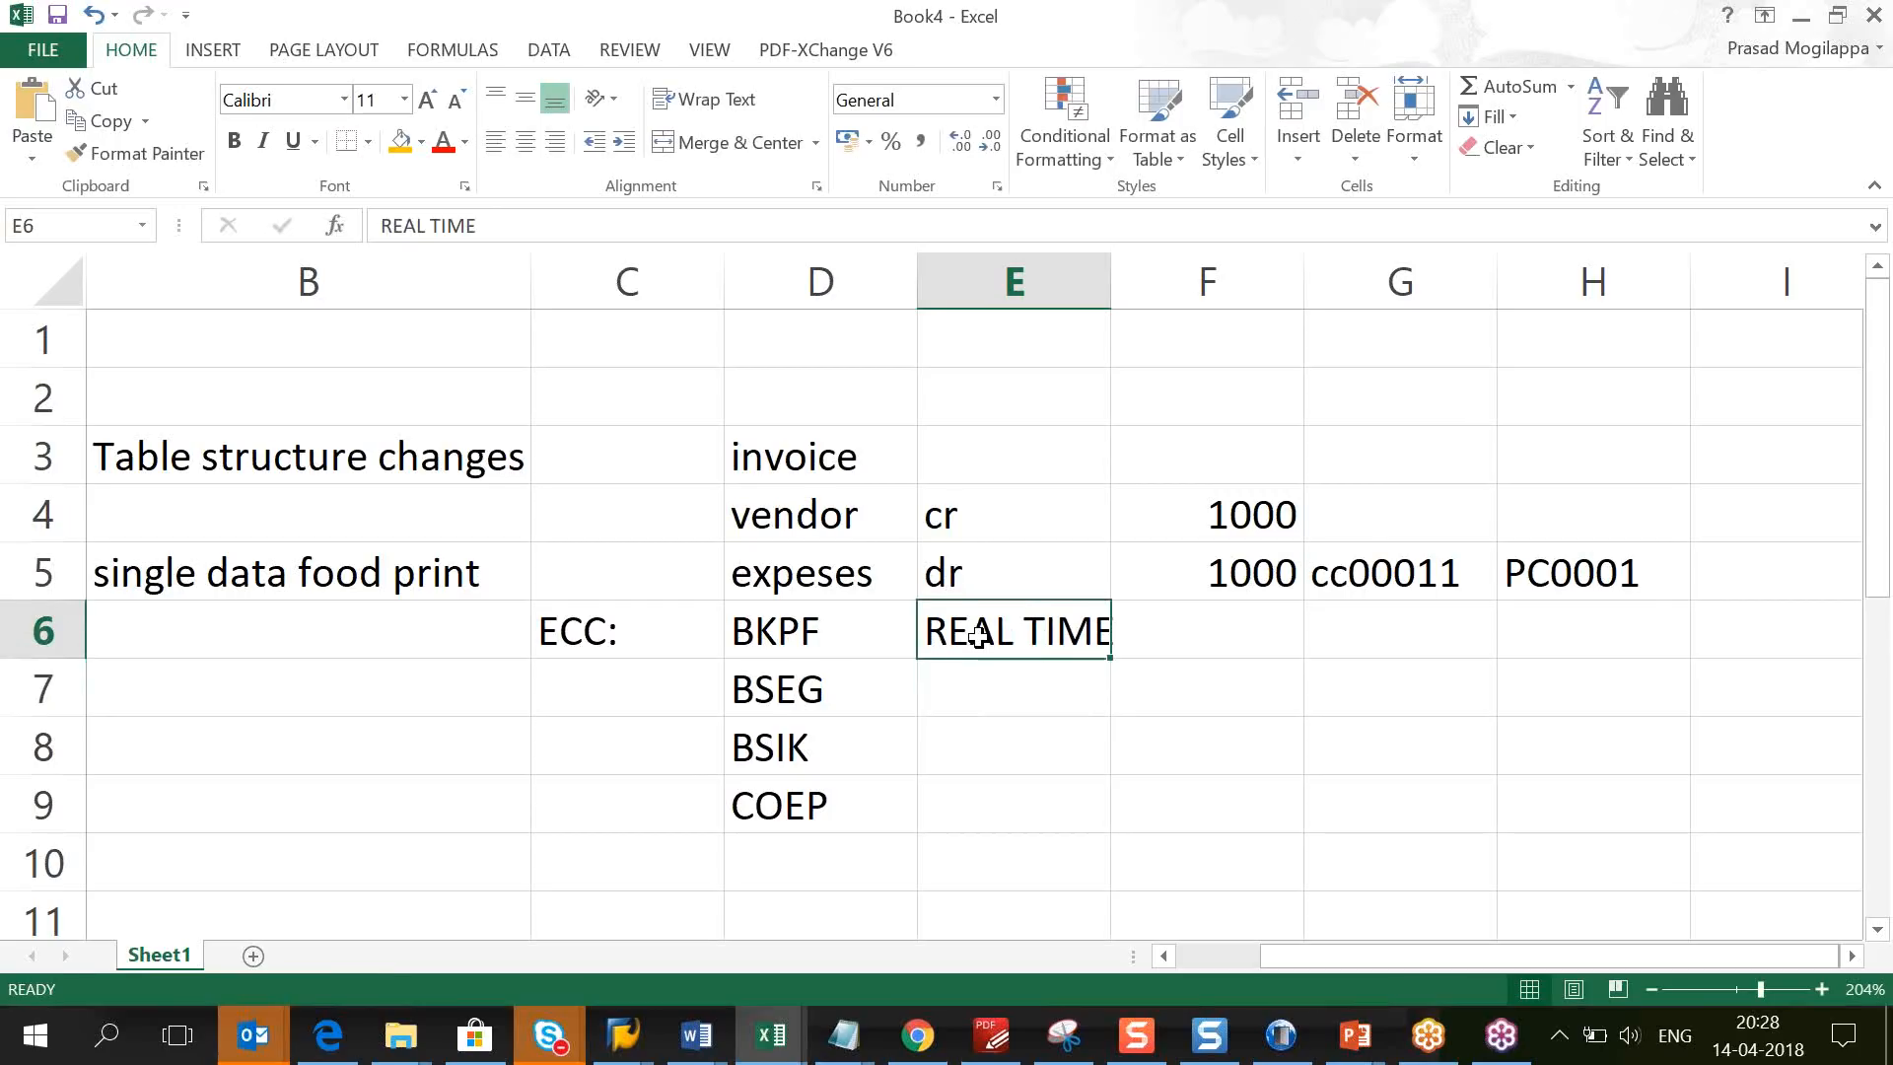
key(ctrl+c)
key(Down)
key(shift+Down)
key(shift+Down)
key(Return)
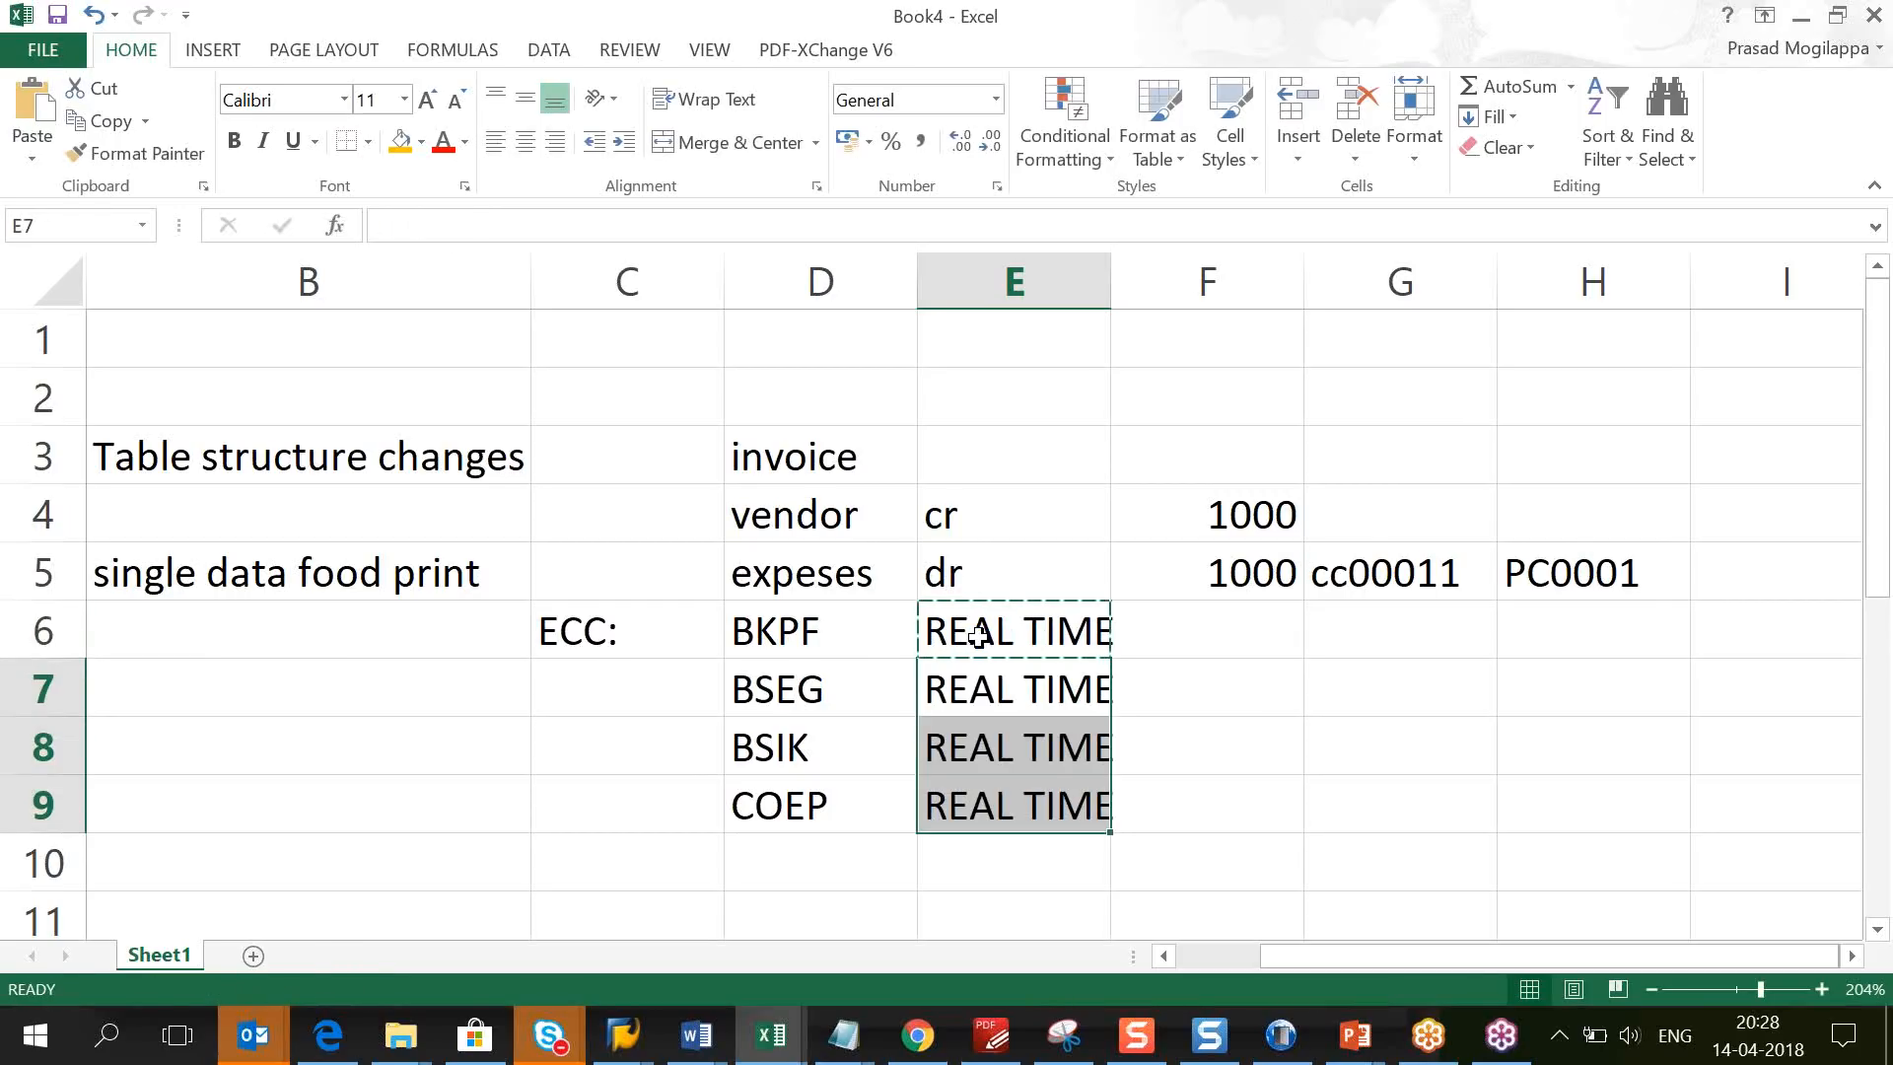
Step: Add the table BSIS in D10 and fill "REAL TIME" into E10 from the cell above
click(832, 636)
click(973, 636)
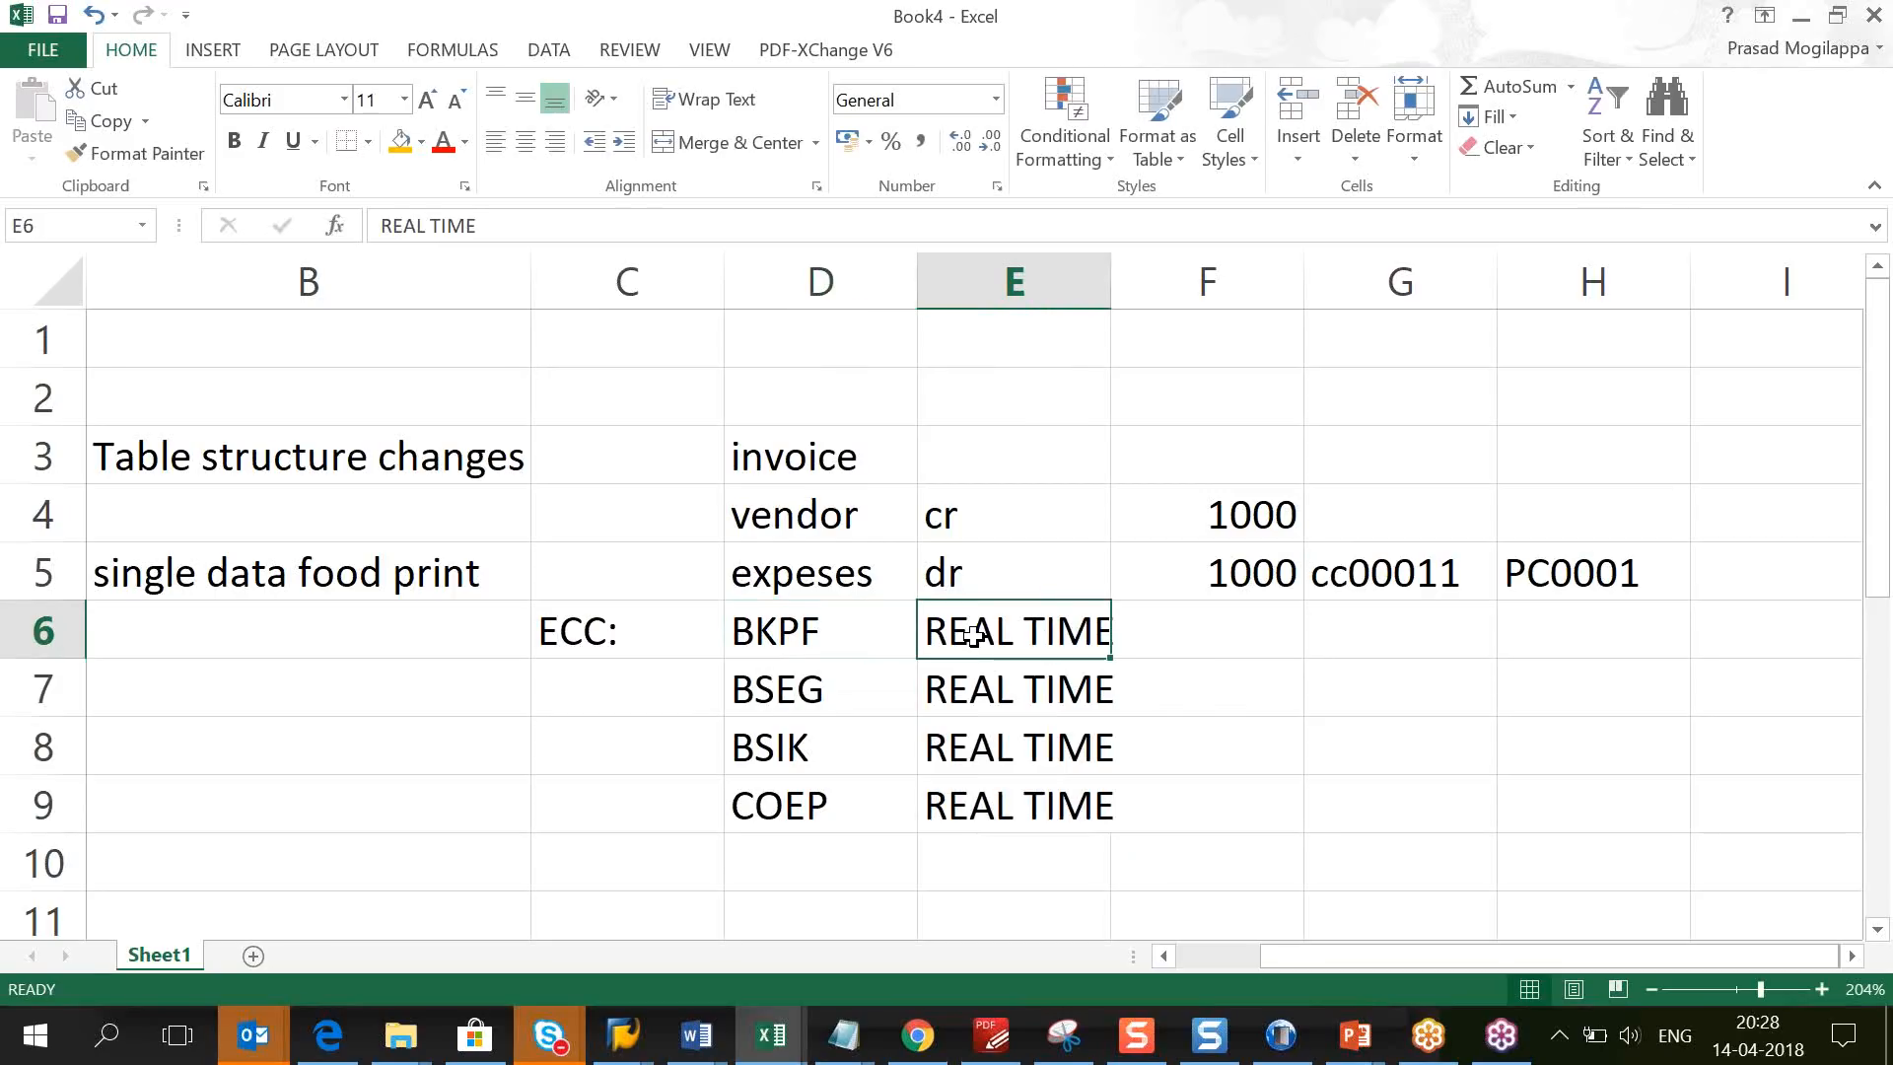
click(809, 632)
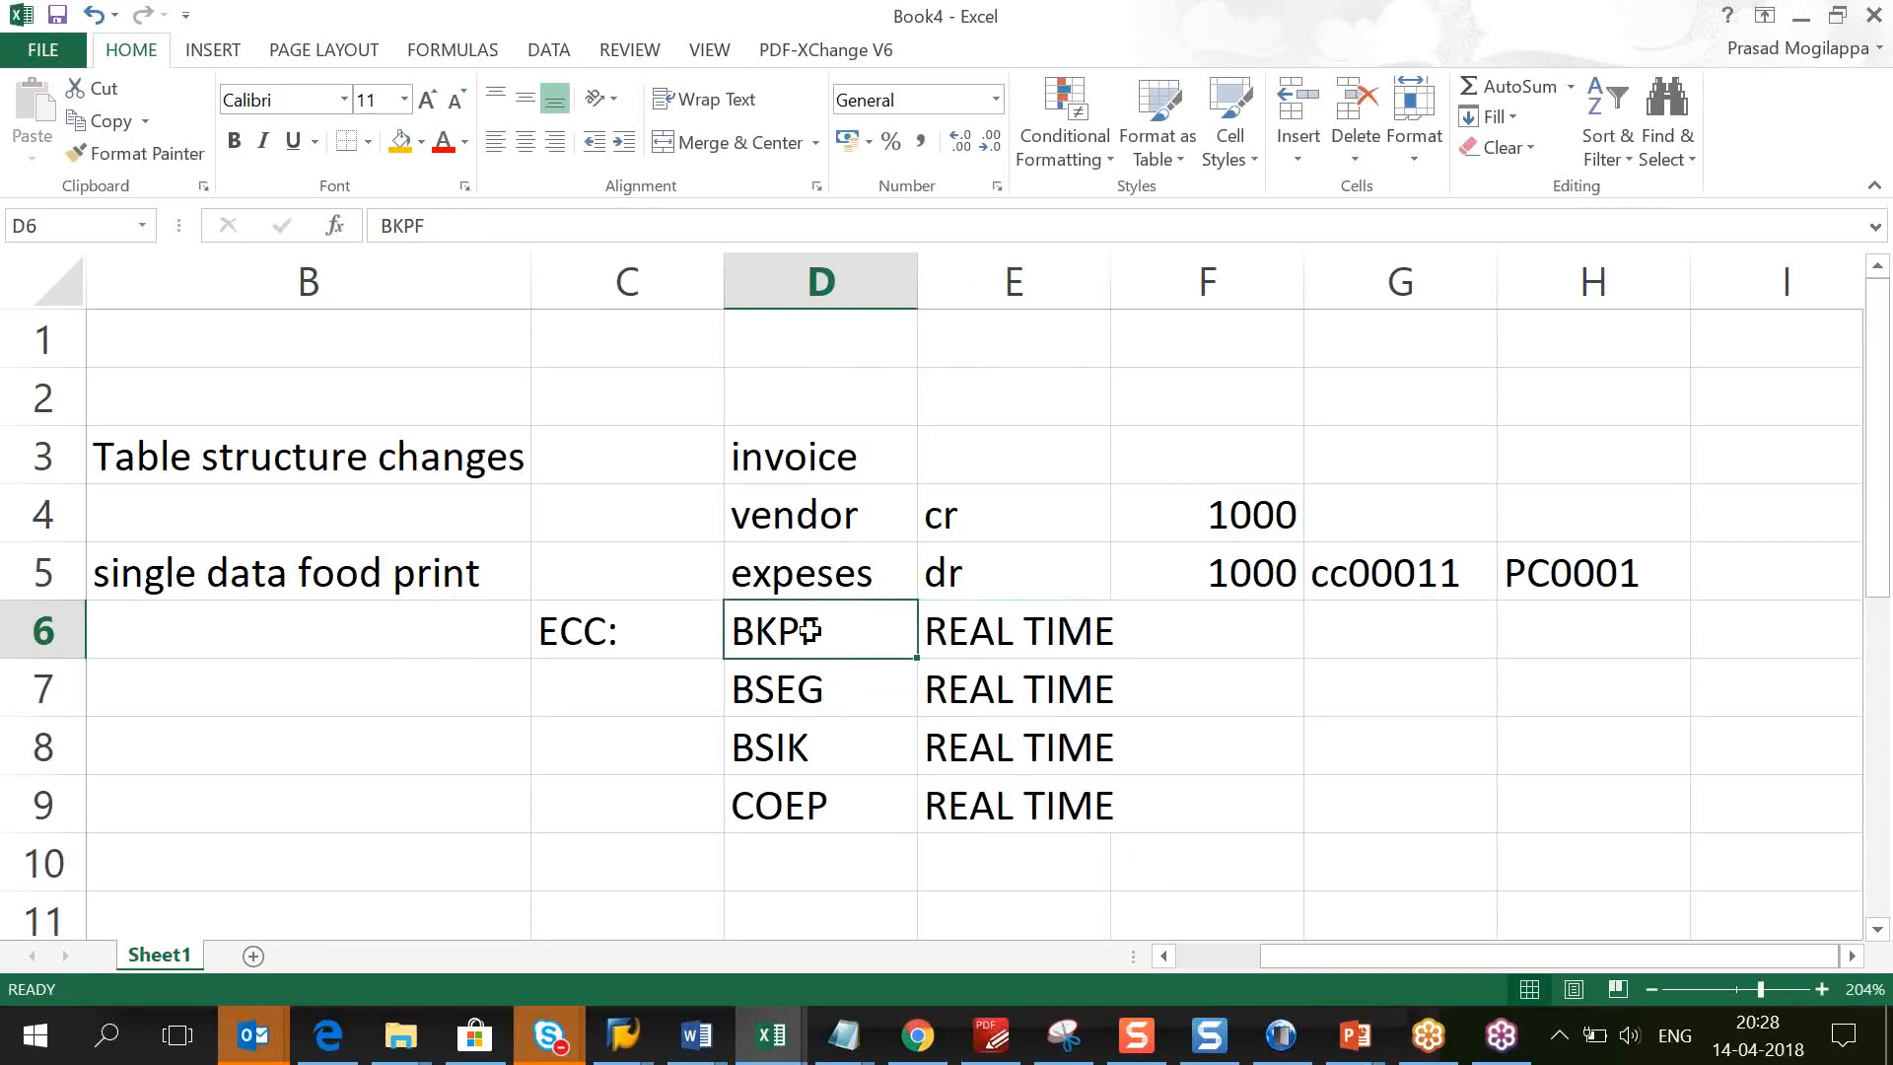
click(814, 848)
text(BSIS)
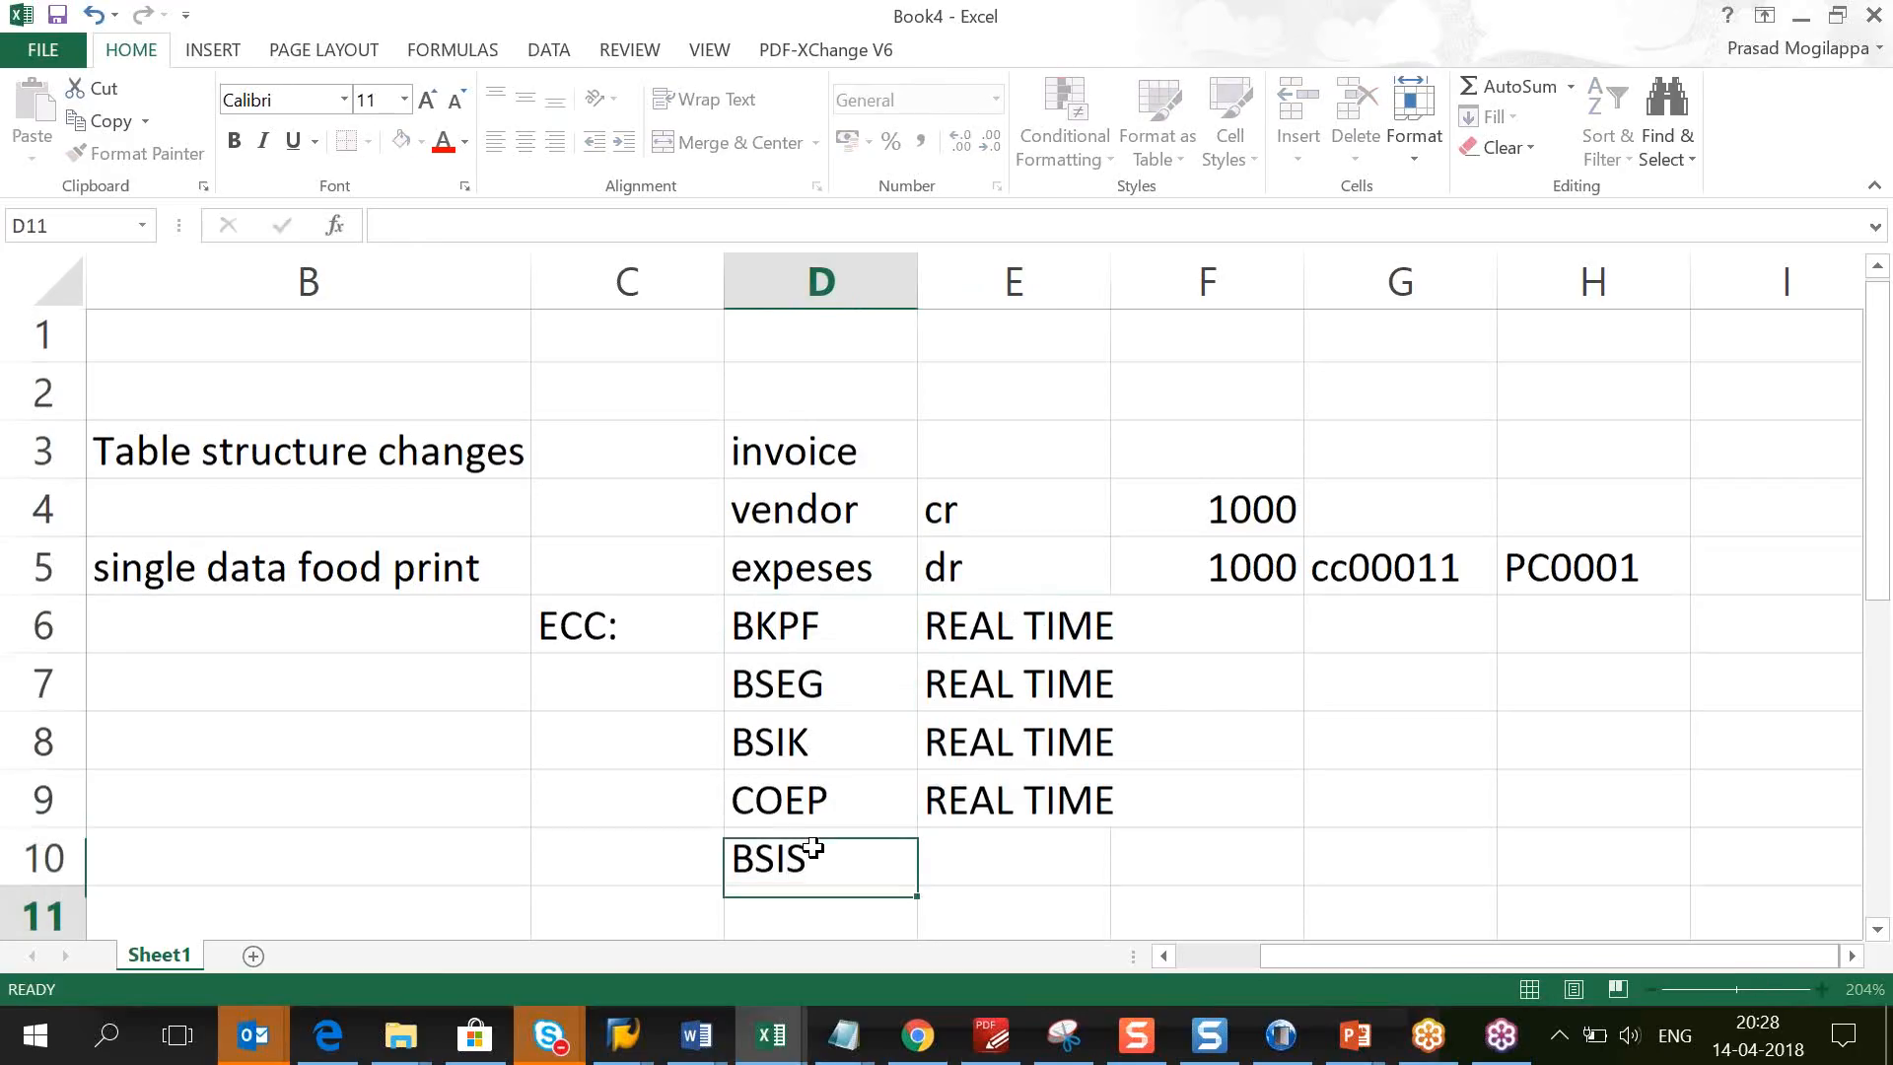
key(Return)
click(855, 512)
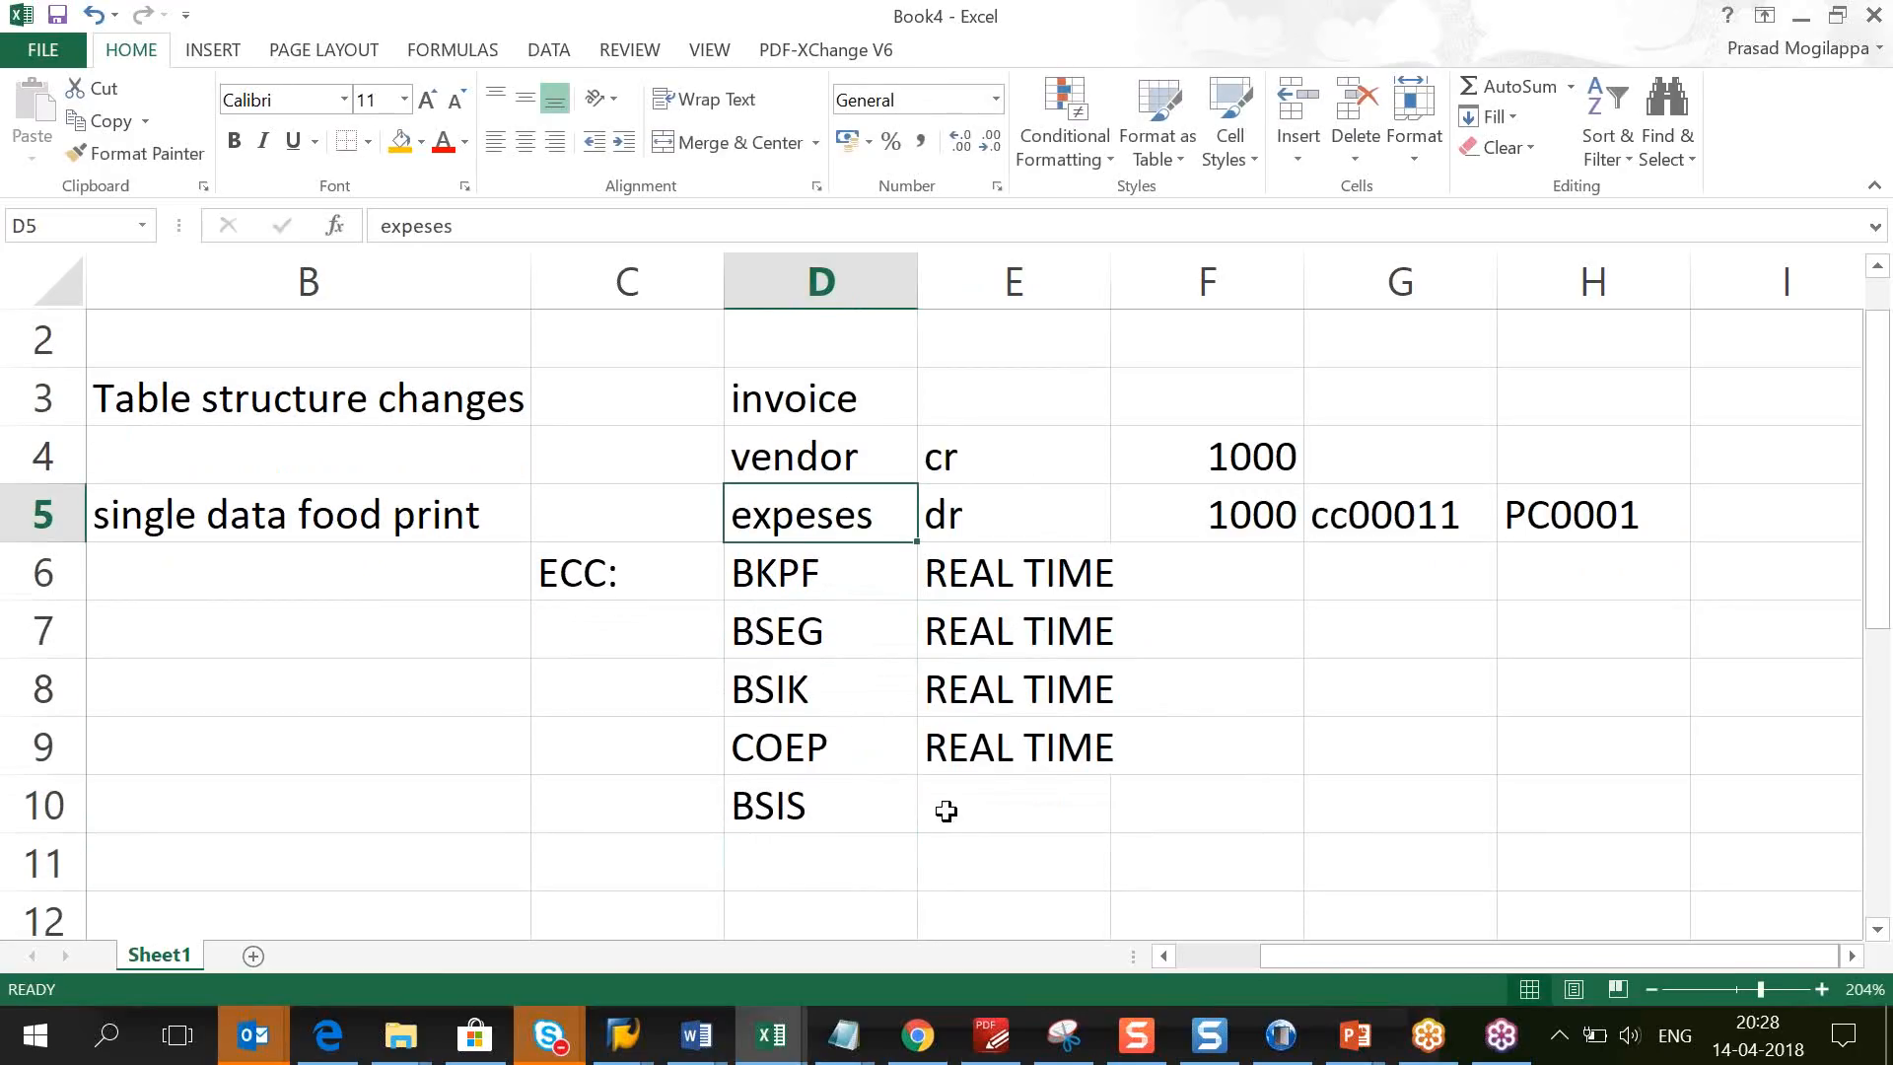
click(976, 818)
key(ctrl+d)
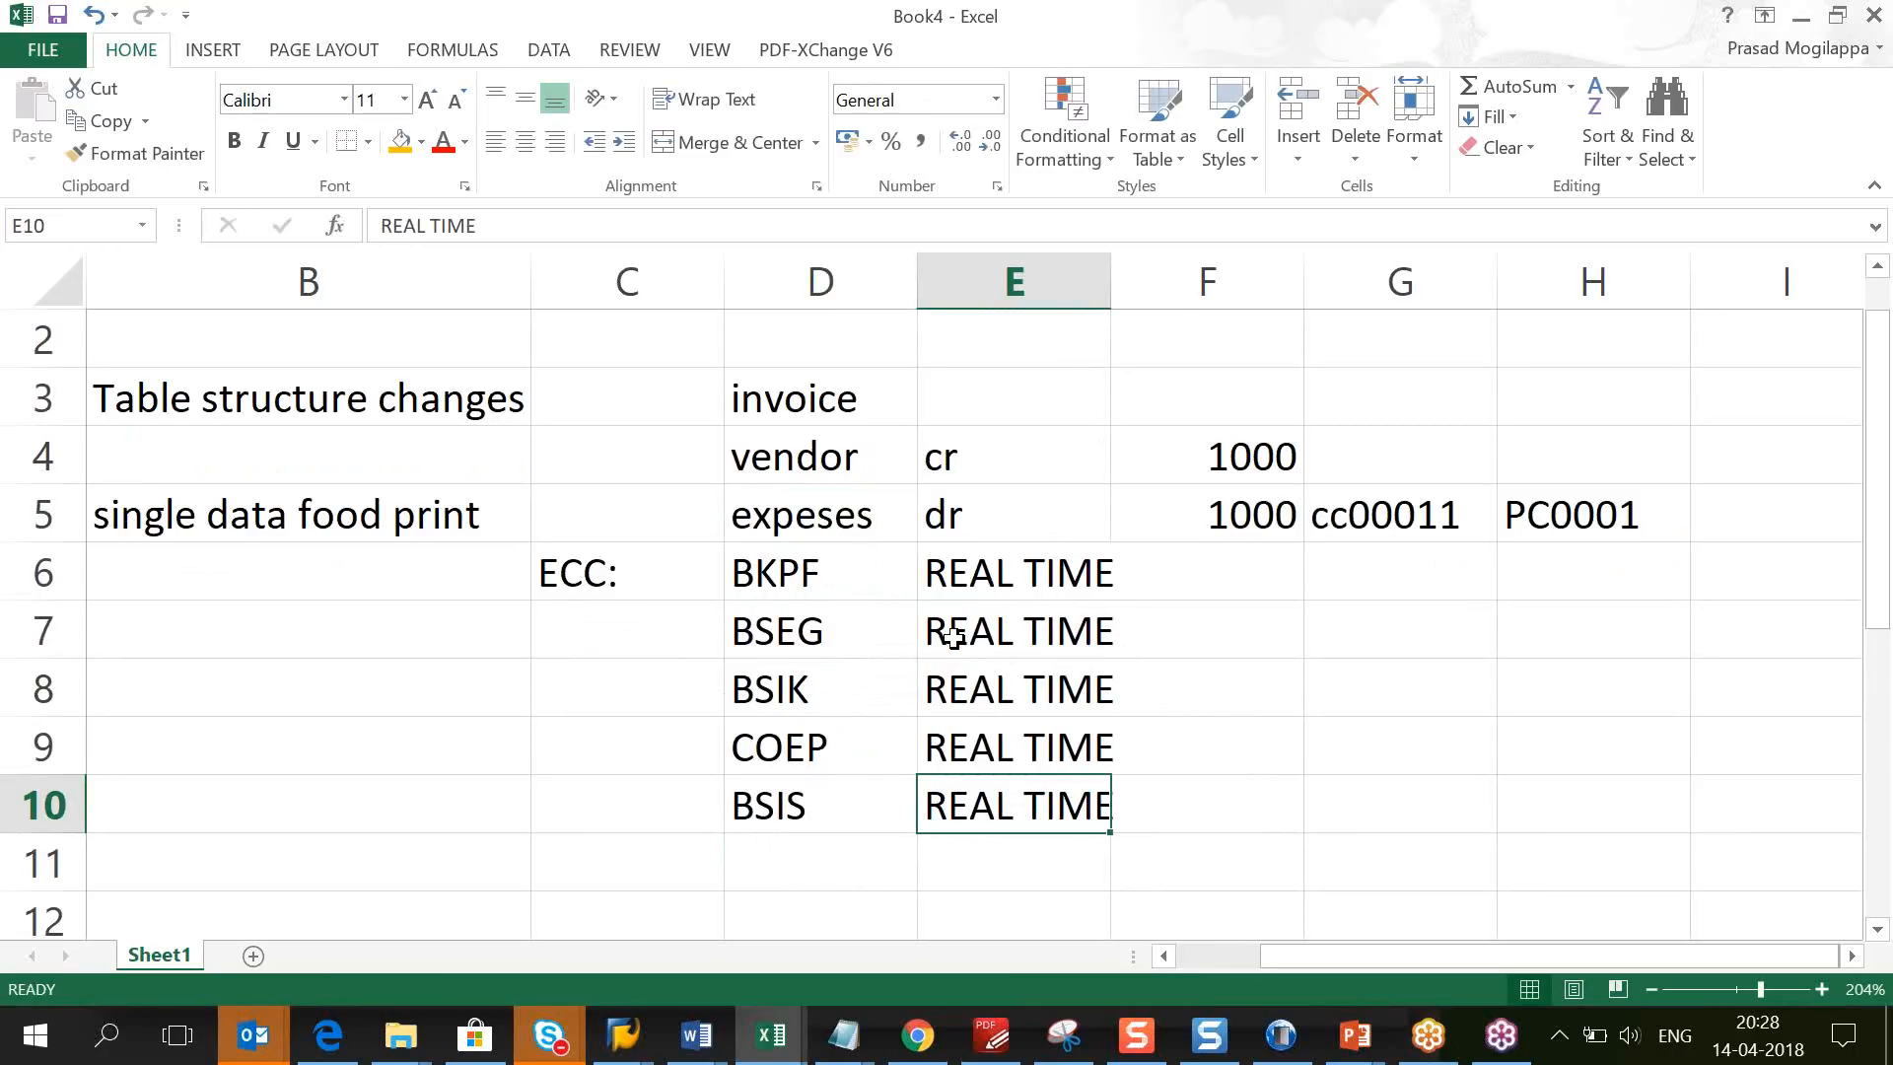
Step: Enter "S/4" in C11 and "SINGLE FOOD PRINT" in D11
click(586, 884)
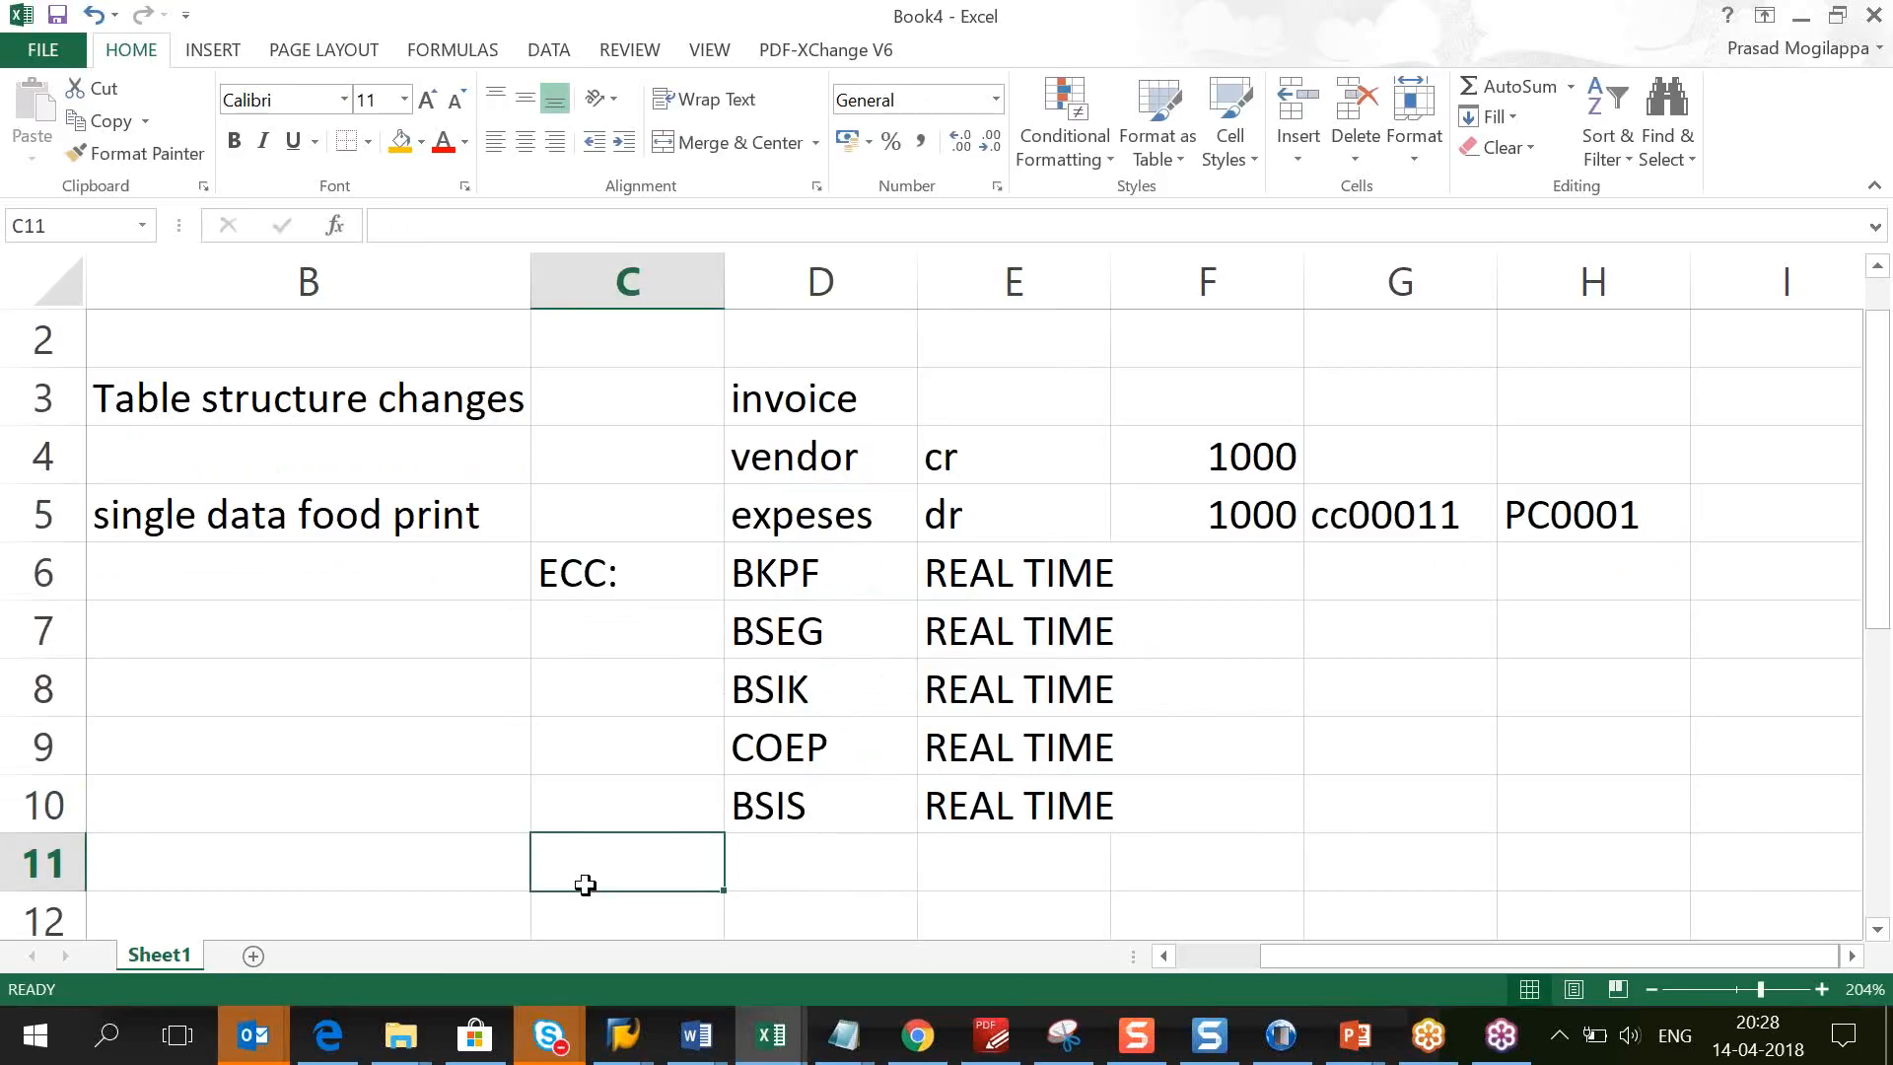
text(S/4)
key(Tab)
text(SINGLE)
key(BackSpace)
key(BackSpace)
key(BackSpace)
key(BackSpace)
key(BackSpace)
key(BackSpace)
text(SINGLE )
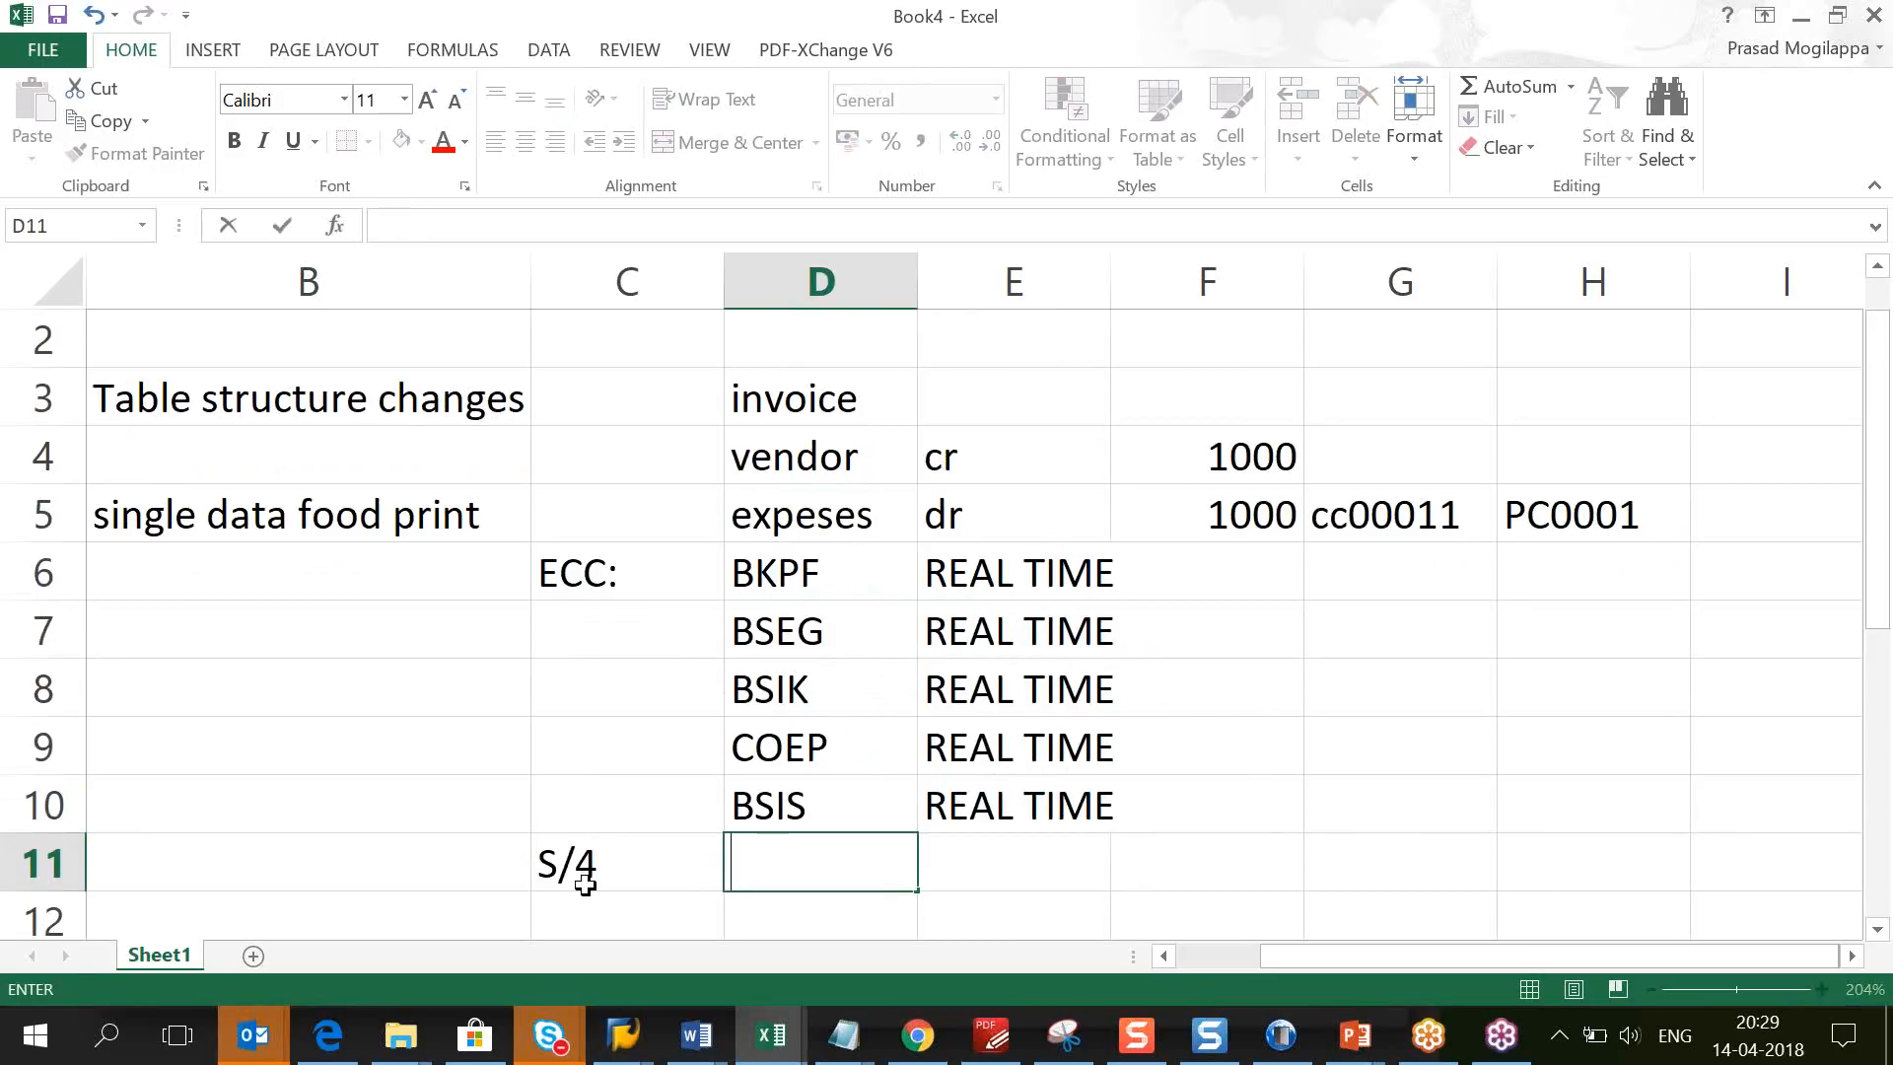
text(FOOD PRINT)
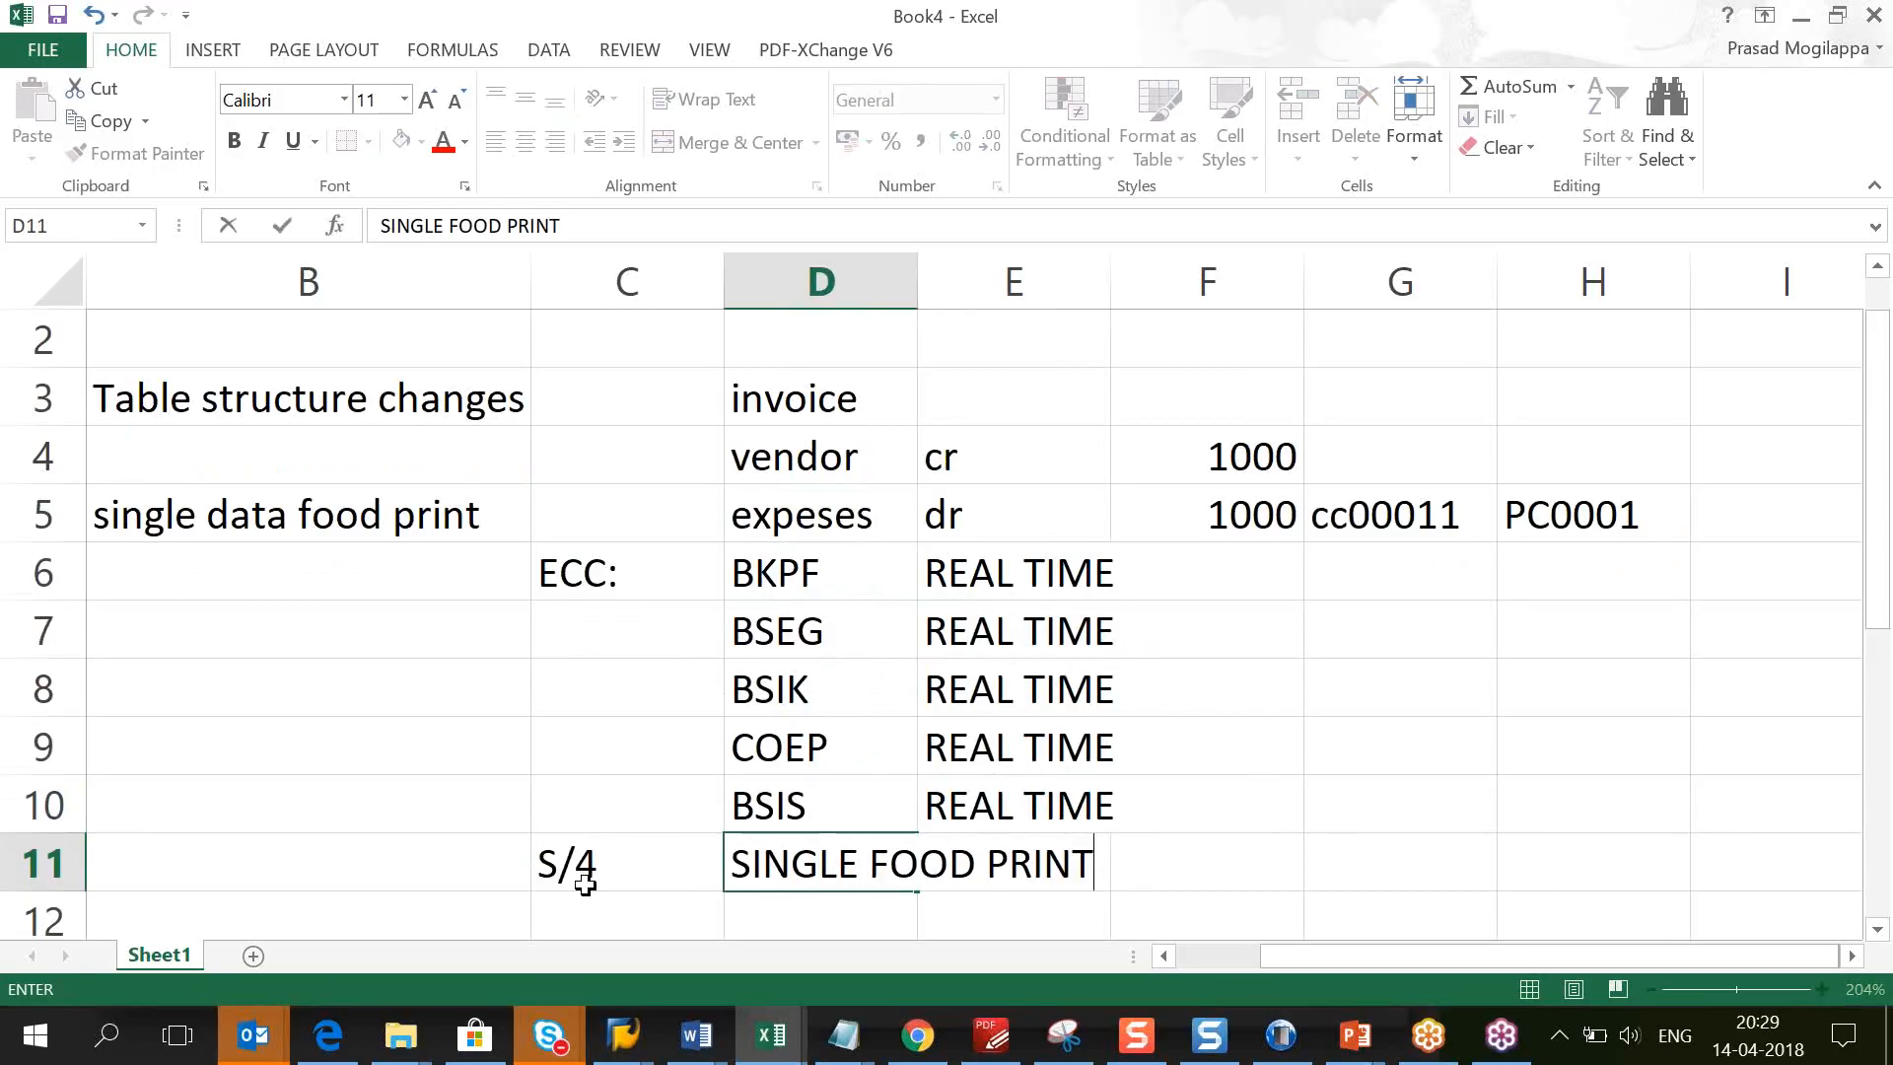
key(Tab)
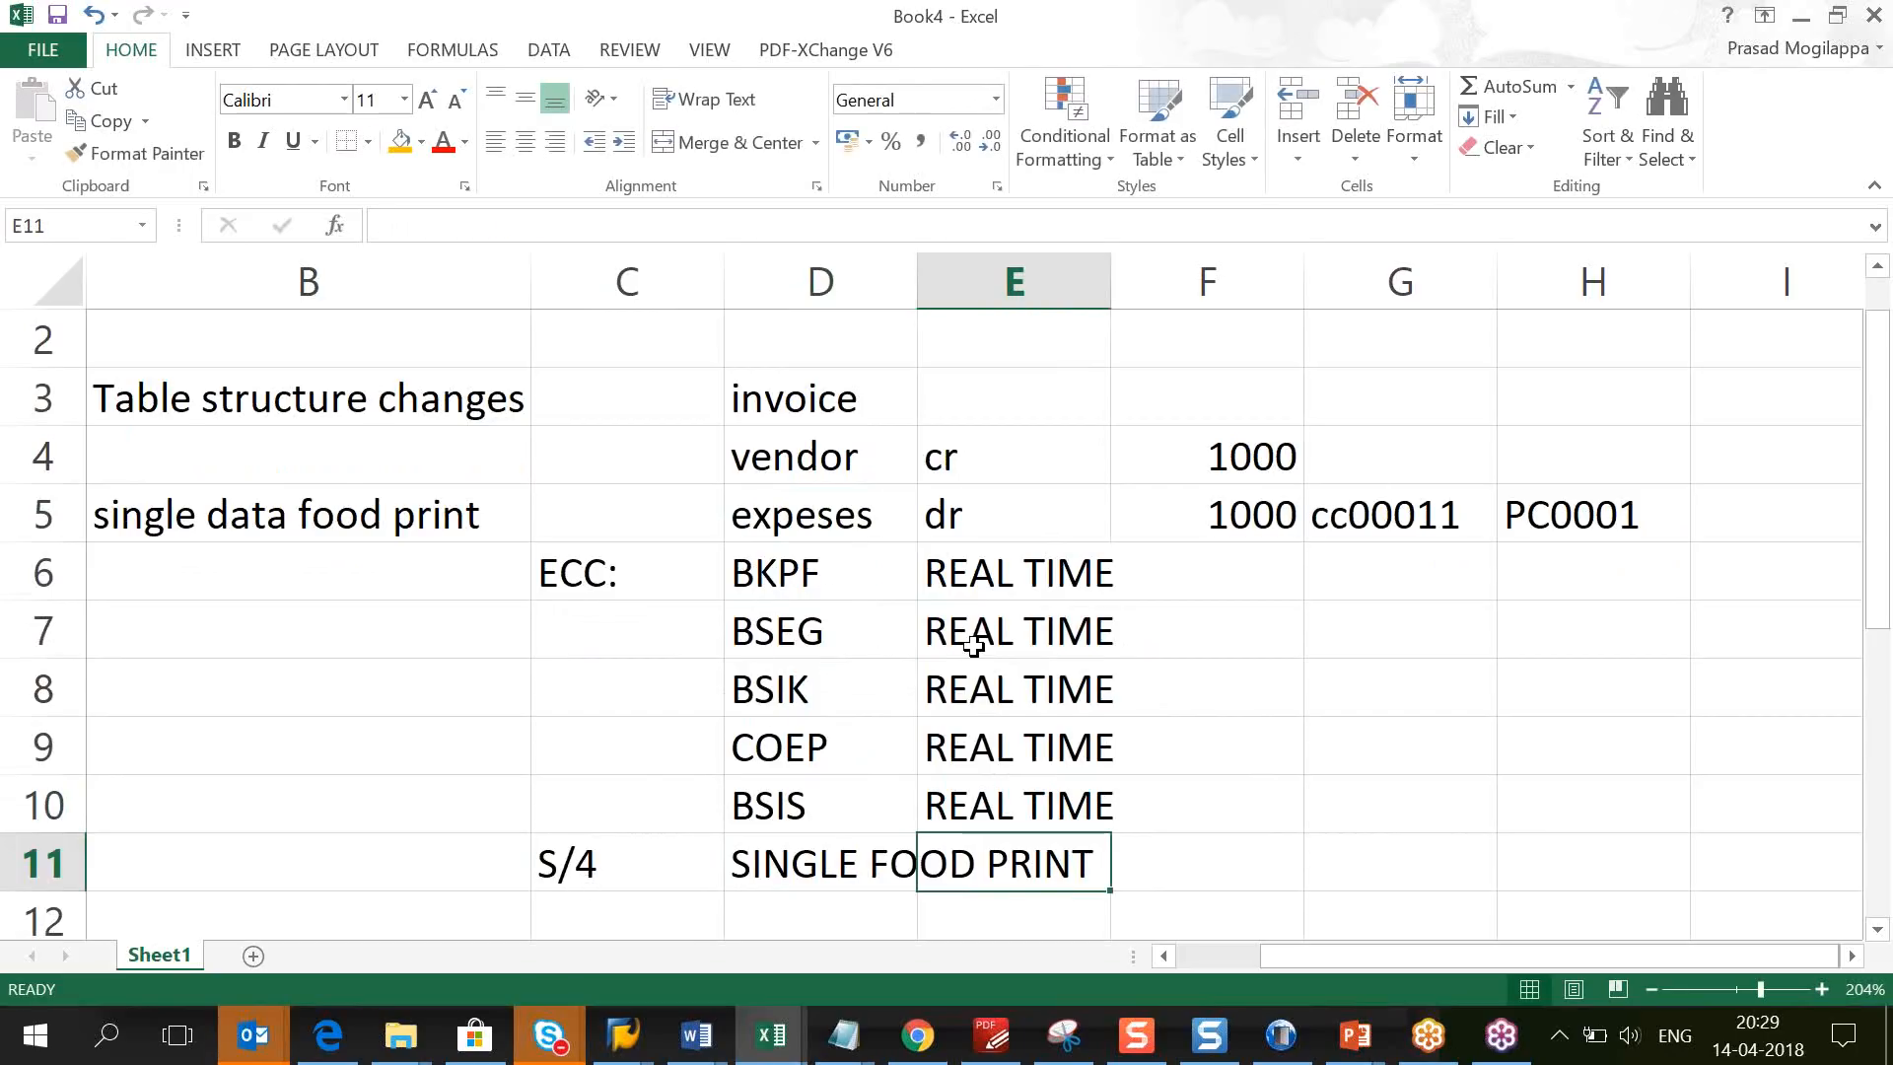
Step: Enter the table name ACDOCA in cell E11
drag(860, 634, 822, 806)
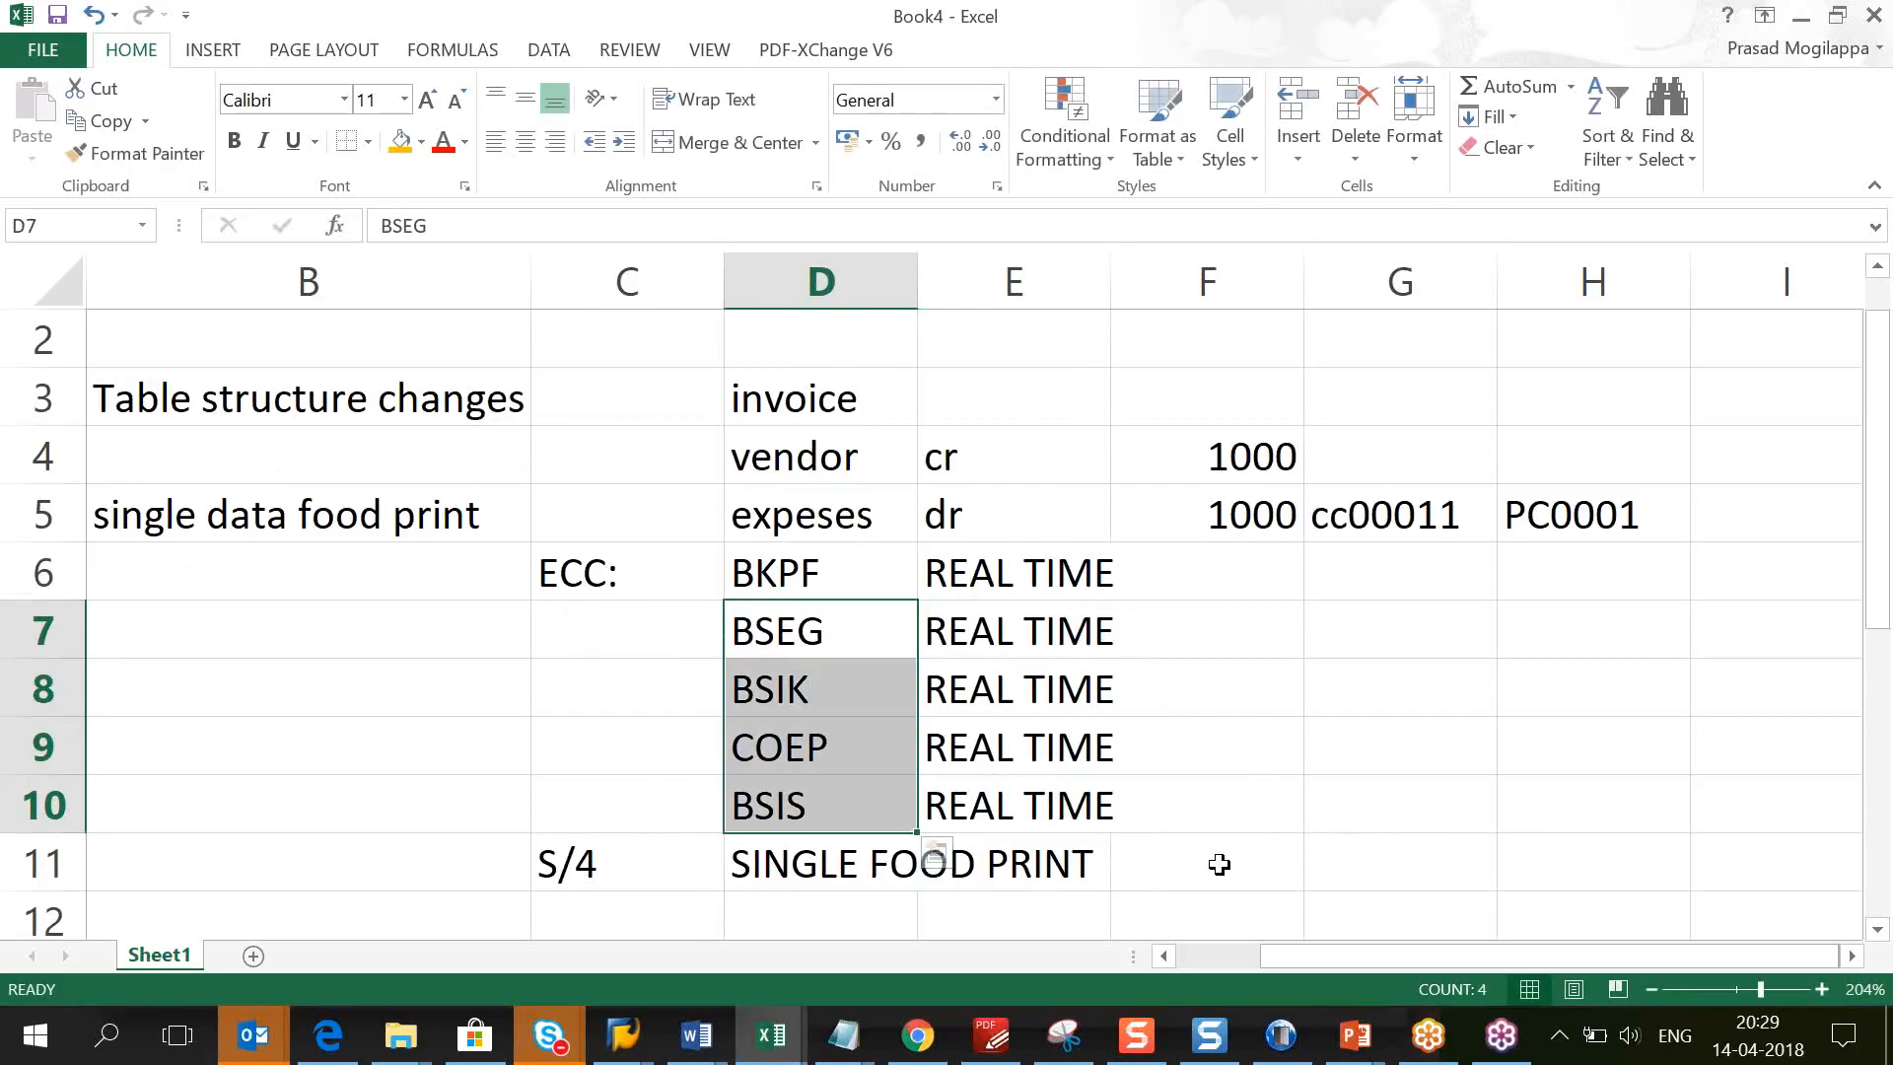
click(1179, 865)
key(Left)
text(ACDOCA)
key(ctrl+Return)
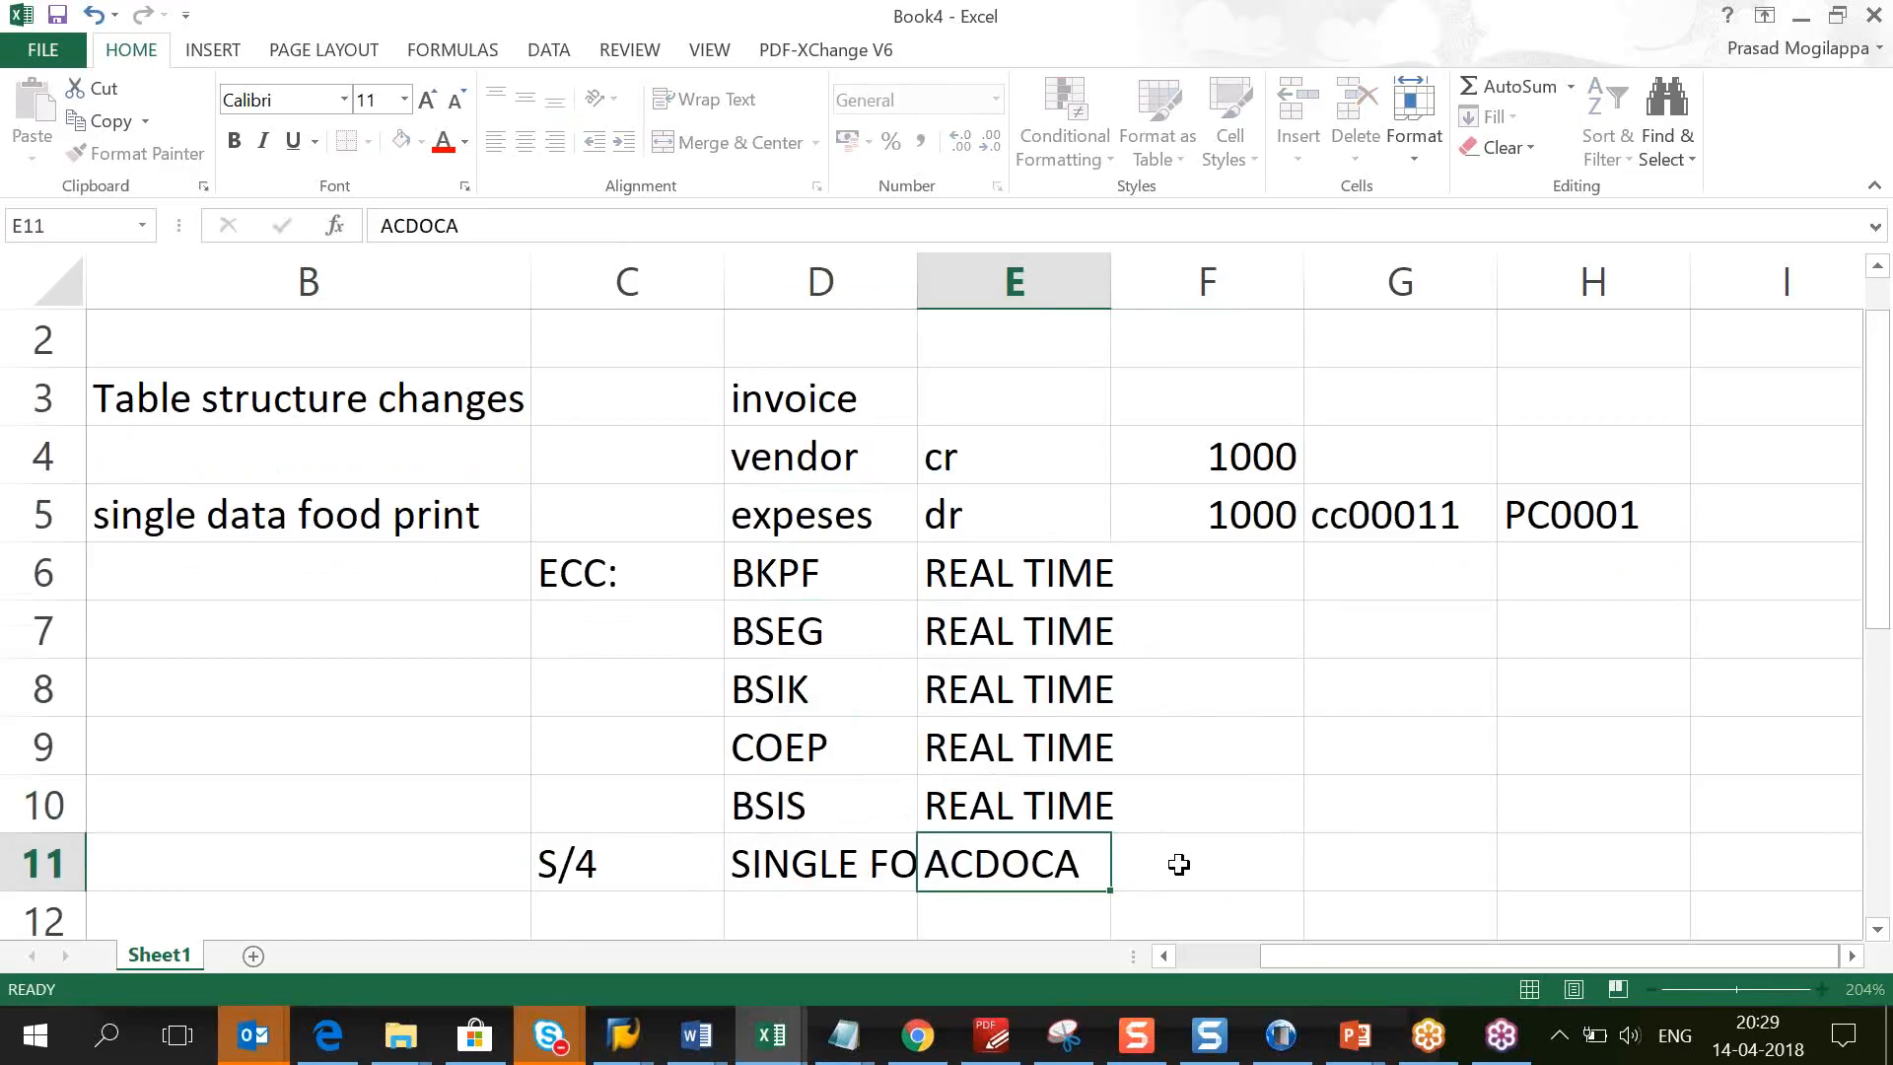
Step: Widen column D to fit its longest text
key(Down)
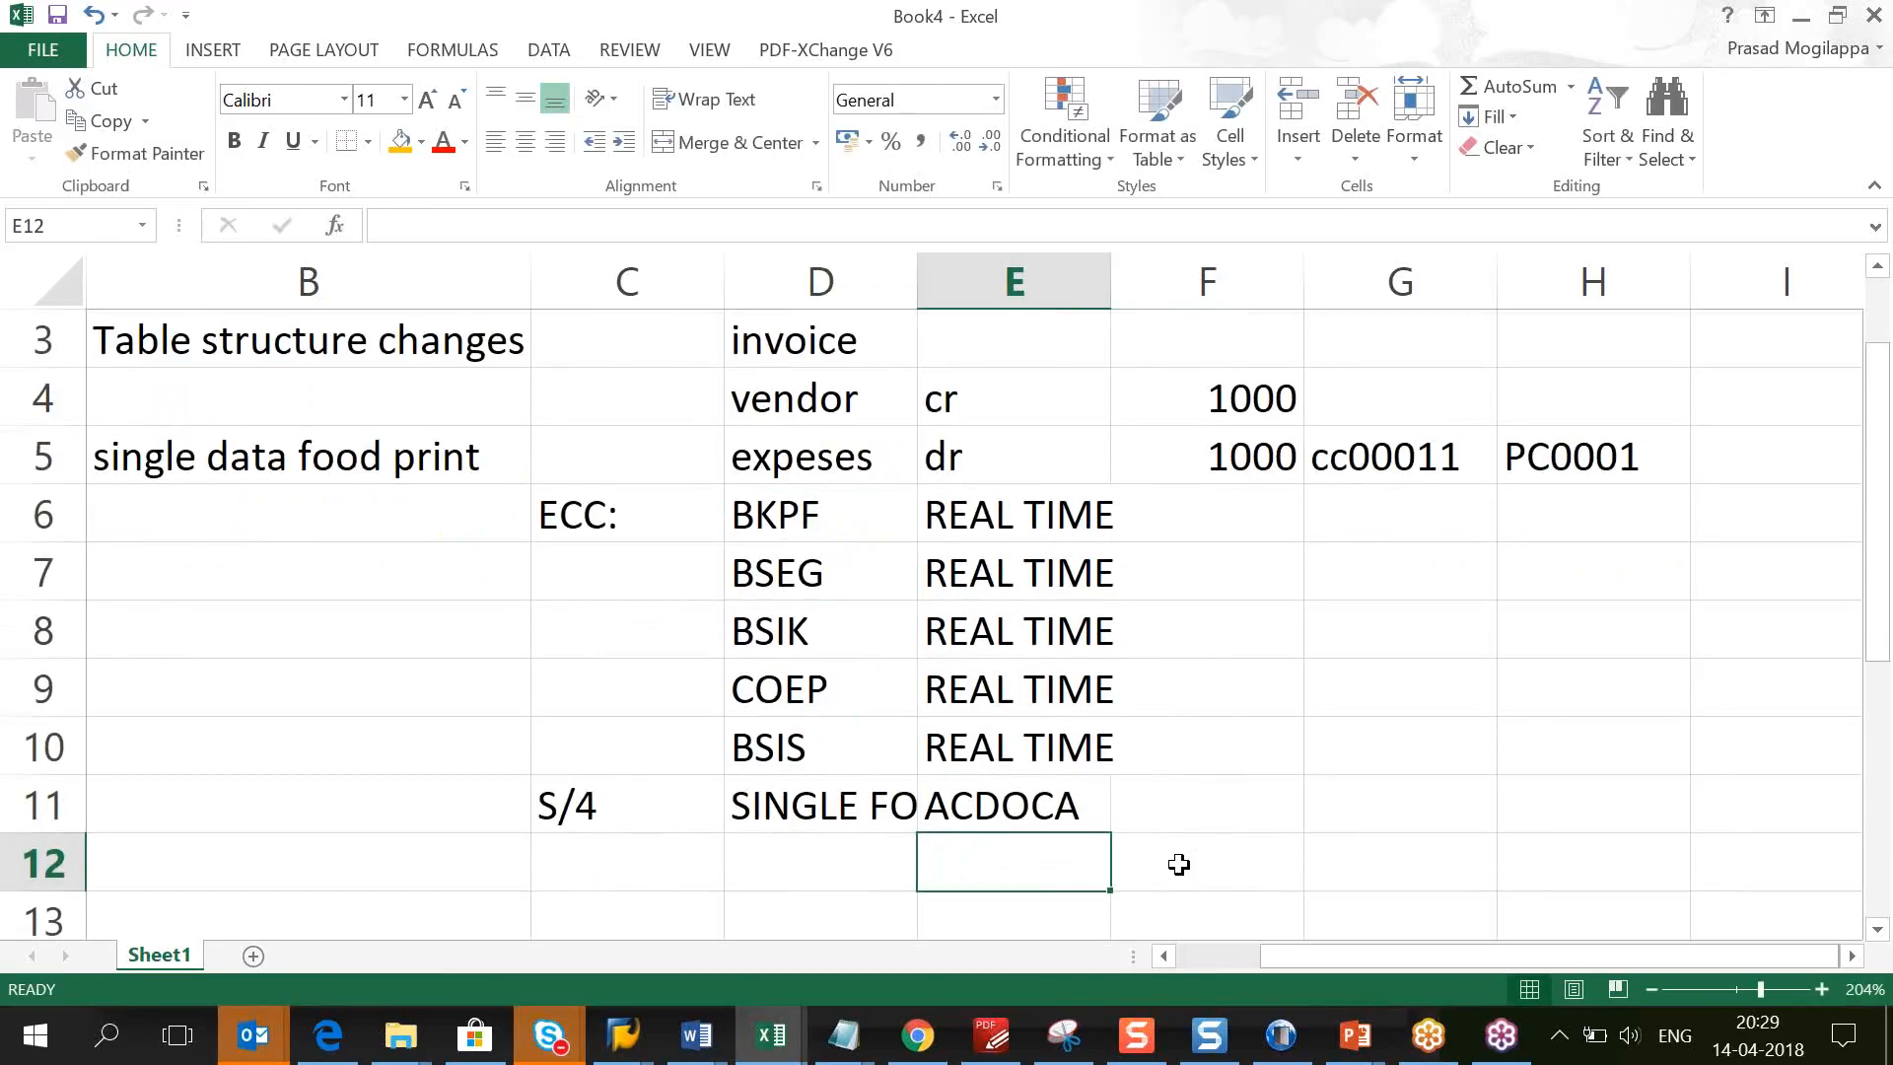
scroll(1179, 863, down, 1)
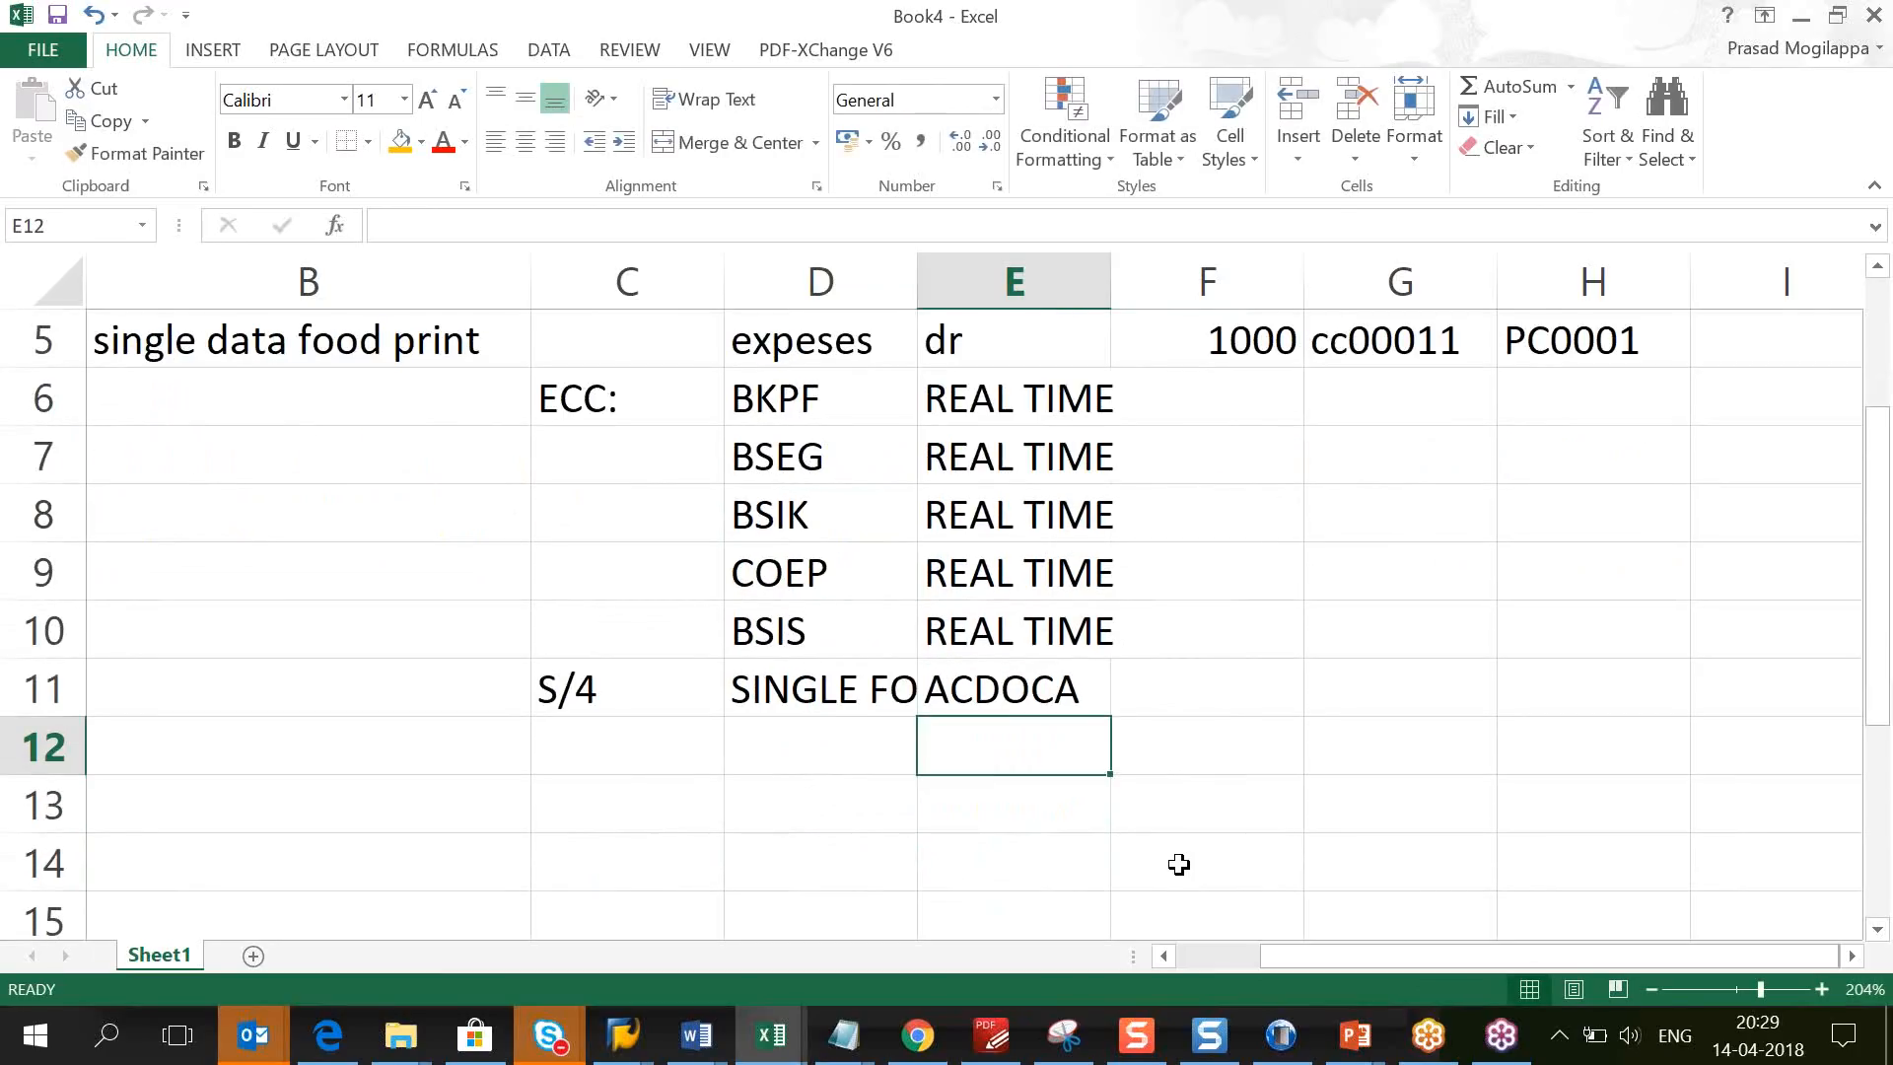
key(Up)
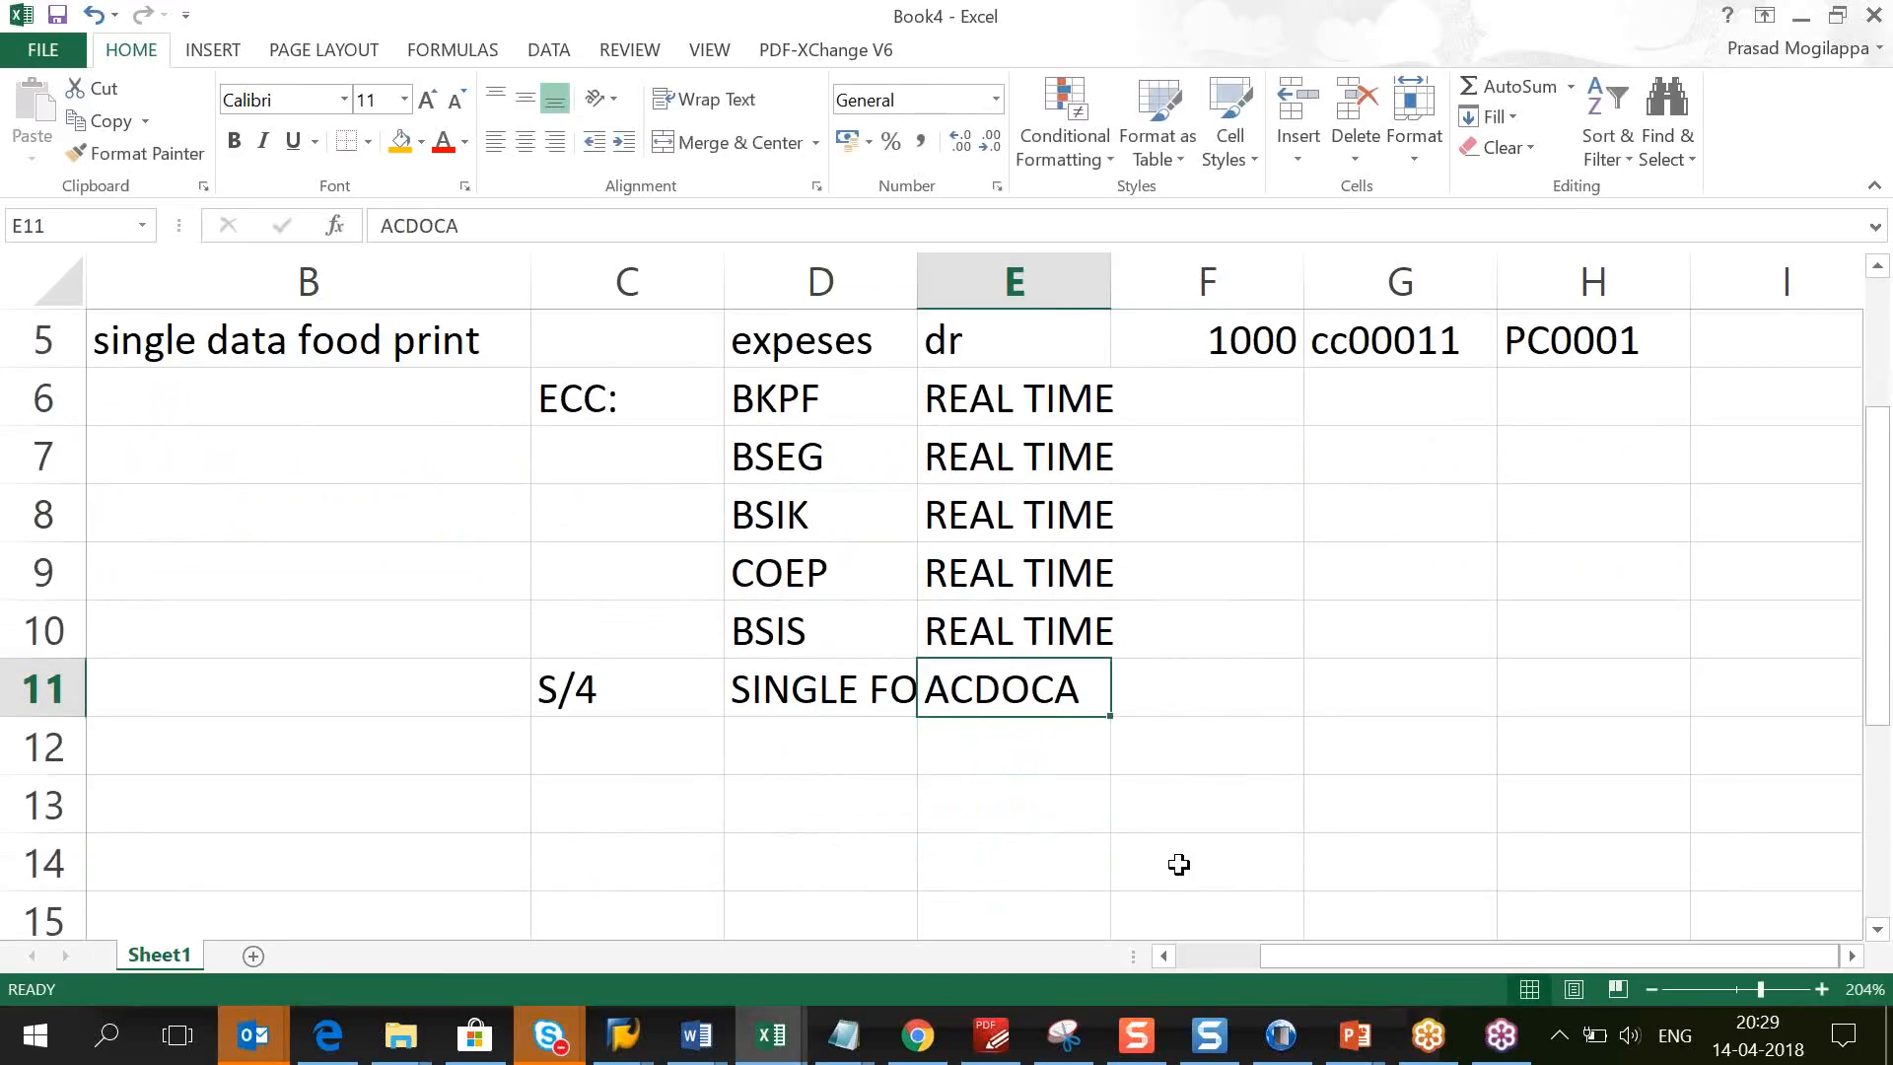
double_click(916, 286)
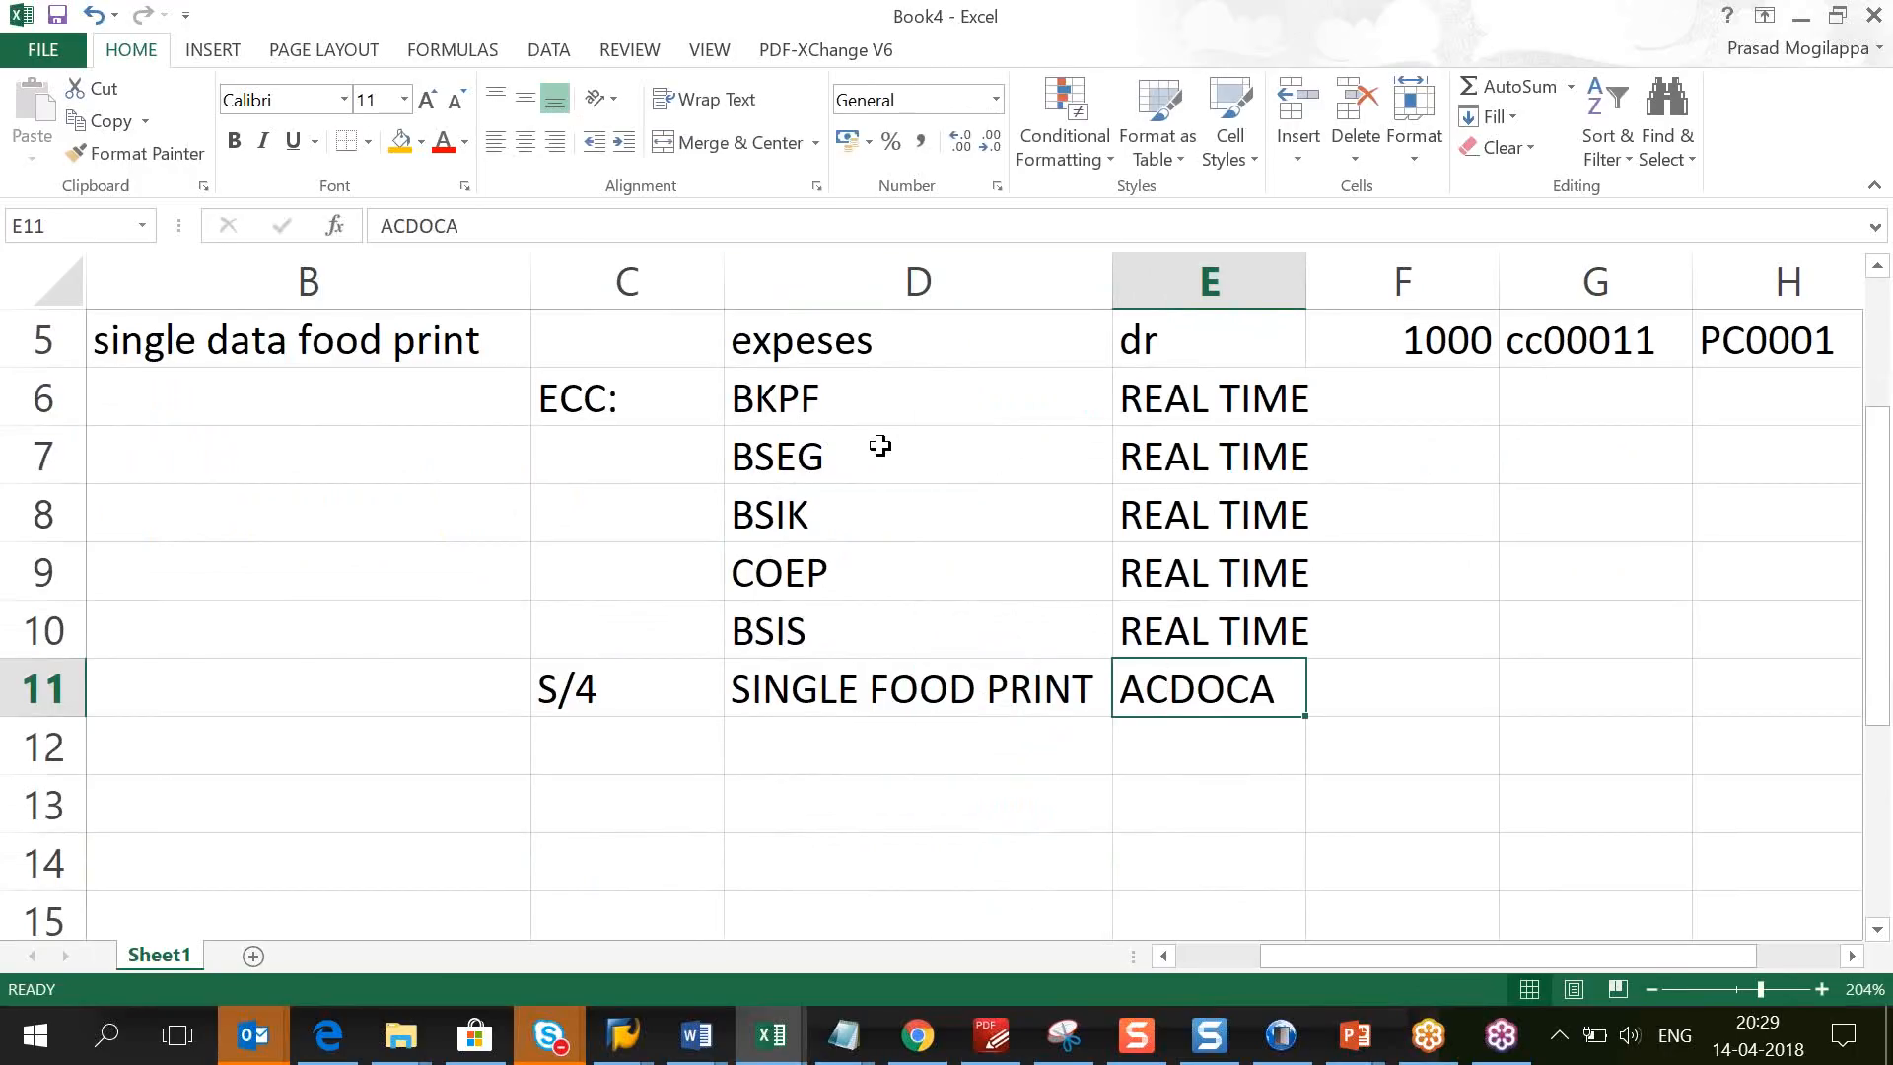
click(879, 476)
drag(879, 476, 868, 627)
click(885, 511)
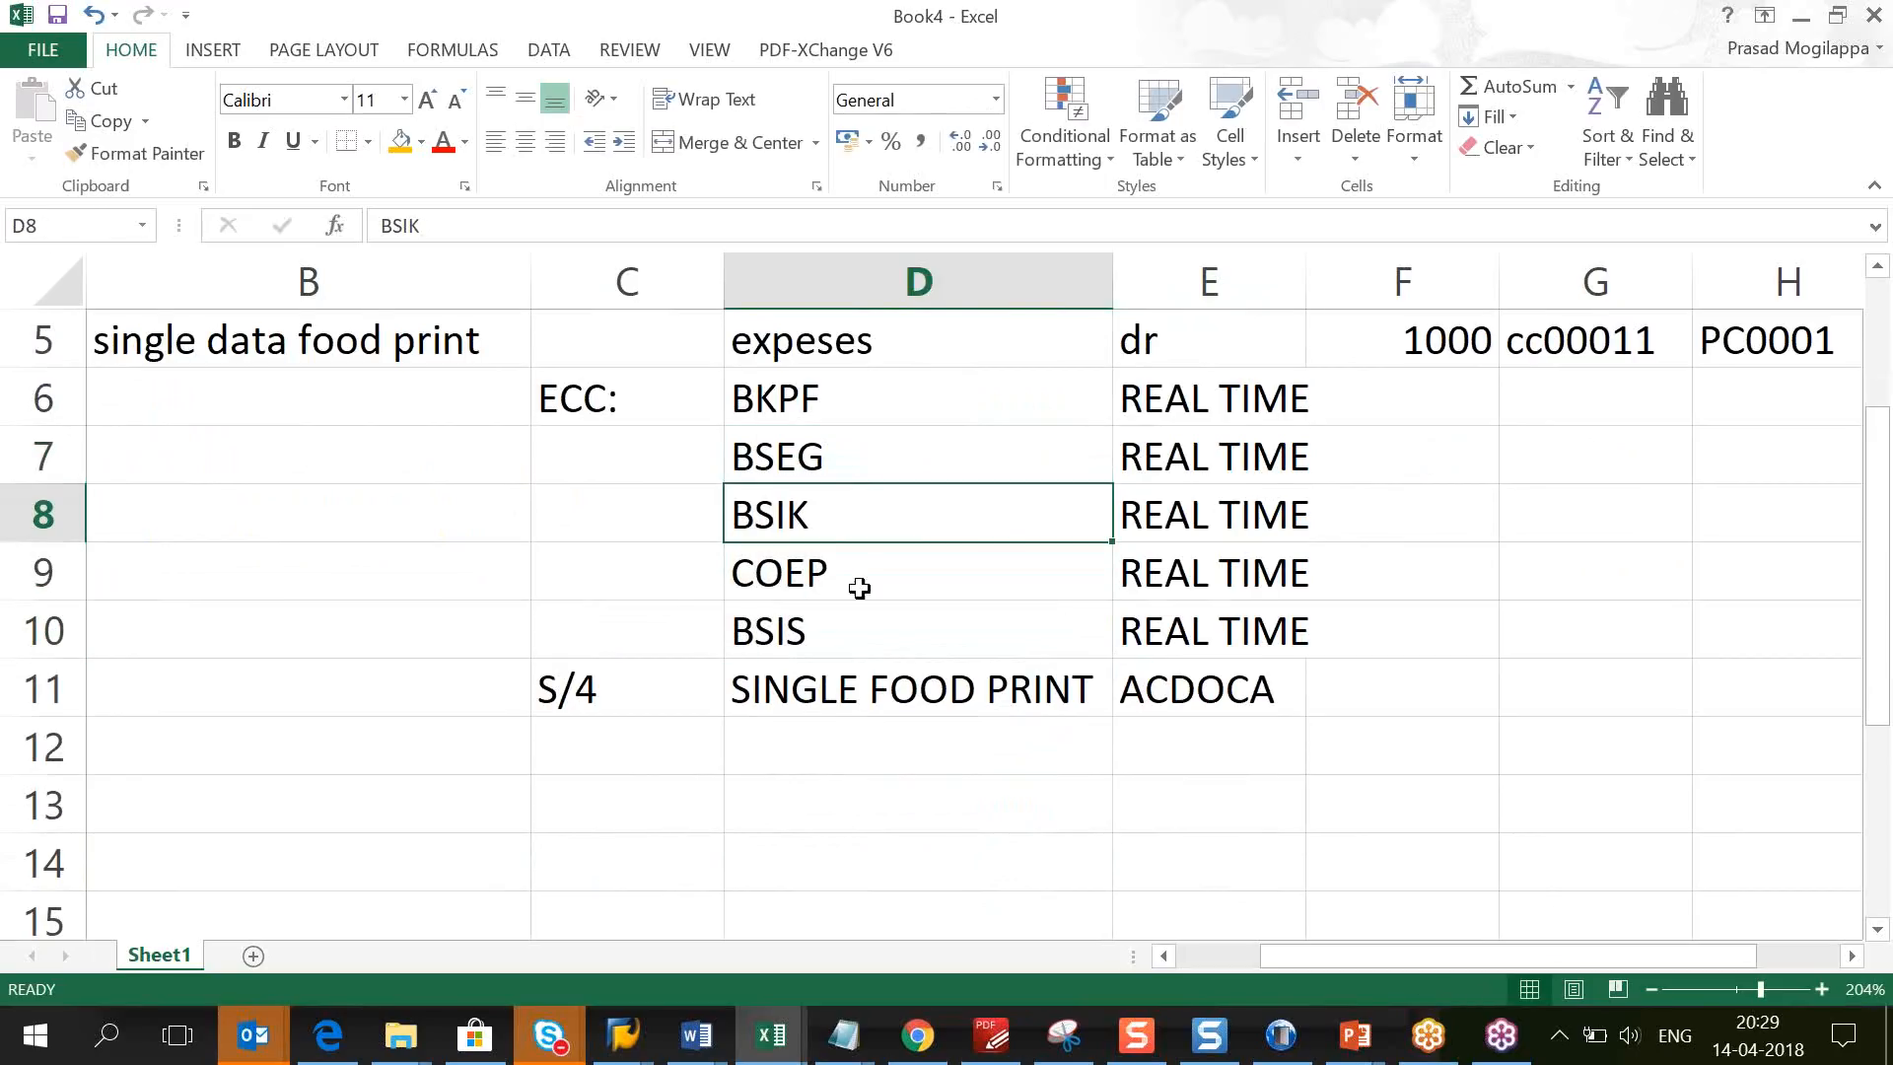
click(860, 586)
click(826, 759)
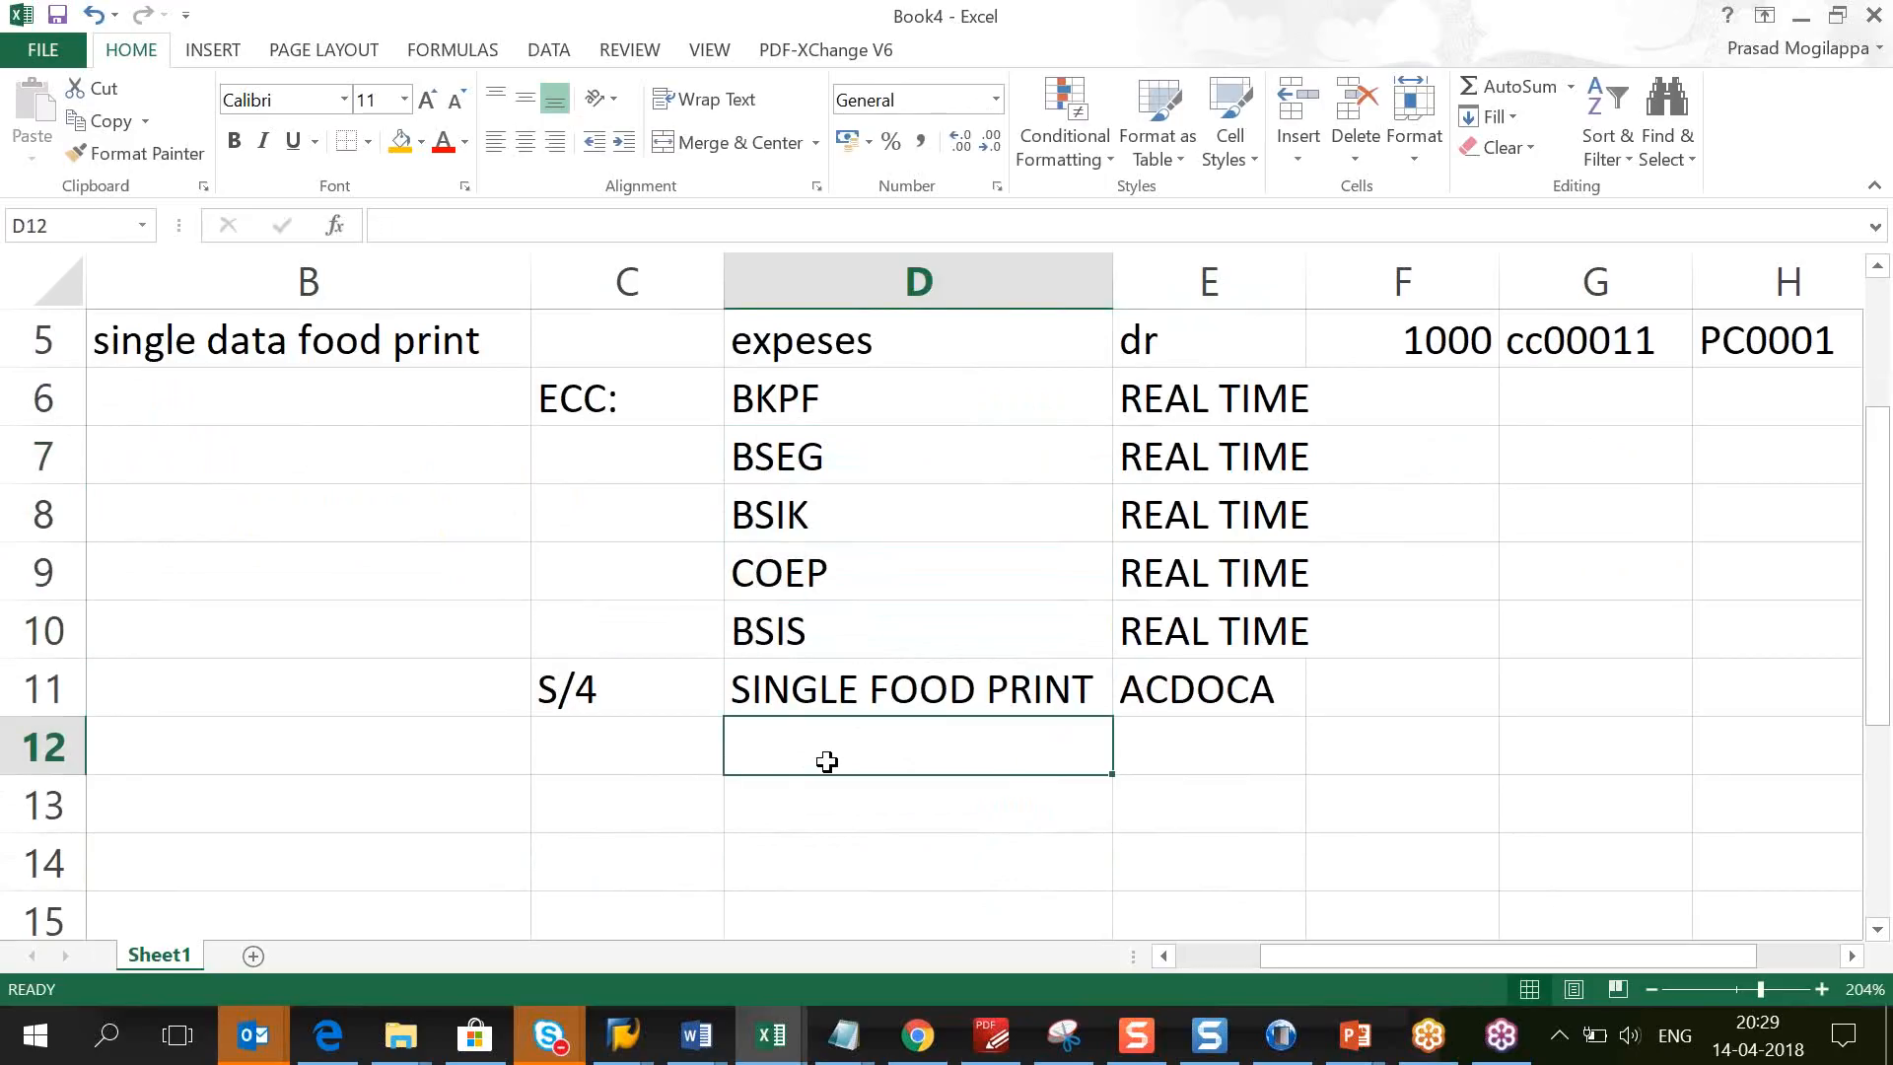
Step: Enter "ZPROGRAM" in cell C12 and "INDEX , TOTAL TABLES" in D12
key(Left)
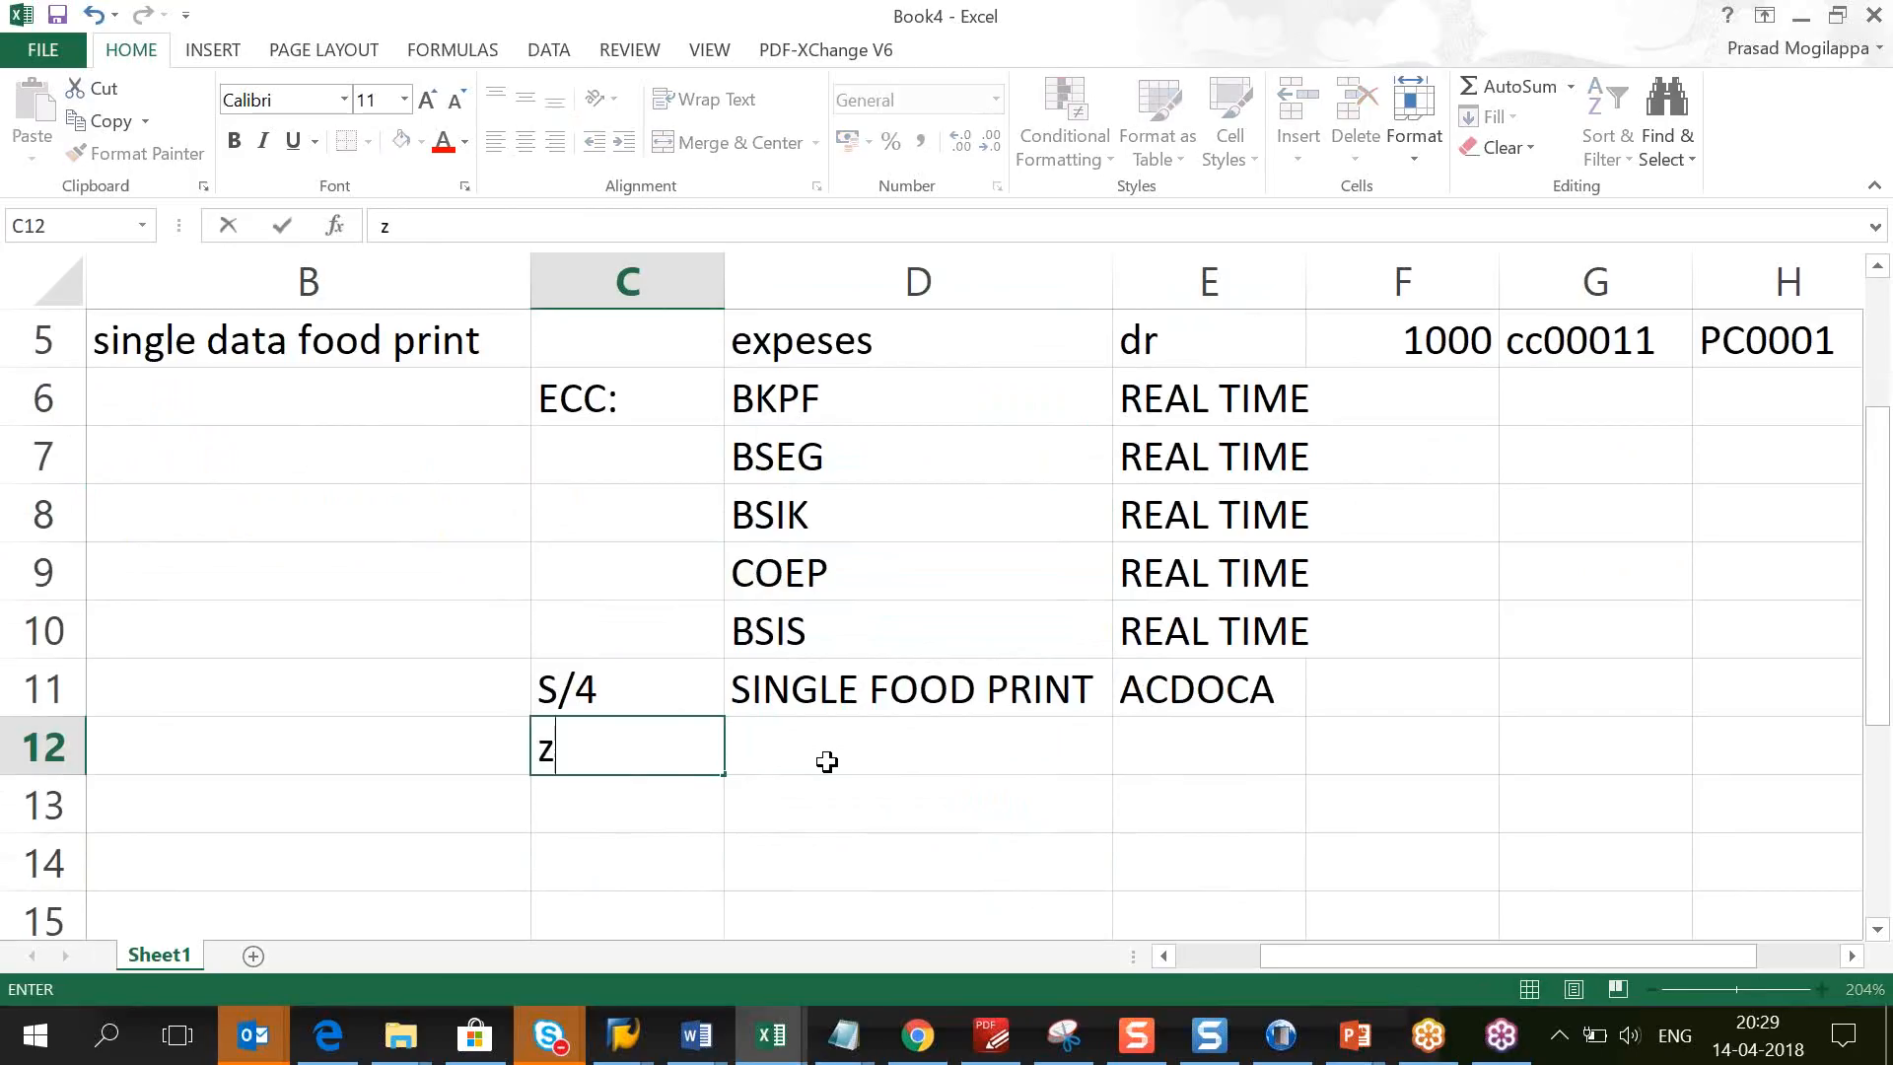
text(ZPROGRAM)
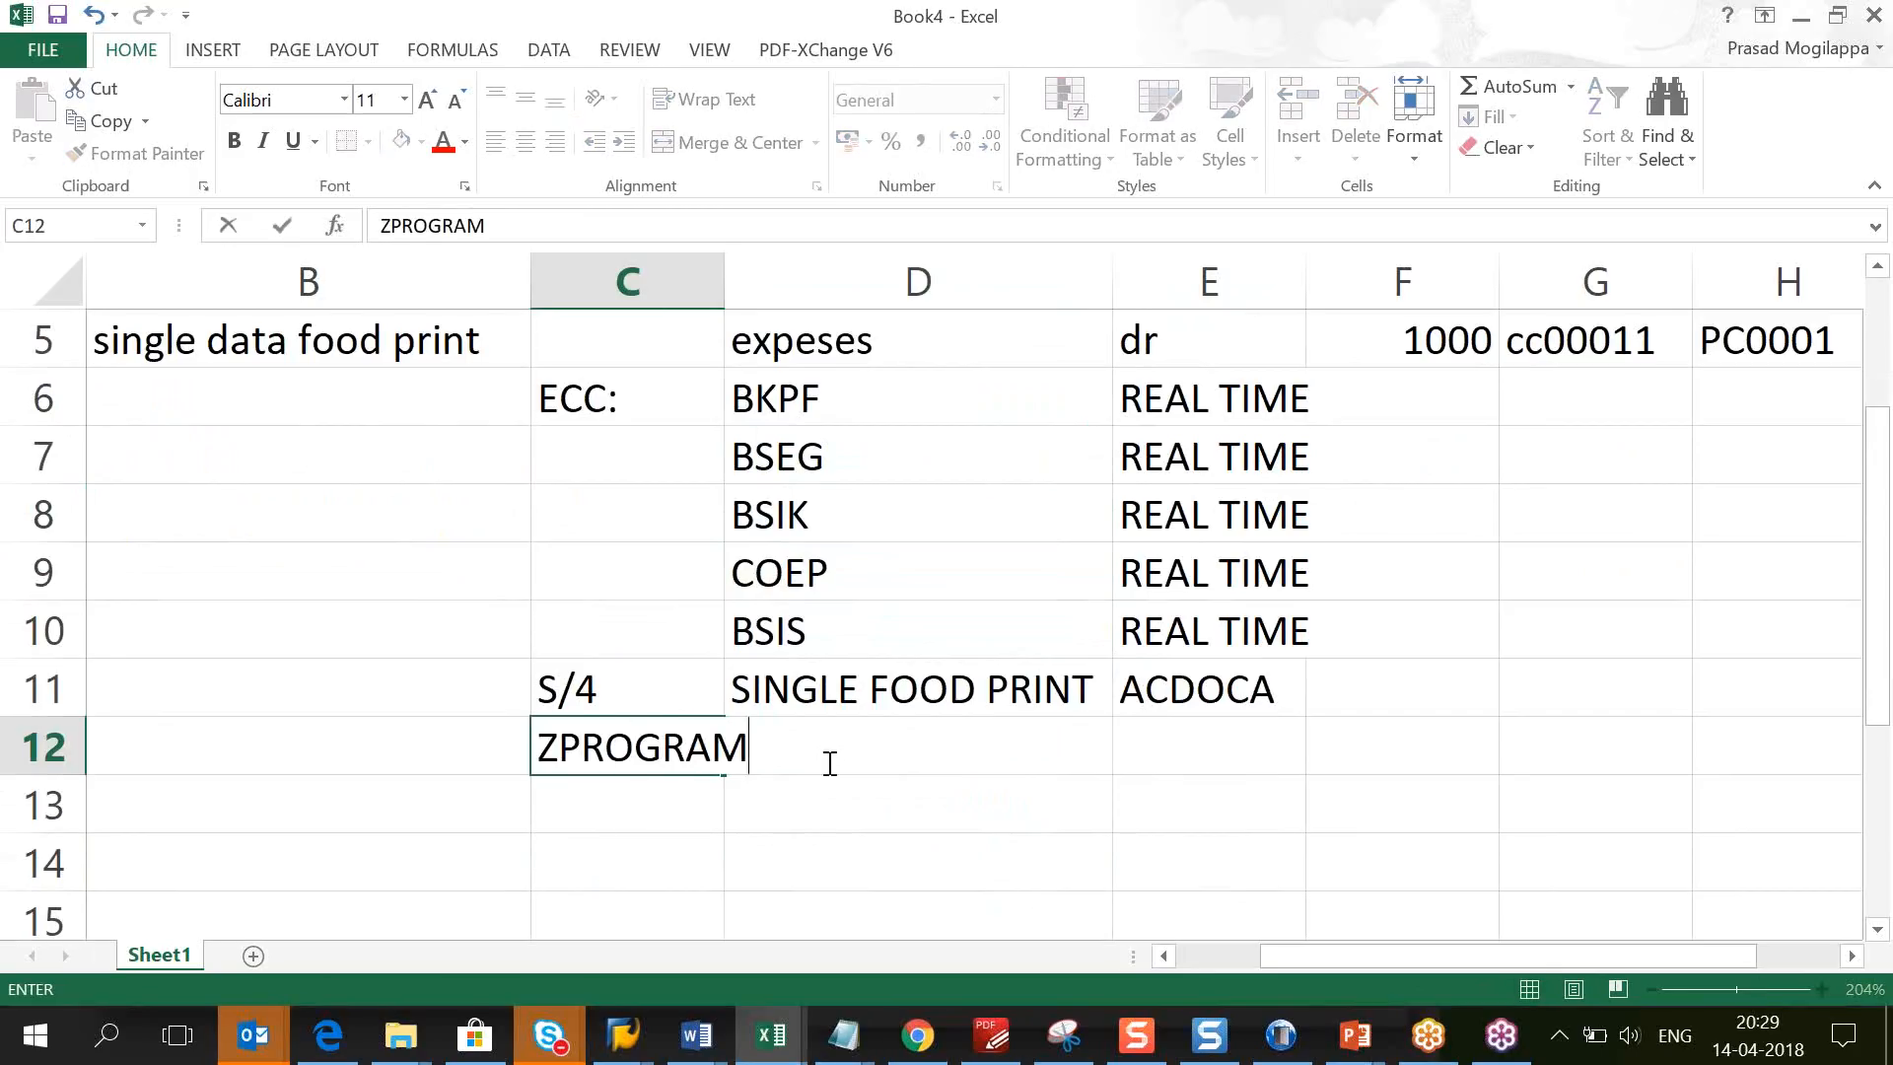
key(Right)
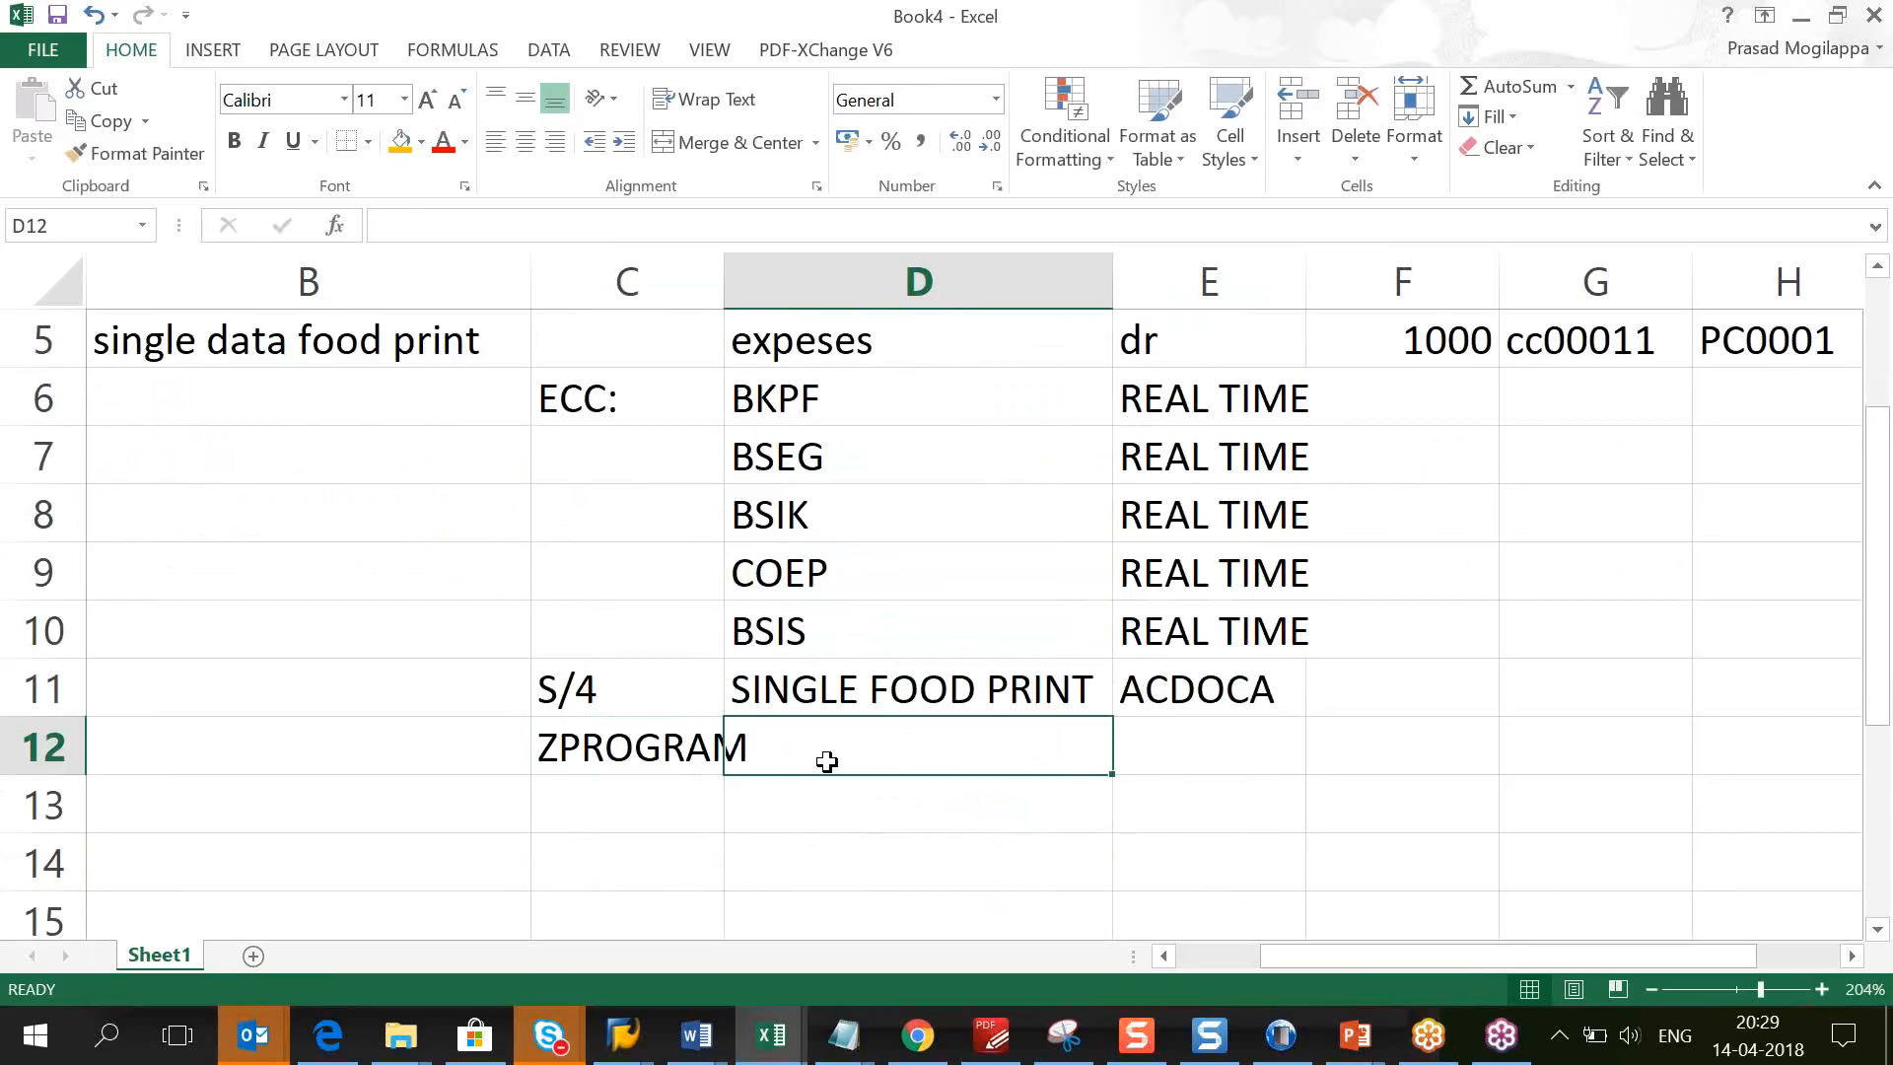
text(BSIS)
key(BackSpace)
key(BackSpace)
key(BackSpace)
key(BackSpace)
text(INDEX)
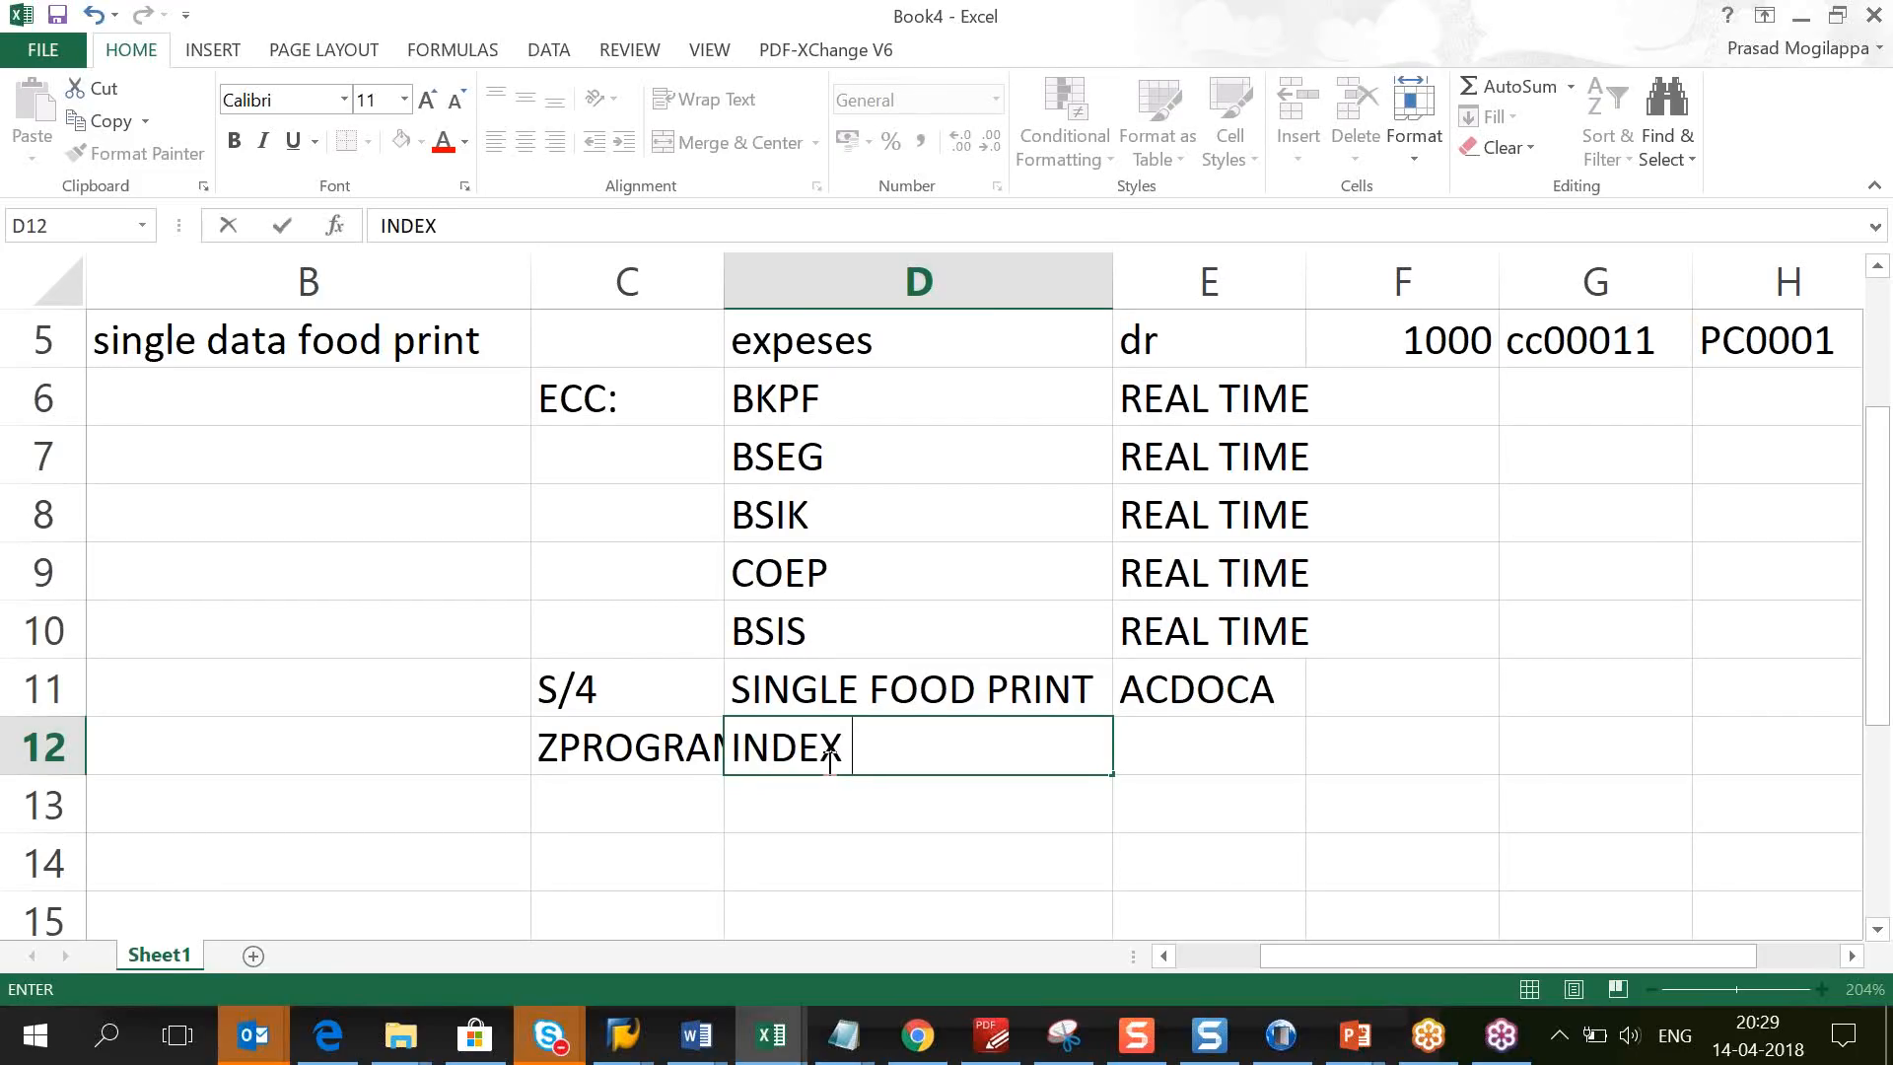
text( , TOTAL TABLES)
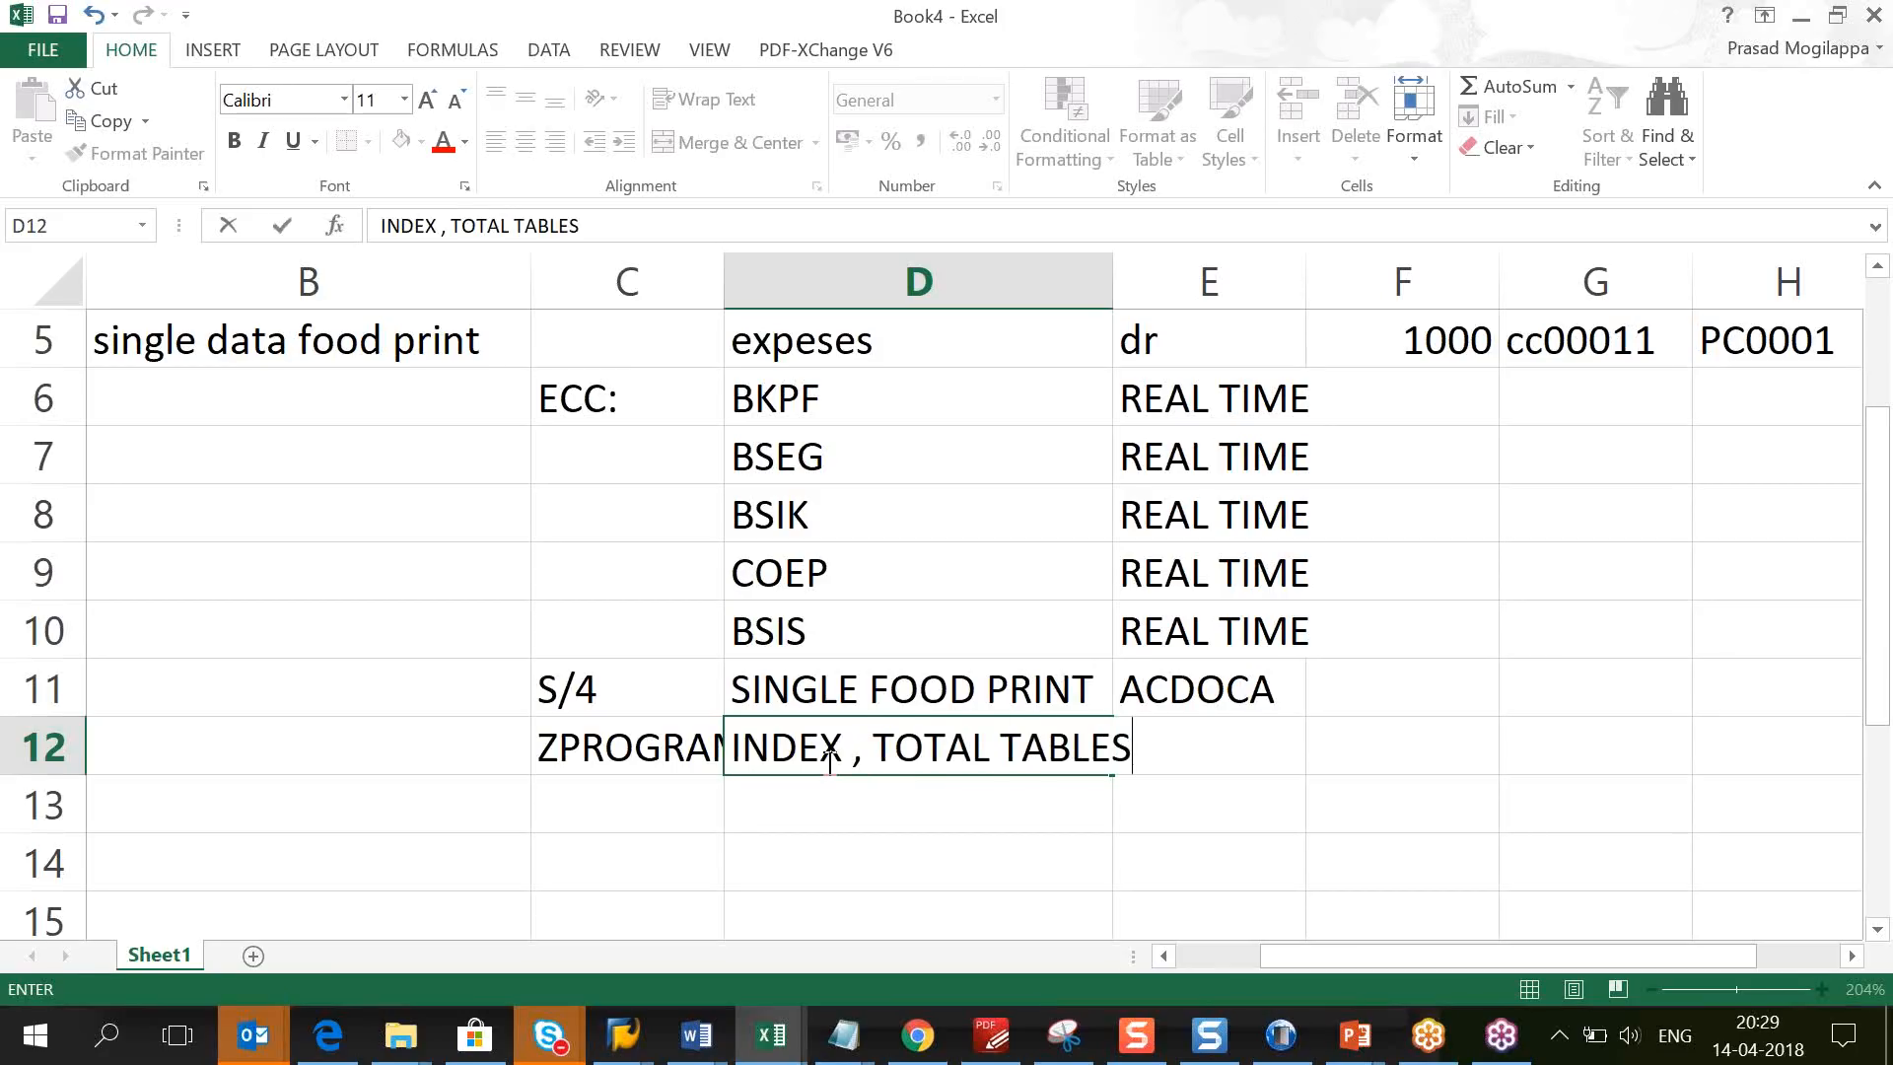
key(Return)
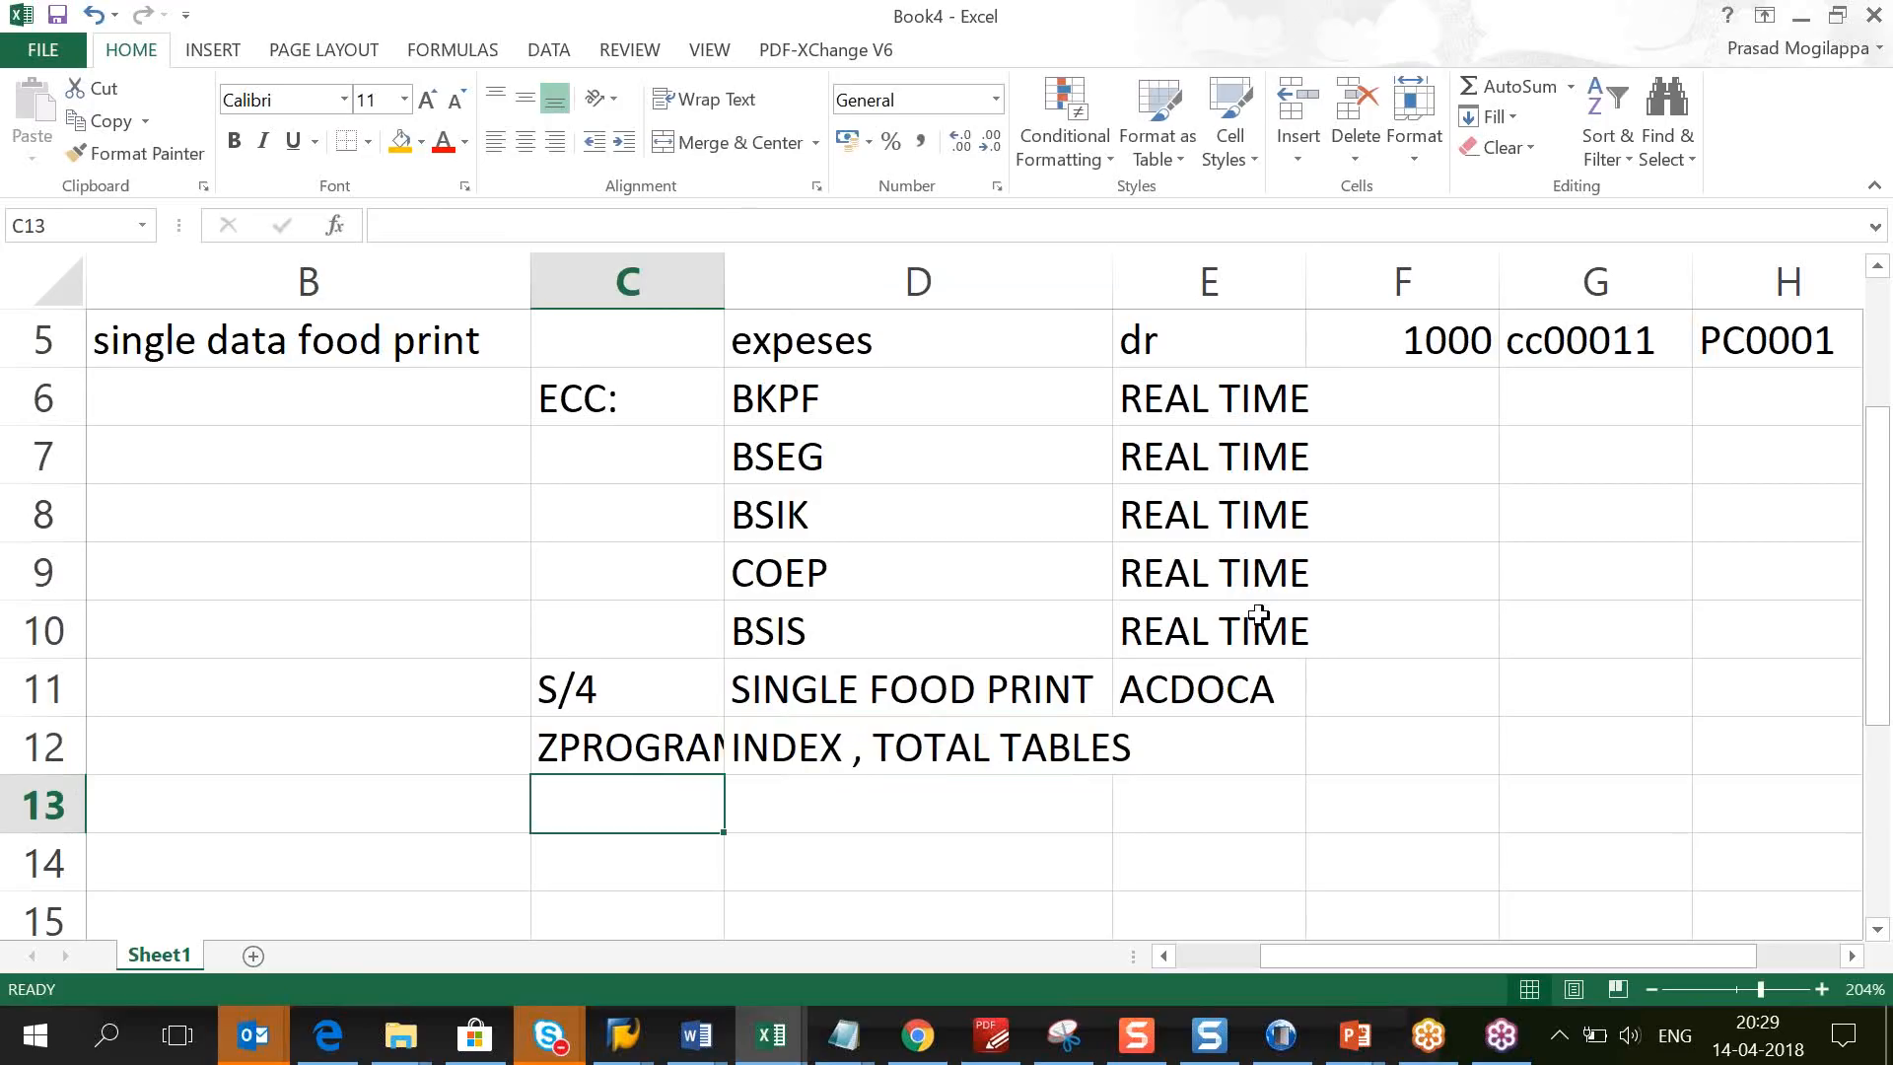
Step: Highlight the ECC tables in D7:D10 and widen column C to fit the ZPROGRAM entry
click(866, 455)
drag(866, 455, 826, 624)
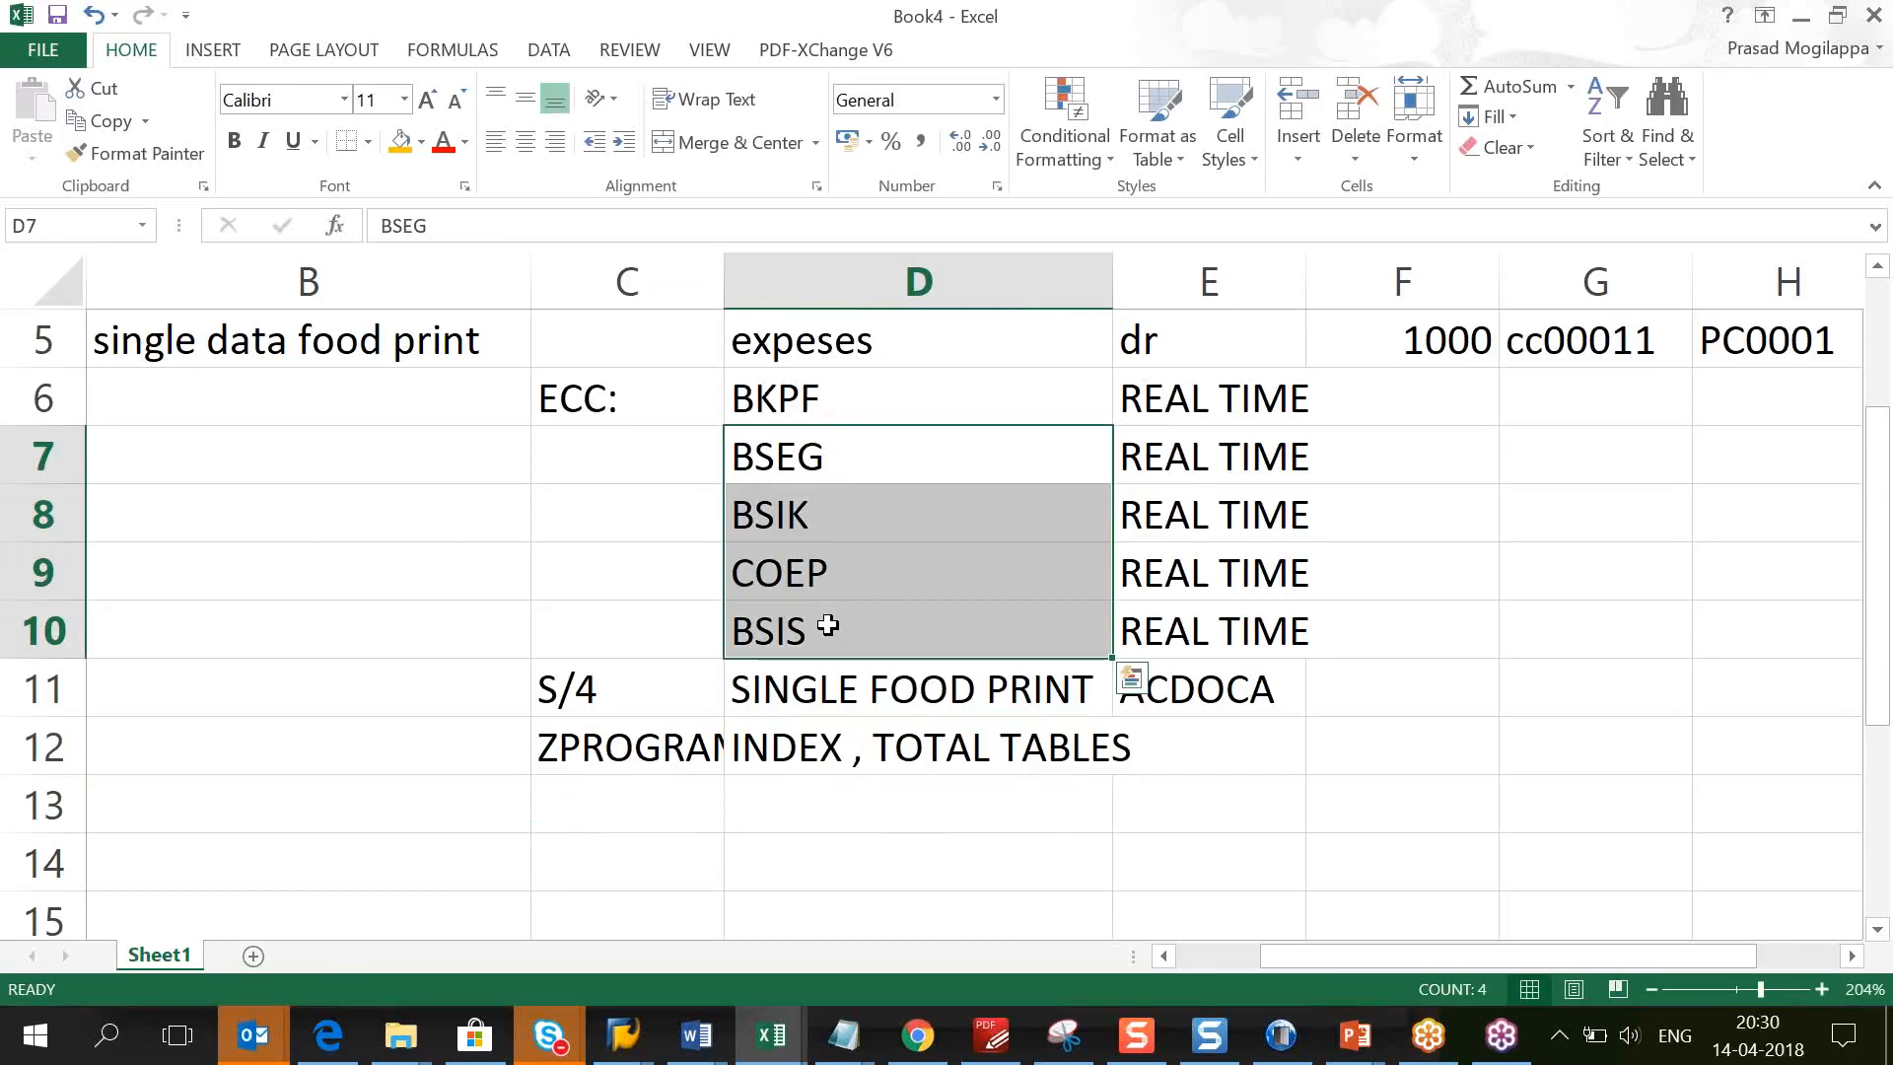
click(620, 752)
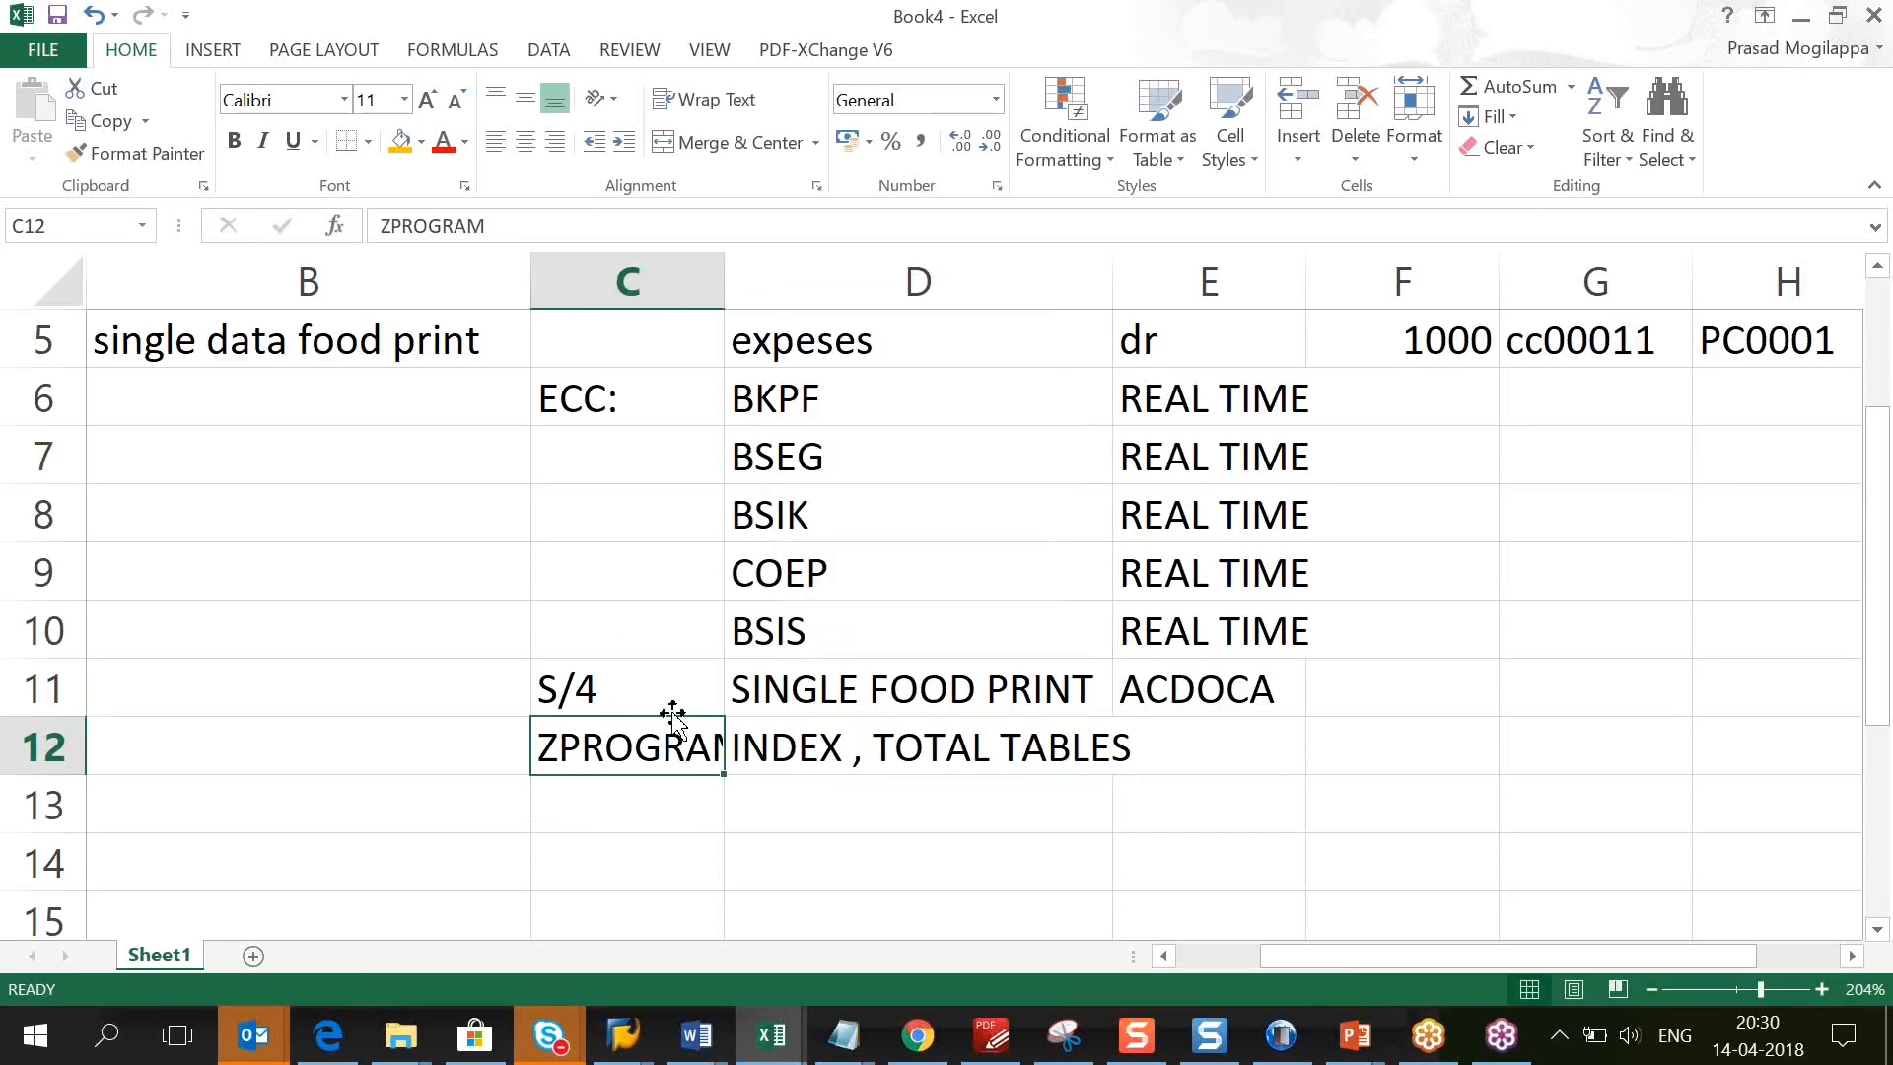
click(632, 689)
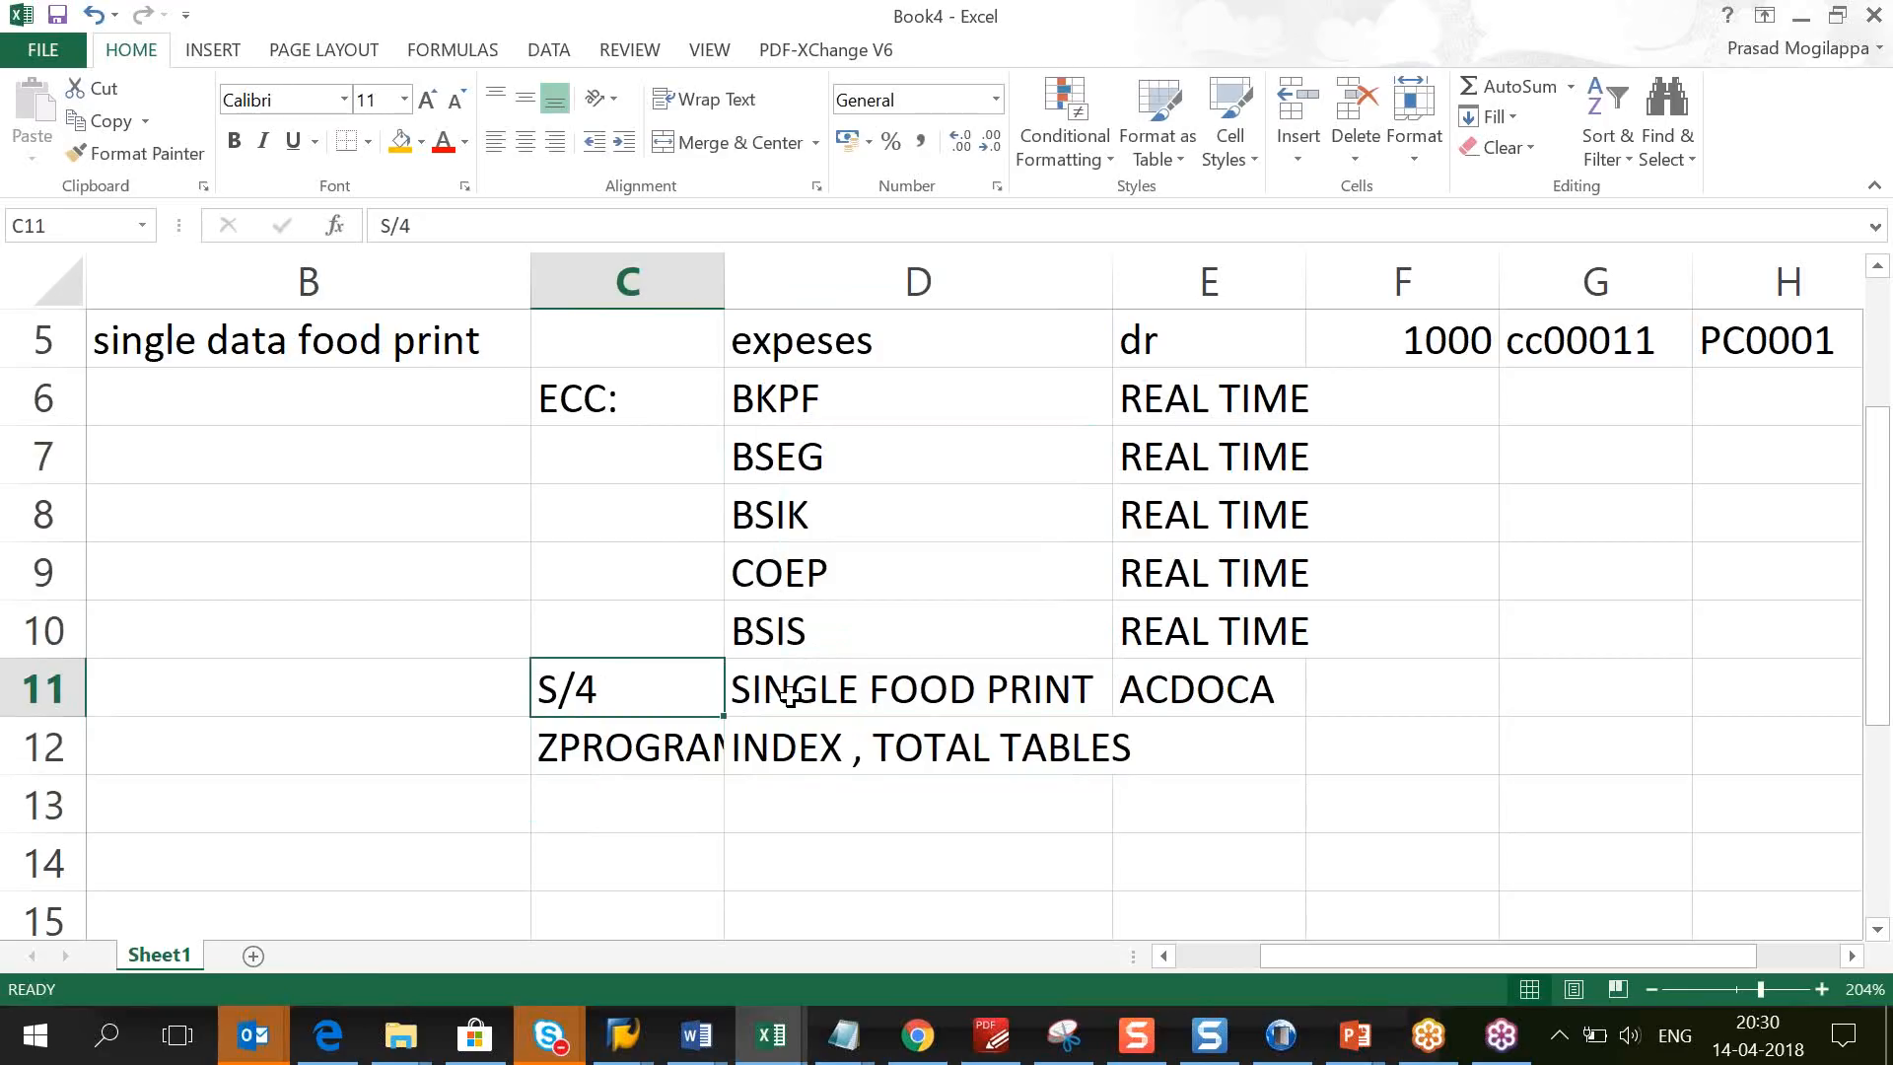
click(644, 749)
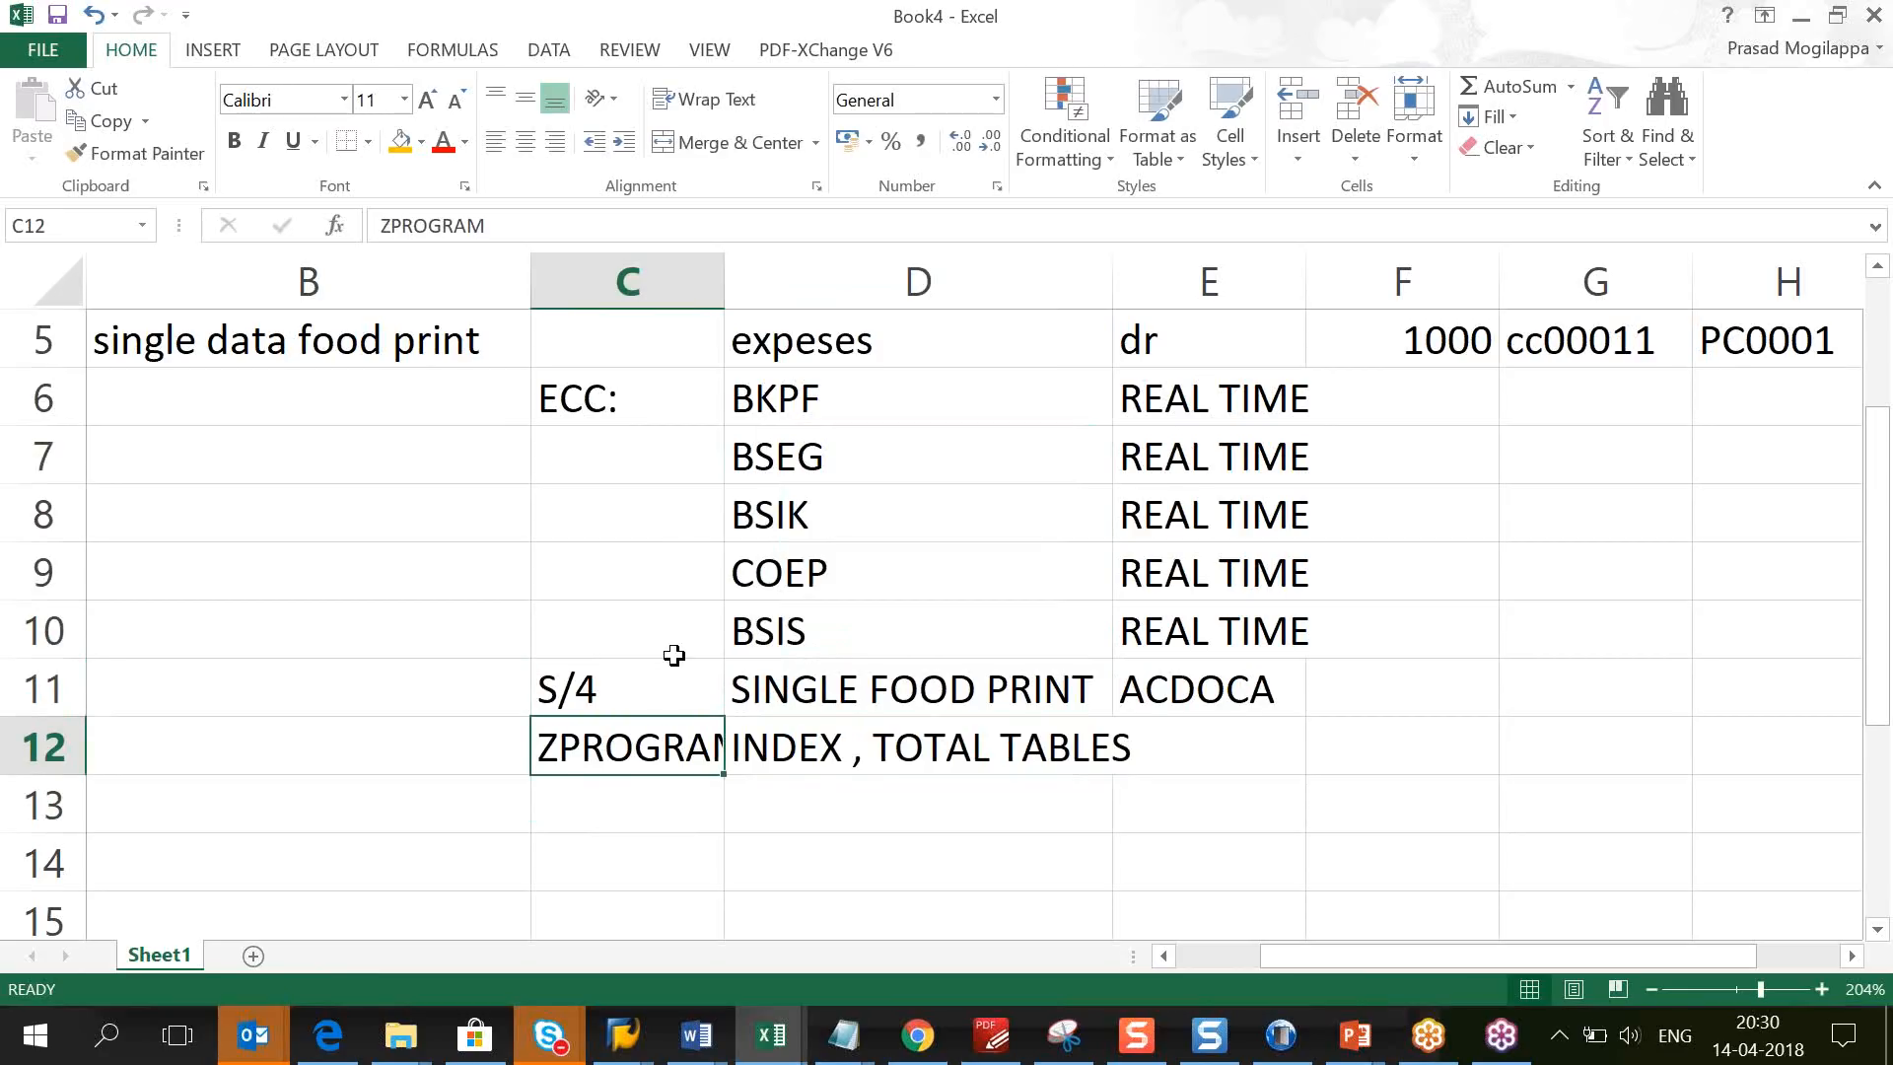
drag(726, 295, 756, 297)
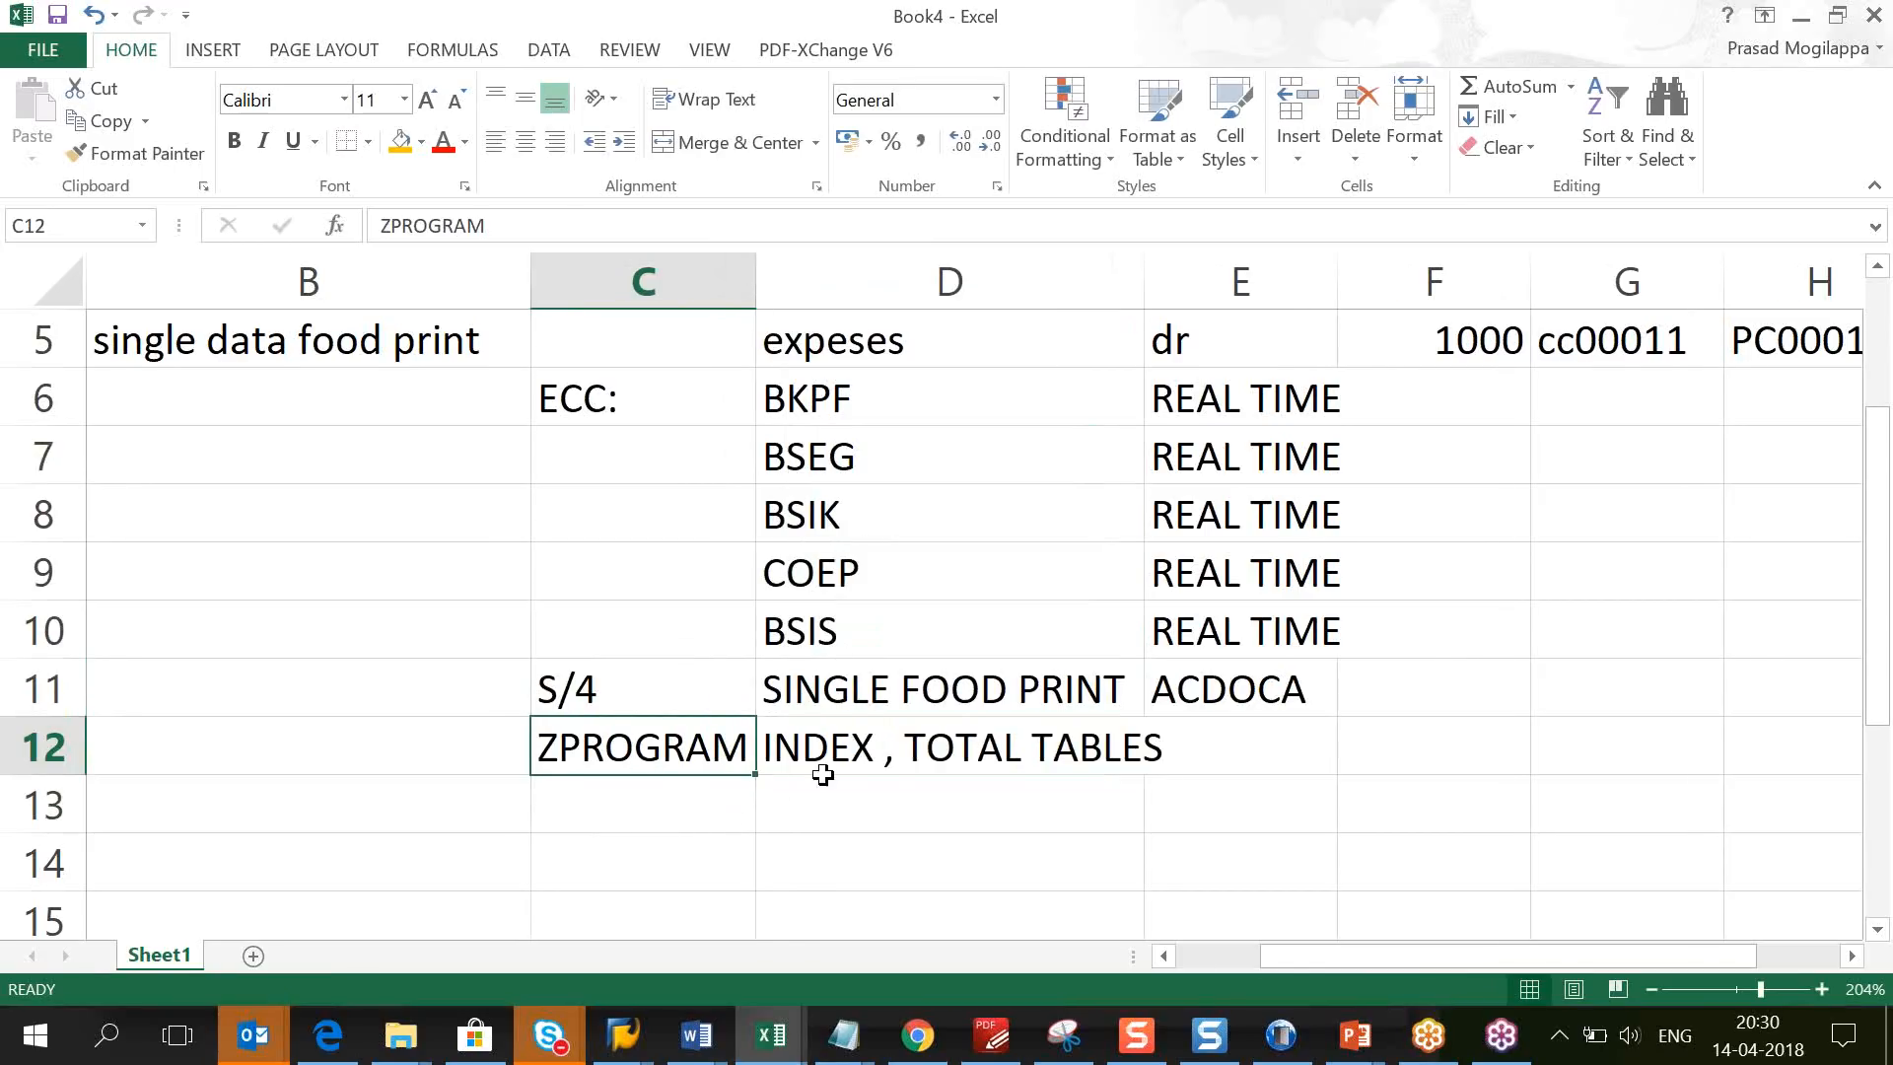
Step: Review the ECC tables BSEG to BSIS and their REAL TIME entries against the index and total tables entry
click(839, 767)
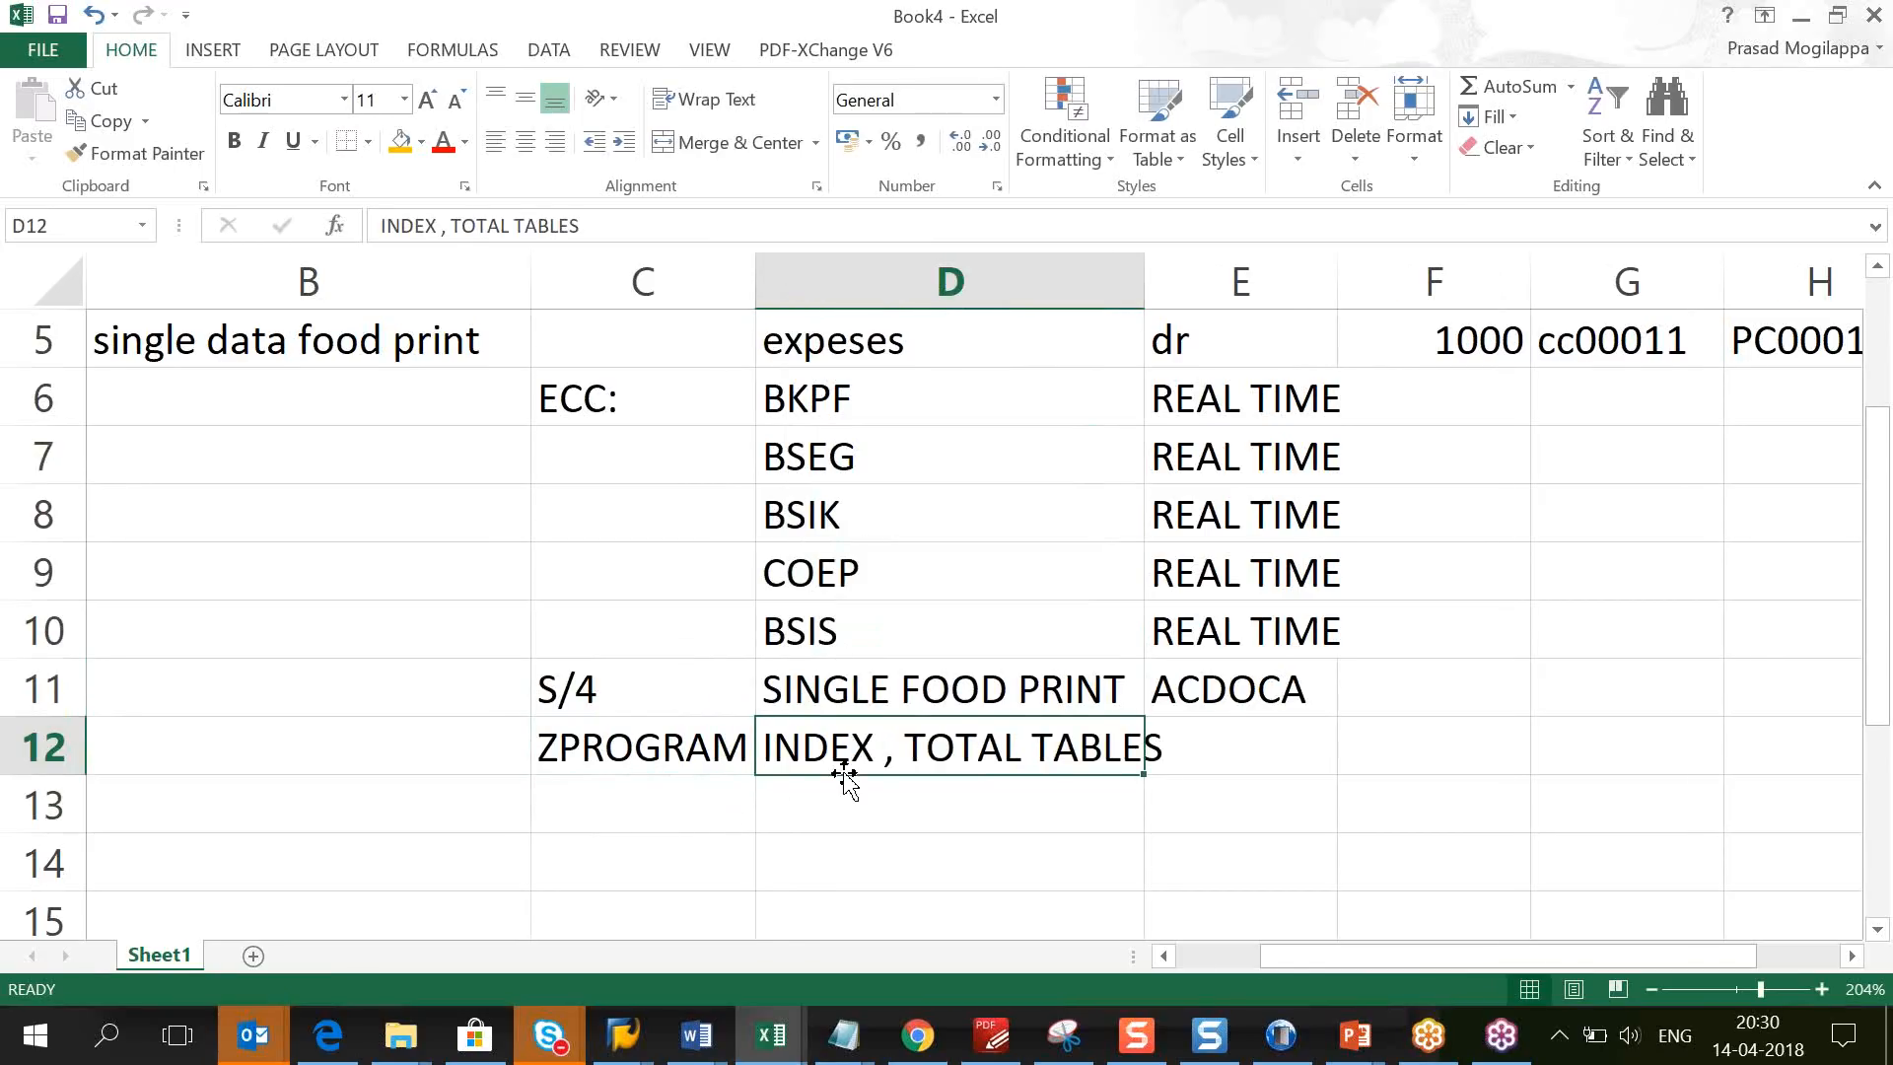
drag(866, 459, 865, 621)
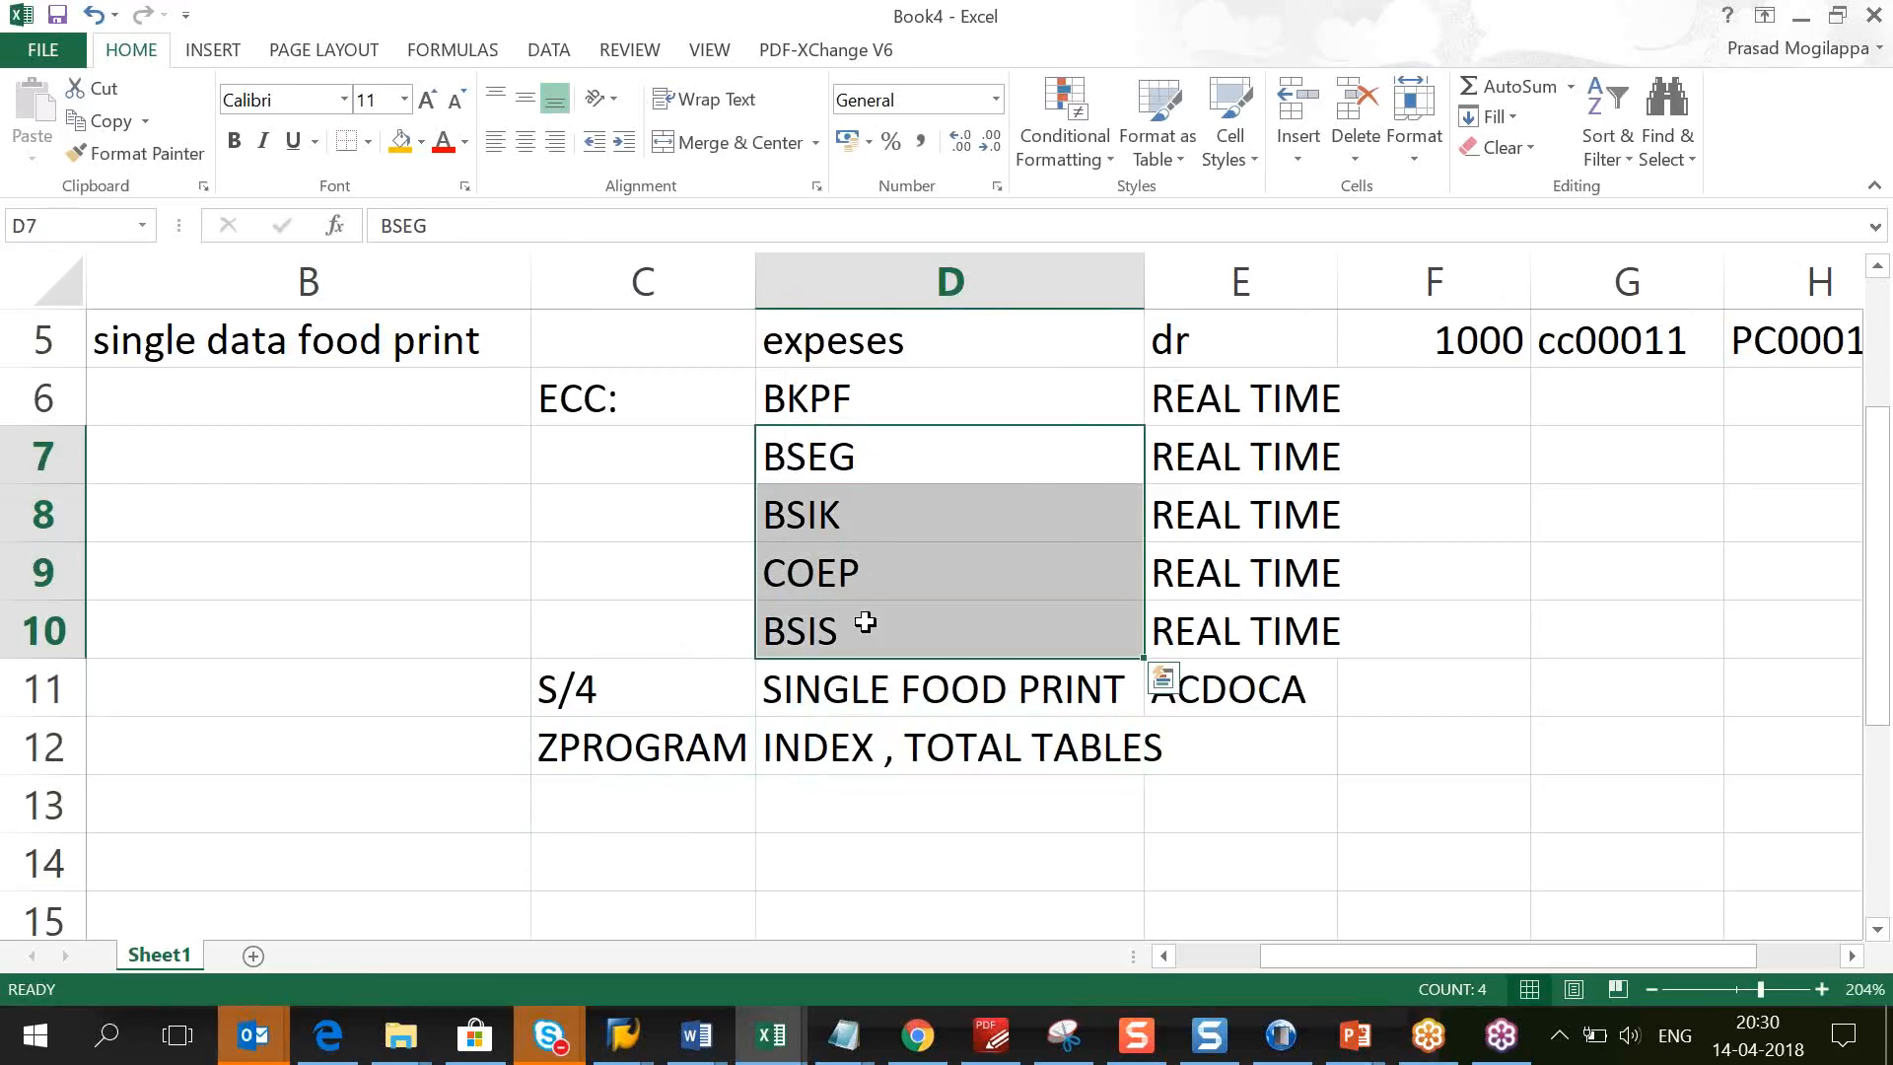
click(1225, 470)
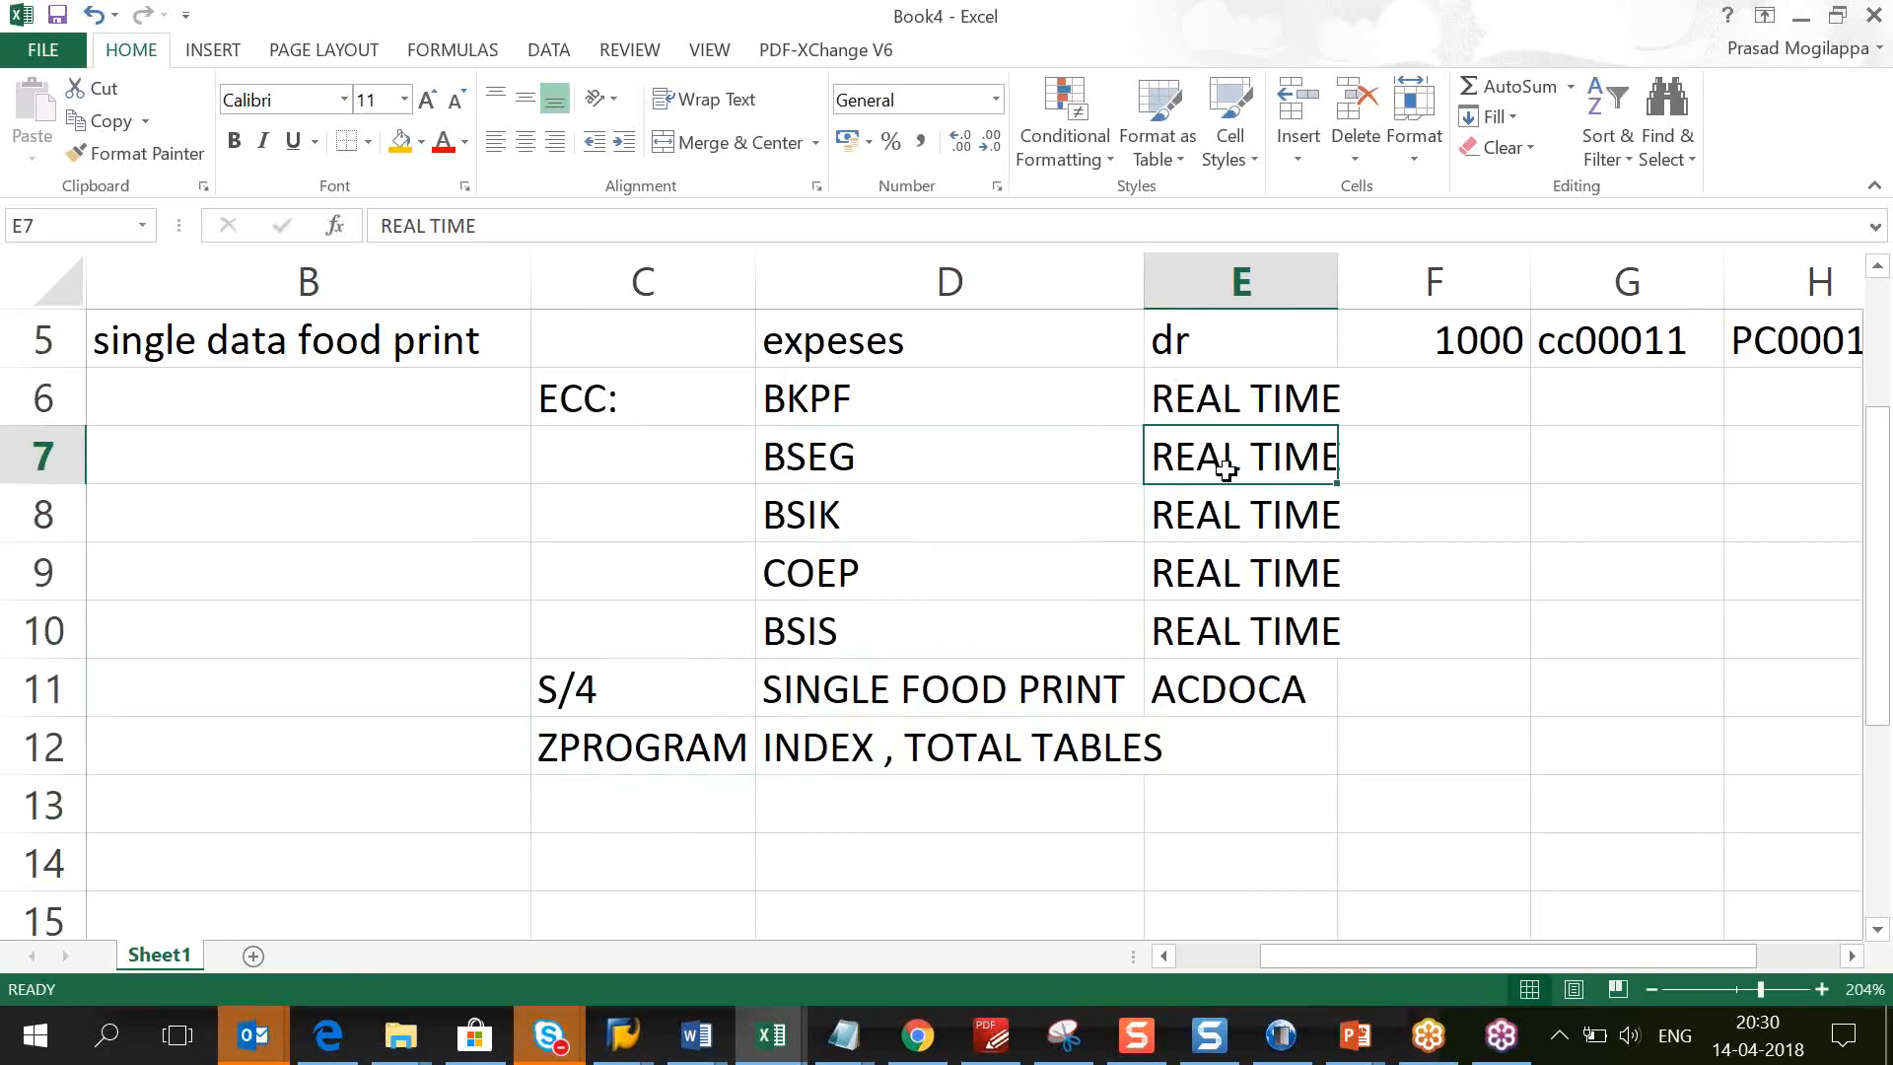
click(990, 456)
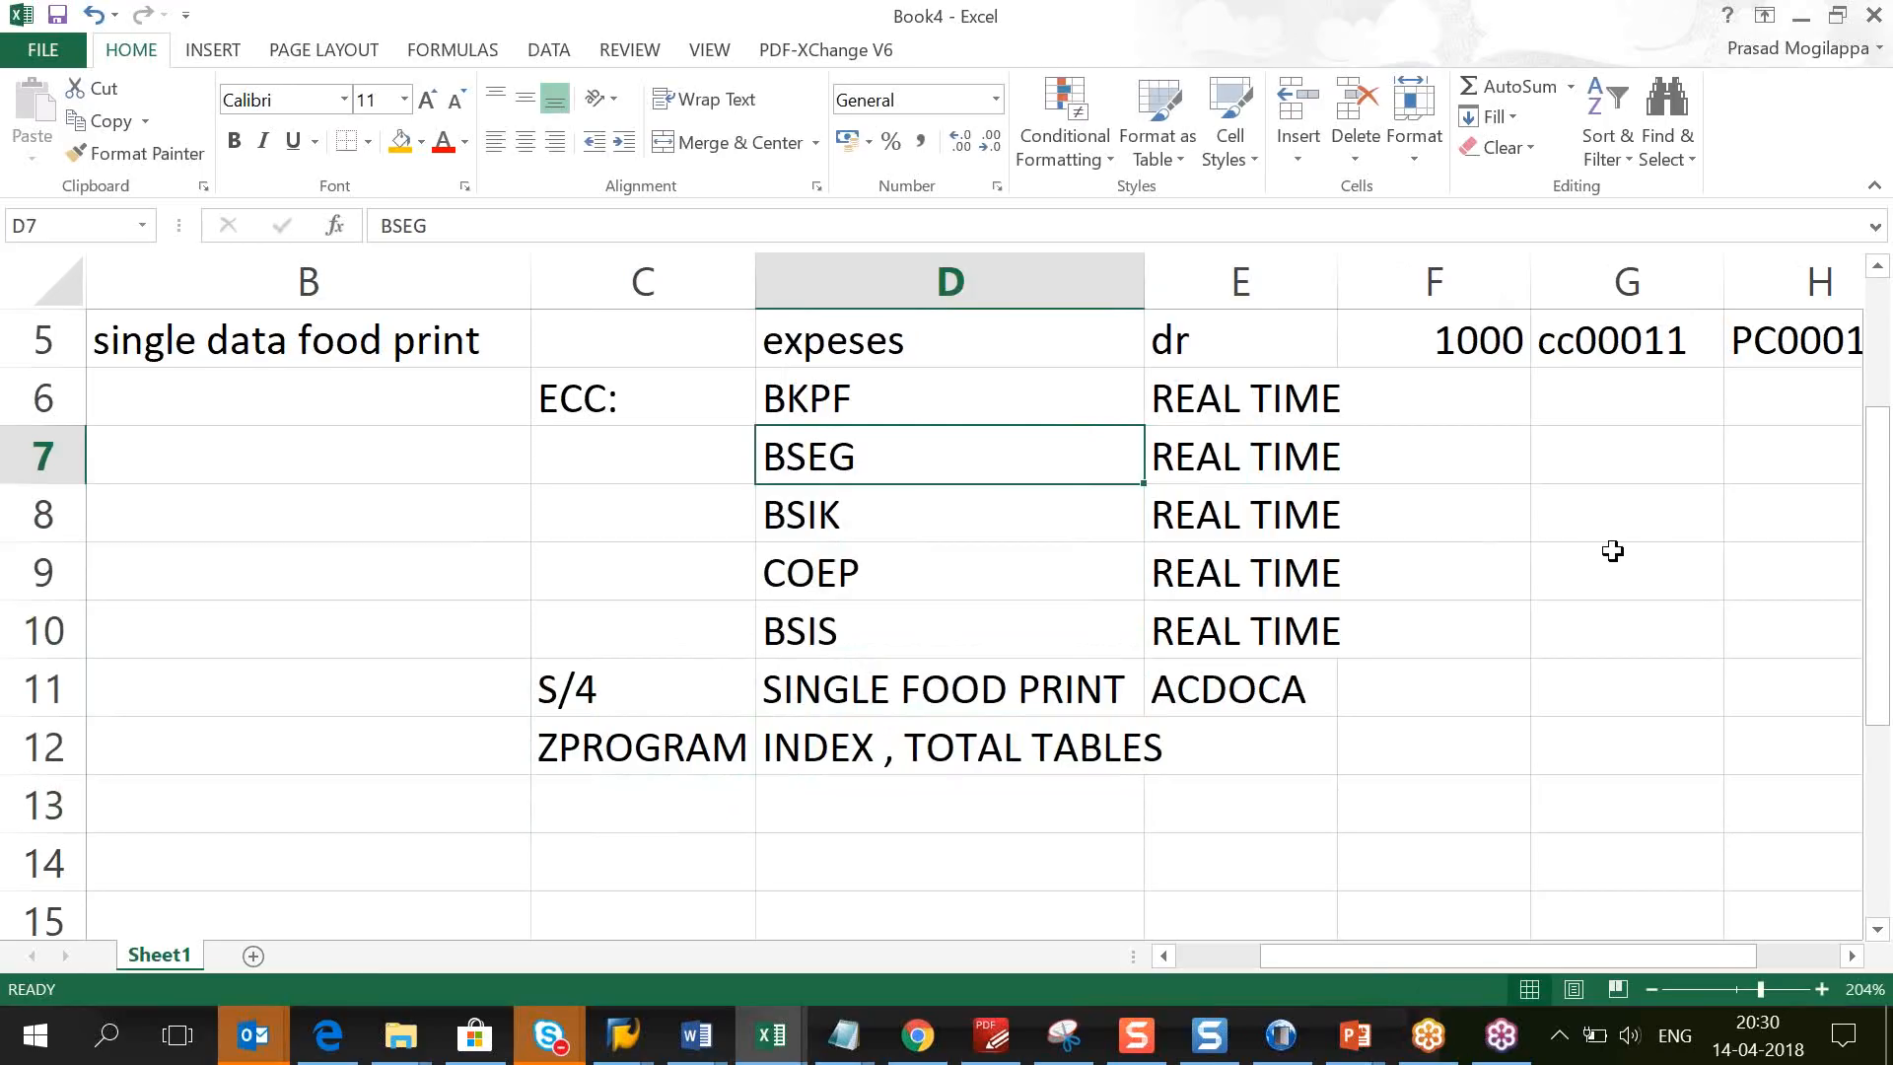
click(843, 645)
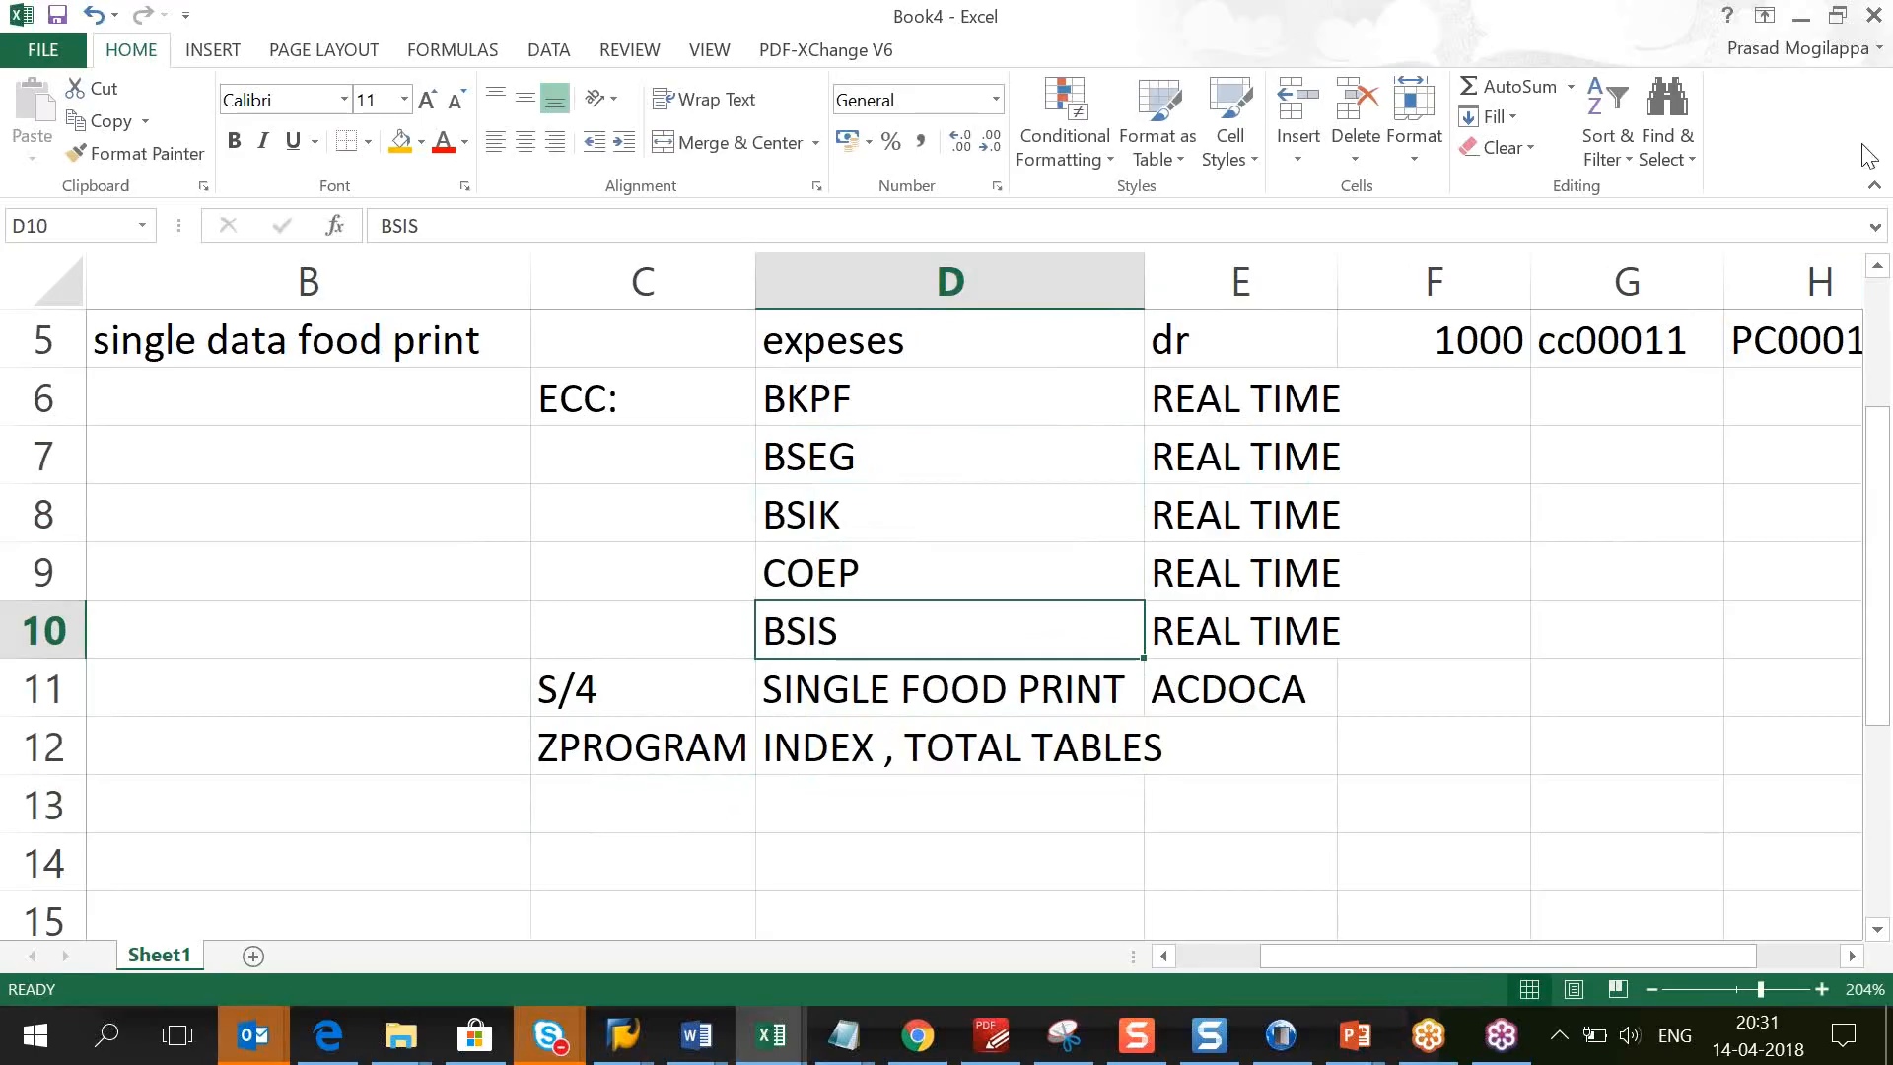
click(1884, 76)
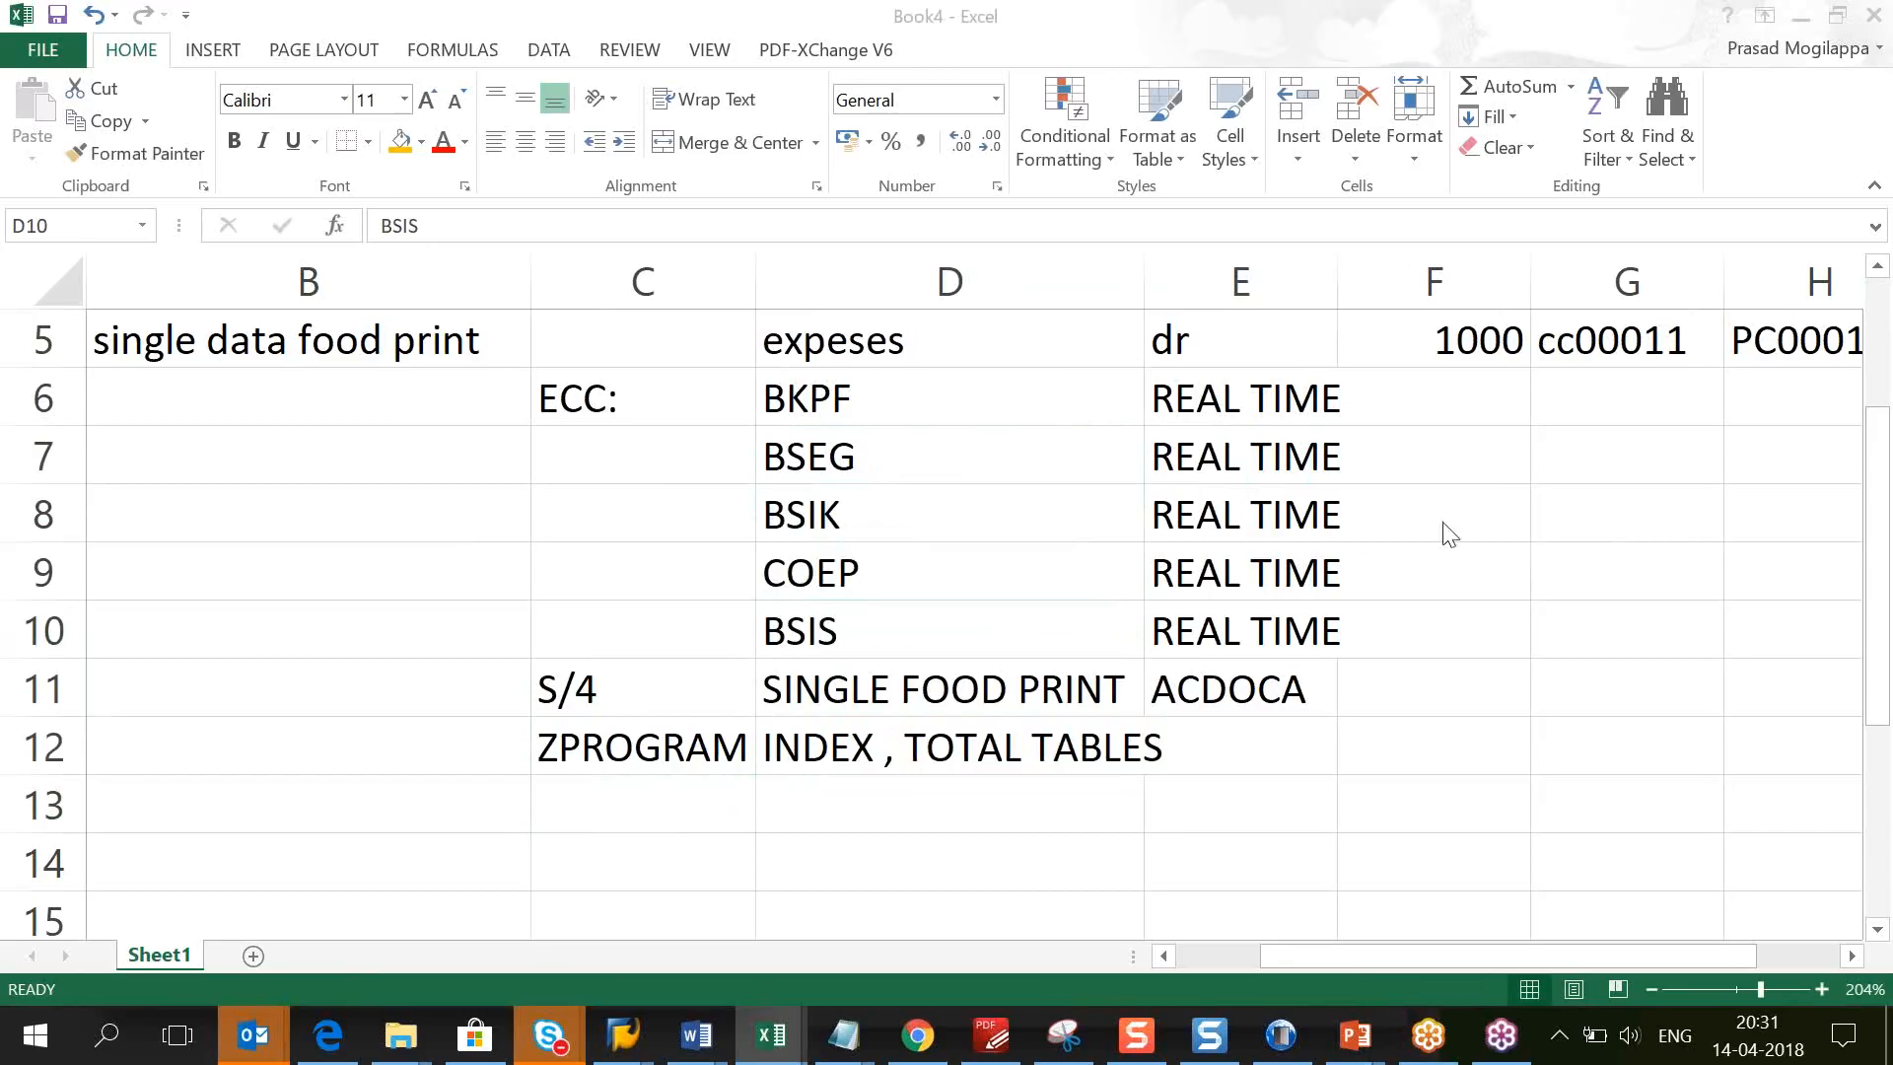
click(1468, 87)
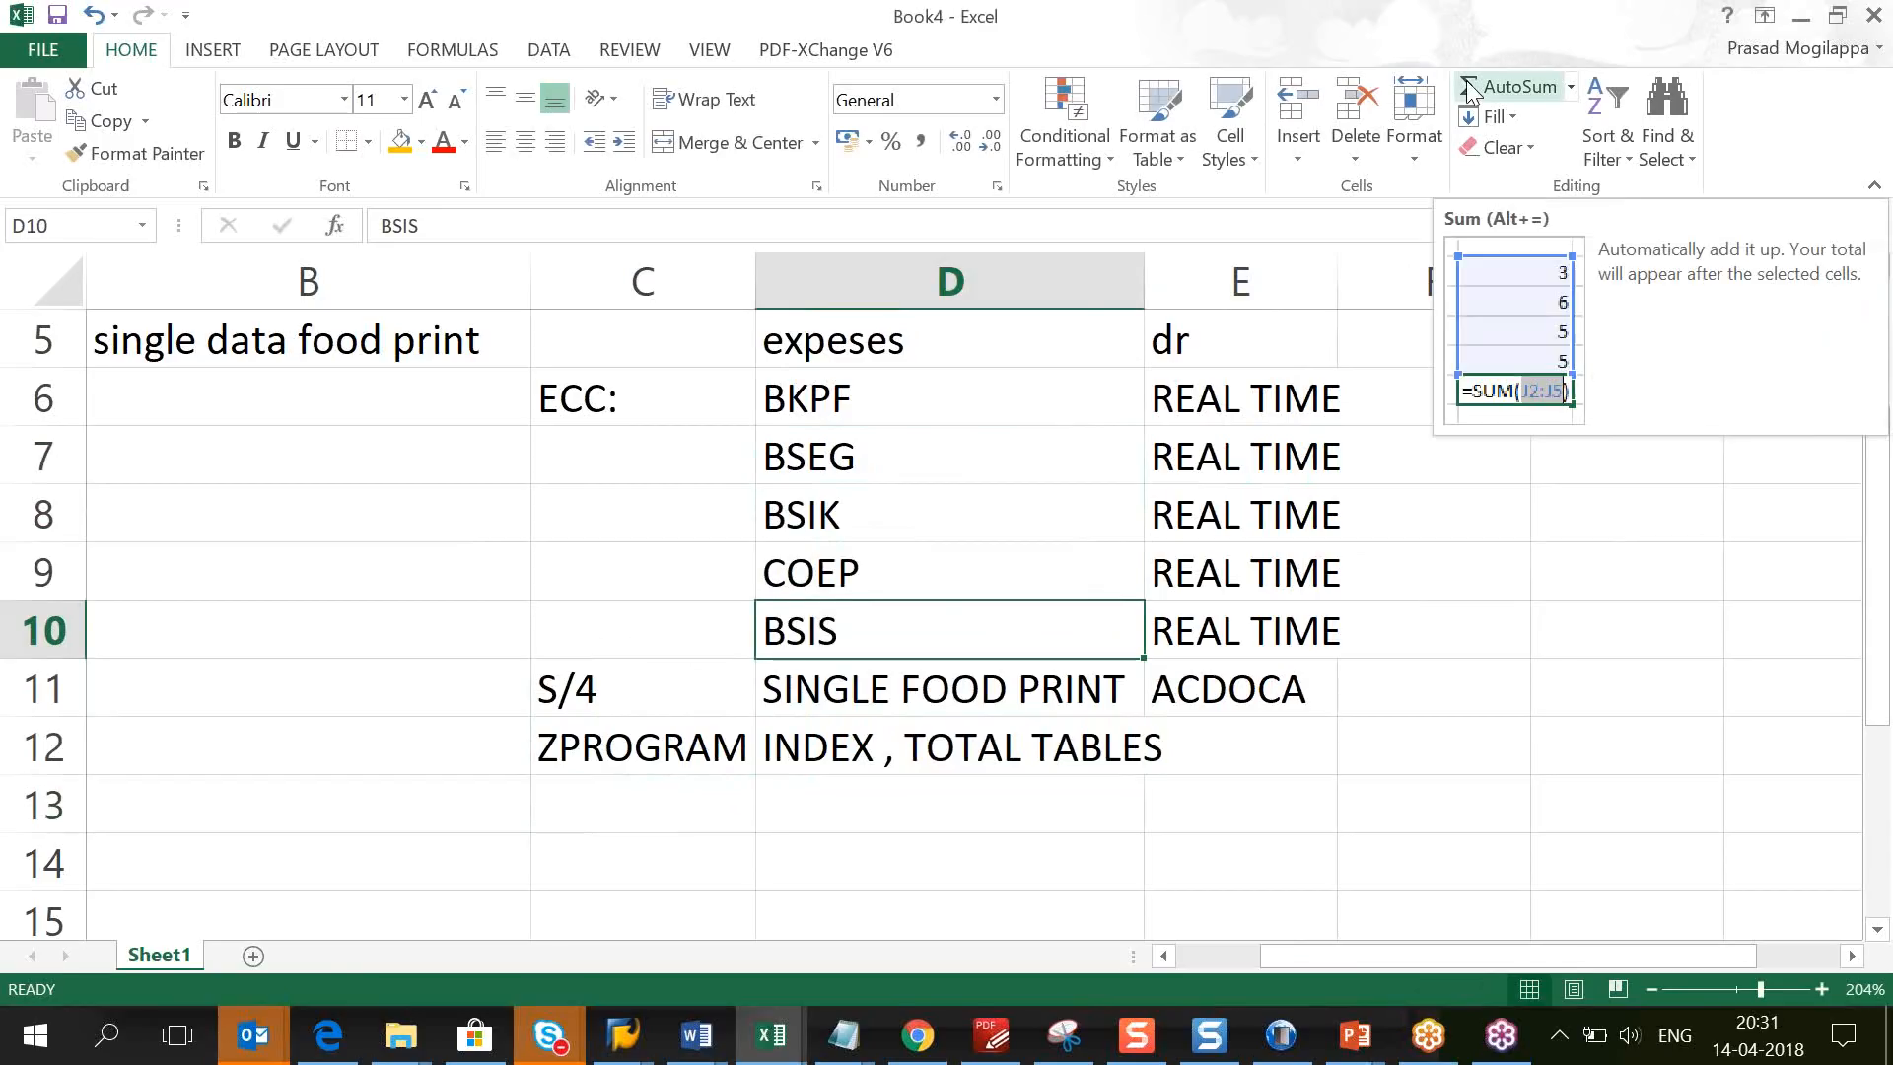
click(1340, 643)
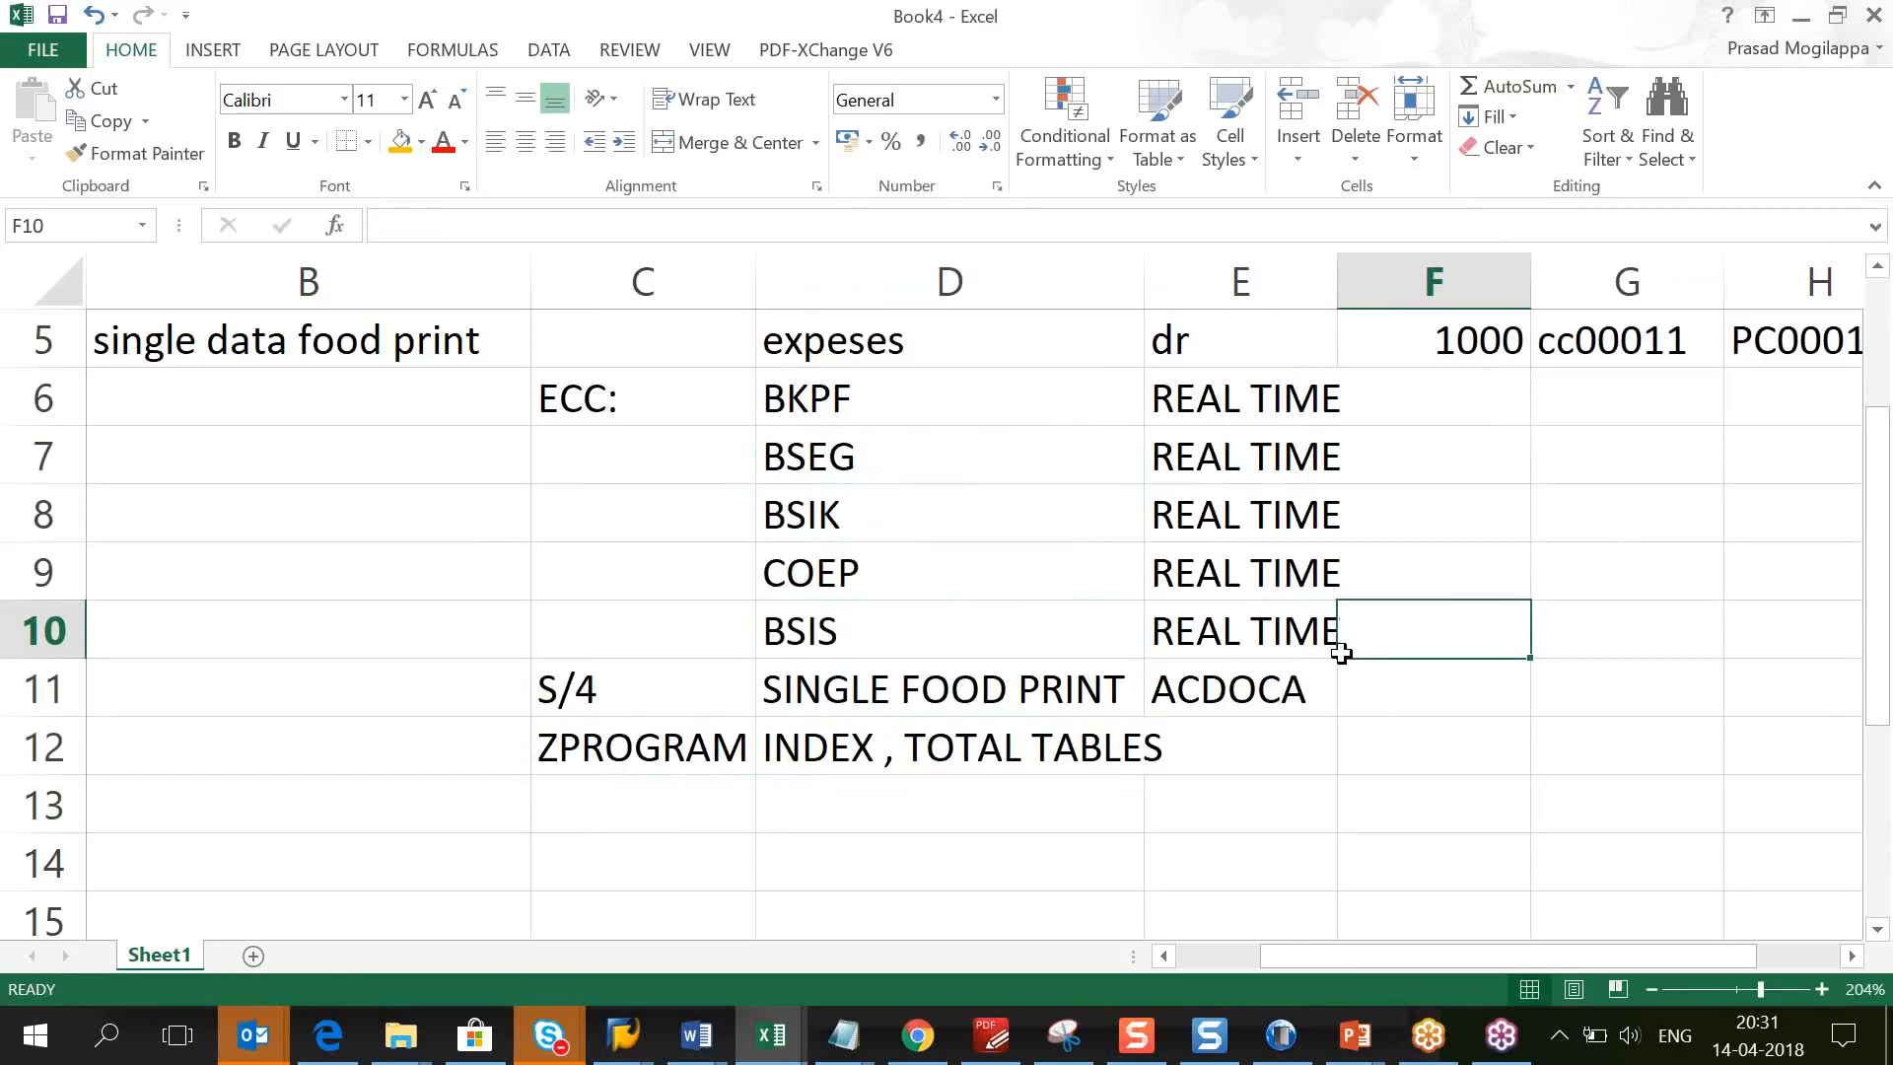
Step: Enter "UNIVERSAL TABLE" in B2 above the table structure heading, and "ACDOCA" beside it in C2
click(978, 691)
key(Left)
key(Left)
key(Left)
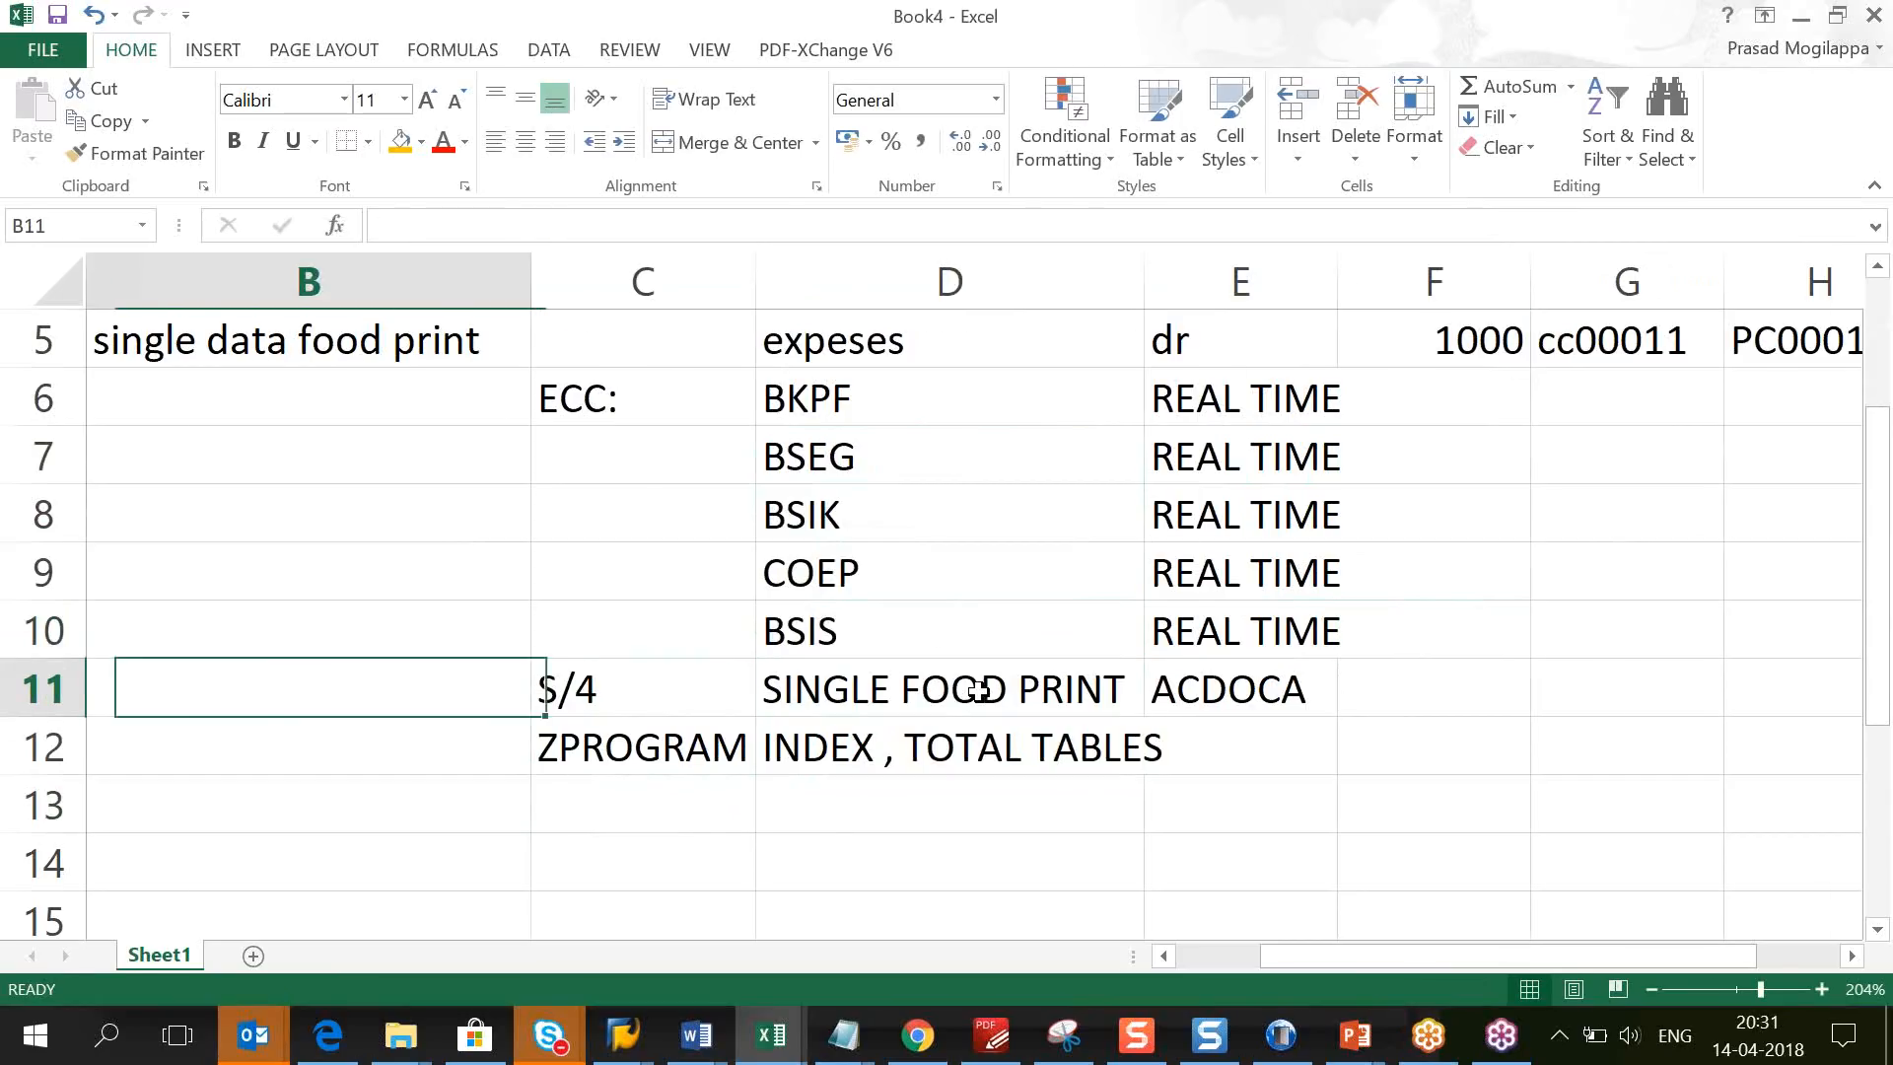
key(Up)
key(Up)
key(Up)
key(Up)
key(Up)
key(Up)
key(Up)
key(Up)
key(Up)
key(Up)
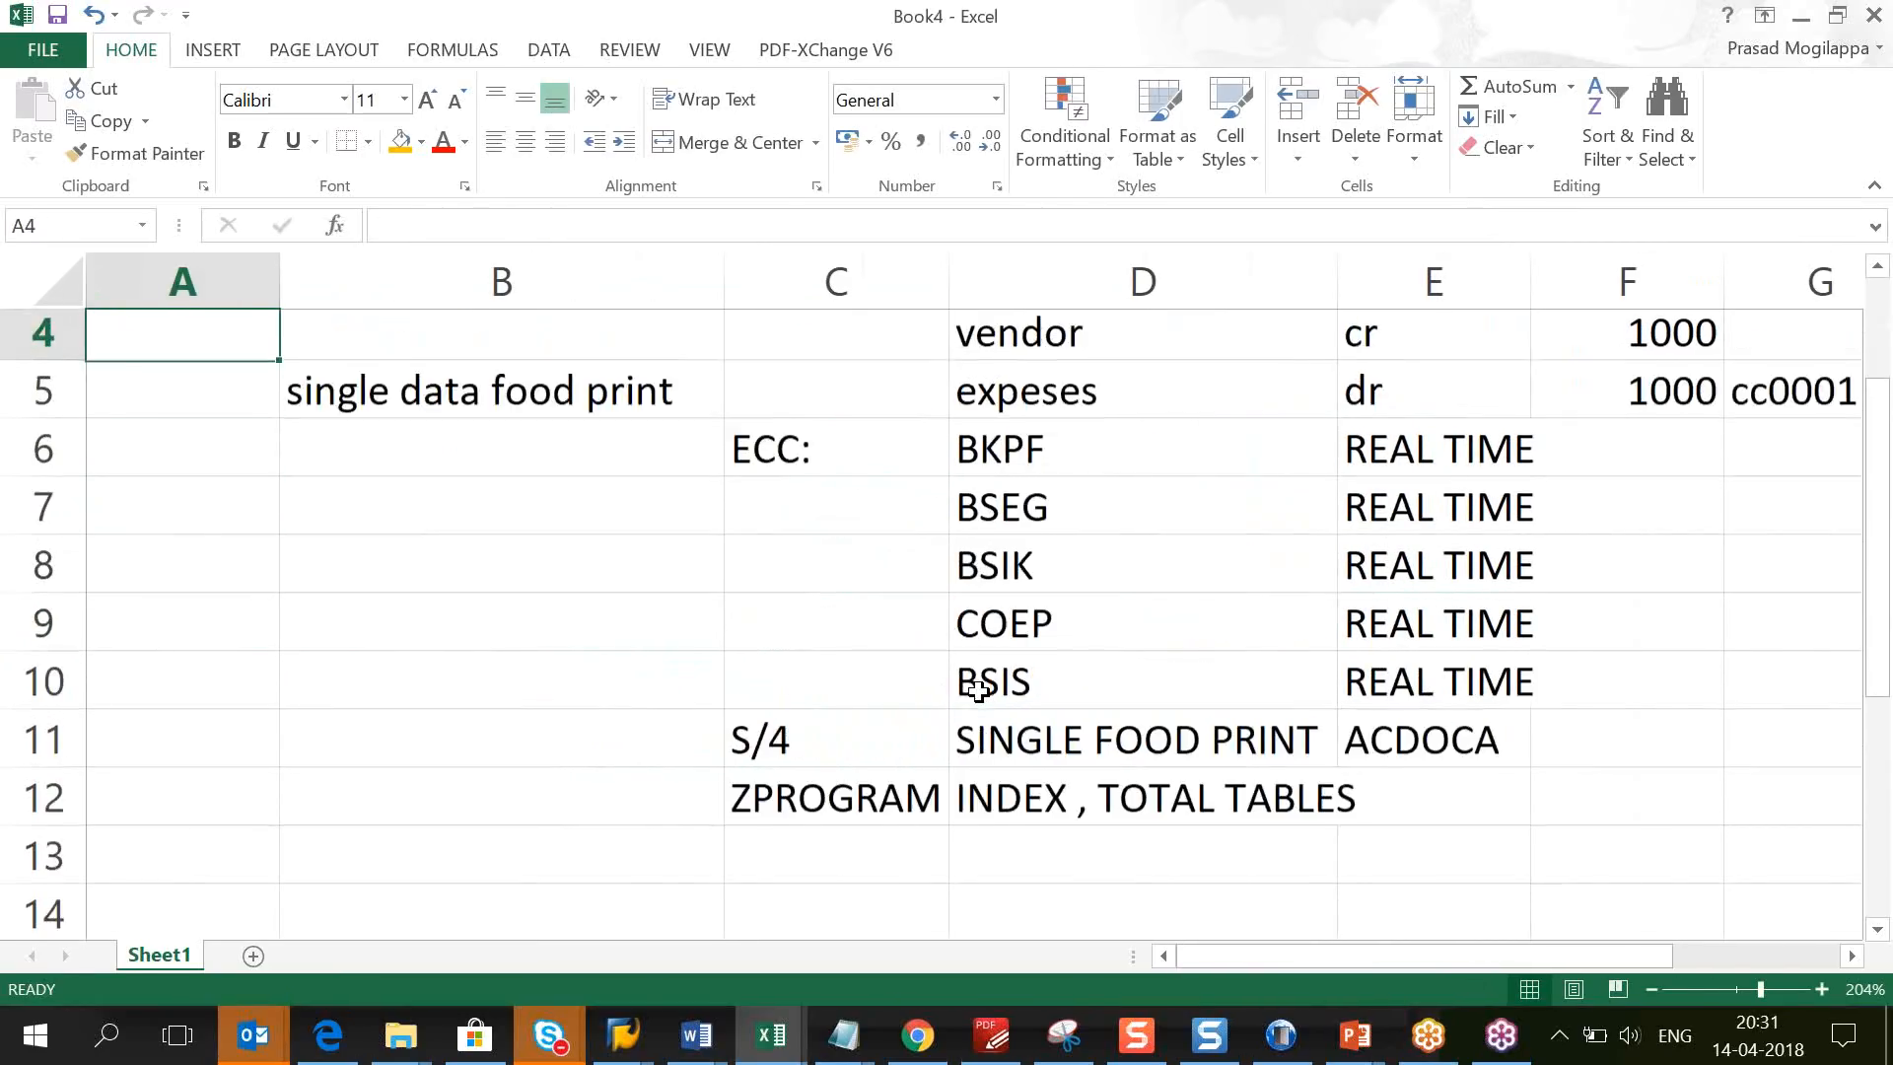
key(Down)
key(Down)
key(Down)
key(Down)
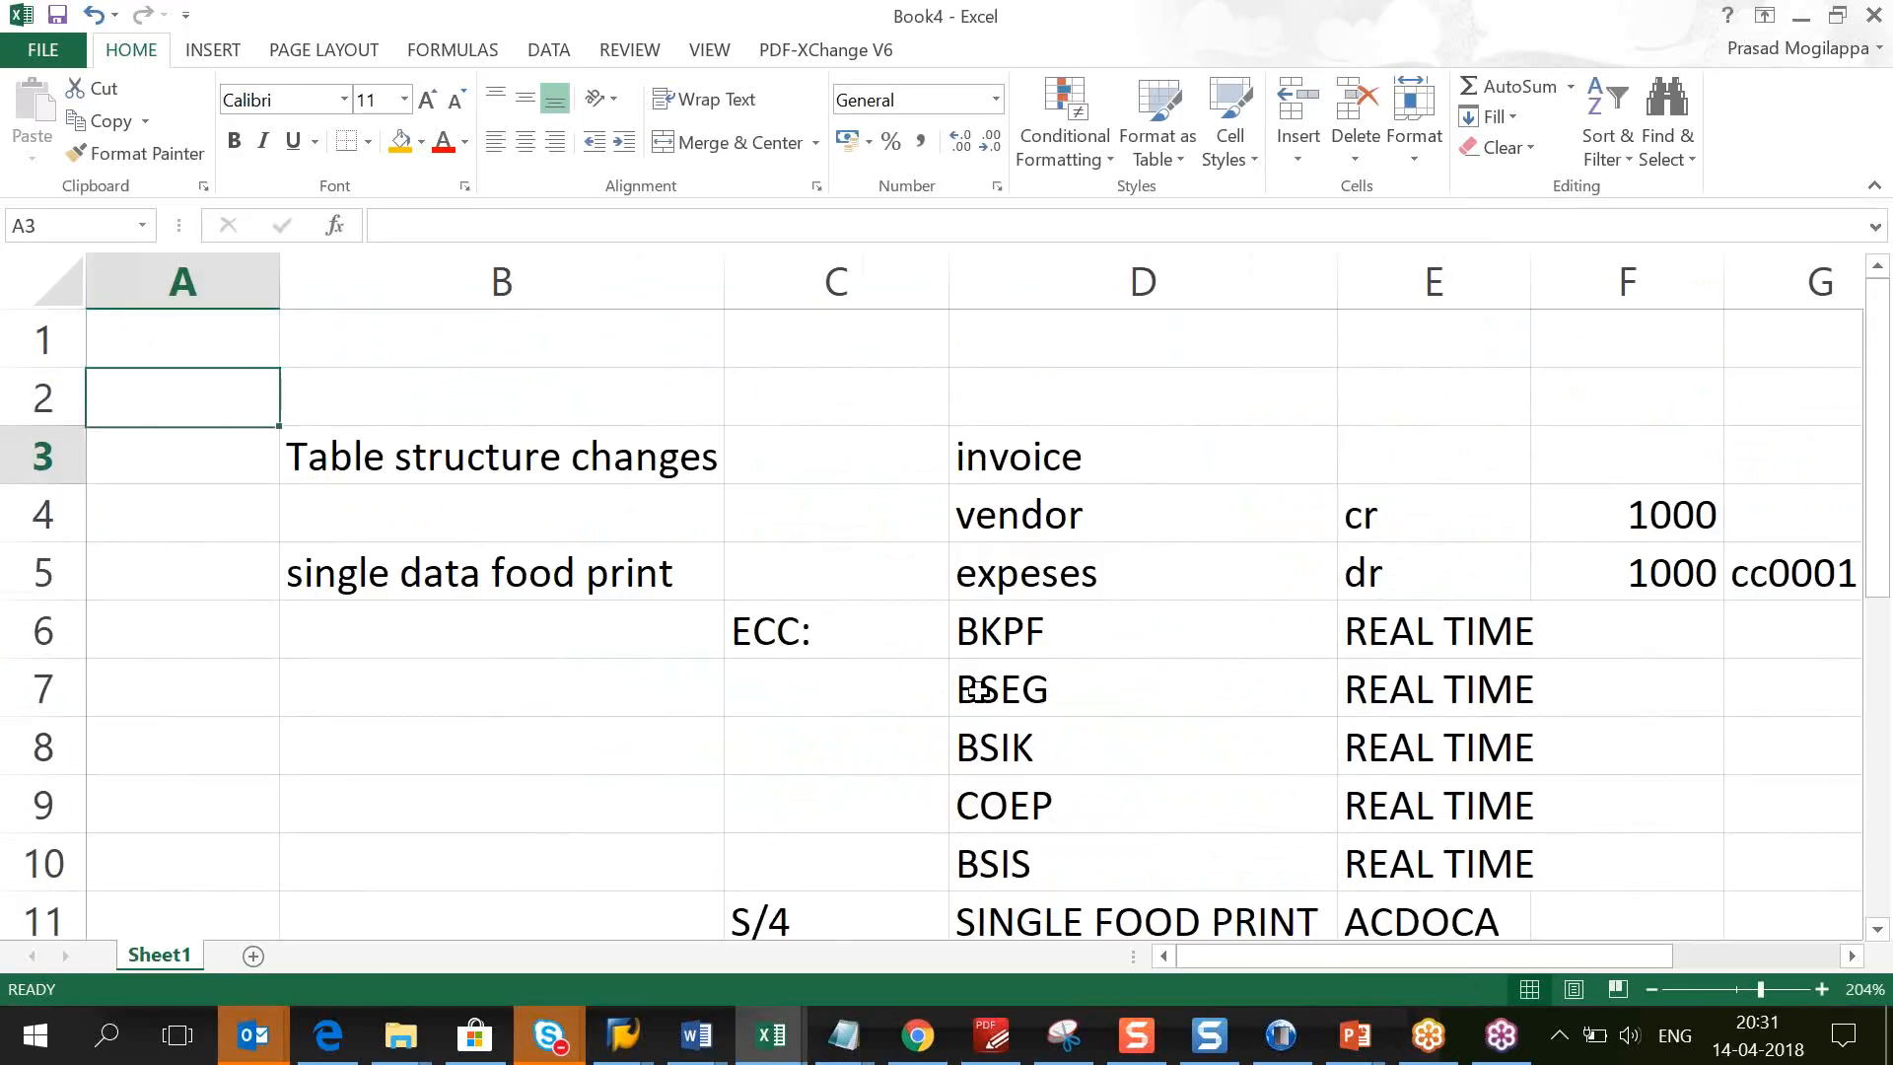
key(Up)
key(Up)
key(Right)
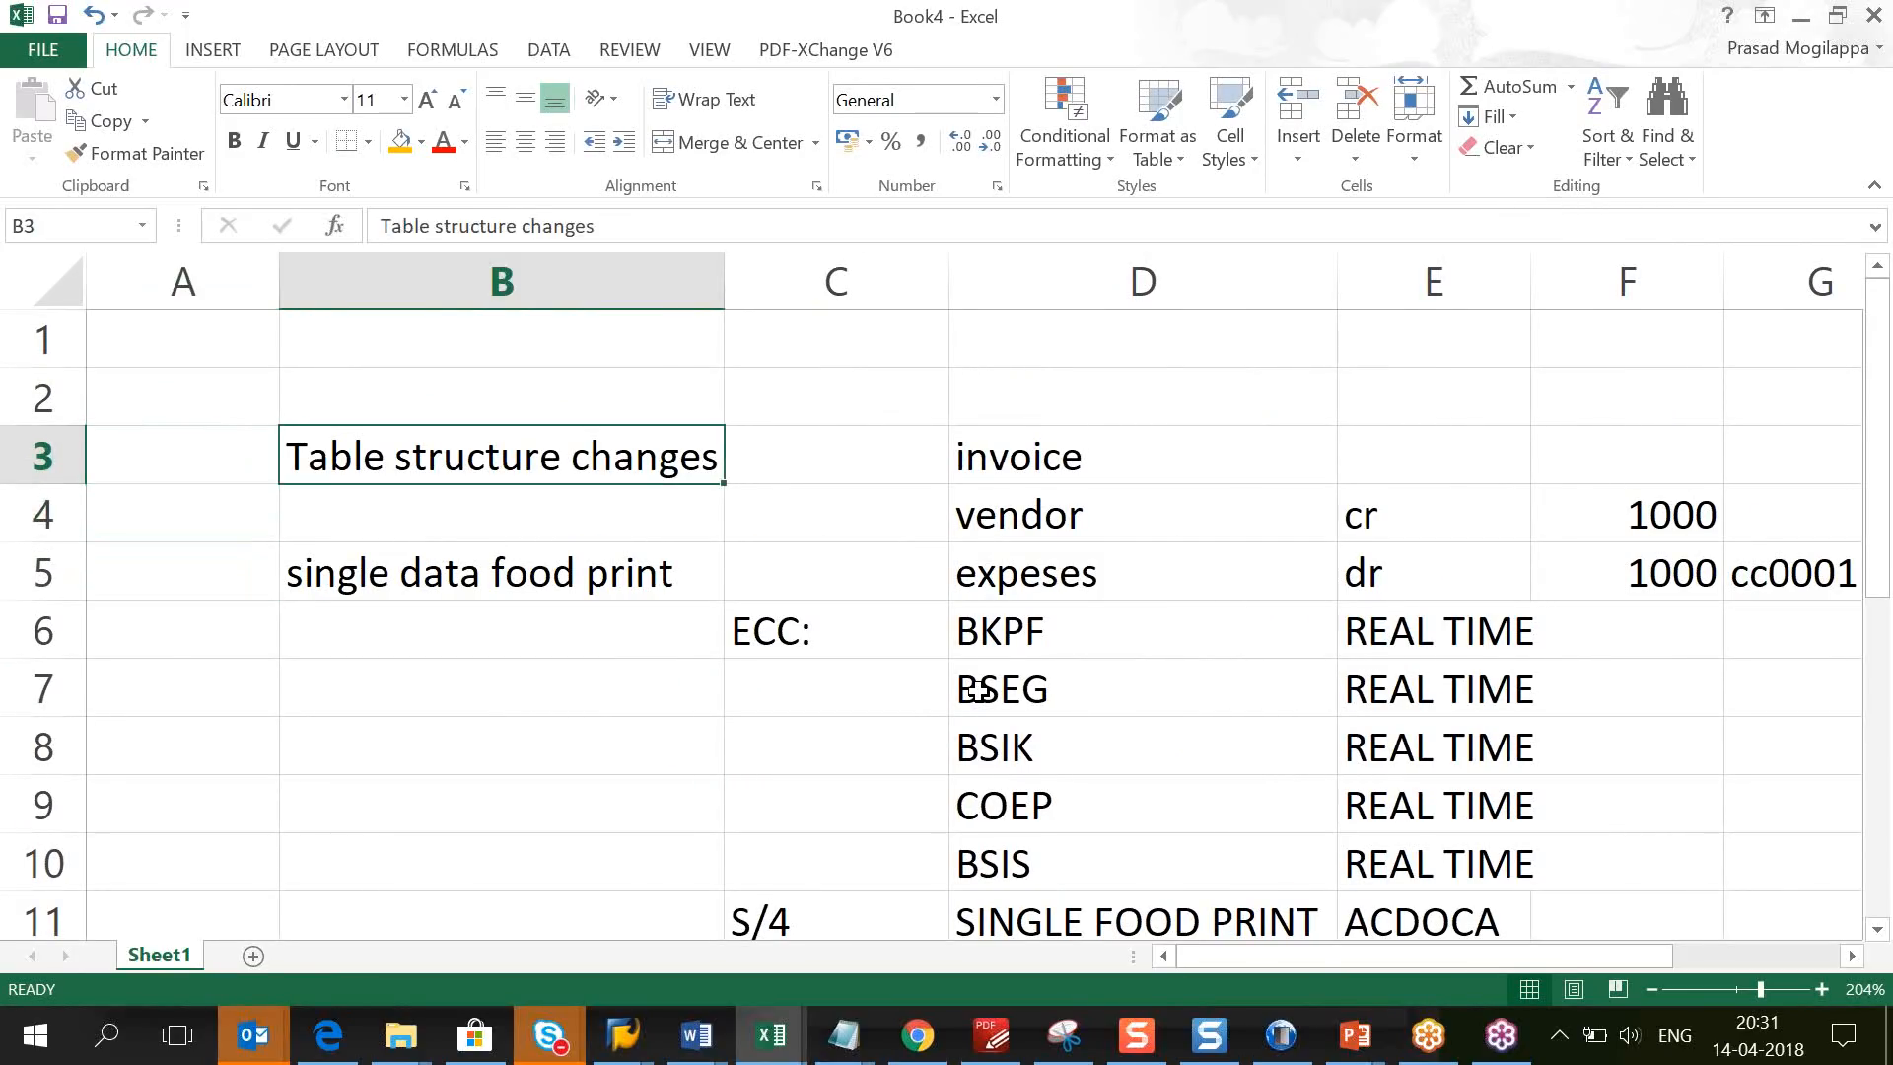
key(Up)
text(UNI)
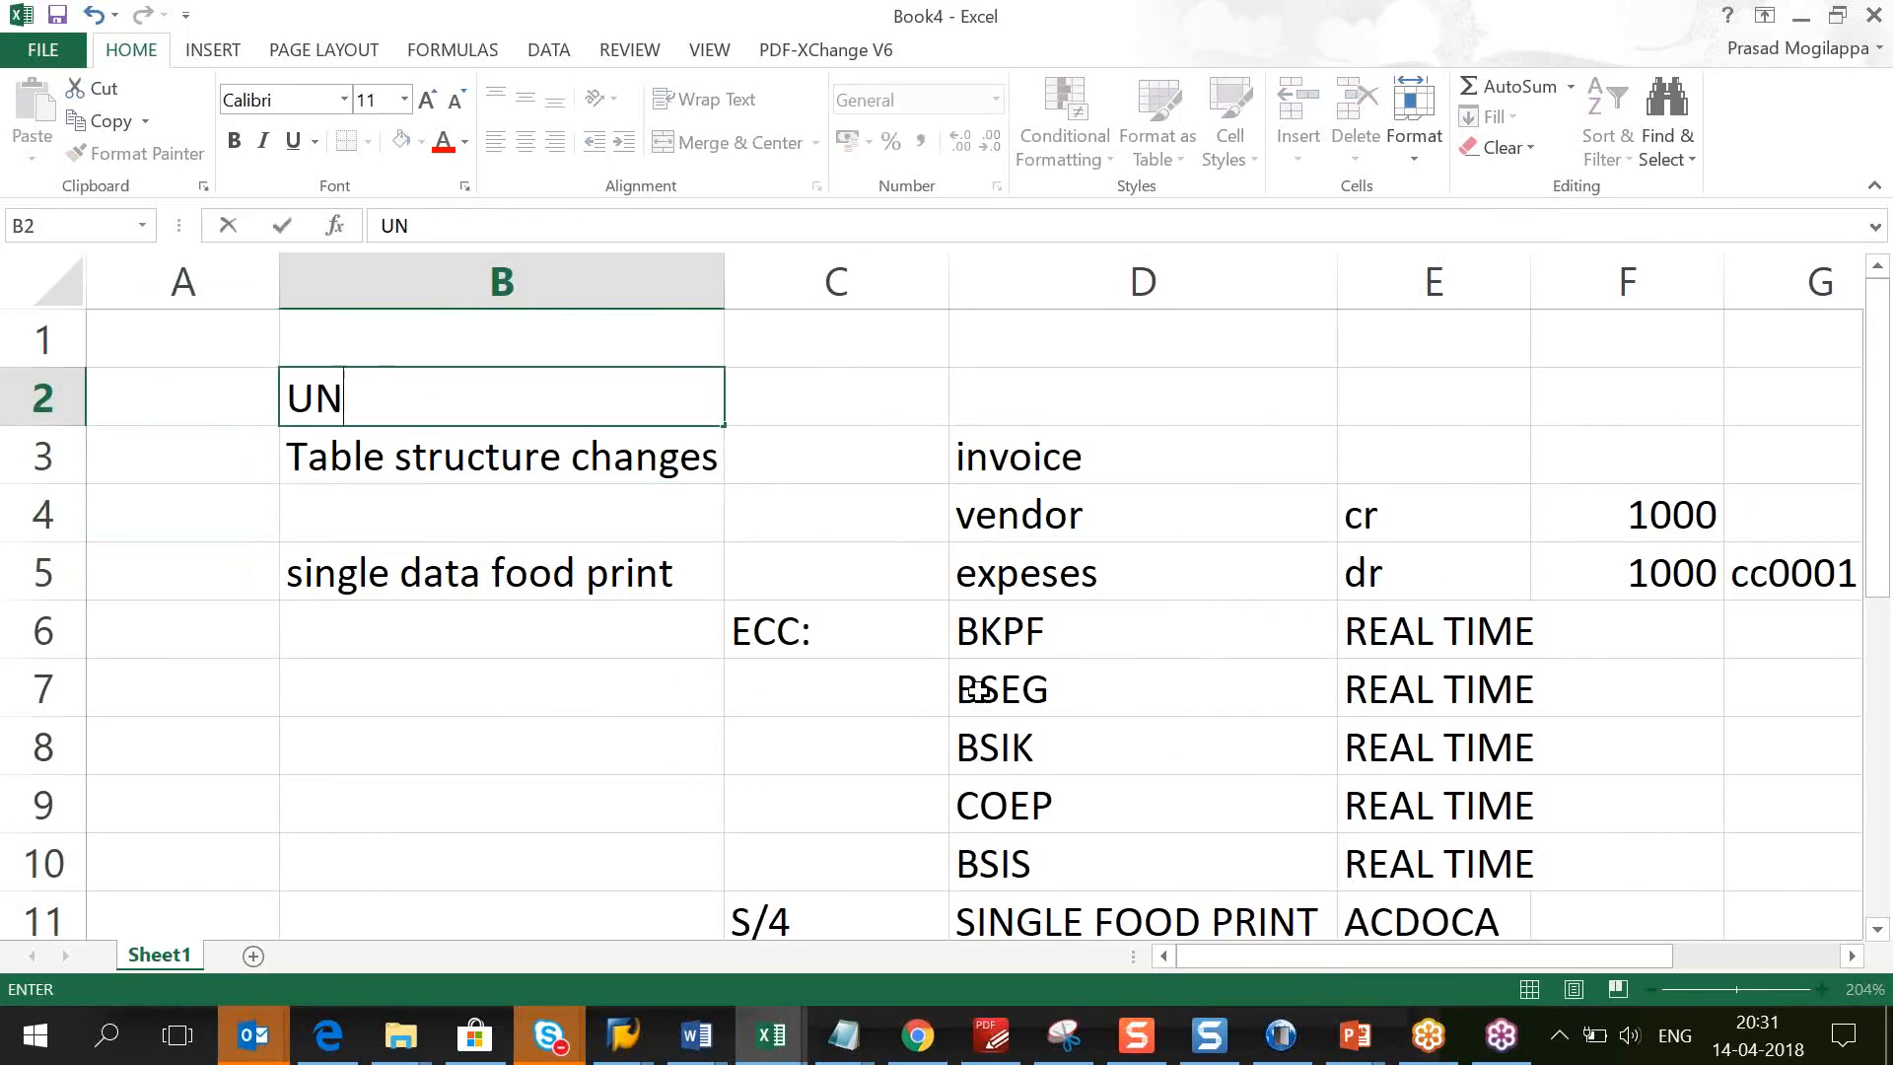
key(BackSpace)
key(BackSpace)
key(BackSpace)
text(UNIVERSI)
key(BackSpace)
key(BackSpace)
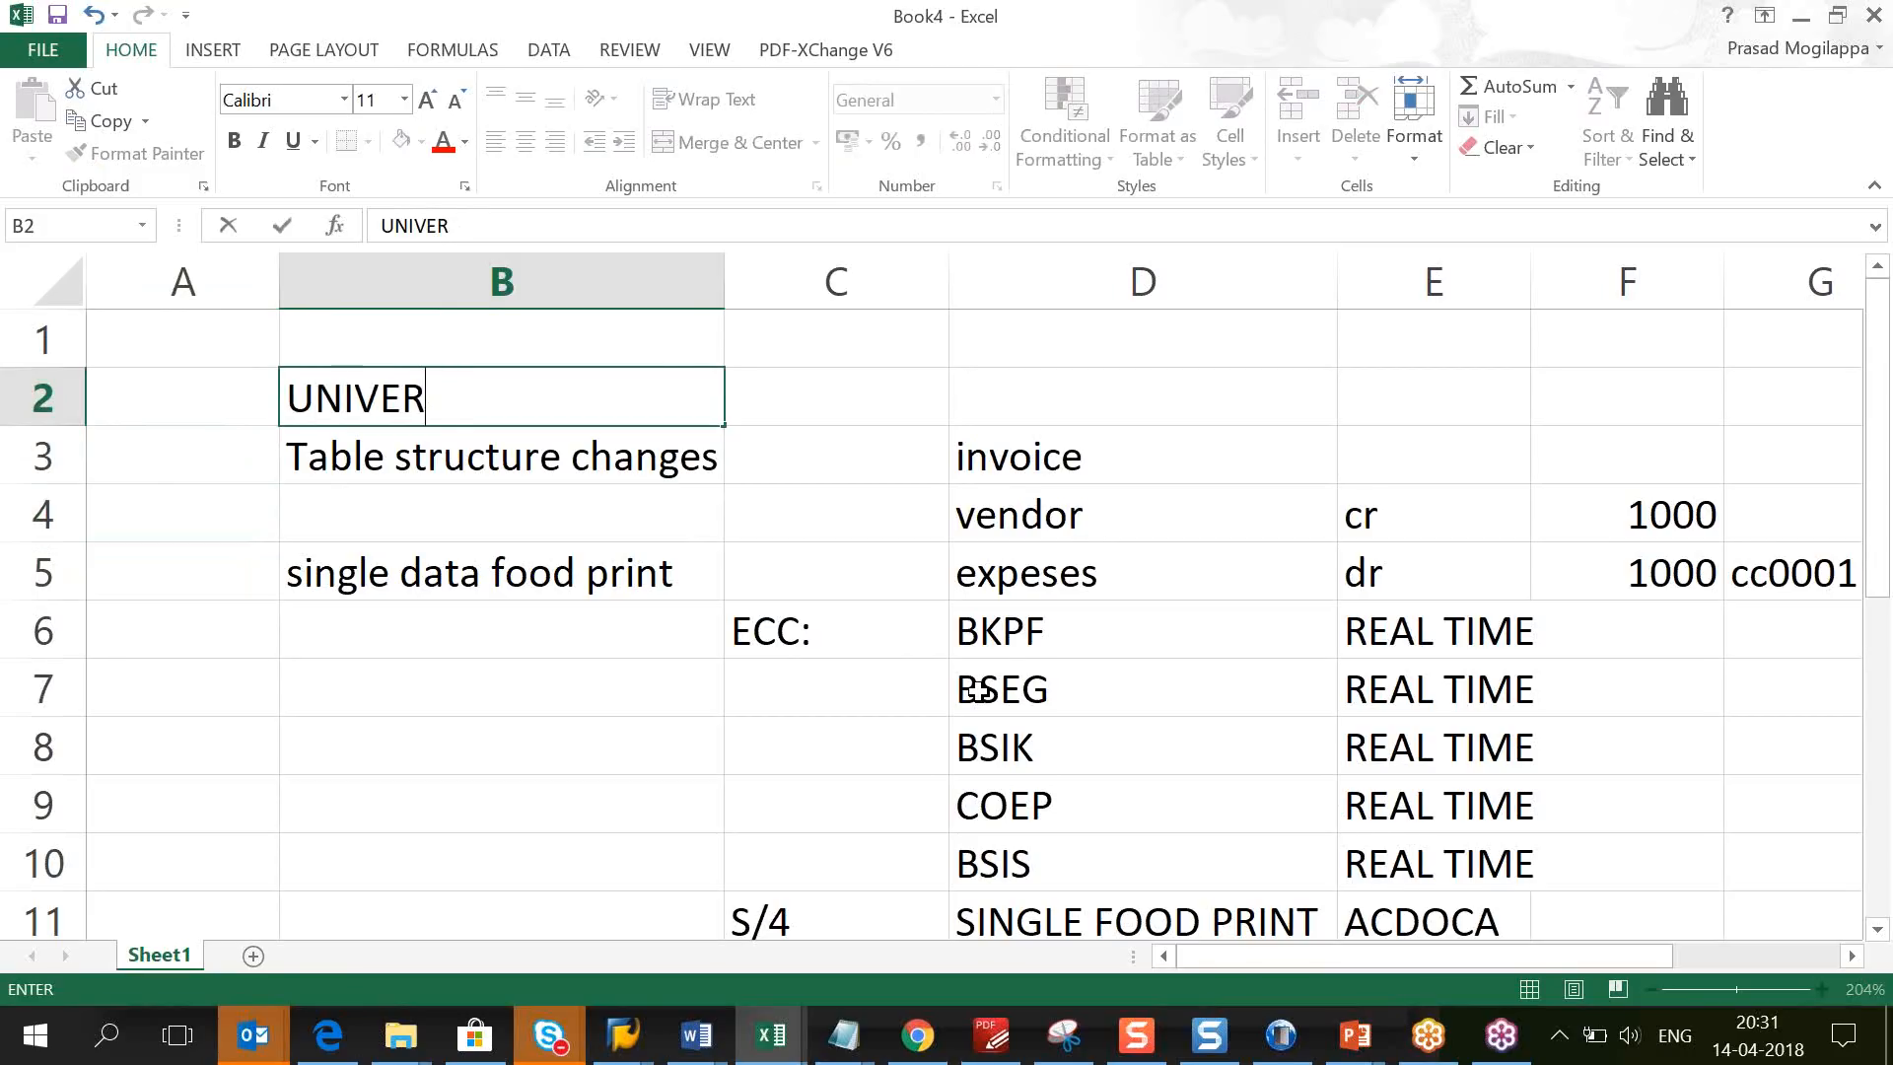
text(SAL TABLE)
key(Tab)
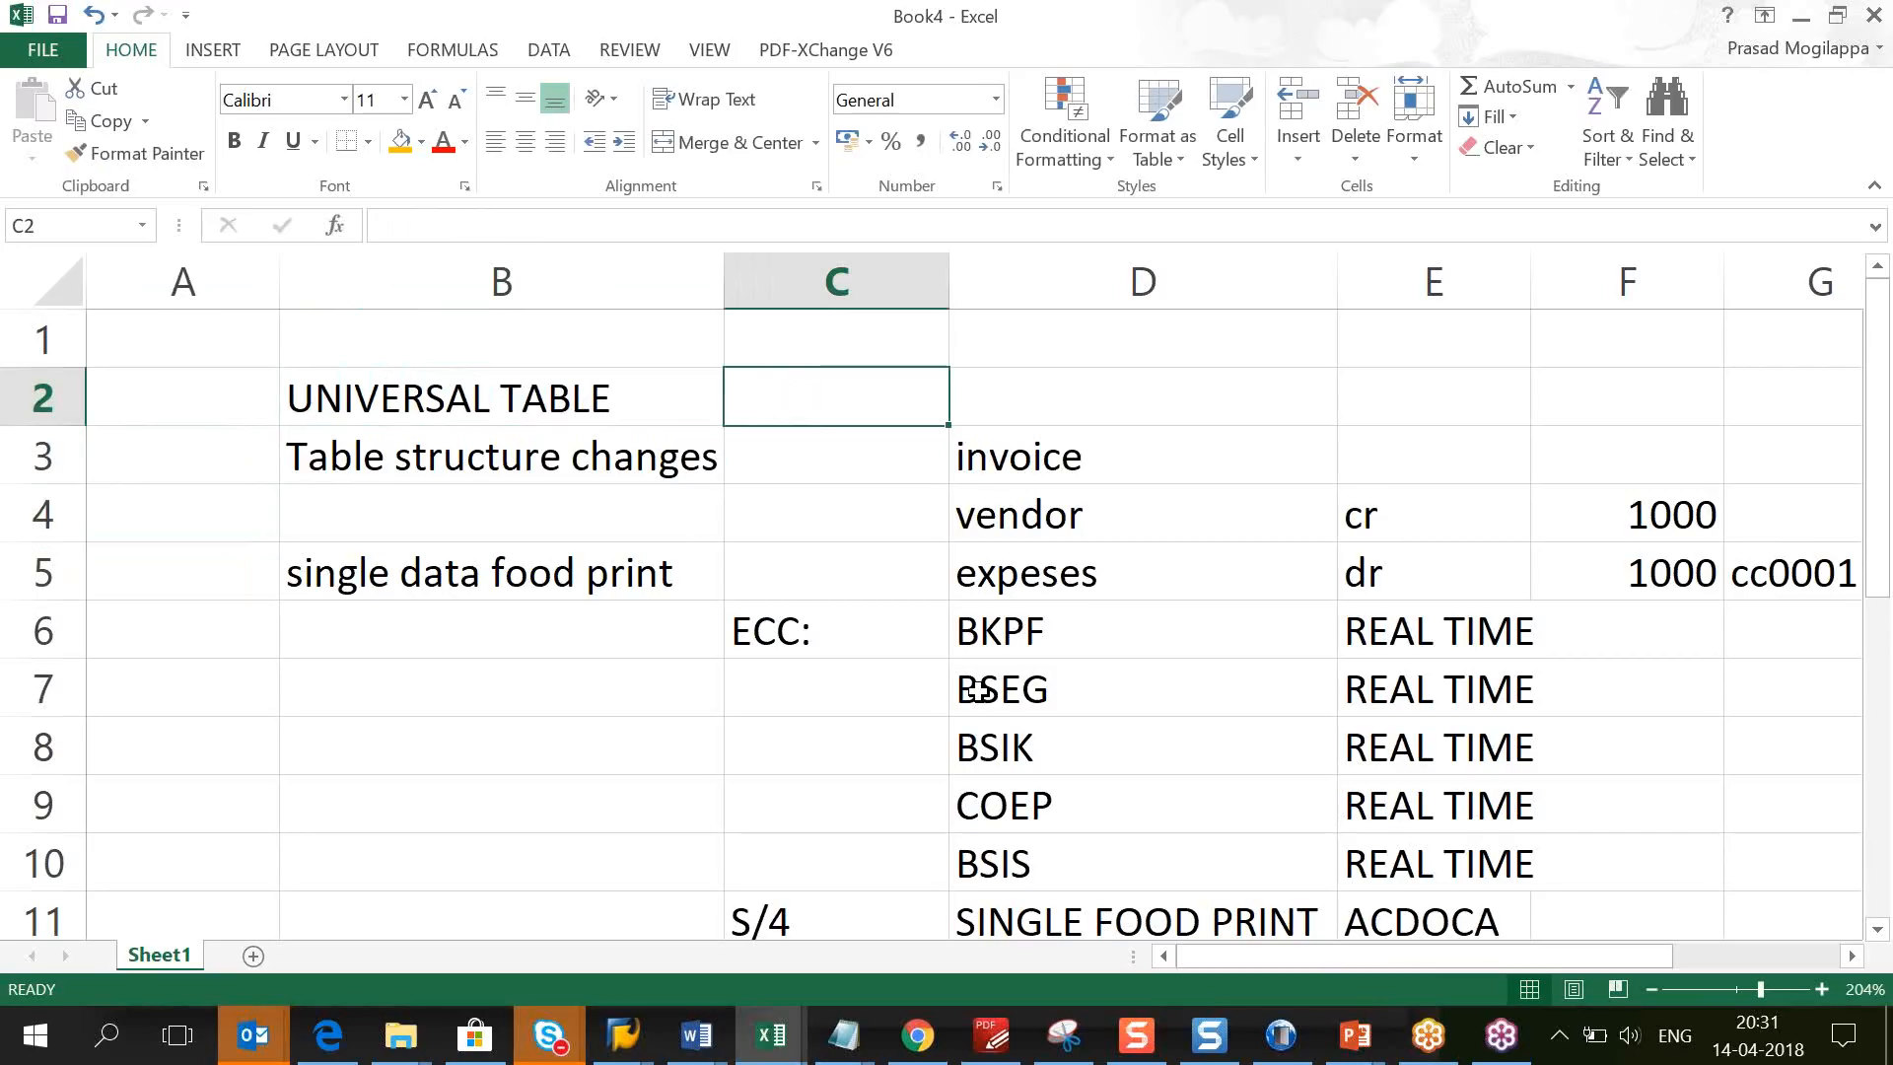
text(ACDOCA)
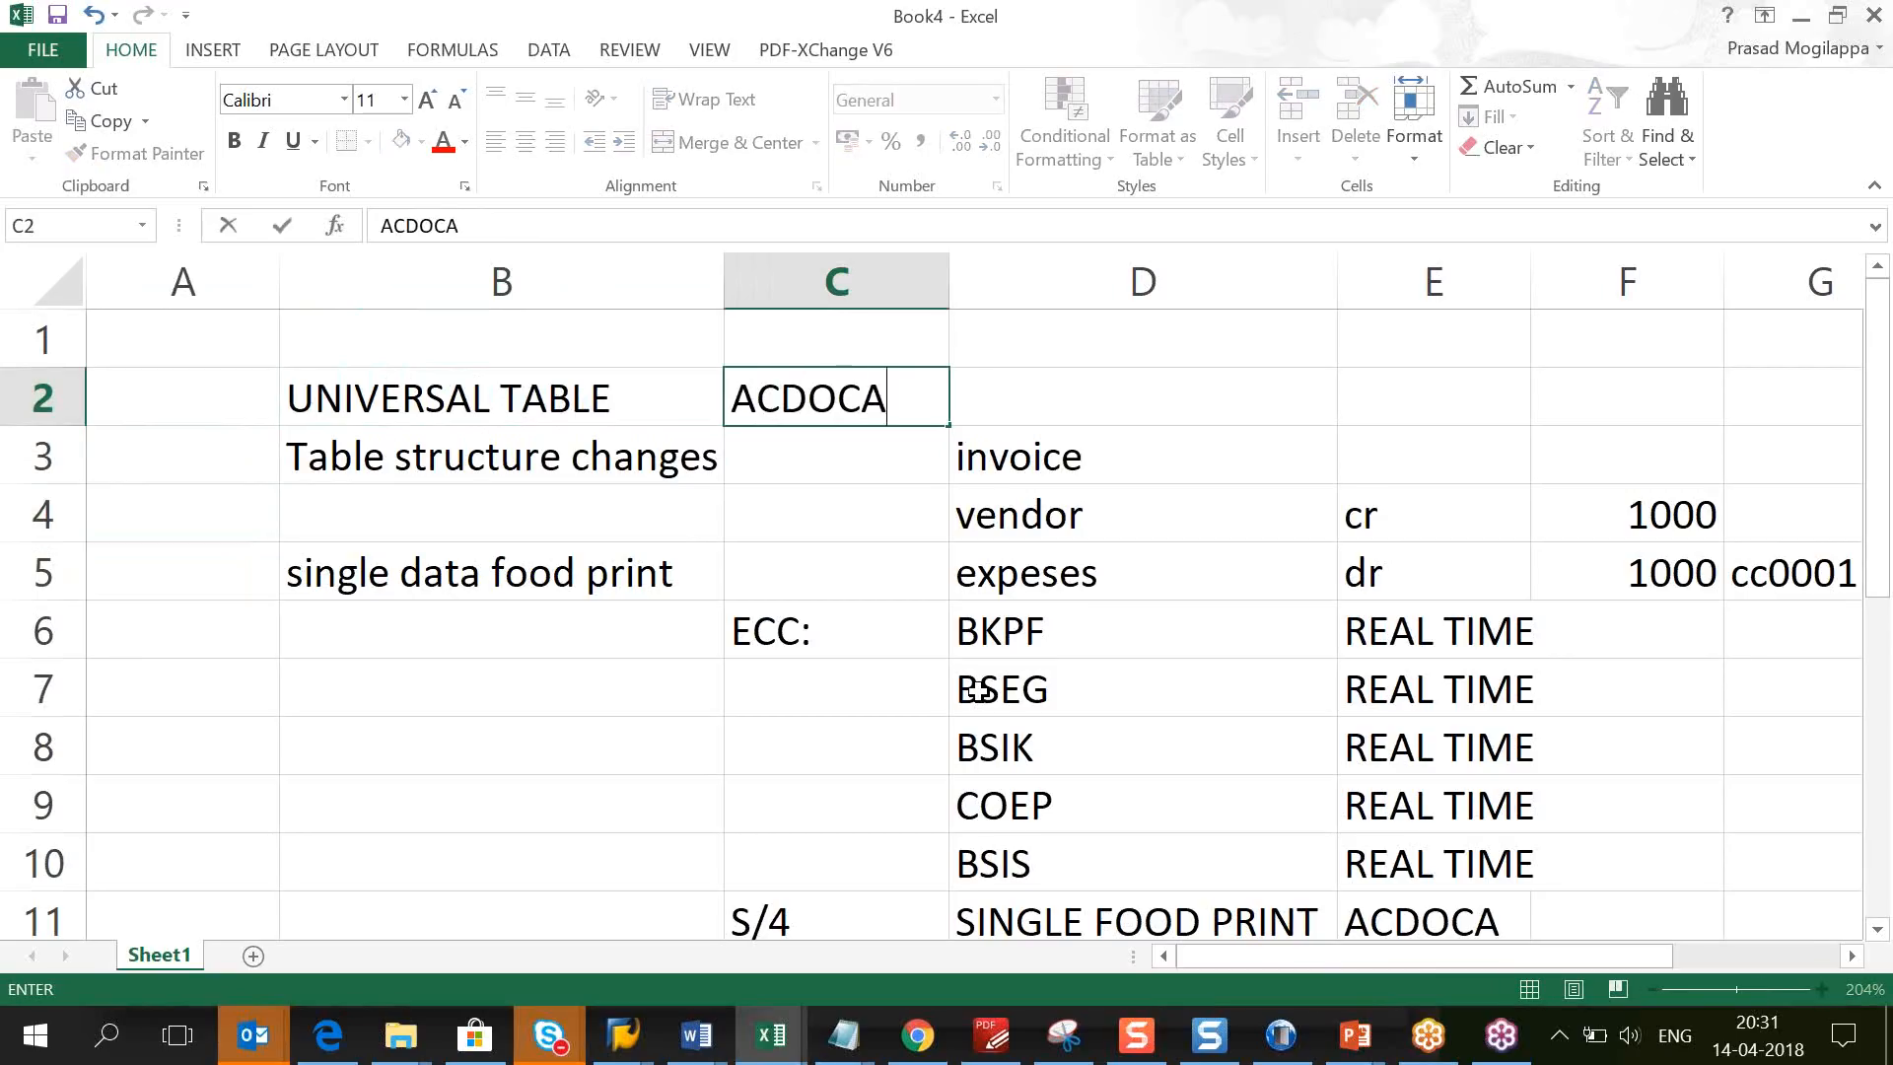
key(Return)
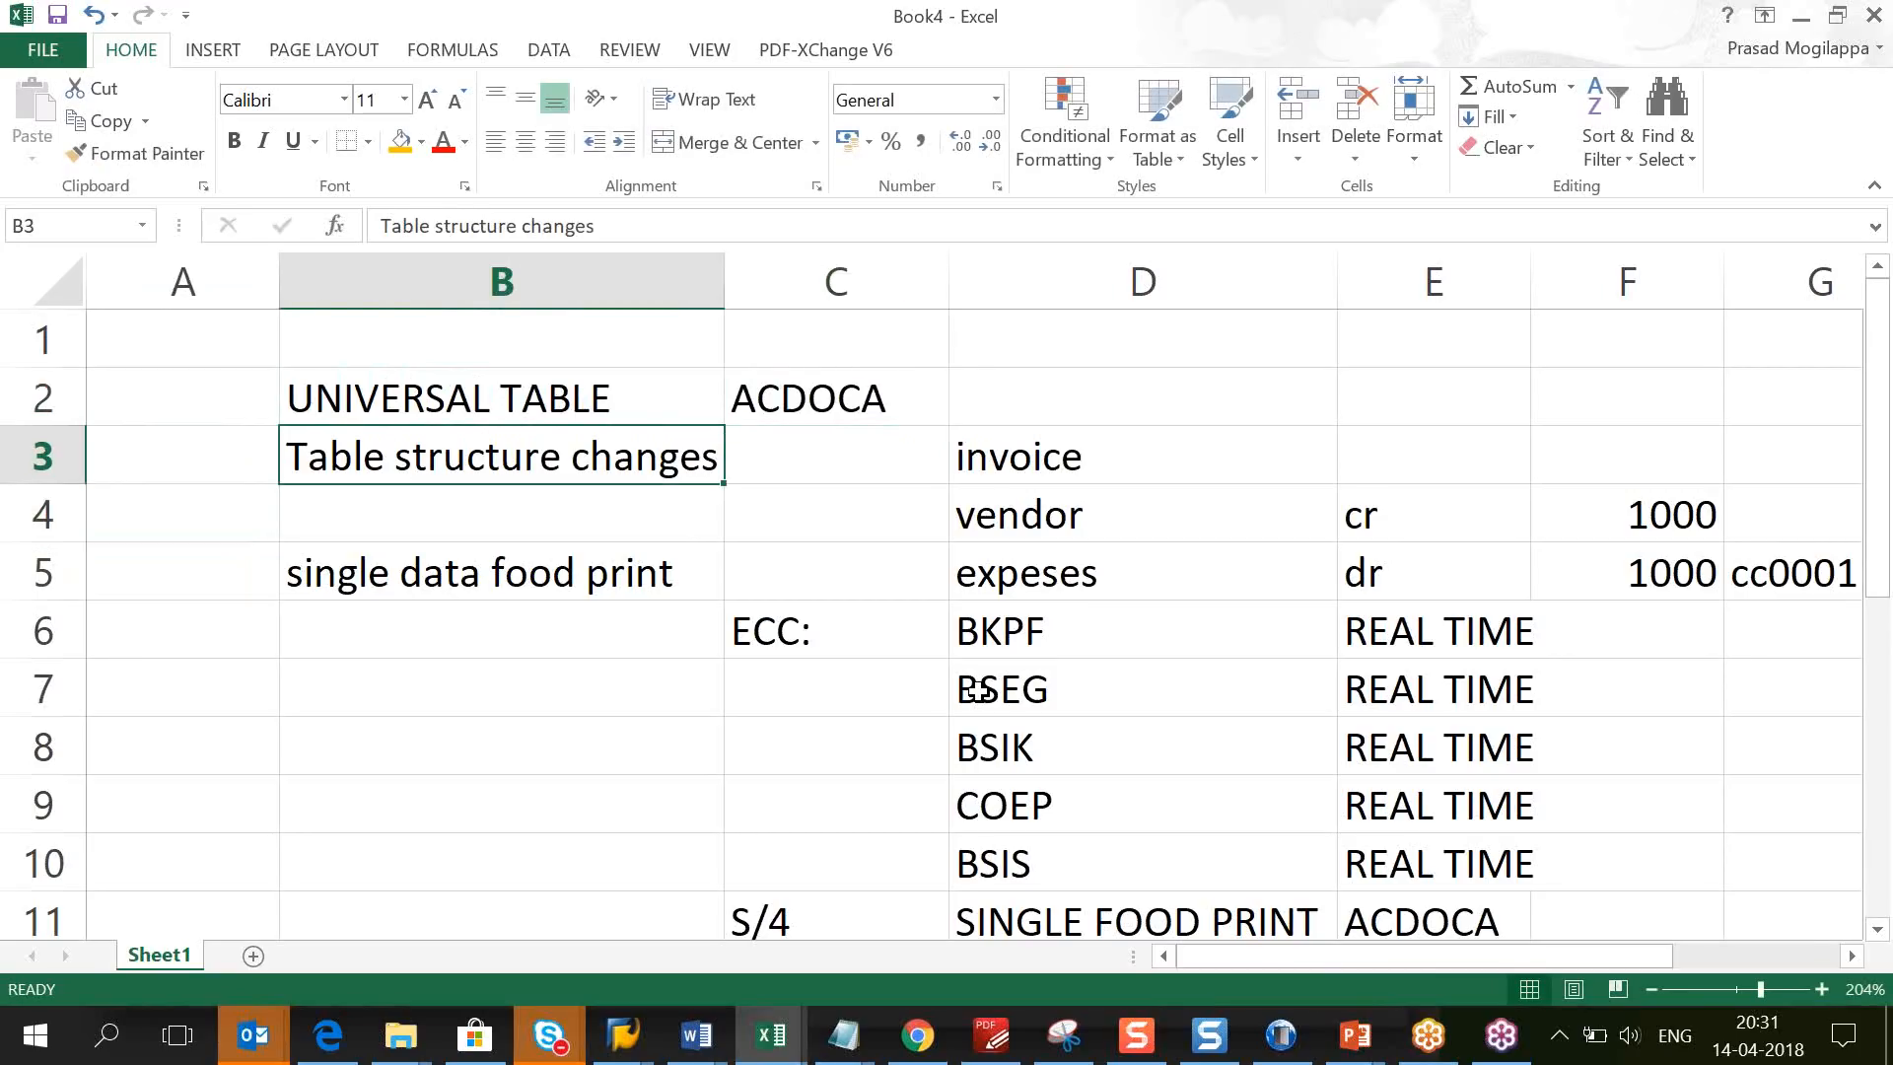
Step: Start a new row below the ZPROGRAM line with "S/4" in C14 and "CD" in D14
key(Down)
key(Down)
key(Down)
key(Down)
key(Down)
key(Down)
key(Down)
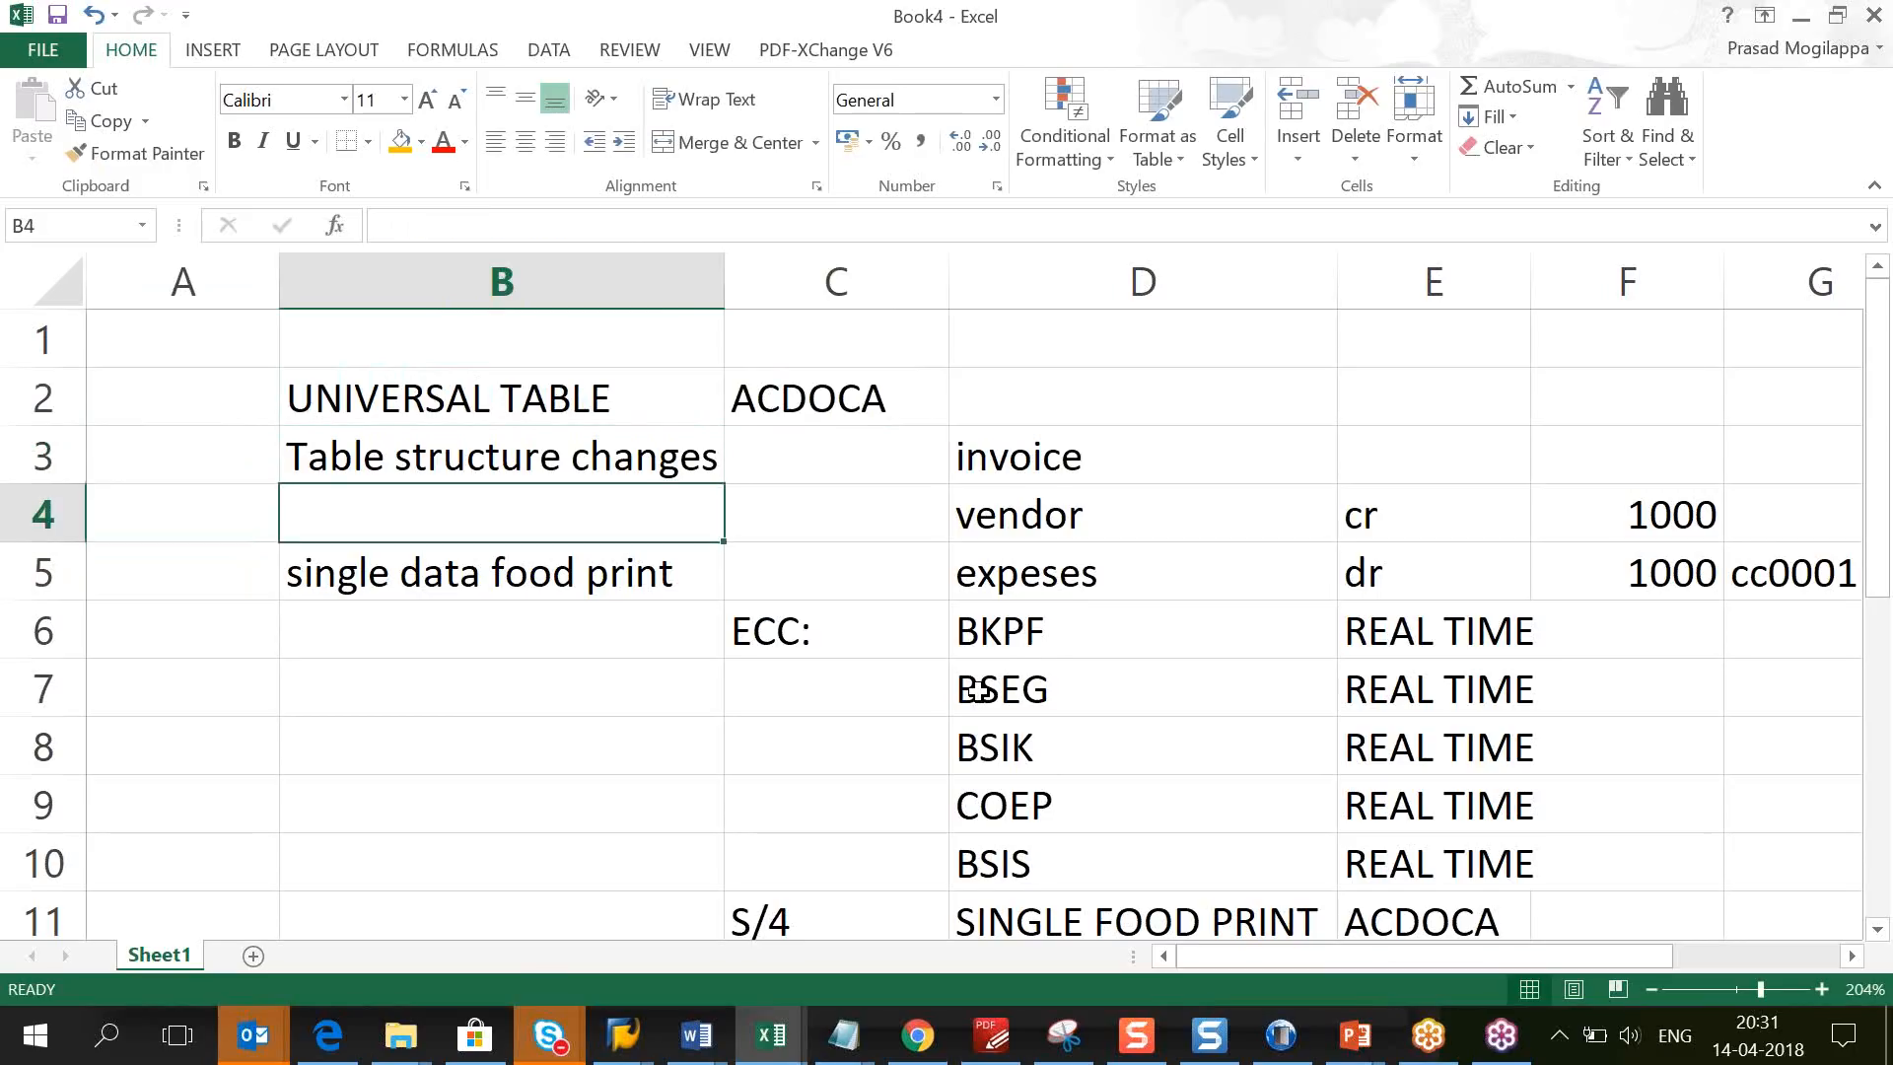
key(Down)
key(Down)
key(Down)
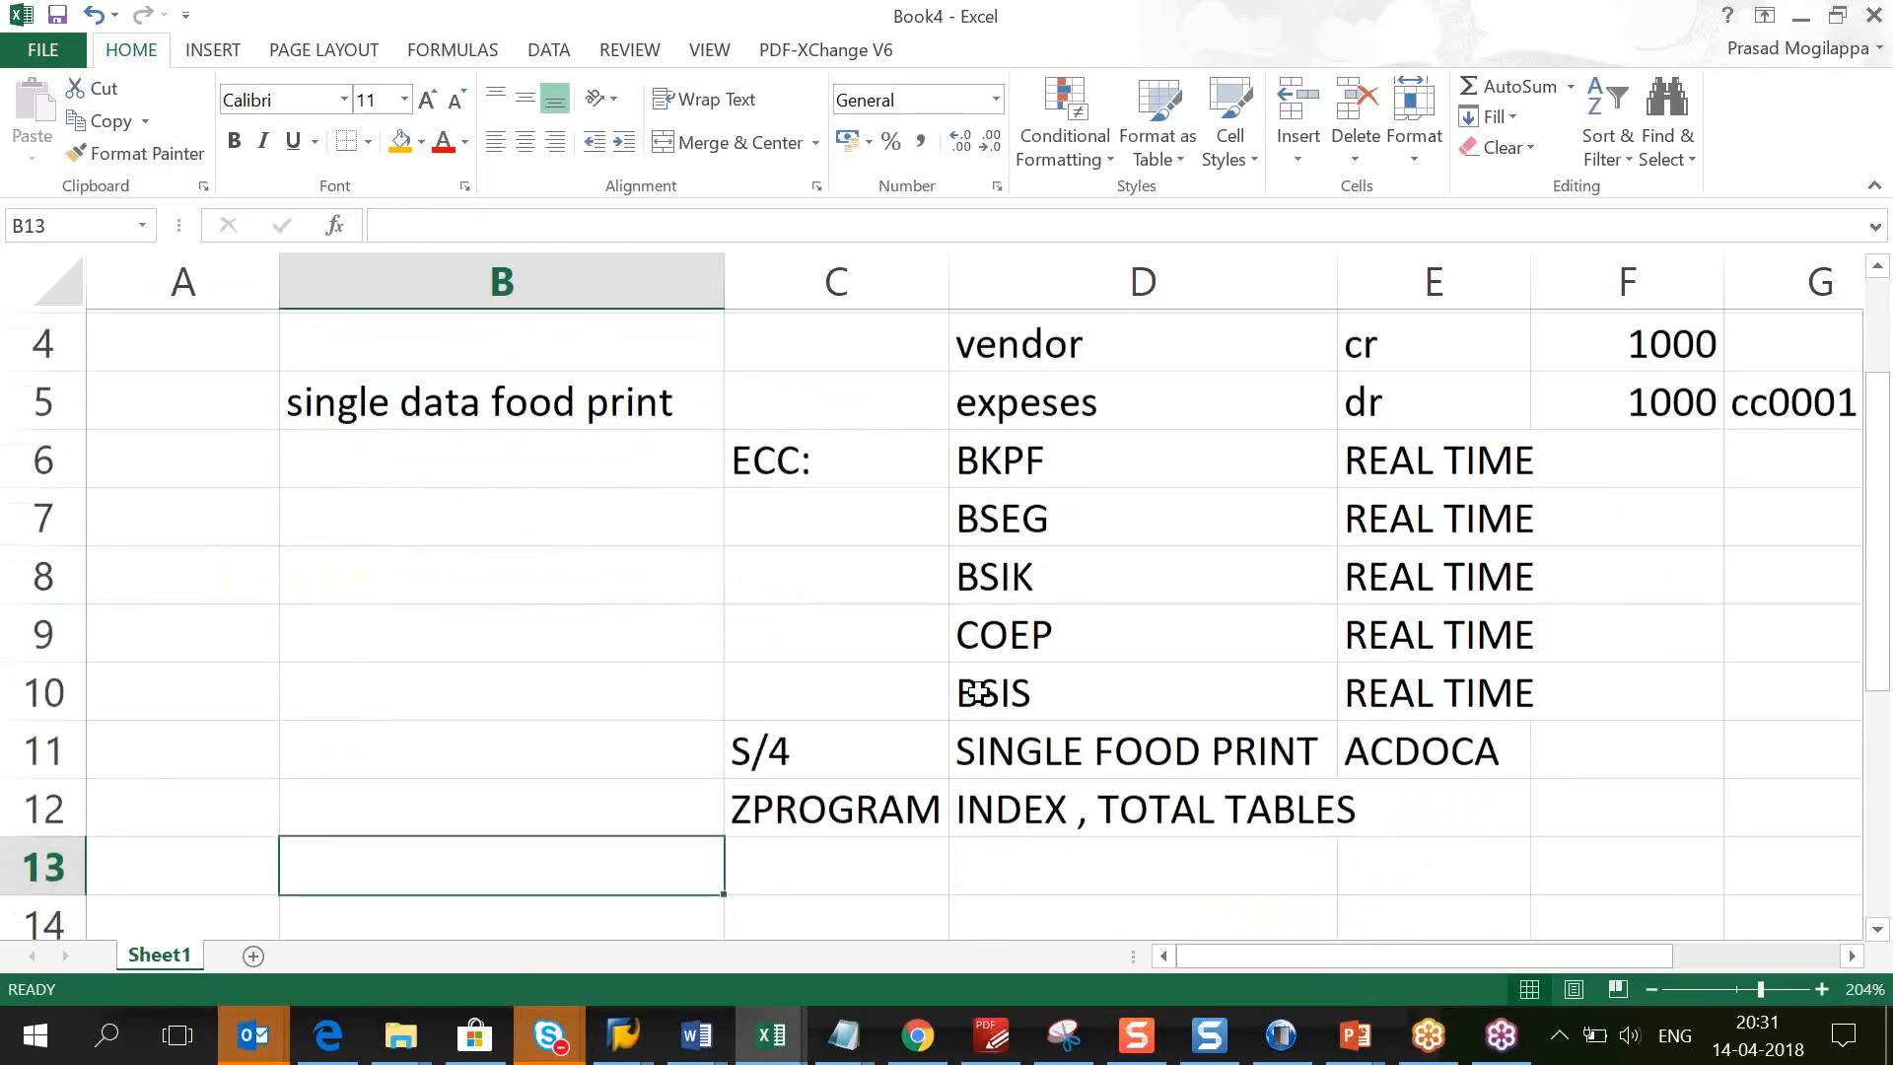
key(Up)
scroll(976, 691, down, 1)
click(976, 690)
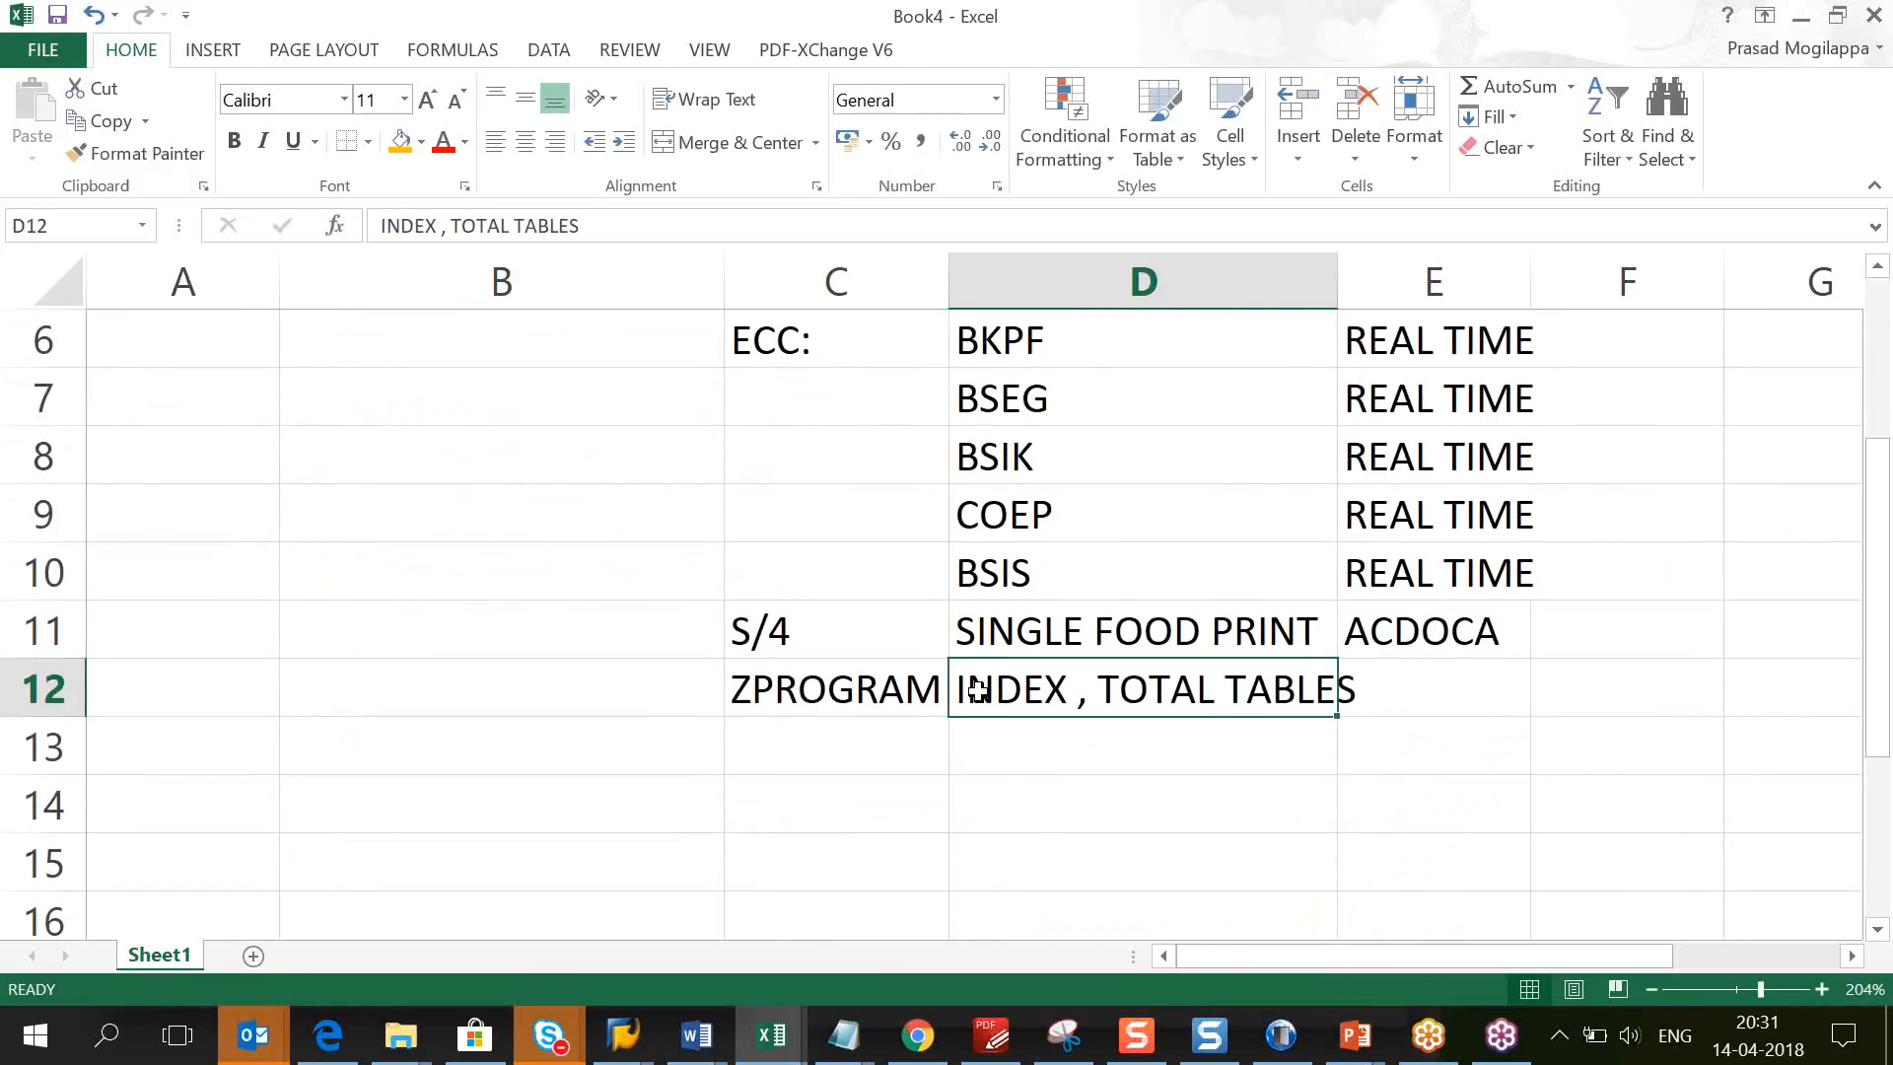
key(Down)
key(Down)
key(Left)
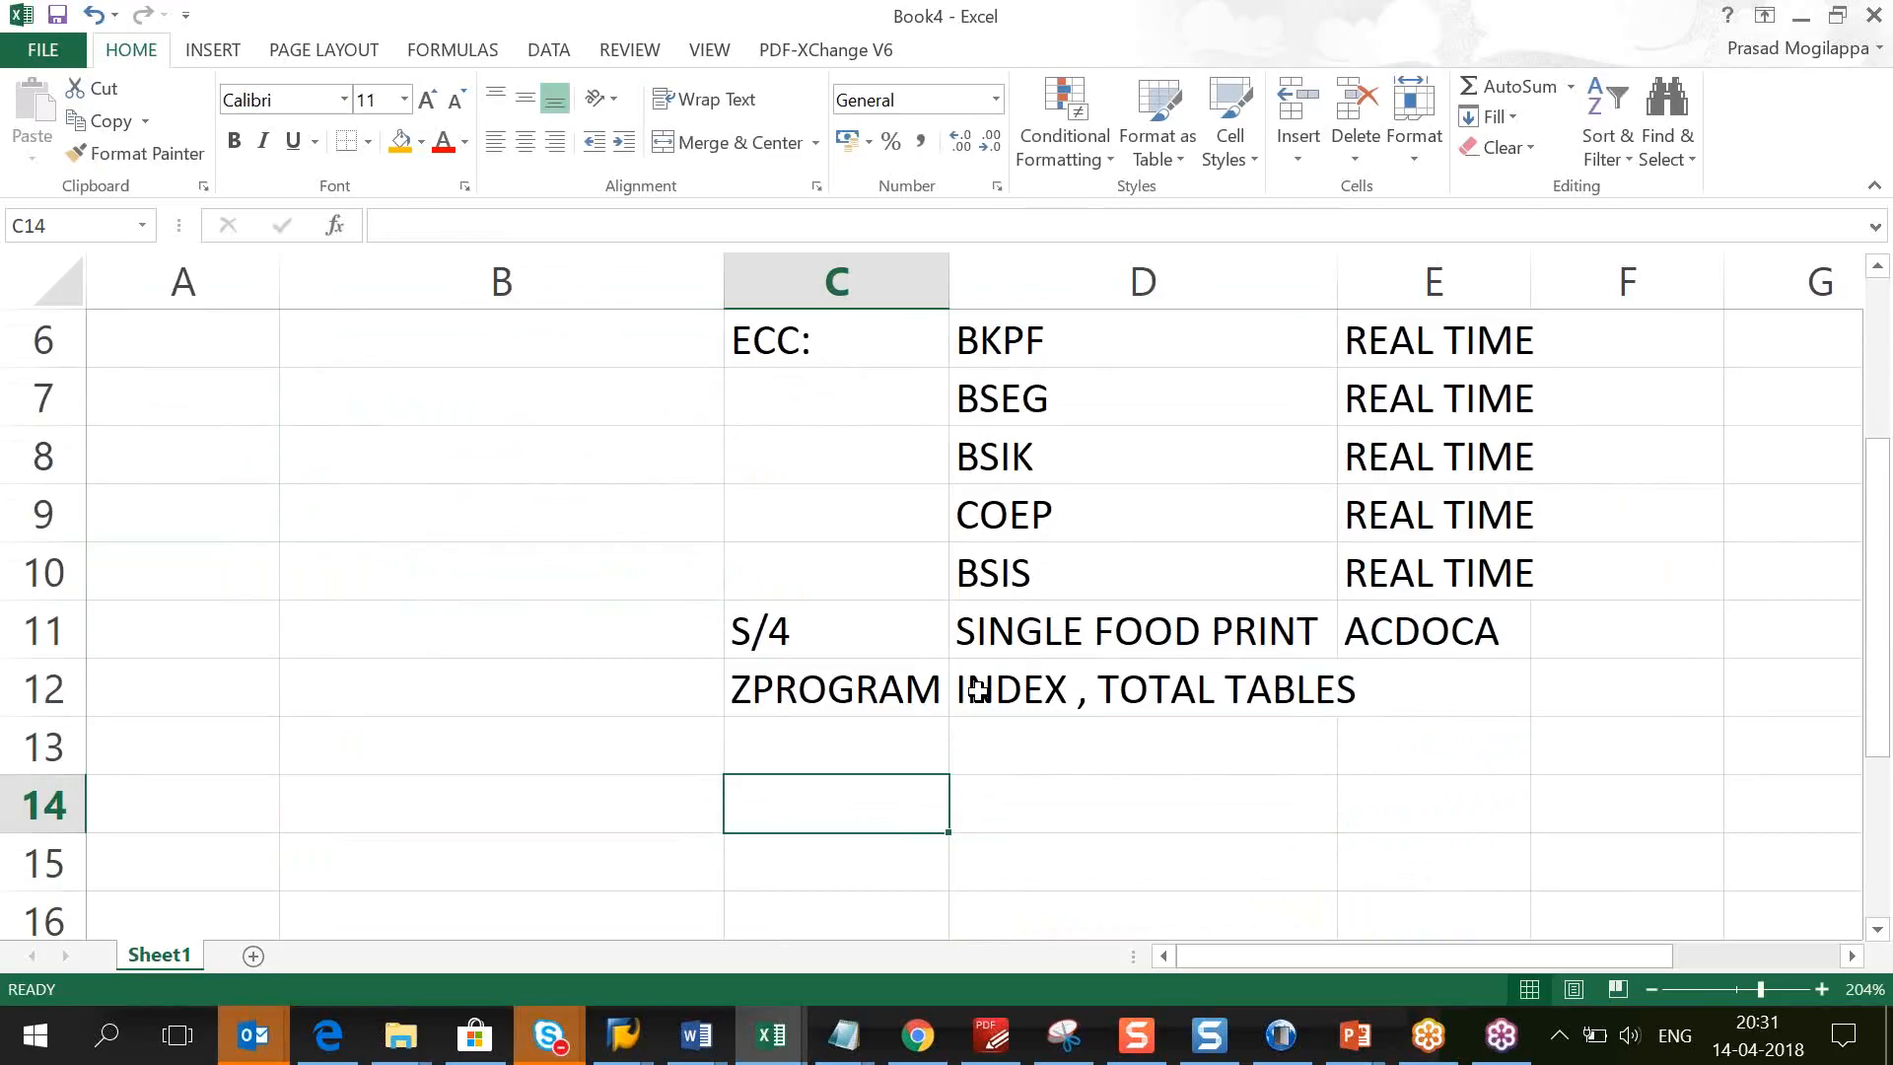
text(S/4)
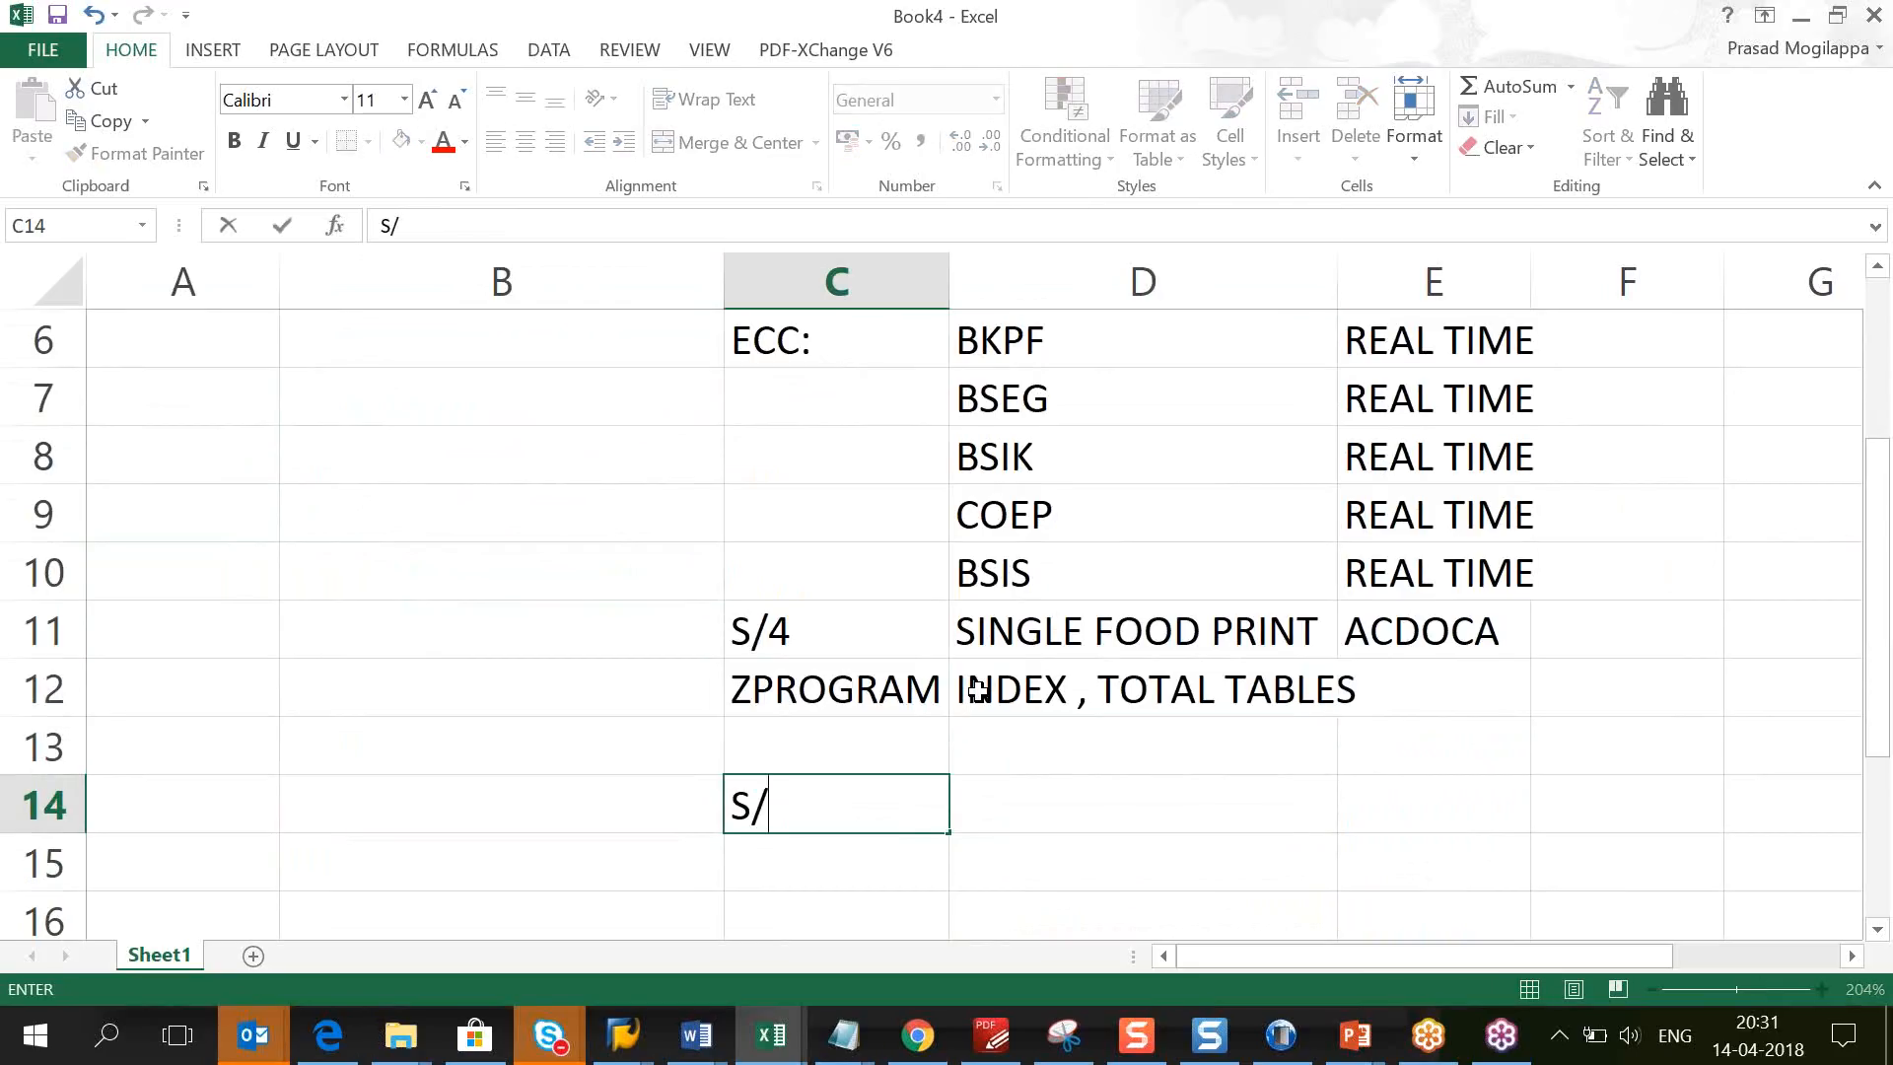
key(Tab)
text(CD)
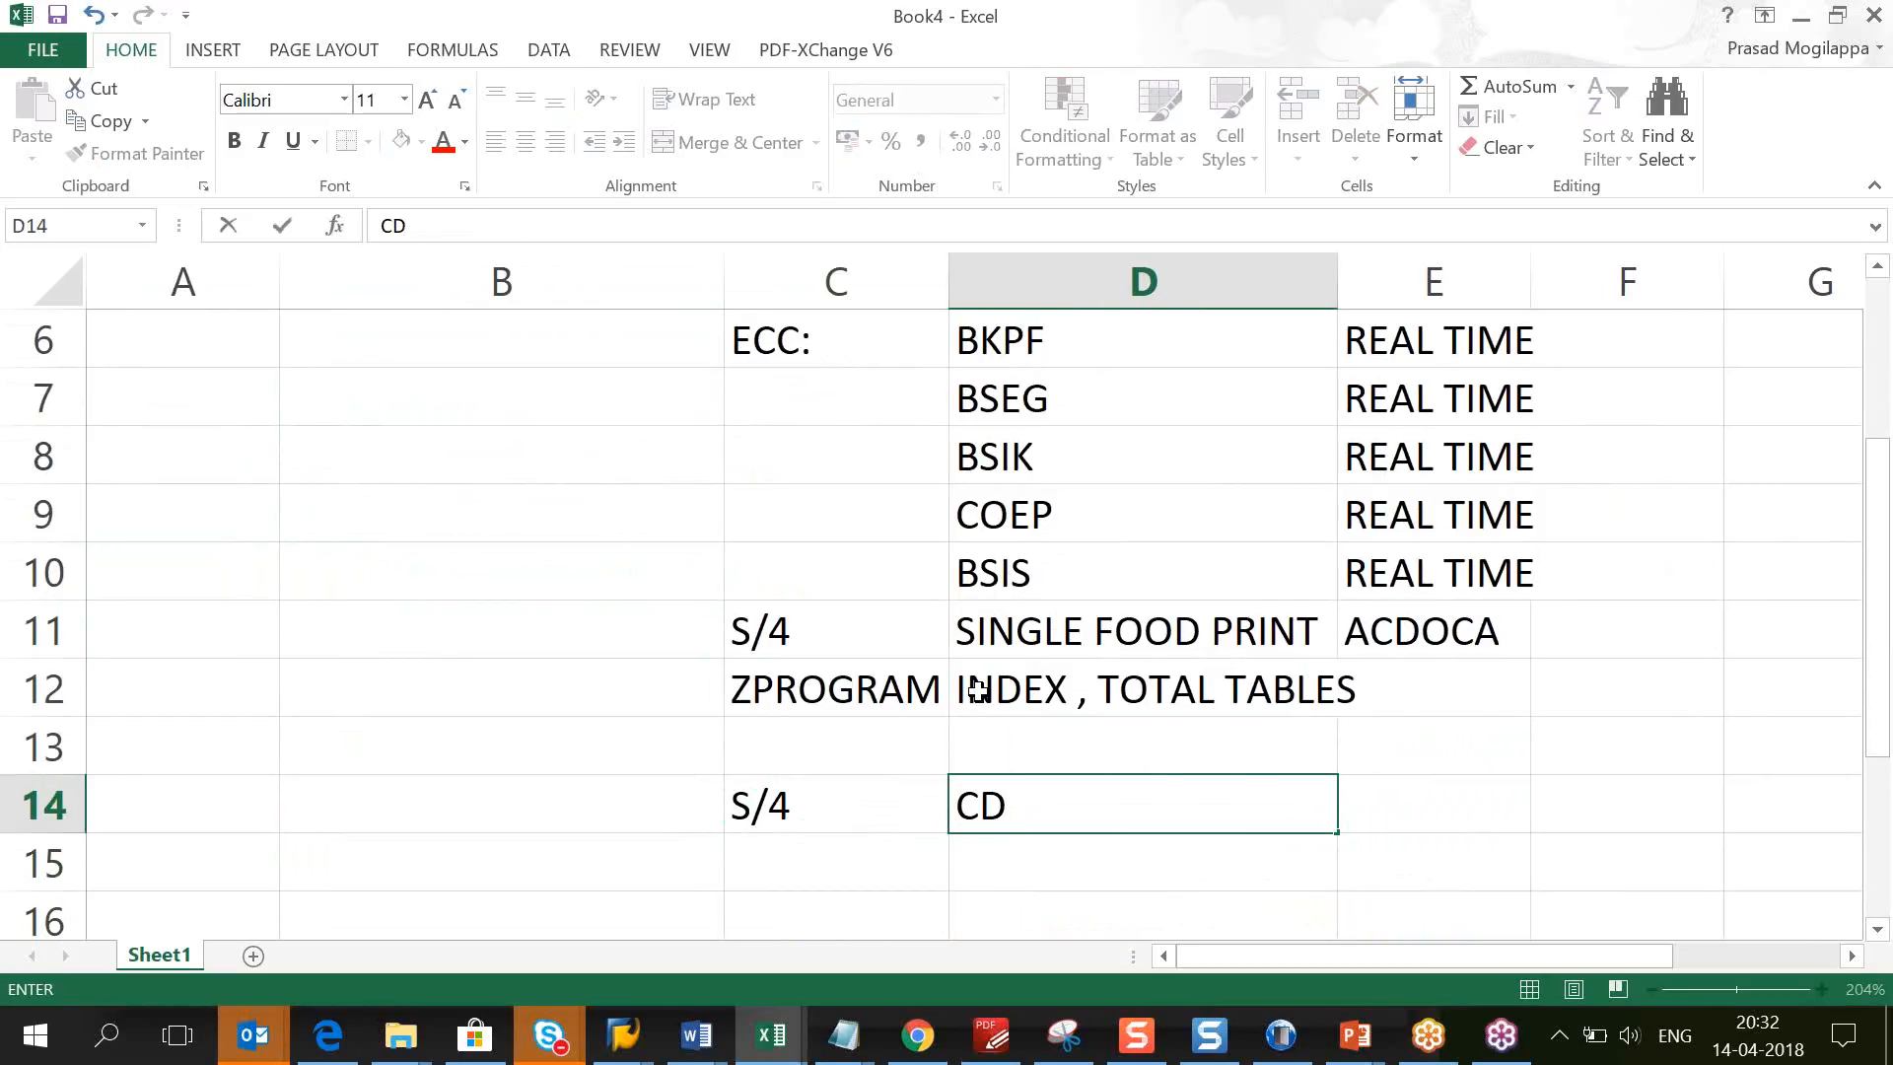
click(1077, 562)
Step: Review the expense line's amount, cost centre and profit centre in row 5 alongside the ECC tables below it
key(Up)
key(Up)
key(Up)
key(Up)
key(Up)
key(Up)
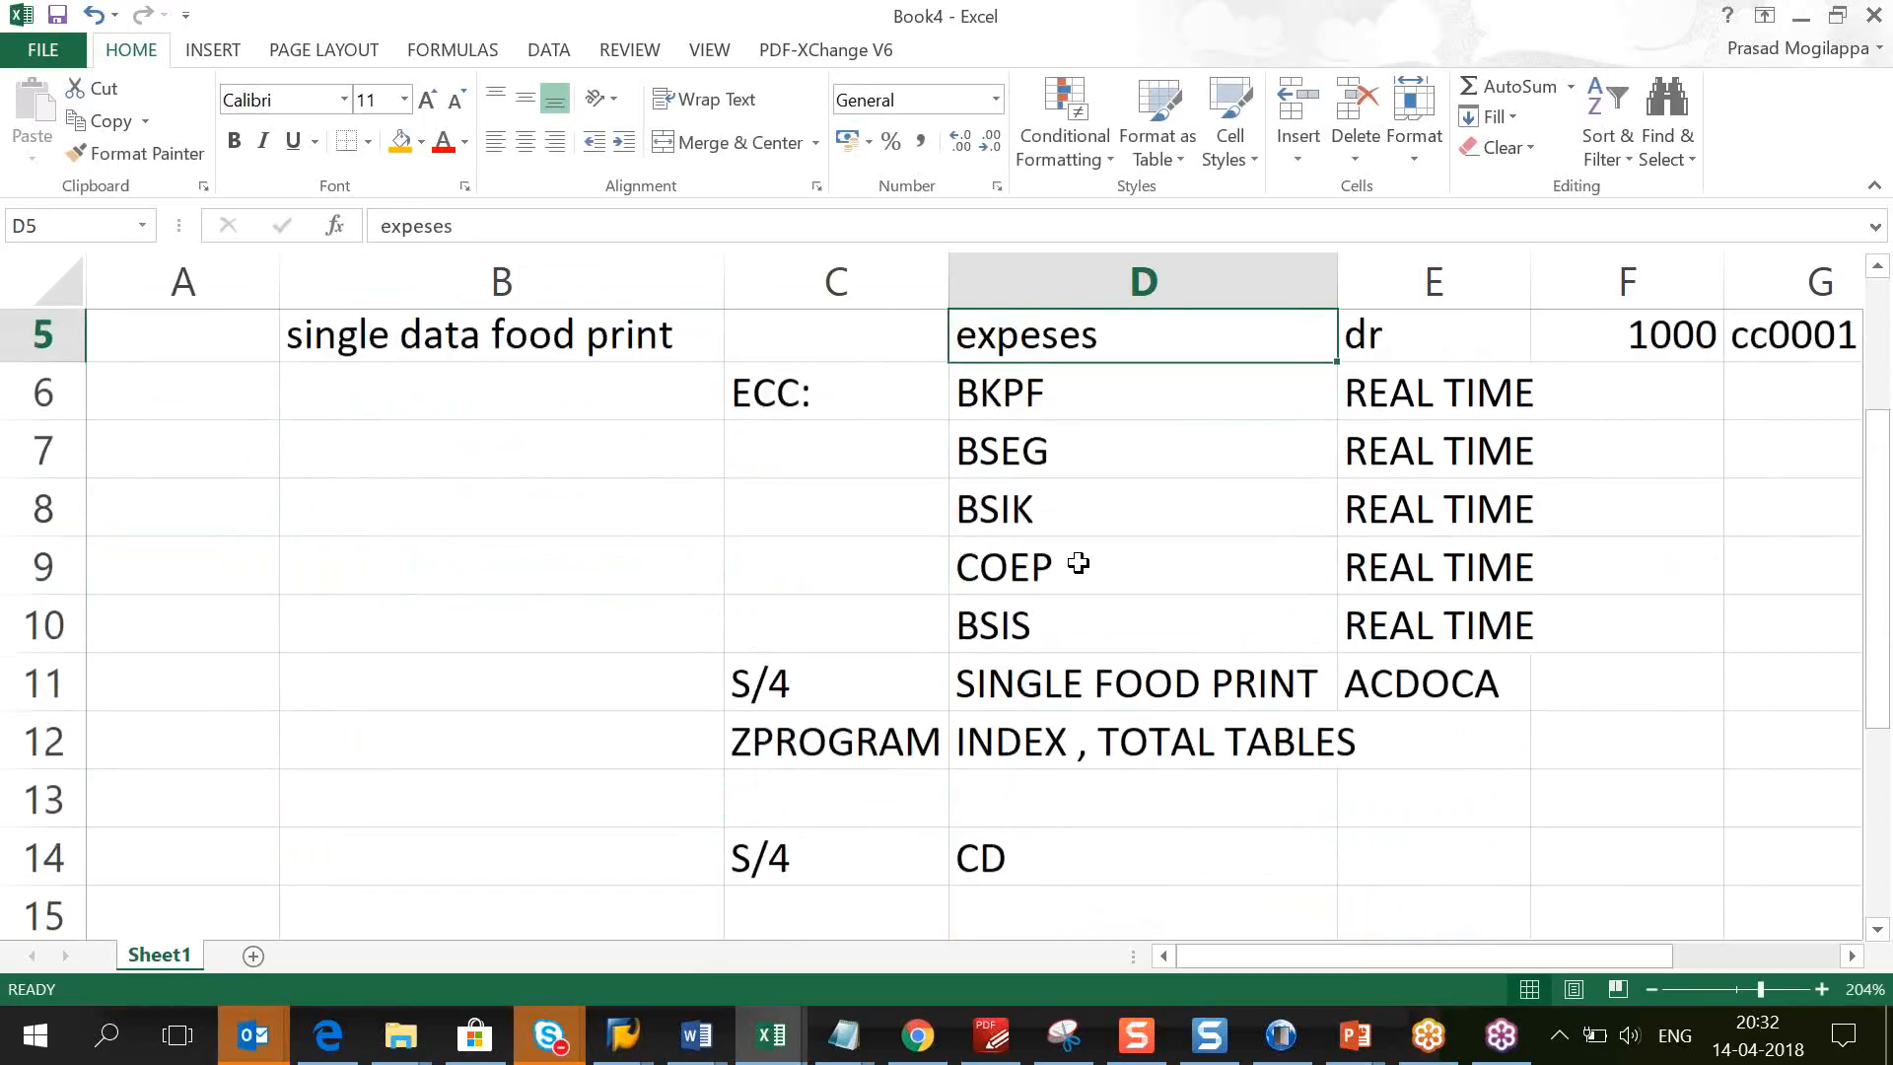
key(Down)
key(Down)
key(Down)
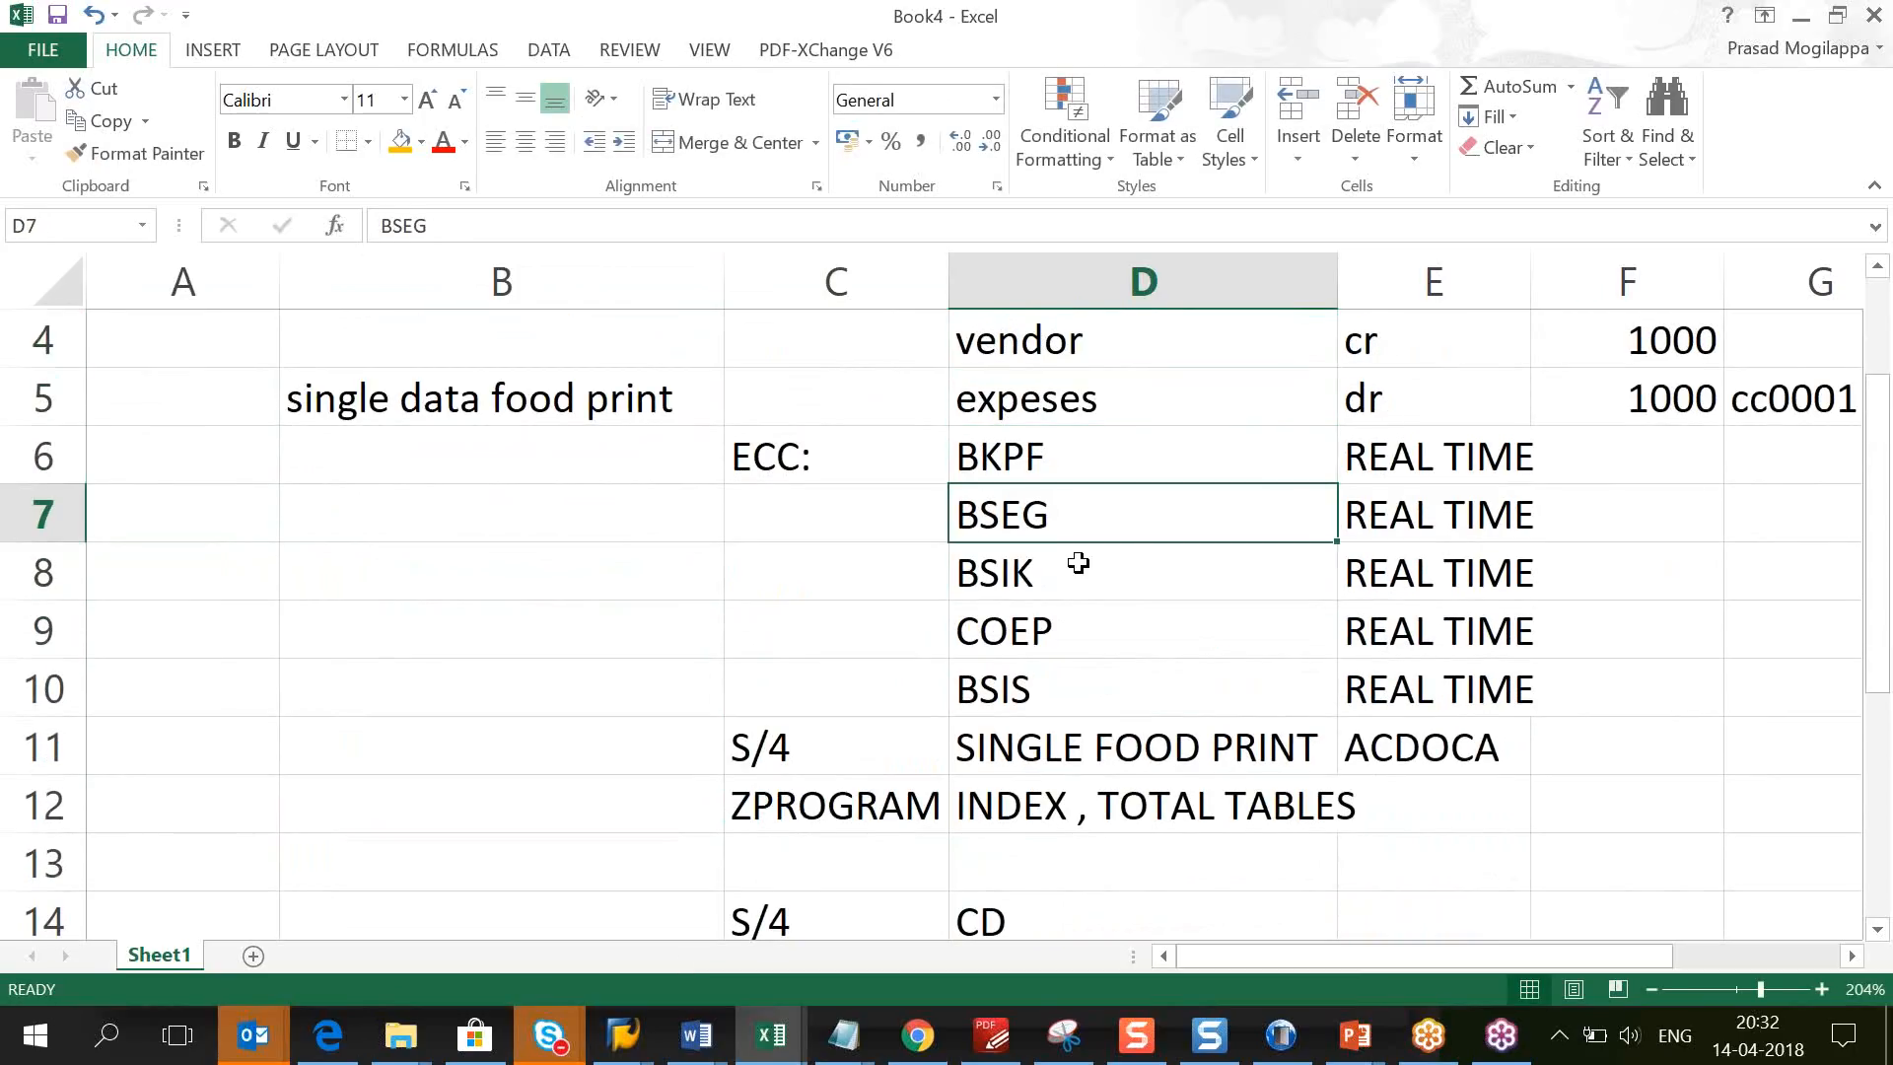
click(1624, 384)
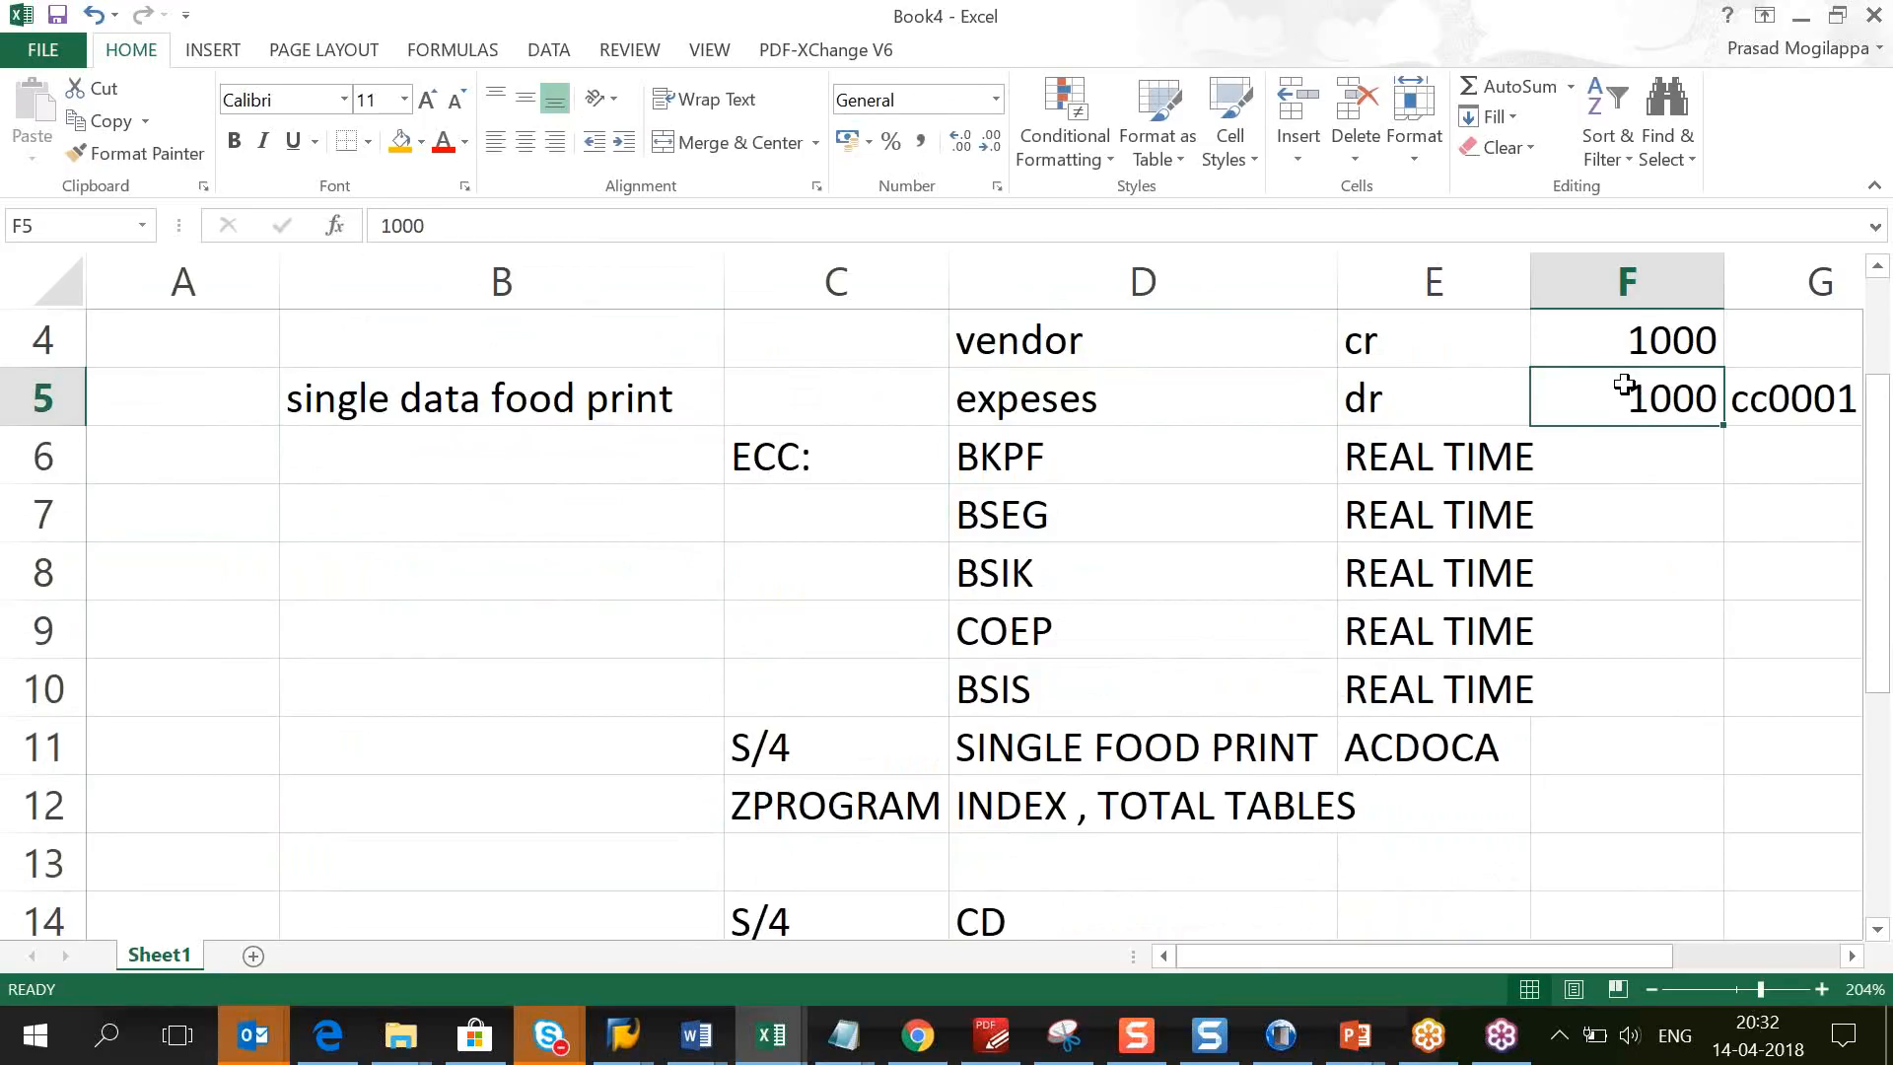
key(Right)
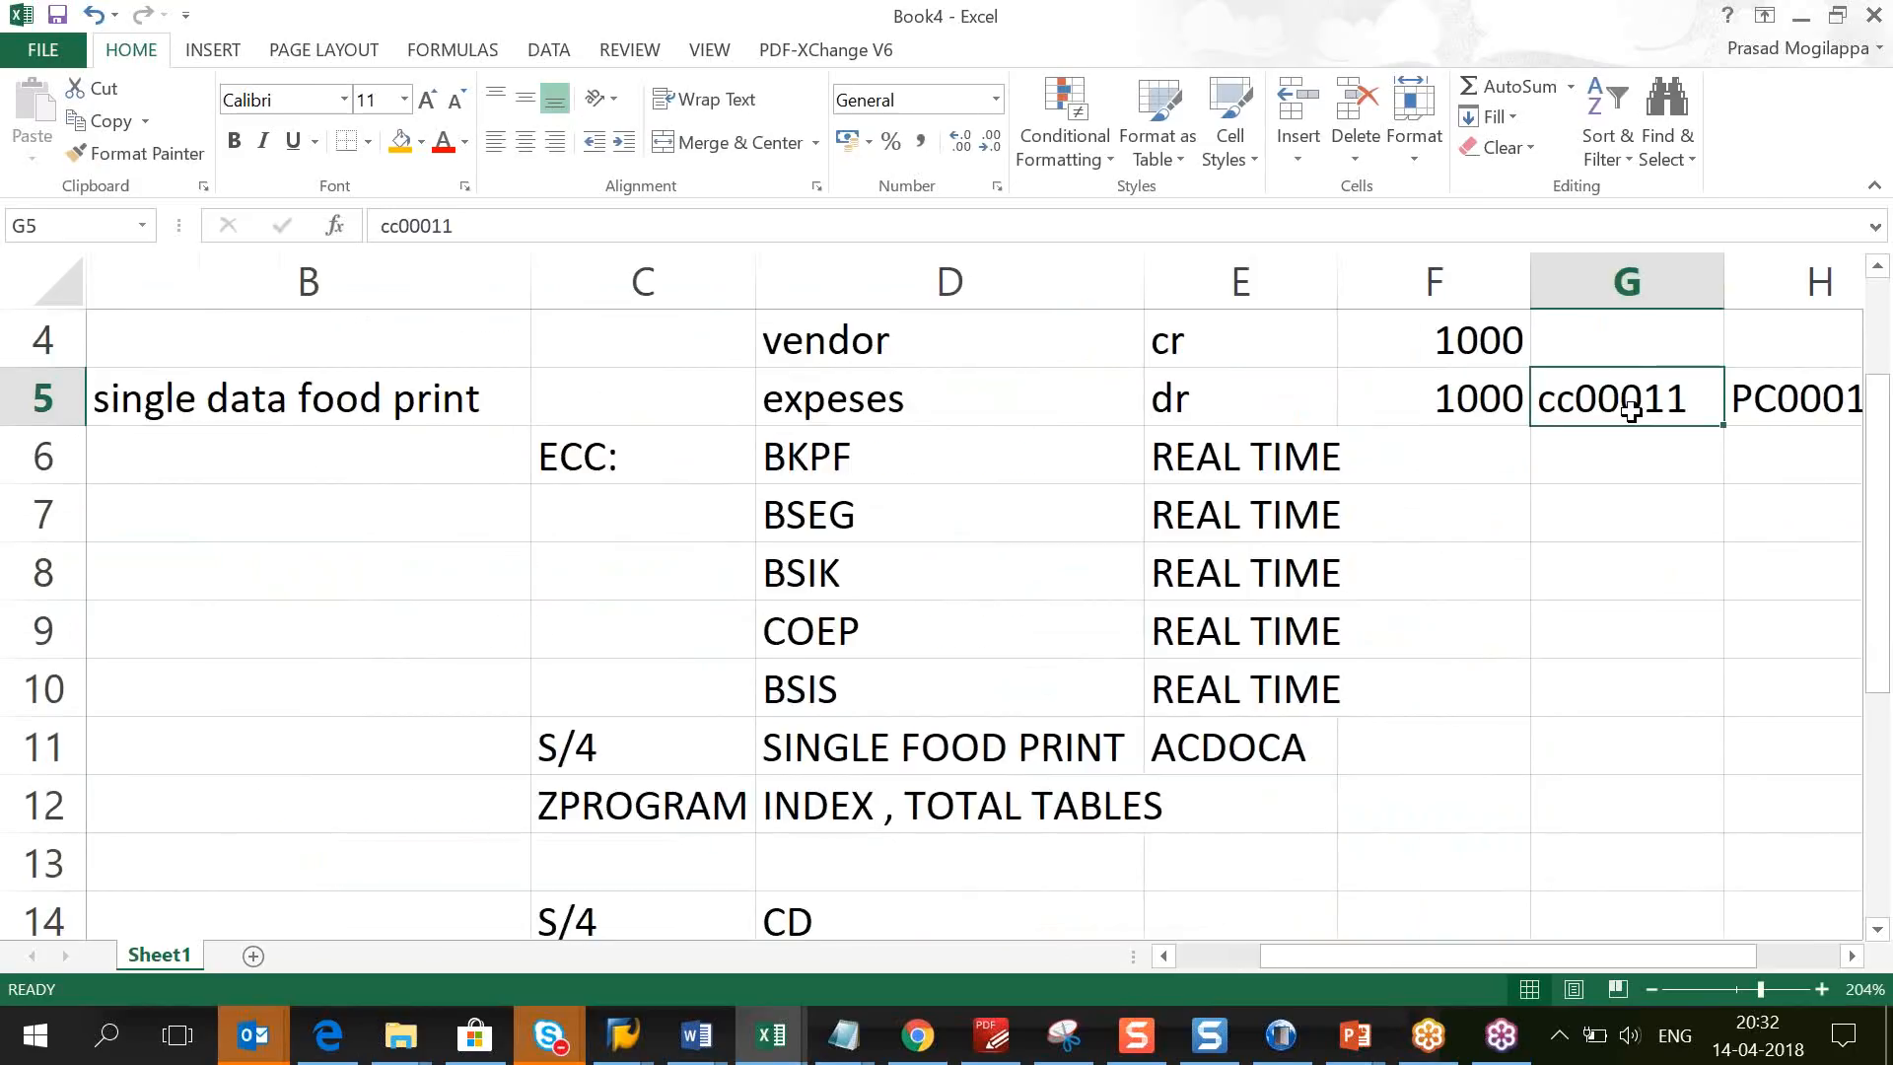
key(Right)
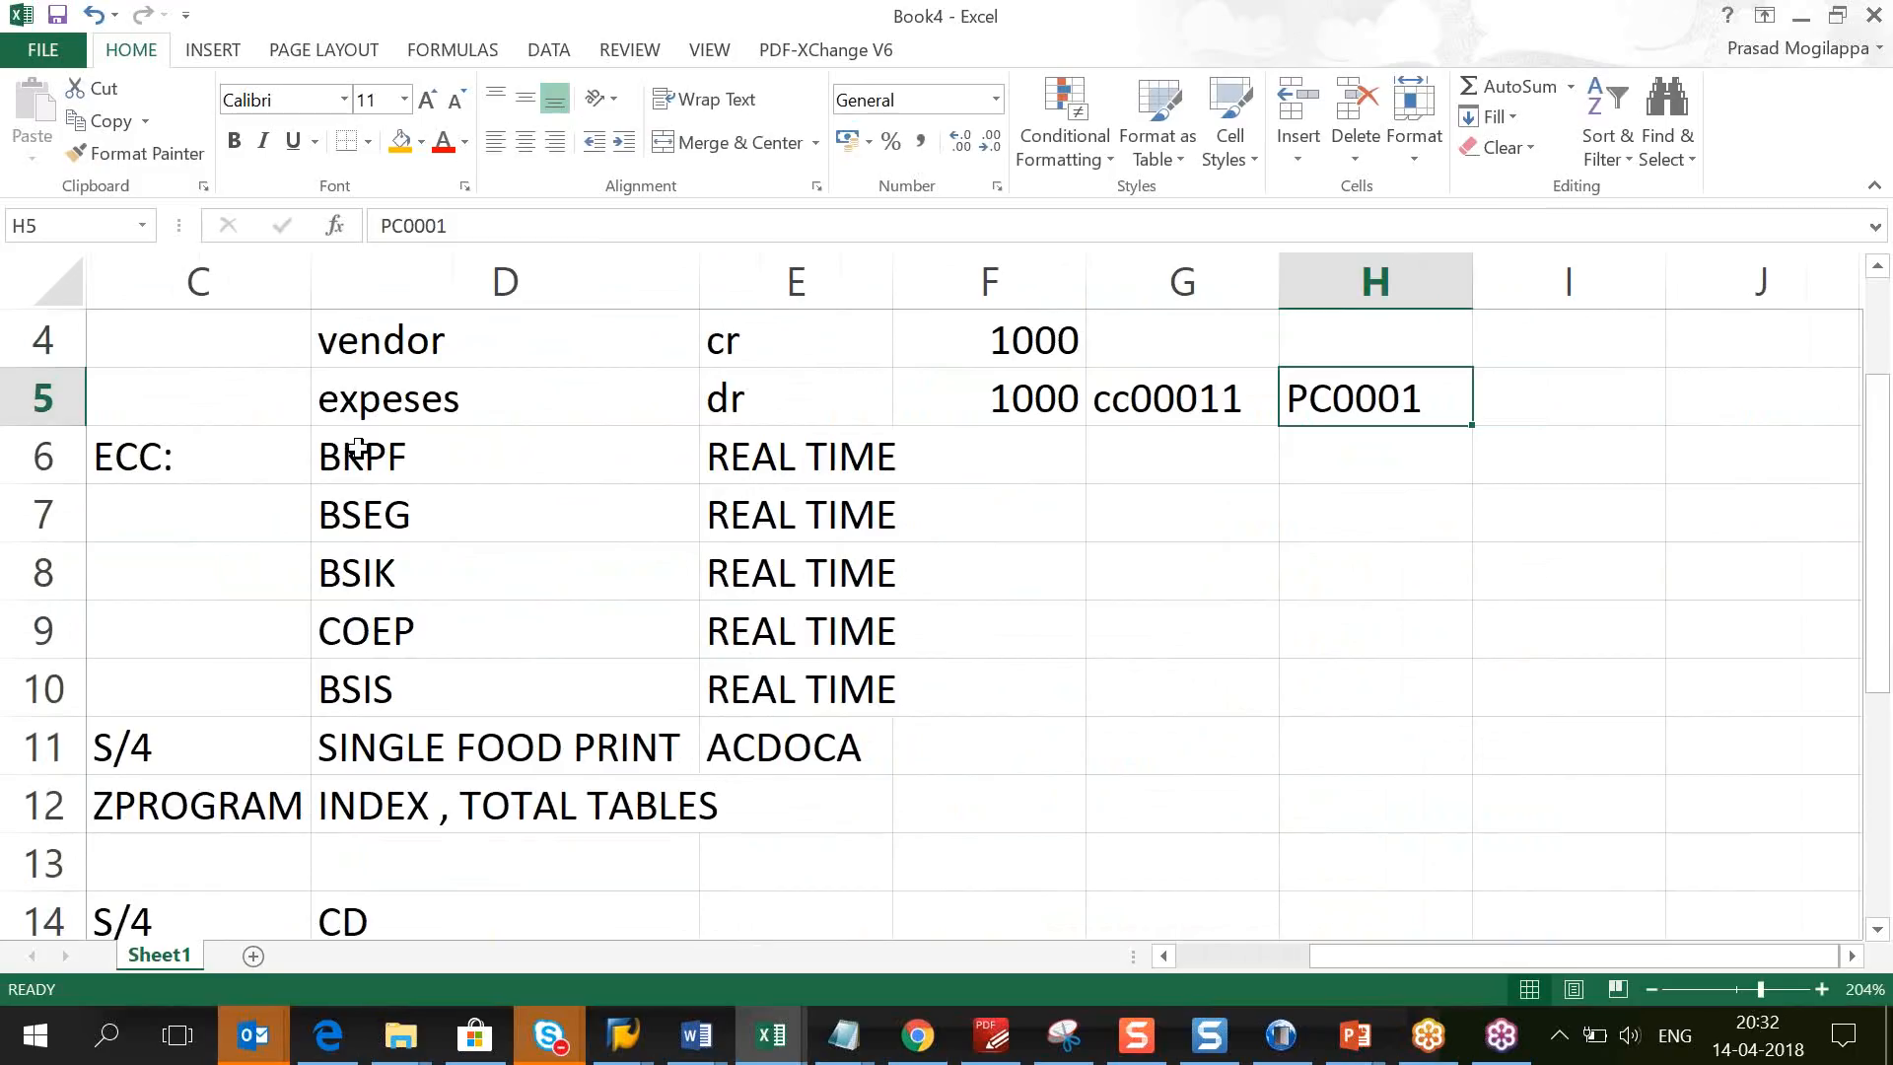
Step: Enter "BKPF" in F11 on the S/4 single food print row and "ACDOCA" beneath it in F12
click(358, 446)
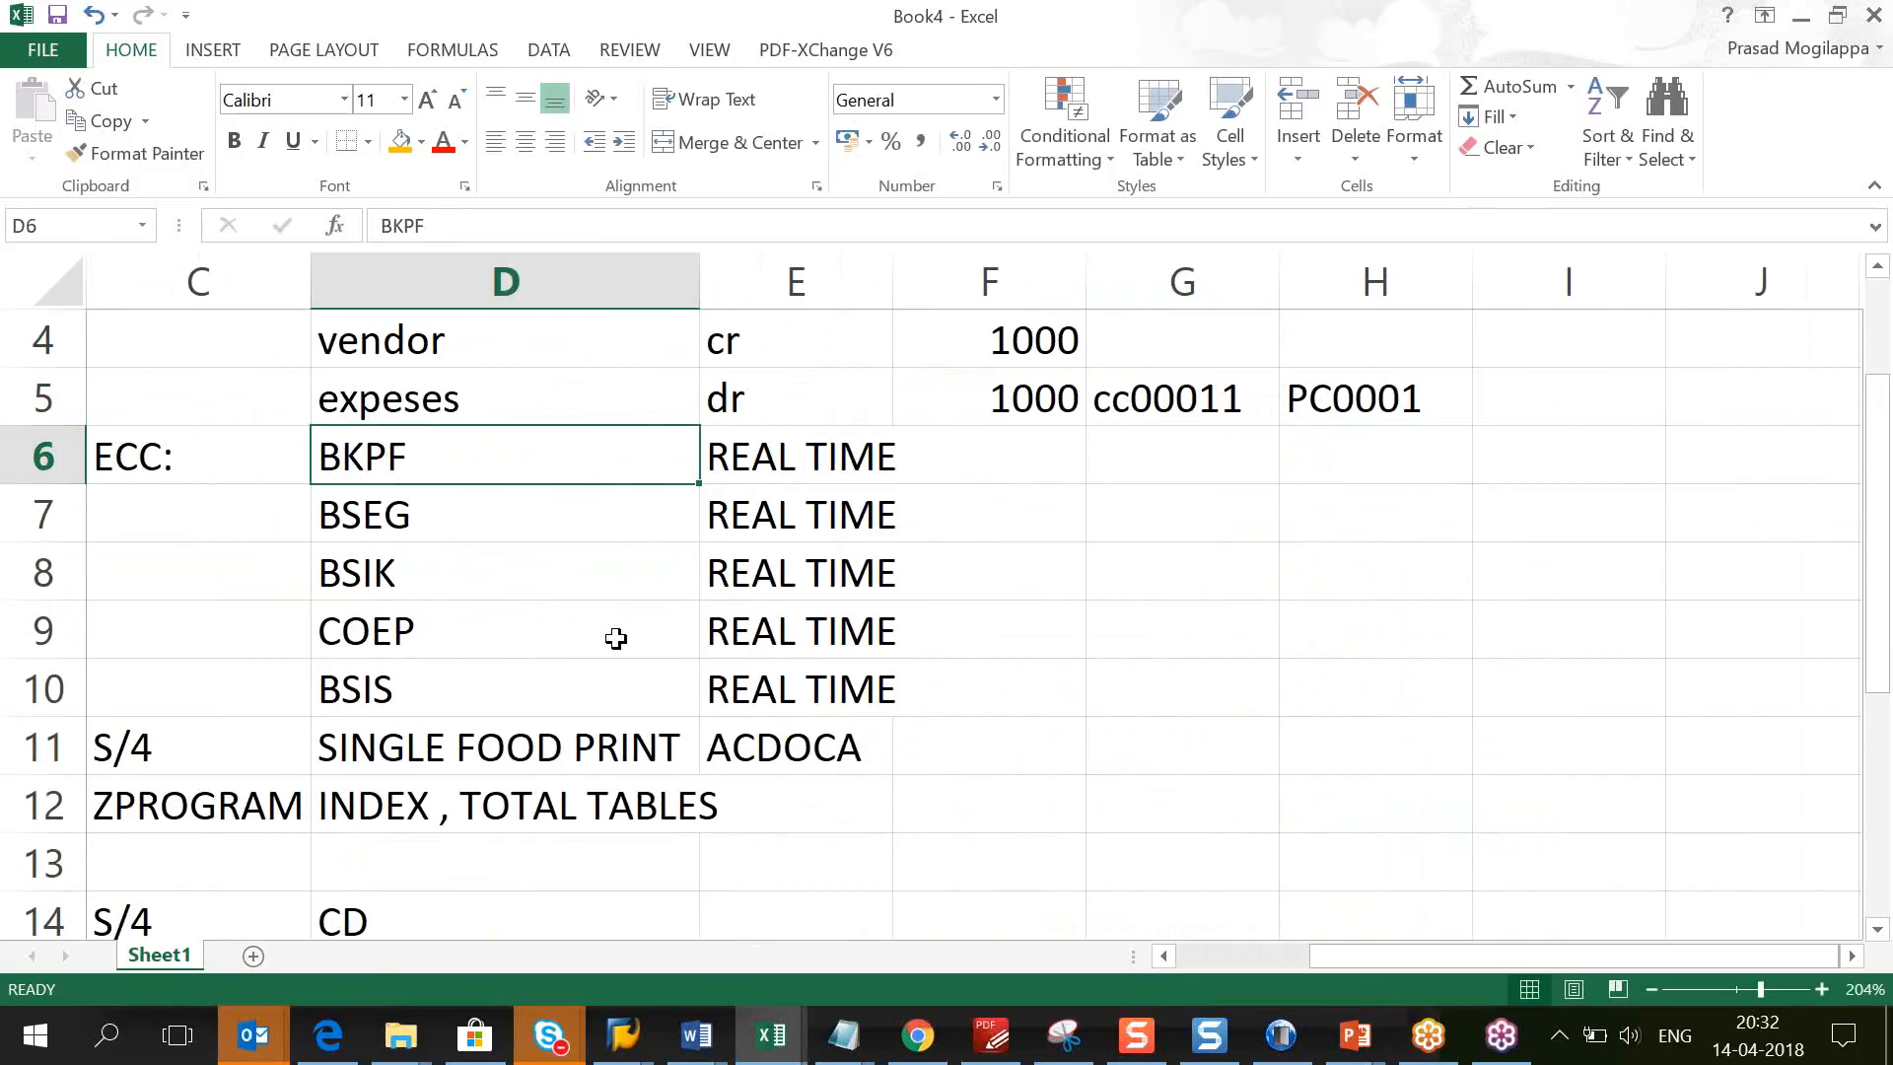
key(Right)
key(Right)
key(Right)
key(Down)
key(Down)
key(Down)
key(Down)
key(Down)
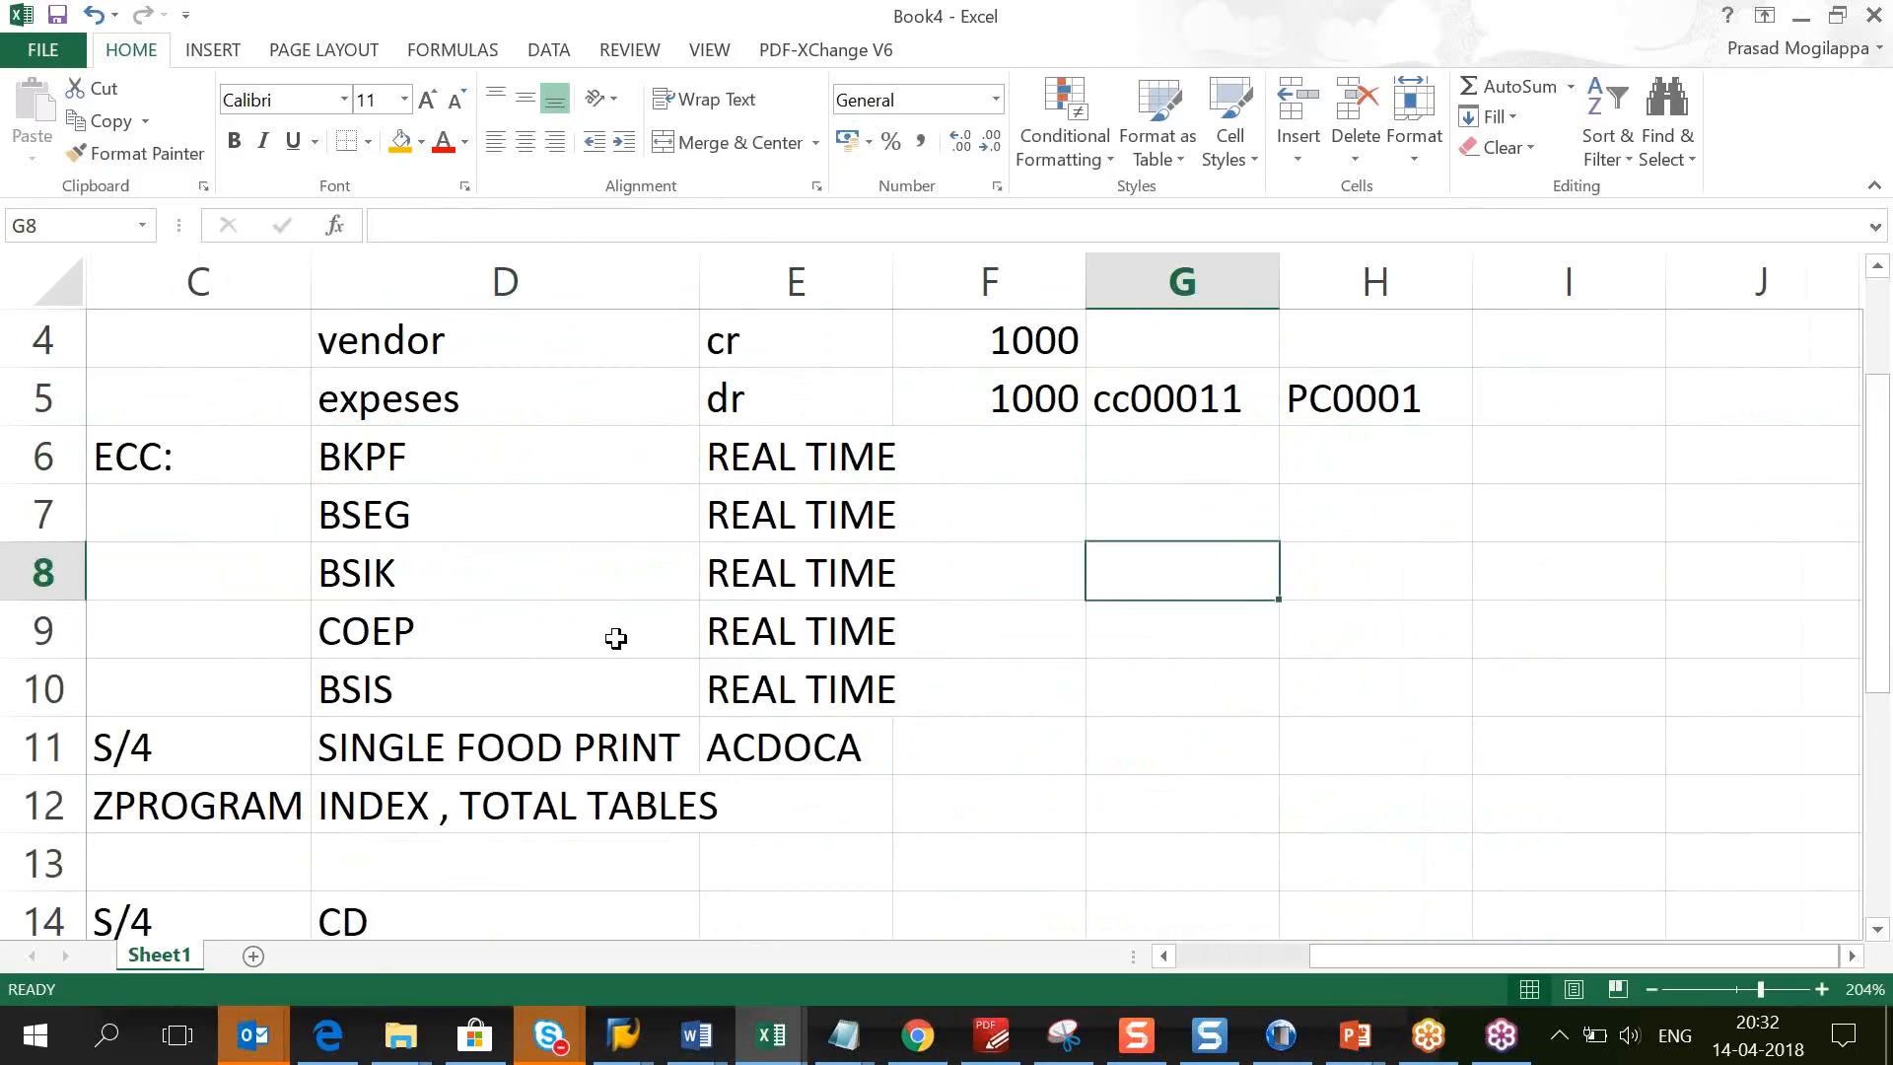
key(Left)
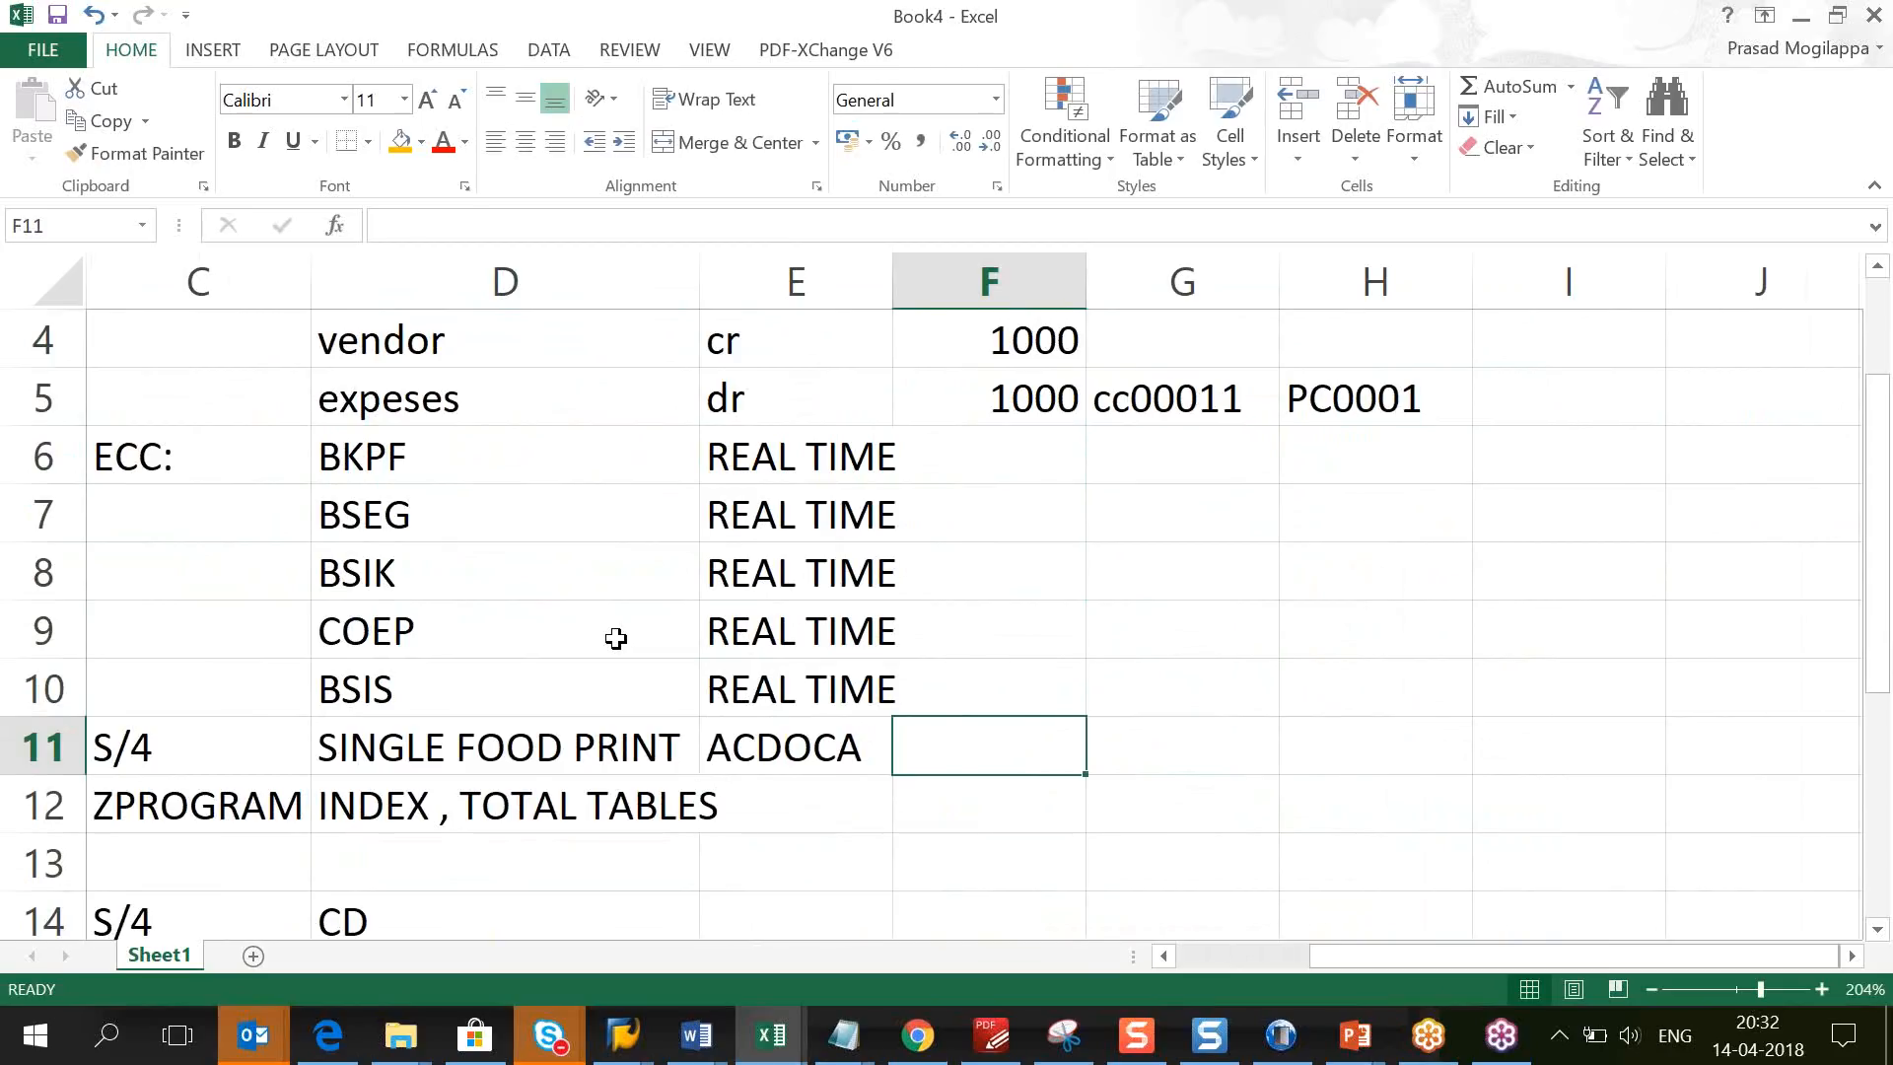
text(BKPF)
key(Tab)
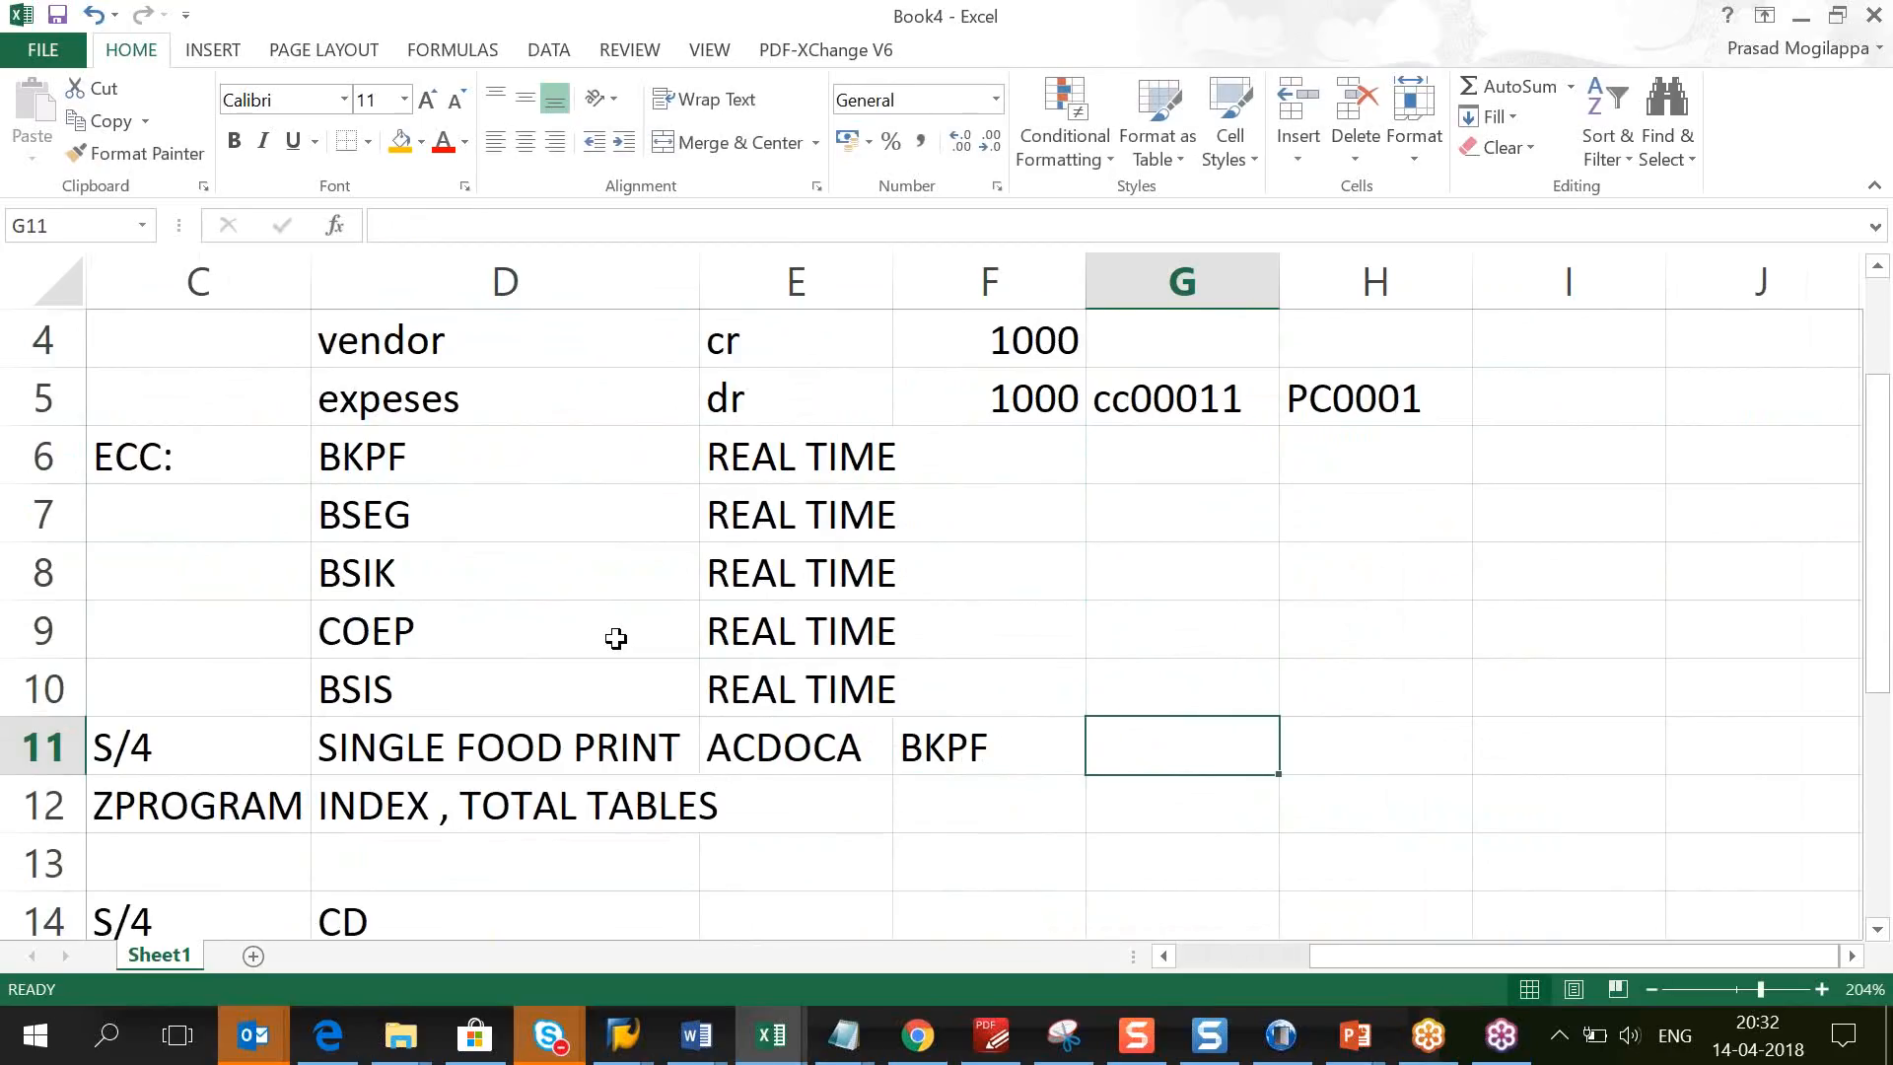
key(Return)
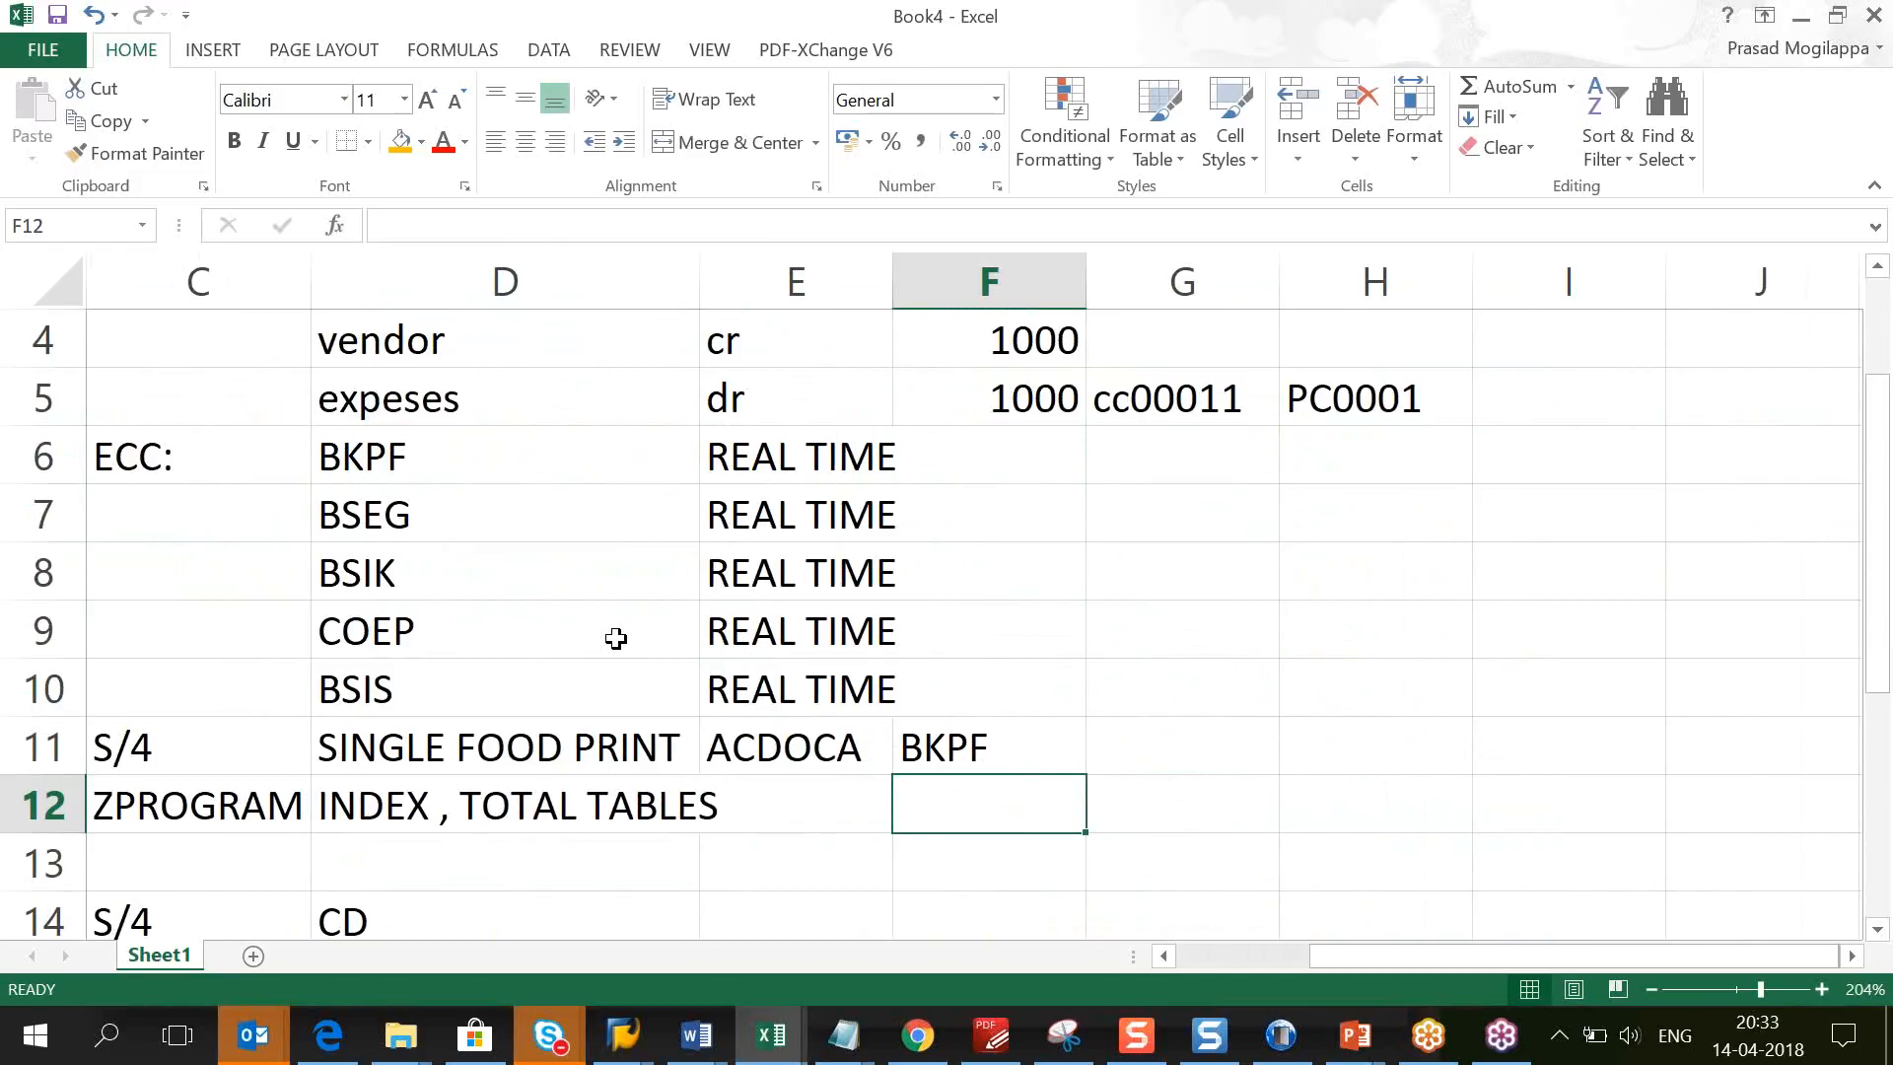
text(ACDOCA)
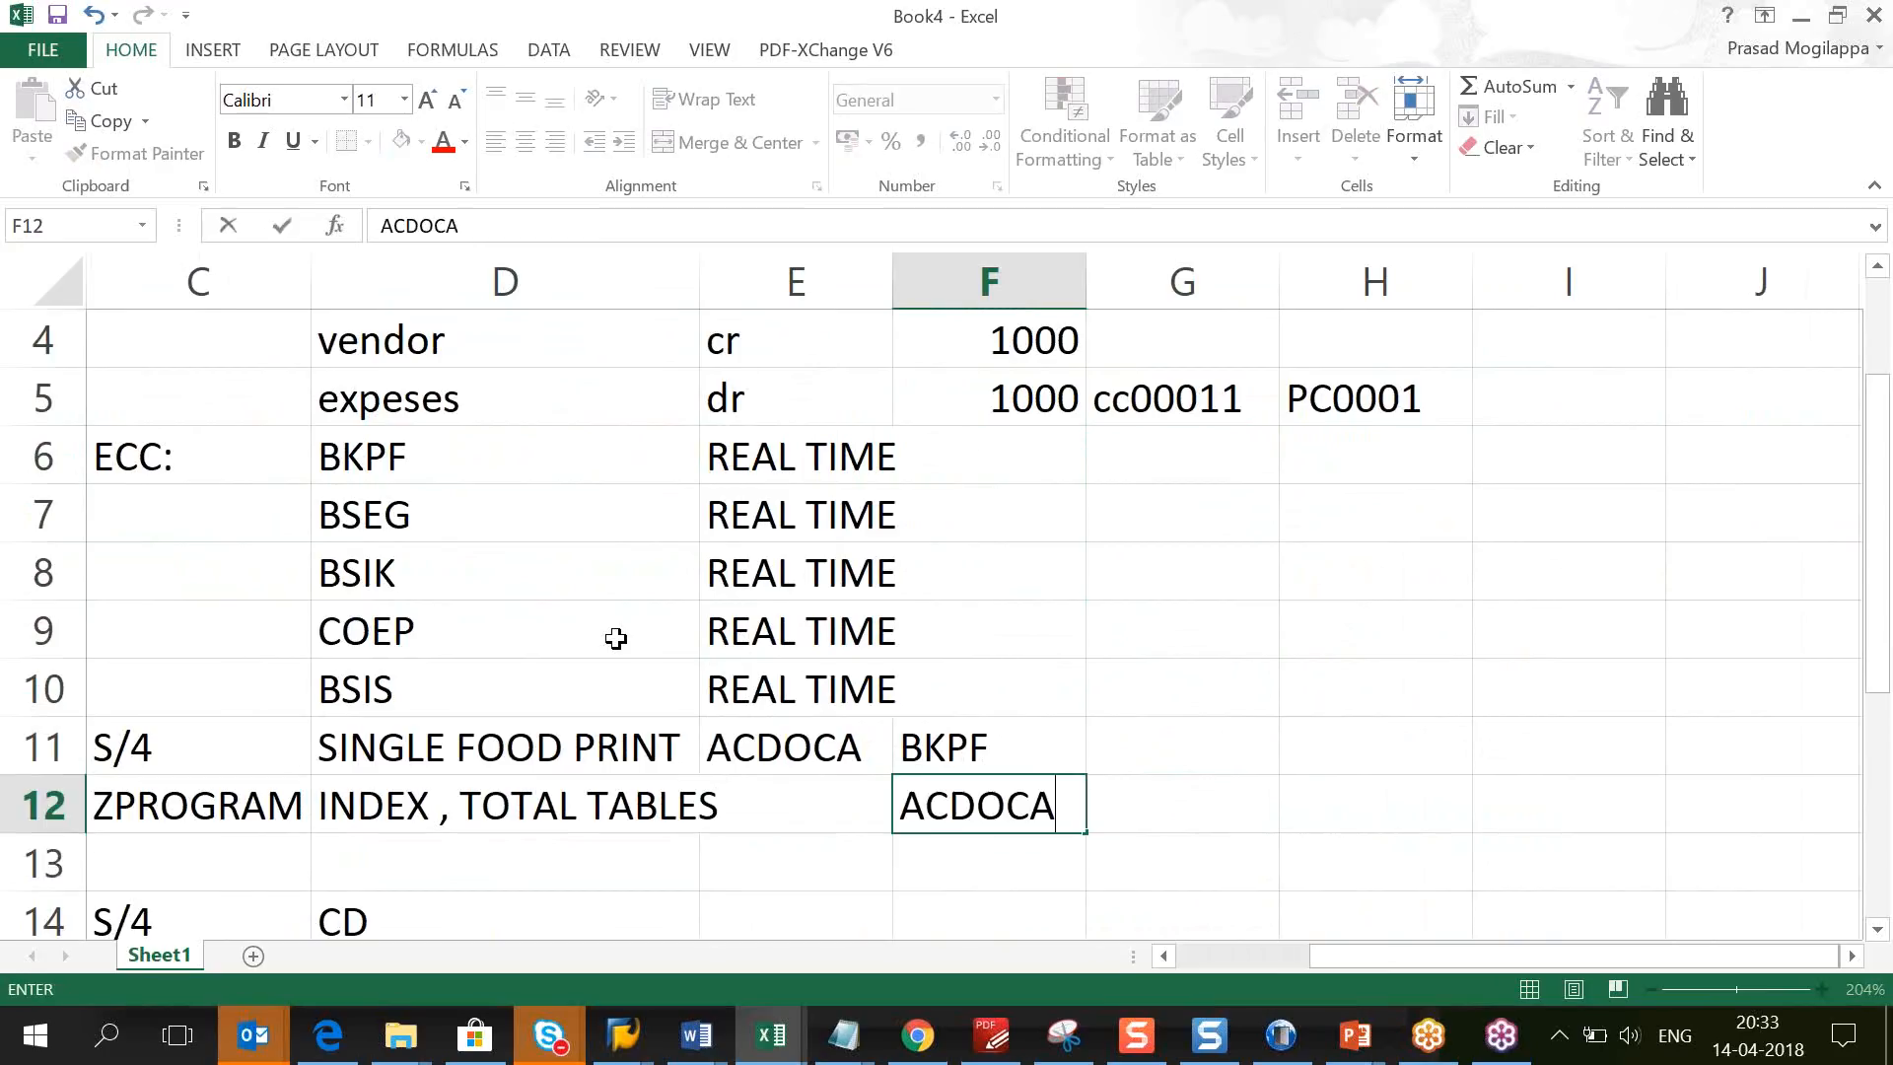
key(Return)
Step: Compare the ECC tables BSEG, BSIK and COEP with the ACDOCA entry in F12 and the ZPROGRAM entry
drag(408, 519, 422, 629)
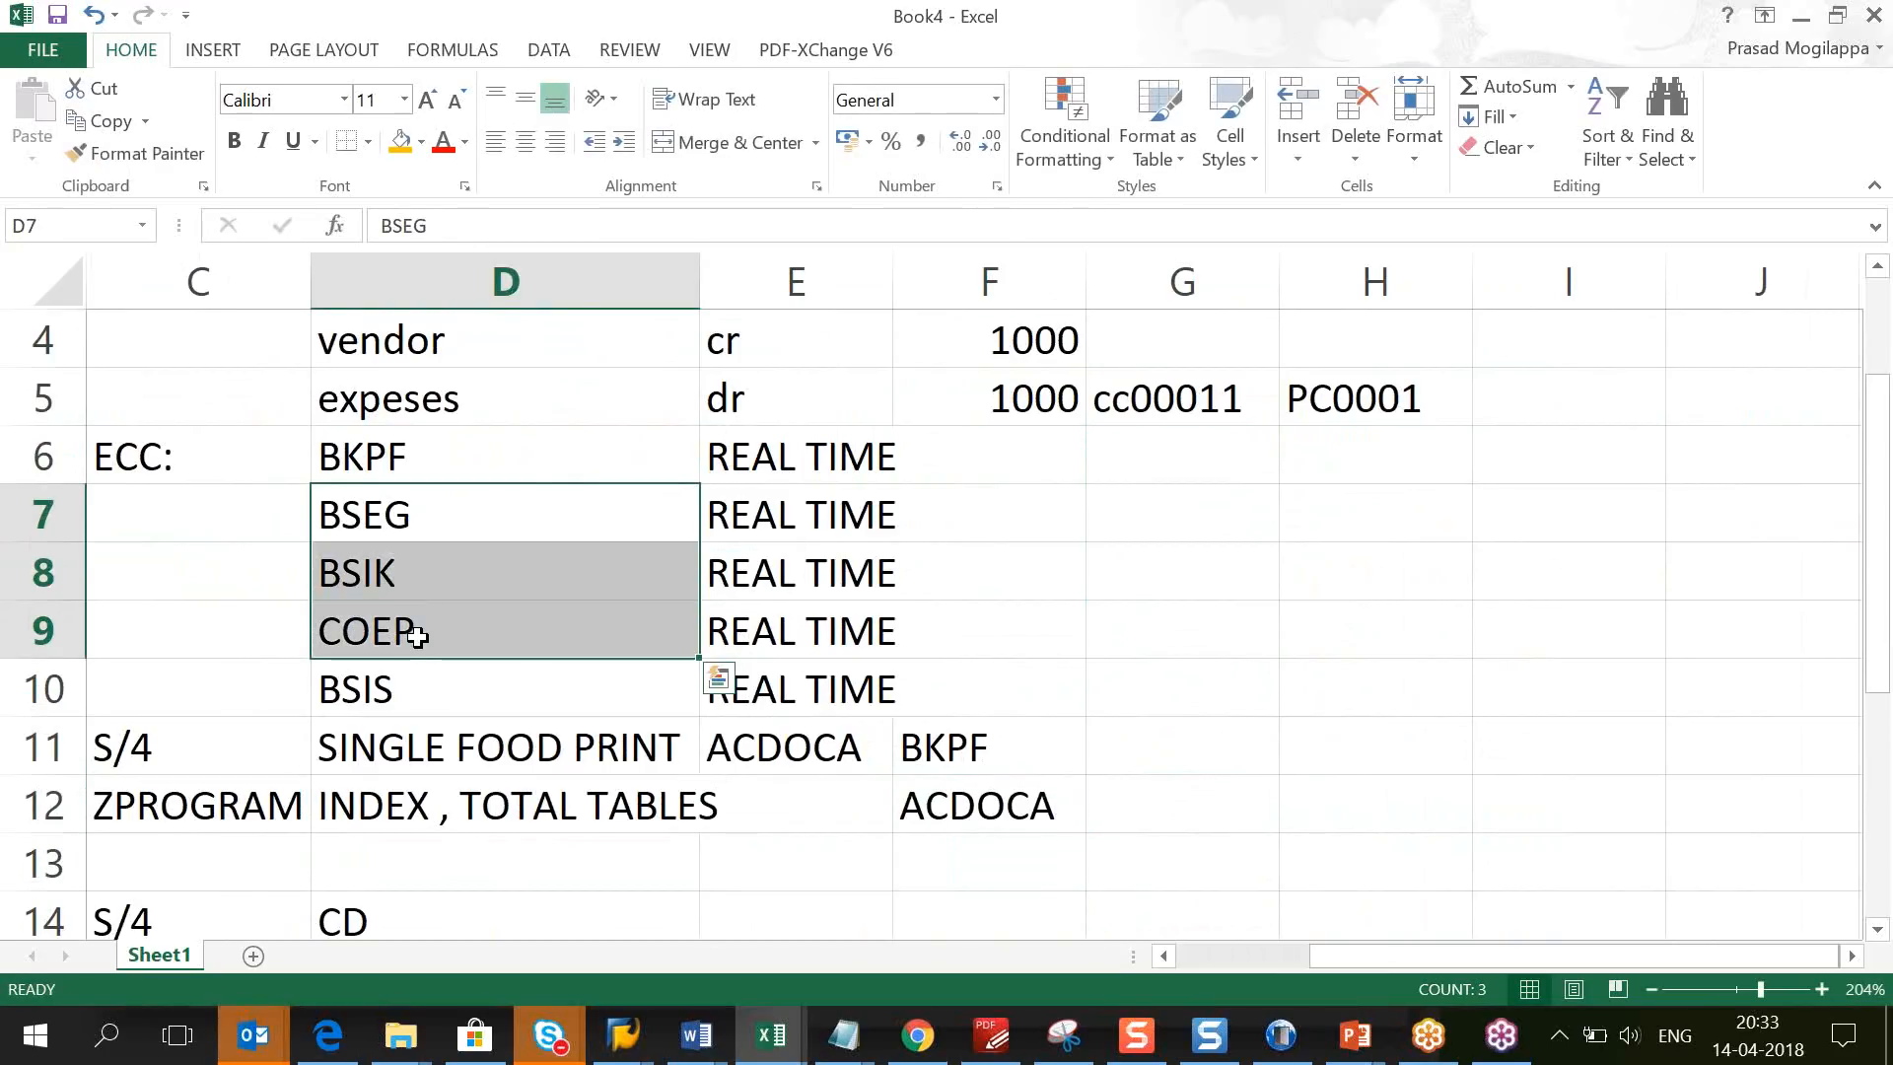
click(463, 513)
click(431, 576)
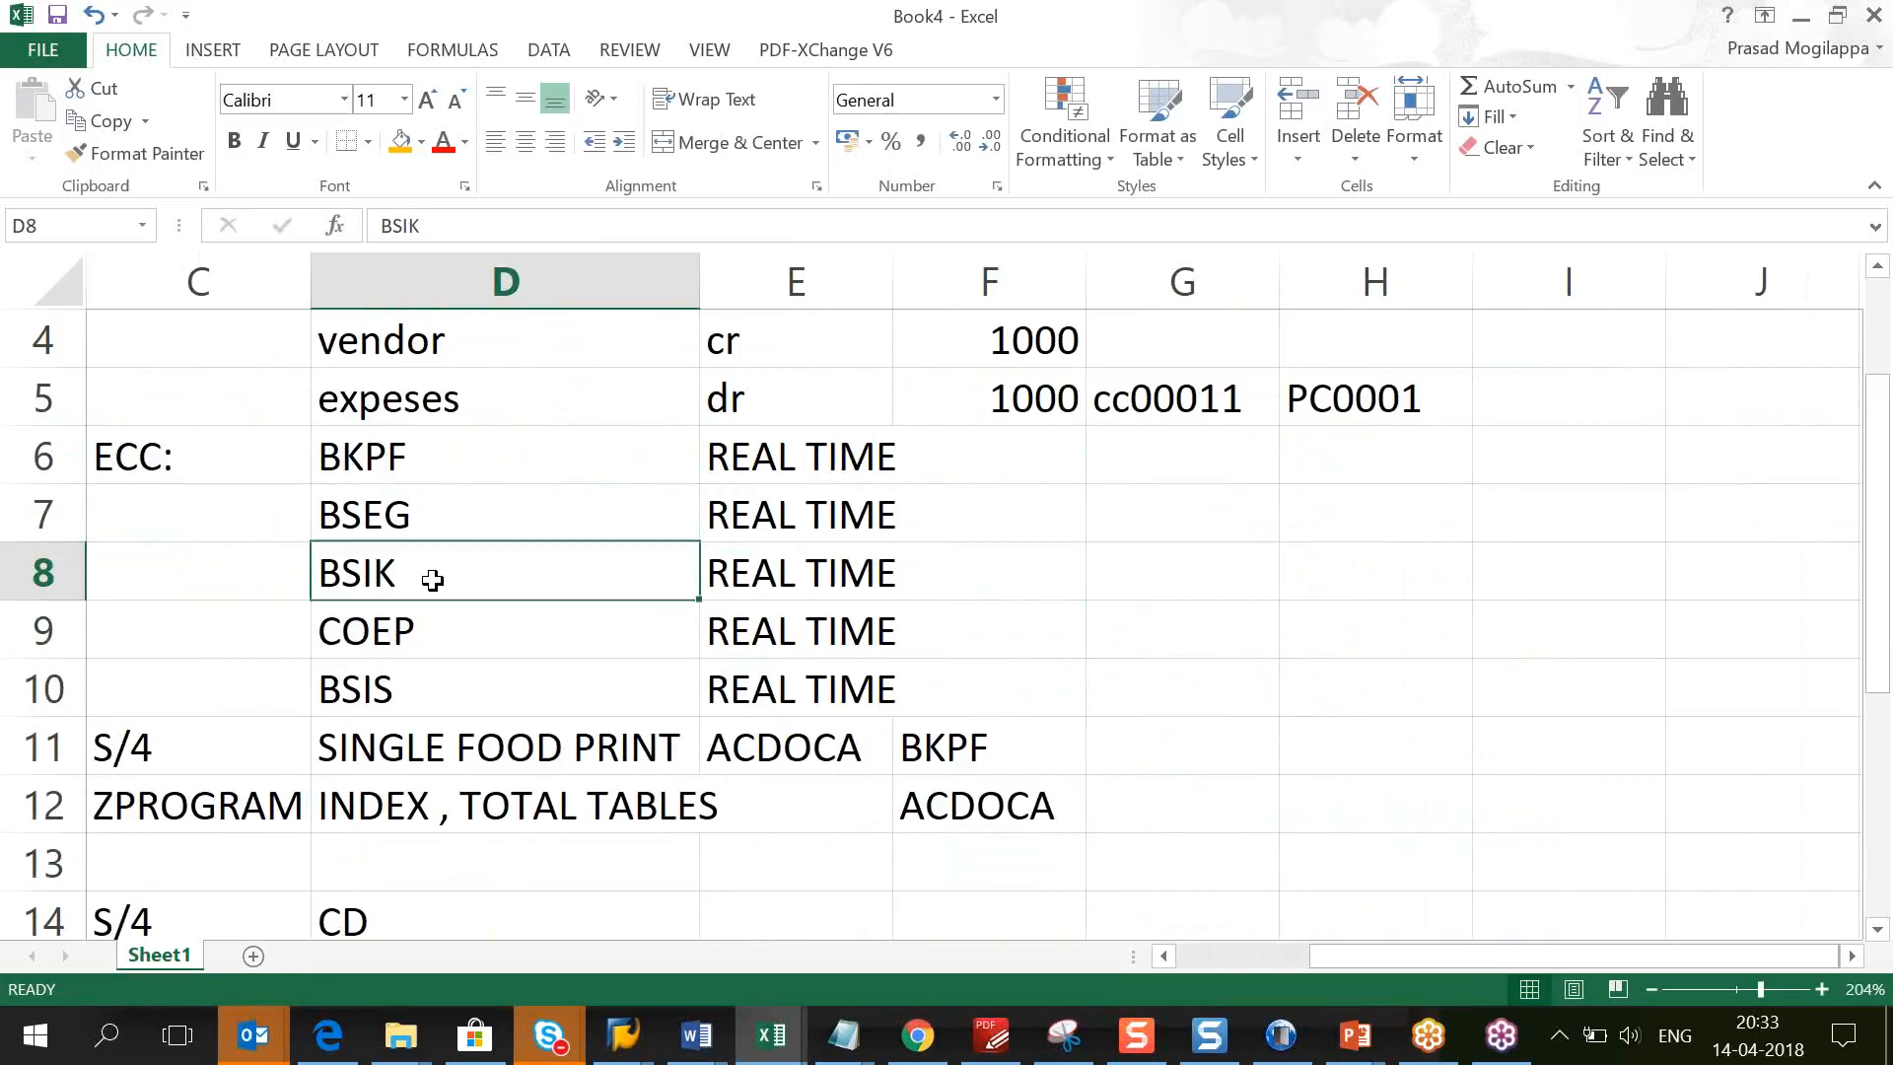
click(428, 650)
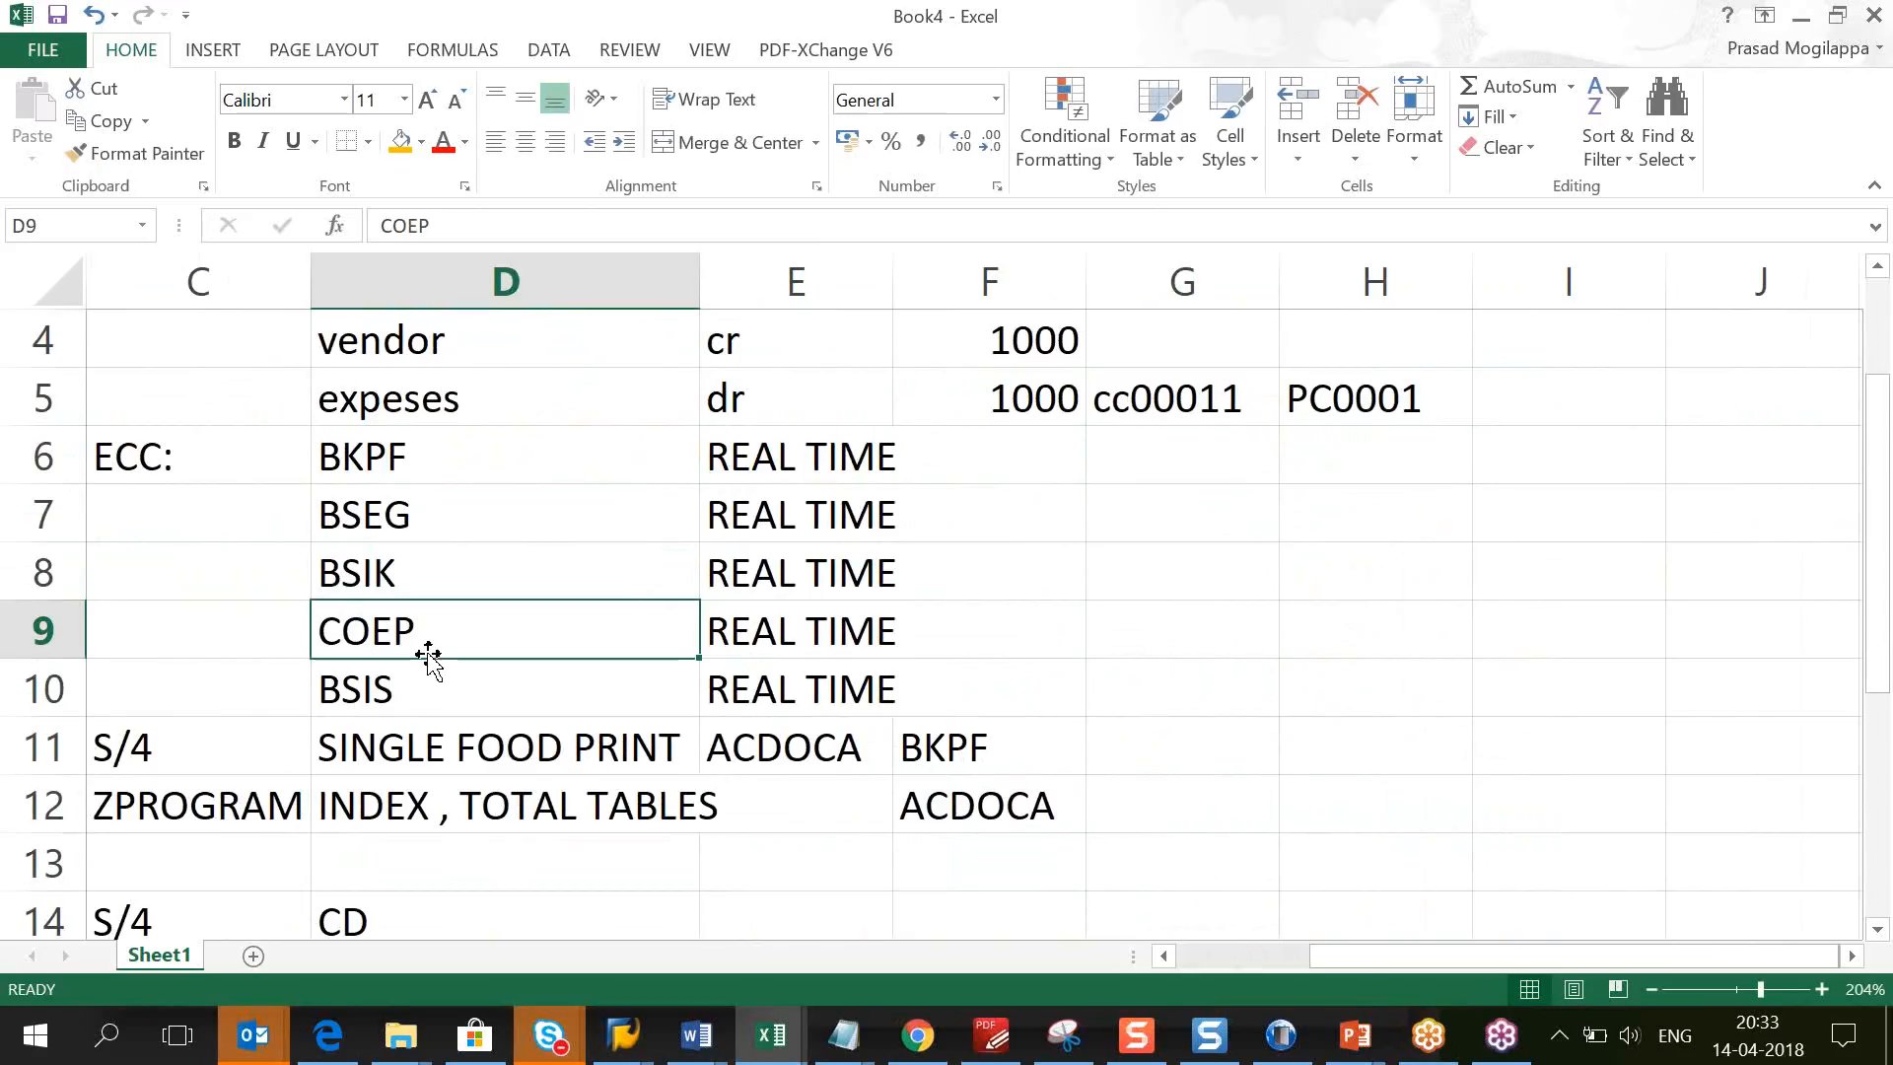
click(980, 808)
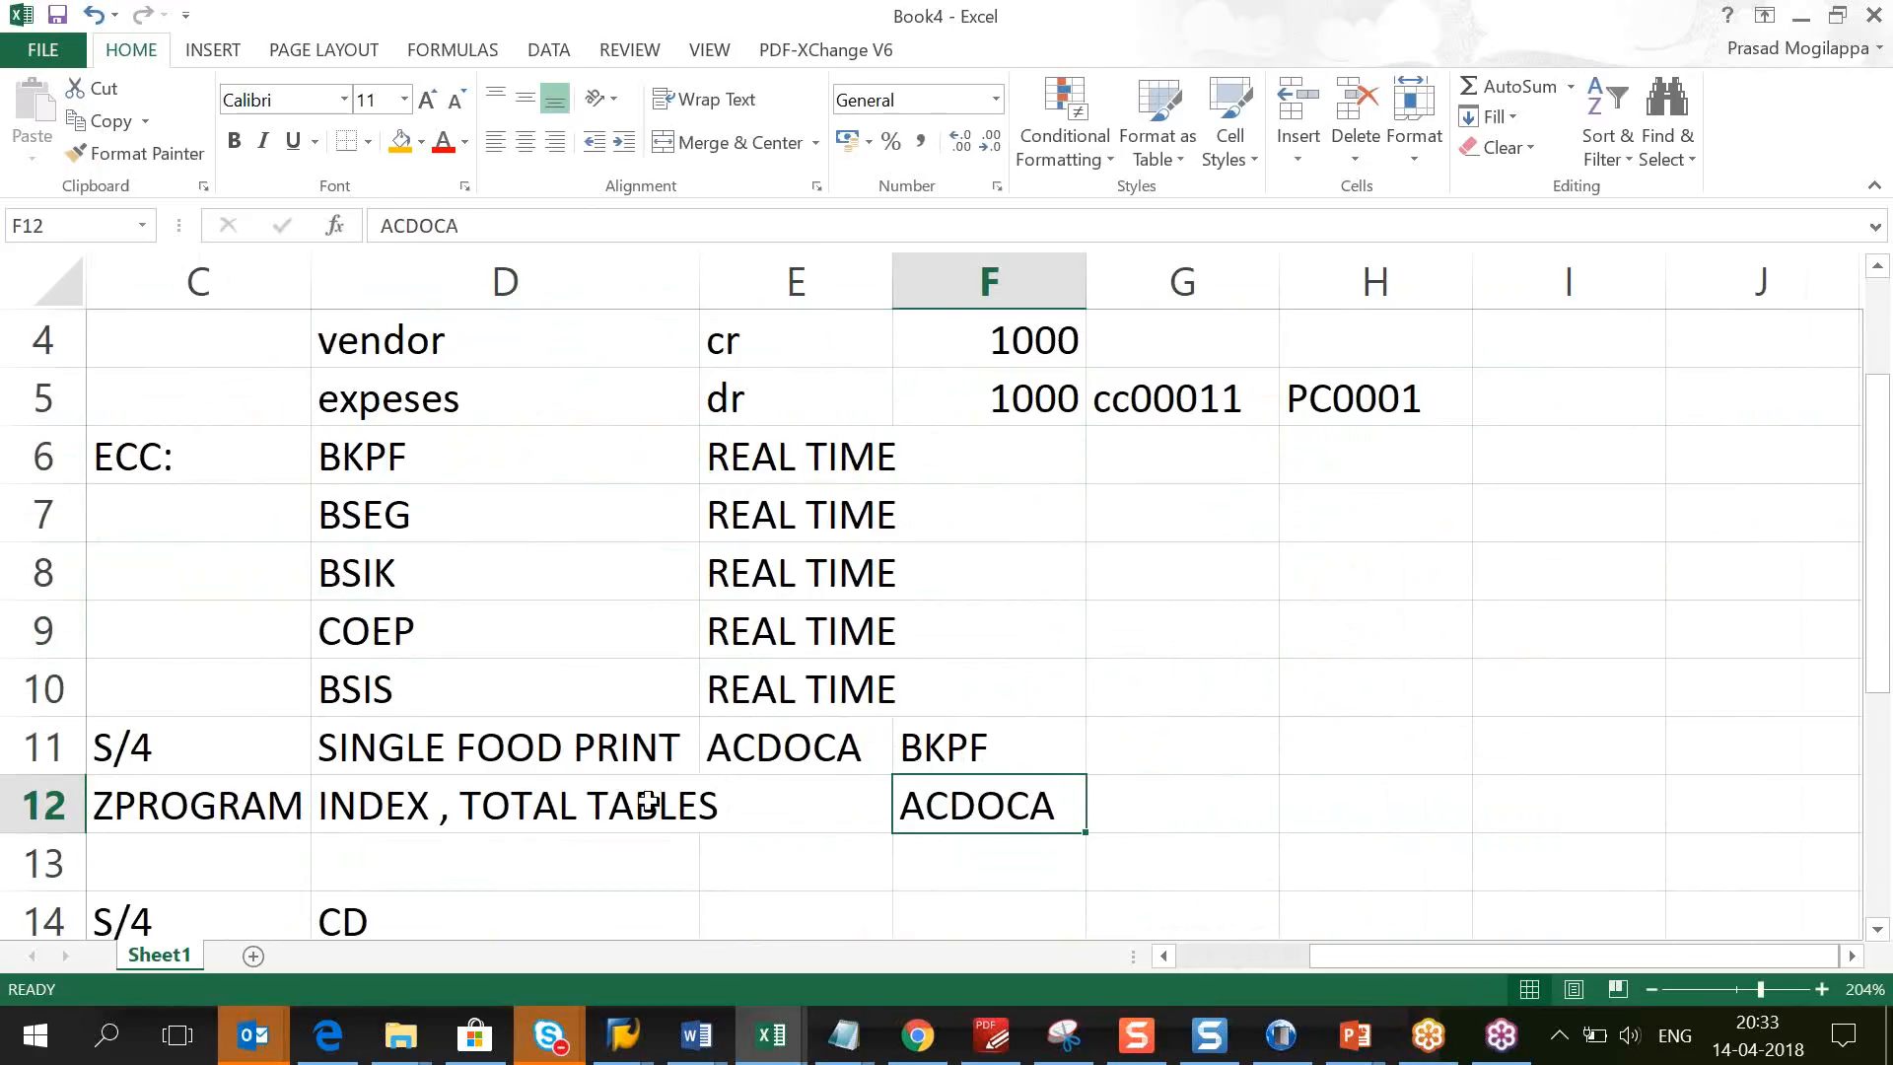
click(187, 800)
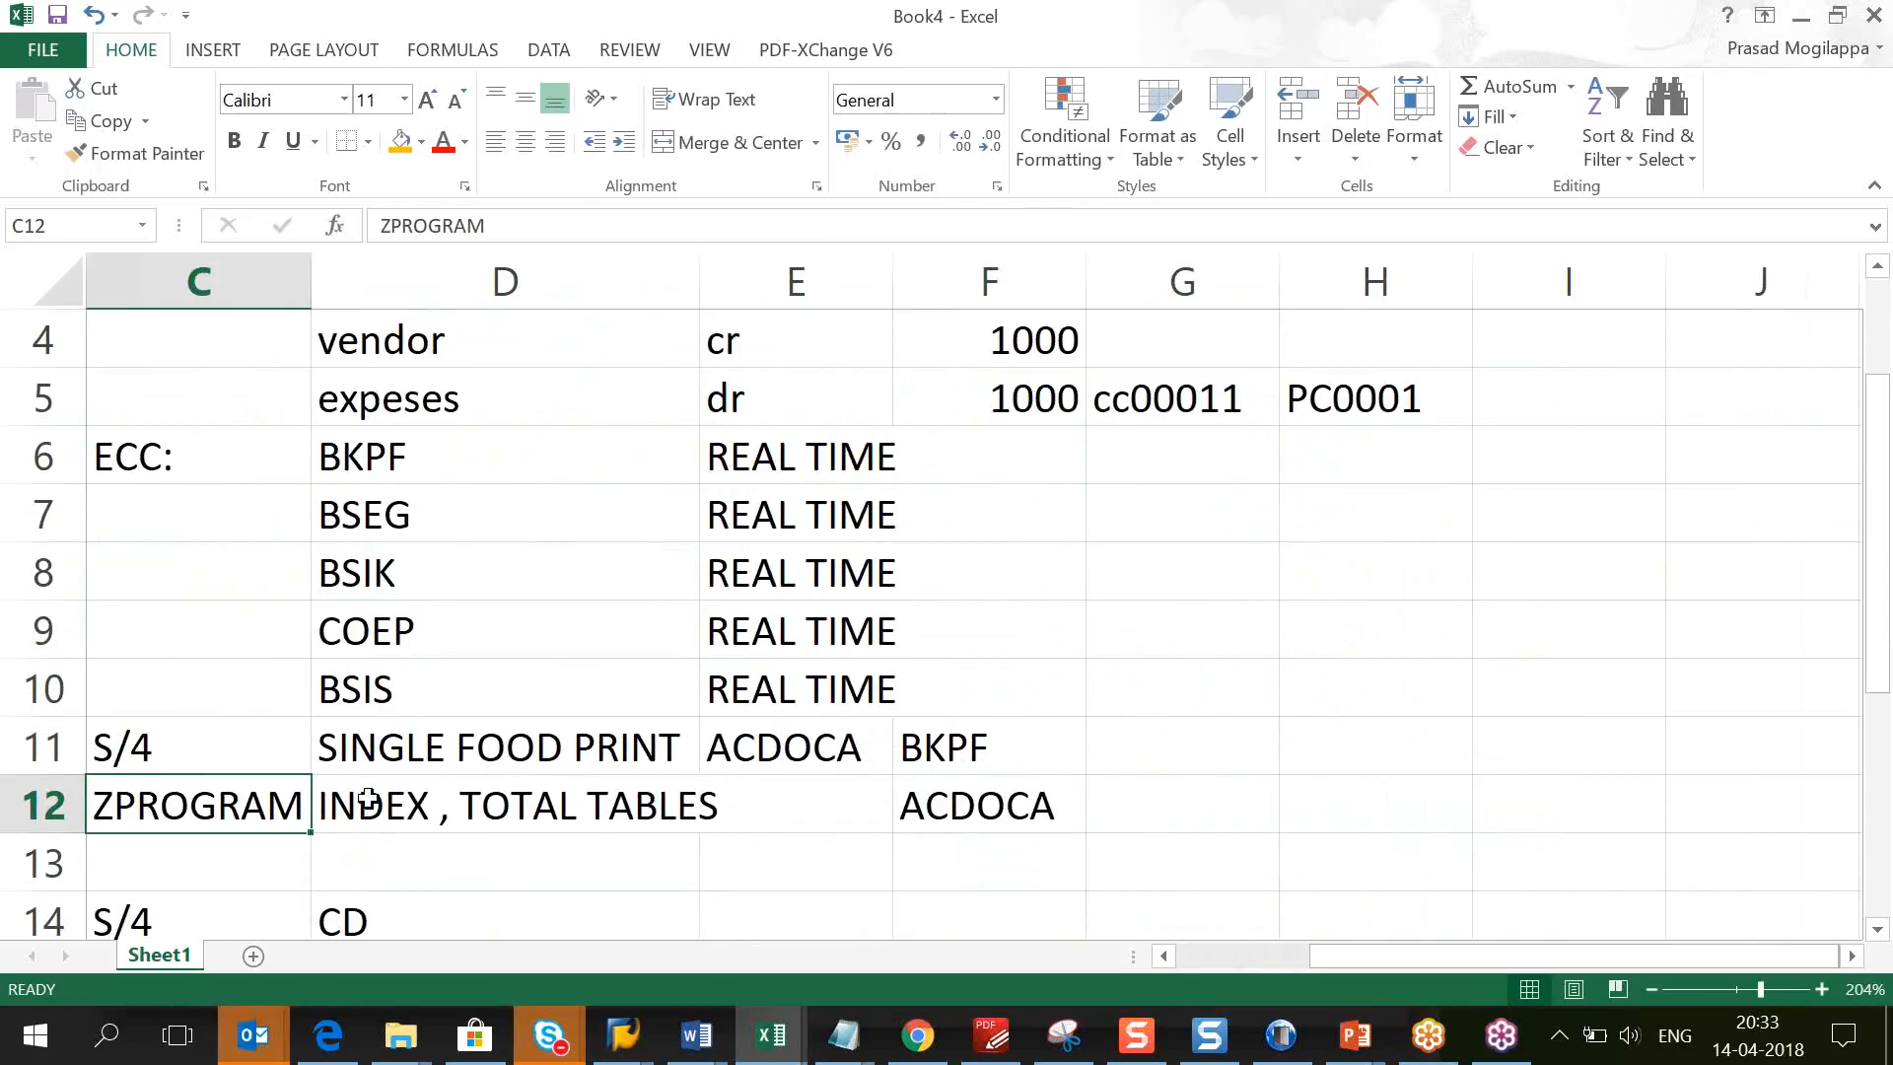
click(967, 801)
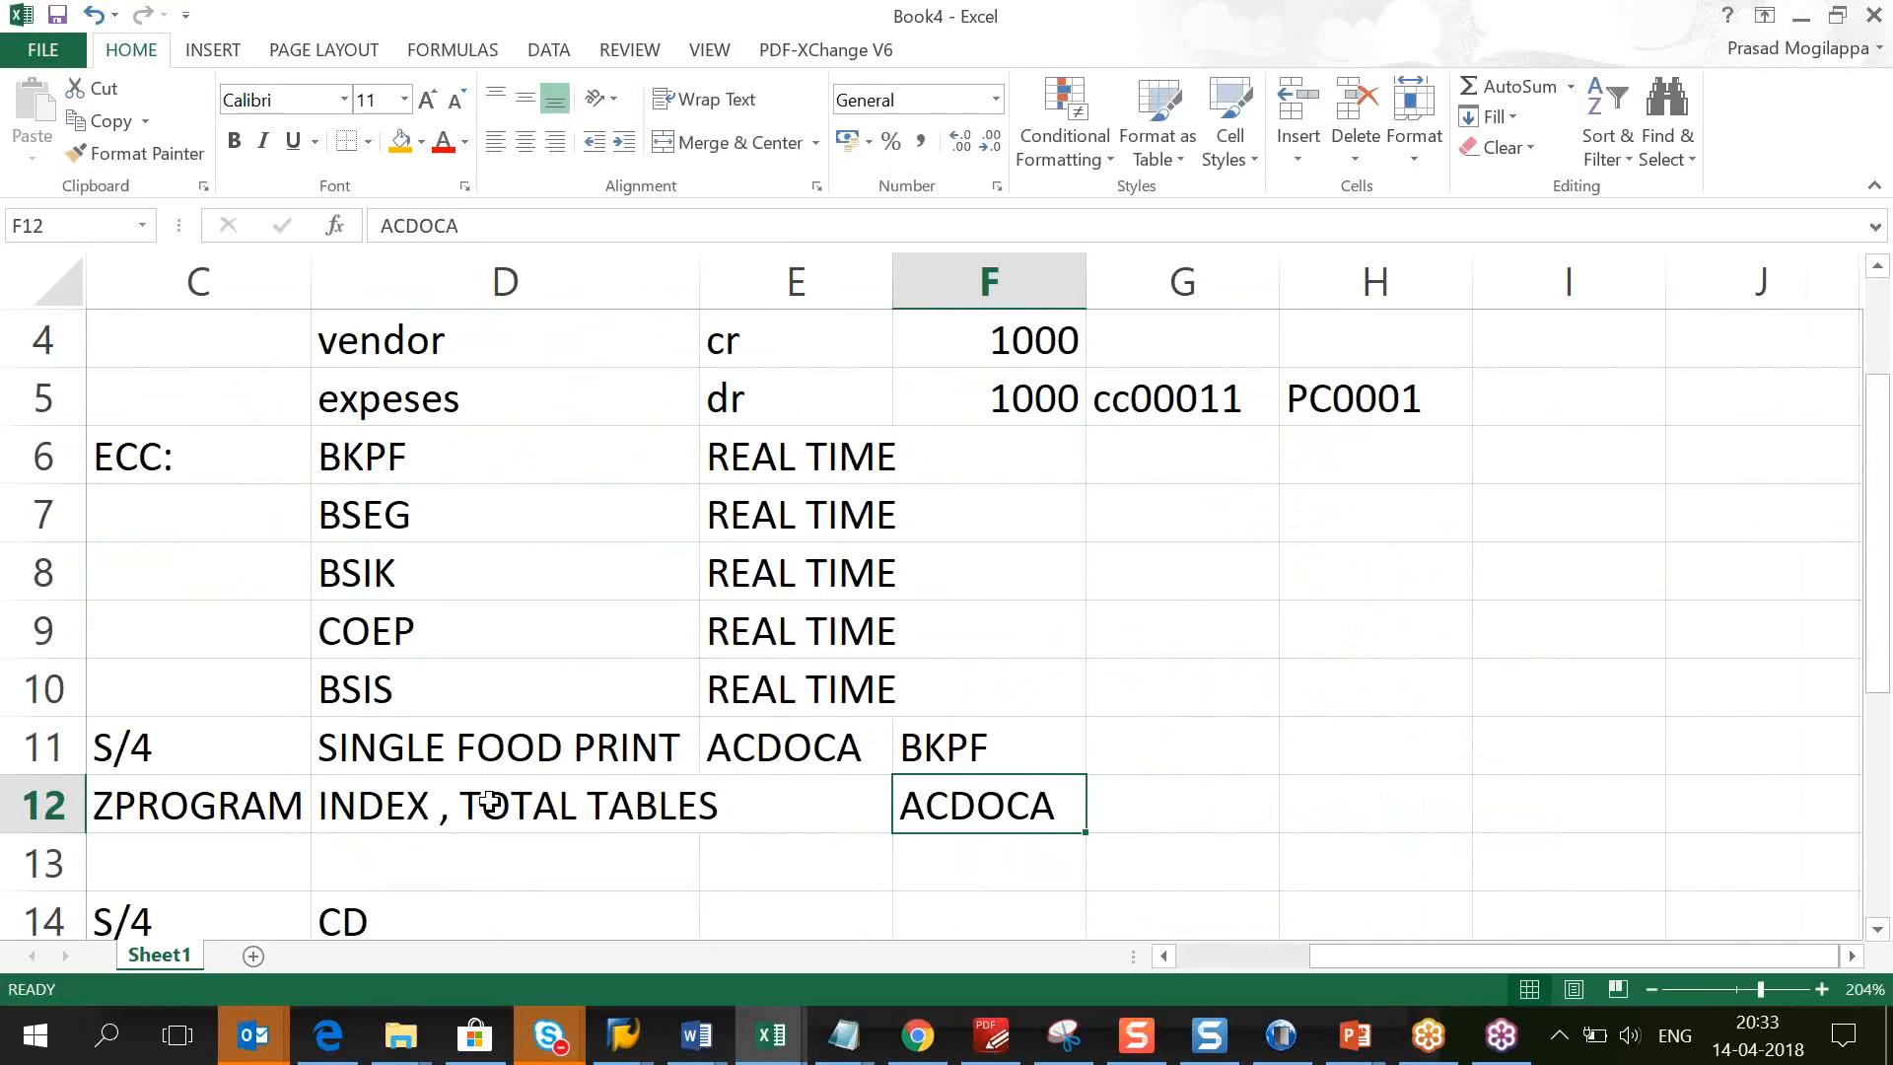
click(242, 740)
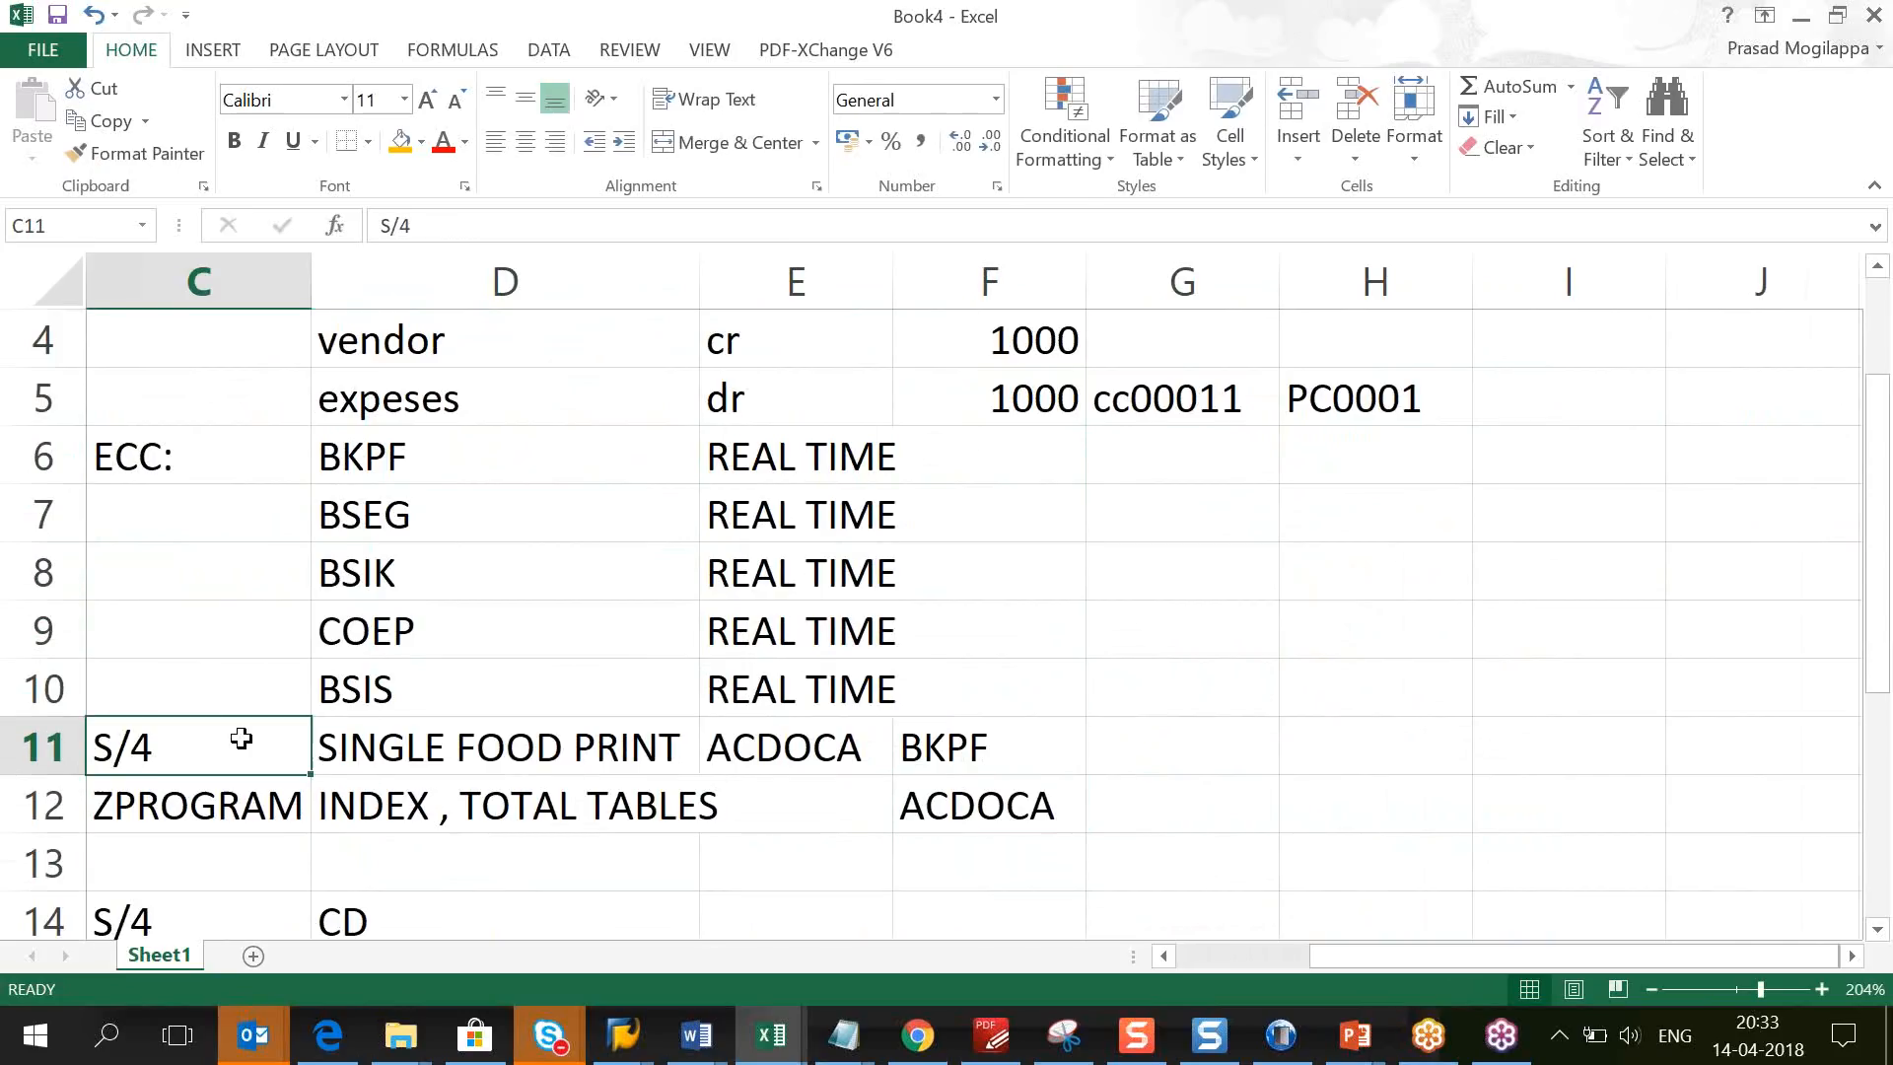
click(1008, 815)
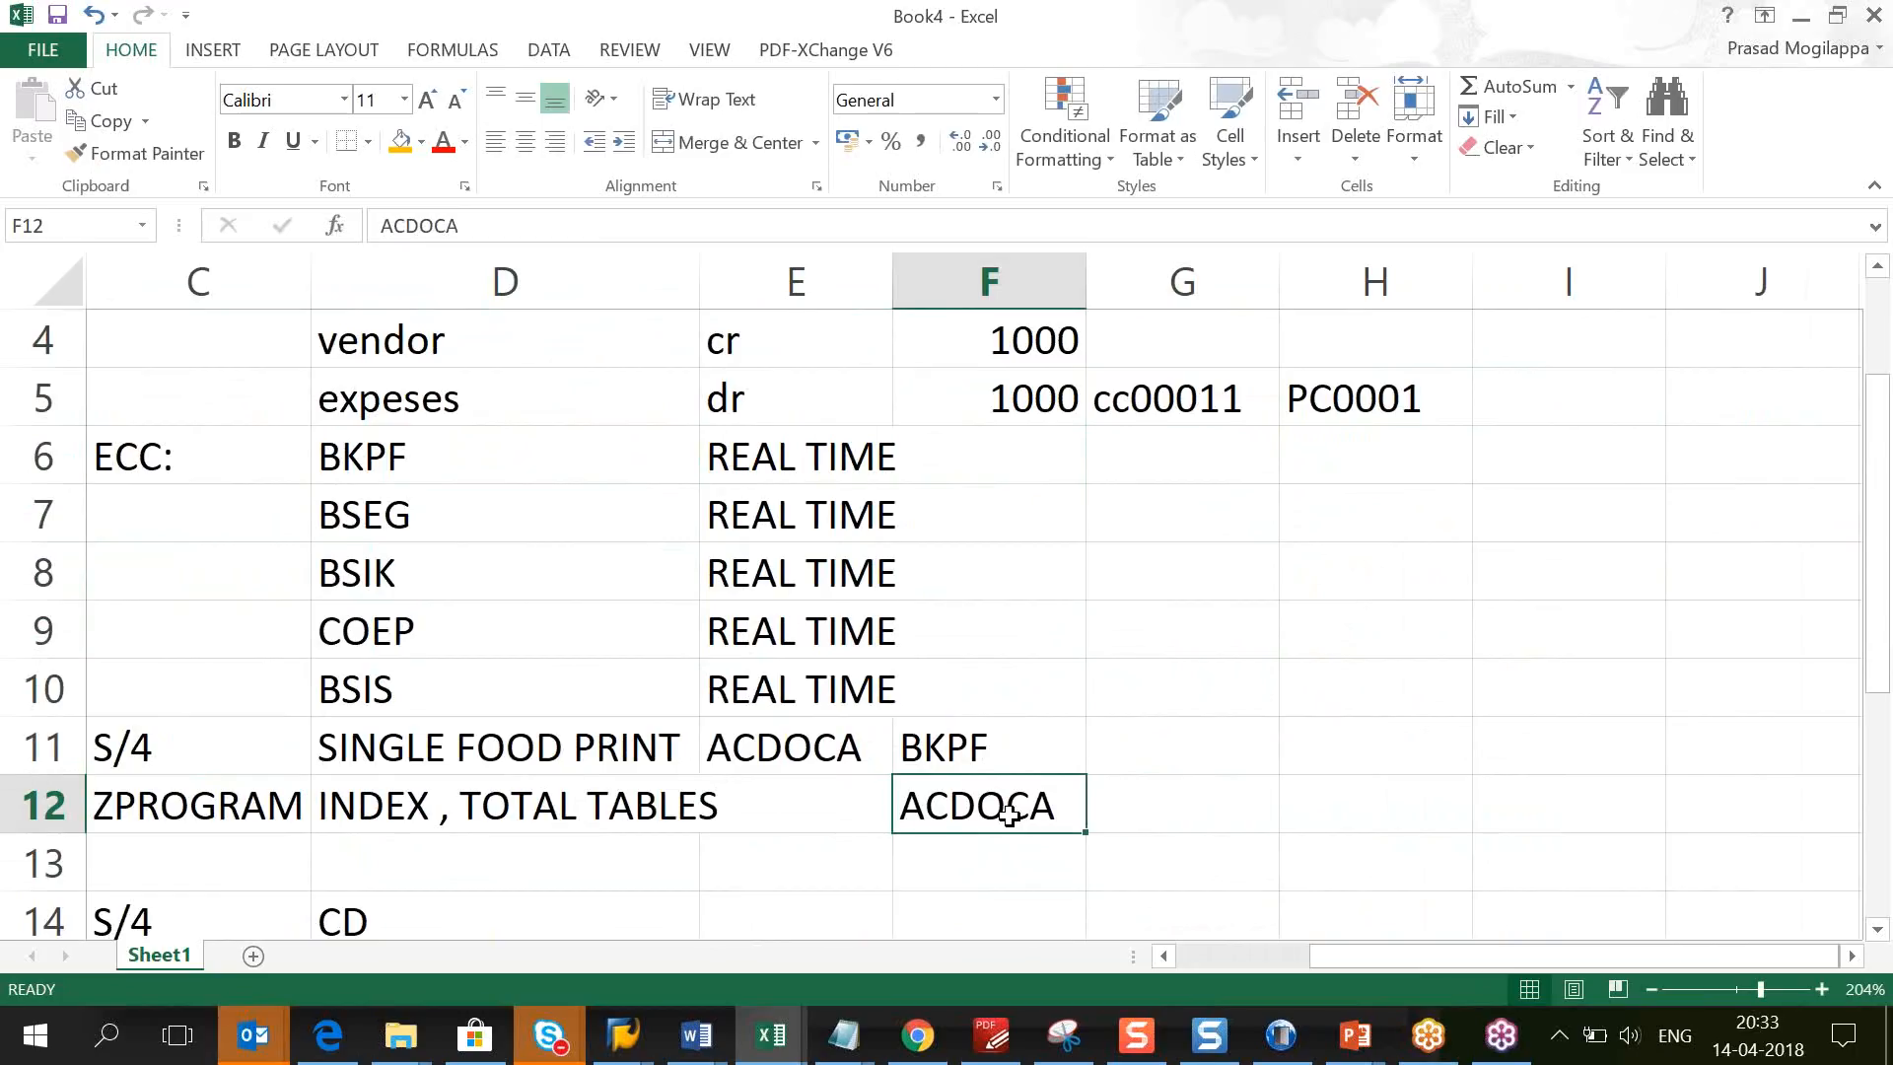
drag(410, 515, 412, 622)
click(453, 548)
click(1149, 799)
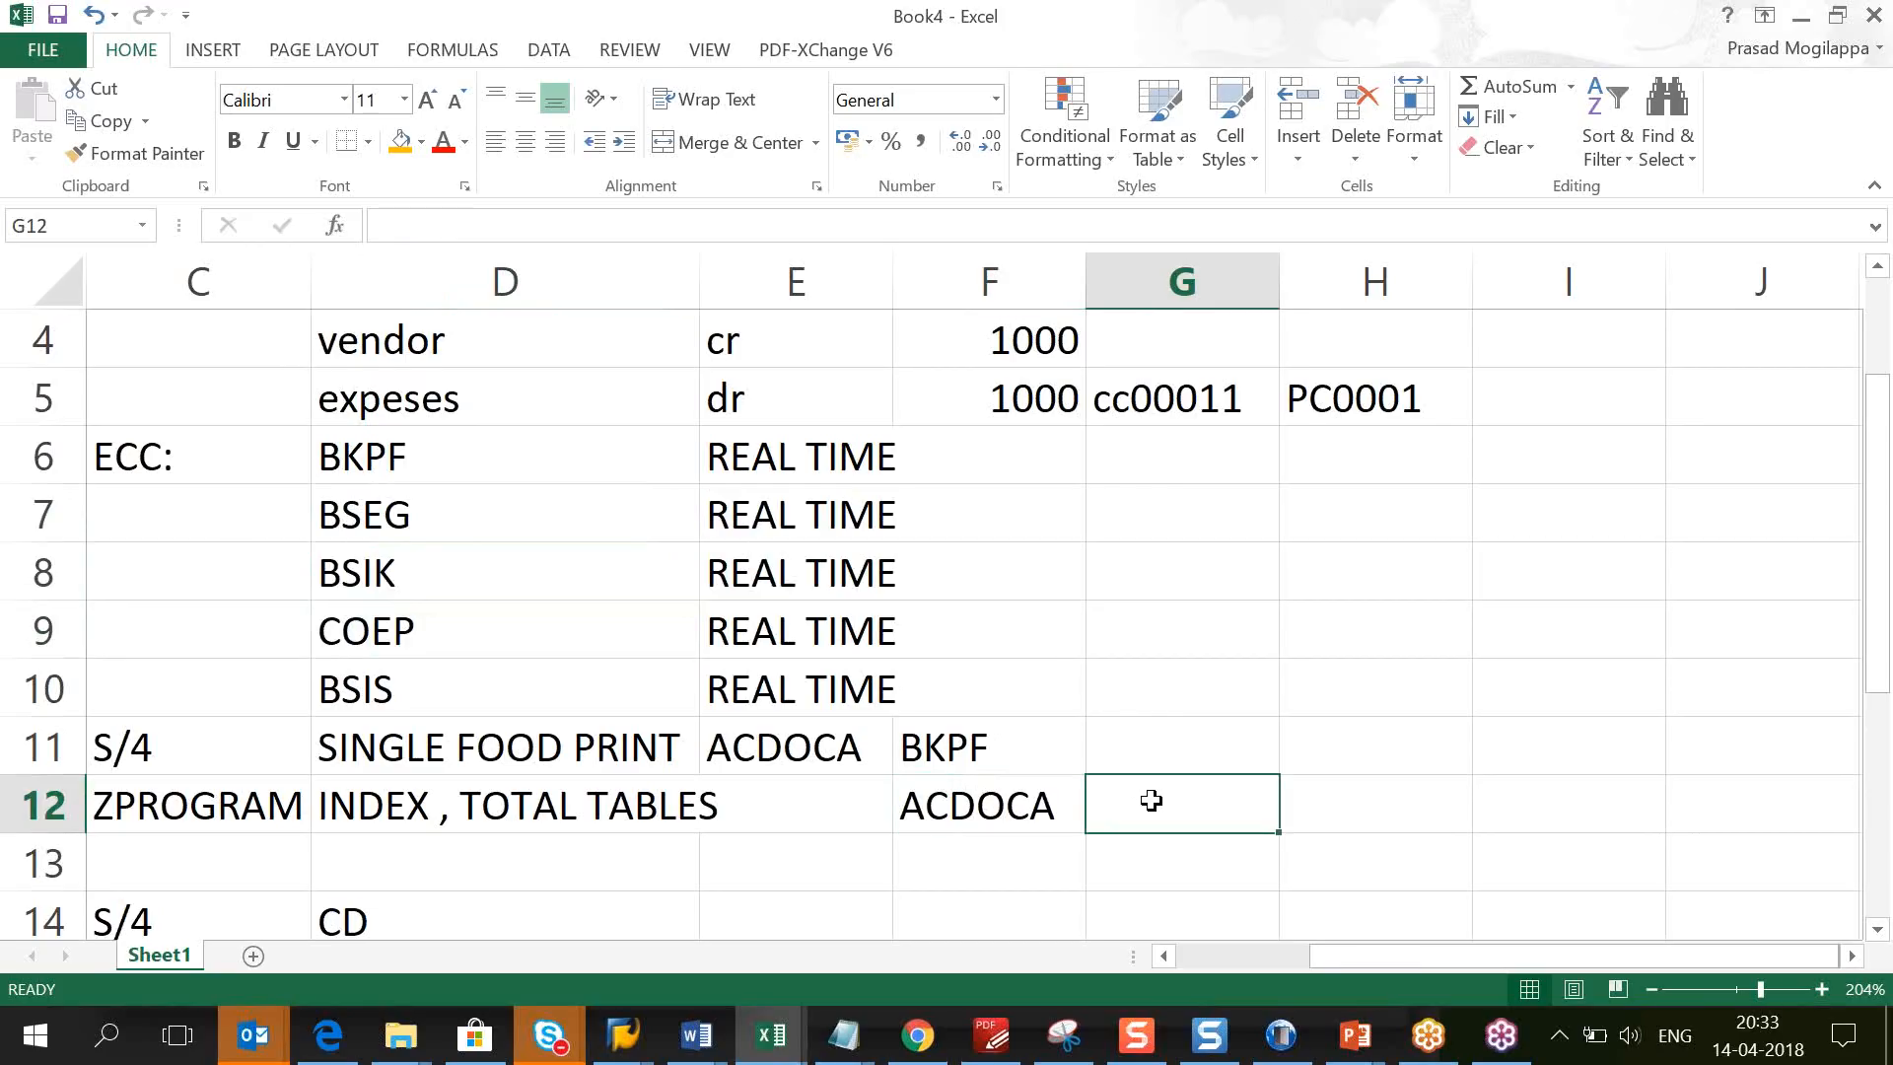
Step: Examine the S/4 row in C14:D14 below the ZPROGRAM line
key(Down)
key(Left)
key(Left)
key(Left)
key(Left)
key(Left)
key(Left)
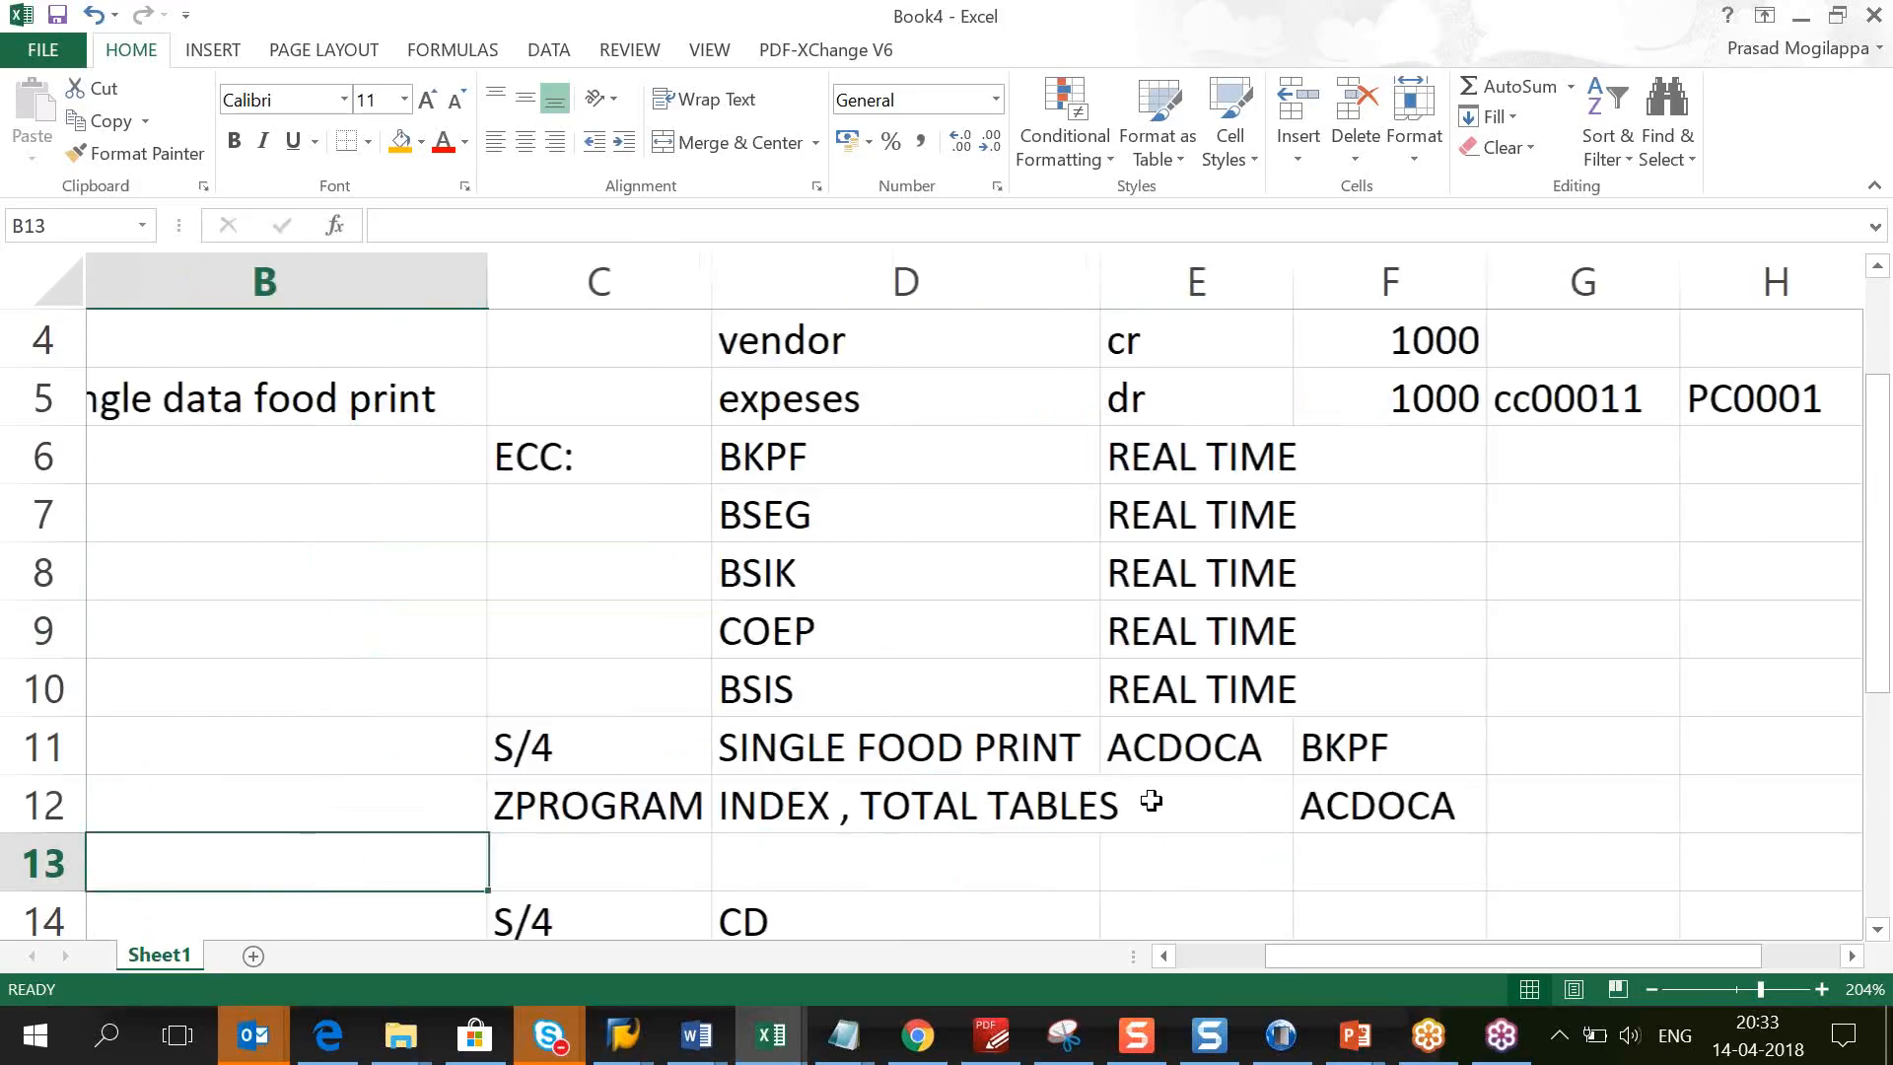
key(Right)
key(Right)
key(Right)
key(Down)
key(Down)
key(Up)
key(Left)
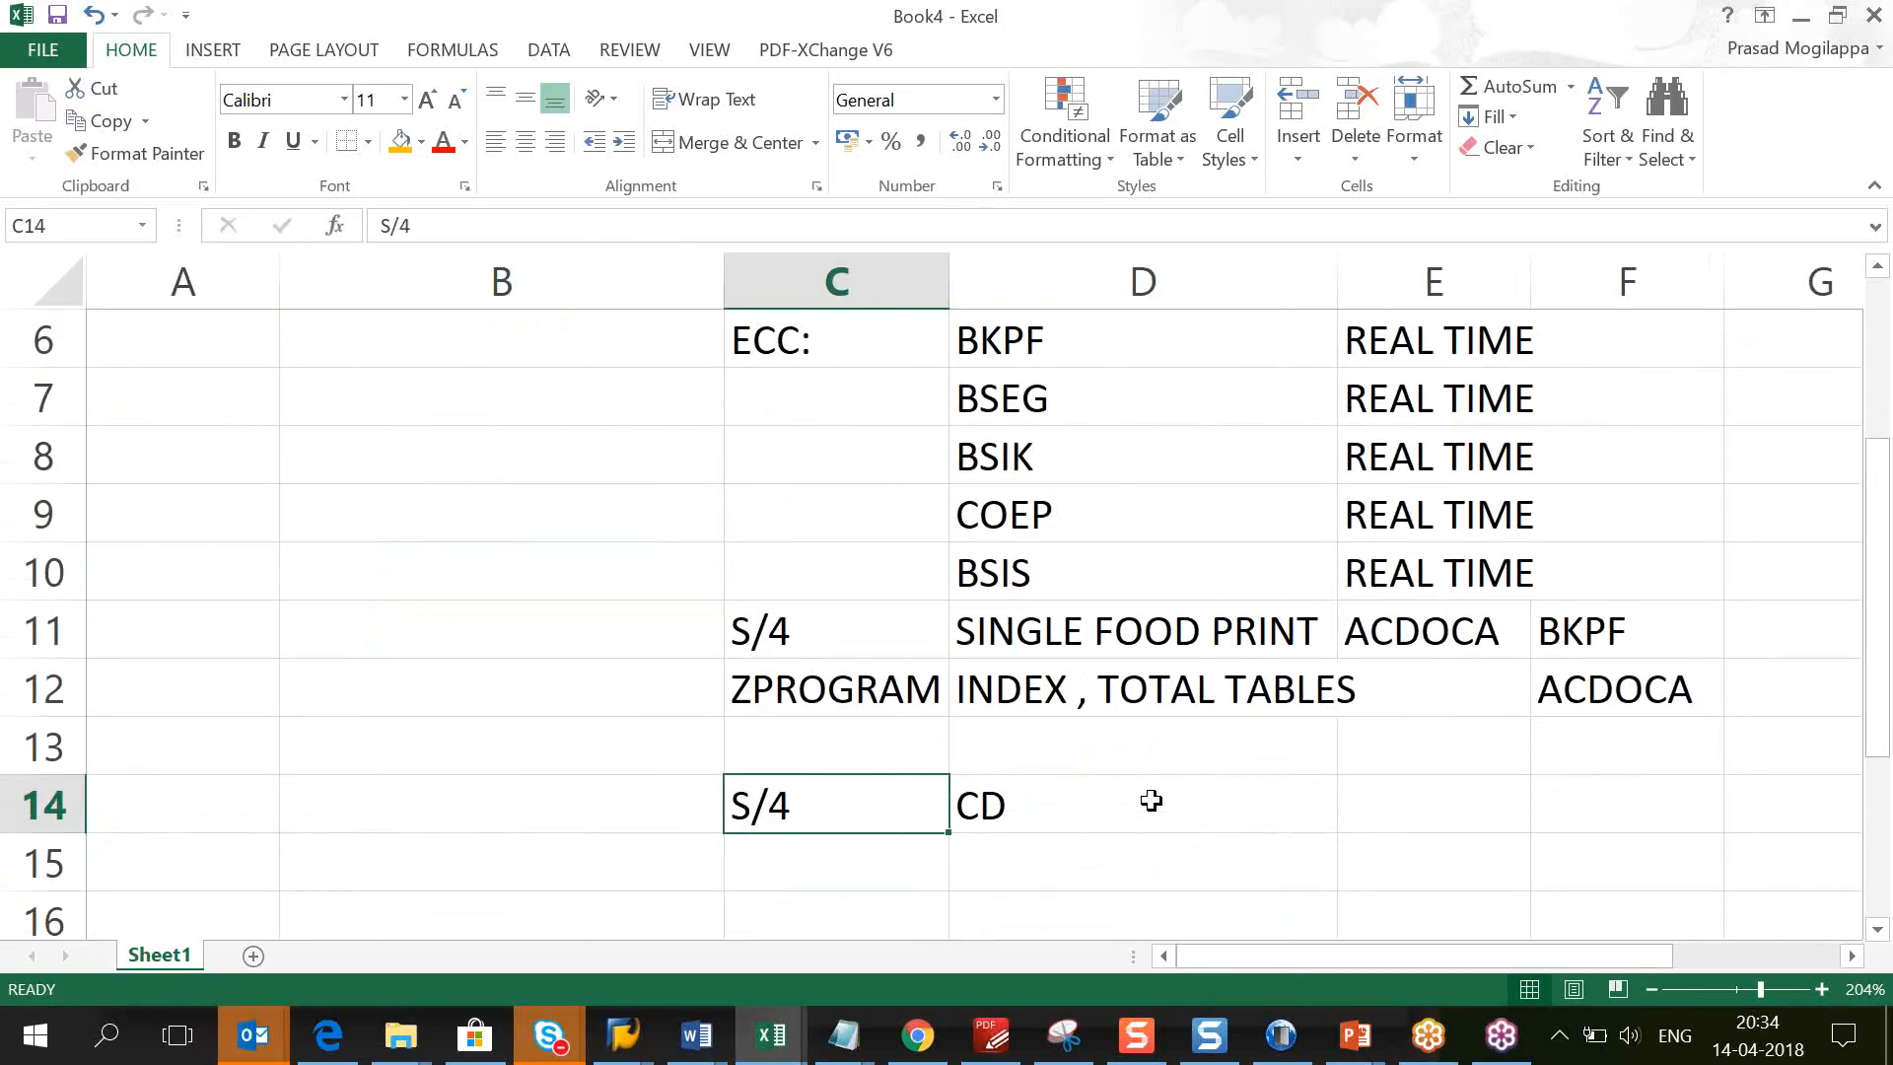
key(Right)
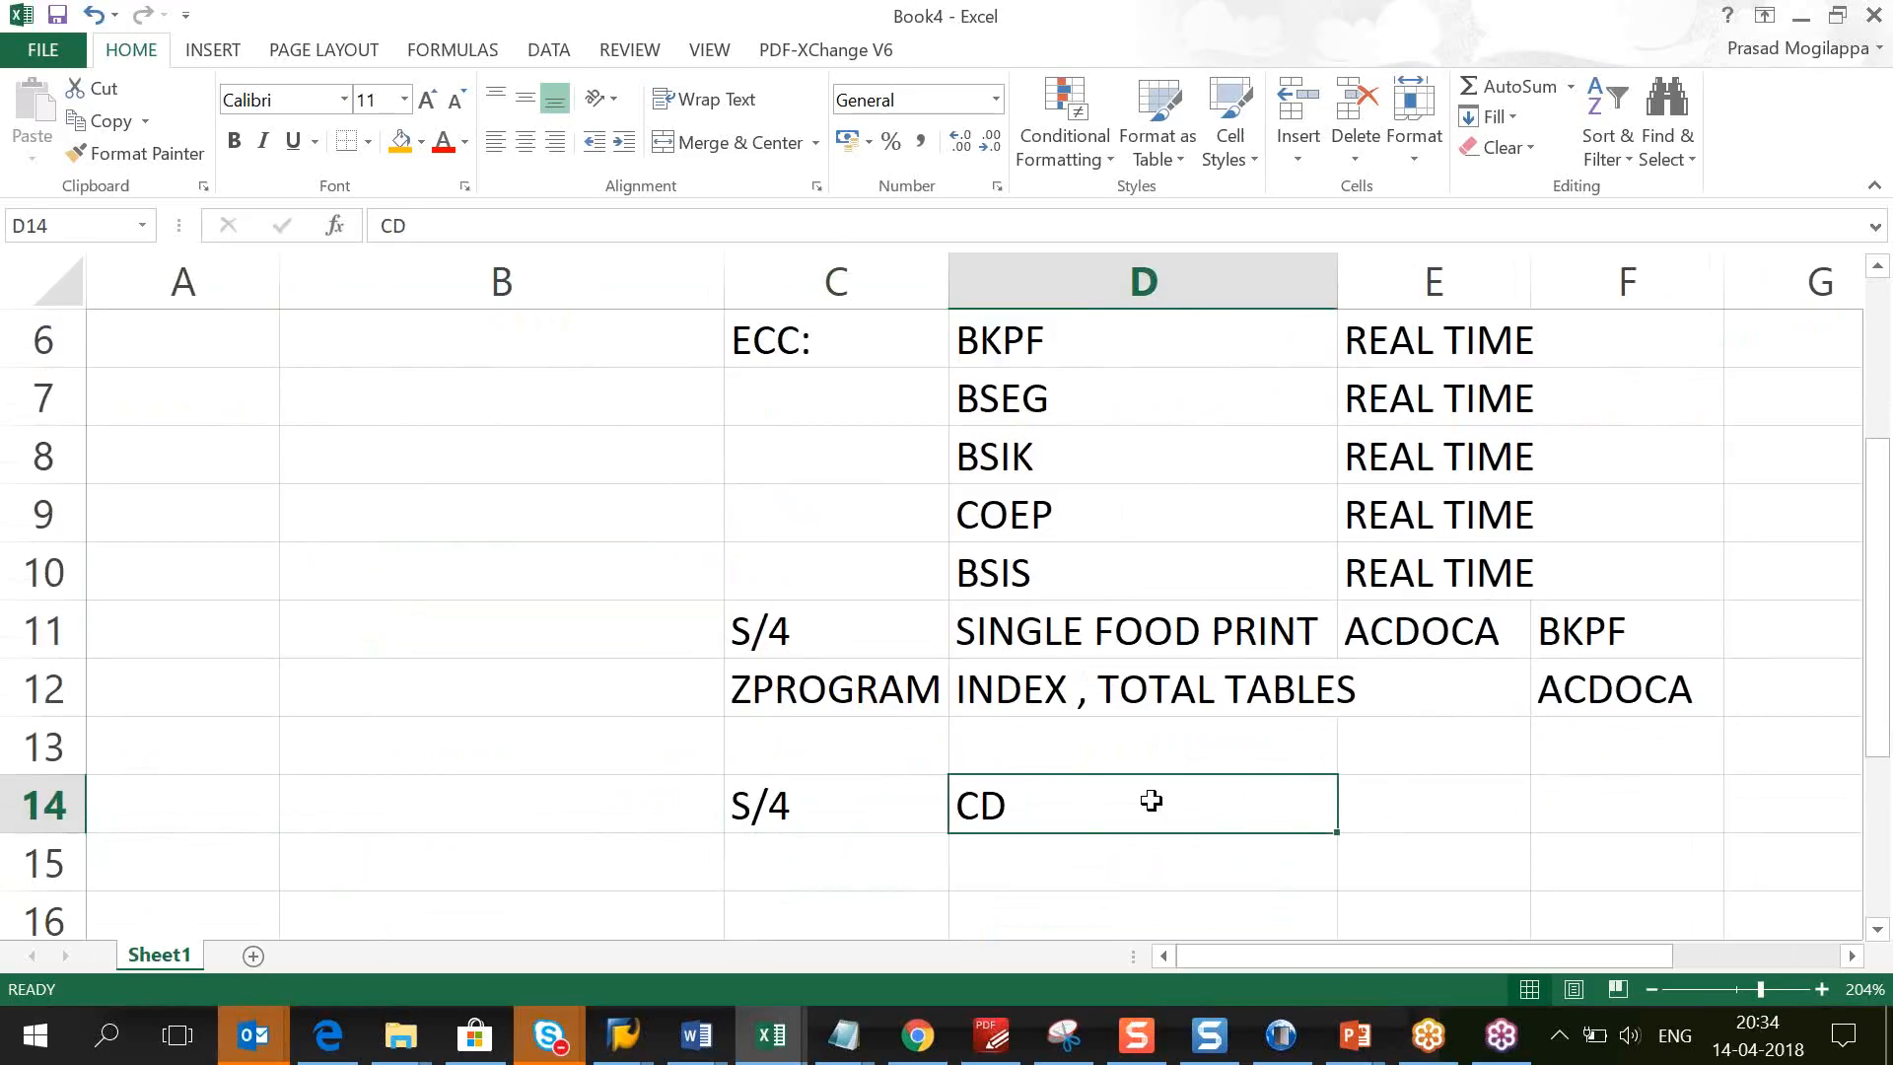
Step: Go through the expense line and the ECC tables from BKPF down to BSIS in column D
click(1050, 399)
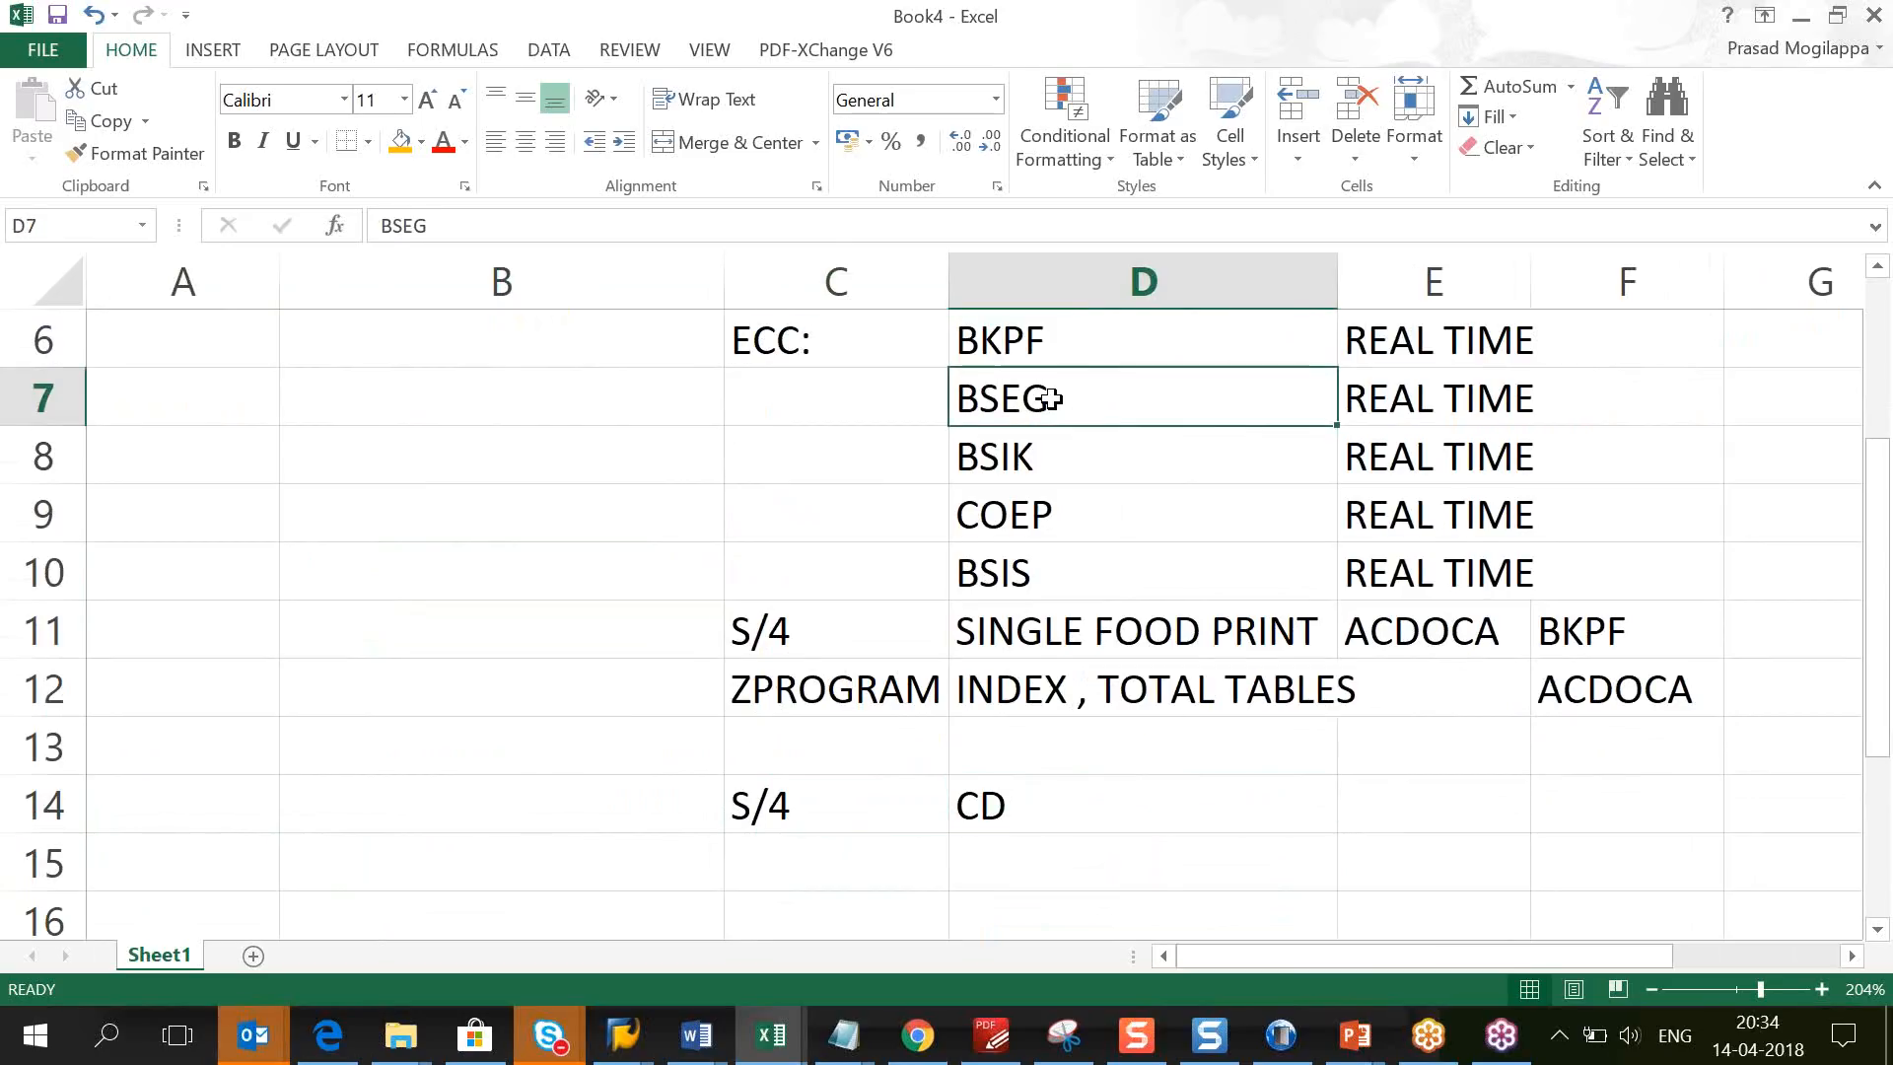
key(Up)
key(Up)
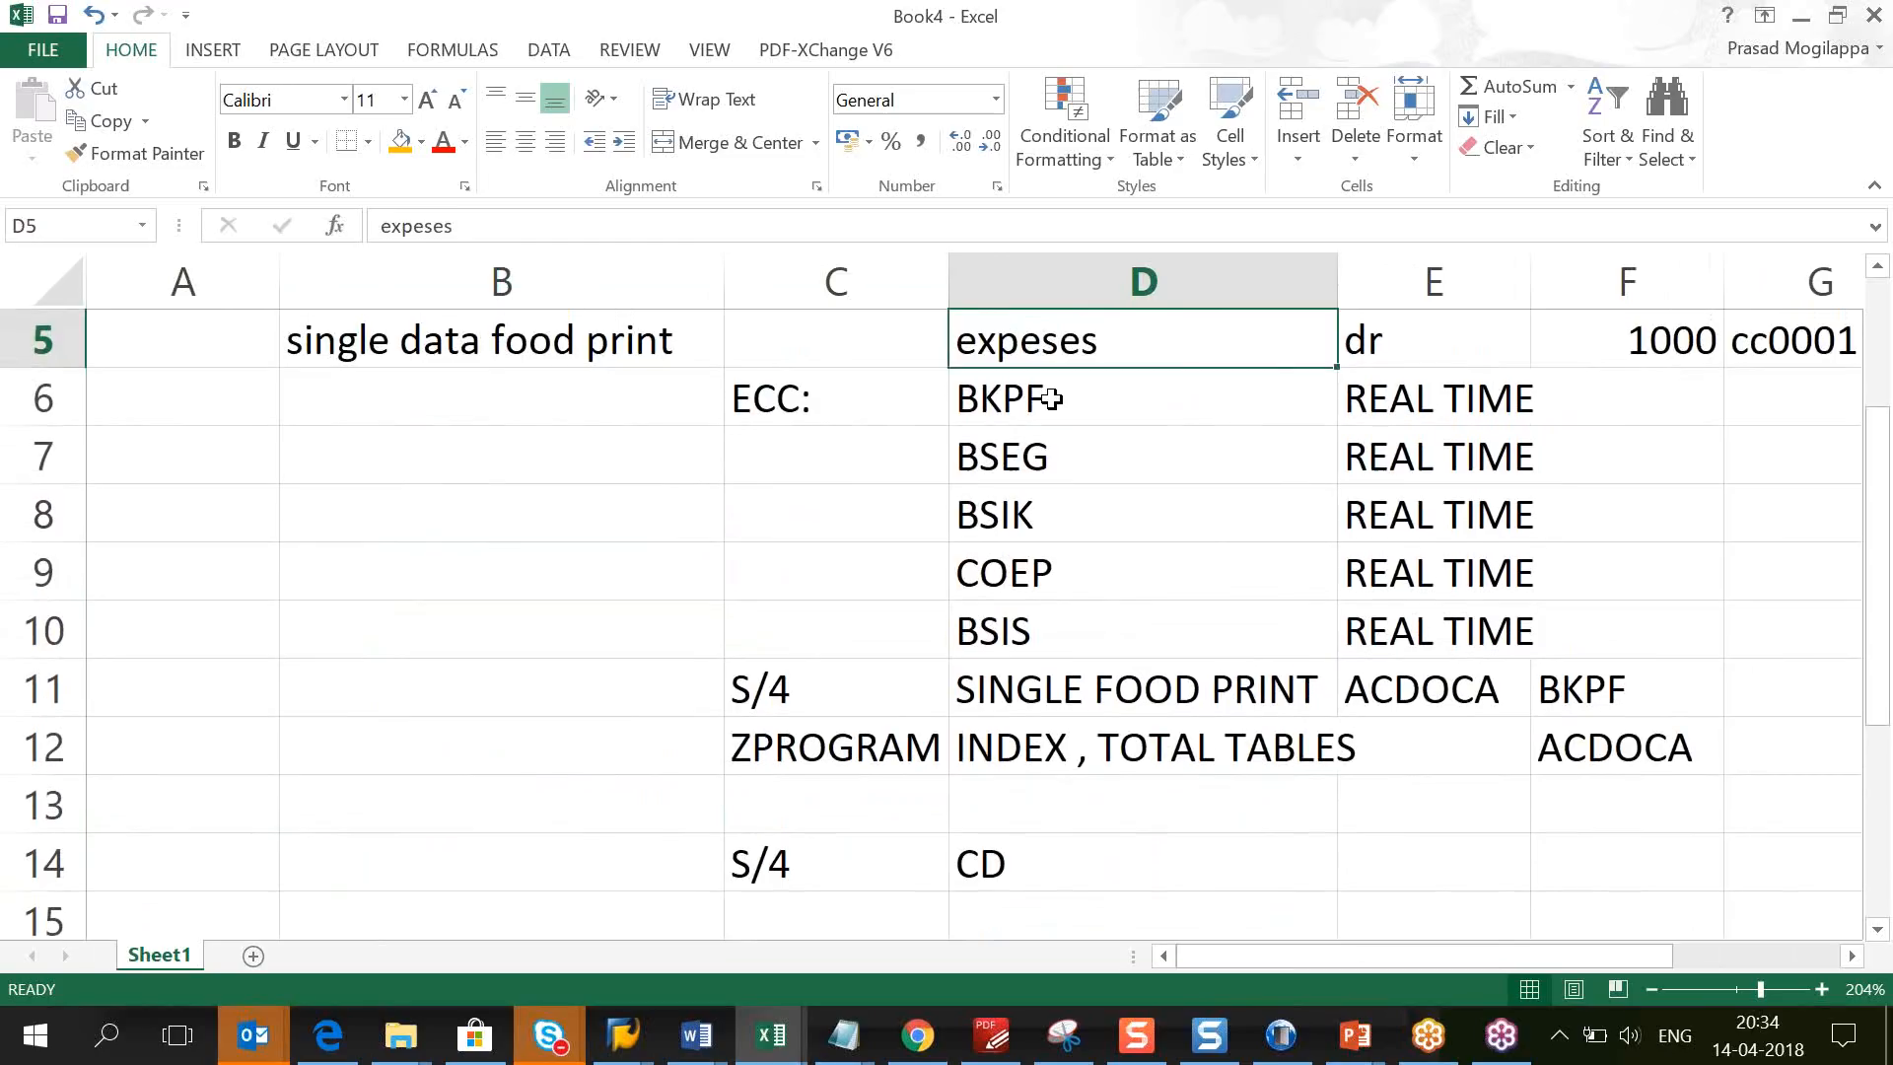
key(Down)
key(Down)
key(Down)
key(Down)
key(Down)
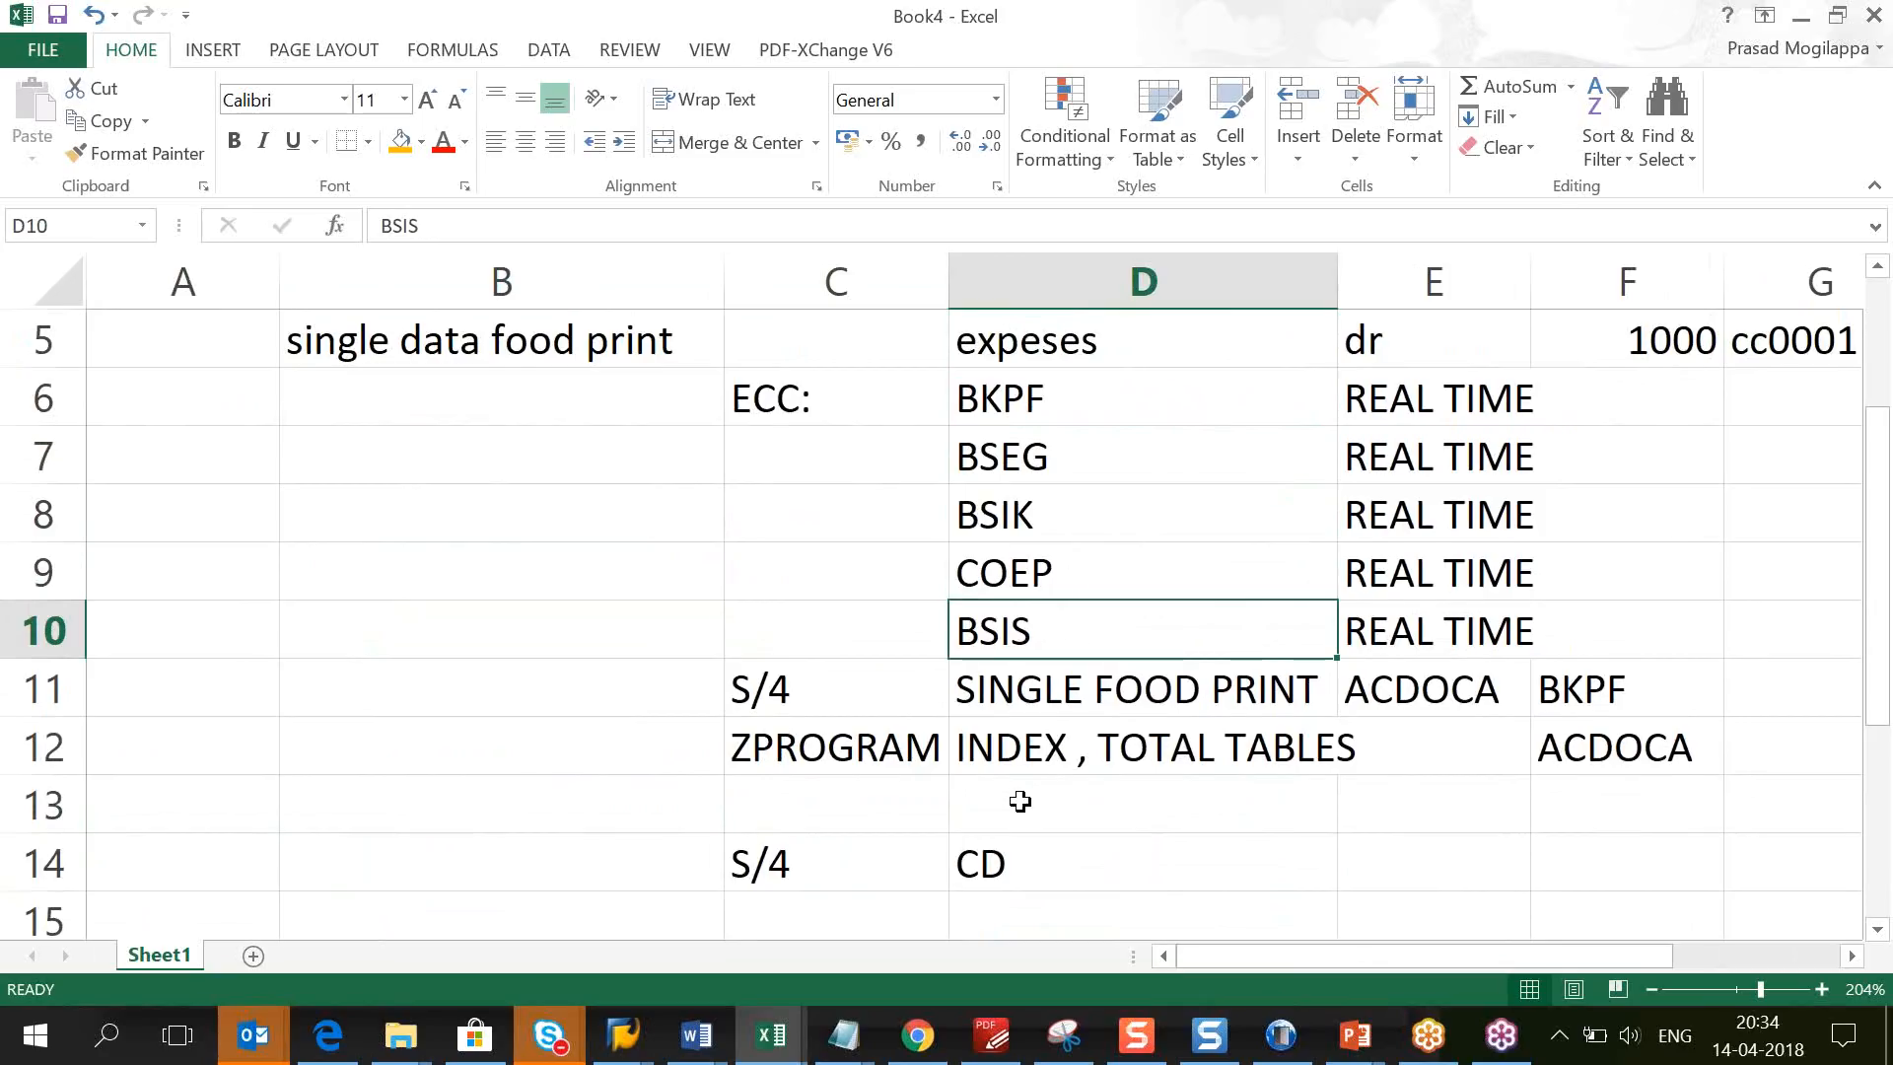
Step: Complete the entry in D14 beside S/4 so it reads "CDS VIEW"
click(1031, 874)
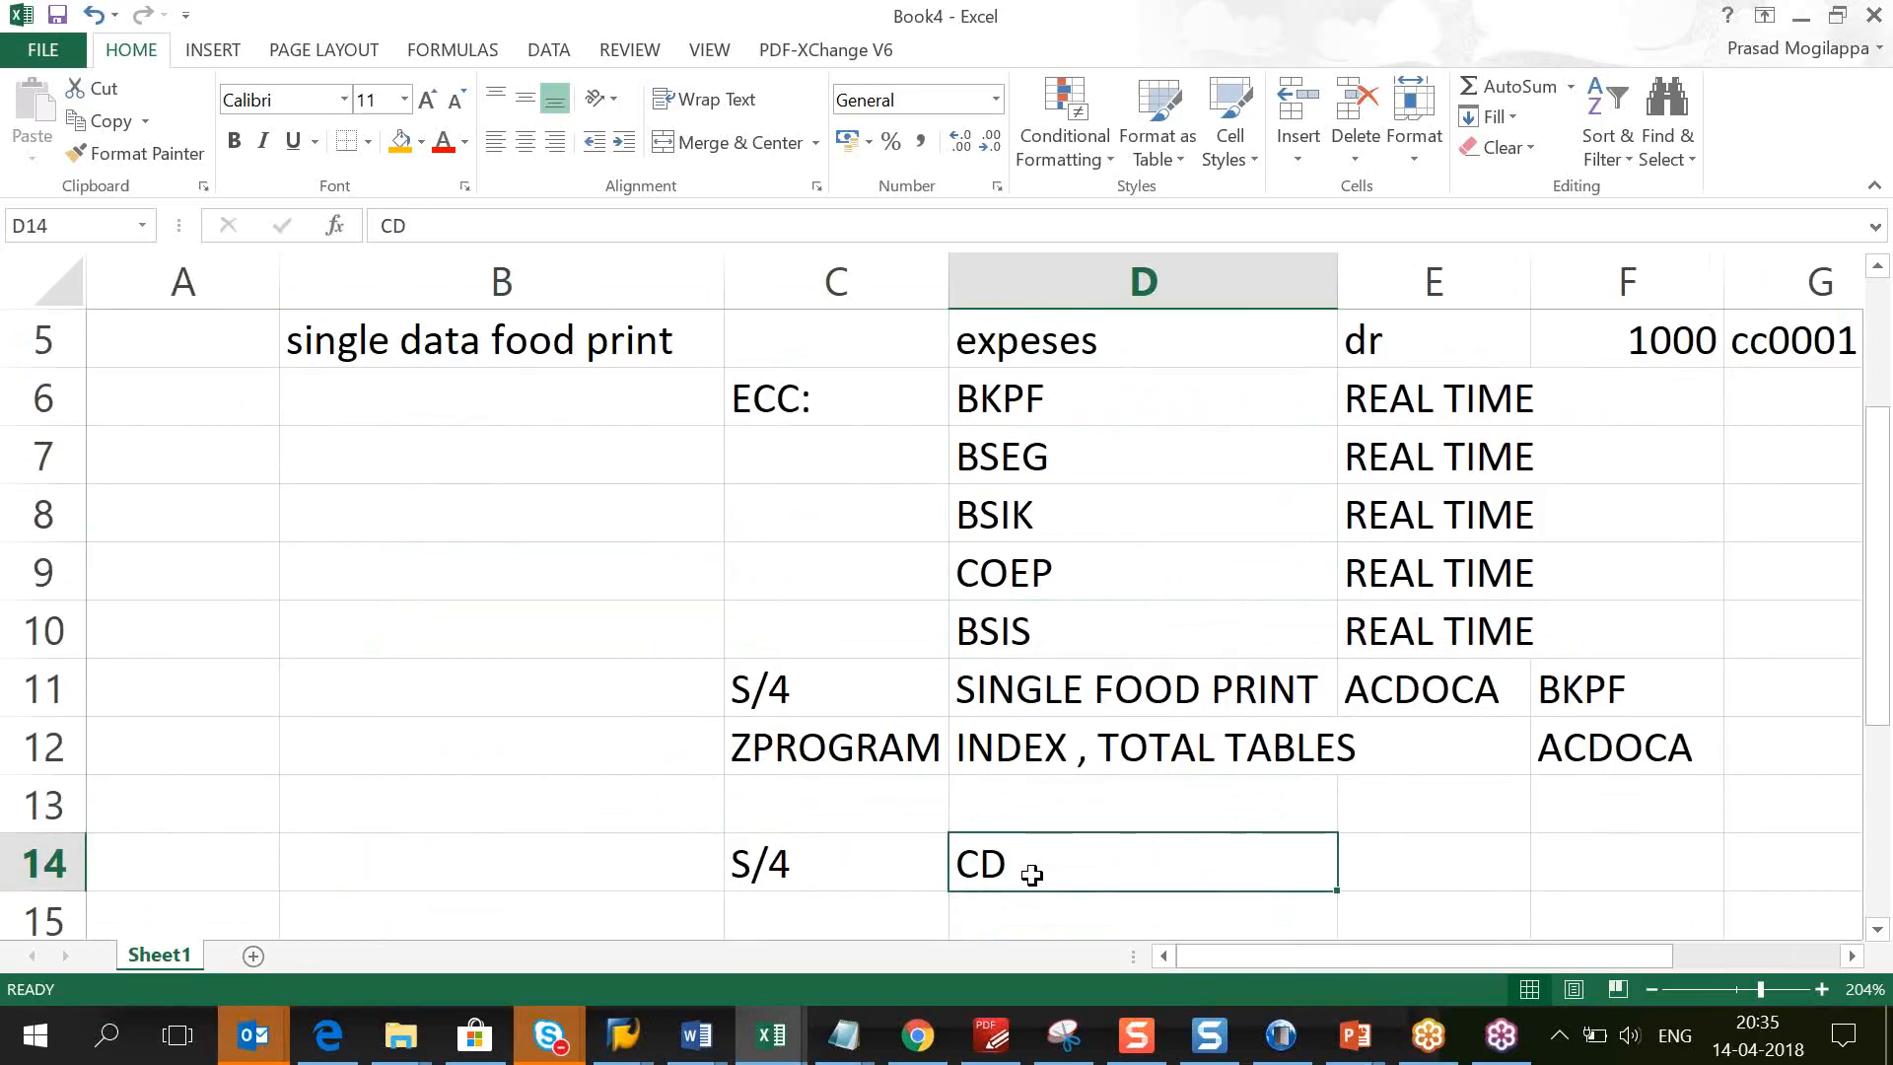
double_click(1031, 875)
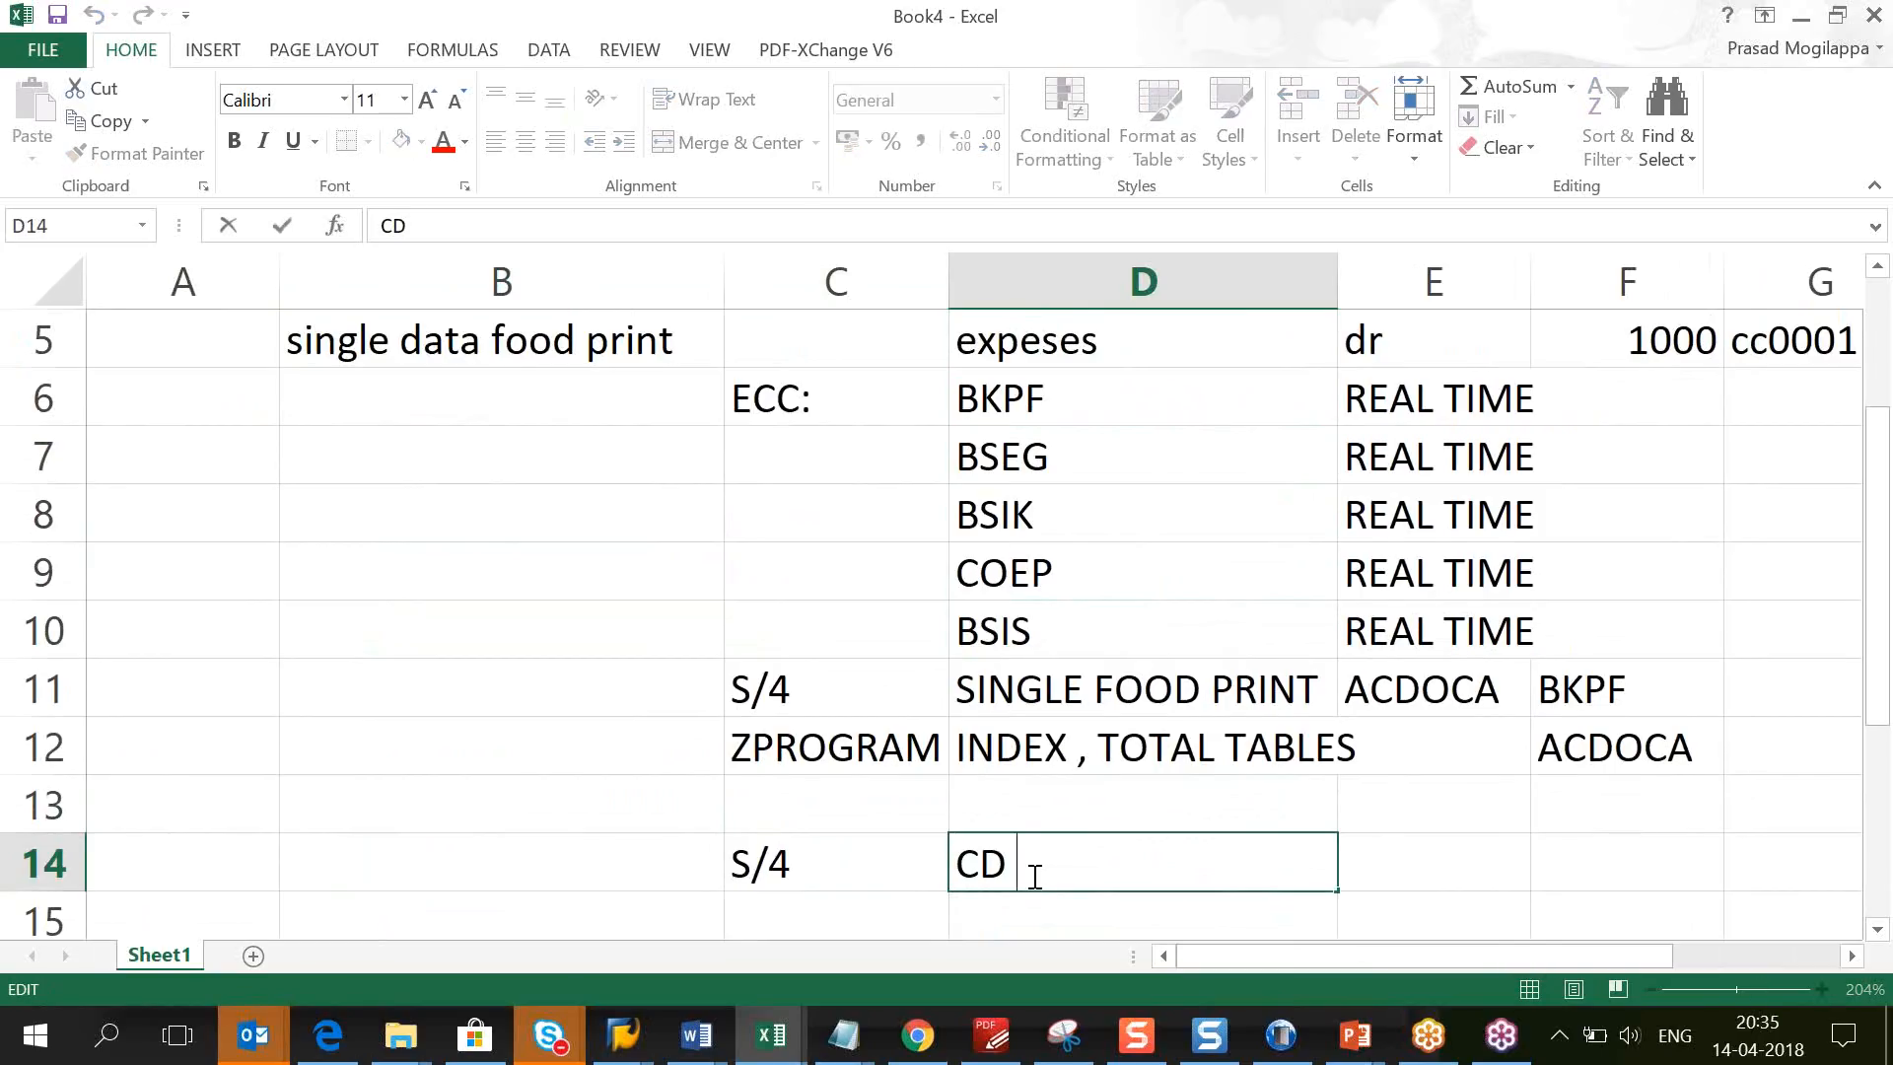
text(s)
key(BackSpace)
text(S VIEW)
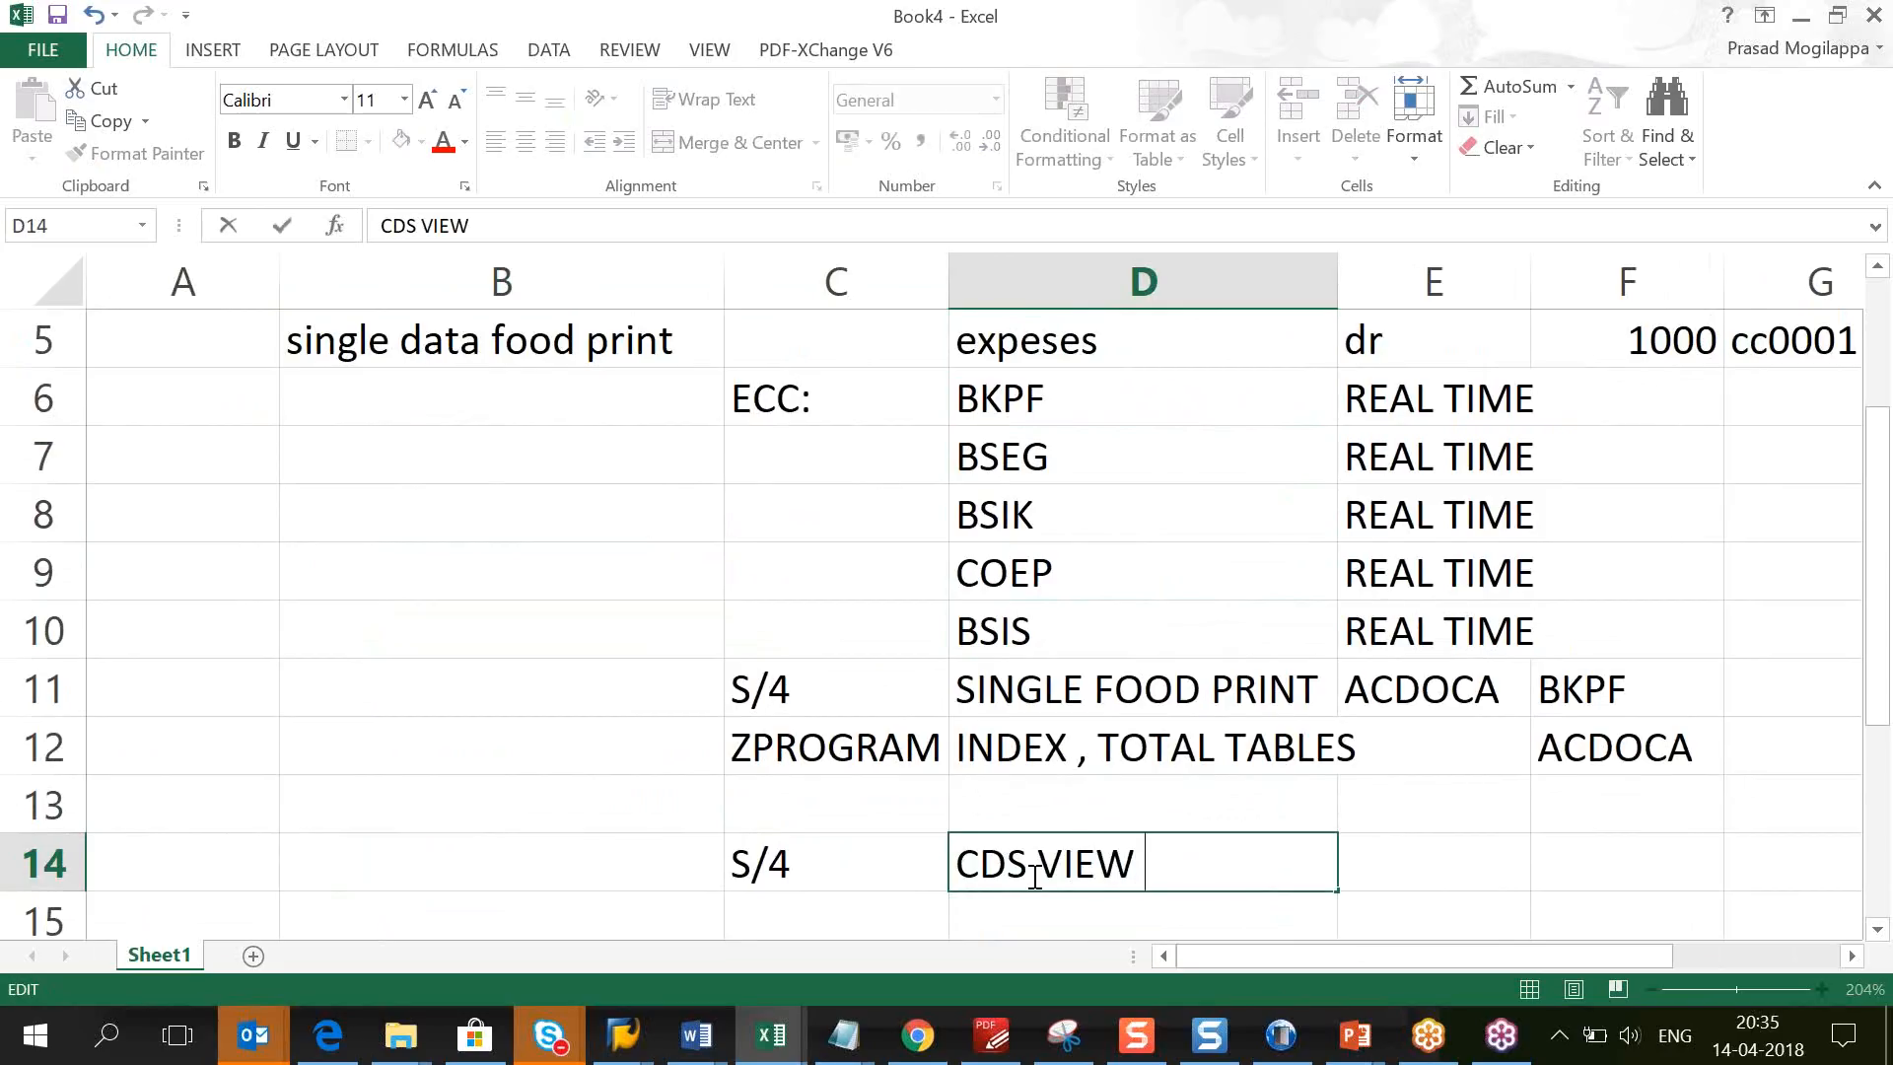
key(Return)
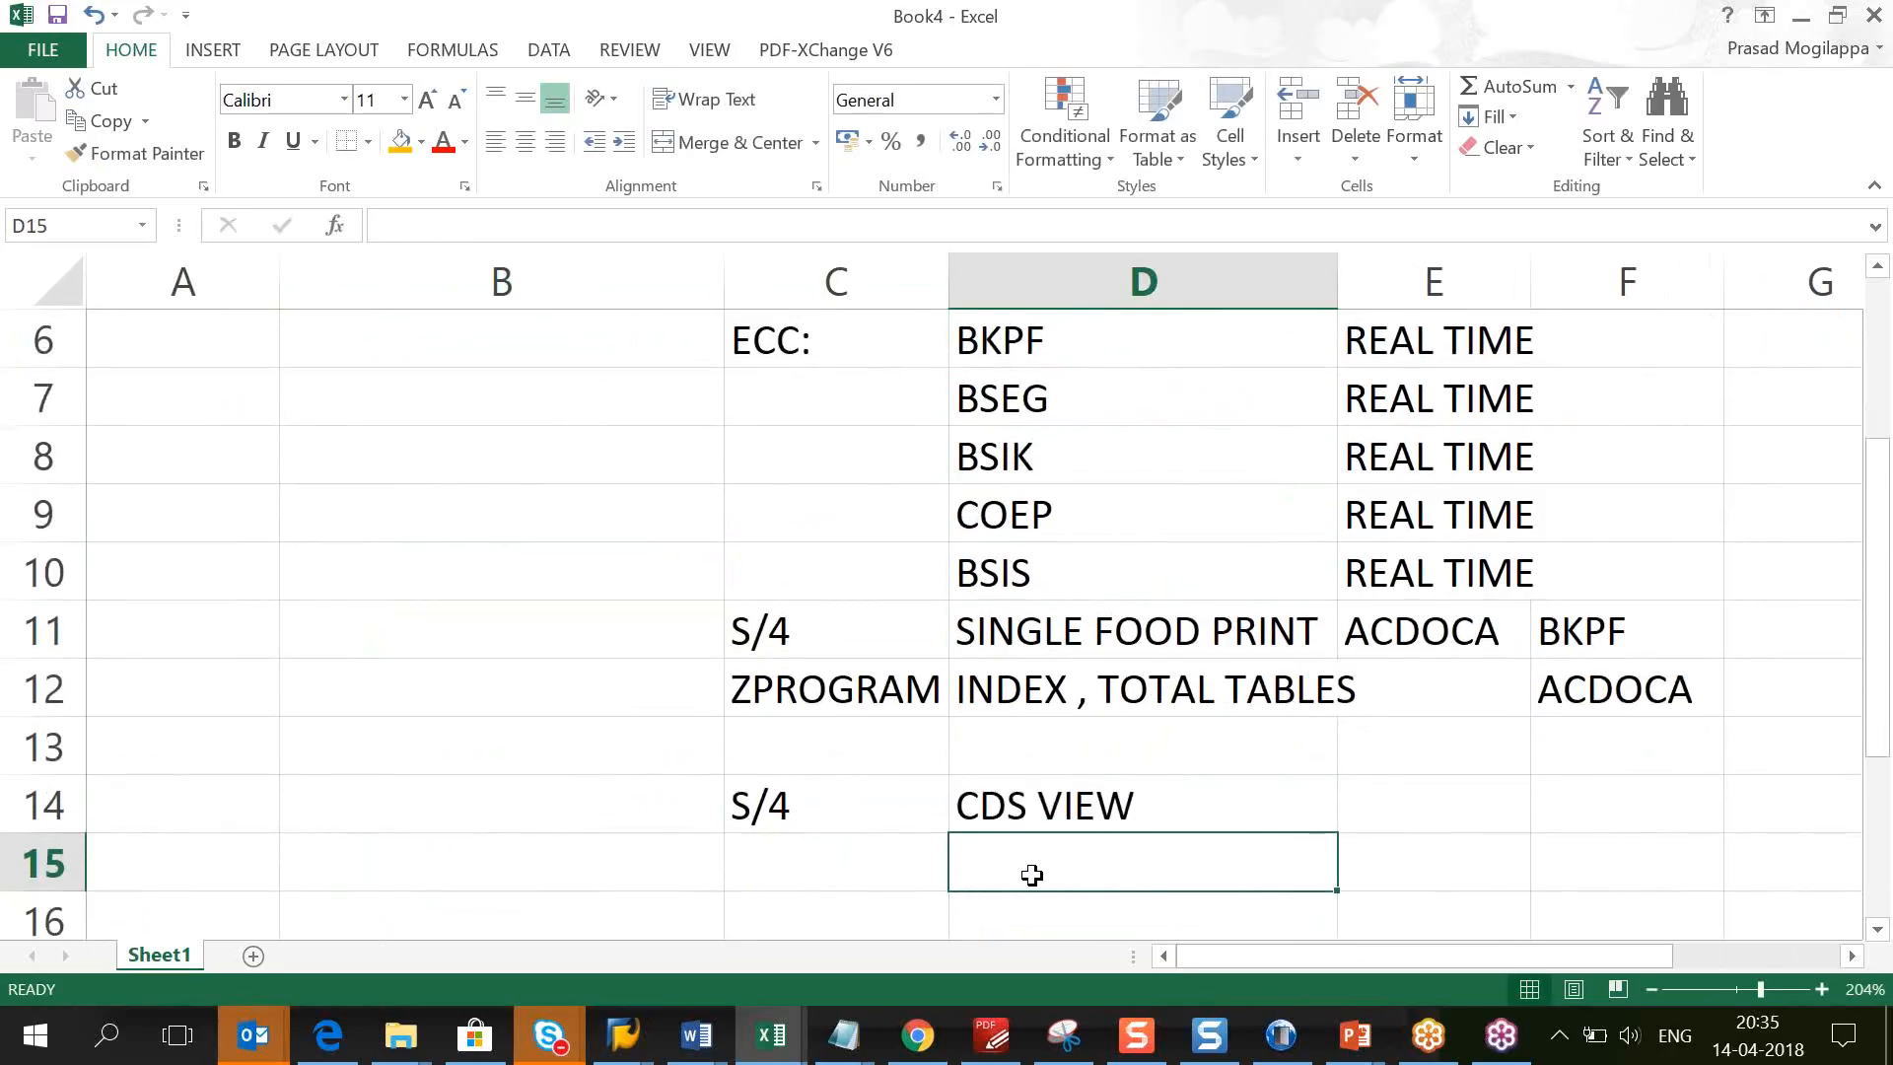
key(Up)
key(Left)
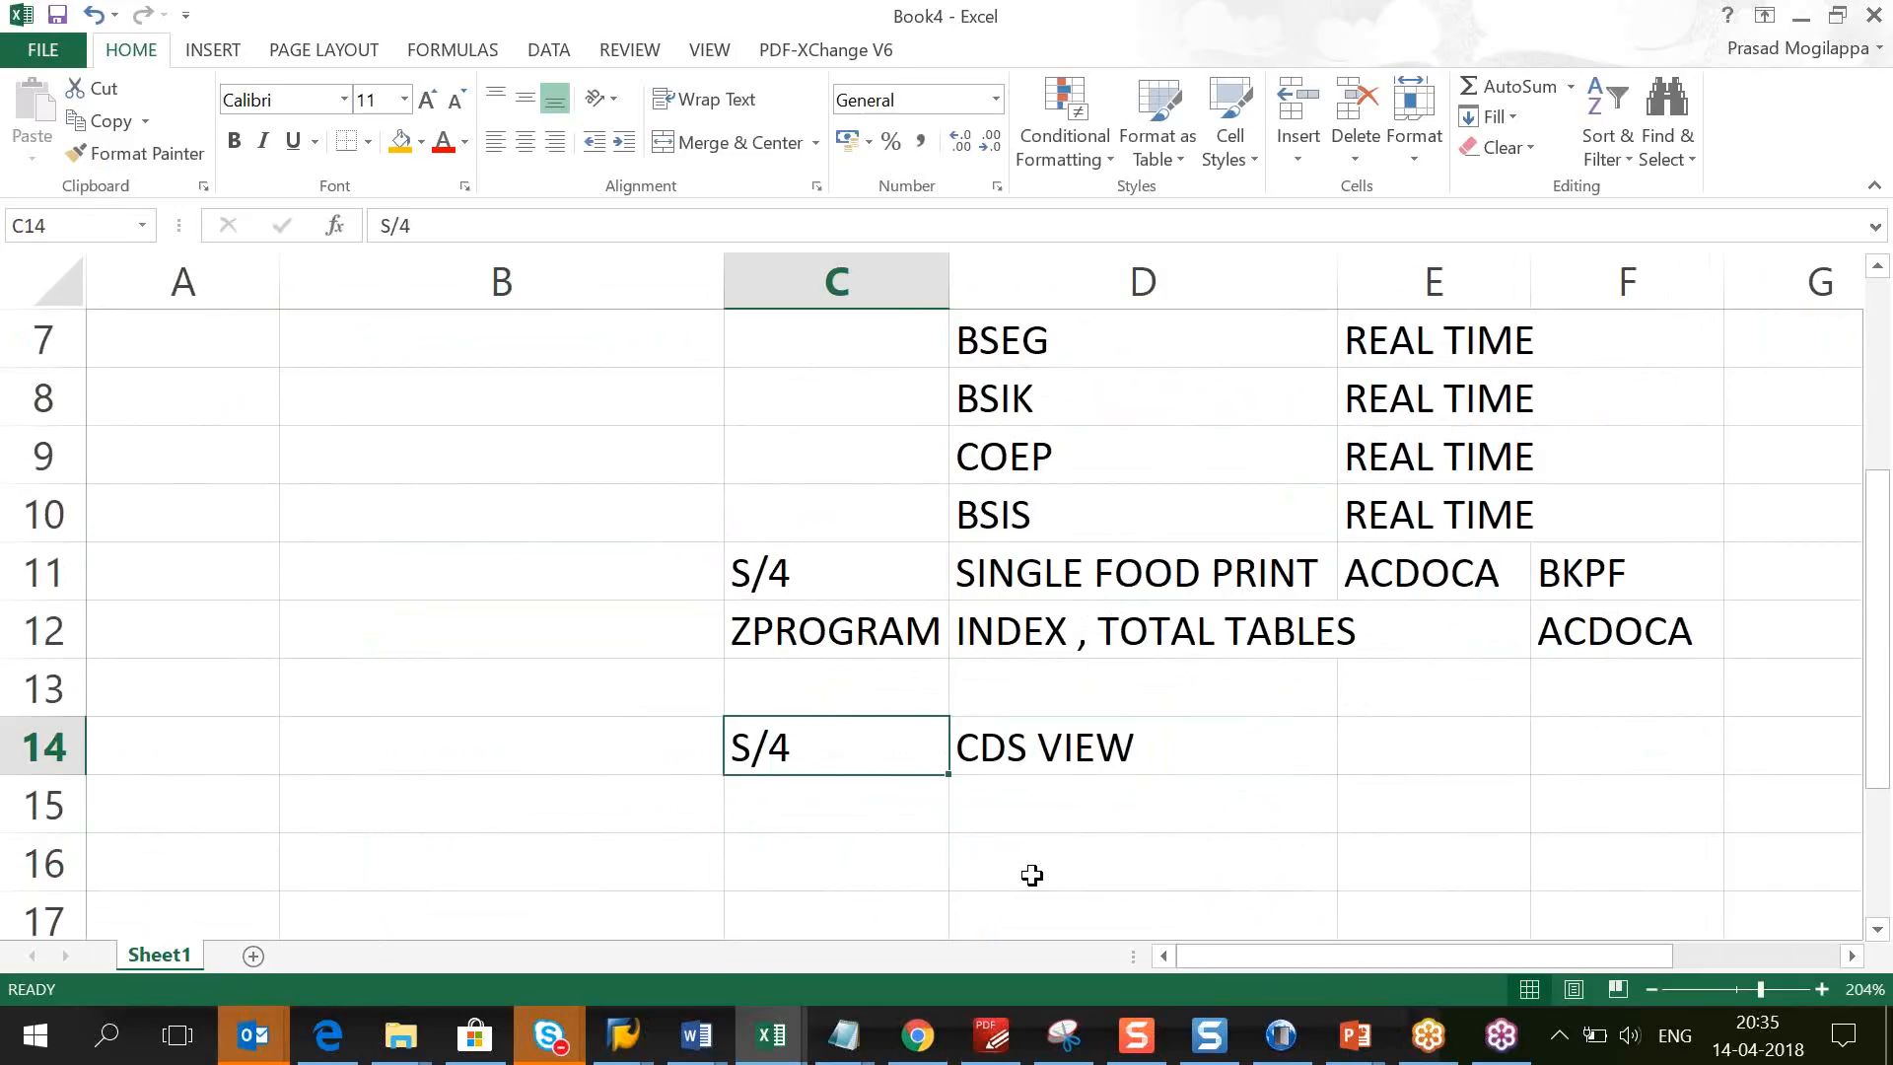
key(Right)
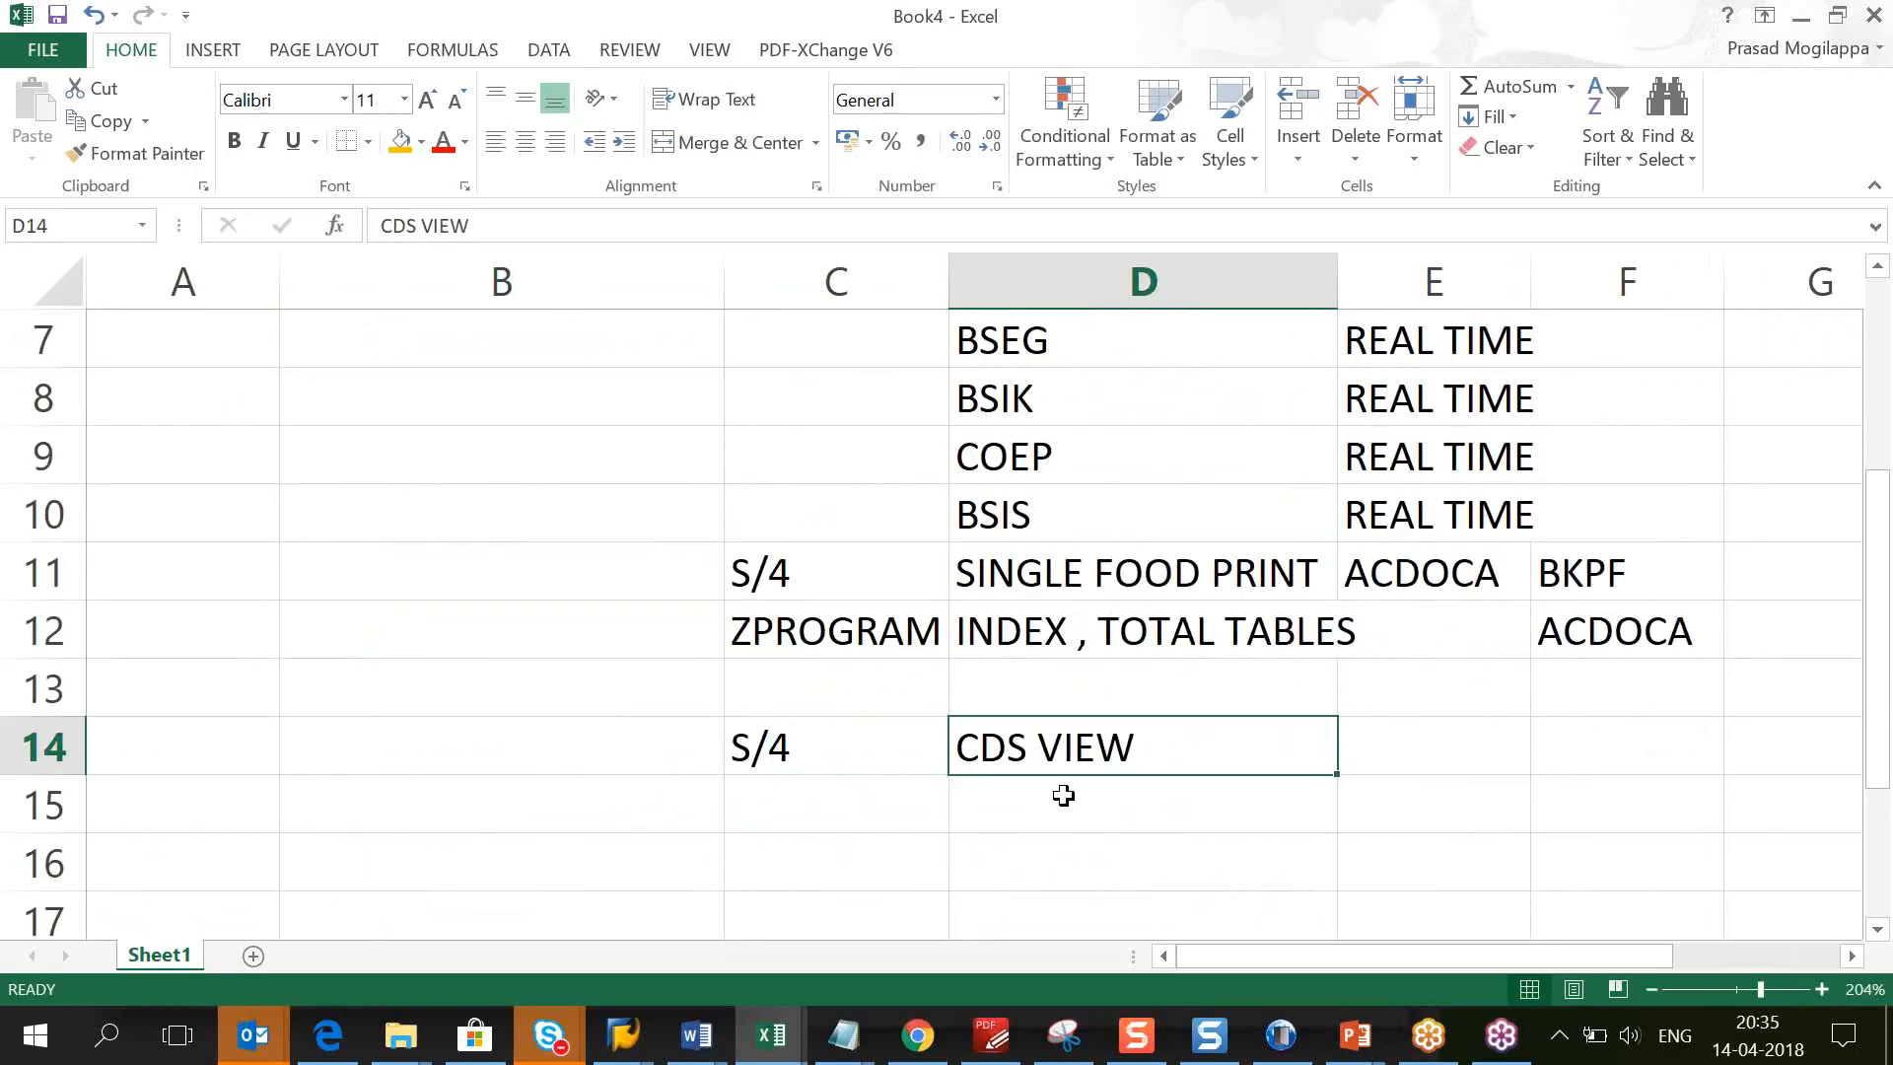
click(1063, 796)
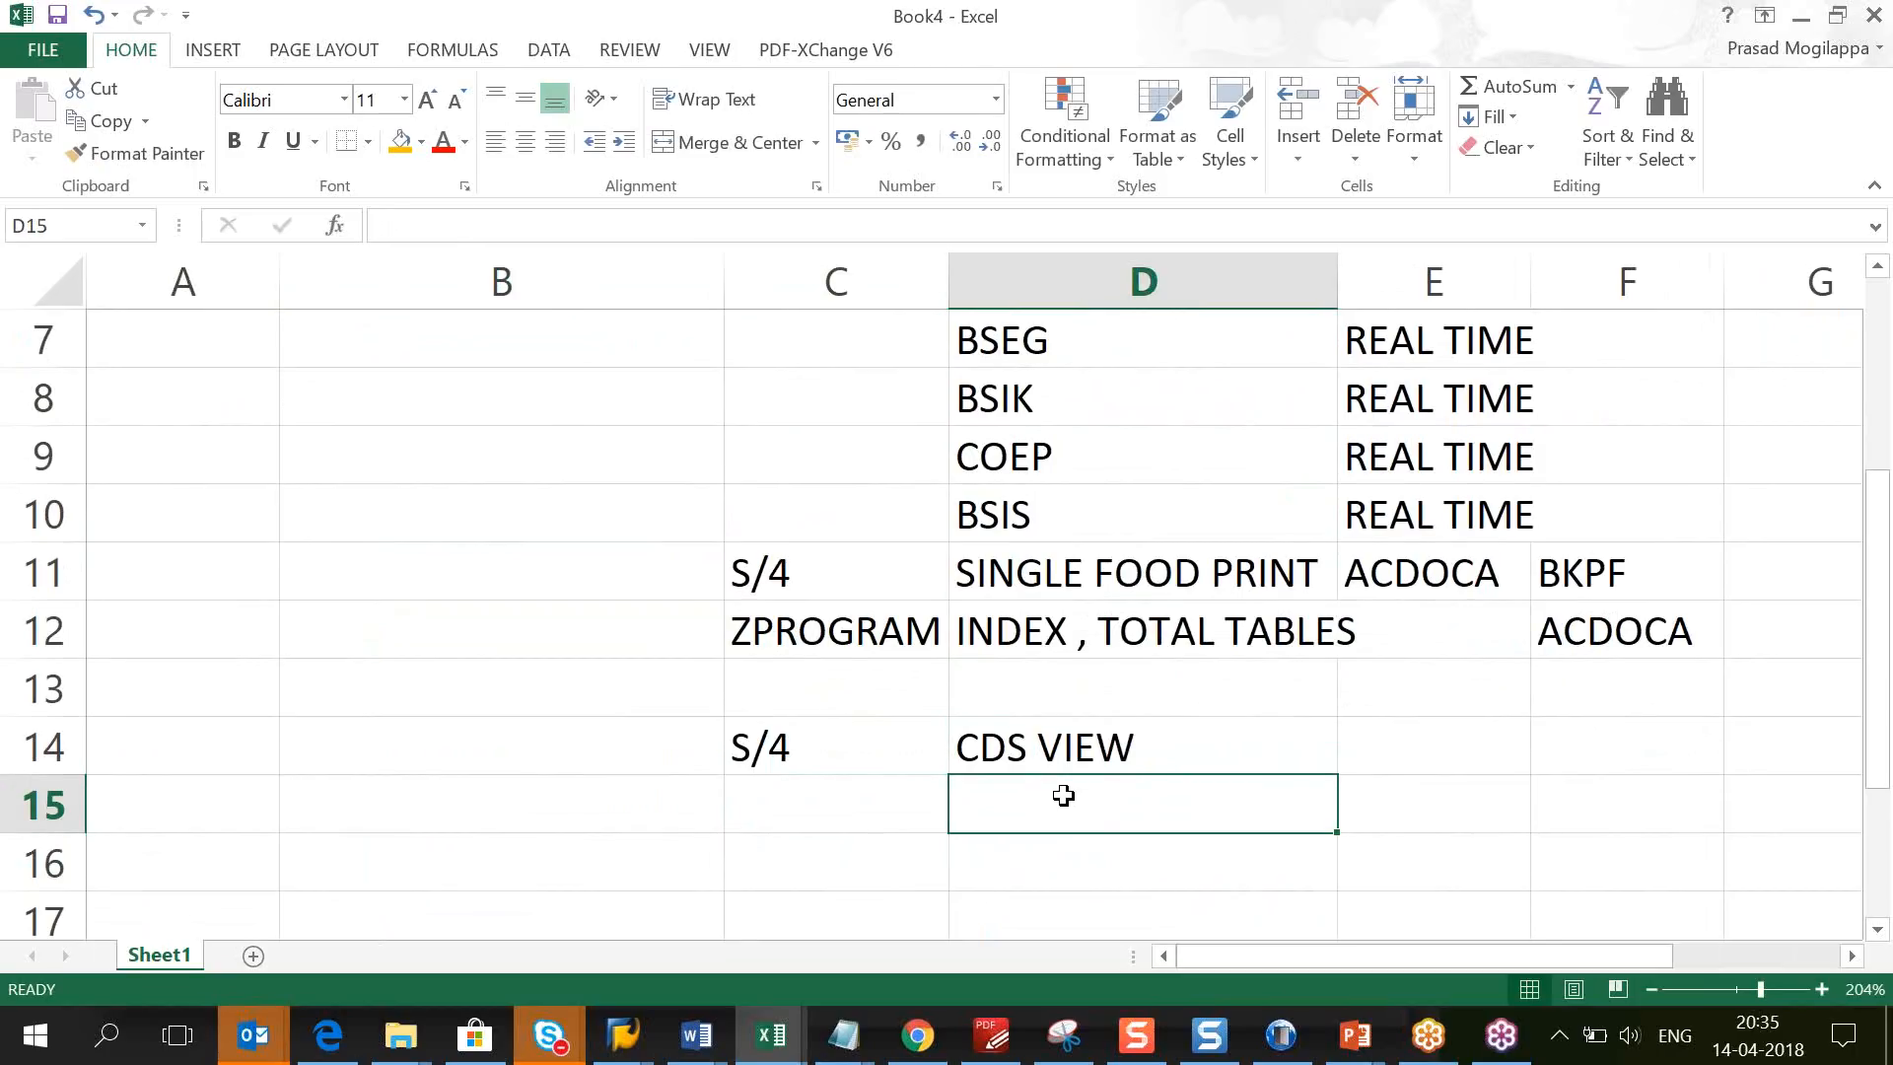
Step: Switch to SAP and leave the ACDOCA table display for the ABAP Dictionary with transaction code /NSE11
key(alt+Tab)
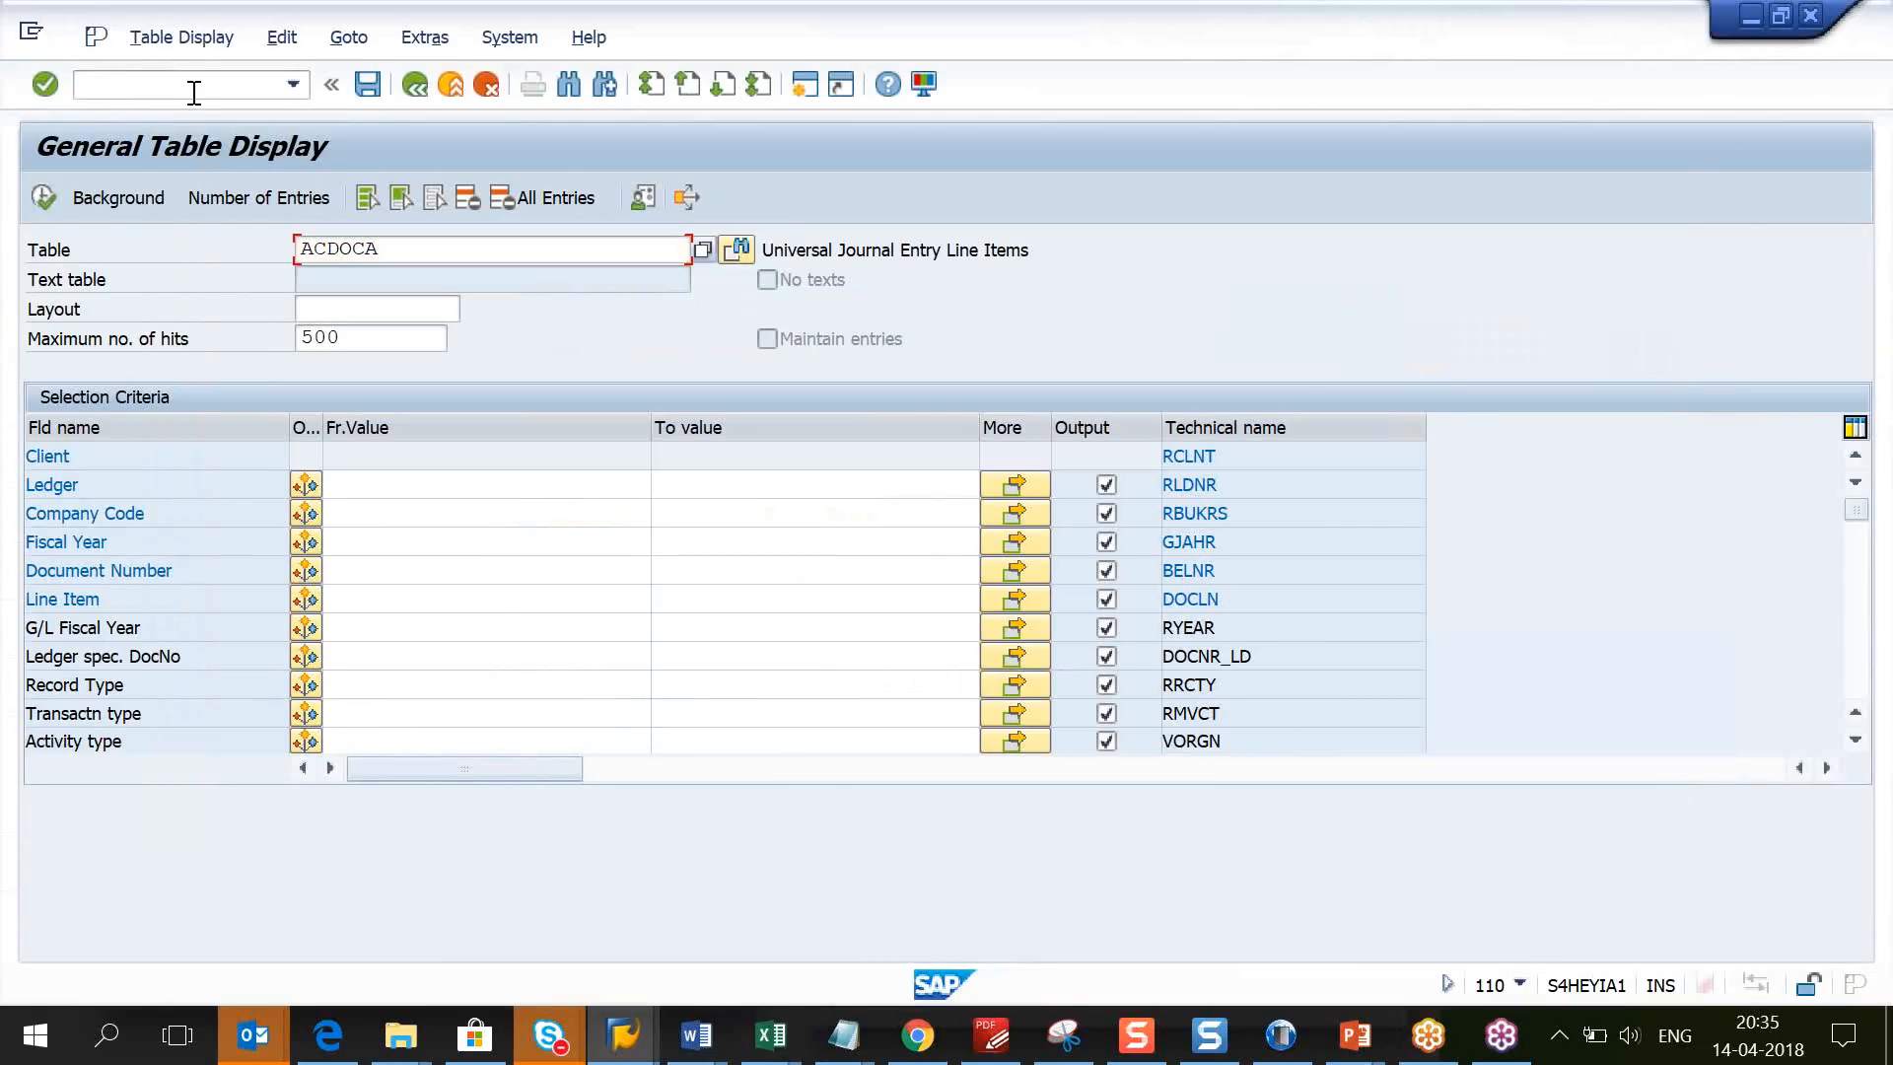
click(194, 93)
text(/NSE11)
key(Return)
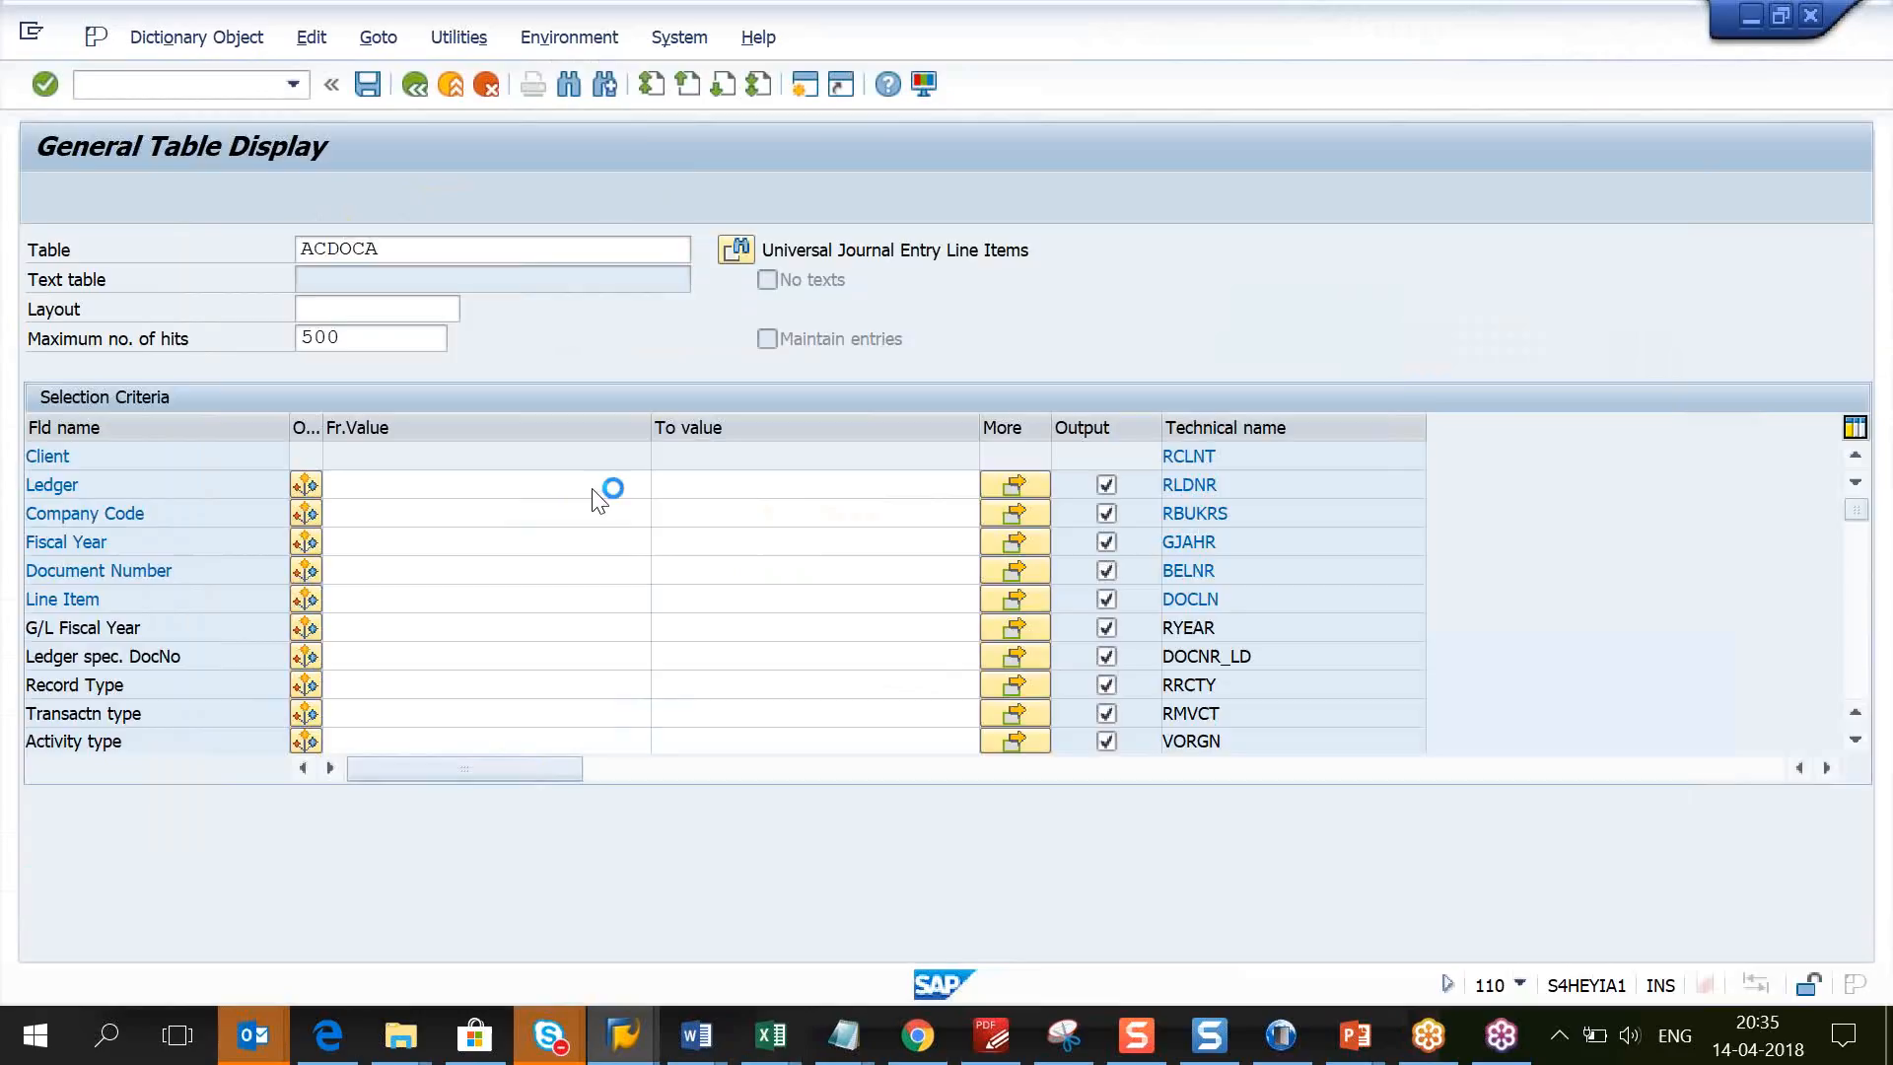
Step: Open the ABAP Dictionary's initial screen and display BSIS as the database table
key(Return)
double_click(447, 309)
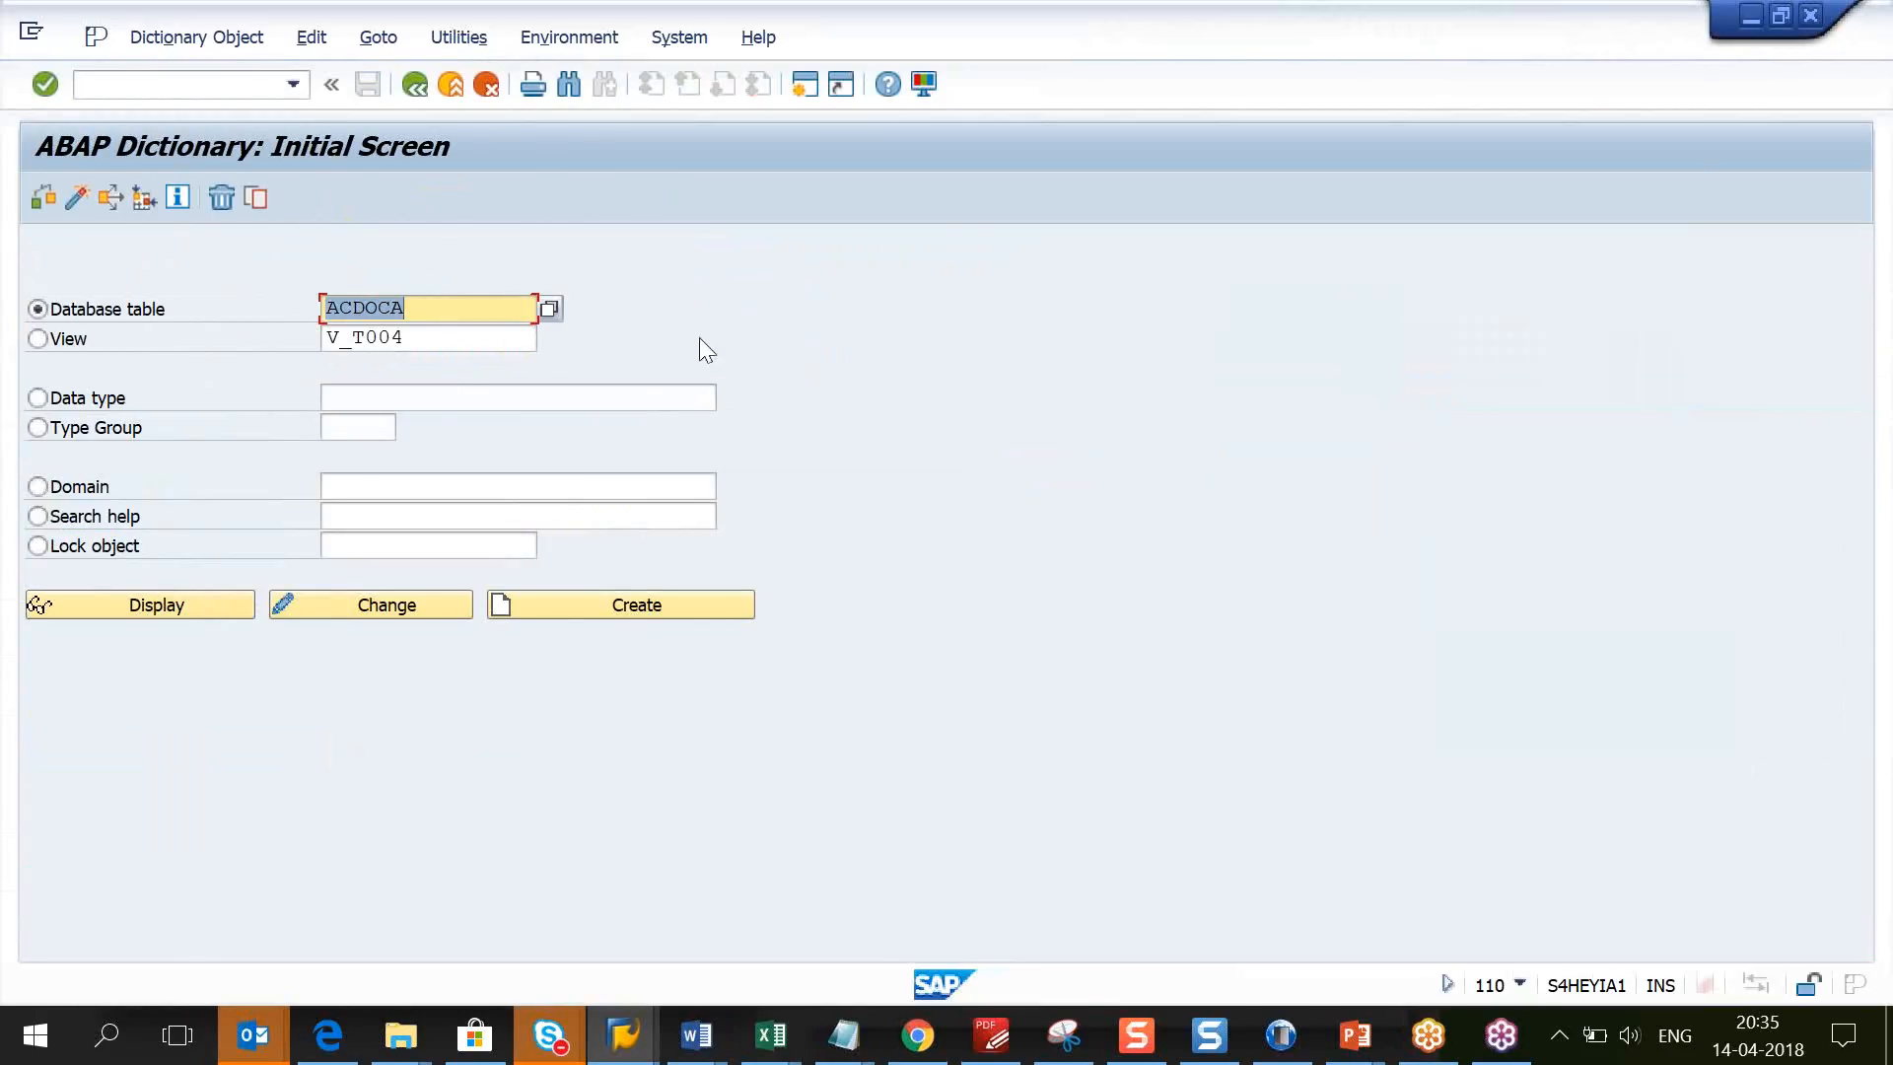
text(BSIS)
key(Return)
click(211, 609)
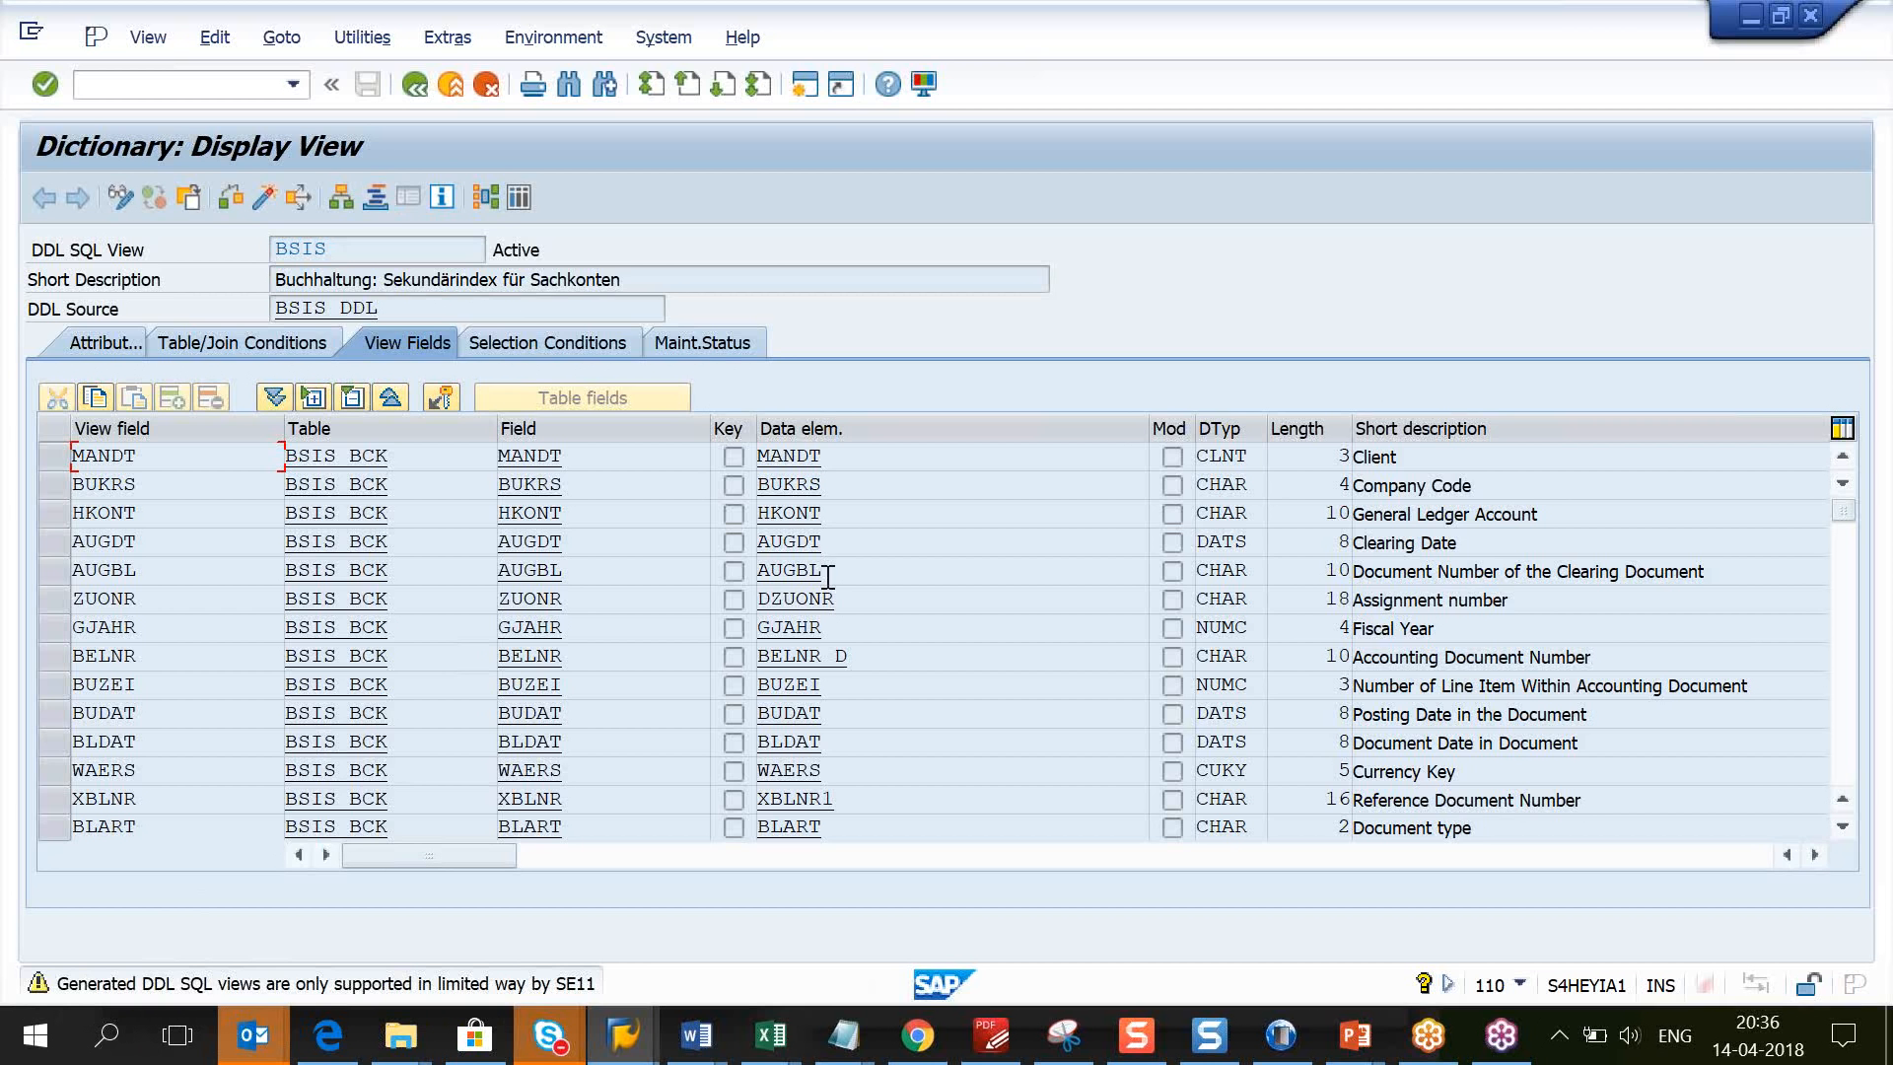
Step: Glance at the Book4 notes in Excel, then return to the BSIS view display in SAP
key(alt+Tab)
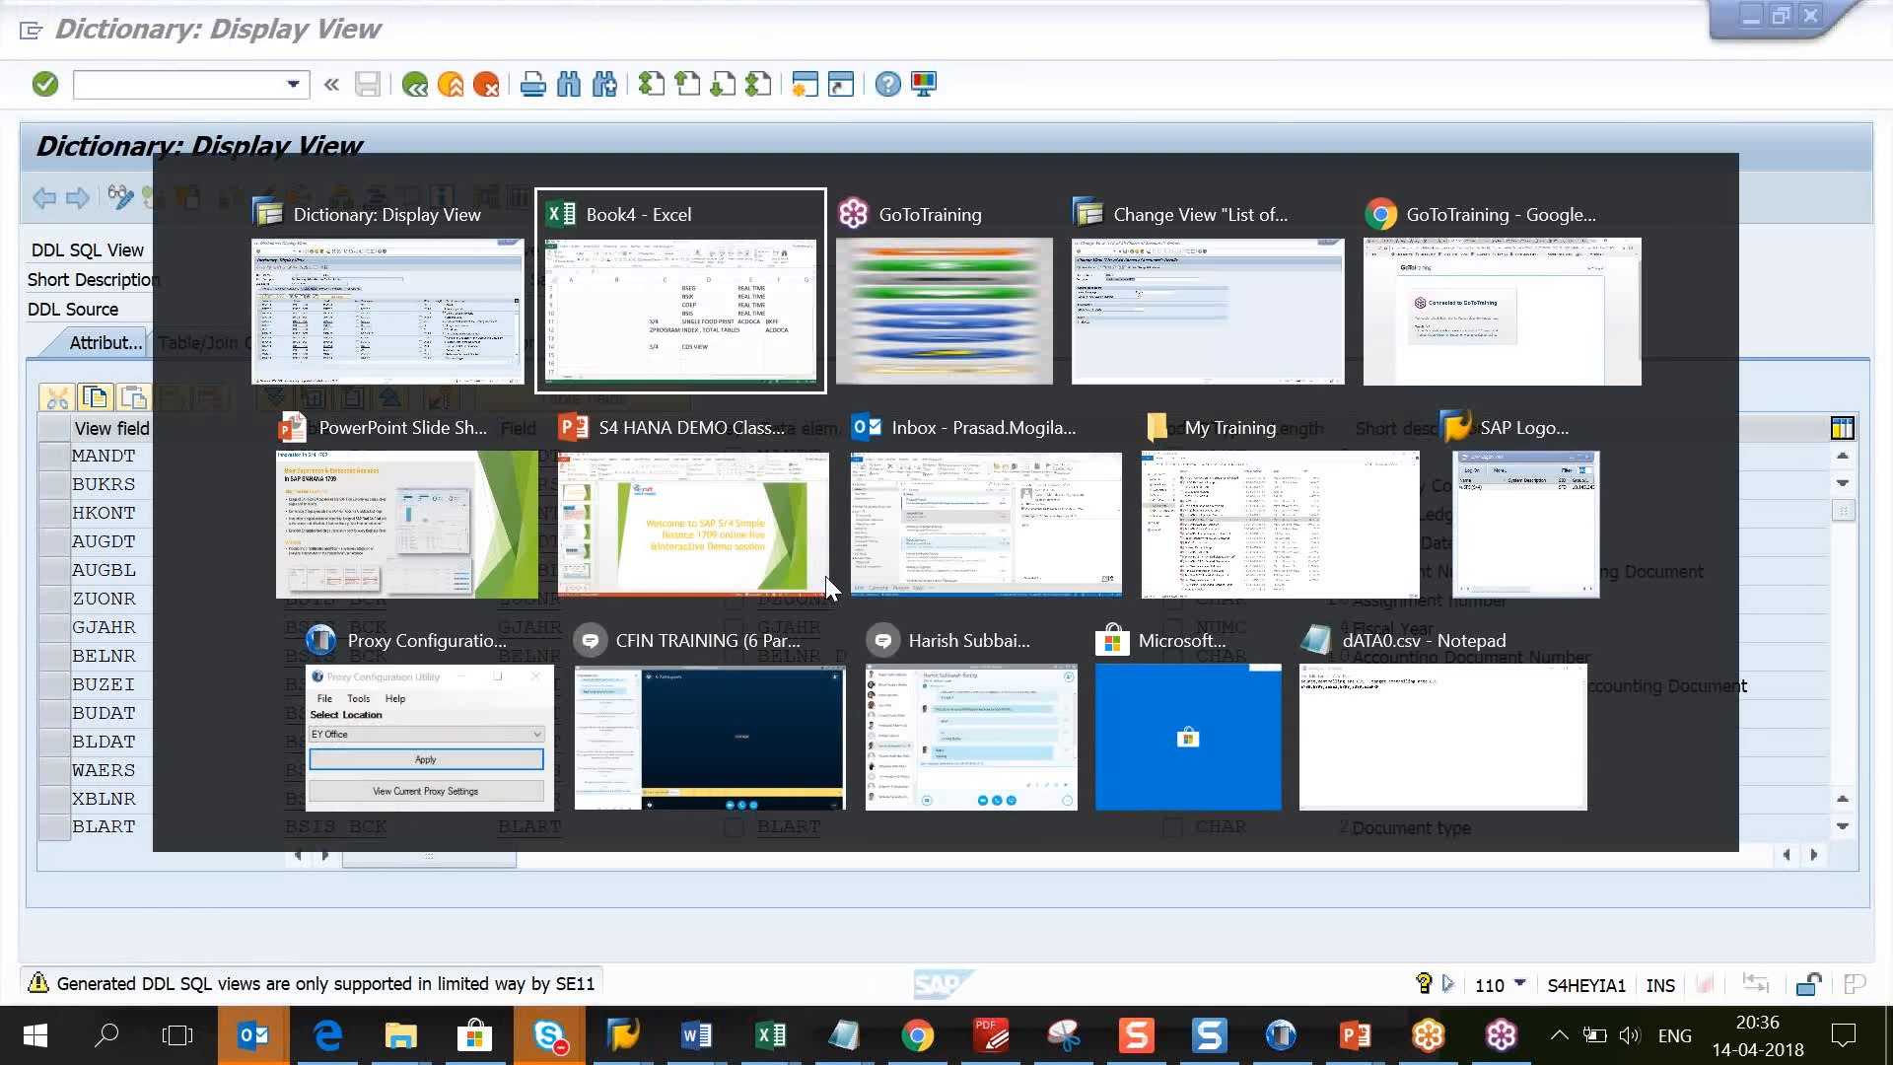
click(1070, 755)
key(alt+Tab)
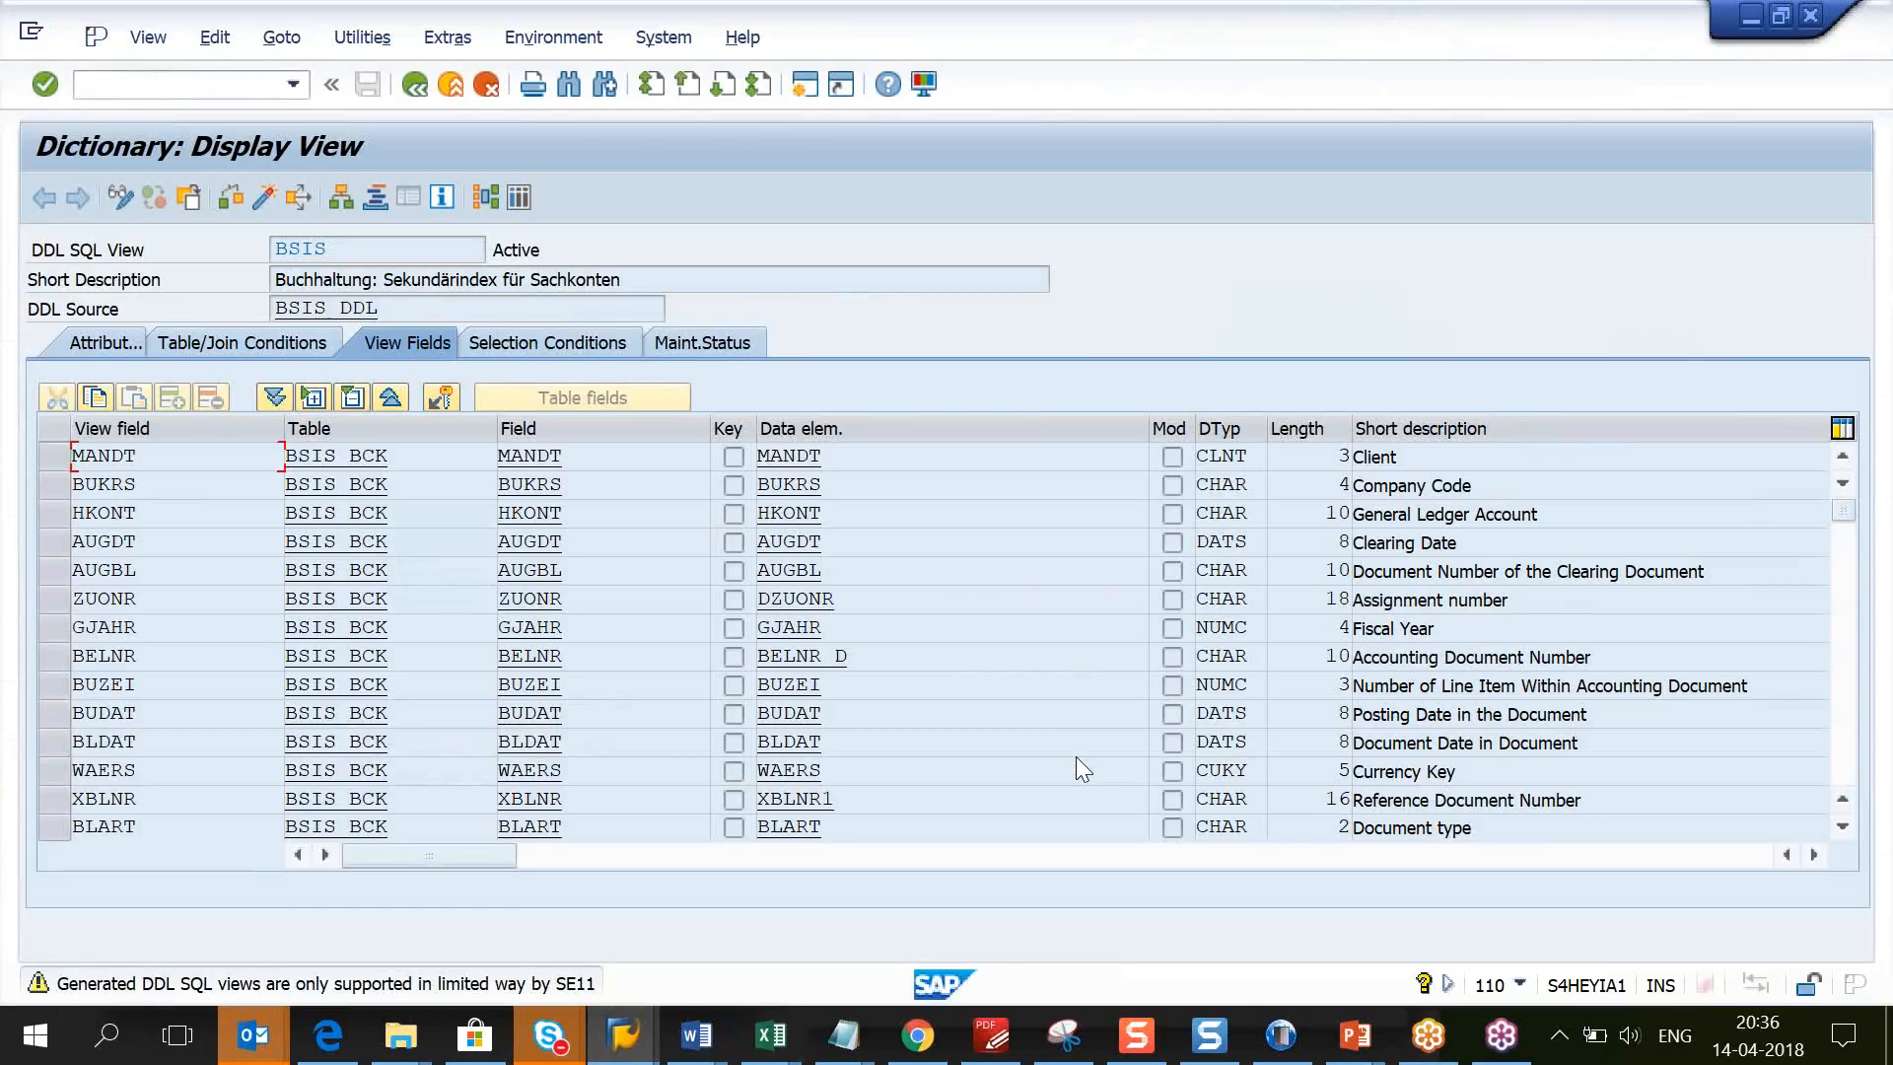
key(Return)
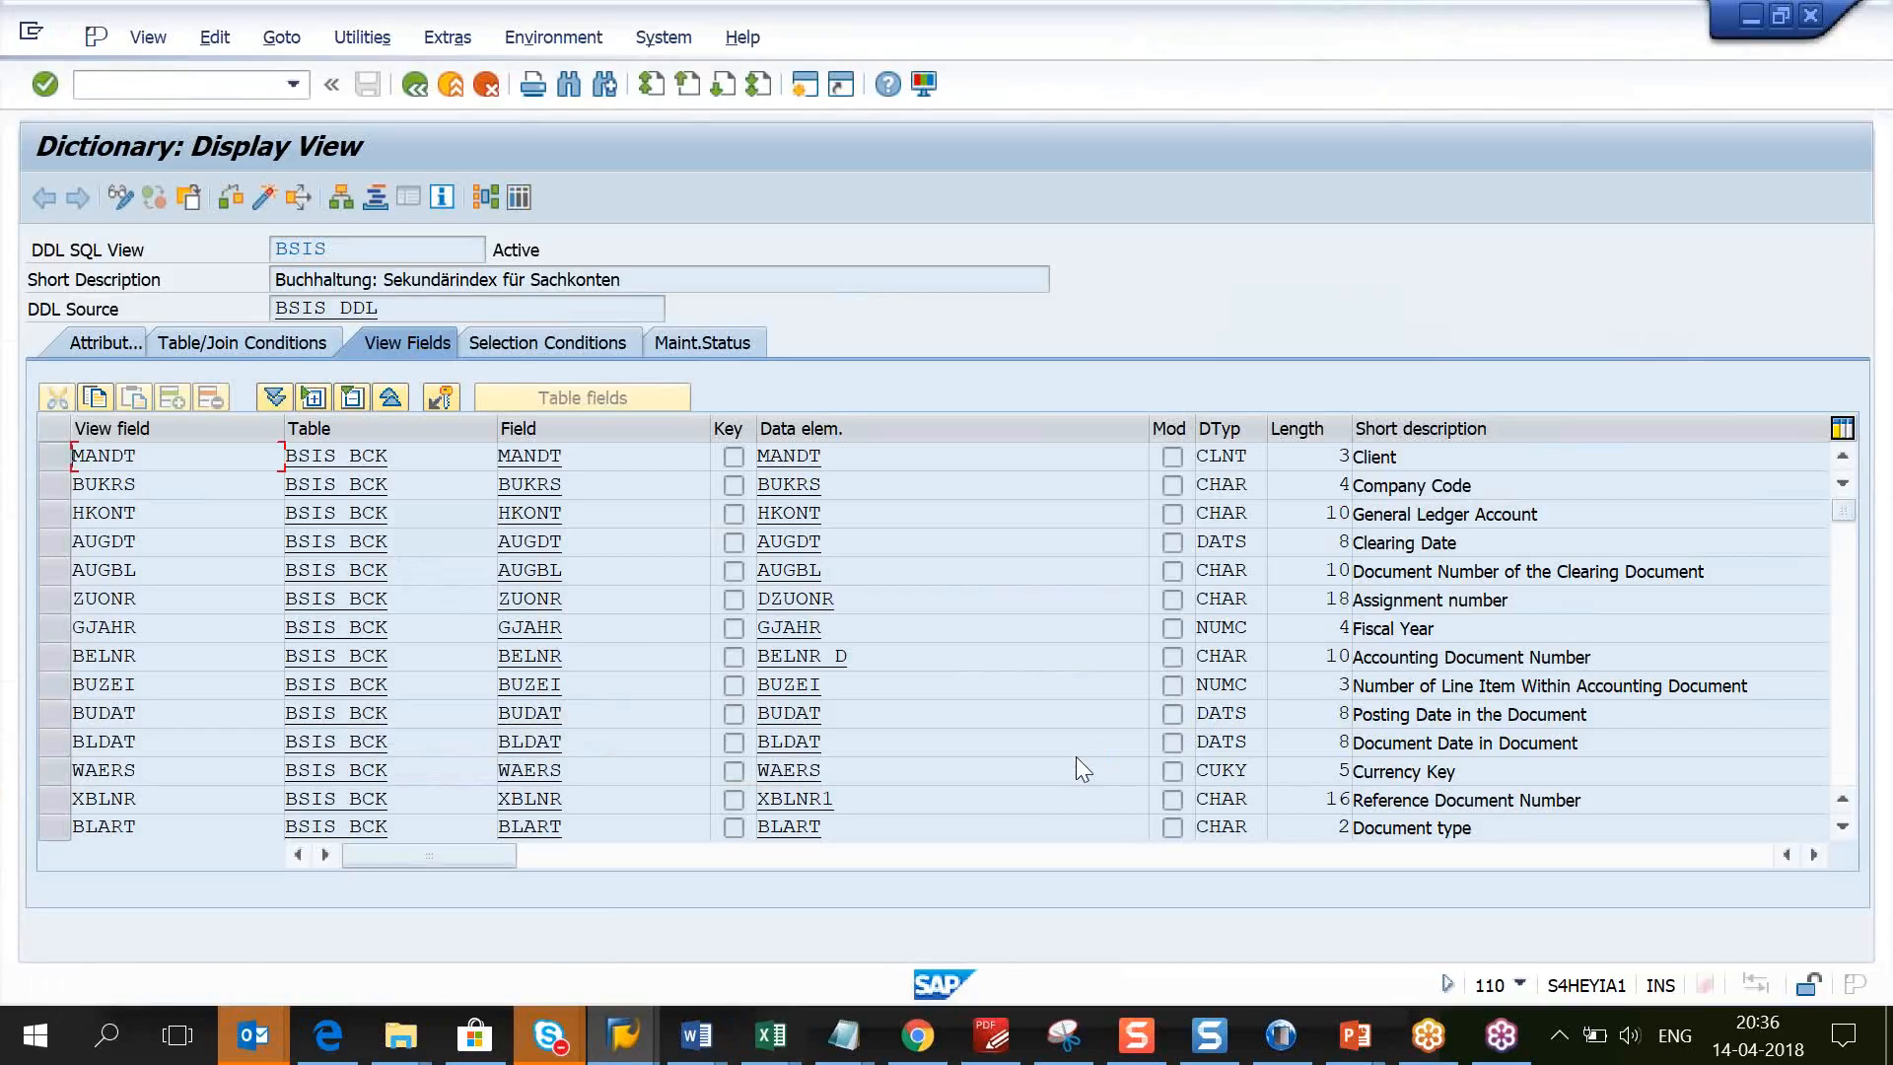
Step: Examine the DDL SQL view name BSIS in the header and the table column in its view fields
click(362, 252)
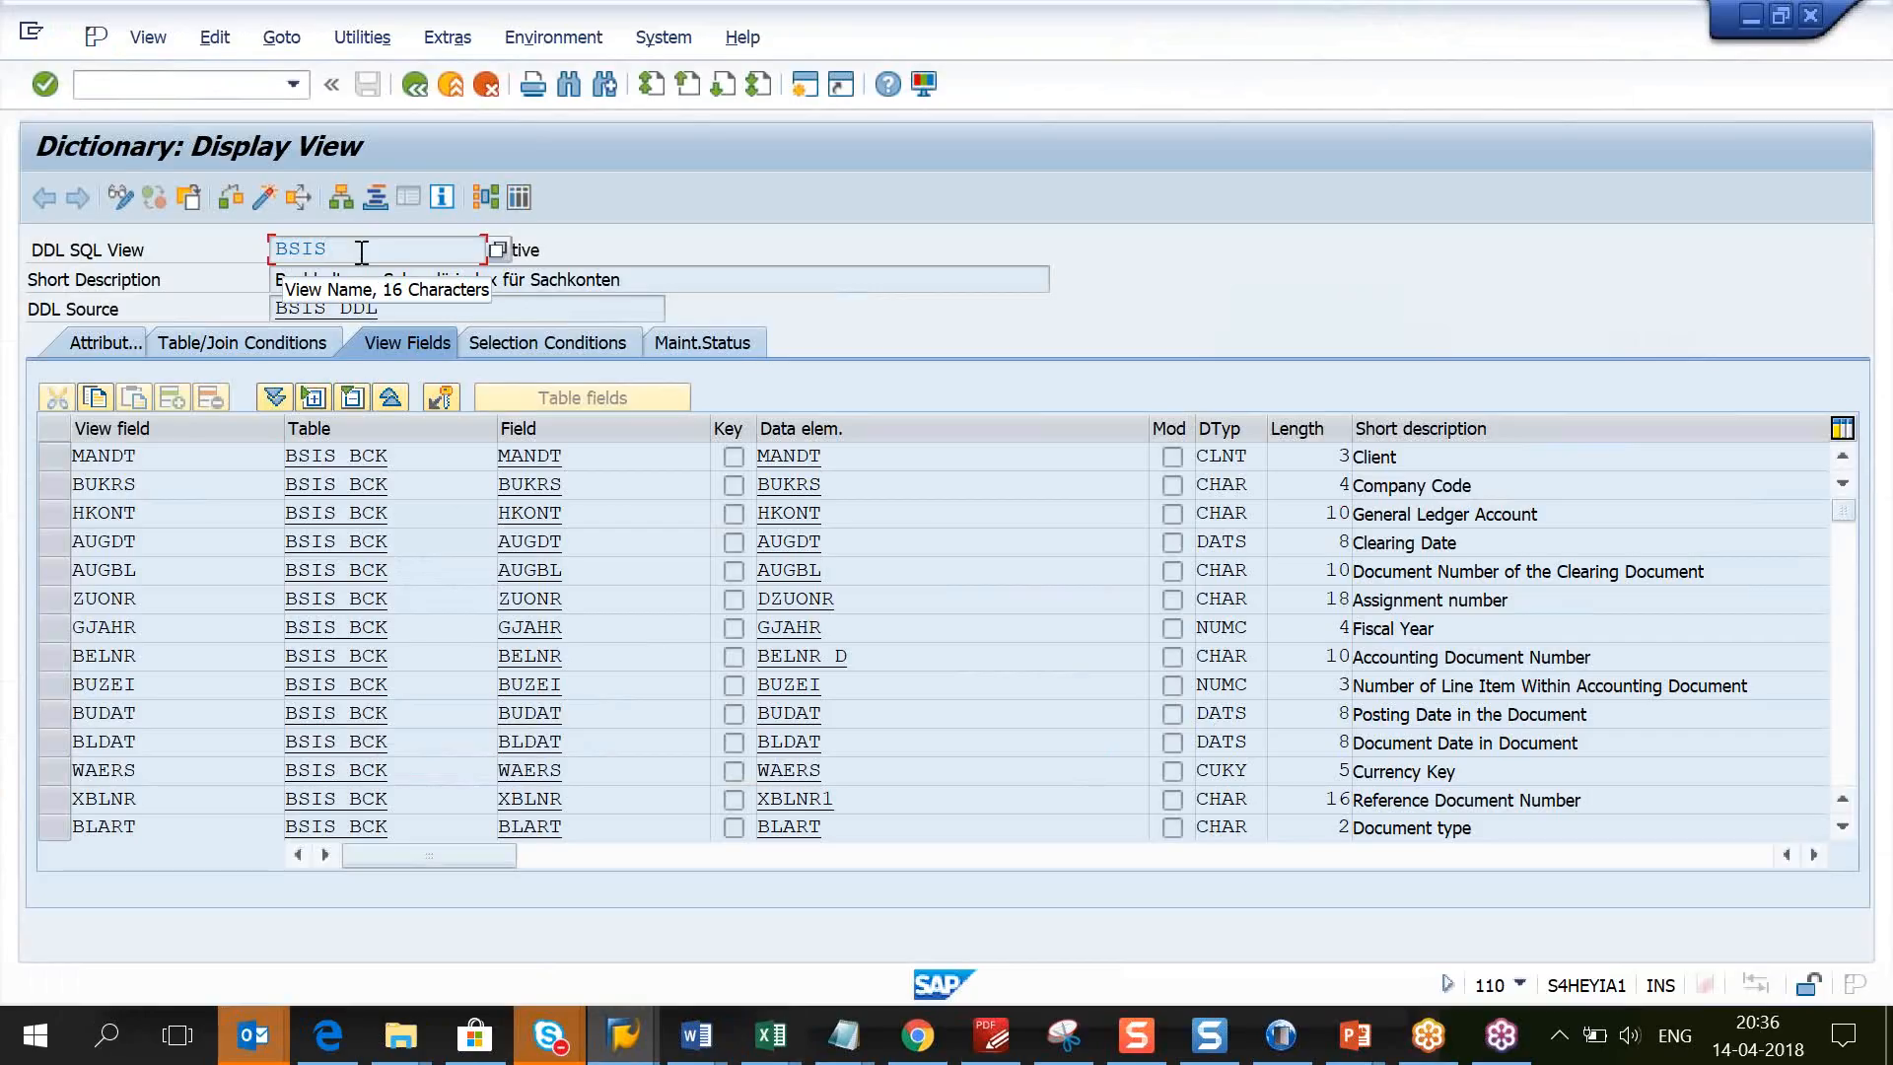
double_click(359, 251)
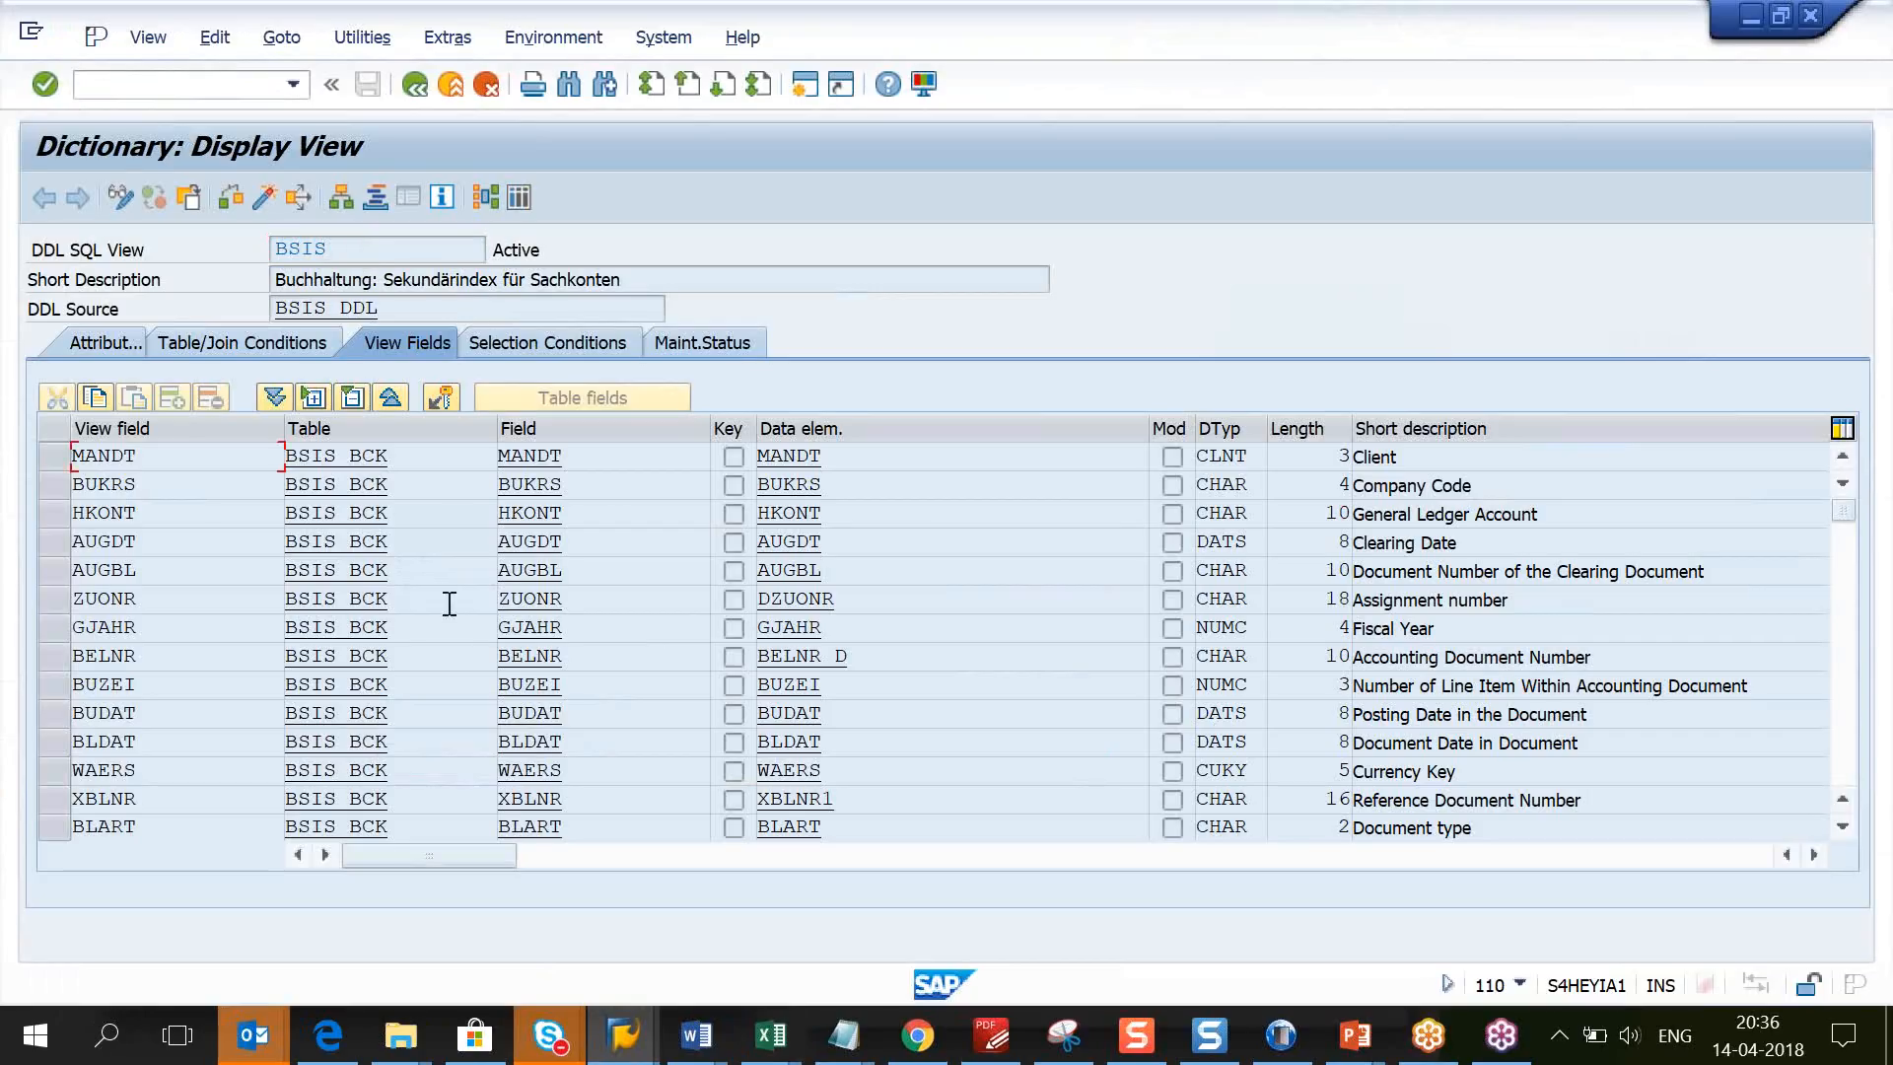
double_click(418, 613)
click(345, 258)
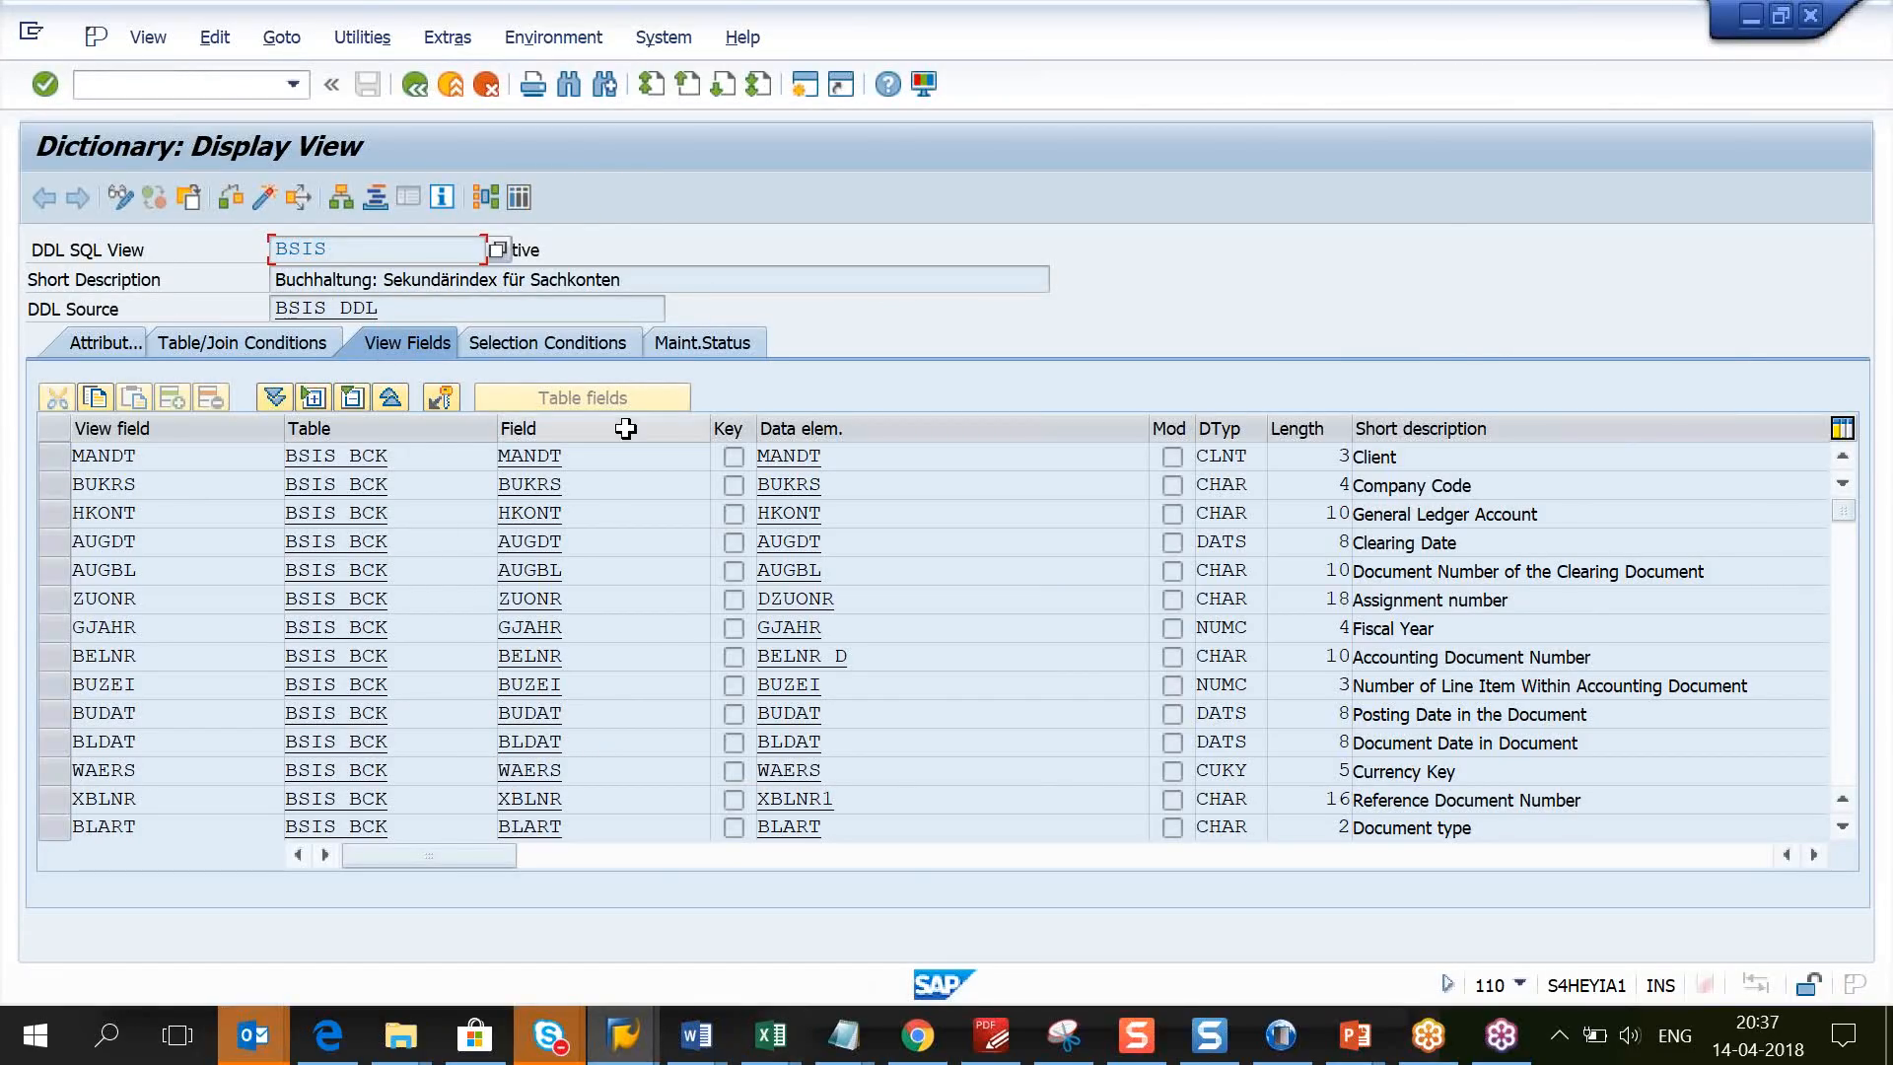
Step: Return to the ABAP Dictionary's initial screen and display the database table ACDOCA
double_click(426, 309)
text(ACDOC)
click(456, 341)
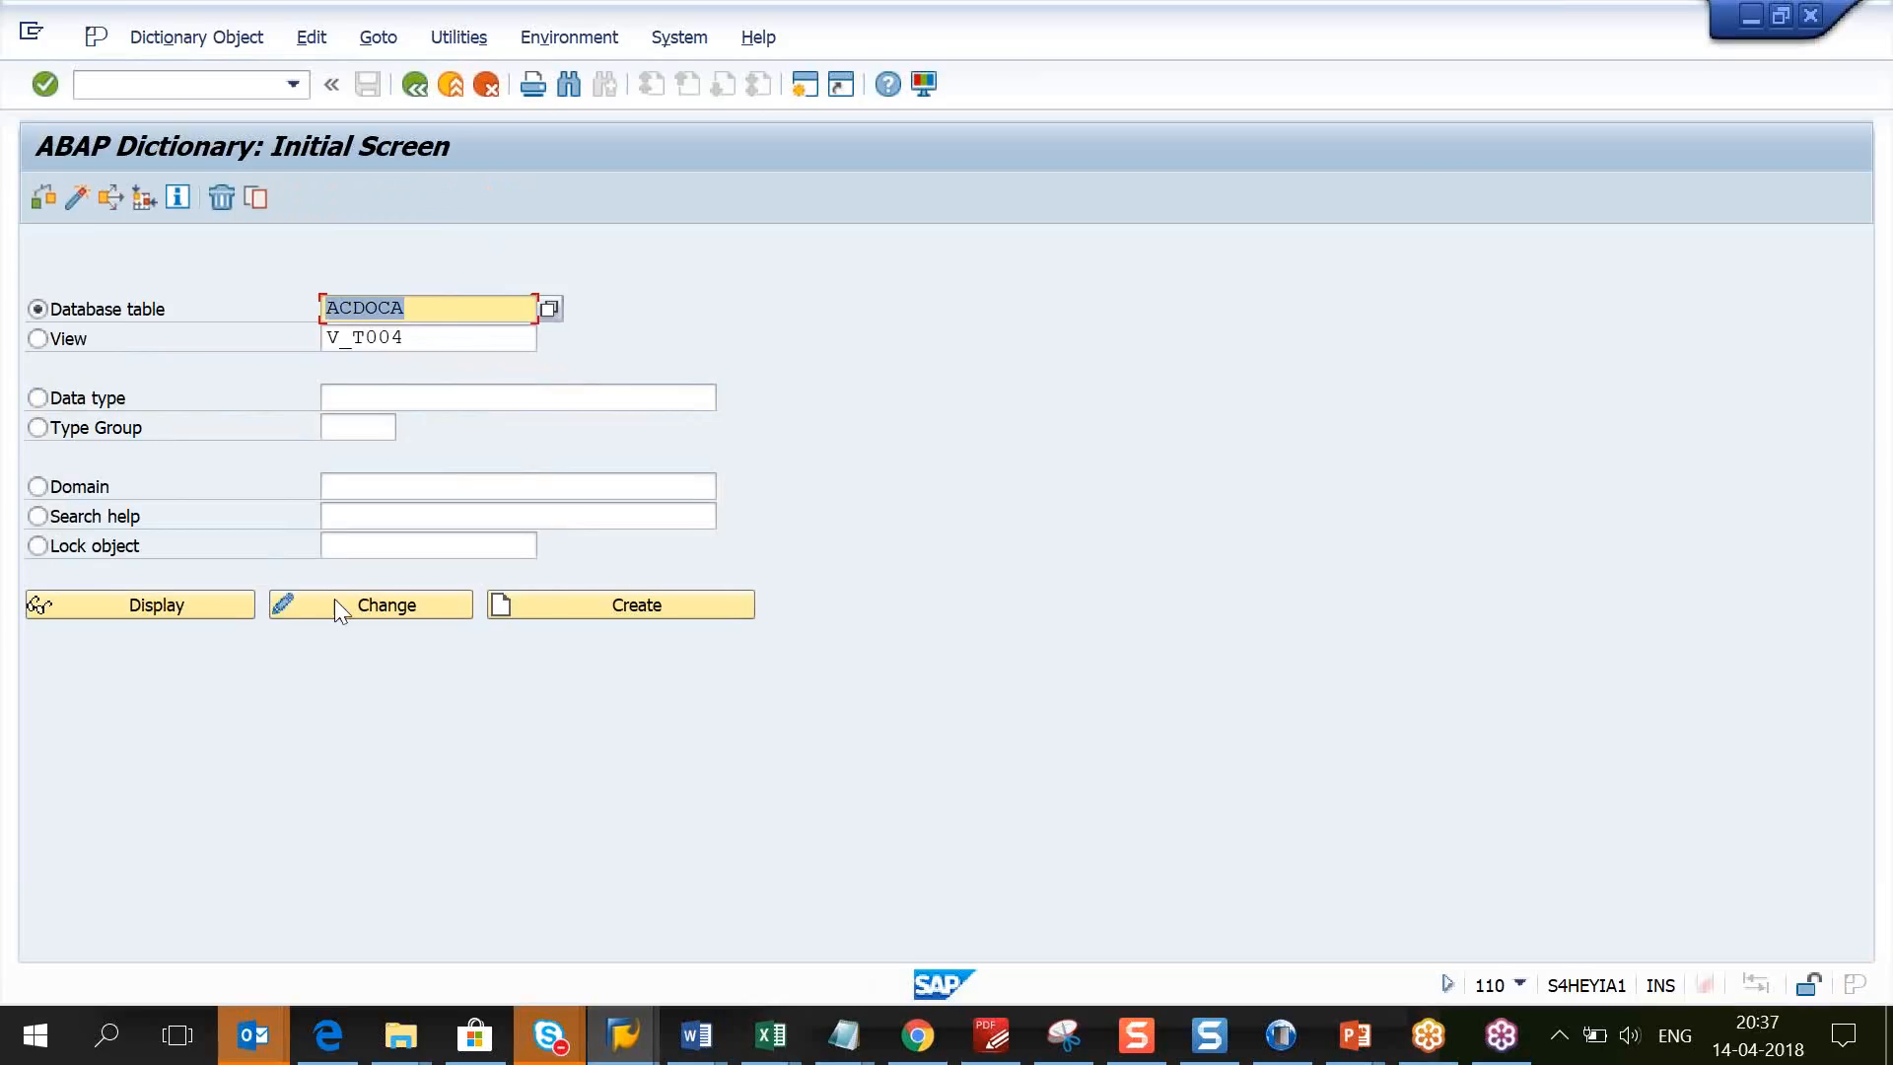
click(211, 607)
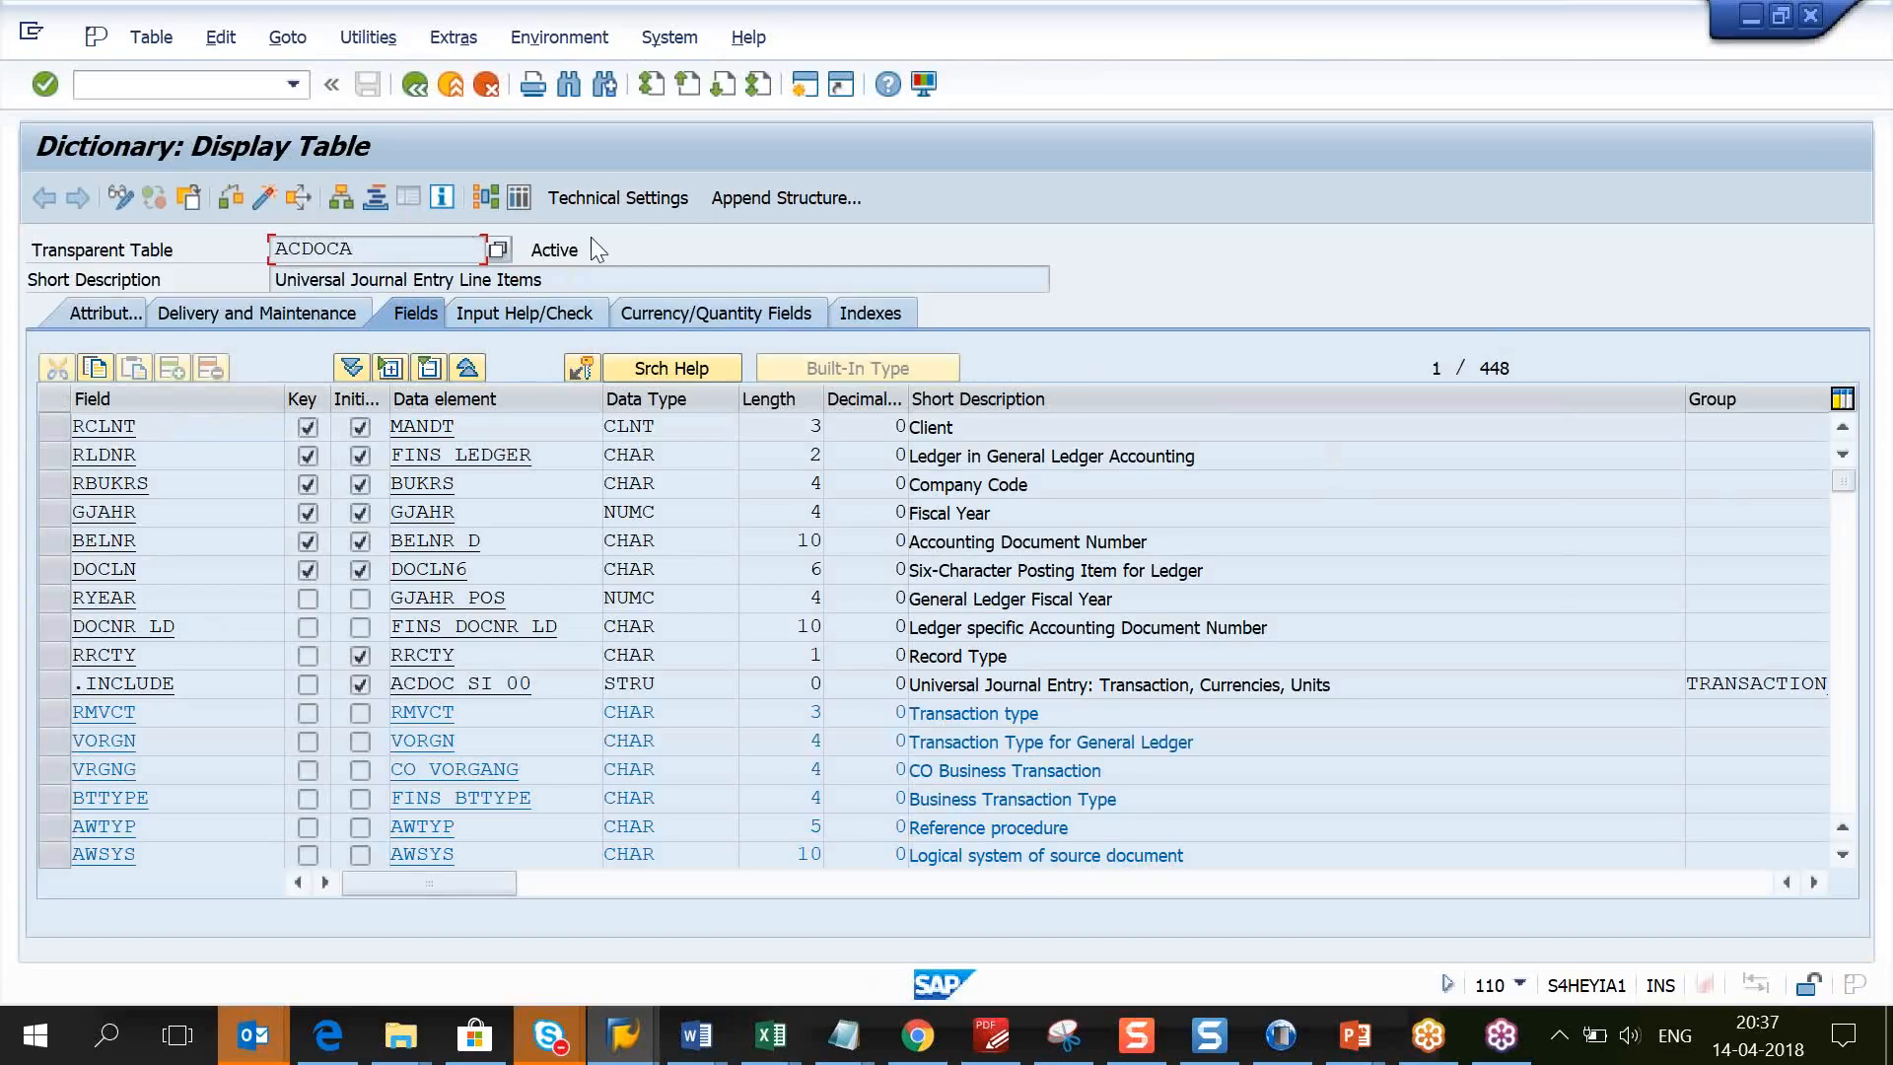
Step: Inspect the storage type in ACDOCA's database-specific technical settings, then exit to SAP Easy Access
click(640, 201)
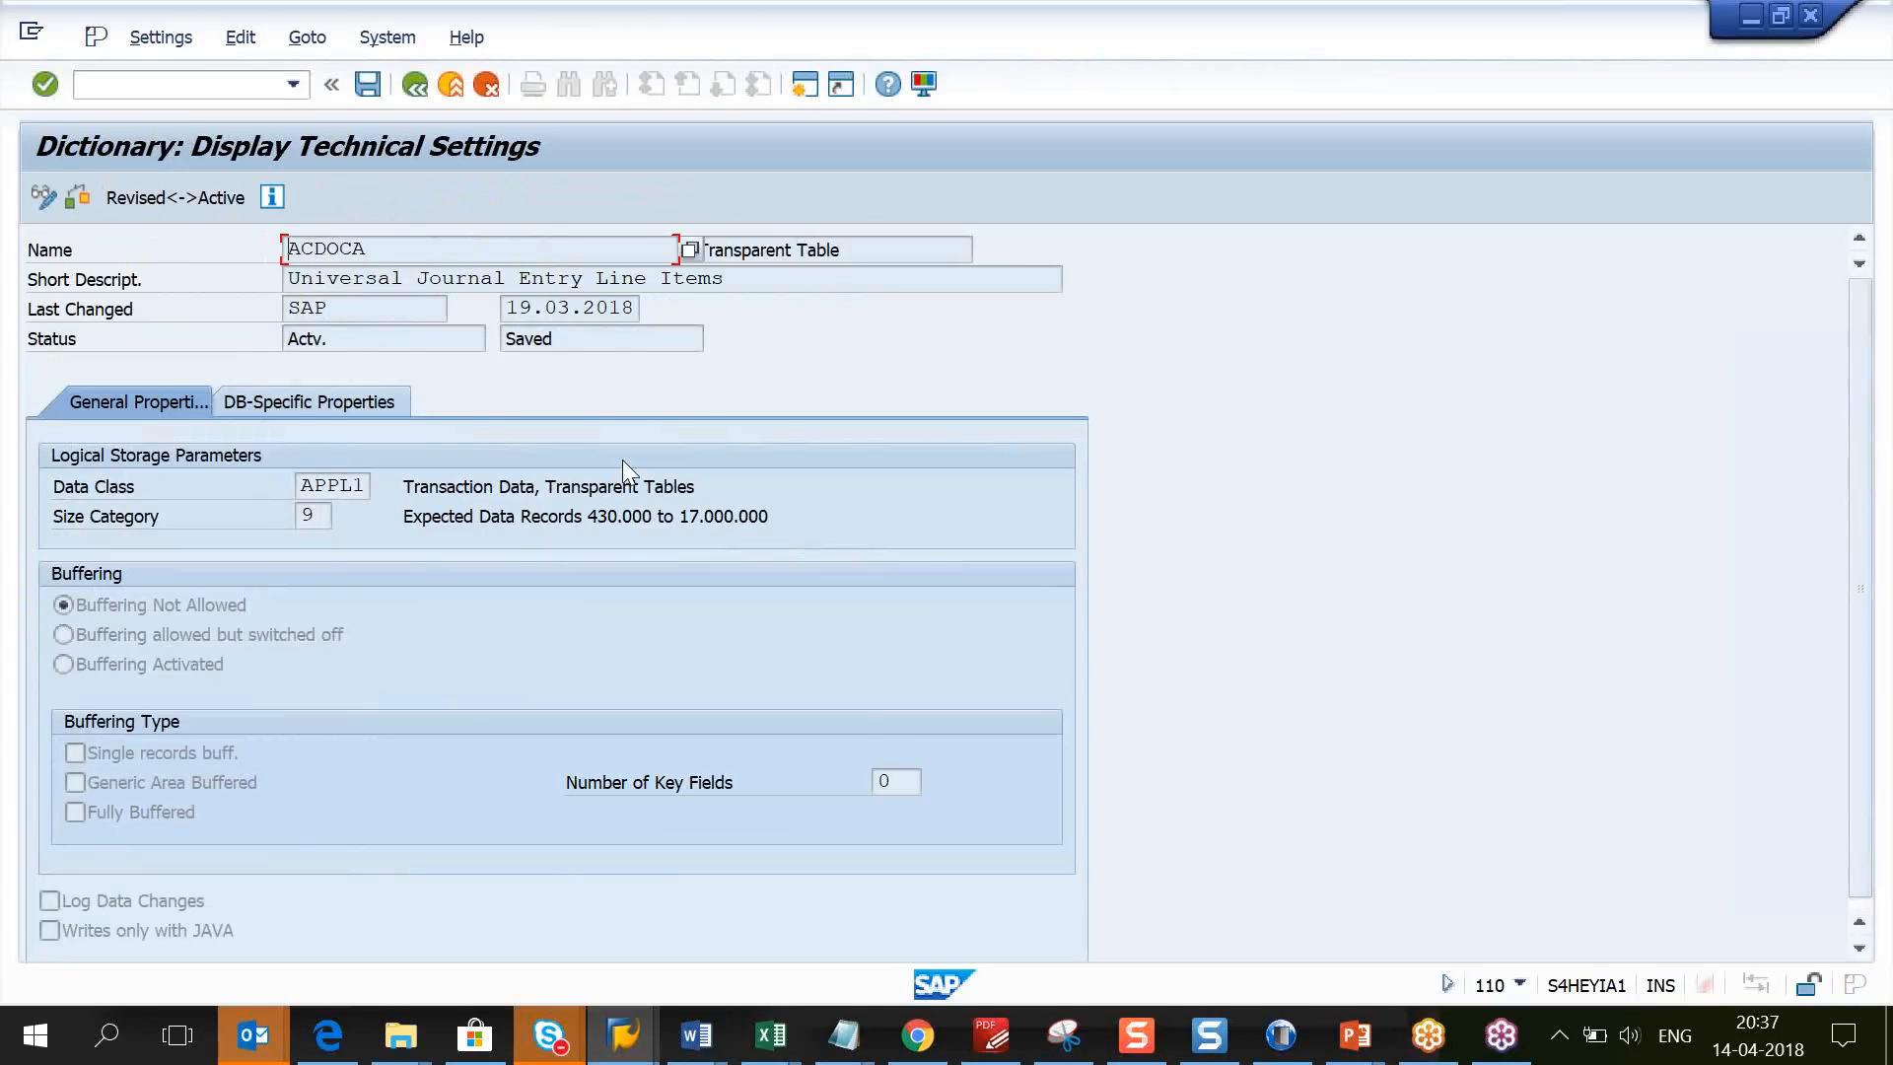
click(299, 404)
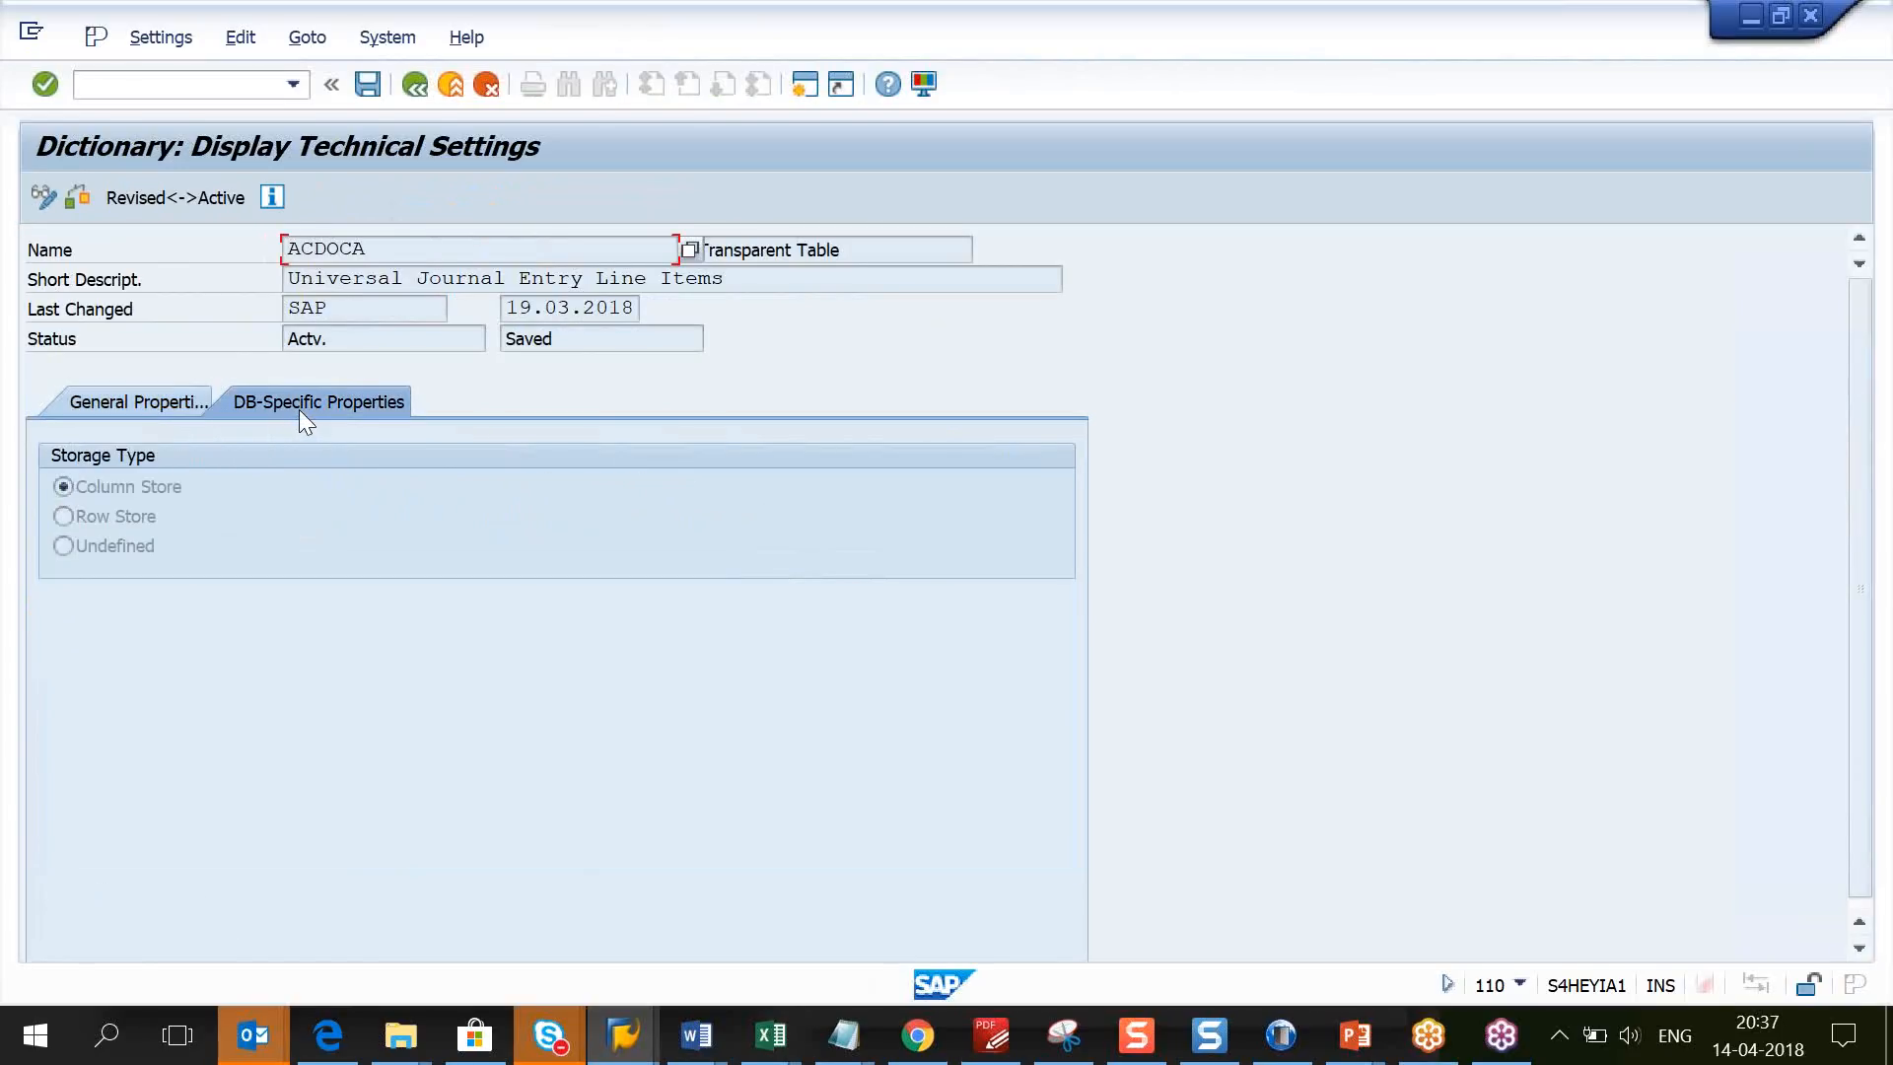
click(118, 487)
click(340, 307)
click(389, 278)
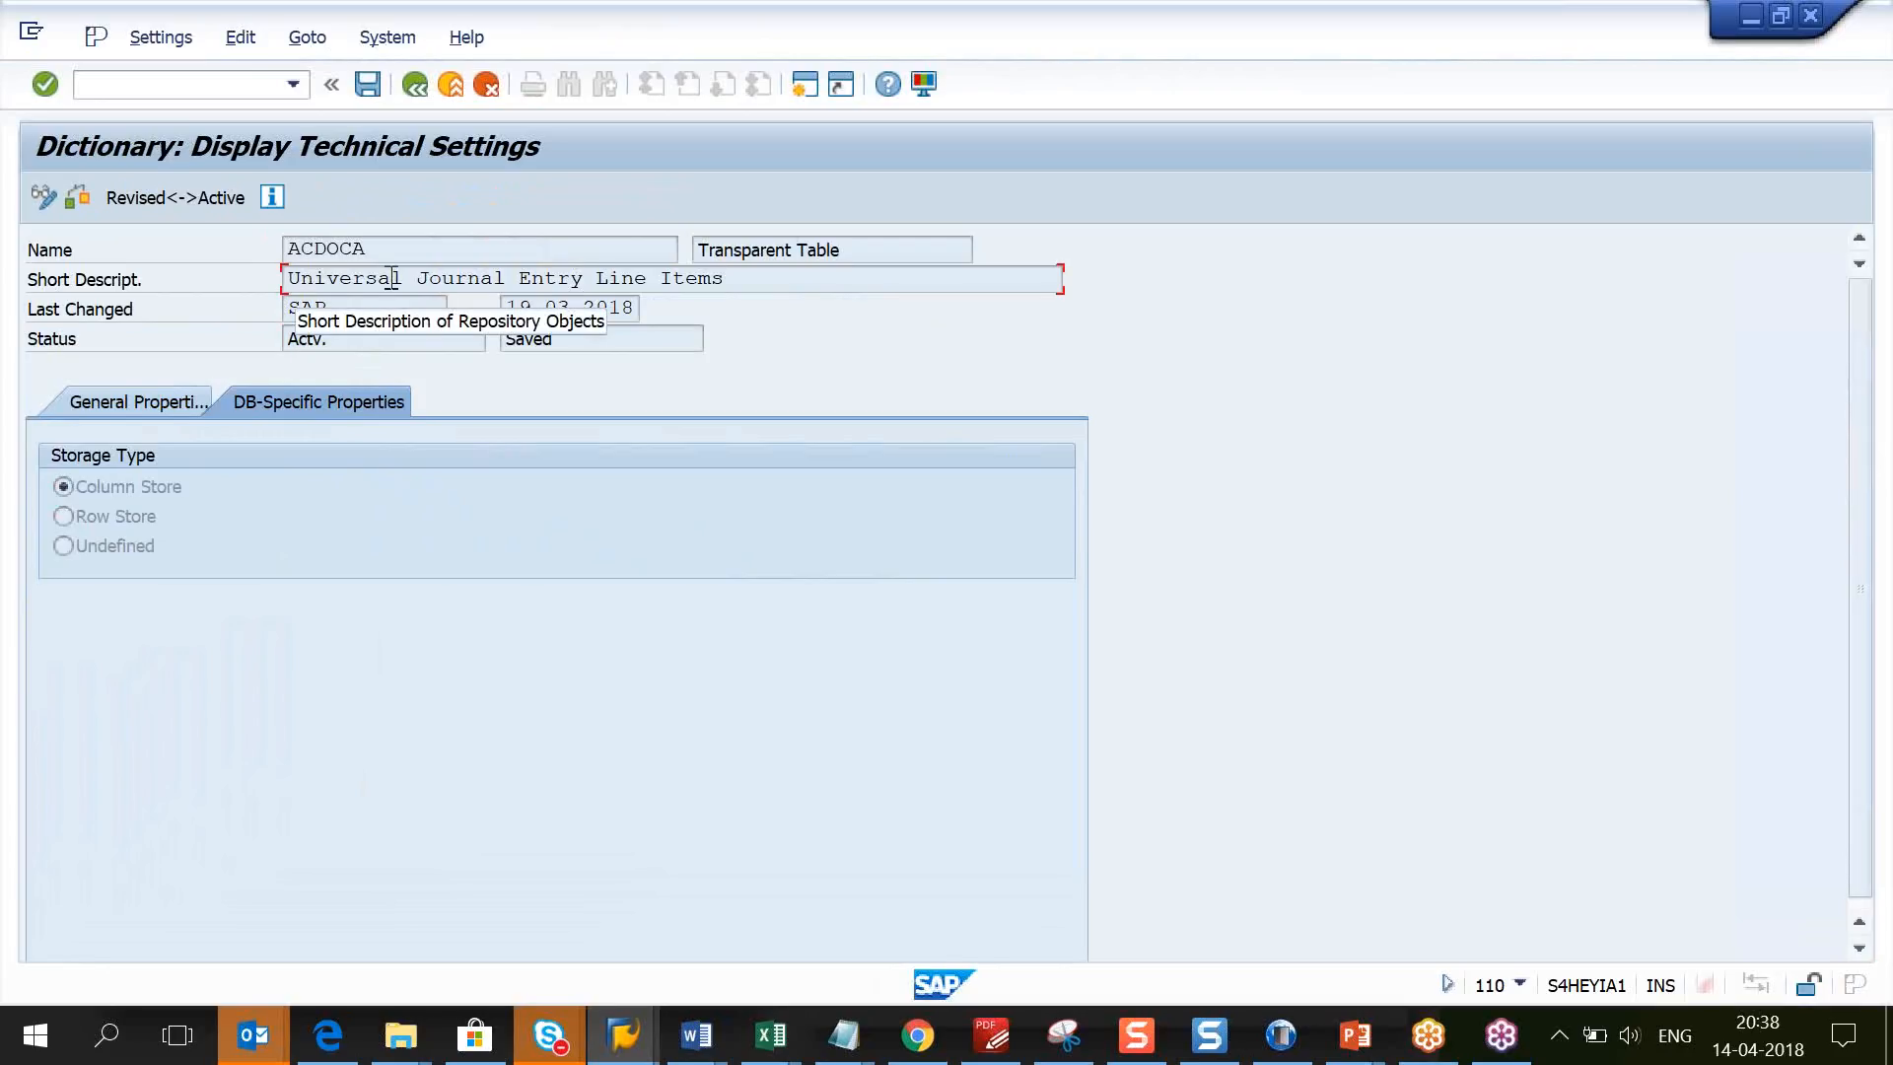
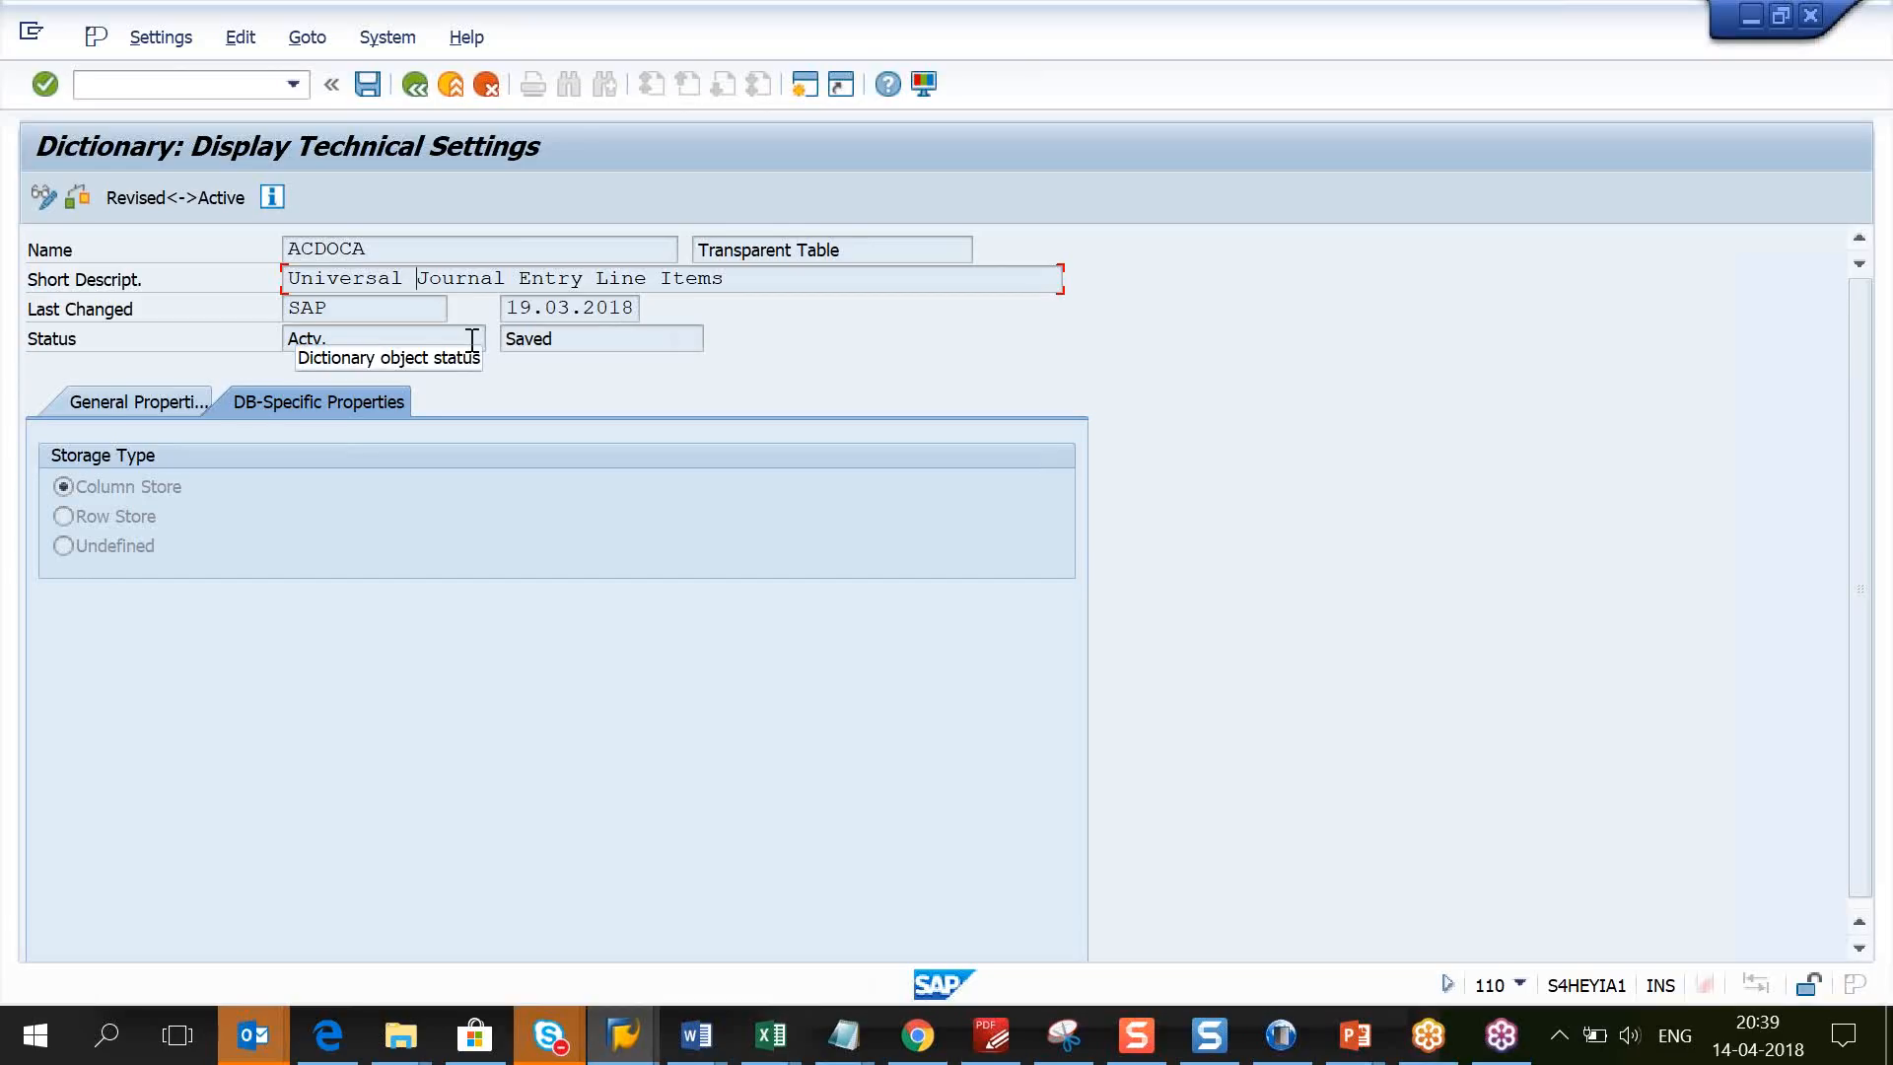
click(388, 256)
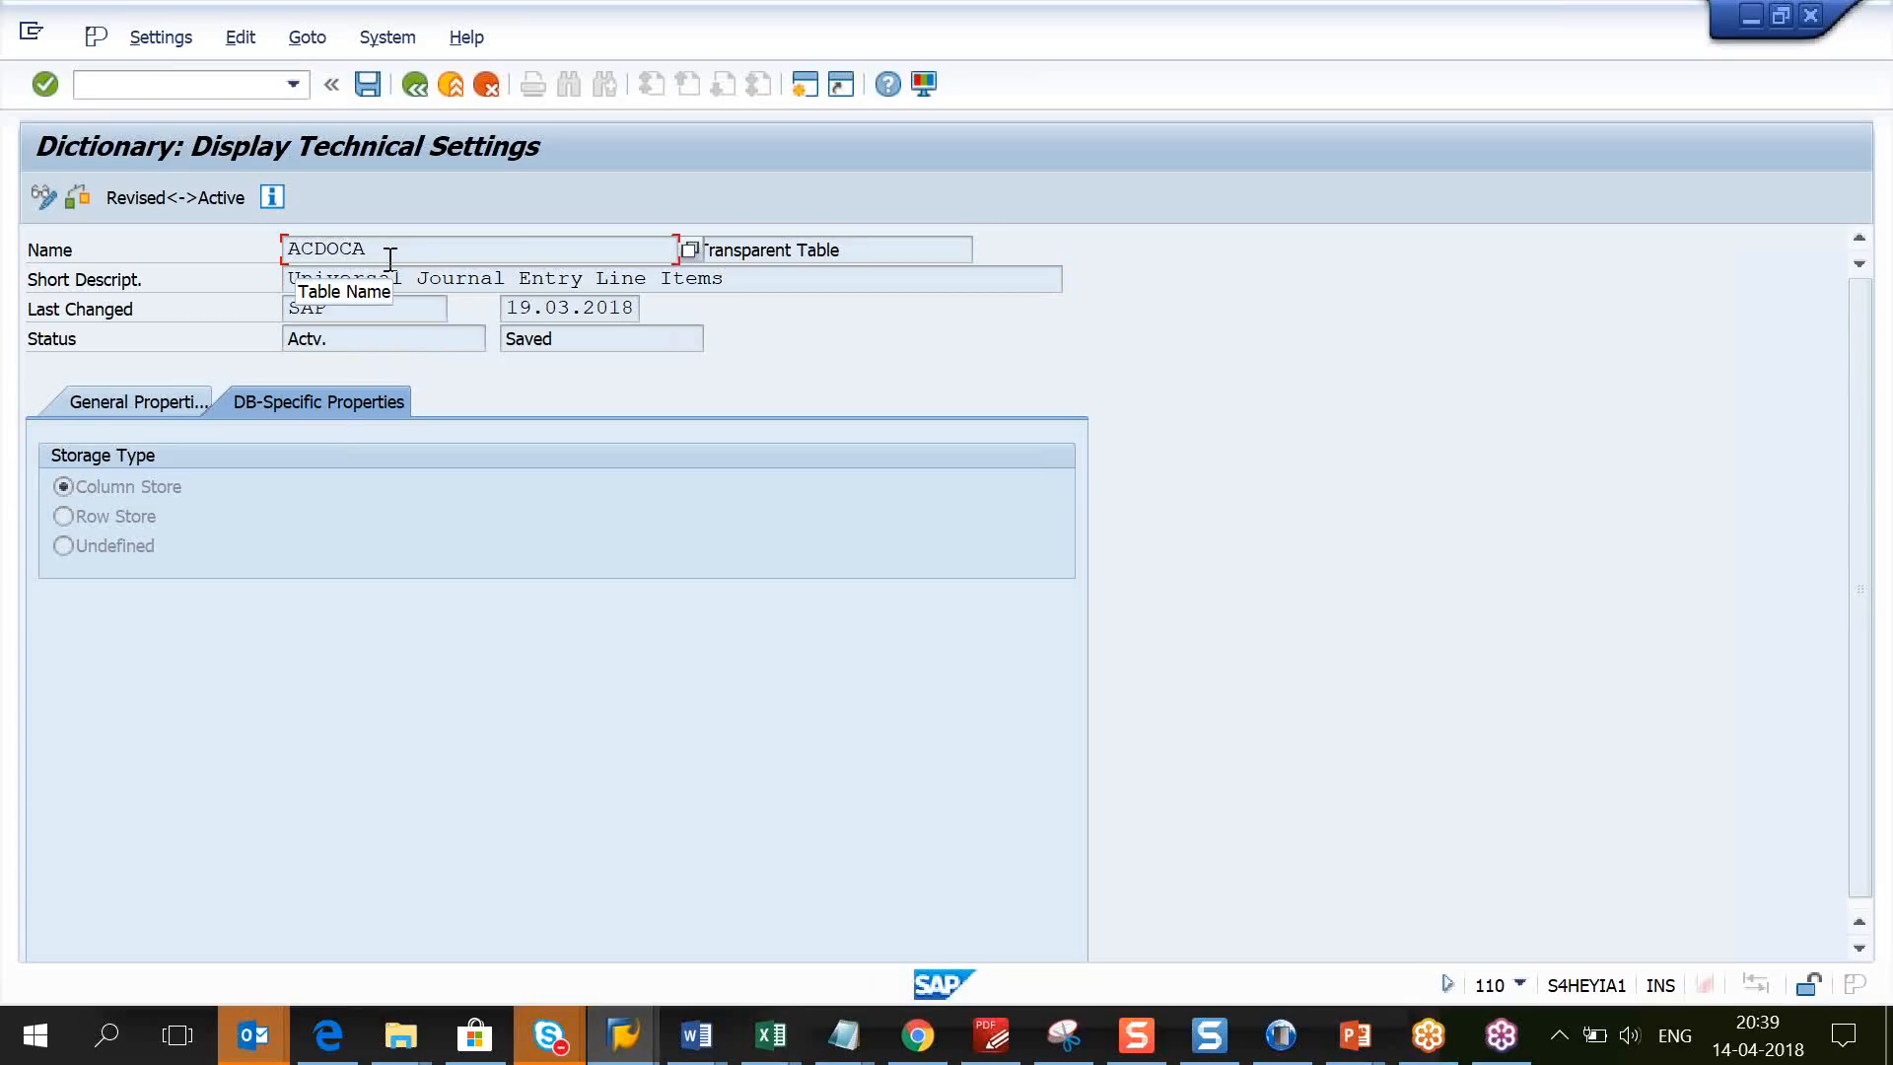
click(519, 280)
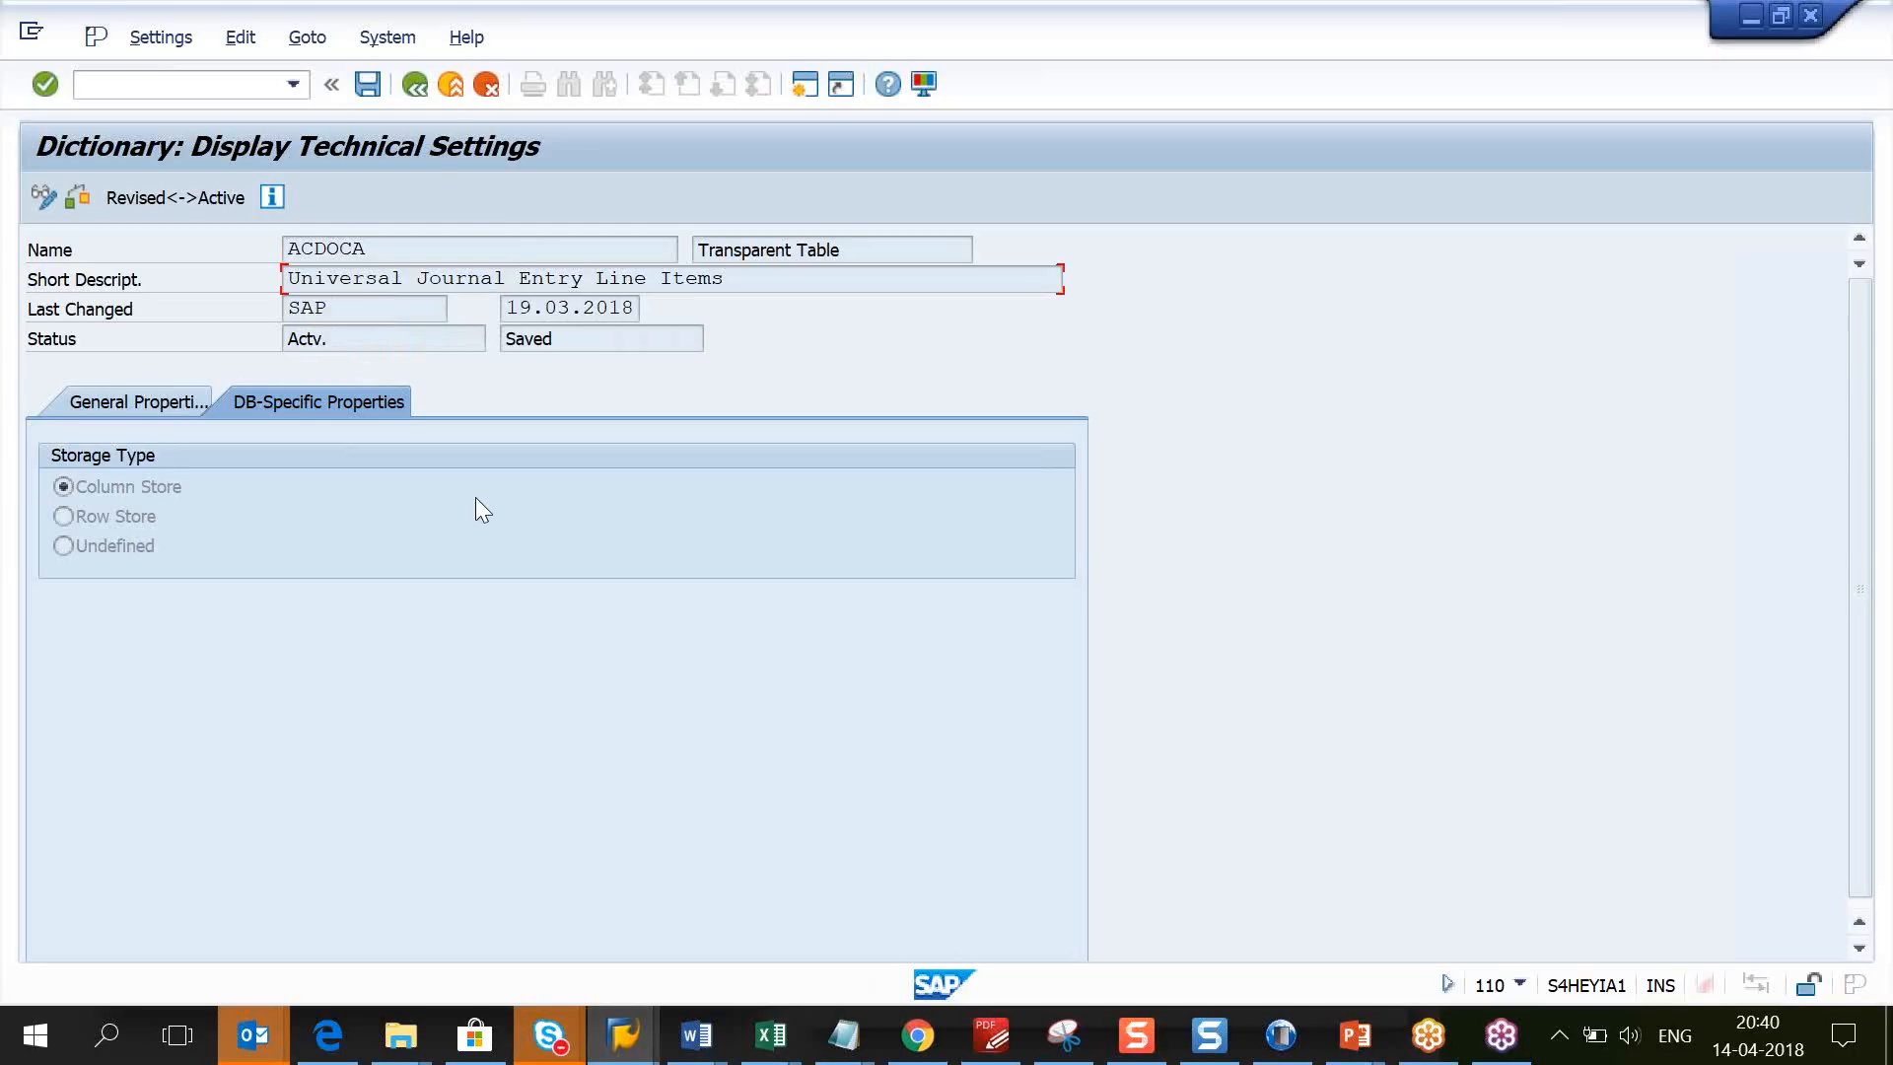
click(451, 84)
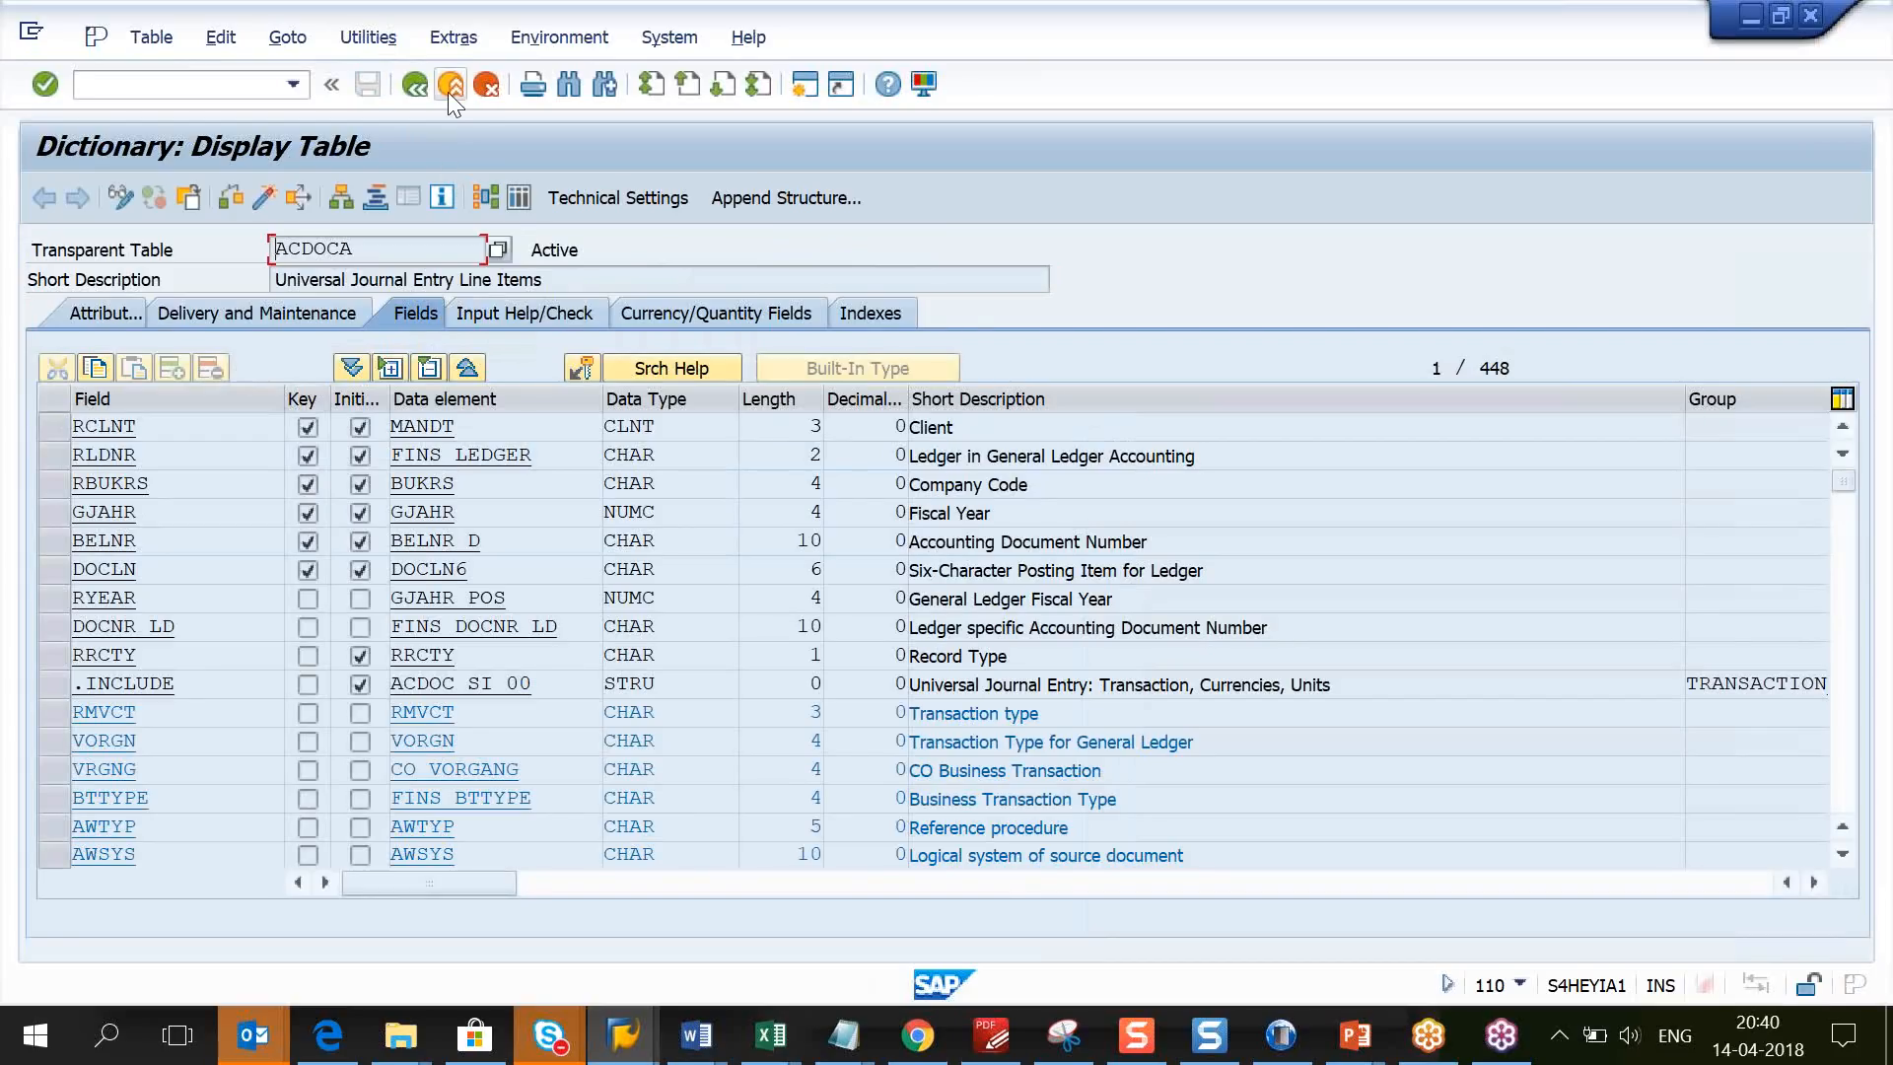
click(449, 82)
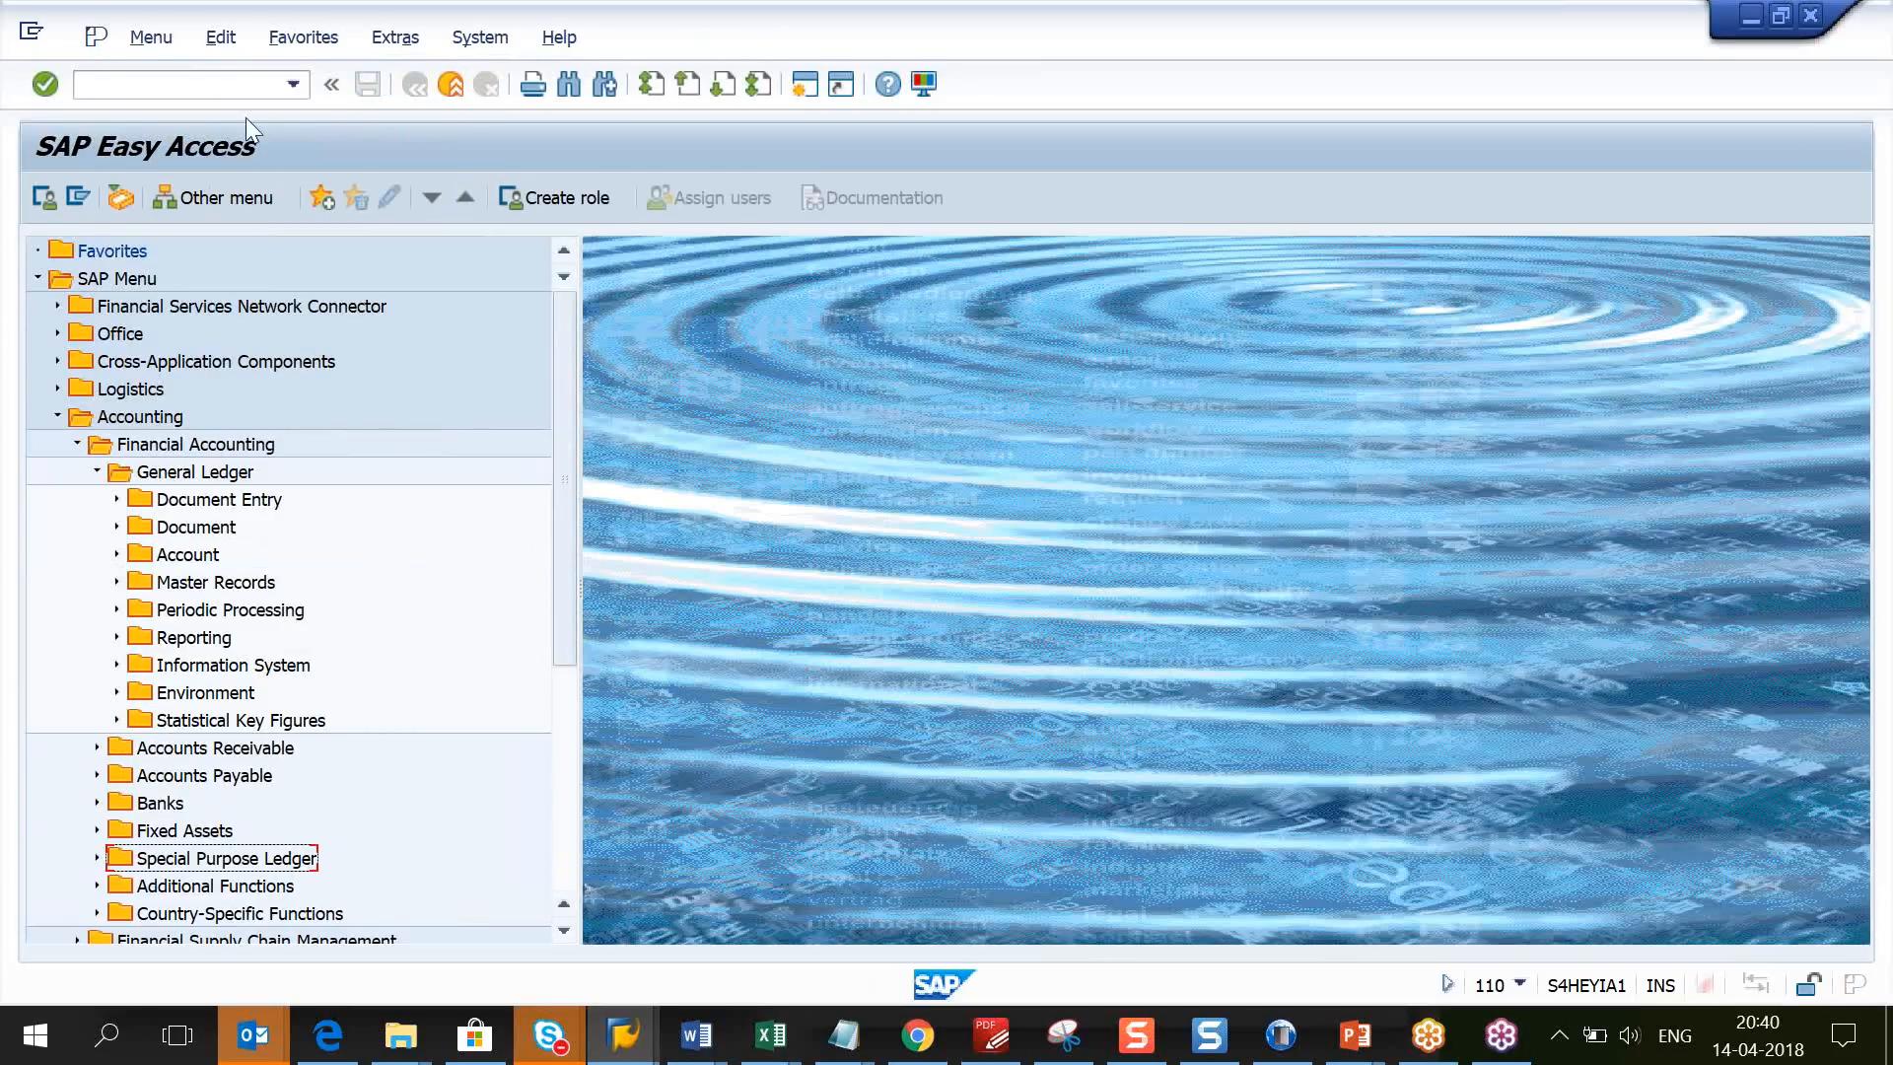
Step: Run transaction FK01 and start creating the vendor's business partner as an Organization
click(210, 85)
text(FK01)
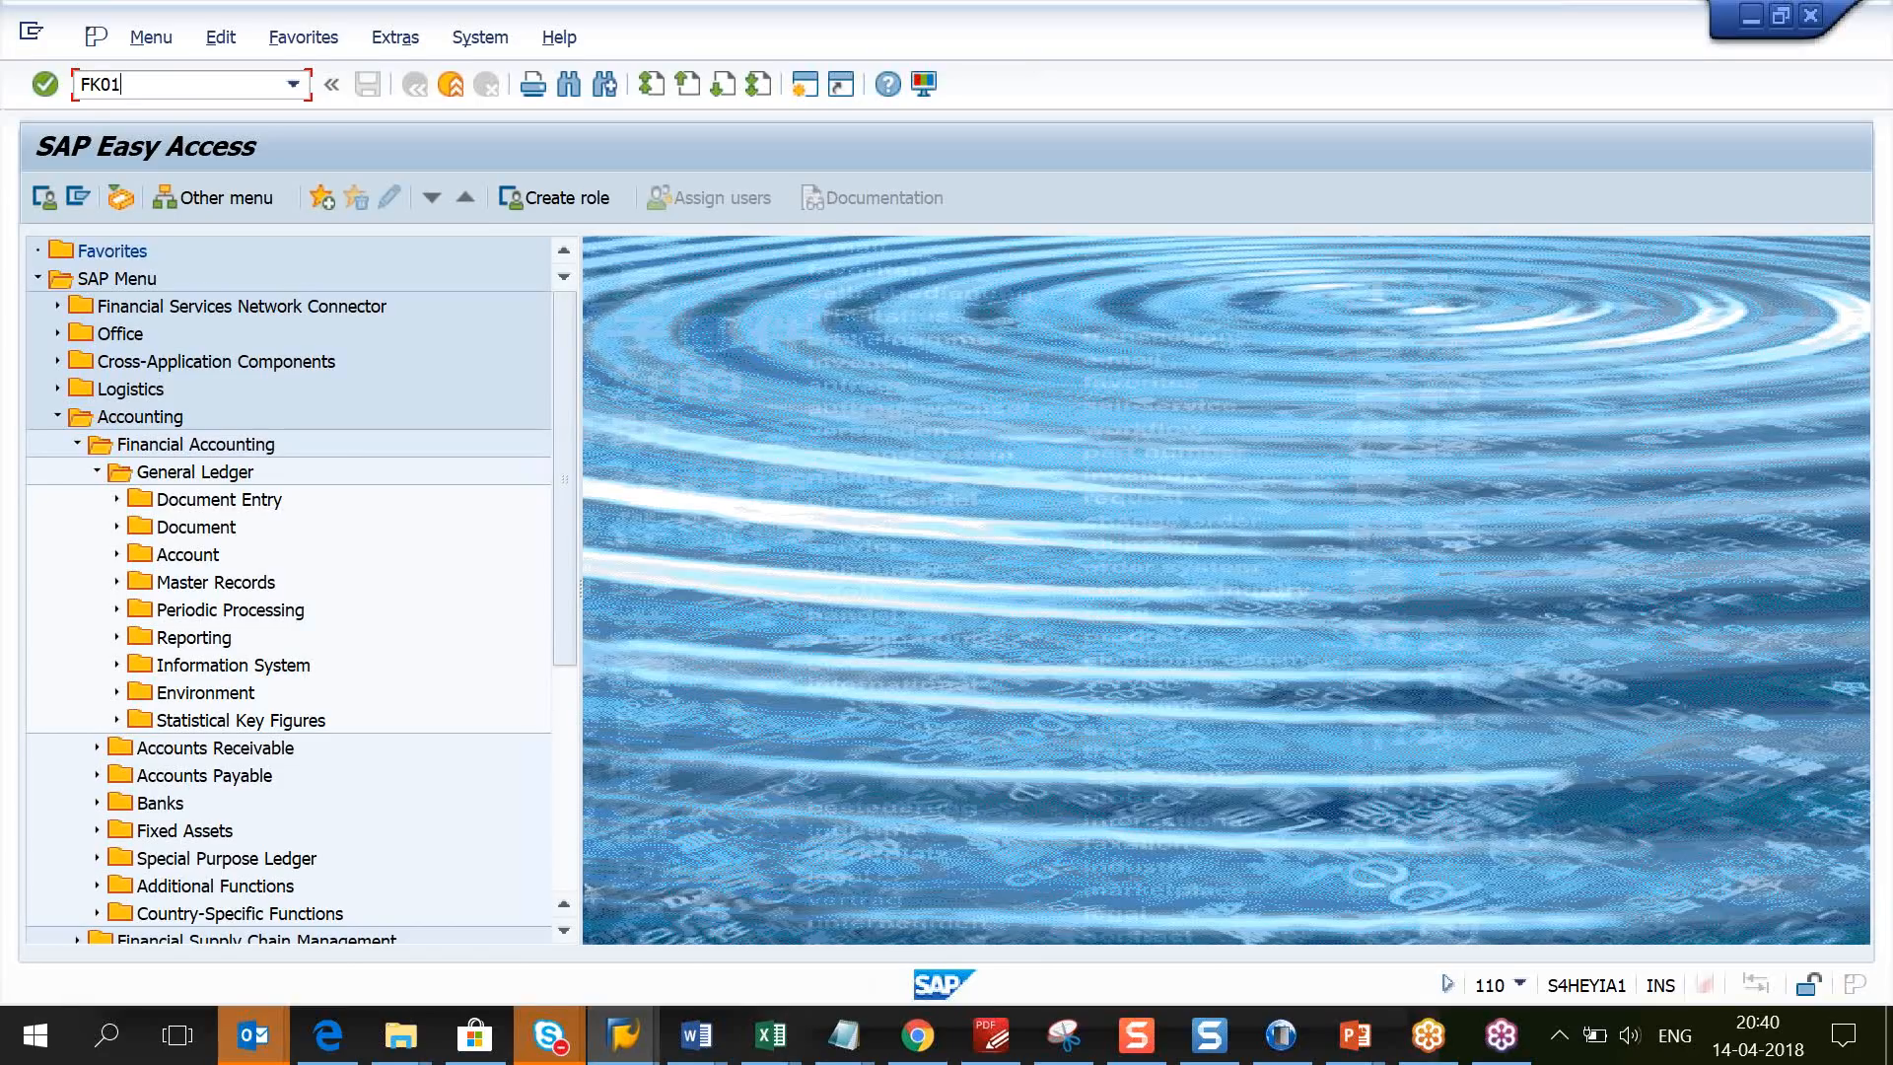
key(Return)
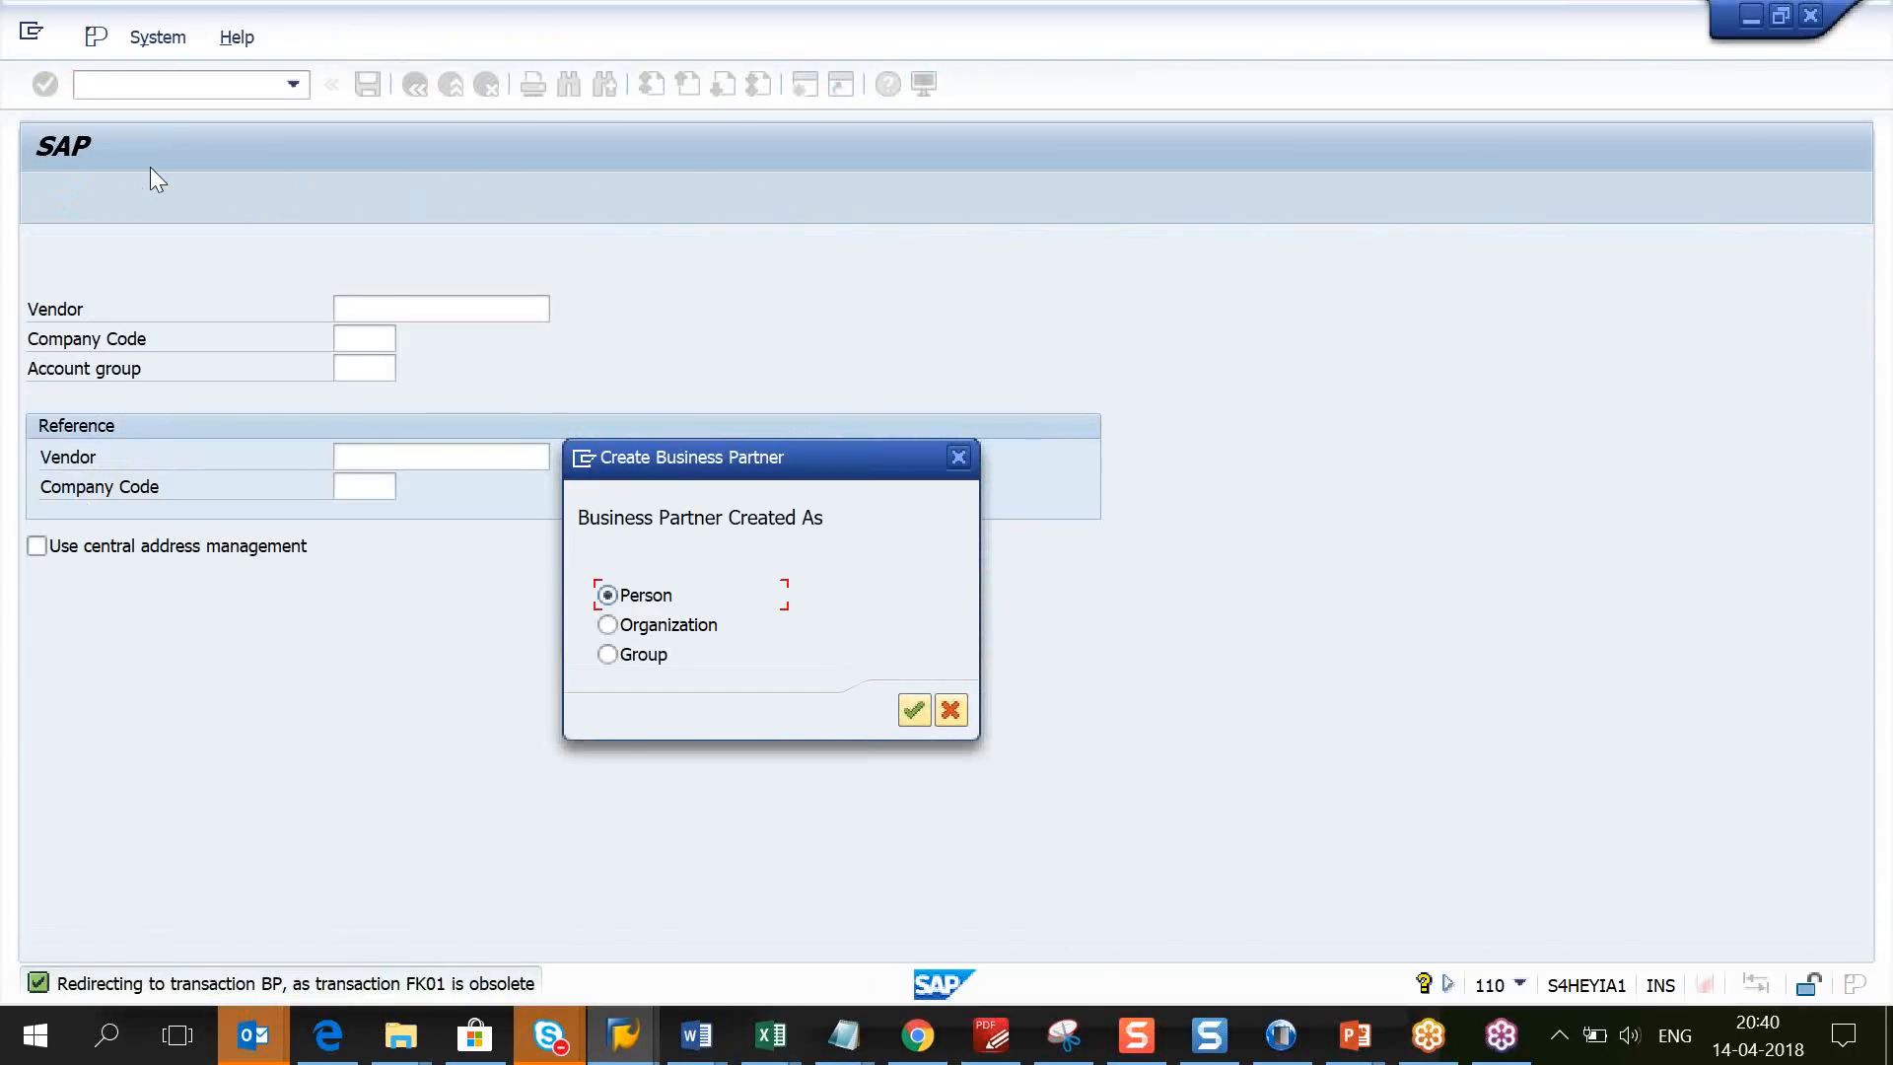
key(Down)
key(Return)
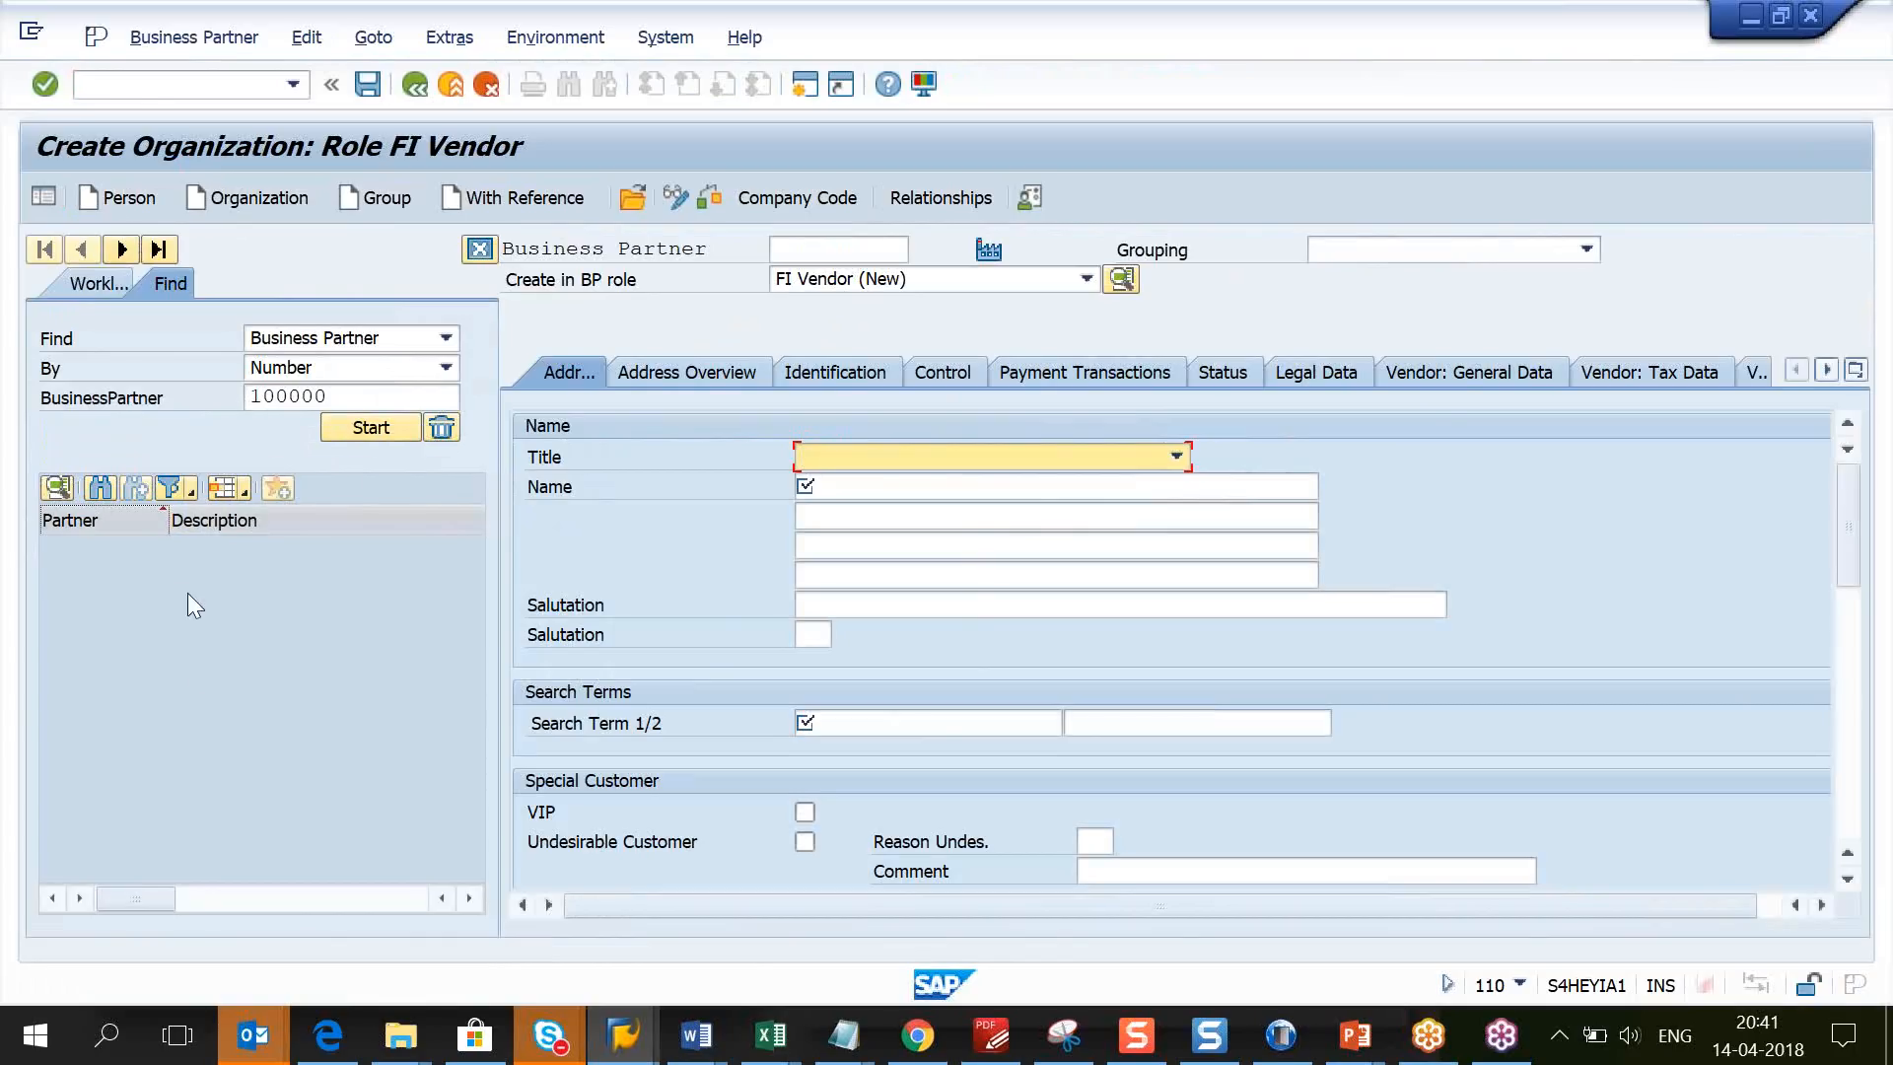
Step: Go to the supplier display with transaction code /NFK03, view its initial screen and exit to SAP Easy Access
click(138, 94)
text(/NFK03)
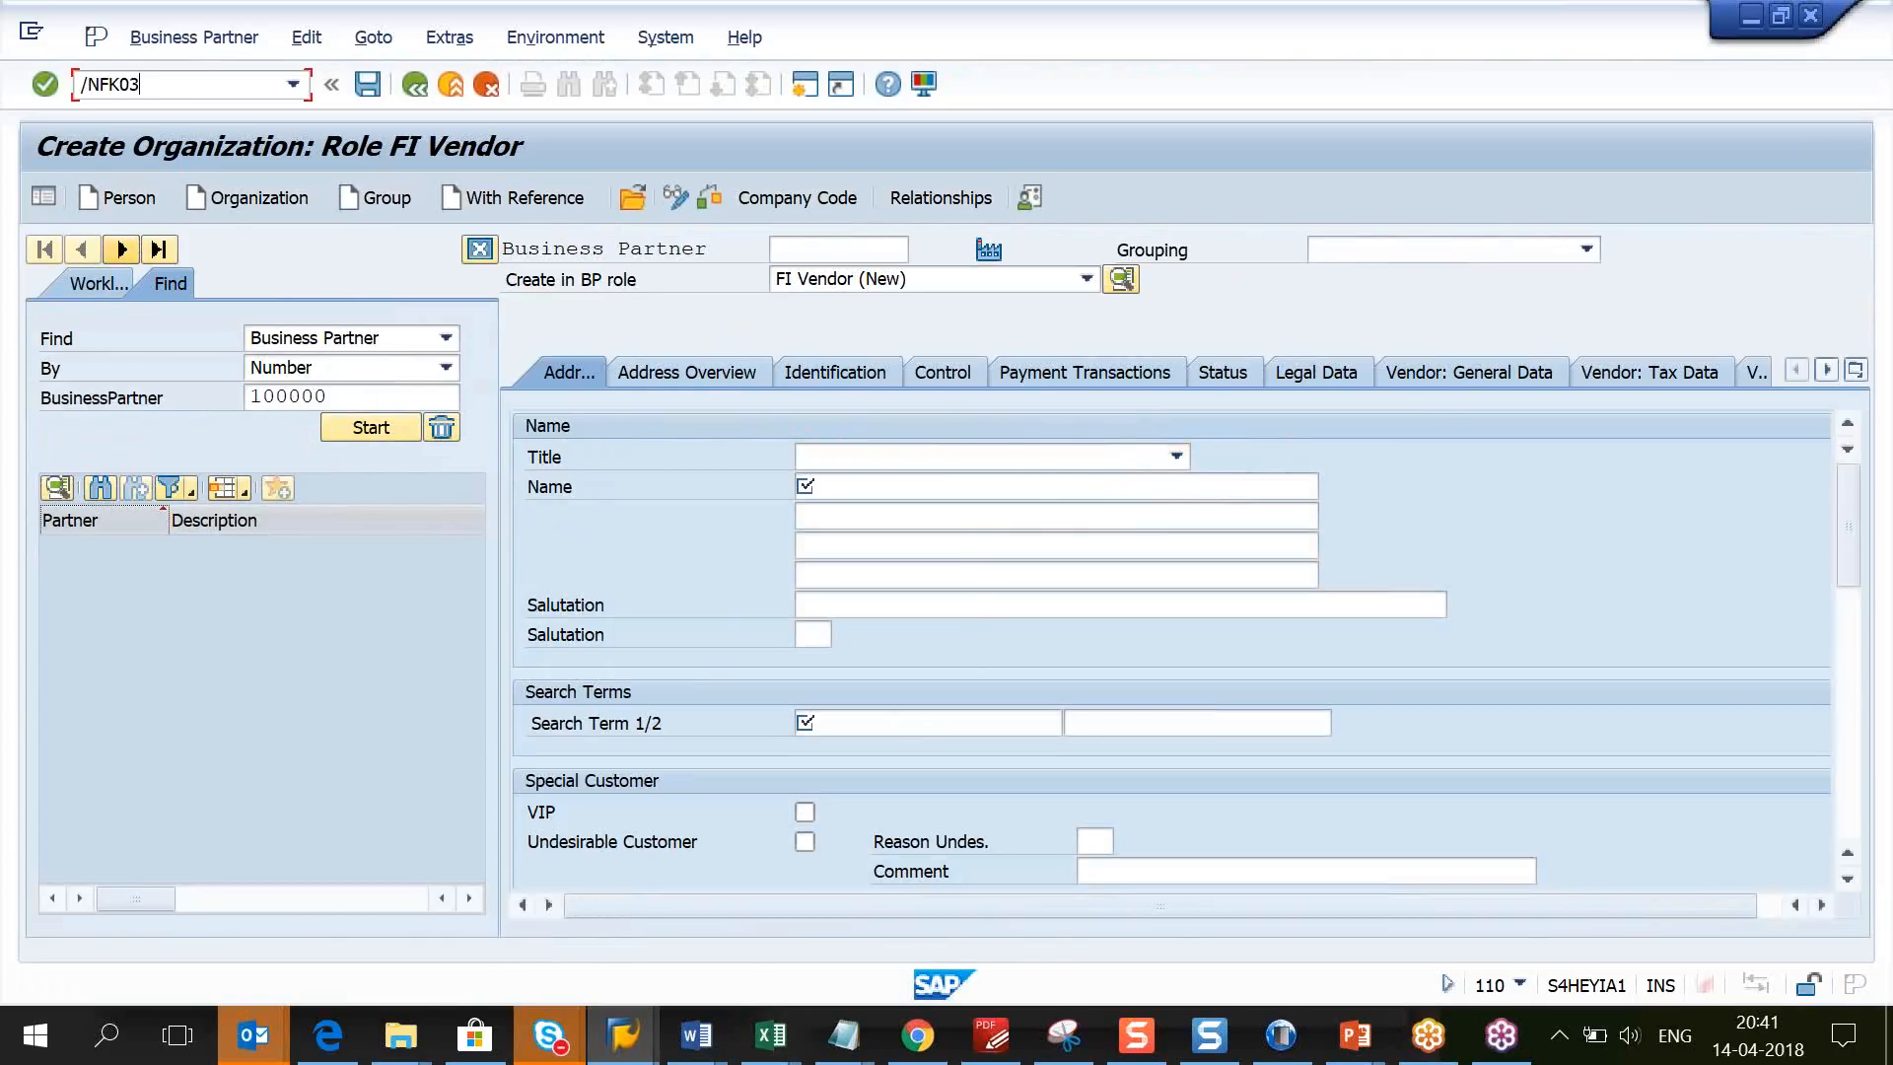
key(Return)
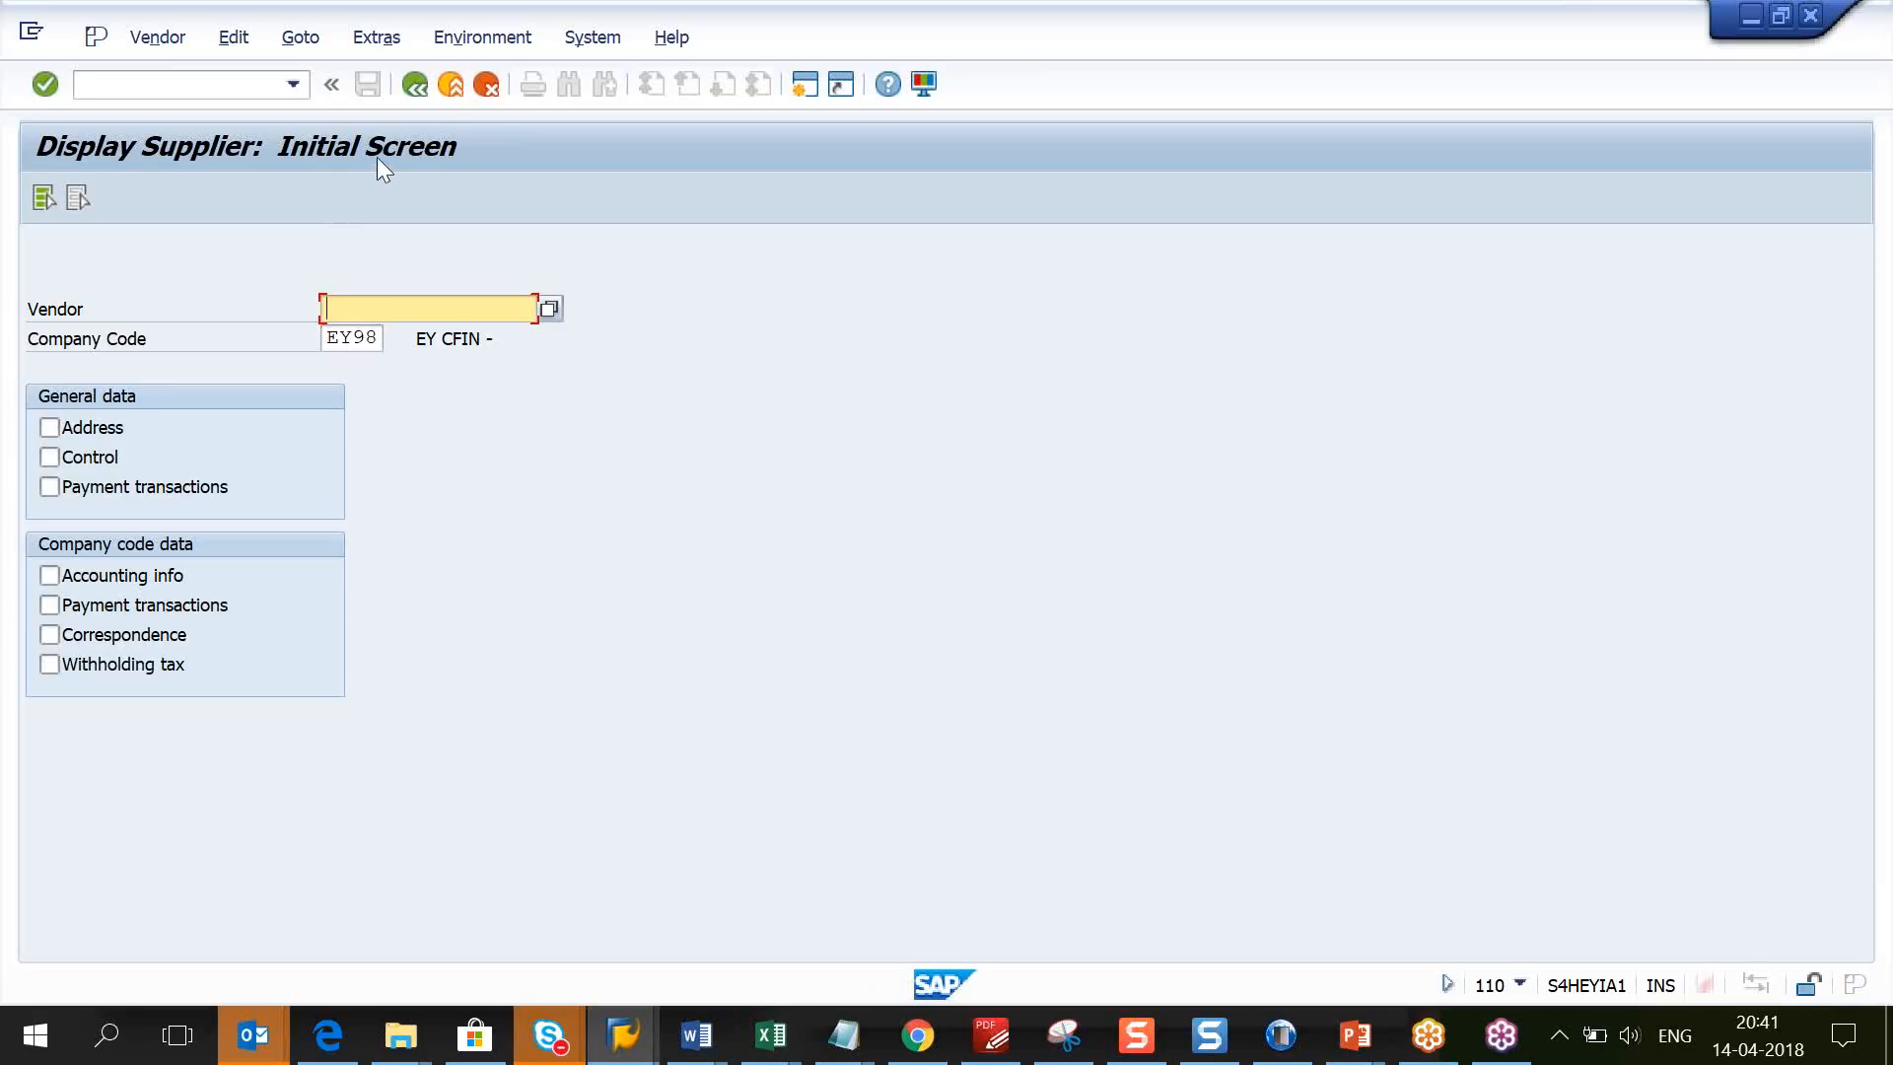
click(451, 85)
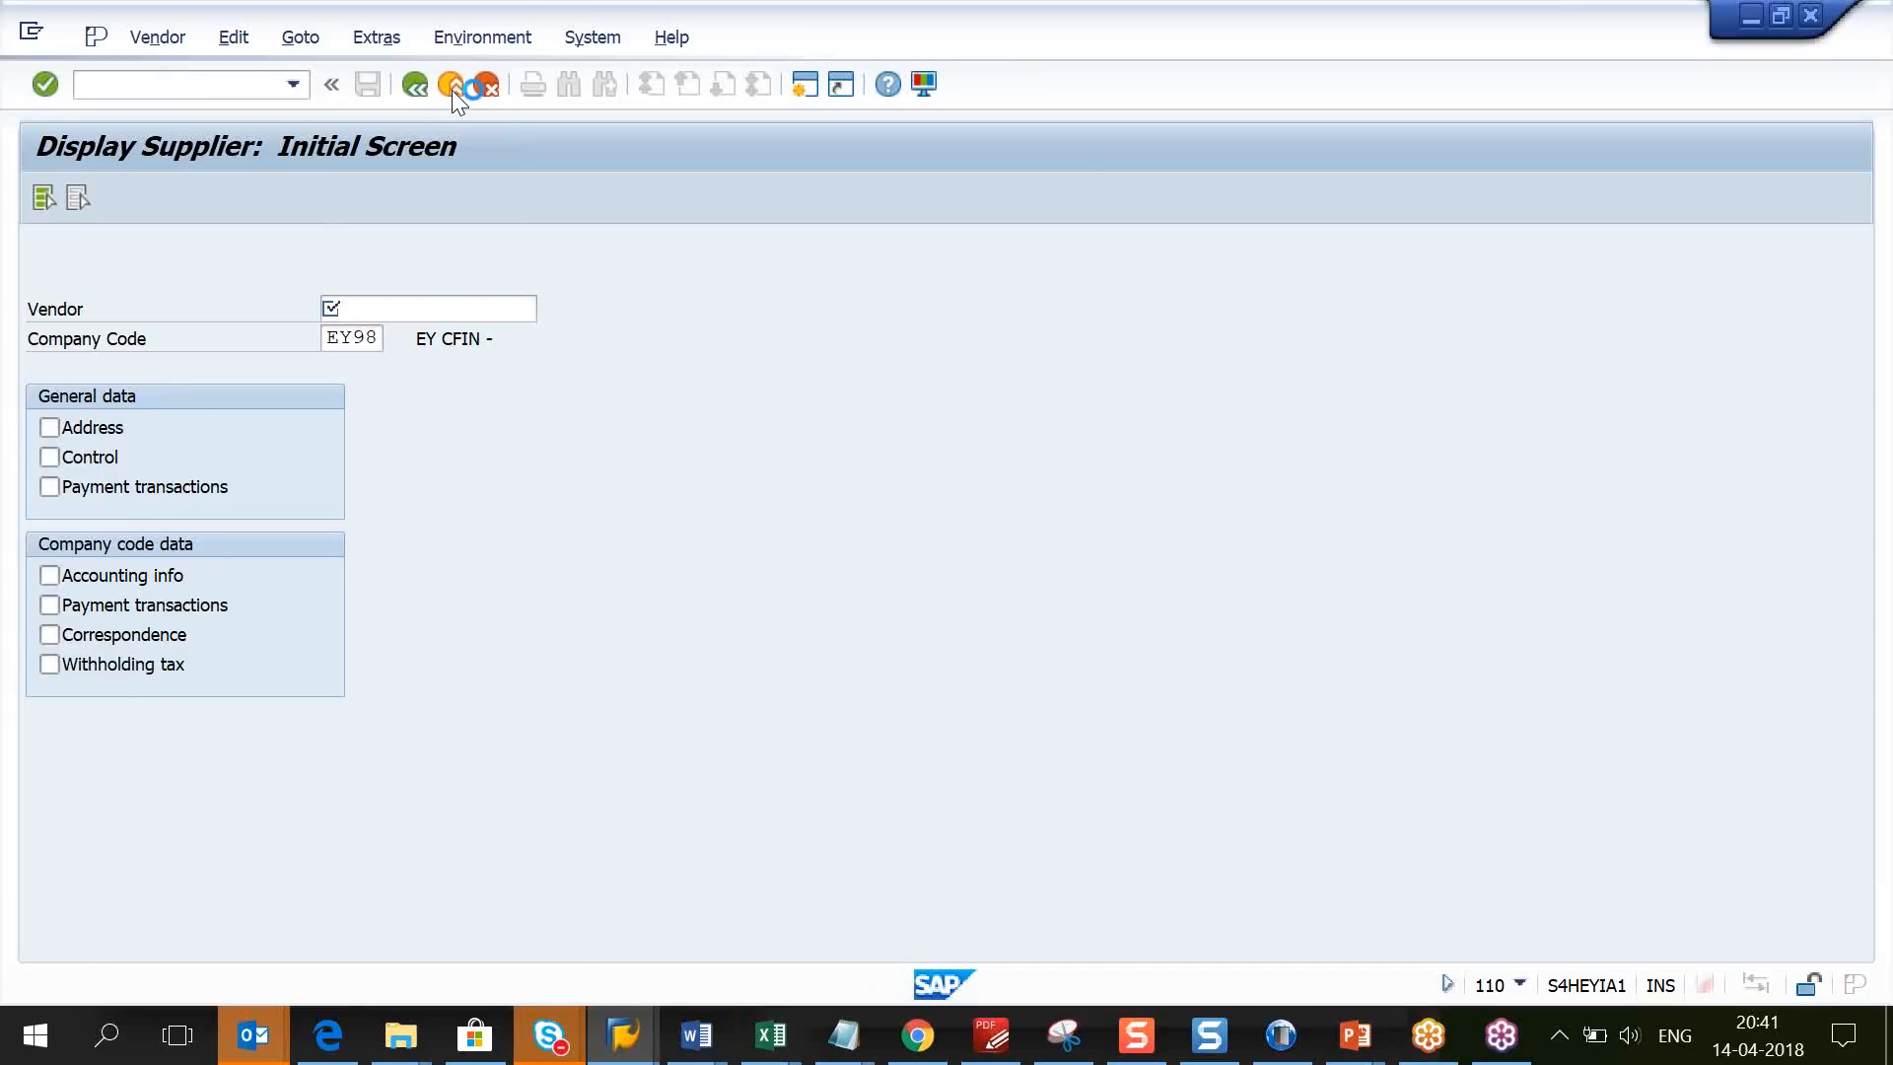
Step: Run transaction FBZP, try to open House banks, read the resulting message and dismiss it
text(FBZP)
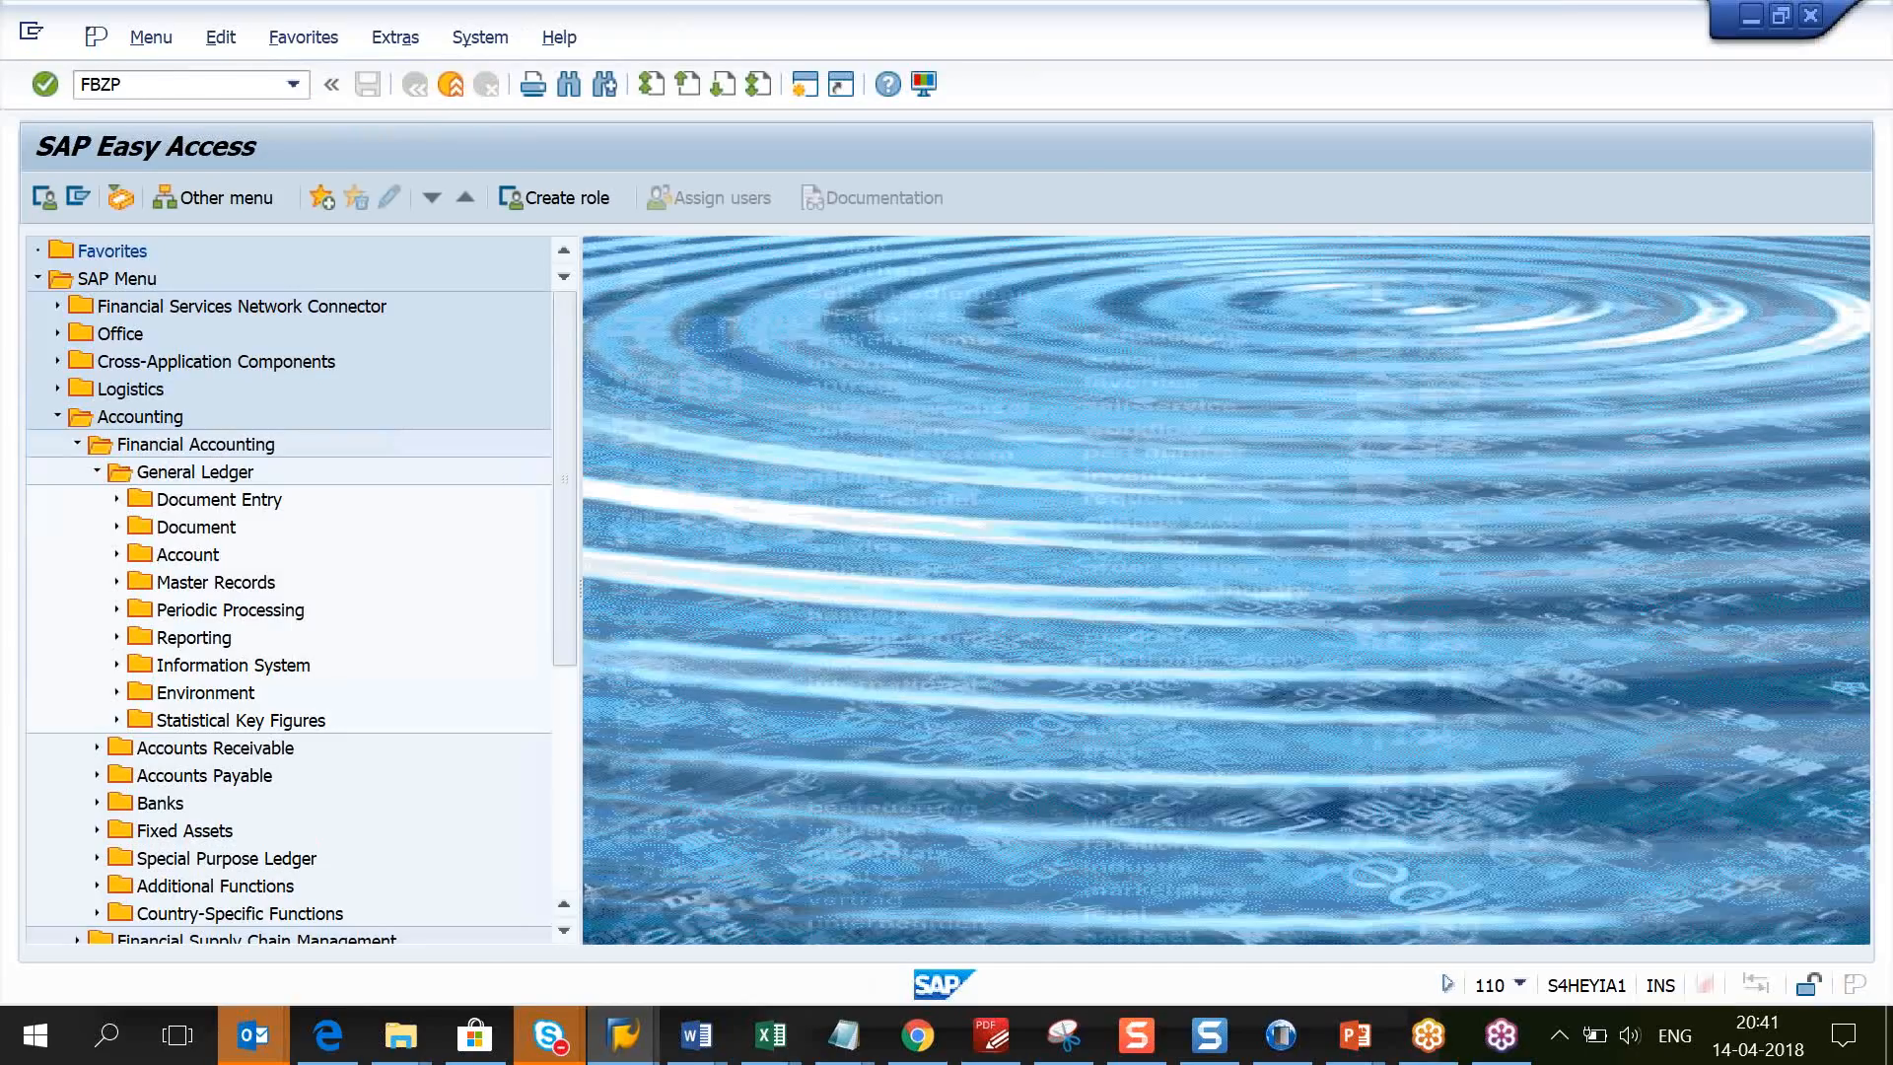
key(Return)
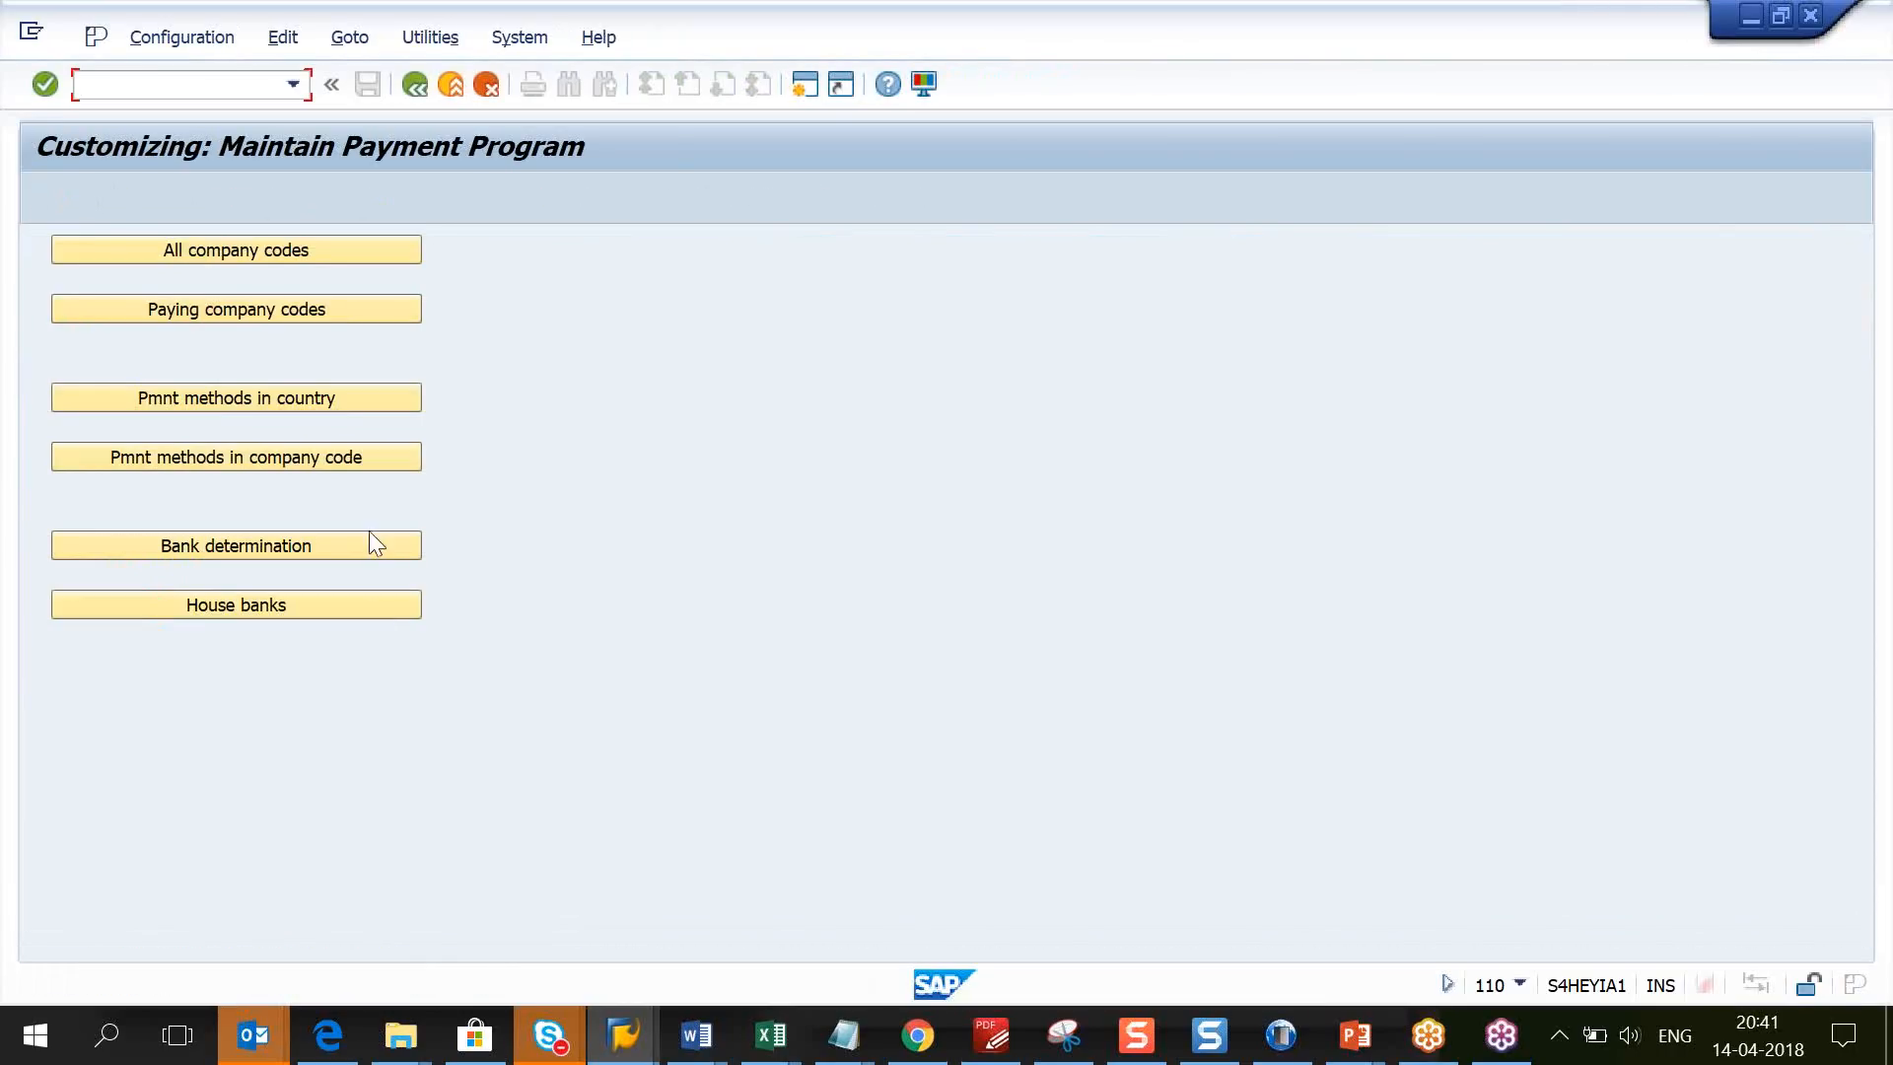
click(300, 616)
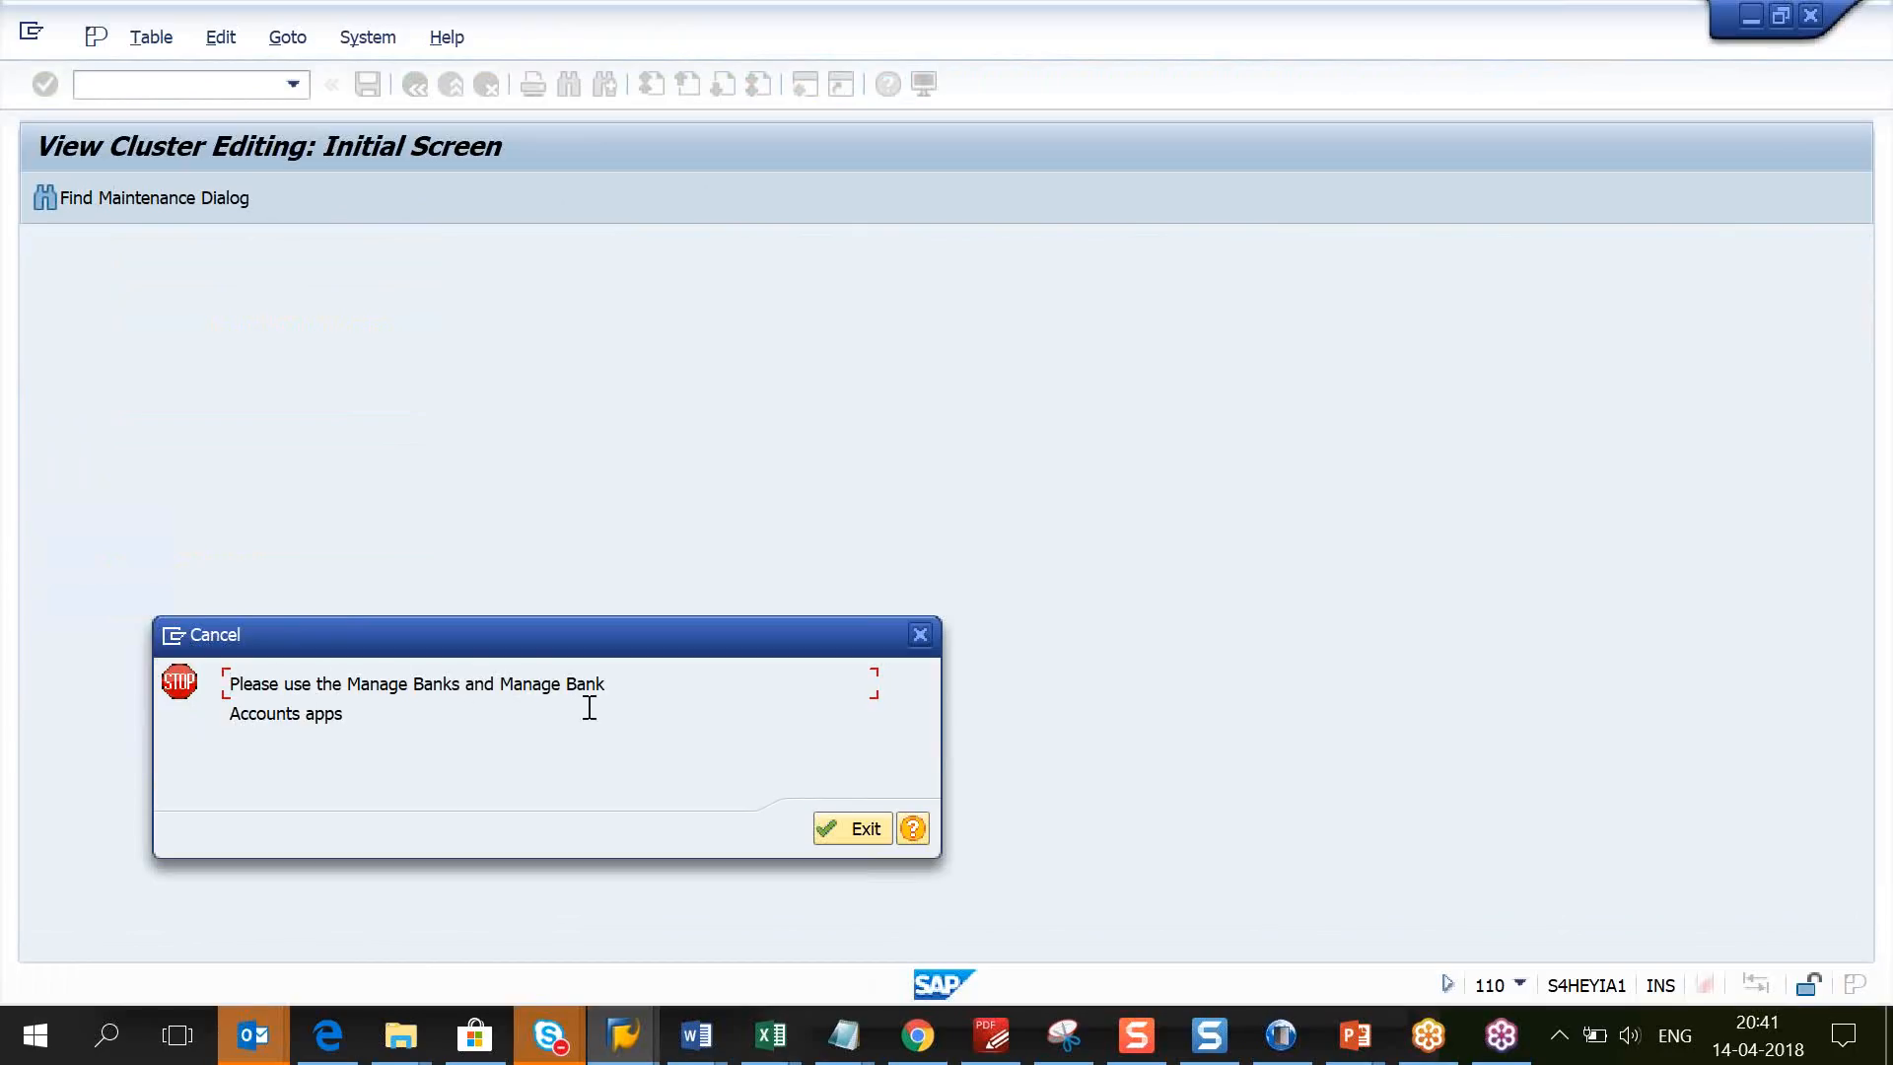
drag(347, 712, 230, 680)
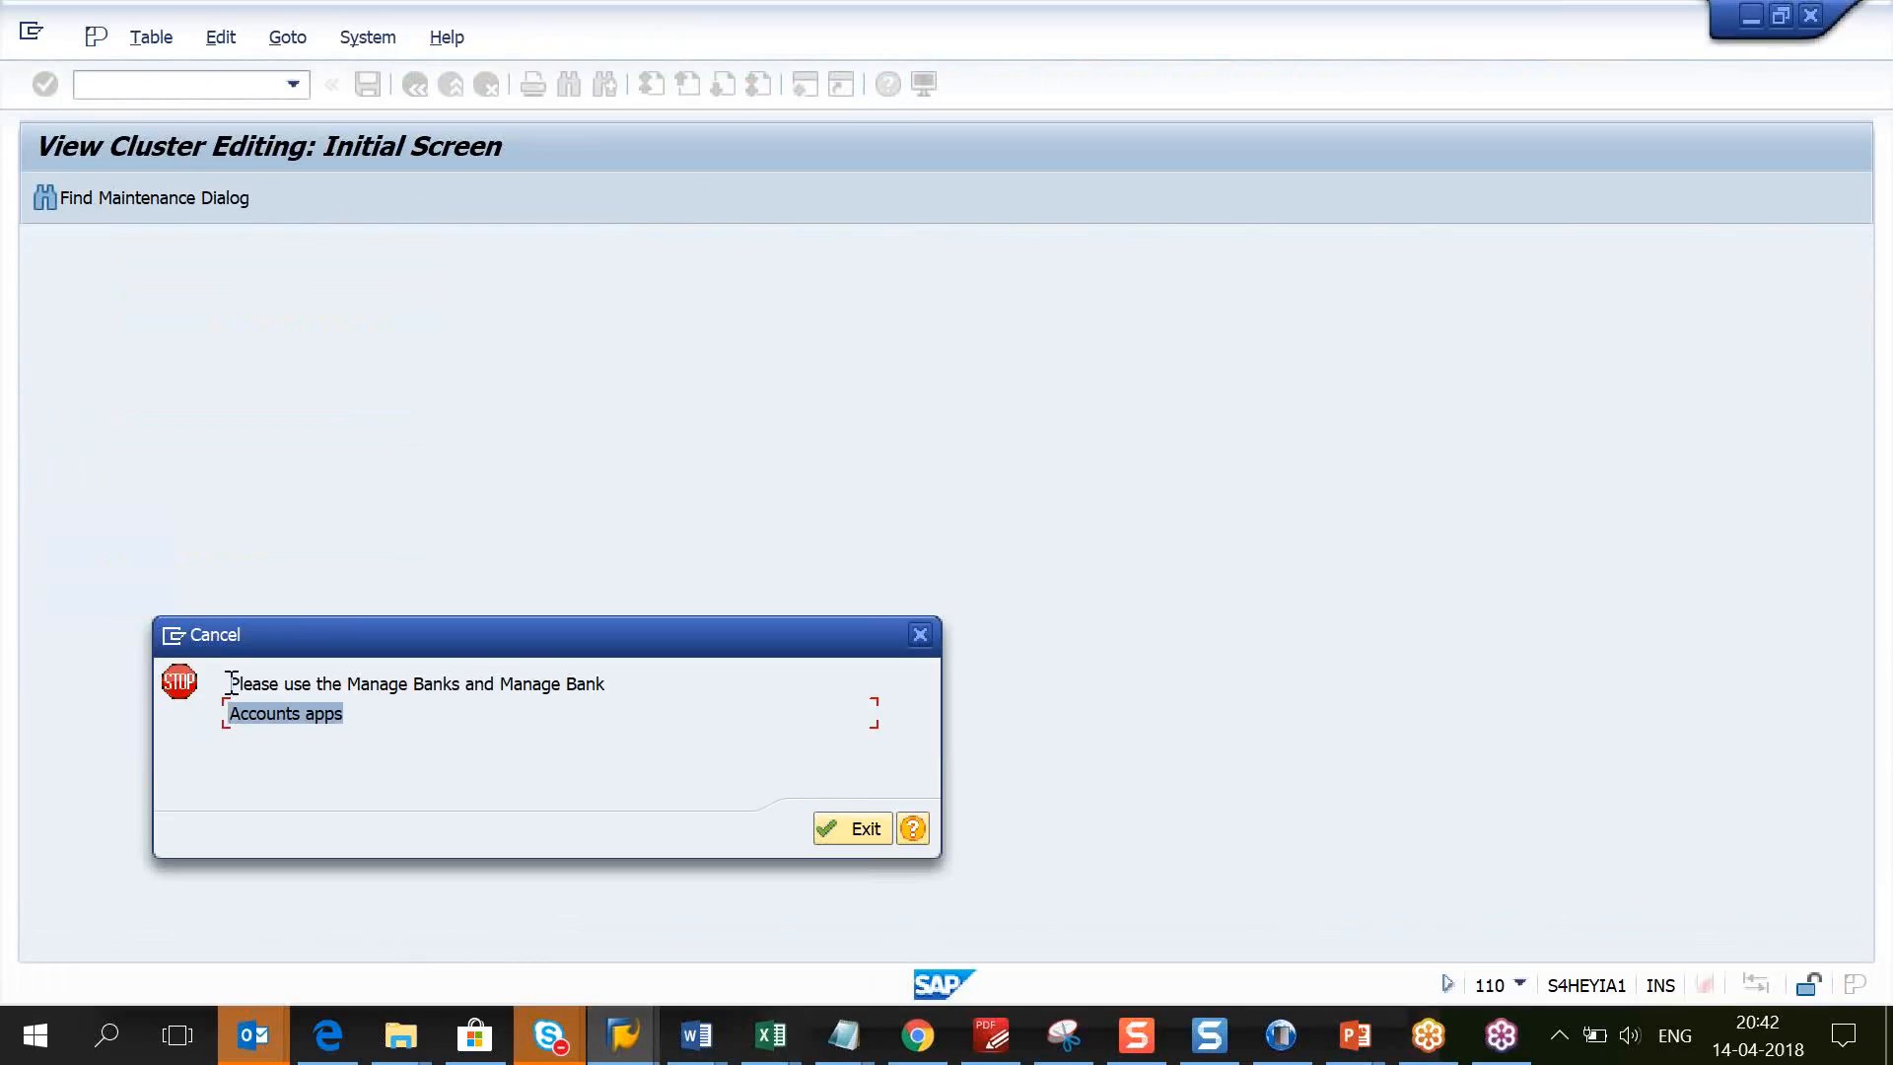
click(360, 713)
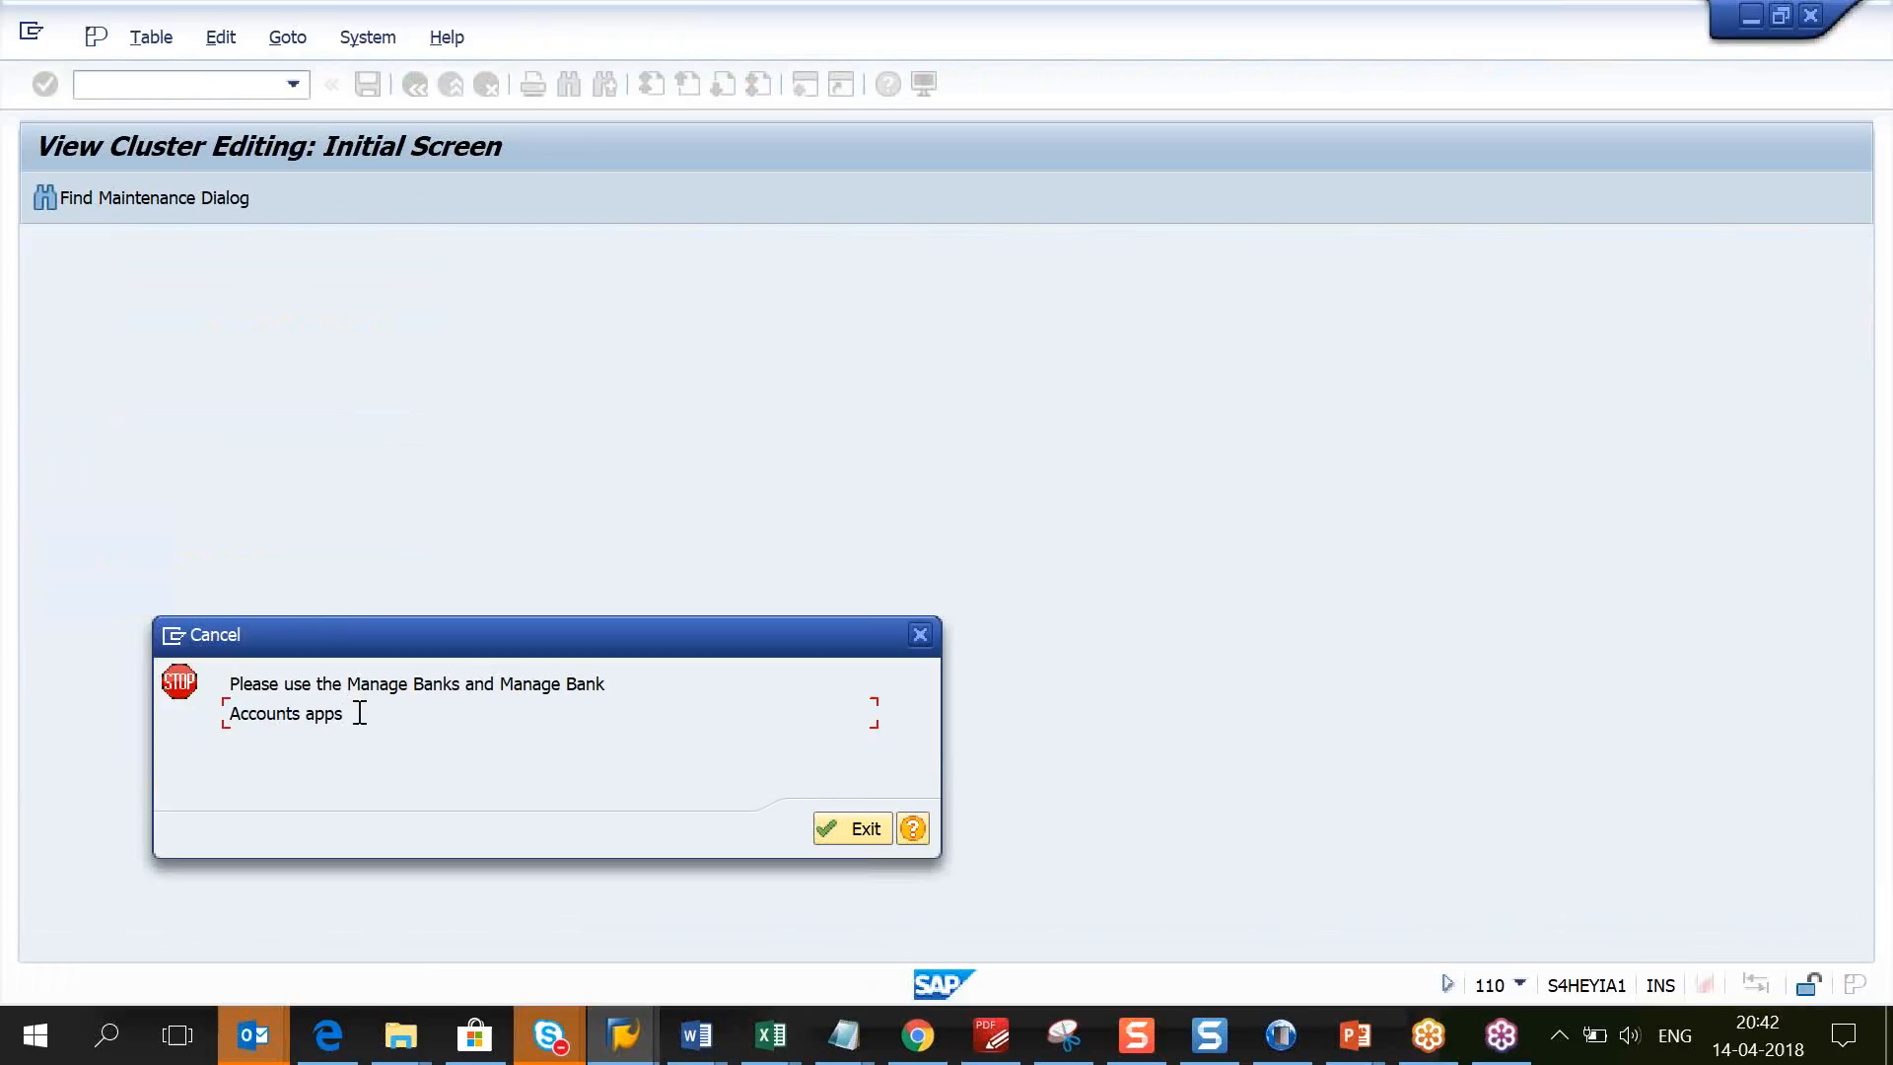
key(Return)
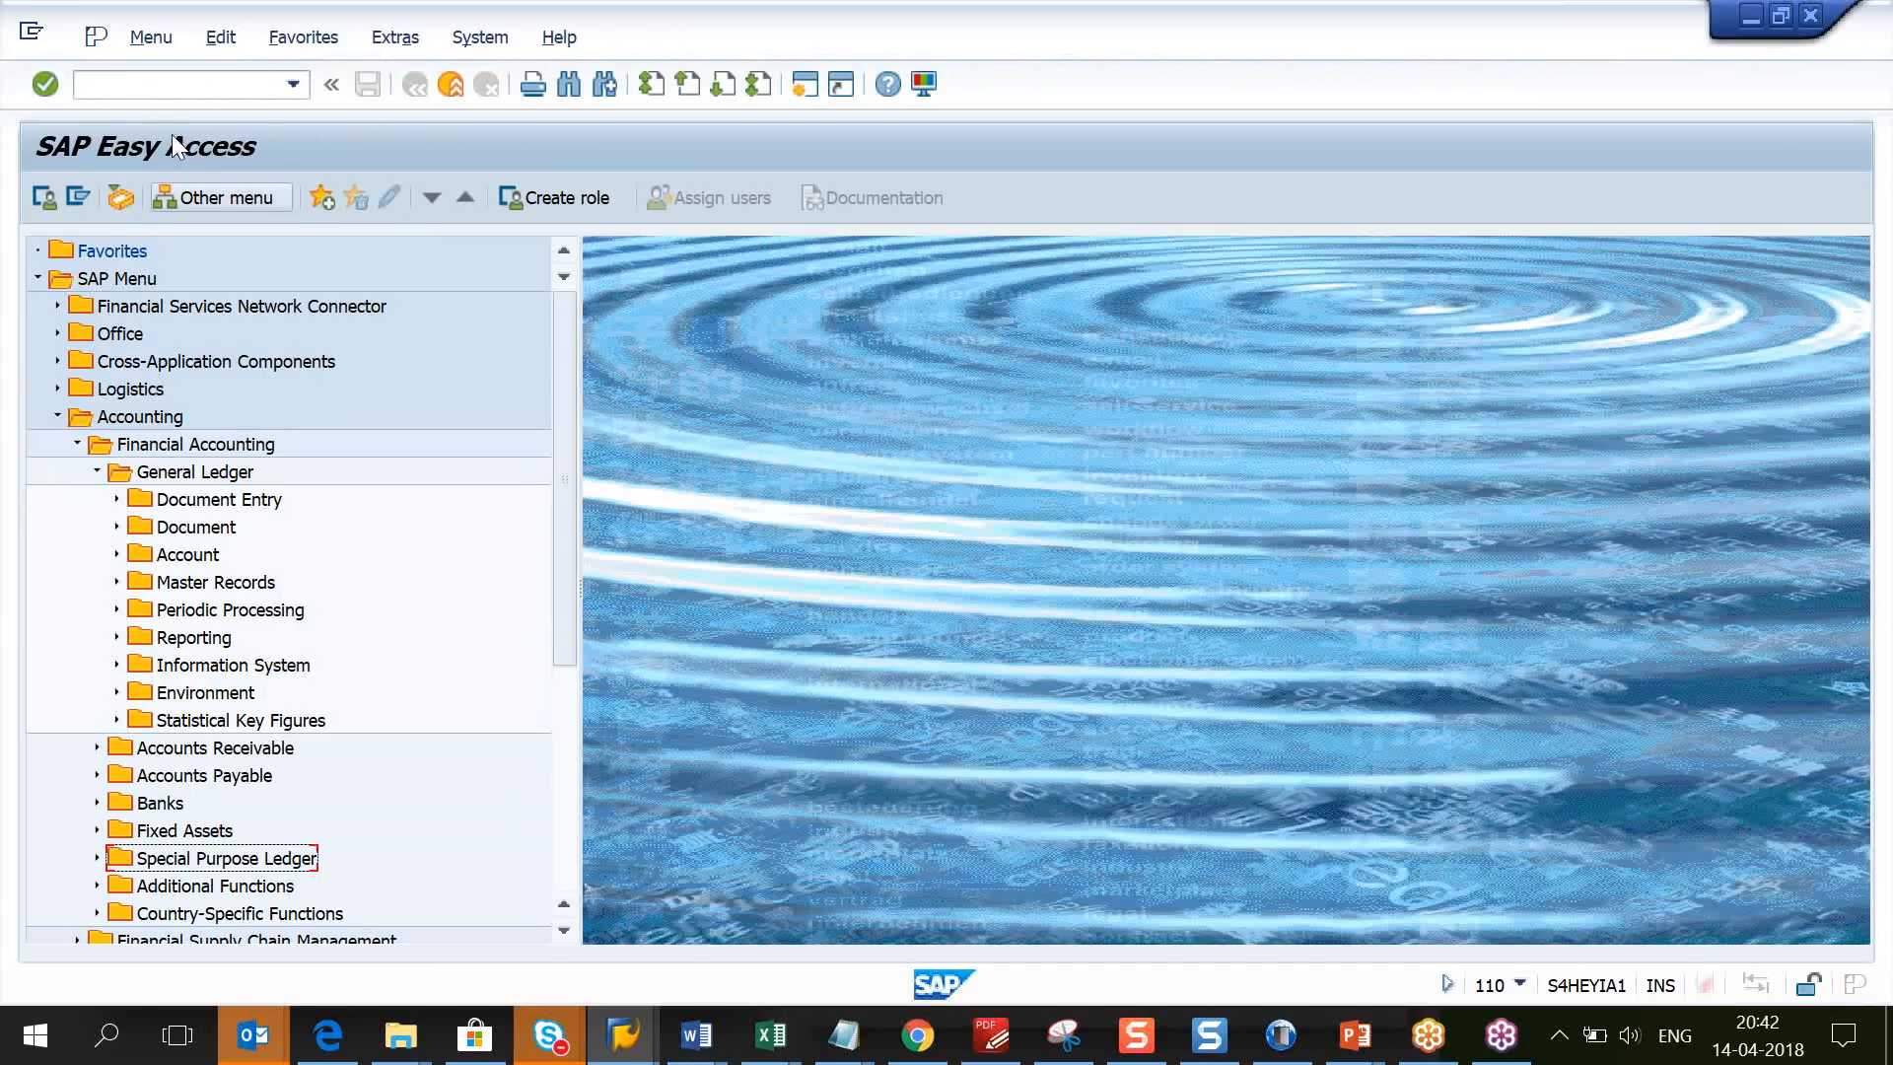
click(139, 90)
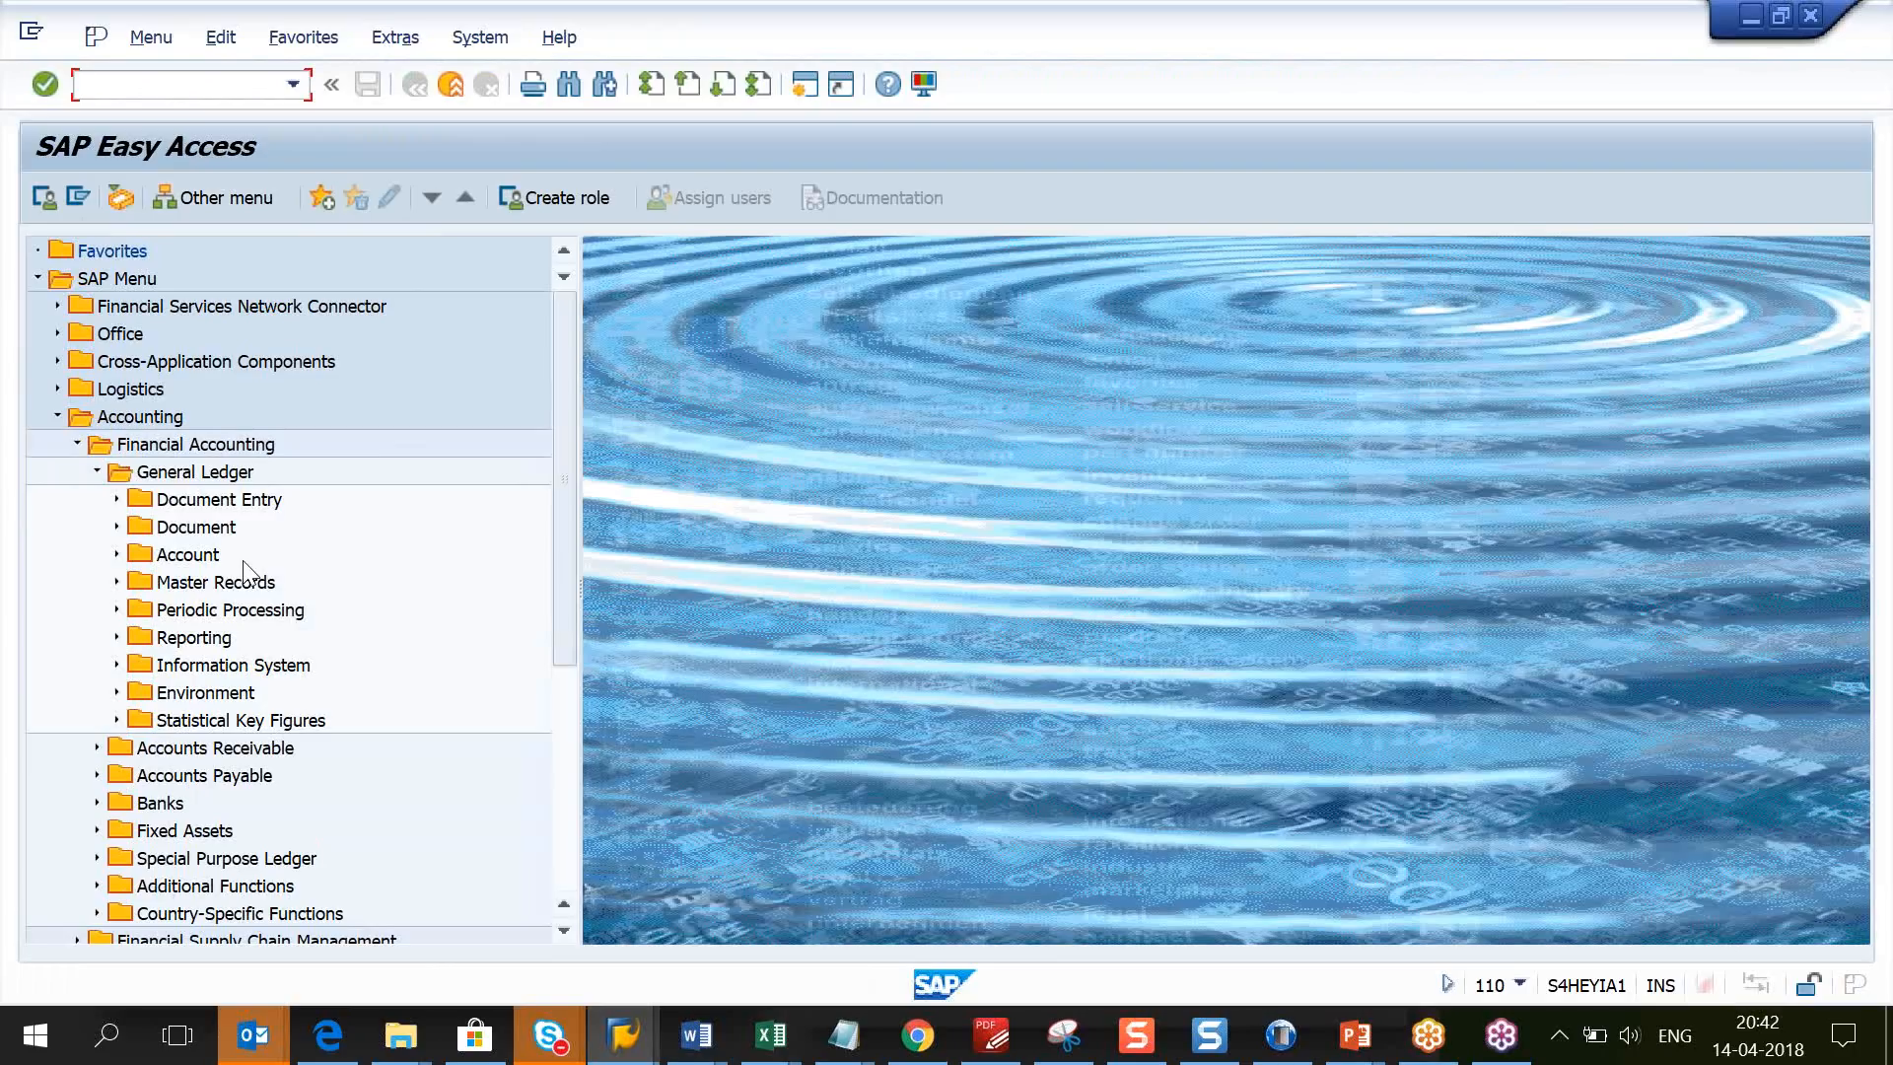
text(FS00)
key(Return)
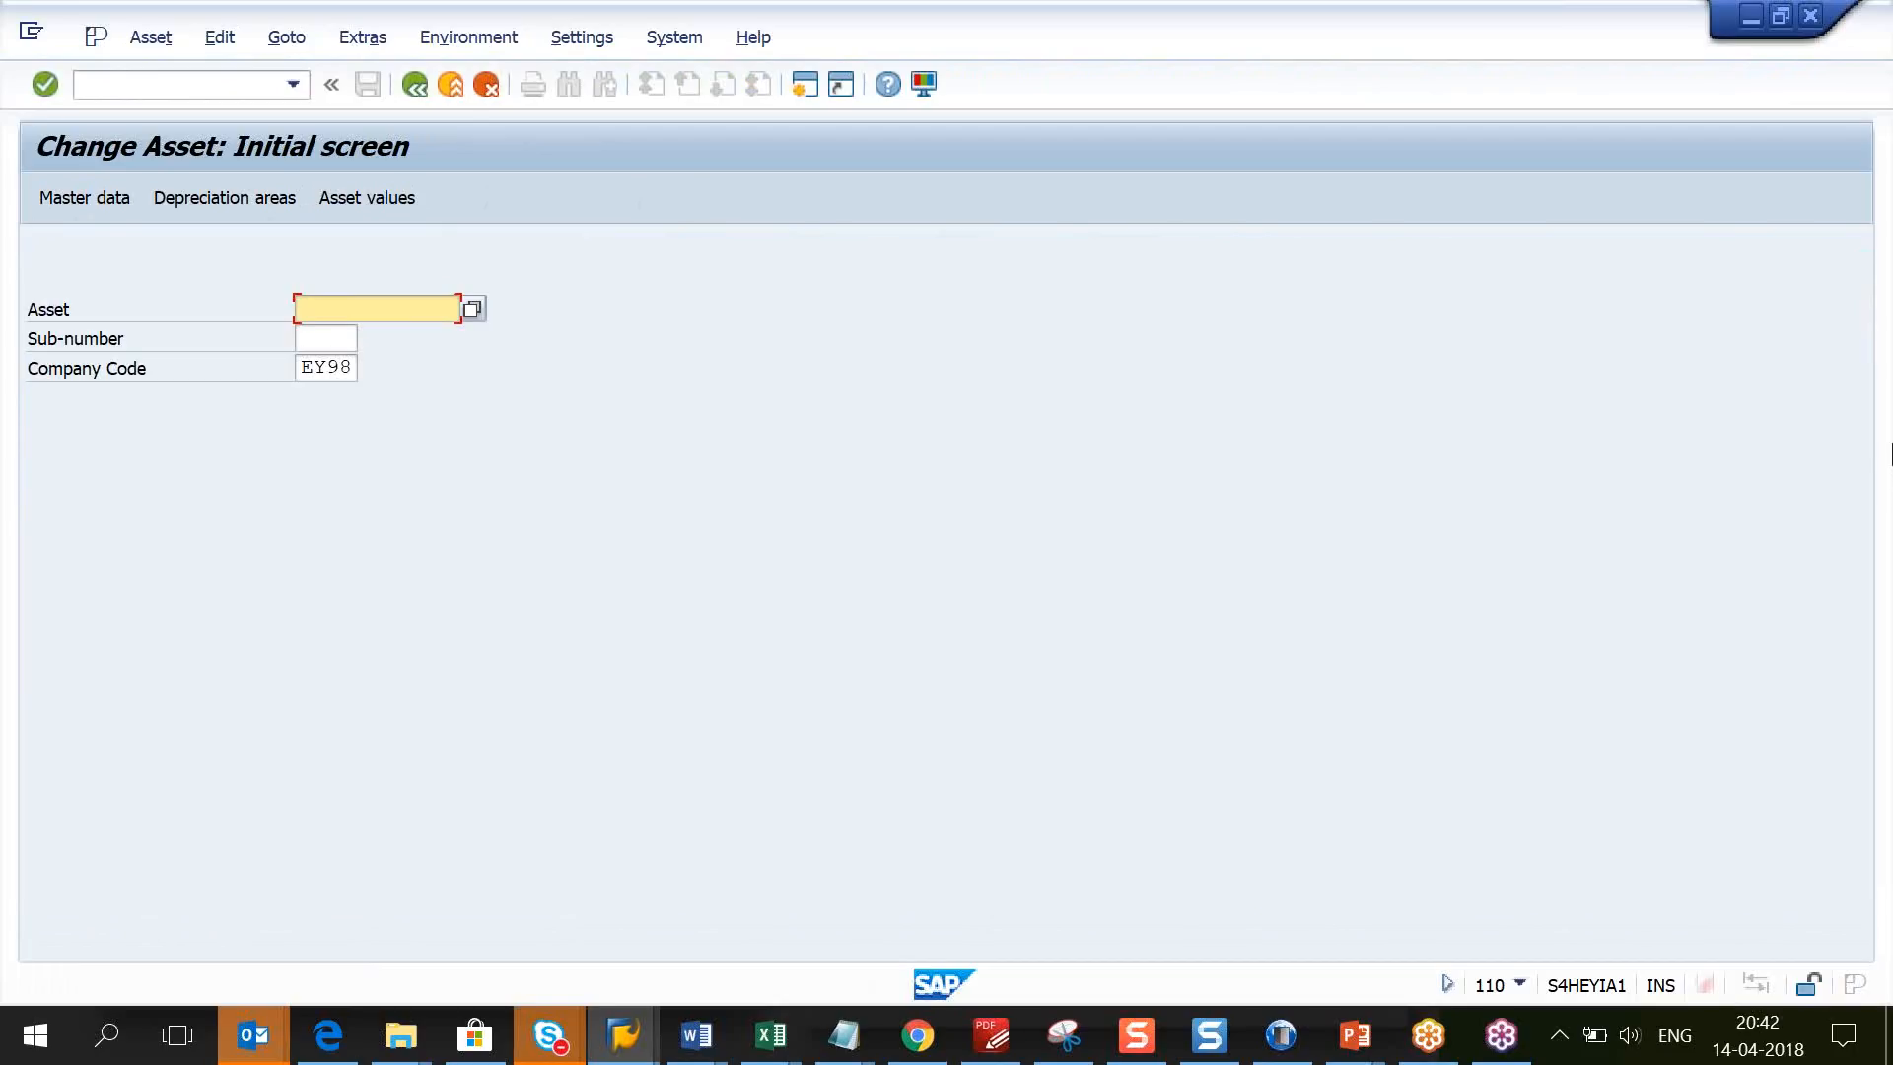
click(1875, 439)
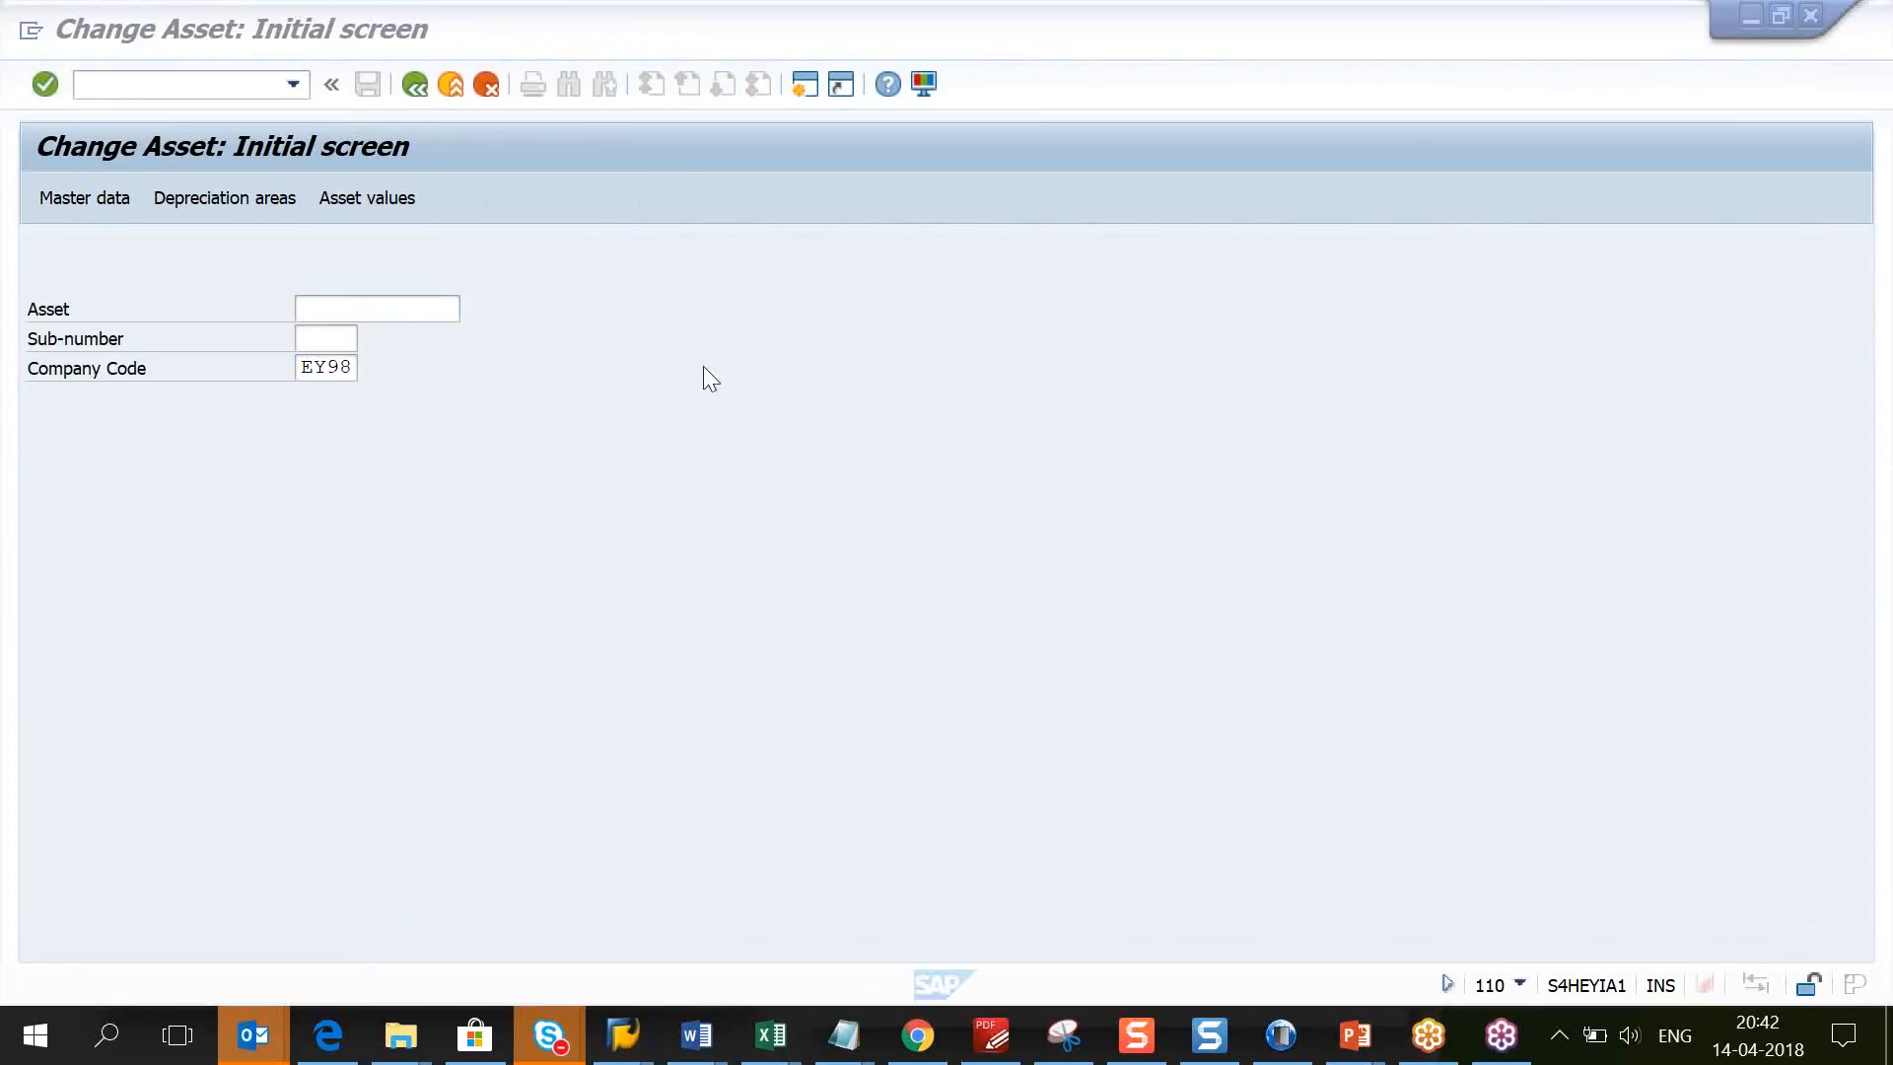
click(359, 310)
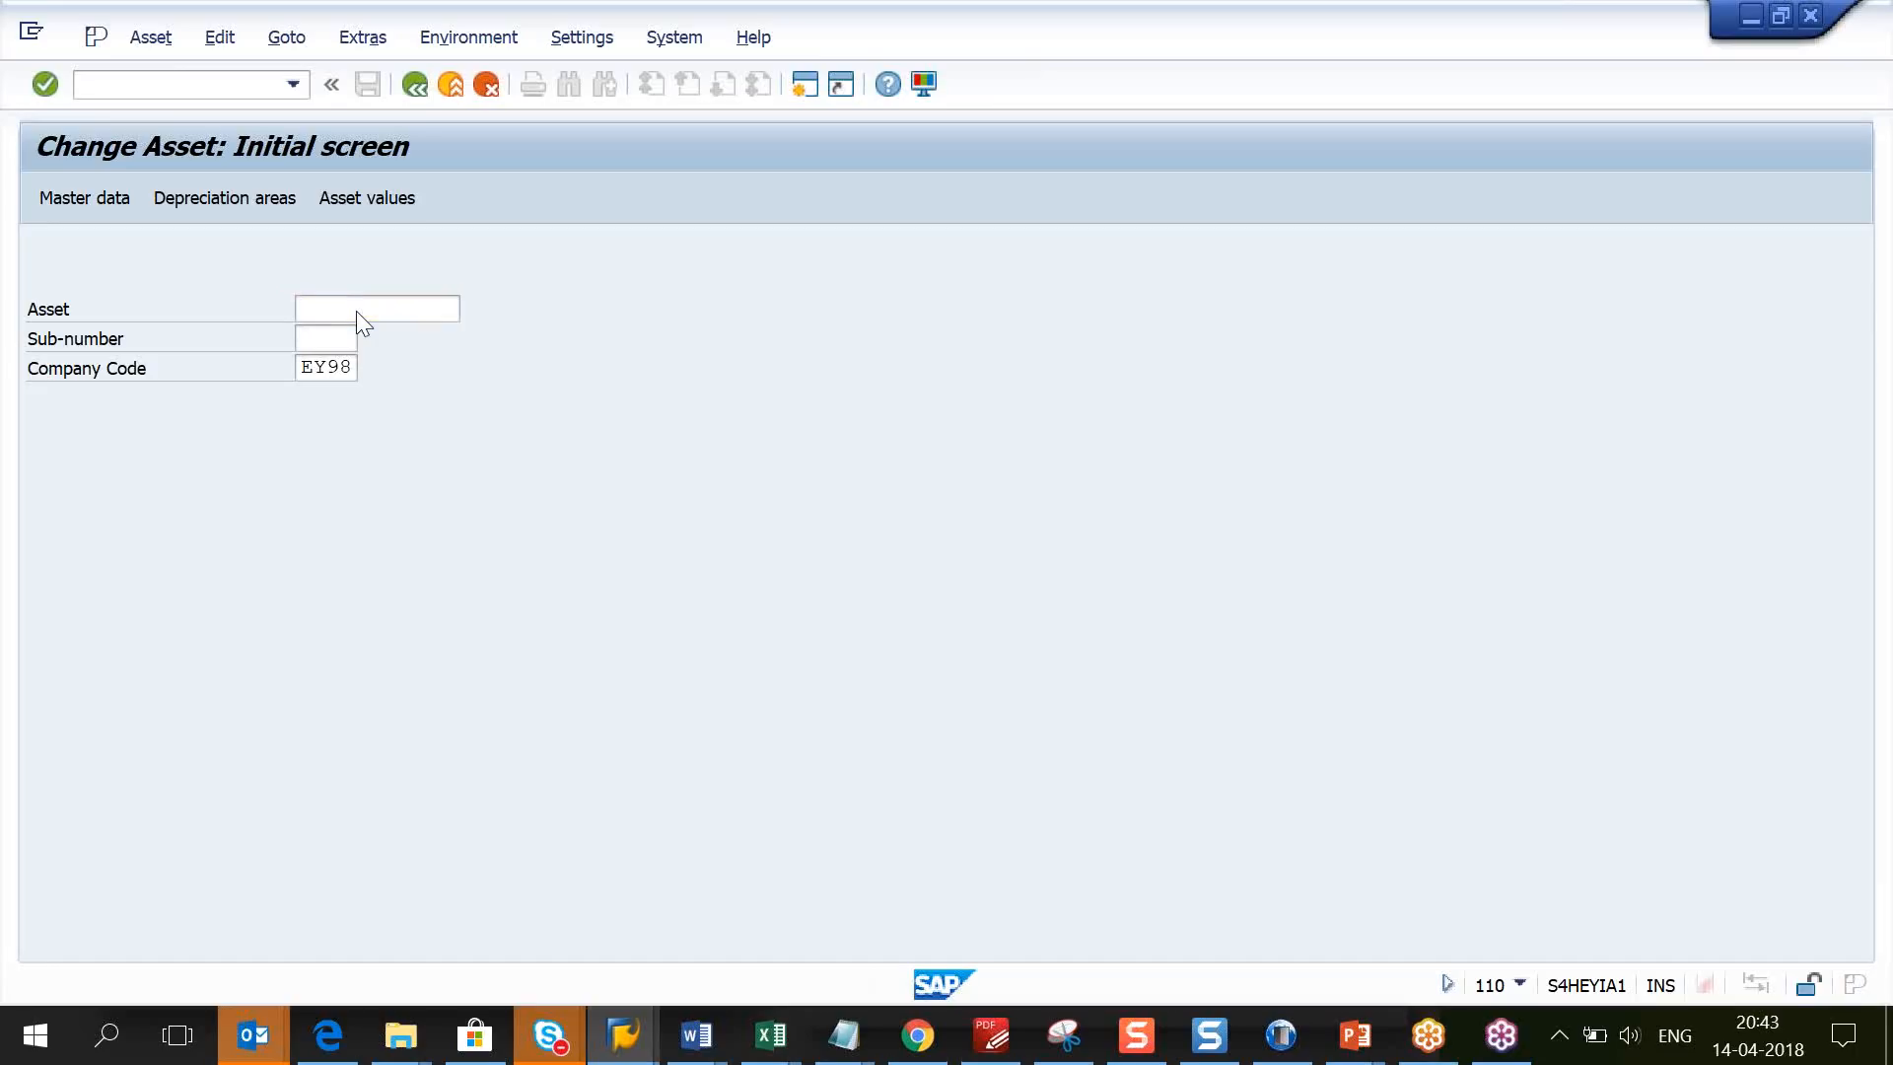
key(F4)
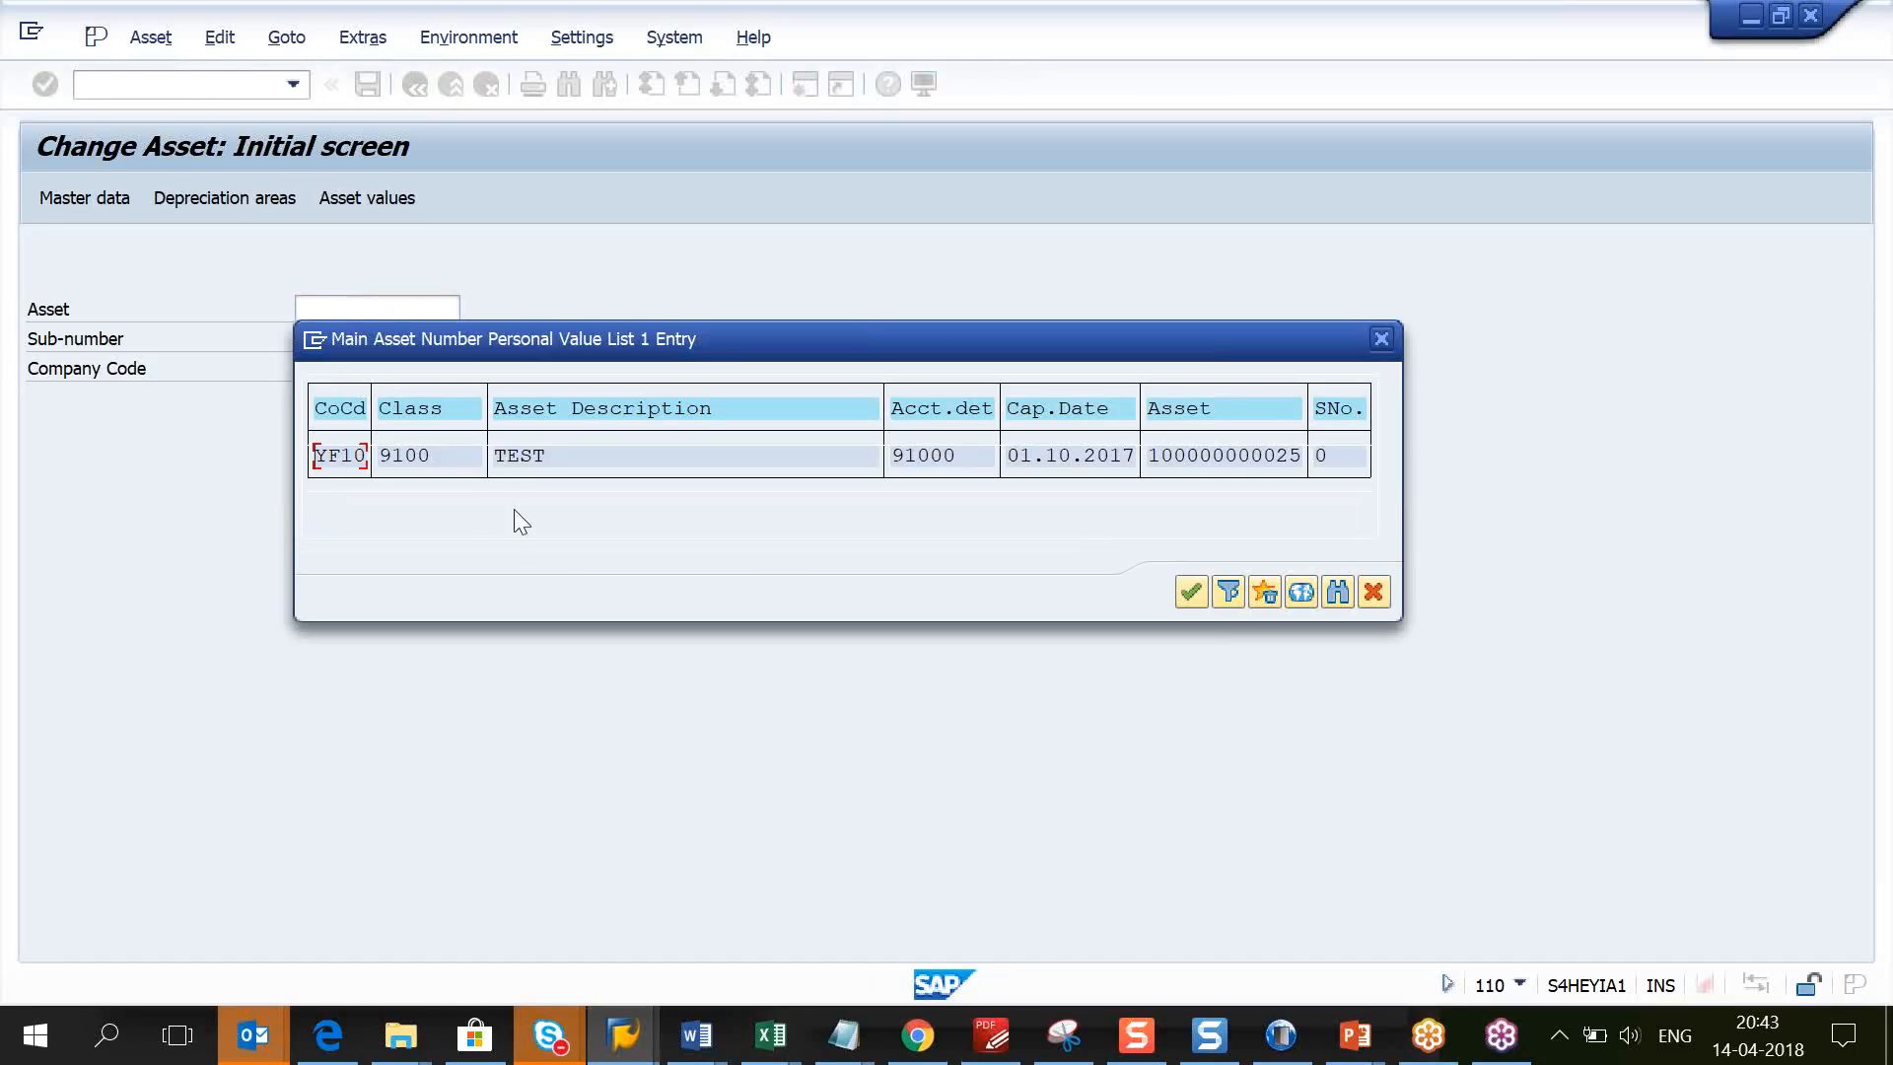
double_click(510, 458)
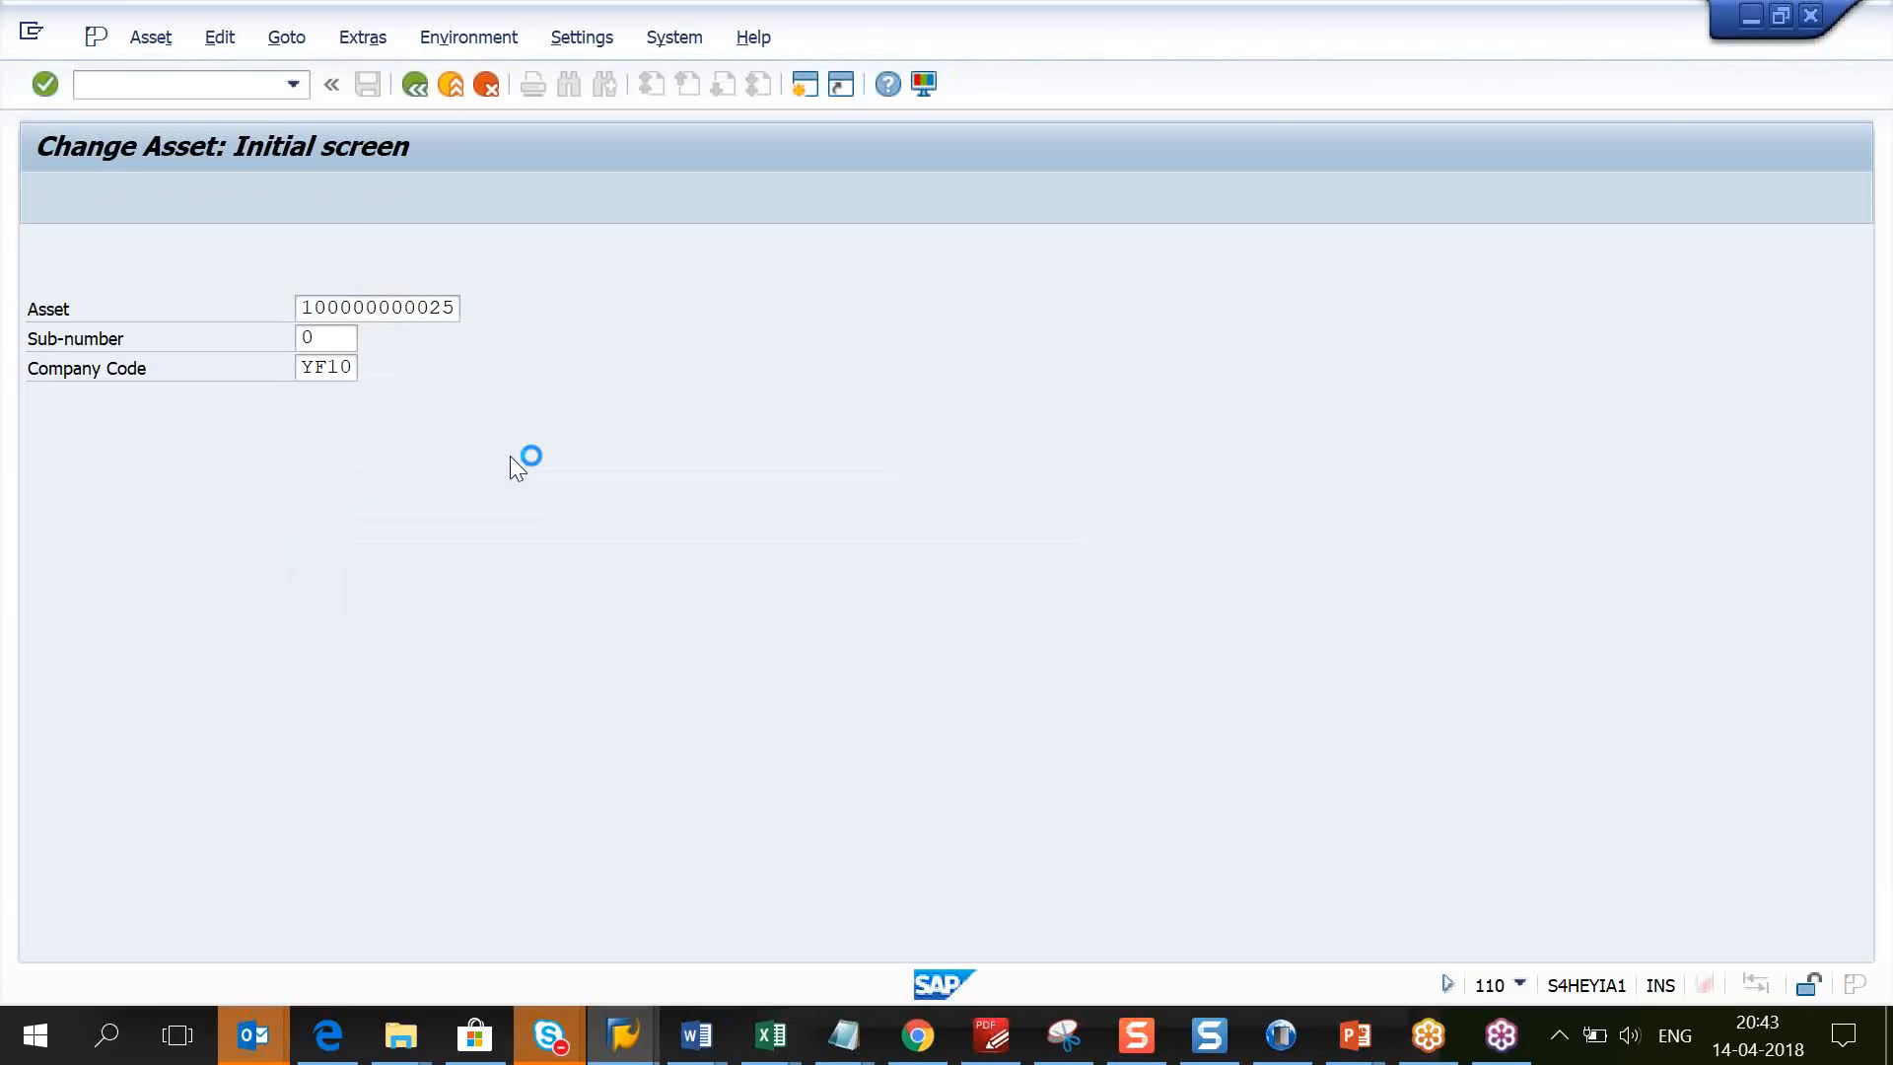
click(217, 340)
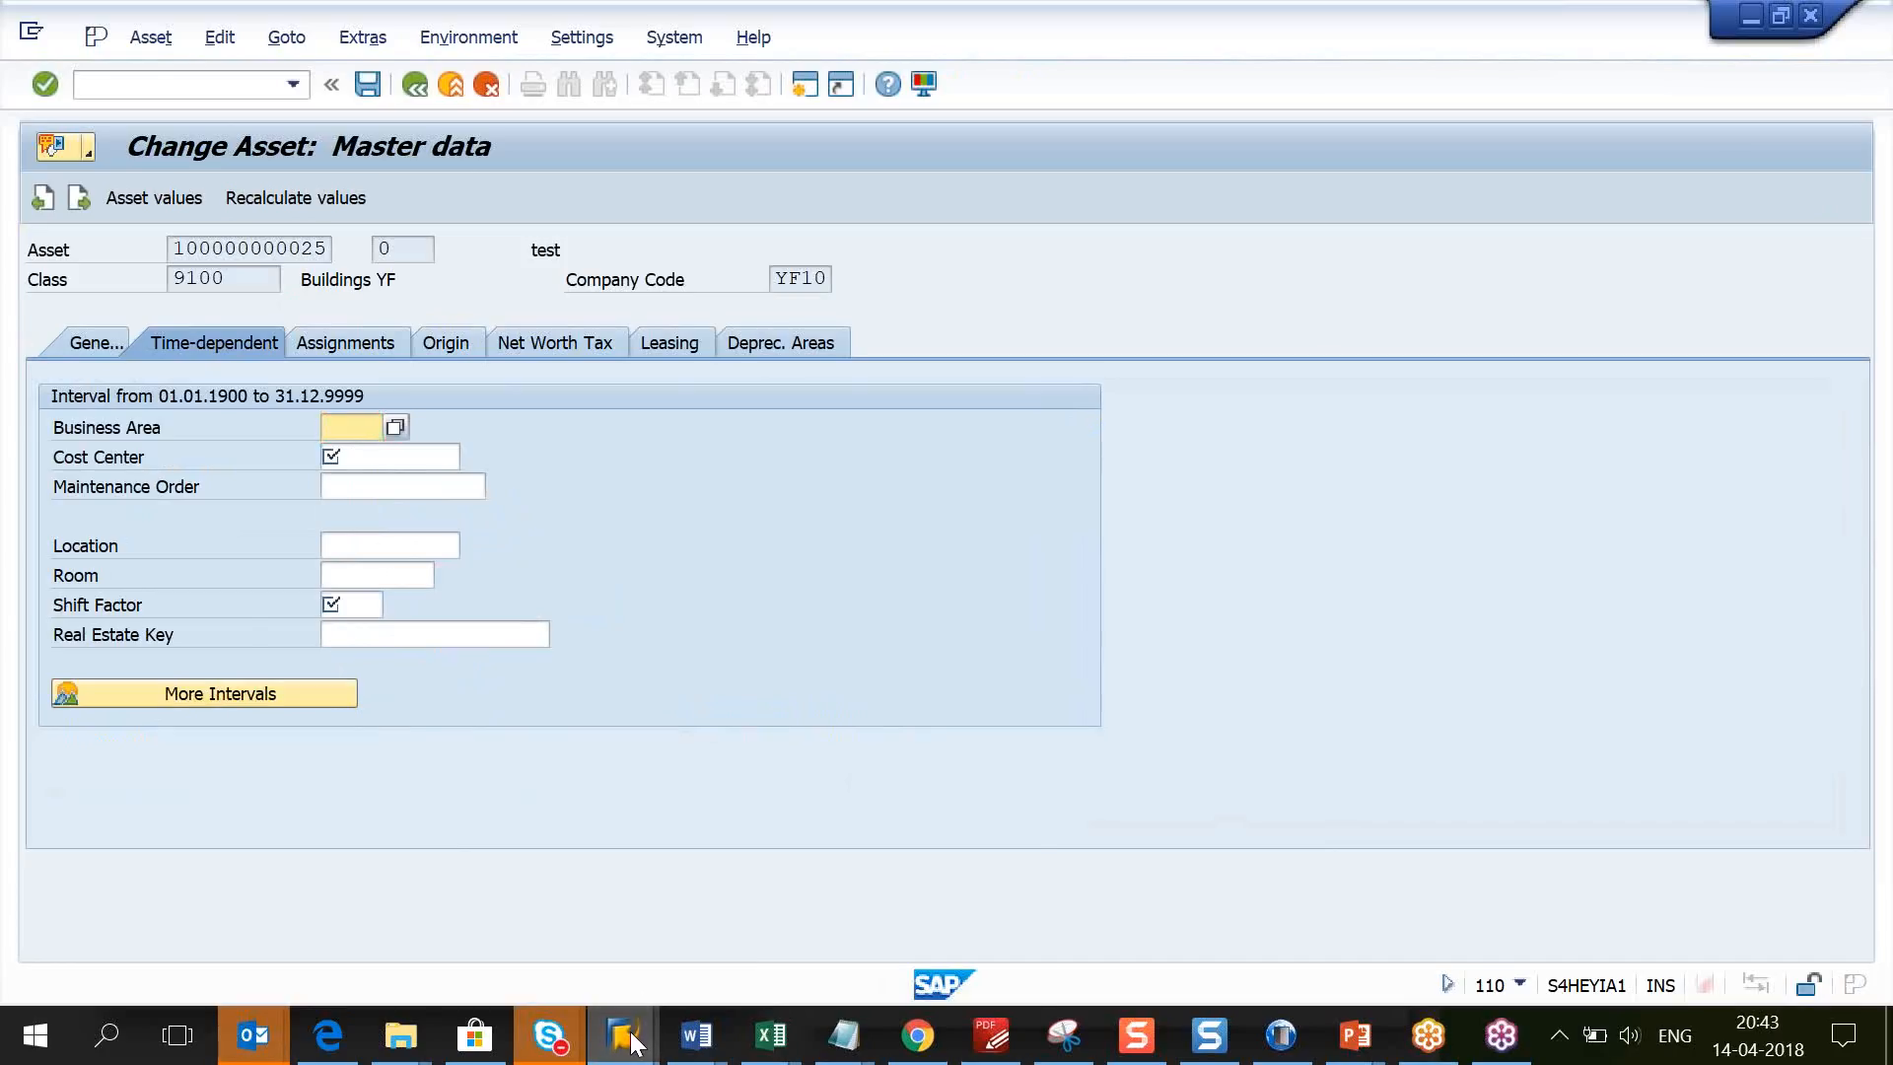
Step: Switch to SAP Logon, filter the connections by S4C and open the S4C system
mouse_move(631, 1040)
click(296, 886)
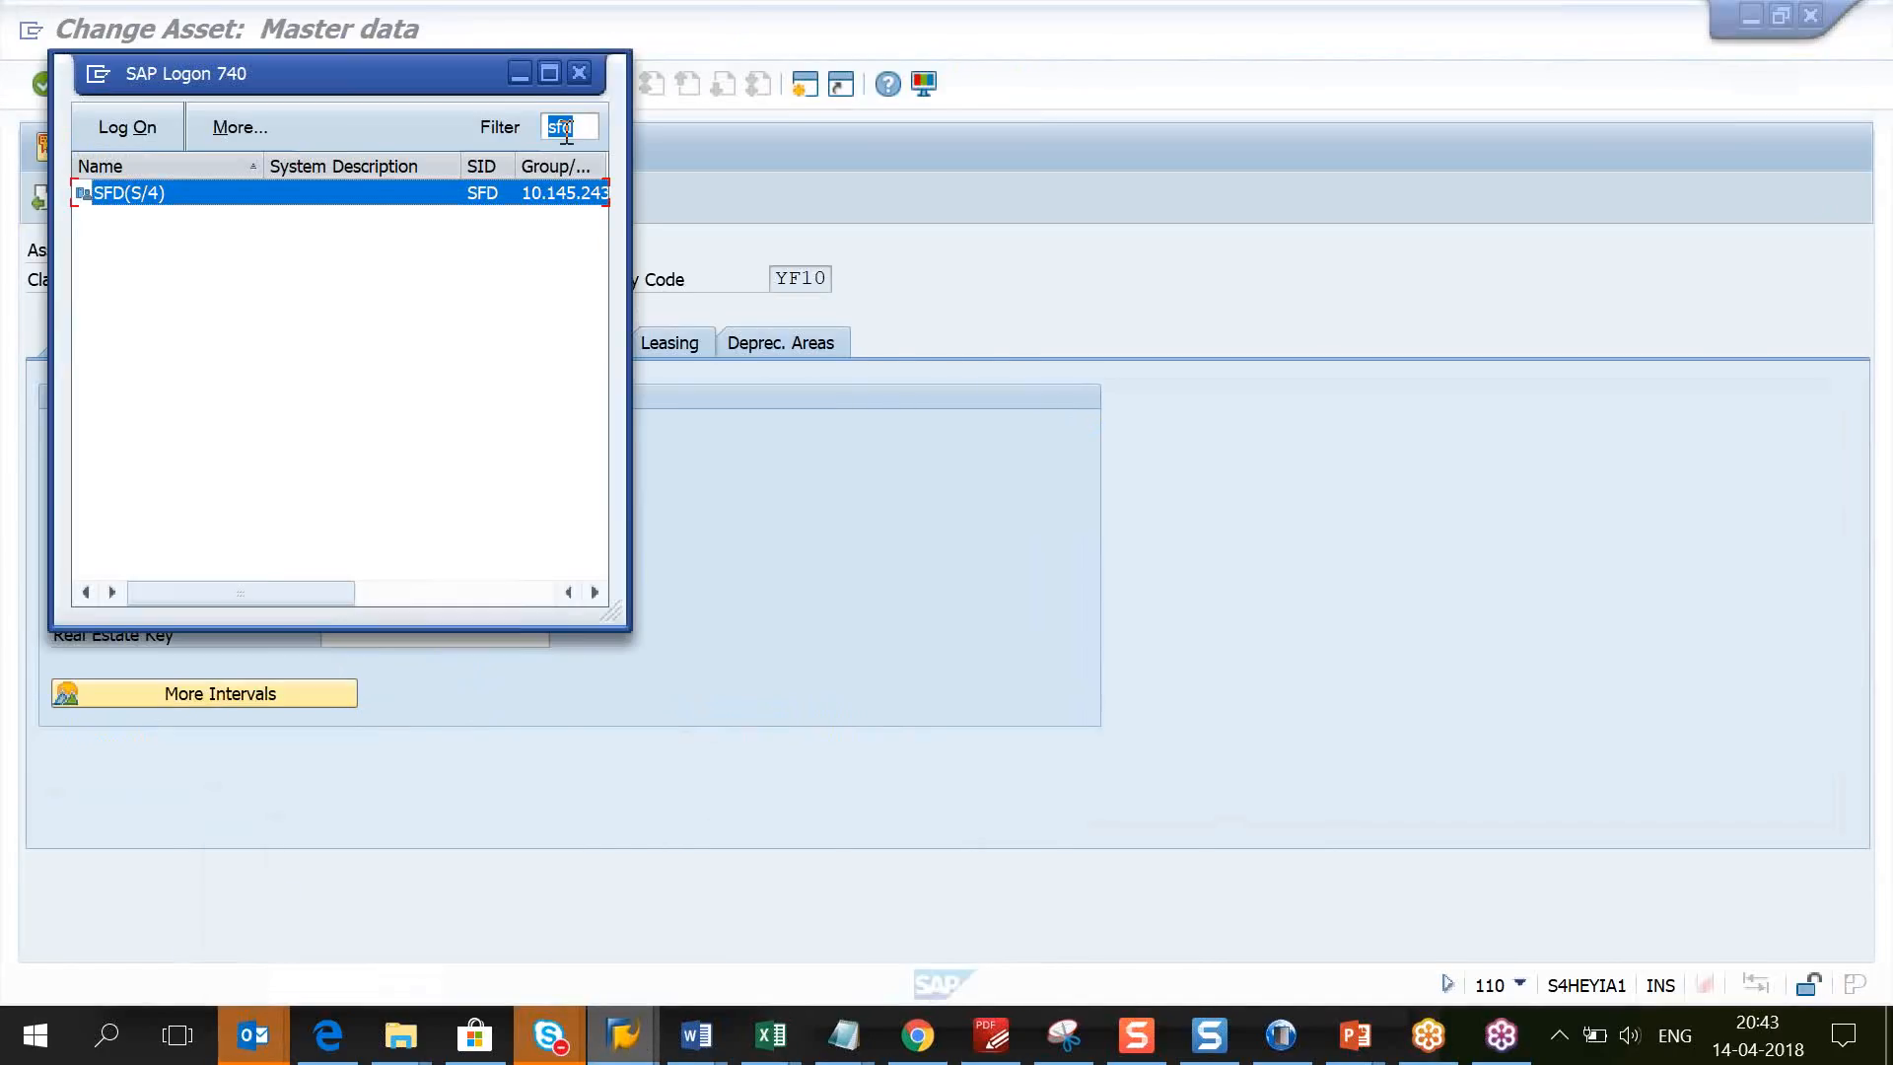
click(579, 133)
key(BackSpace)
key(BackSpace)
key(BackSpace)
text(s4C)
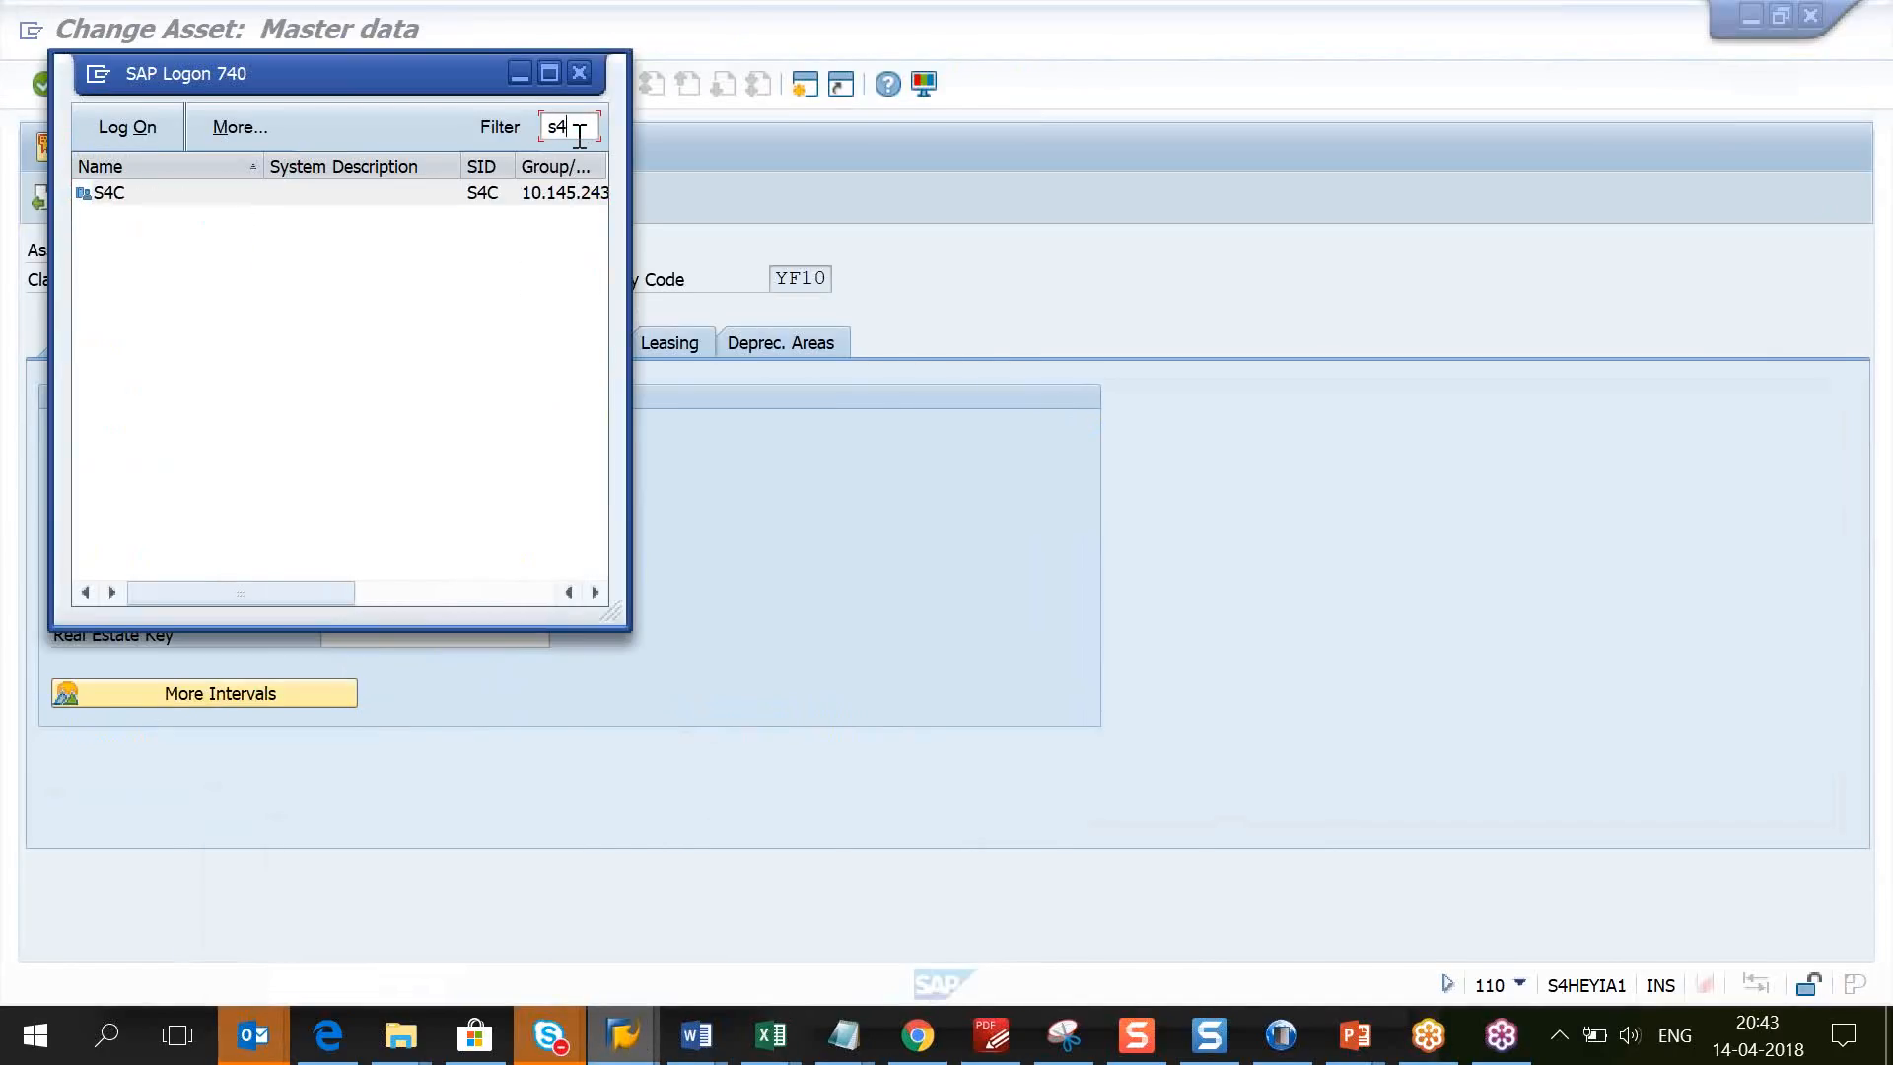
click(502, 192)
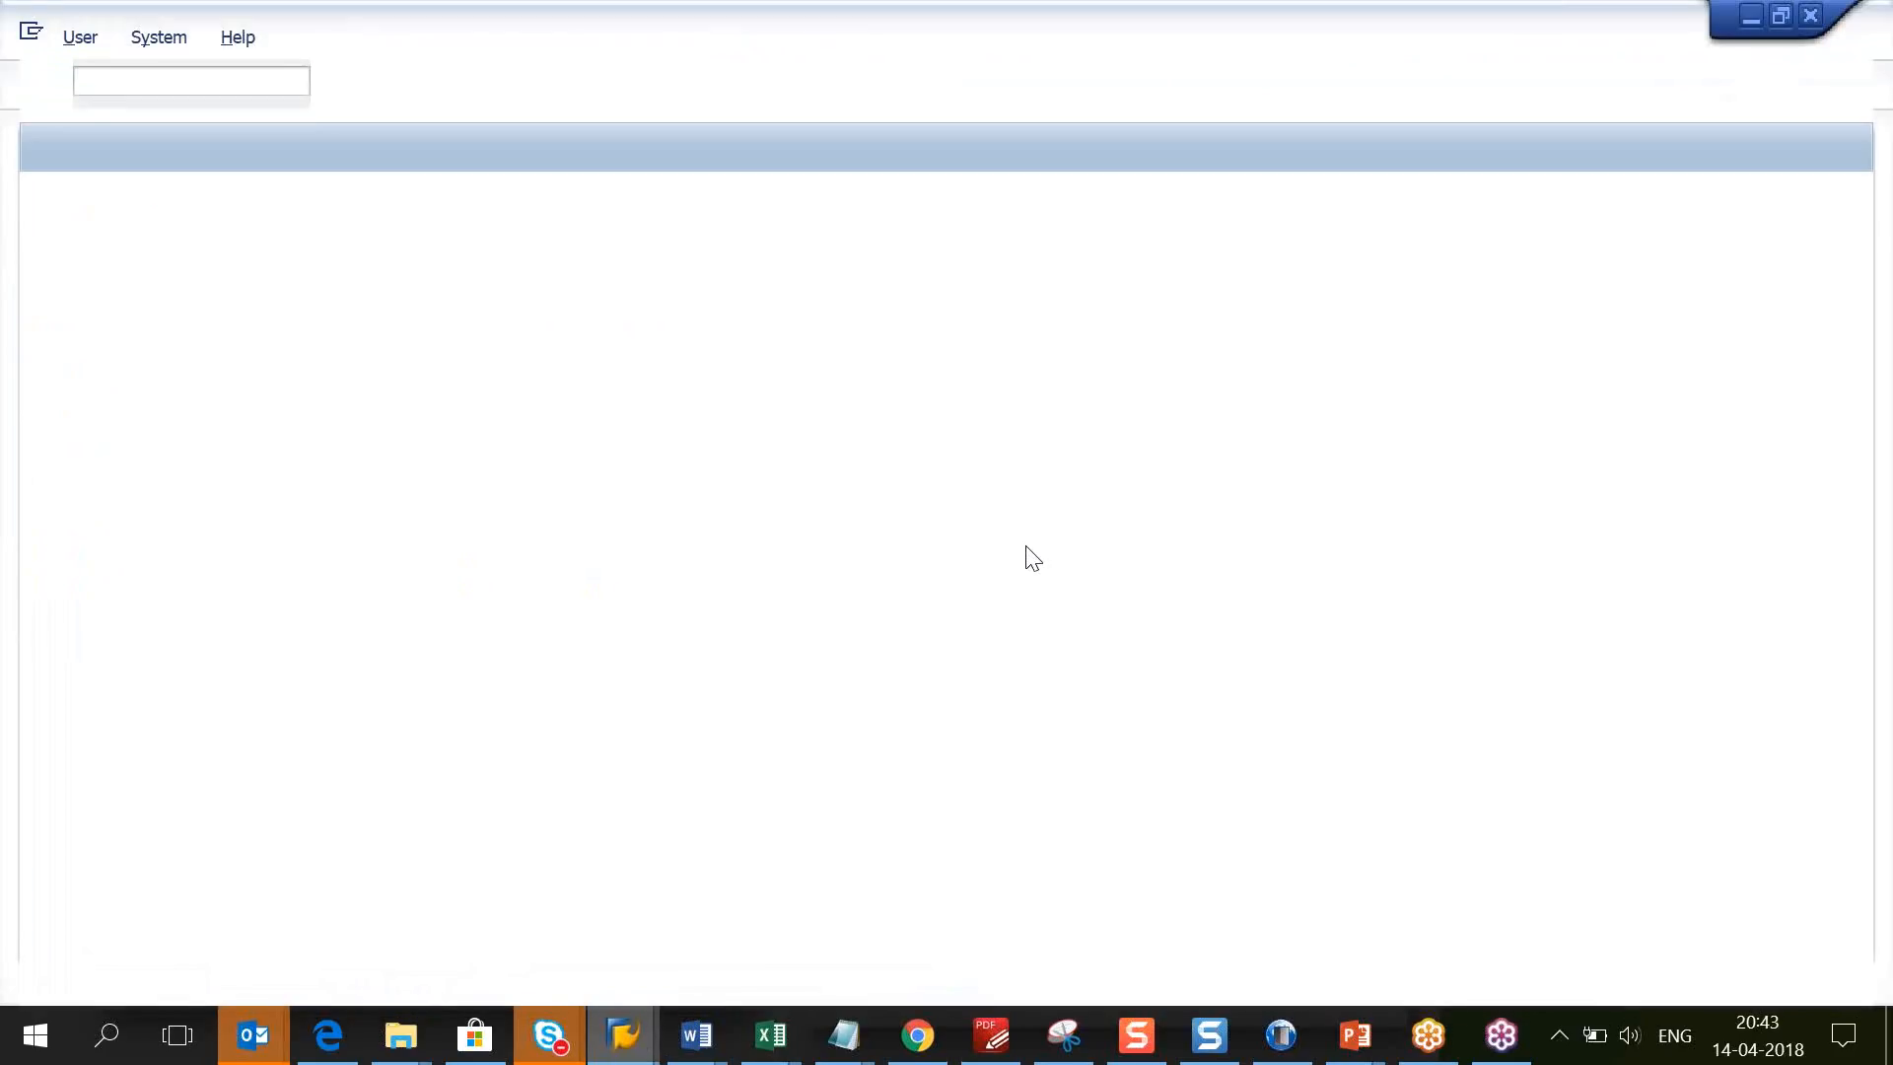
Step: Log on to client 110 of the S4C system with the user's account password
key(Down)
key(Down)
key(Tab)
text(*)
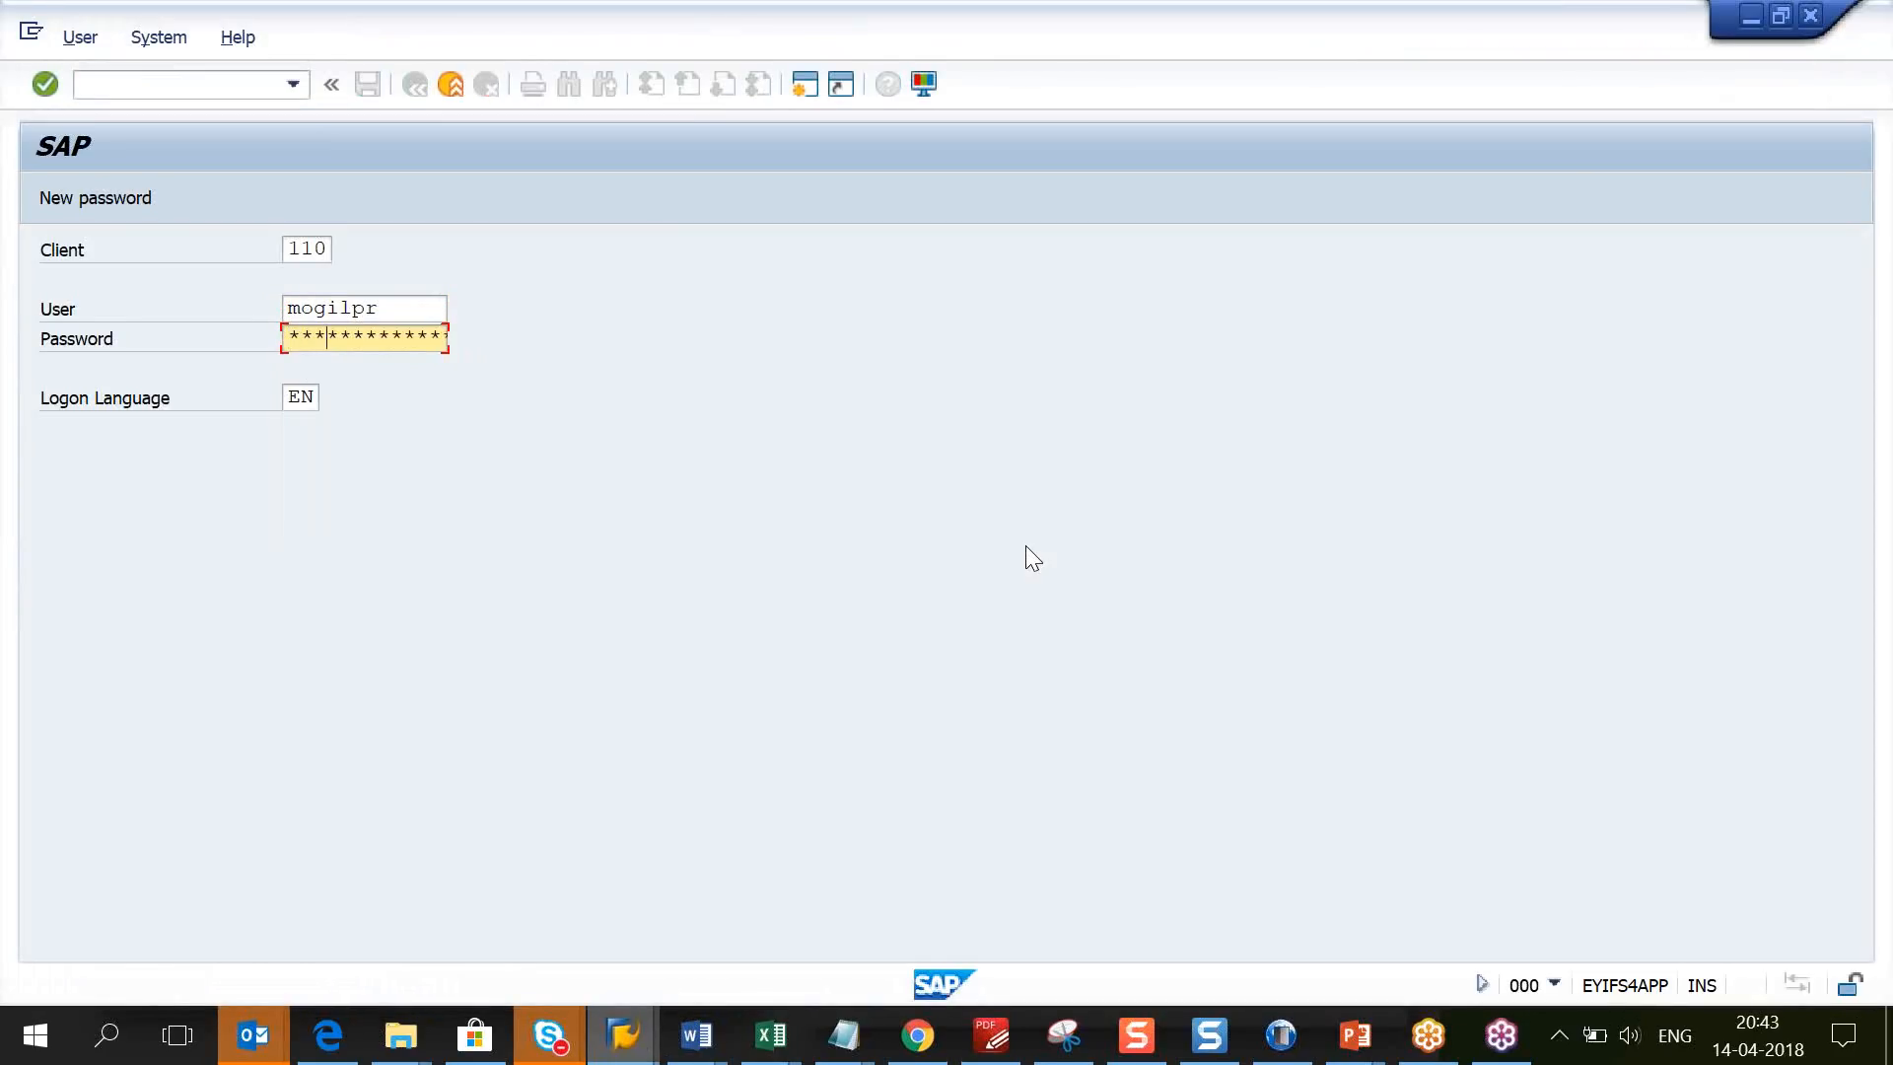
key(Return)
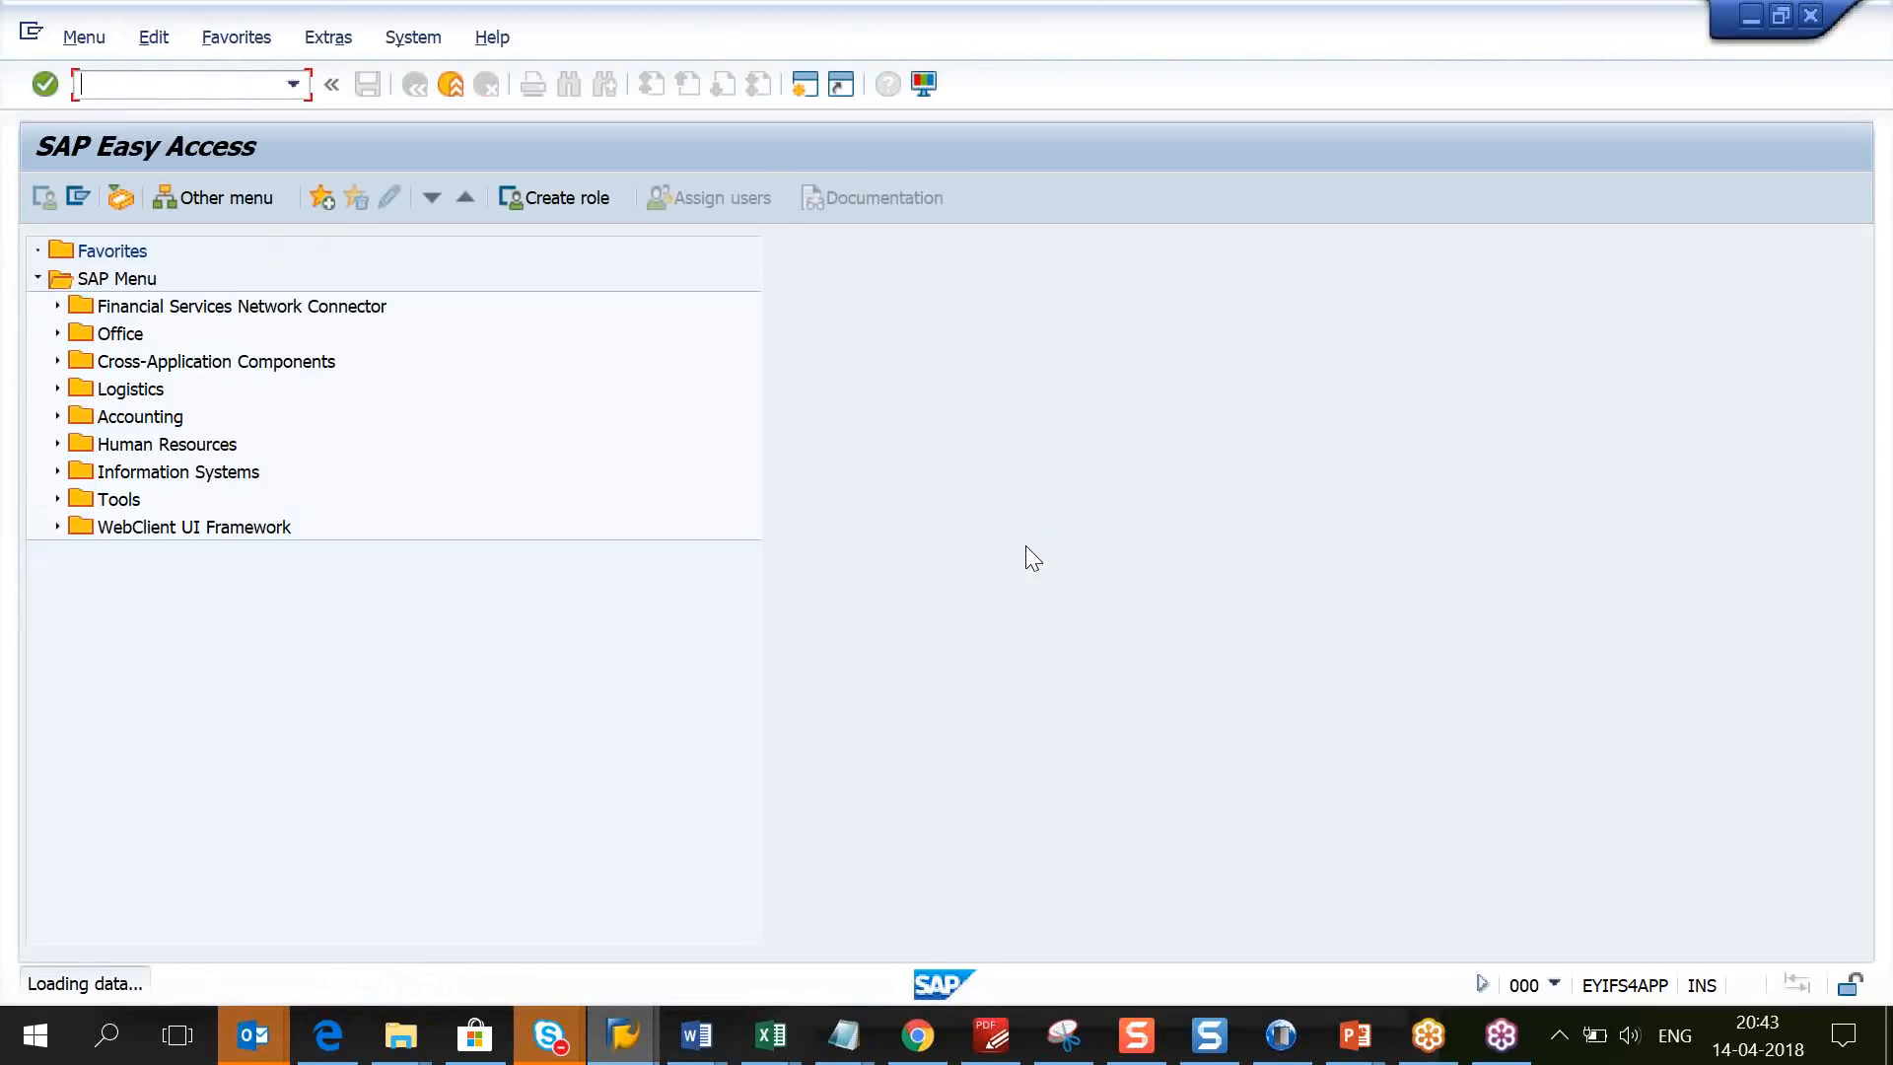
Step: Run transaction AS02, pick asset 100000 of company code EY99 and display its time-dependent data
text(as02)
key(Return)
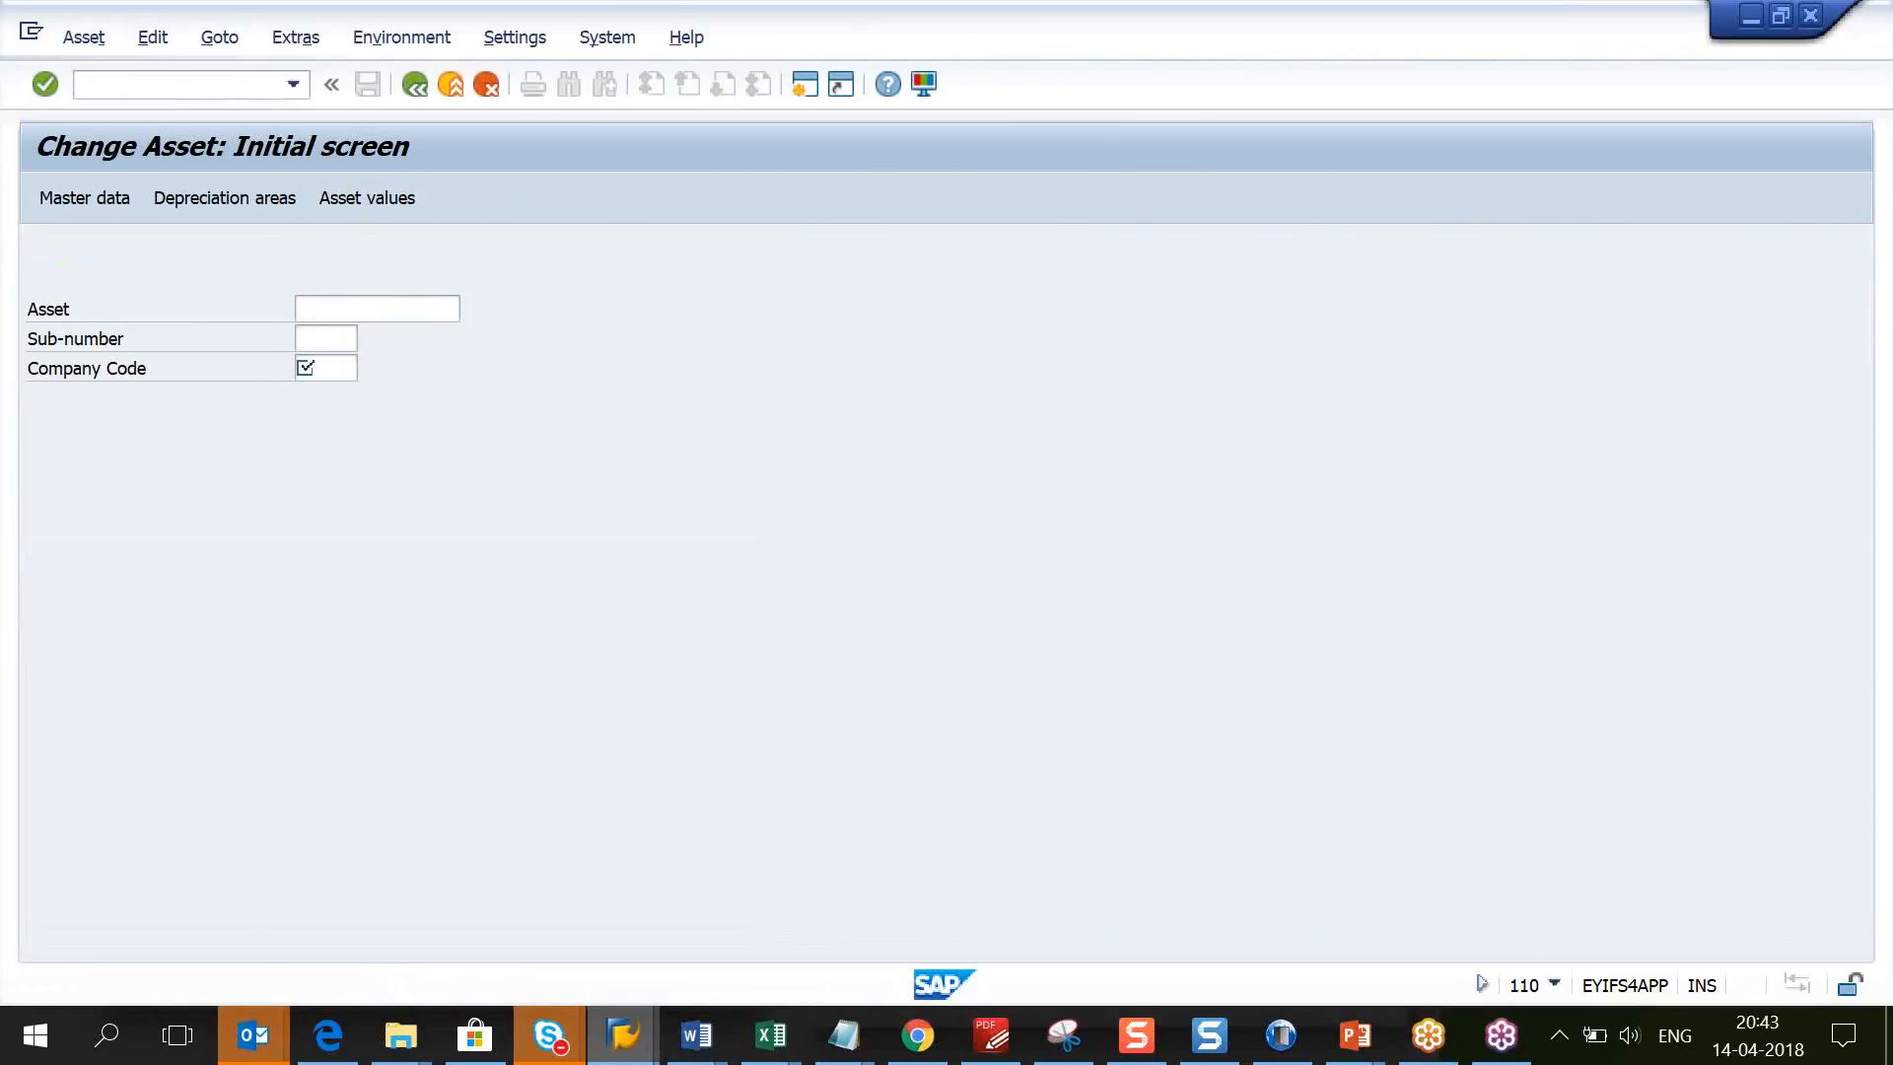
key(F4)
double_click(621, 461)
key(Return)
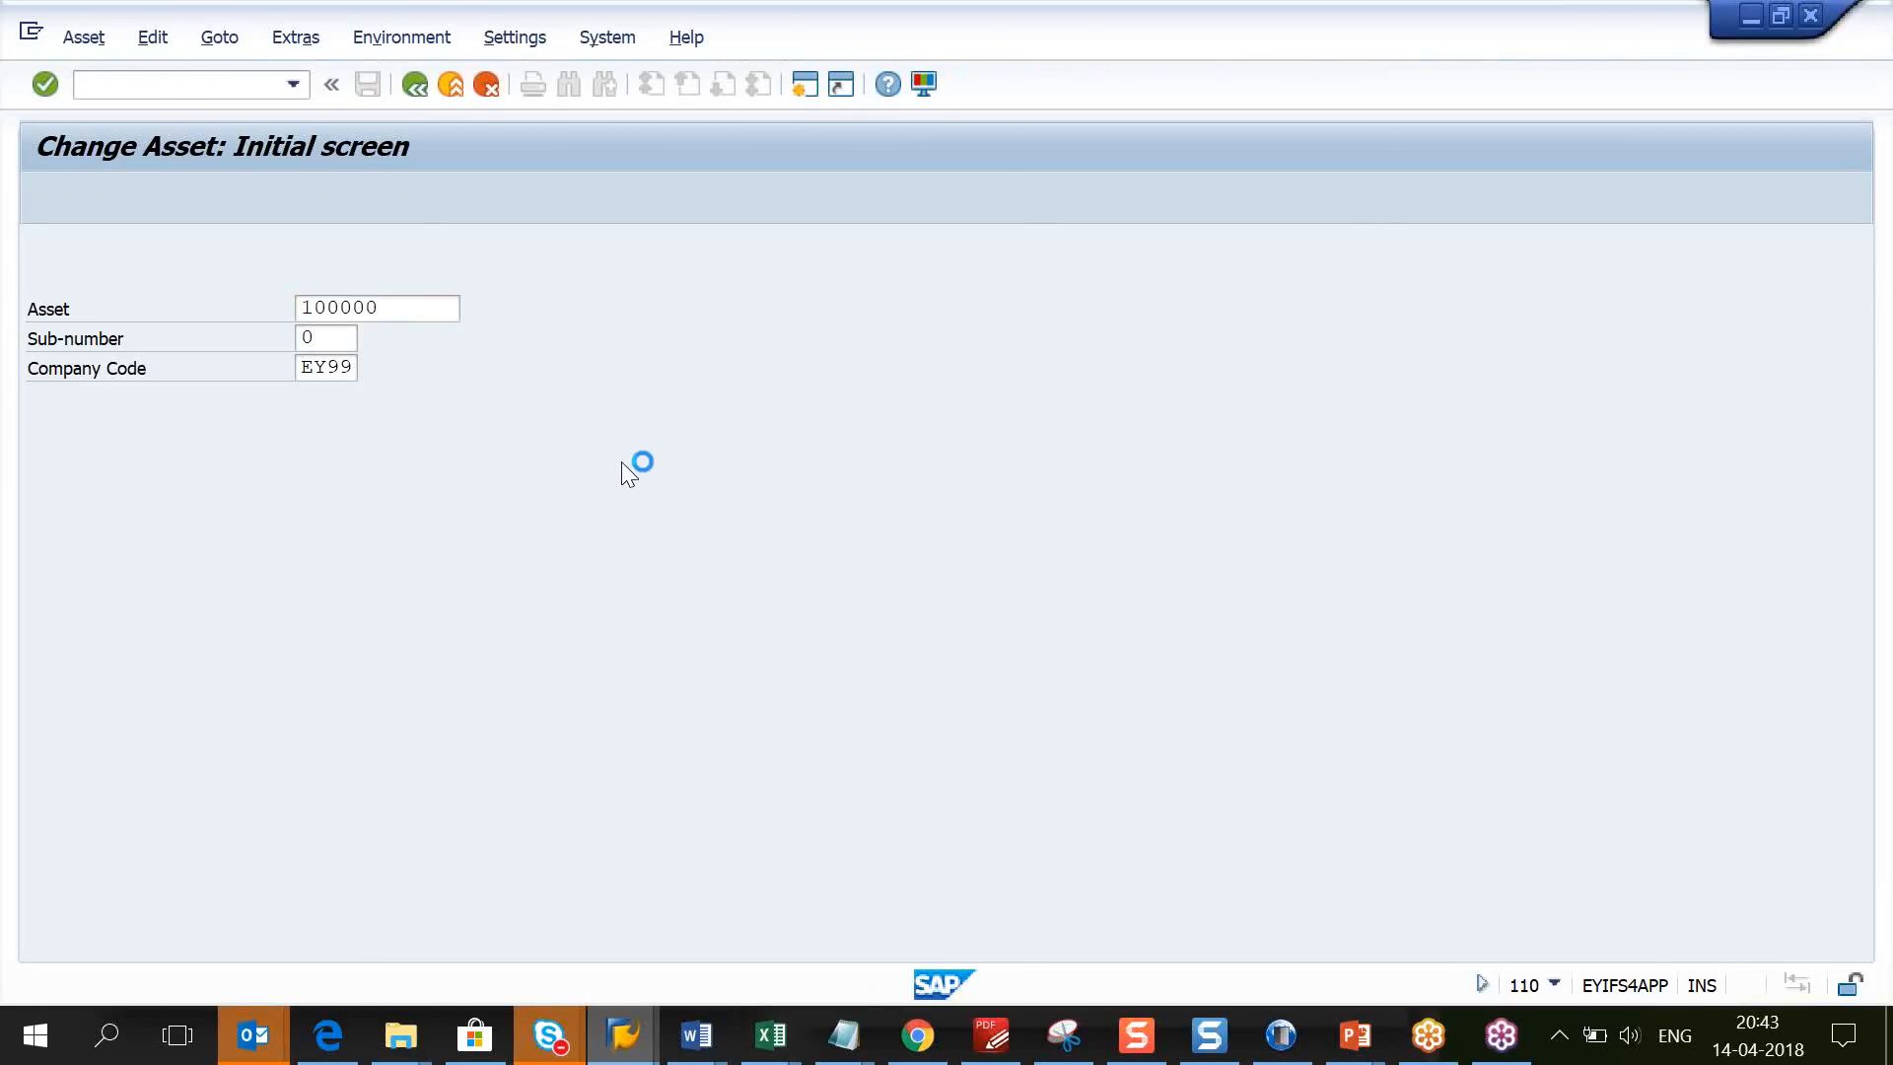
click(234, 345)
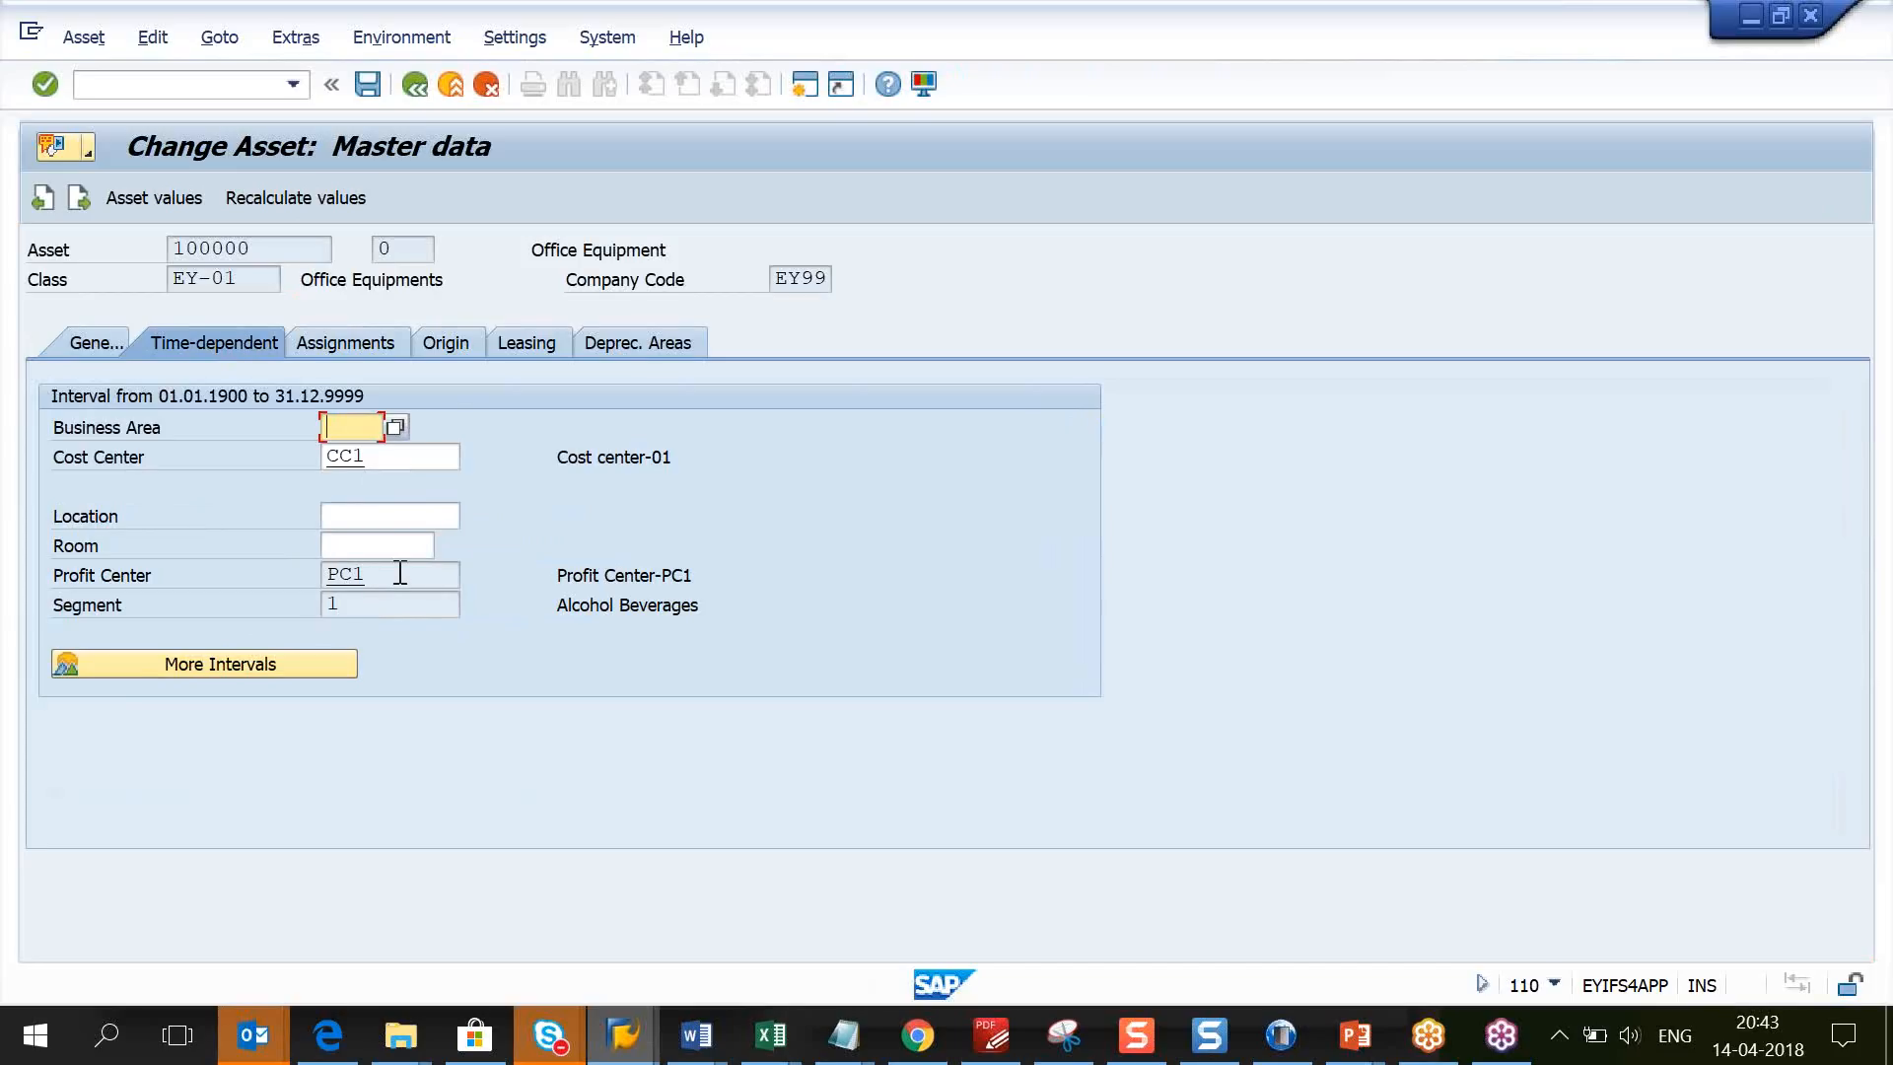
Step: Examine the profit center and segment fields of asset 100000 and compare them with the asset screen in the other system
click(400, 573)
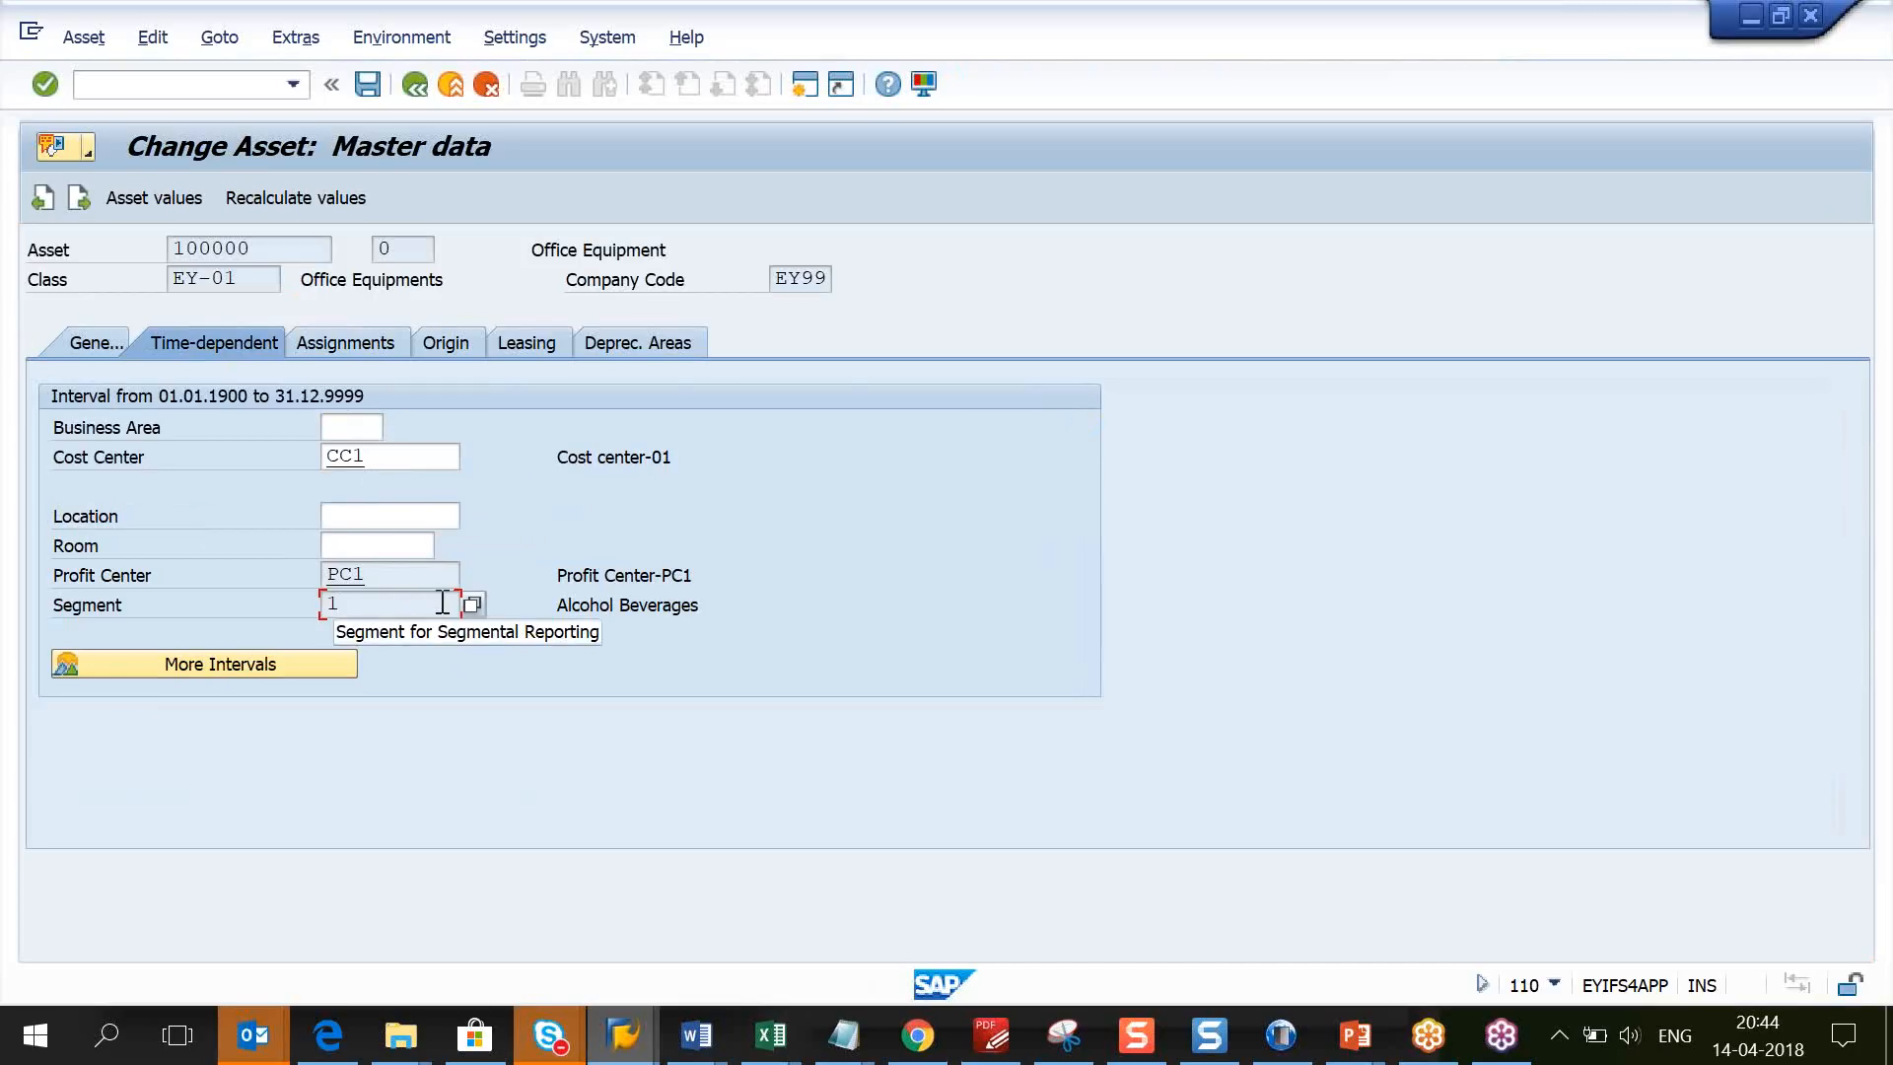
click(402, 570)
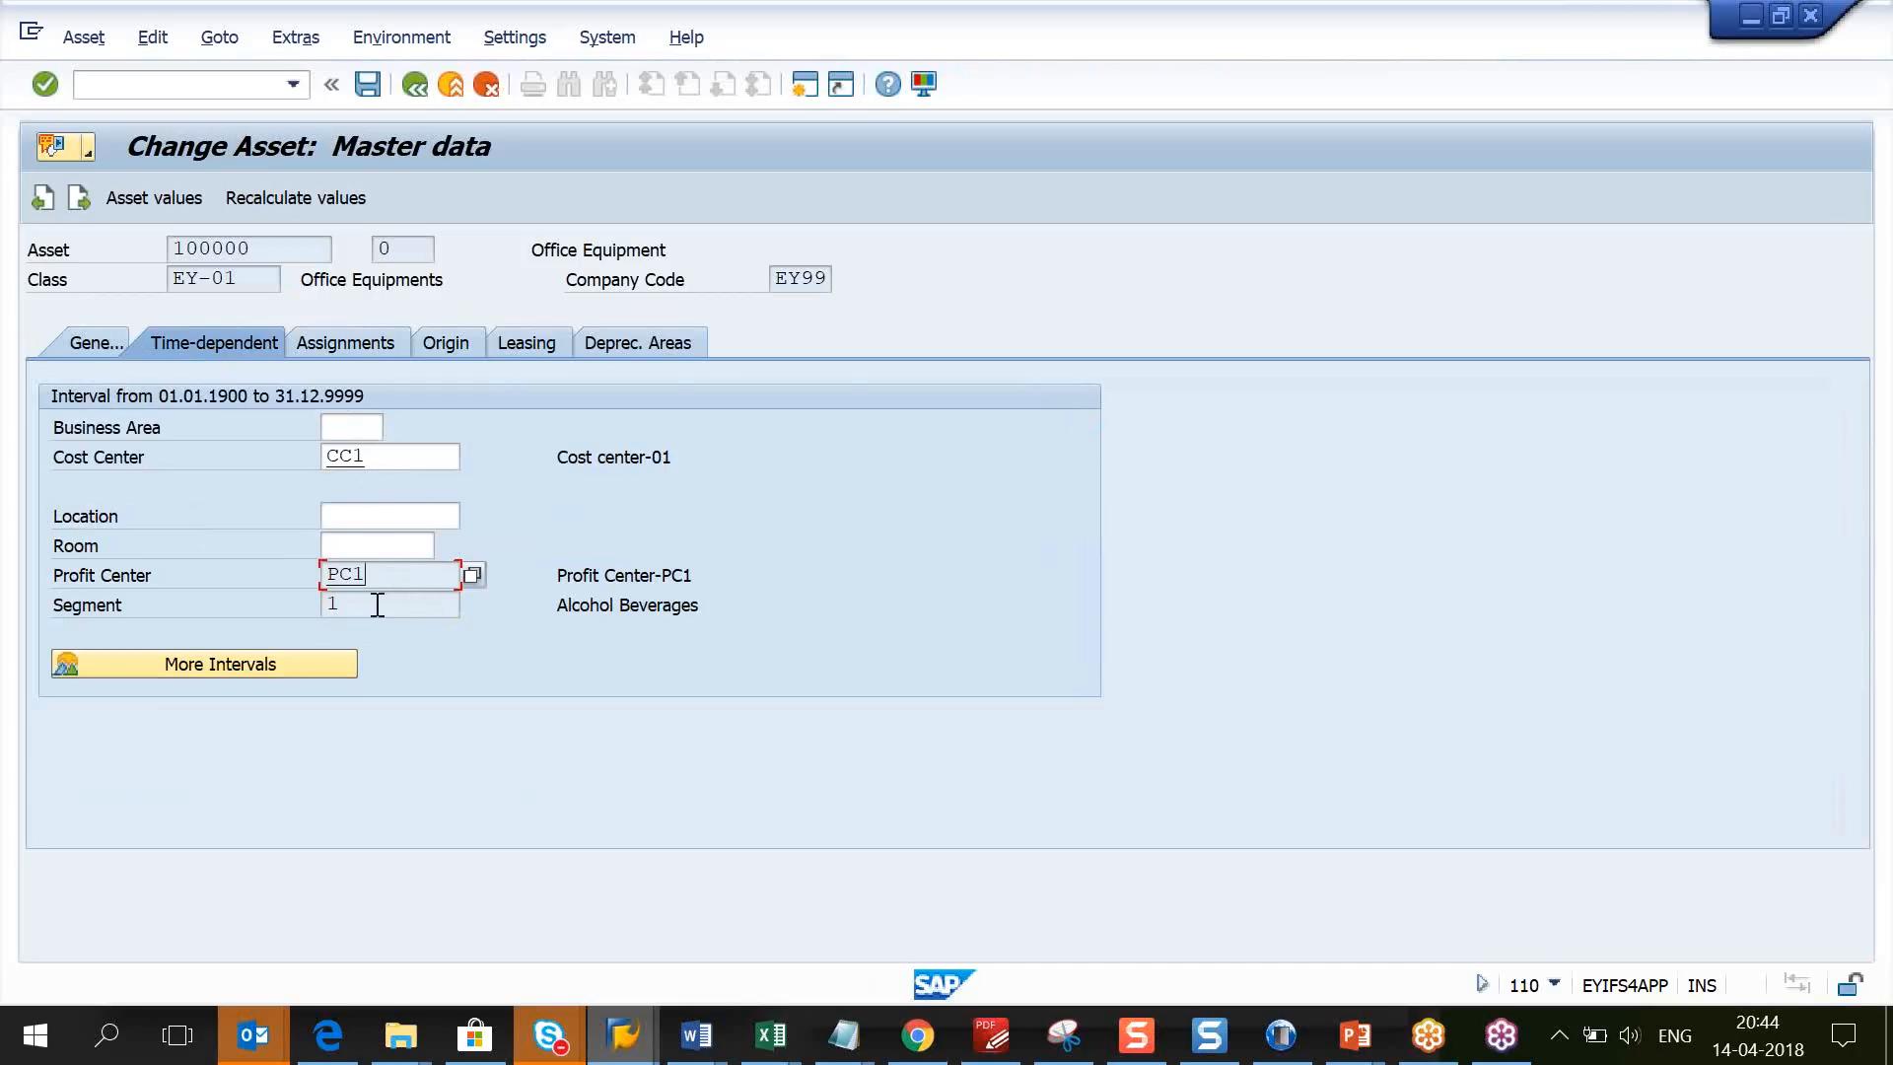
click(377, 603)
click(394, 569)
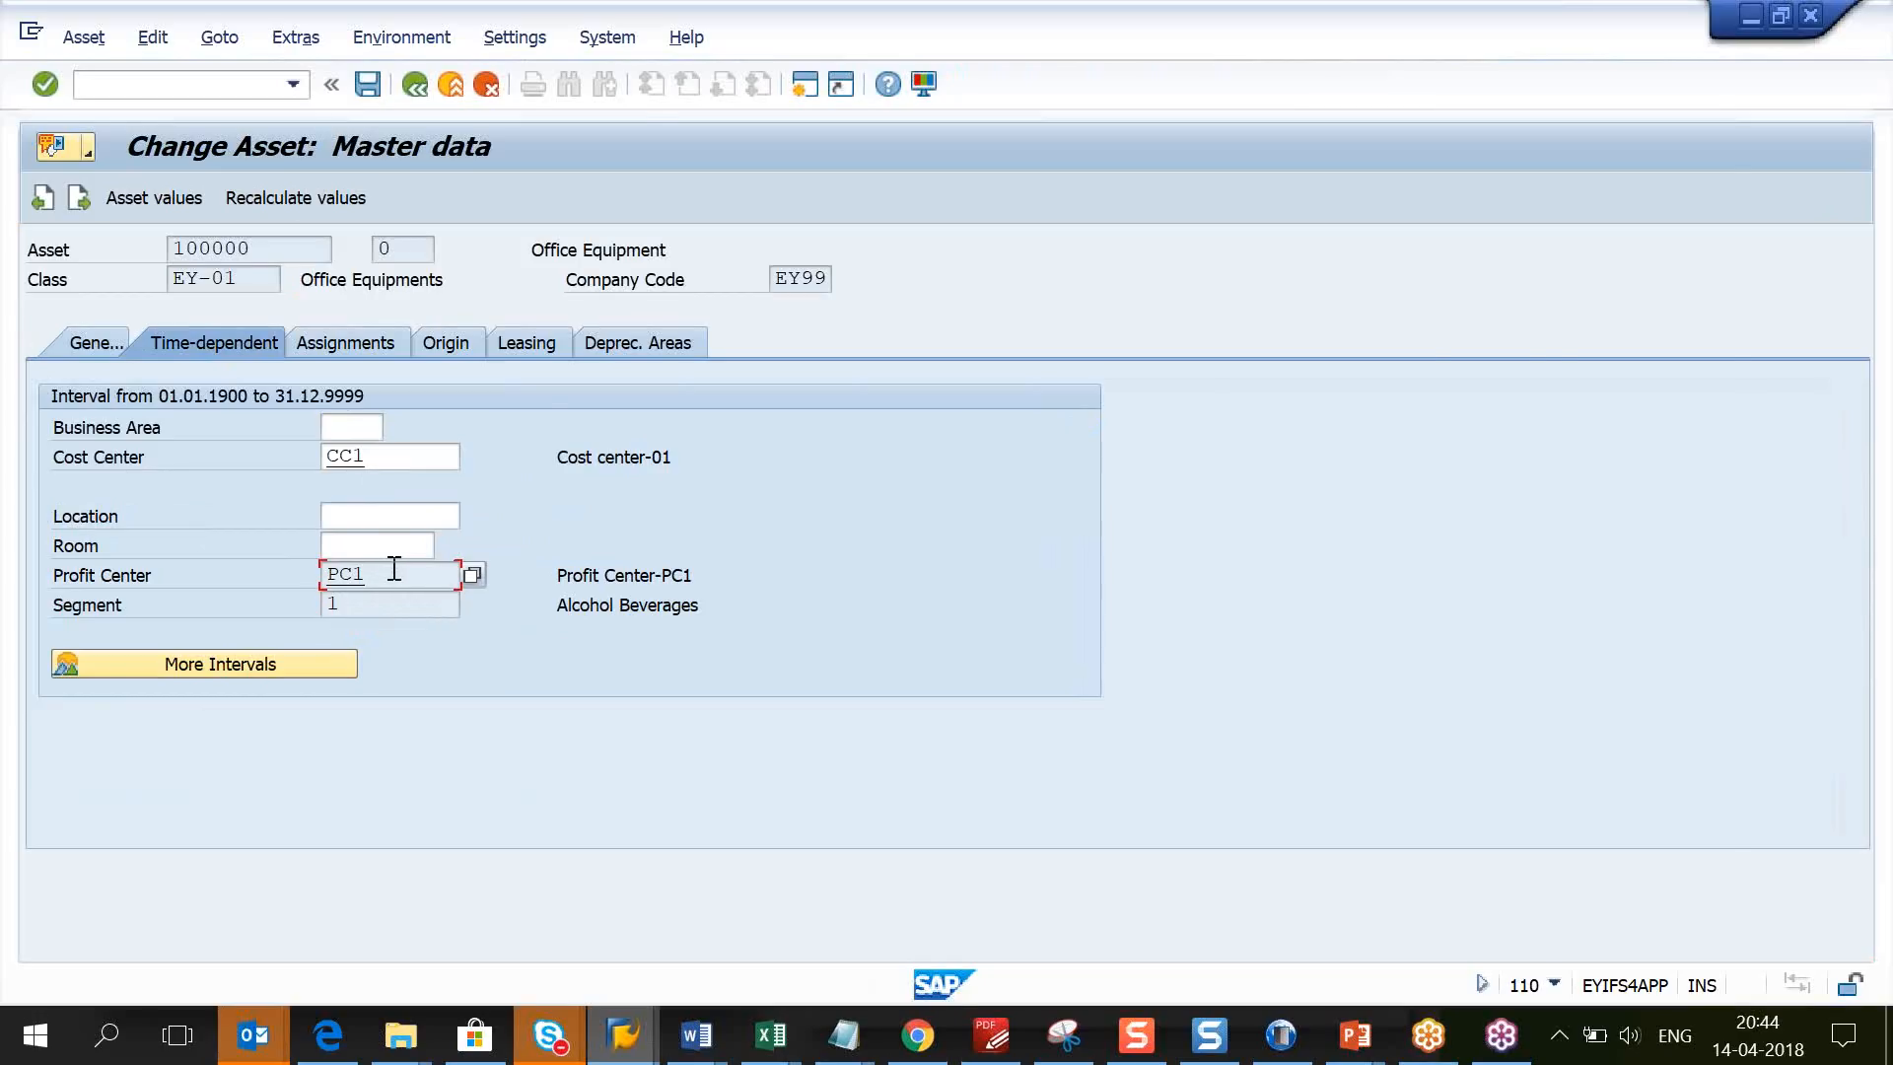
key(alt+Tab)
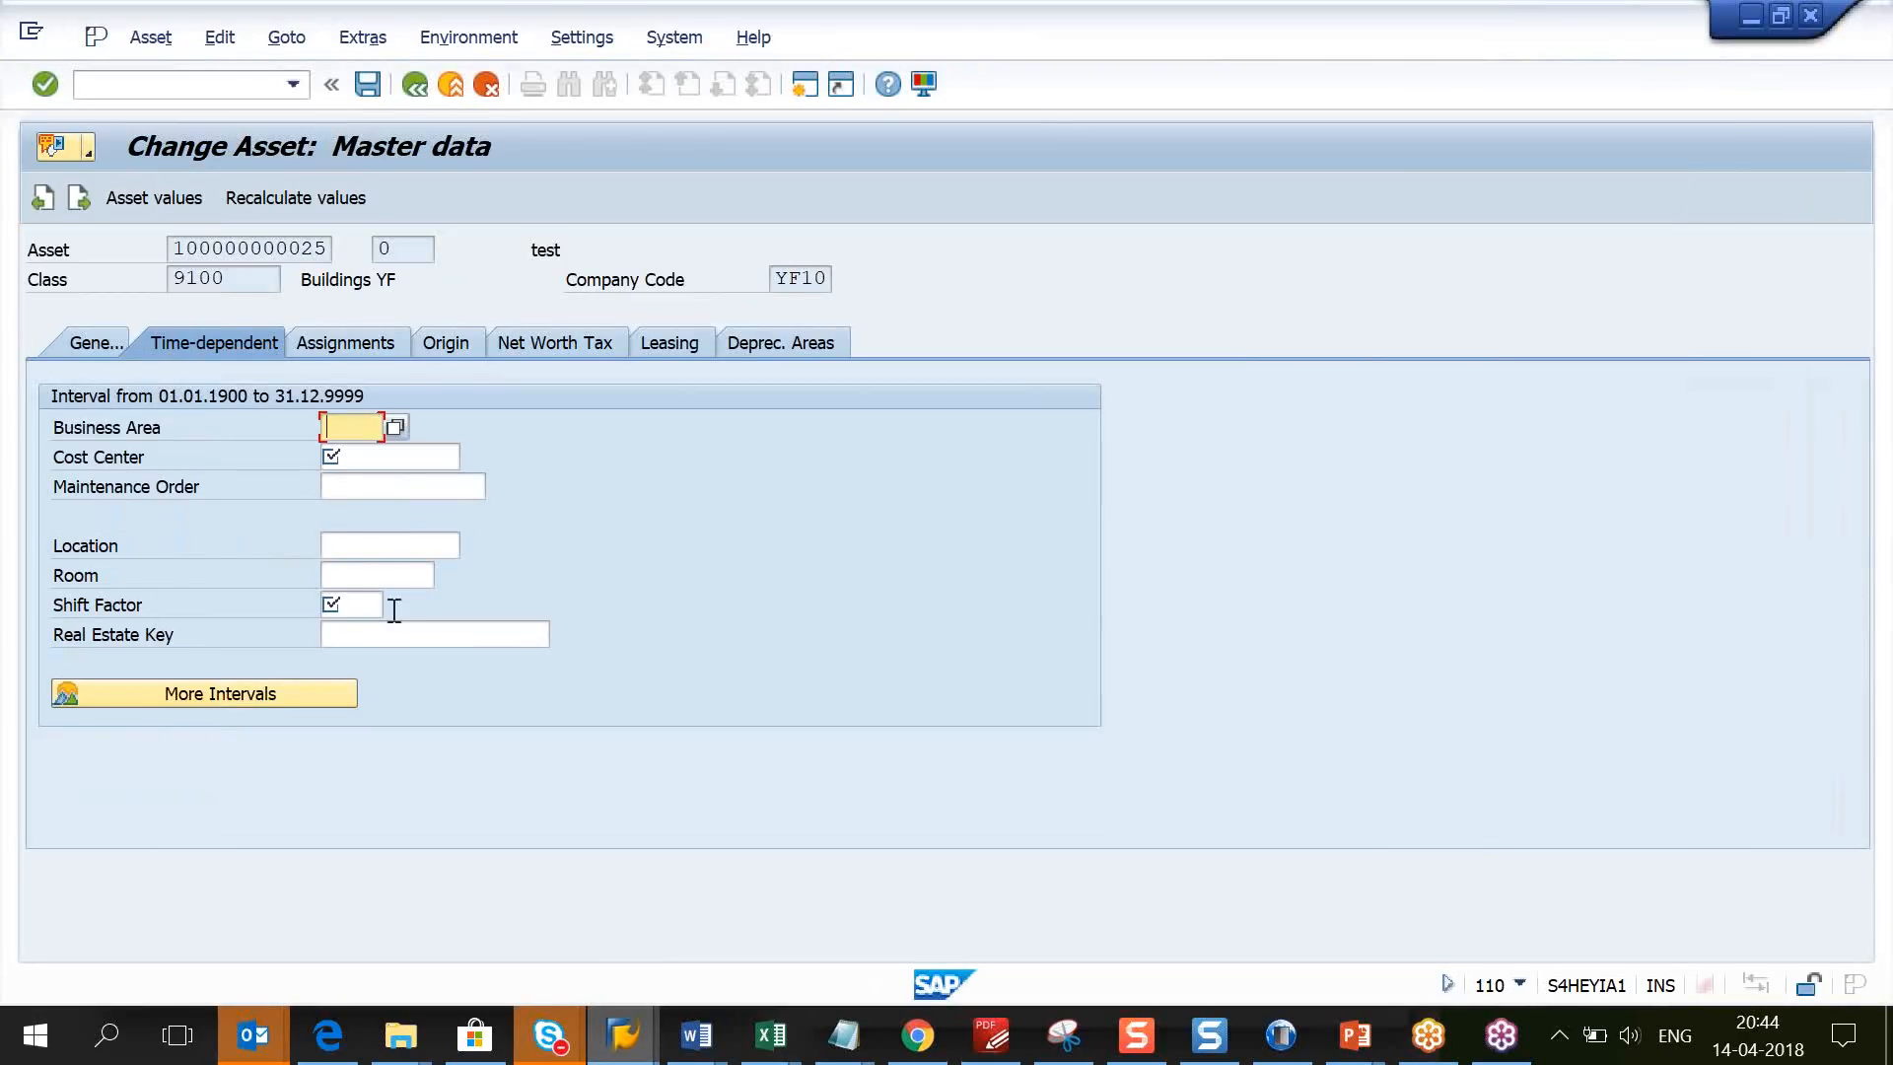
key(alt+Tab)
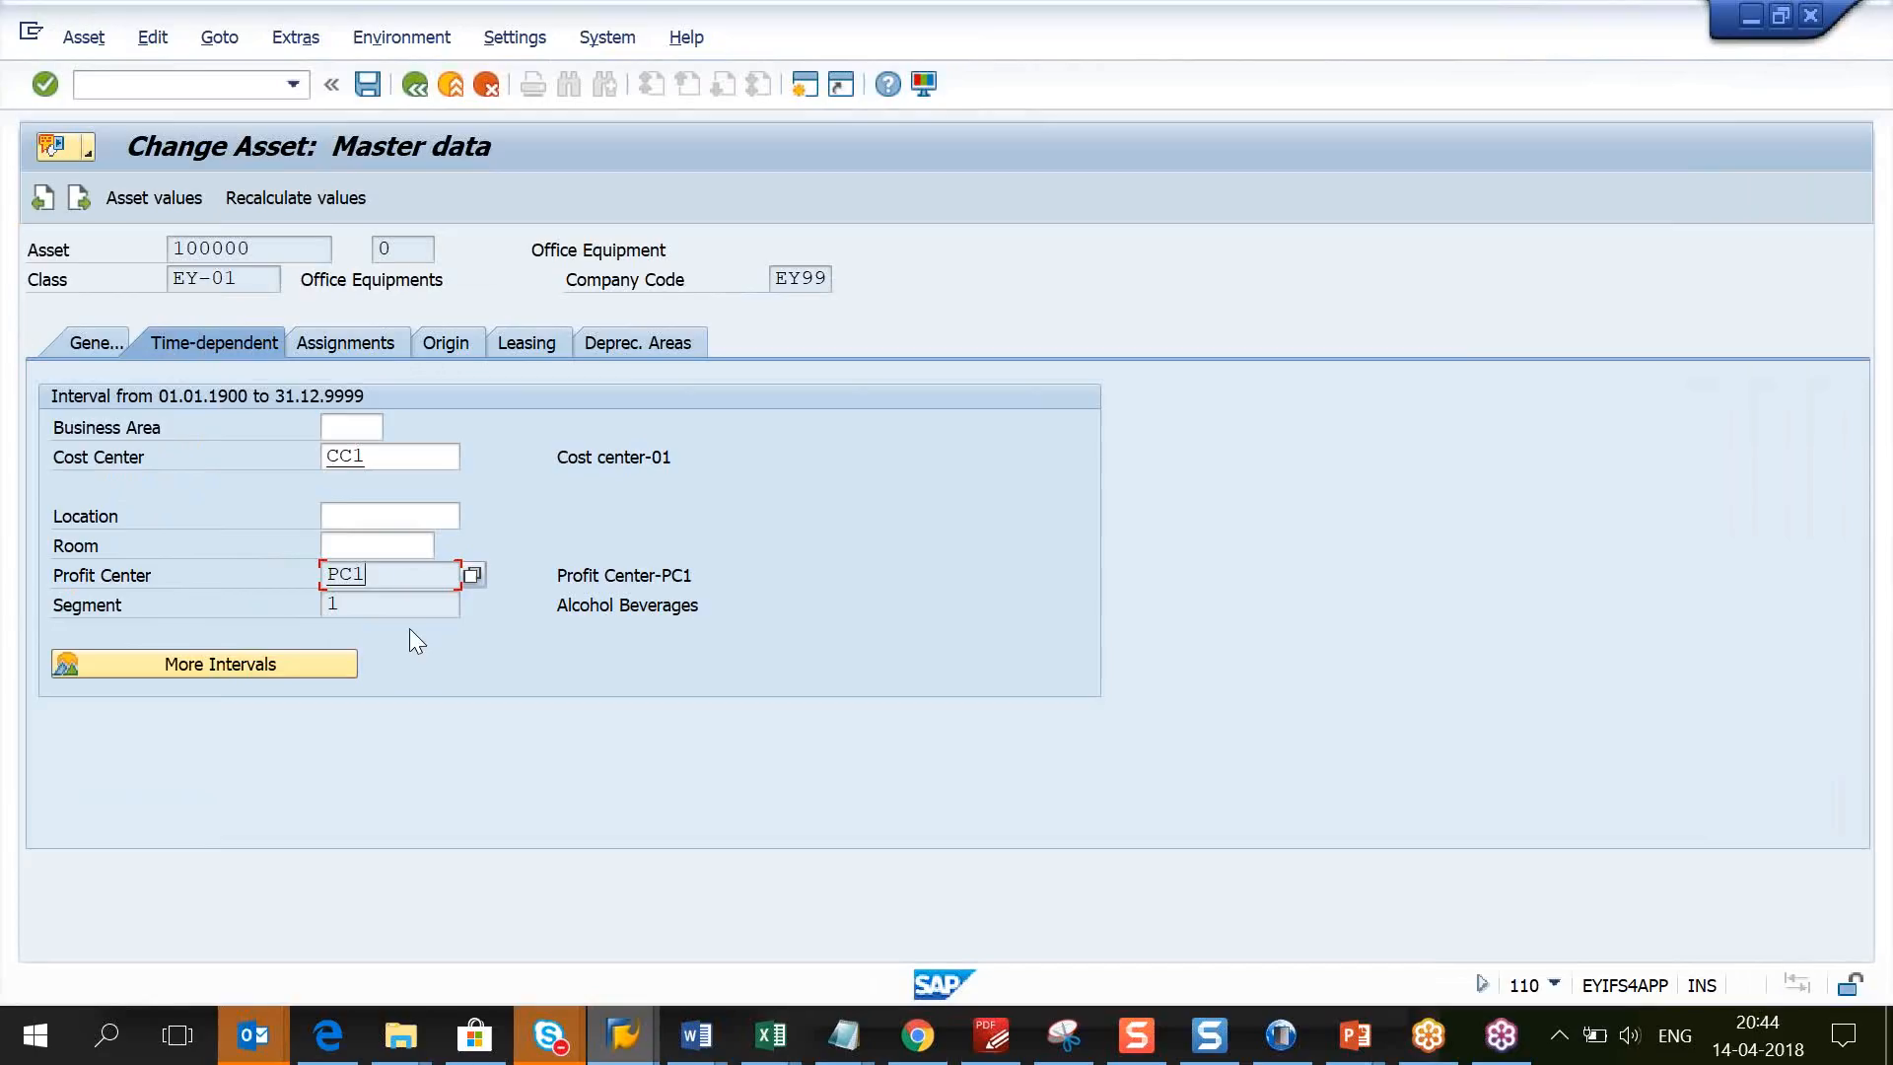
click(397, 601)
Step: Leave the asset master and run transaction AFAB for the depreciation posting run
click(230, 87)
text(/nafa)
key(Return)
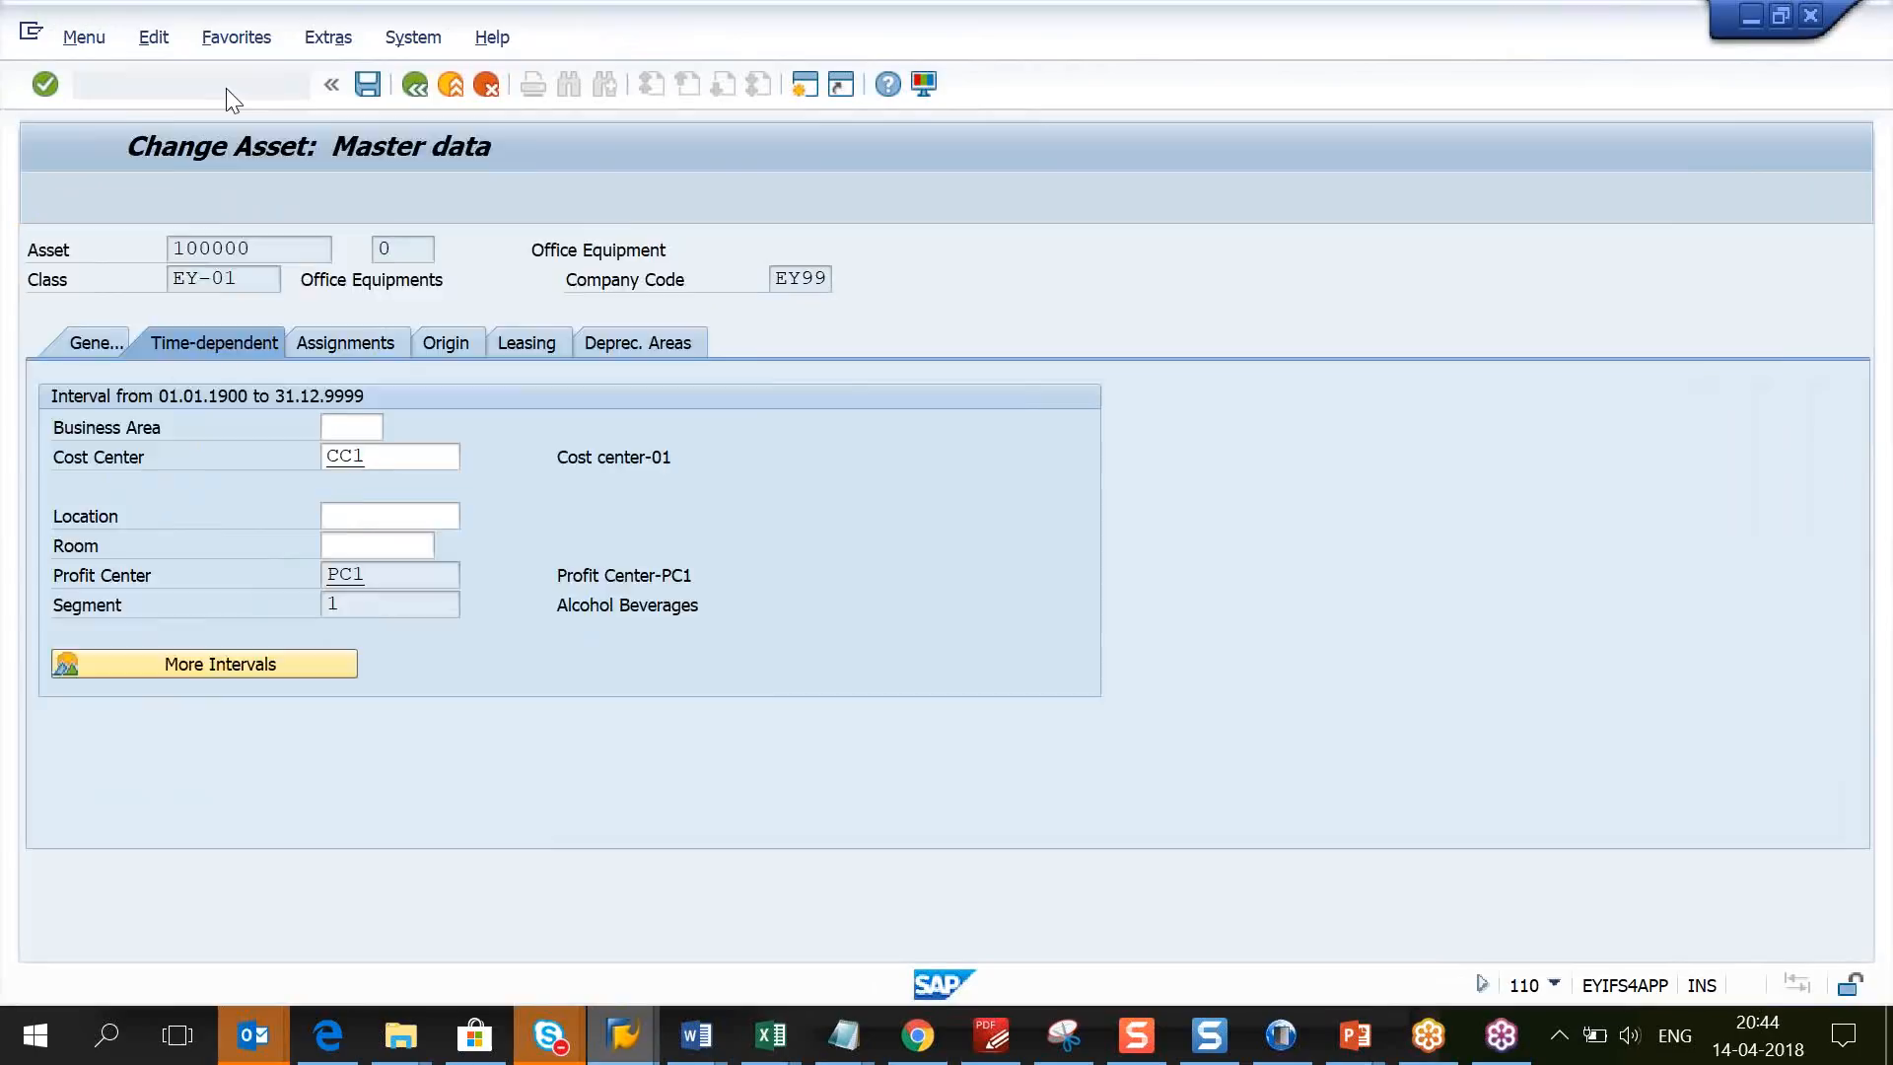
text(afab)
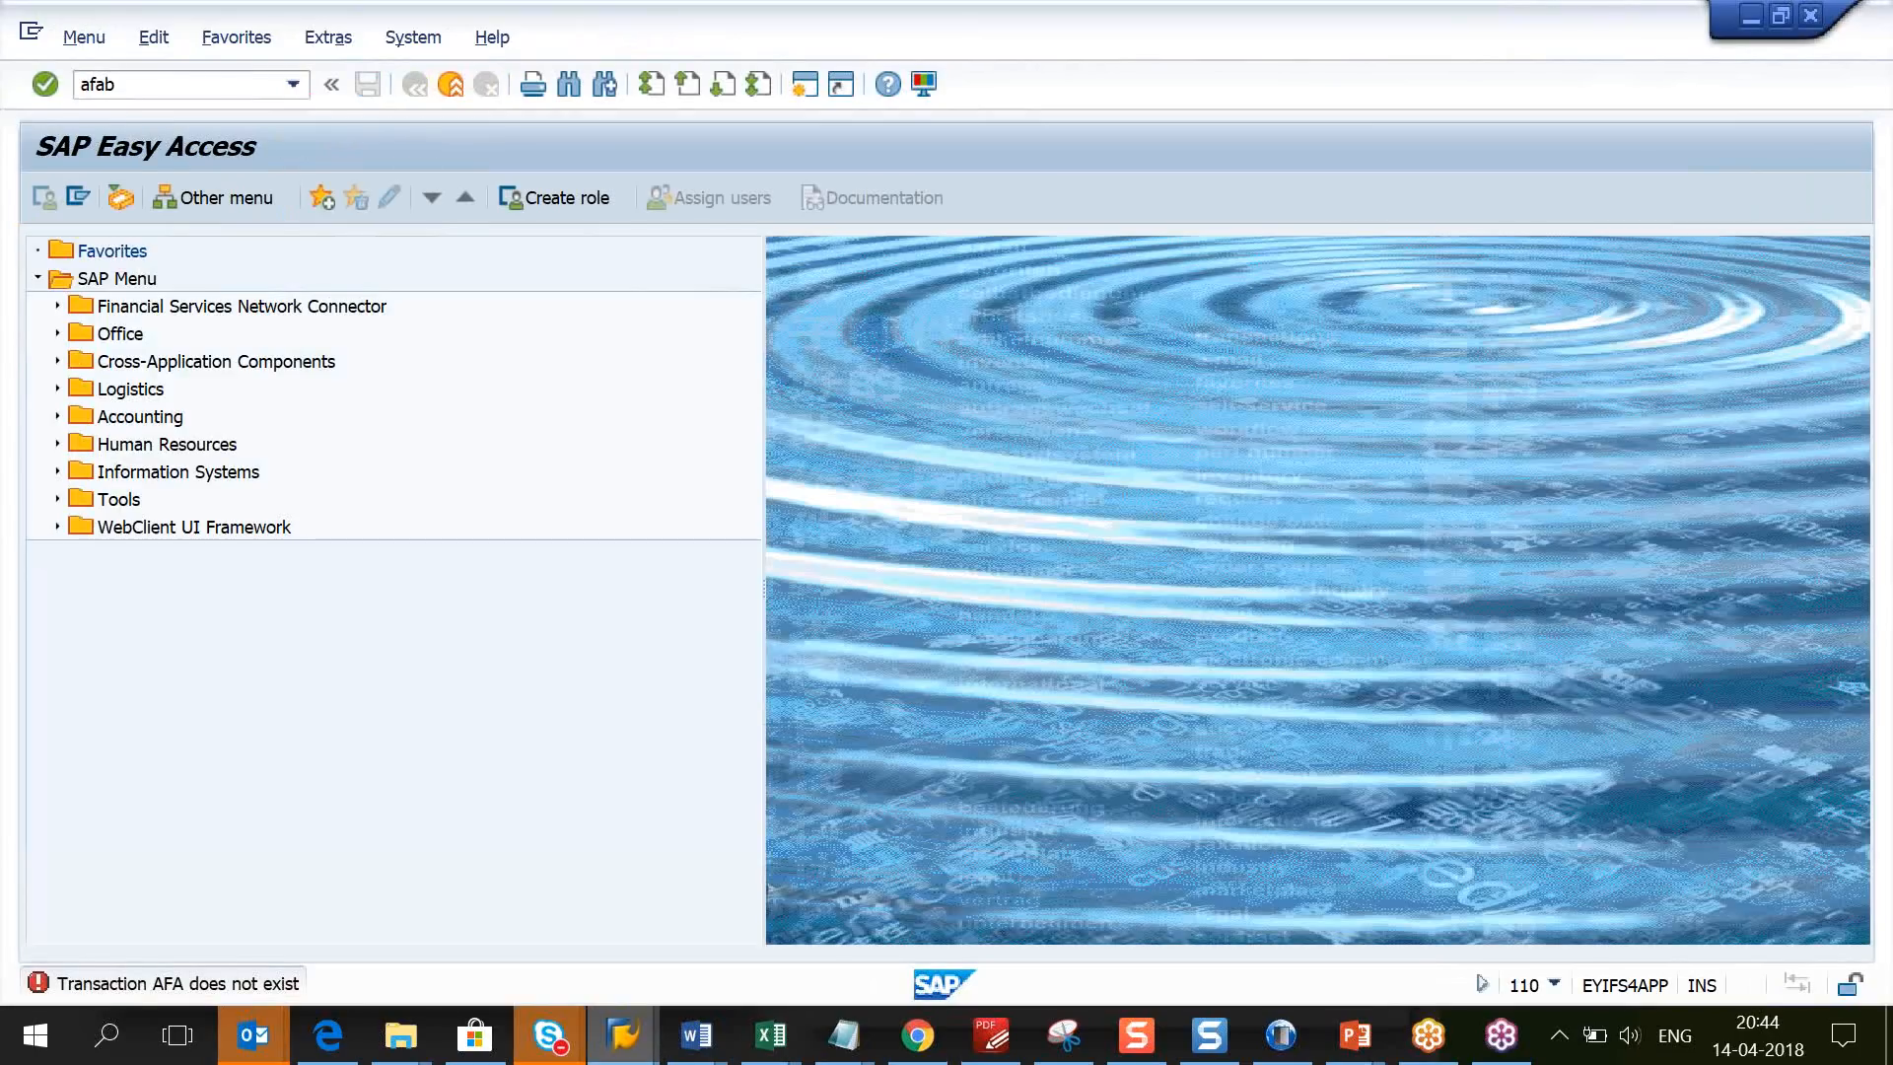
key(Return)
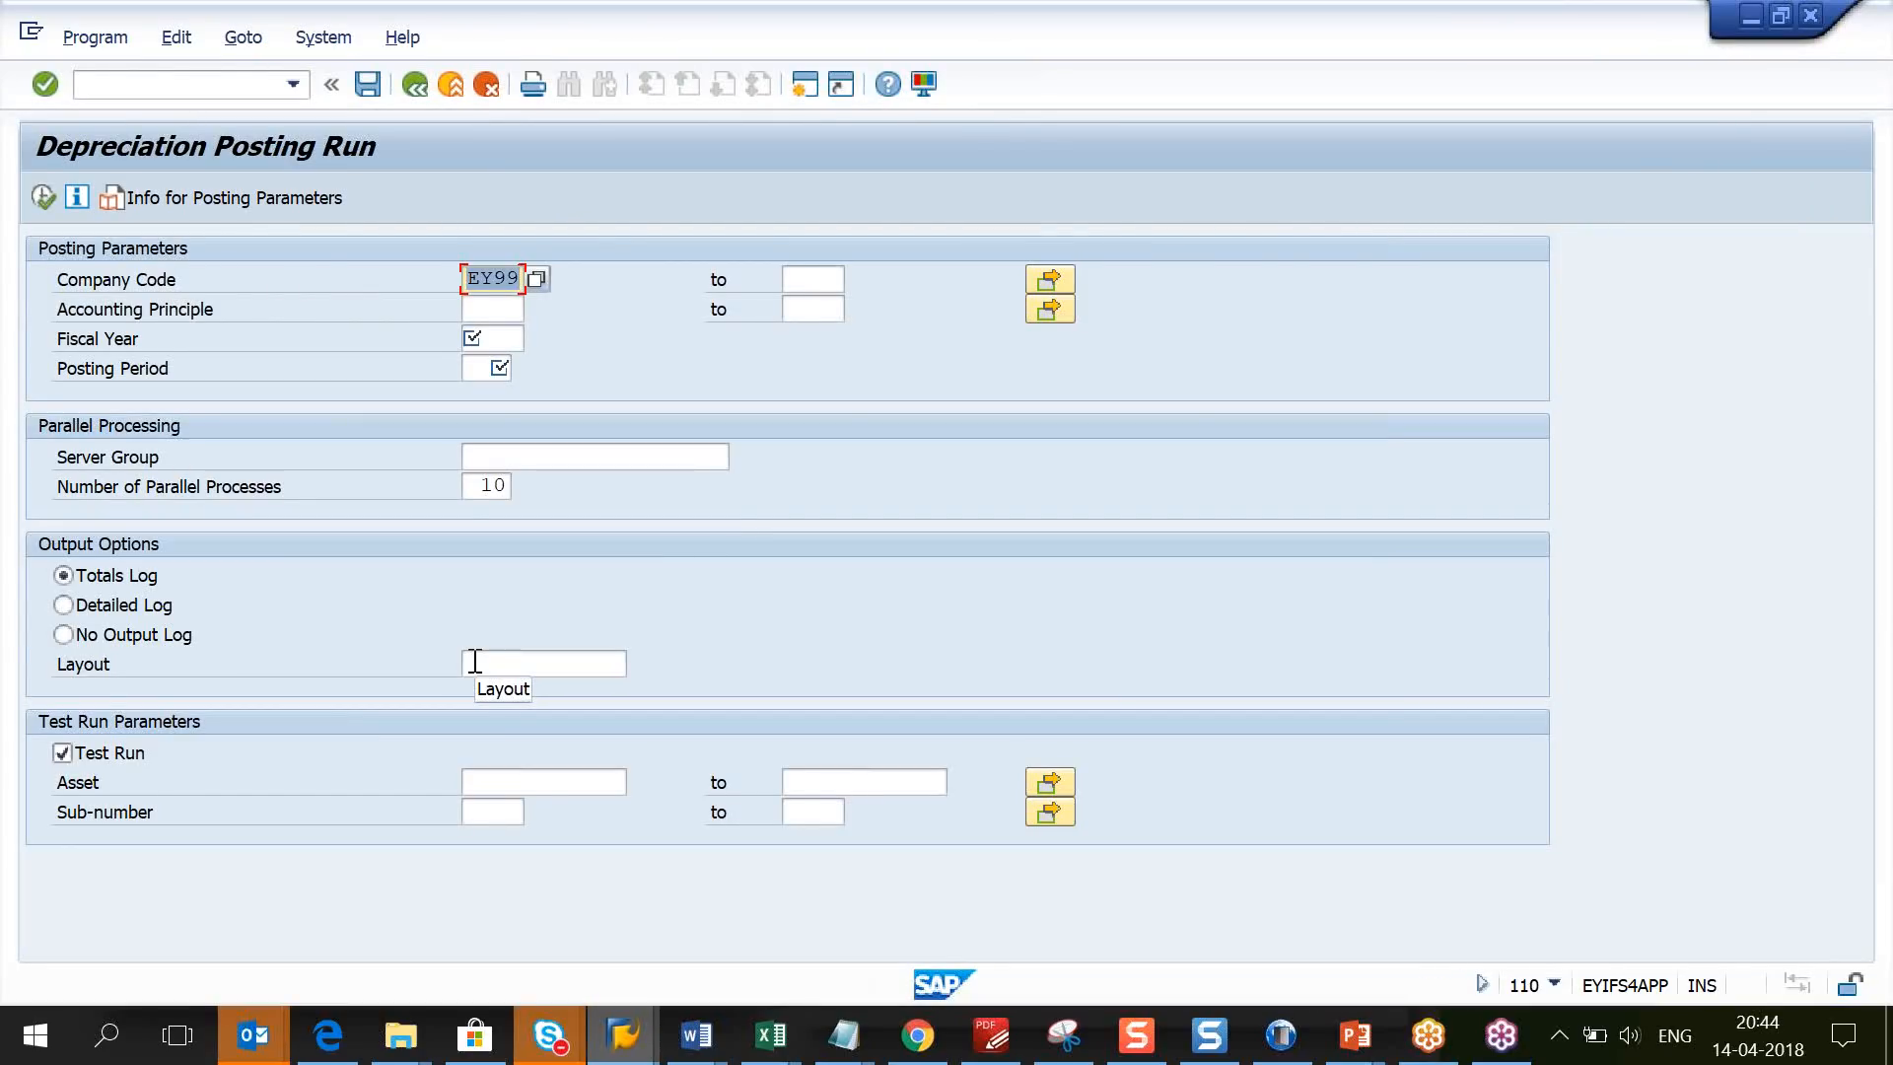
Step: Examine the accounting principle, parallel processes and company code range fields of the depreciation posting run
click(490, 310)
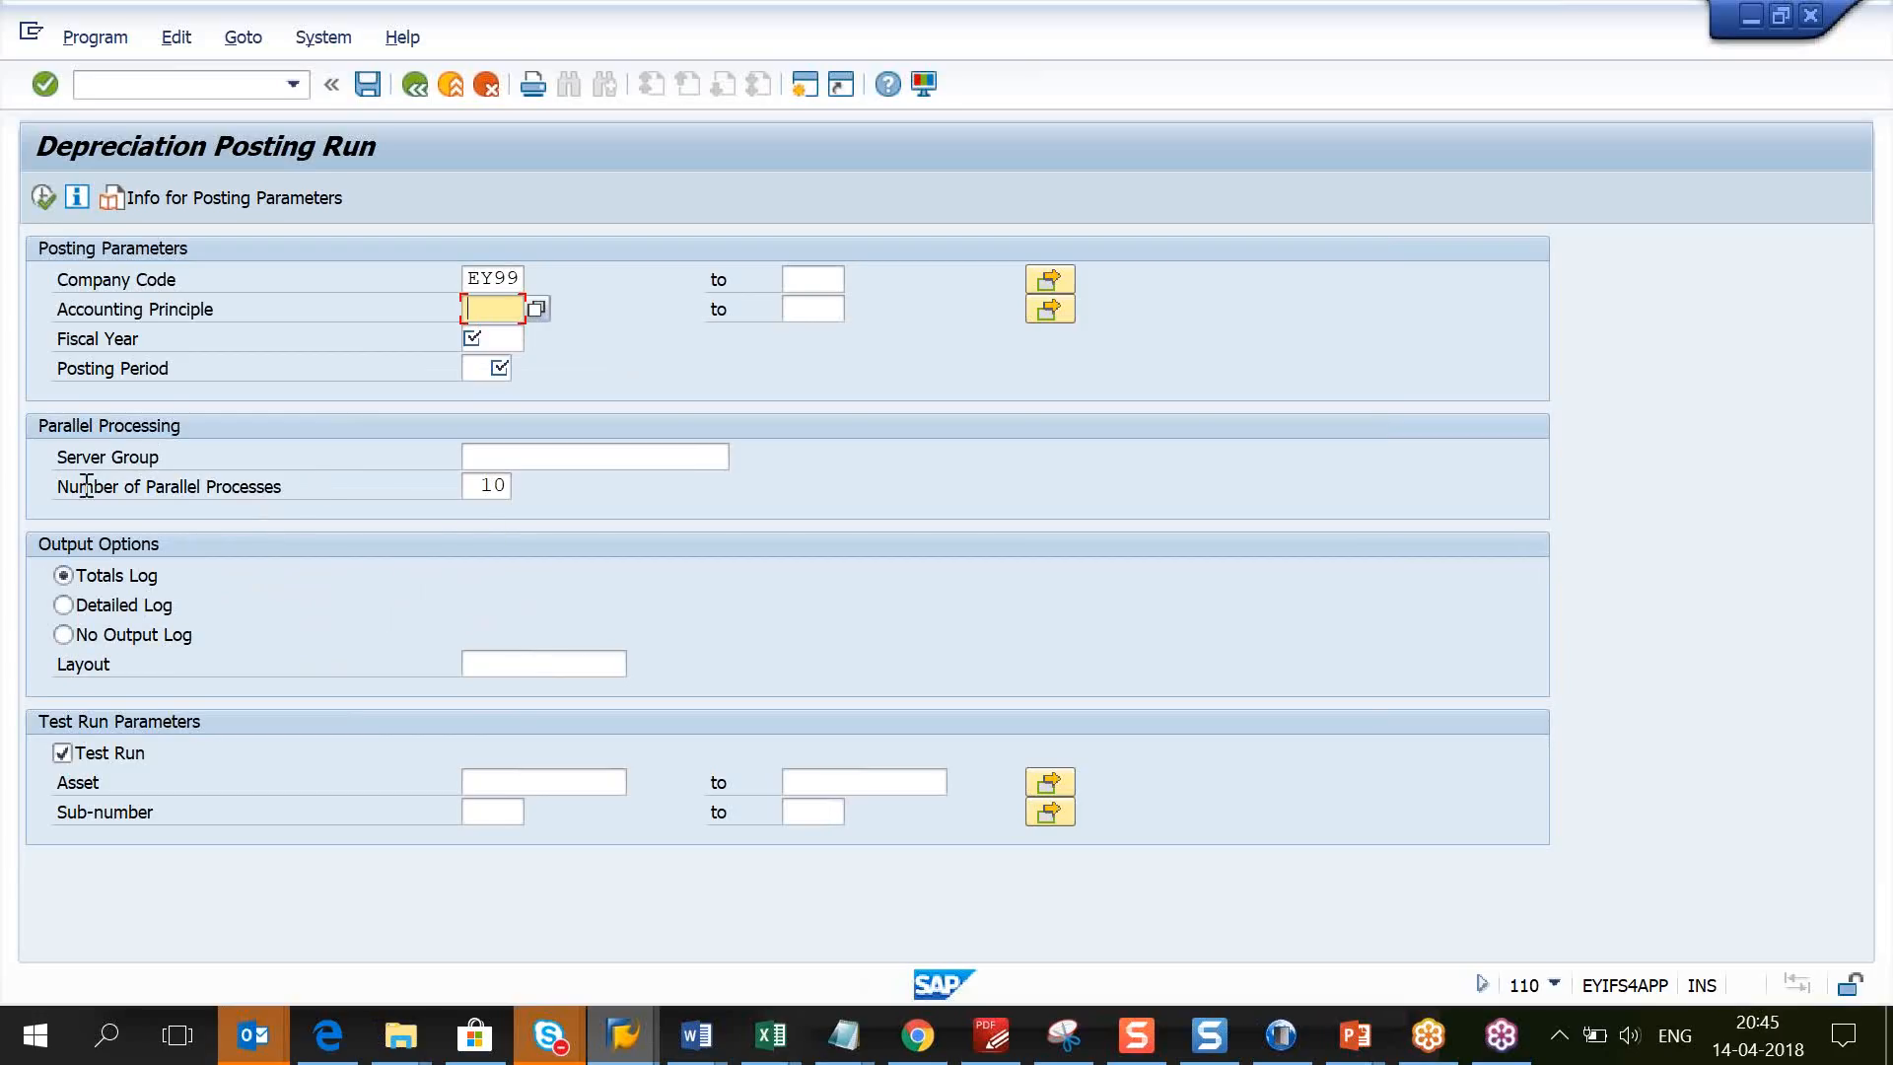
drag(57, 486, 306, 490)
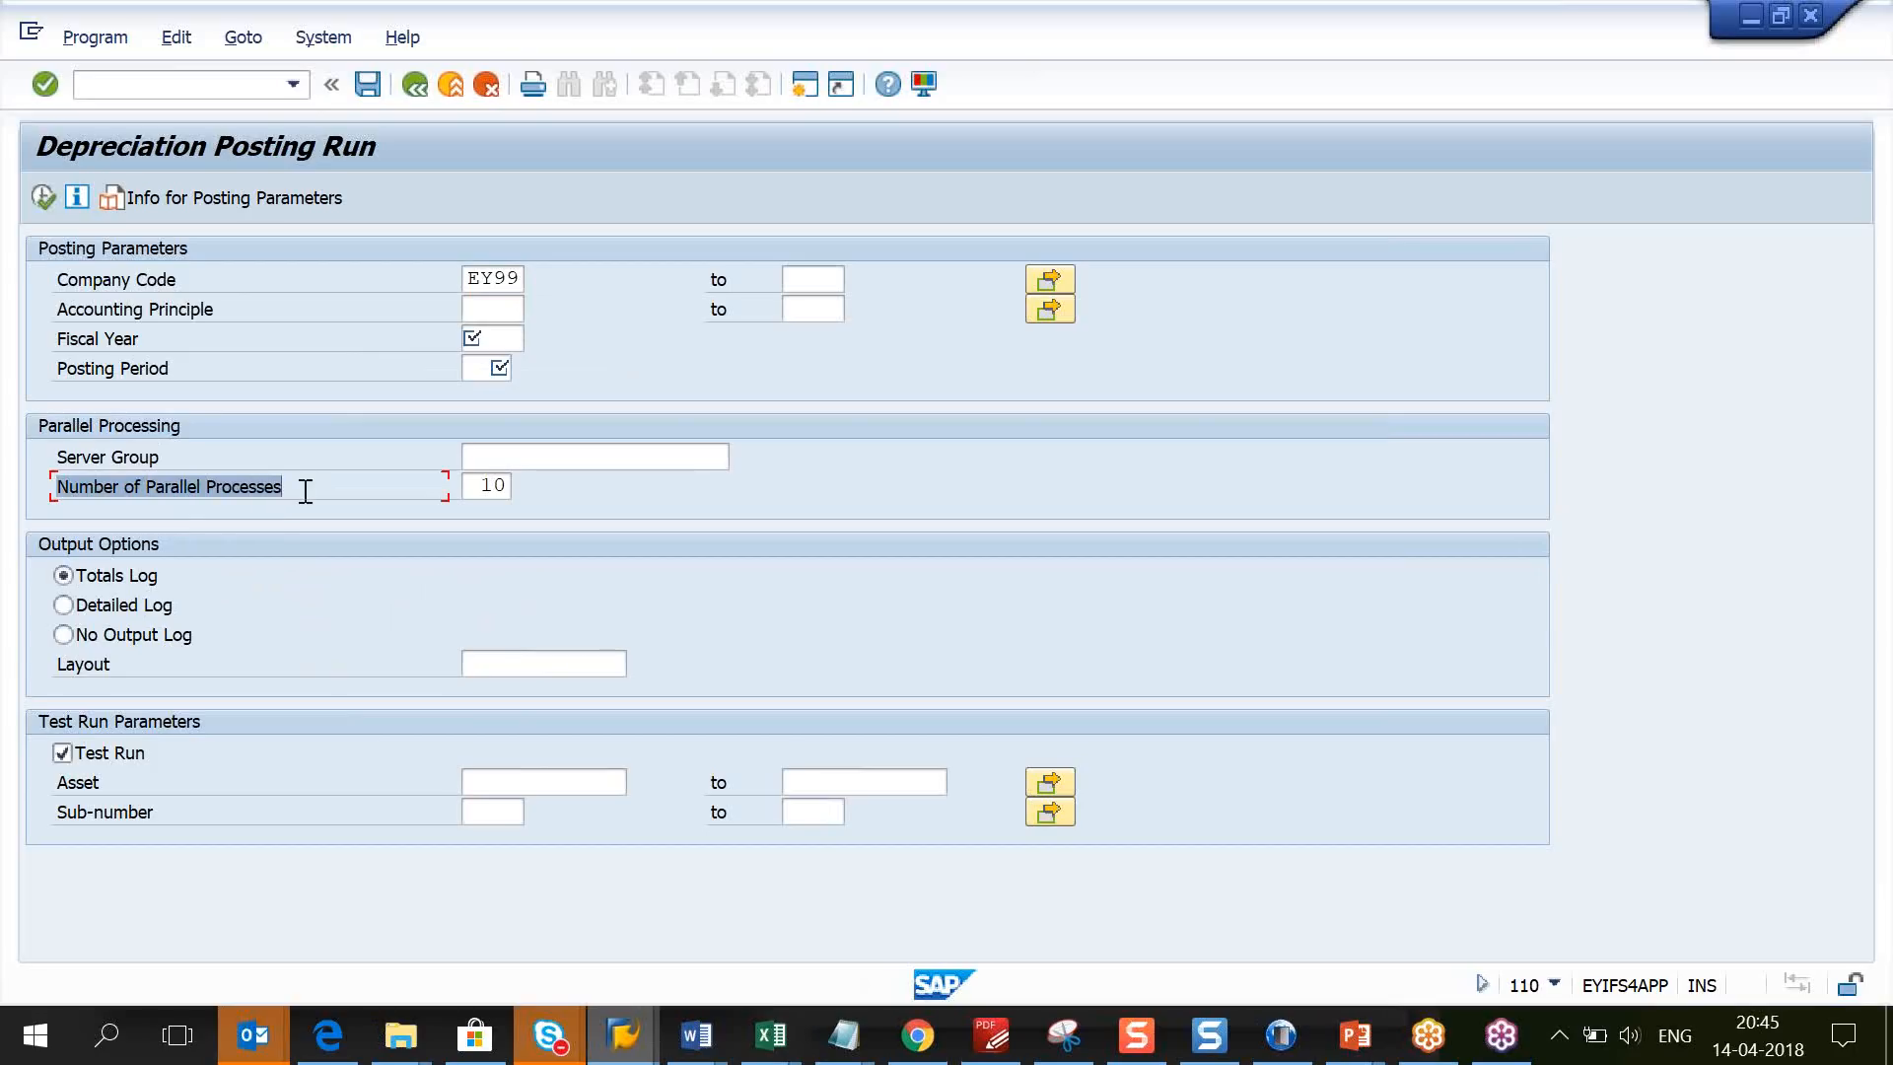
click(482, 477)
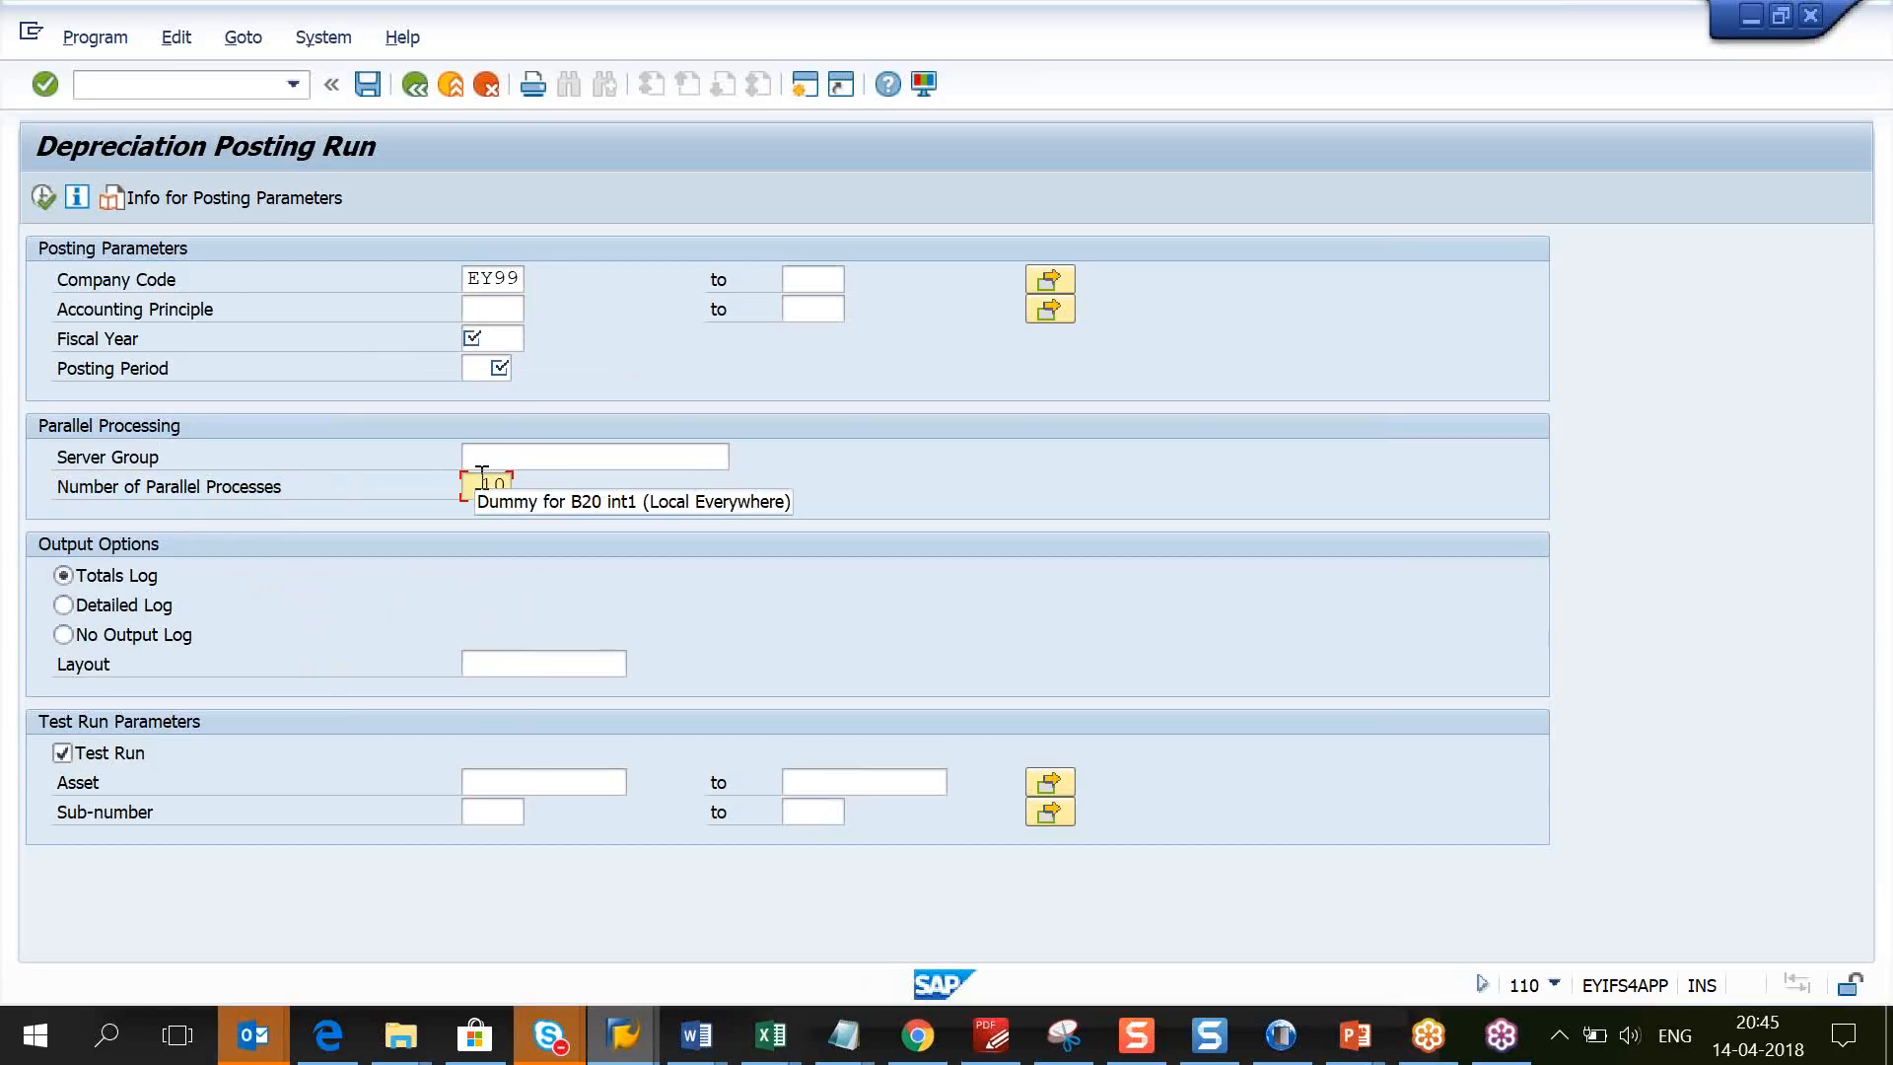
click(492, 281)
click(795, 285)
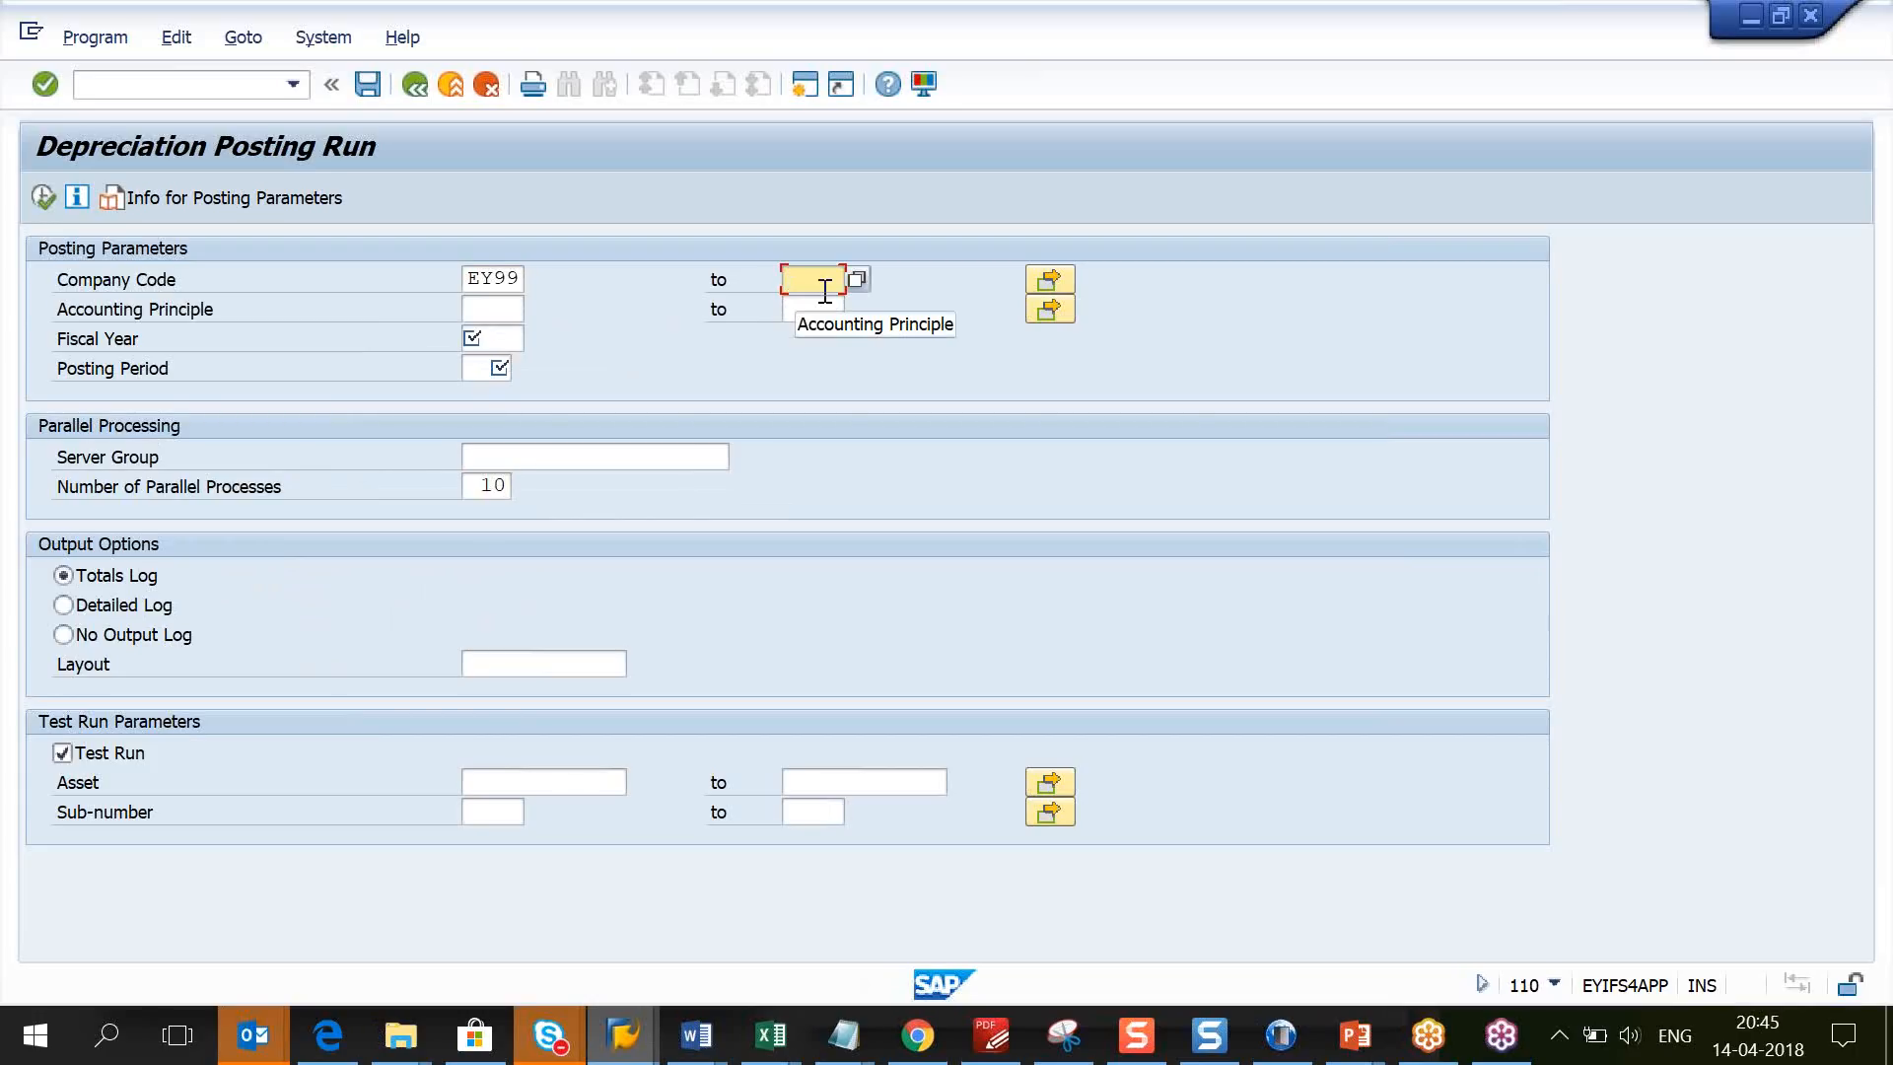
Step: Try to set the number of parallel processes to 999
click(488, 476)
key(Delete)
key(Delete)
text(999)
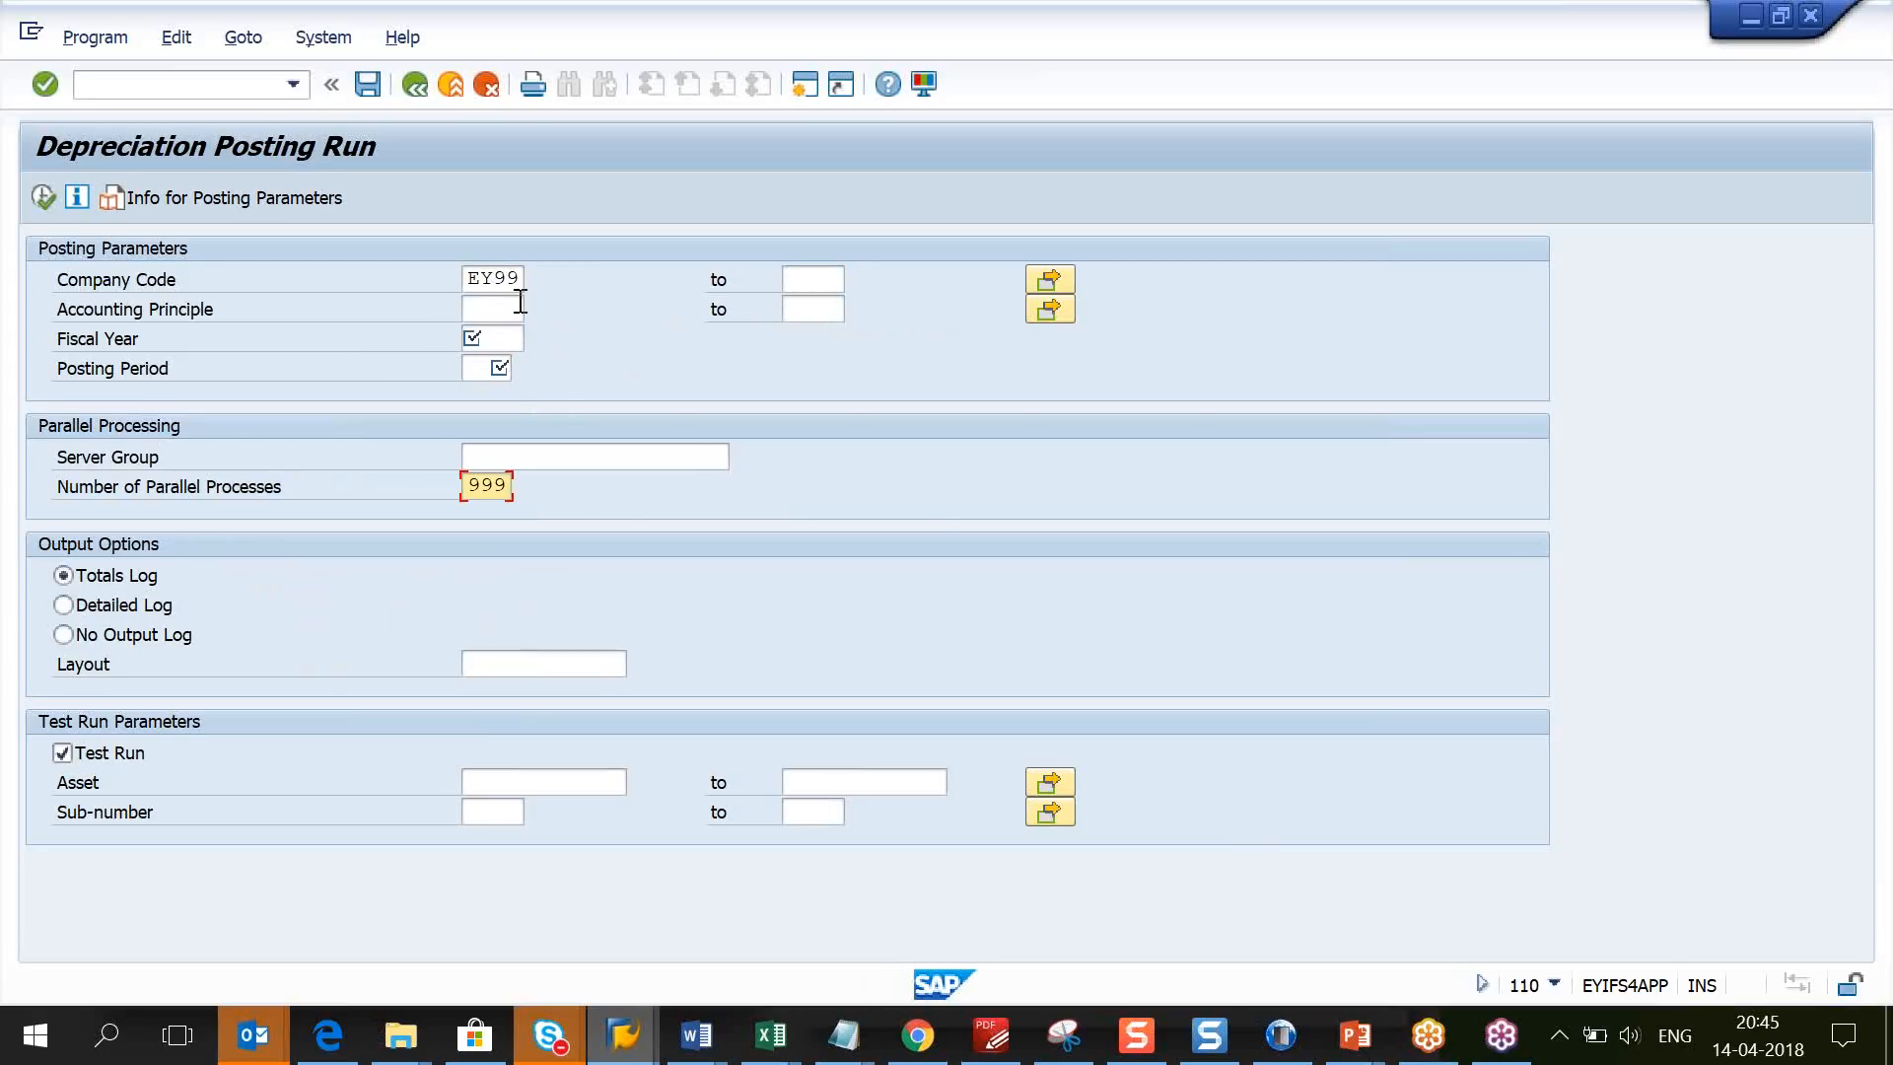
click(801, 283)
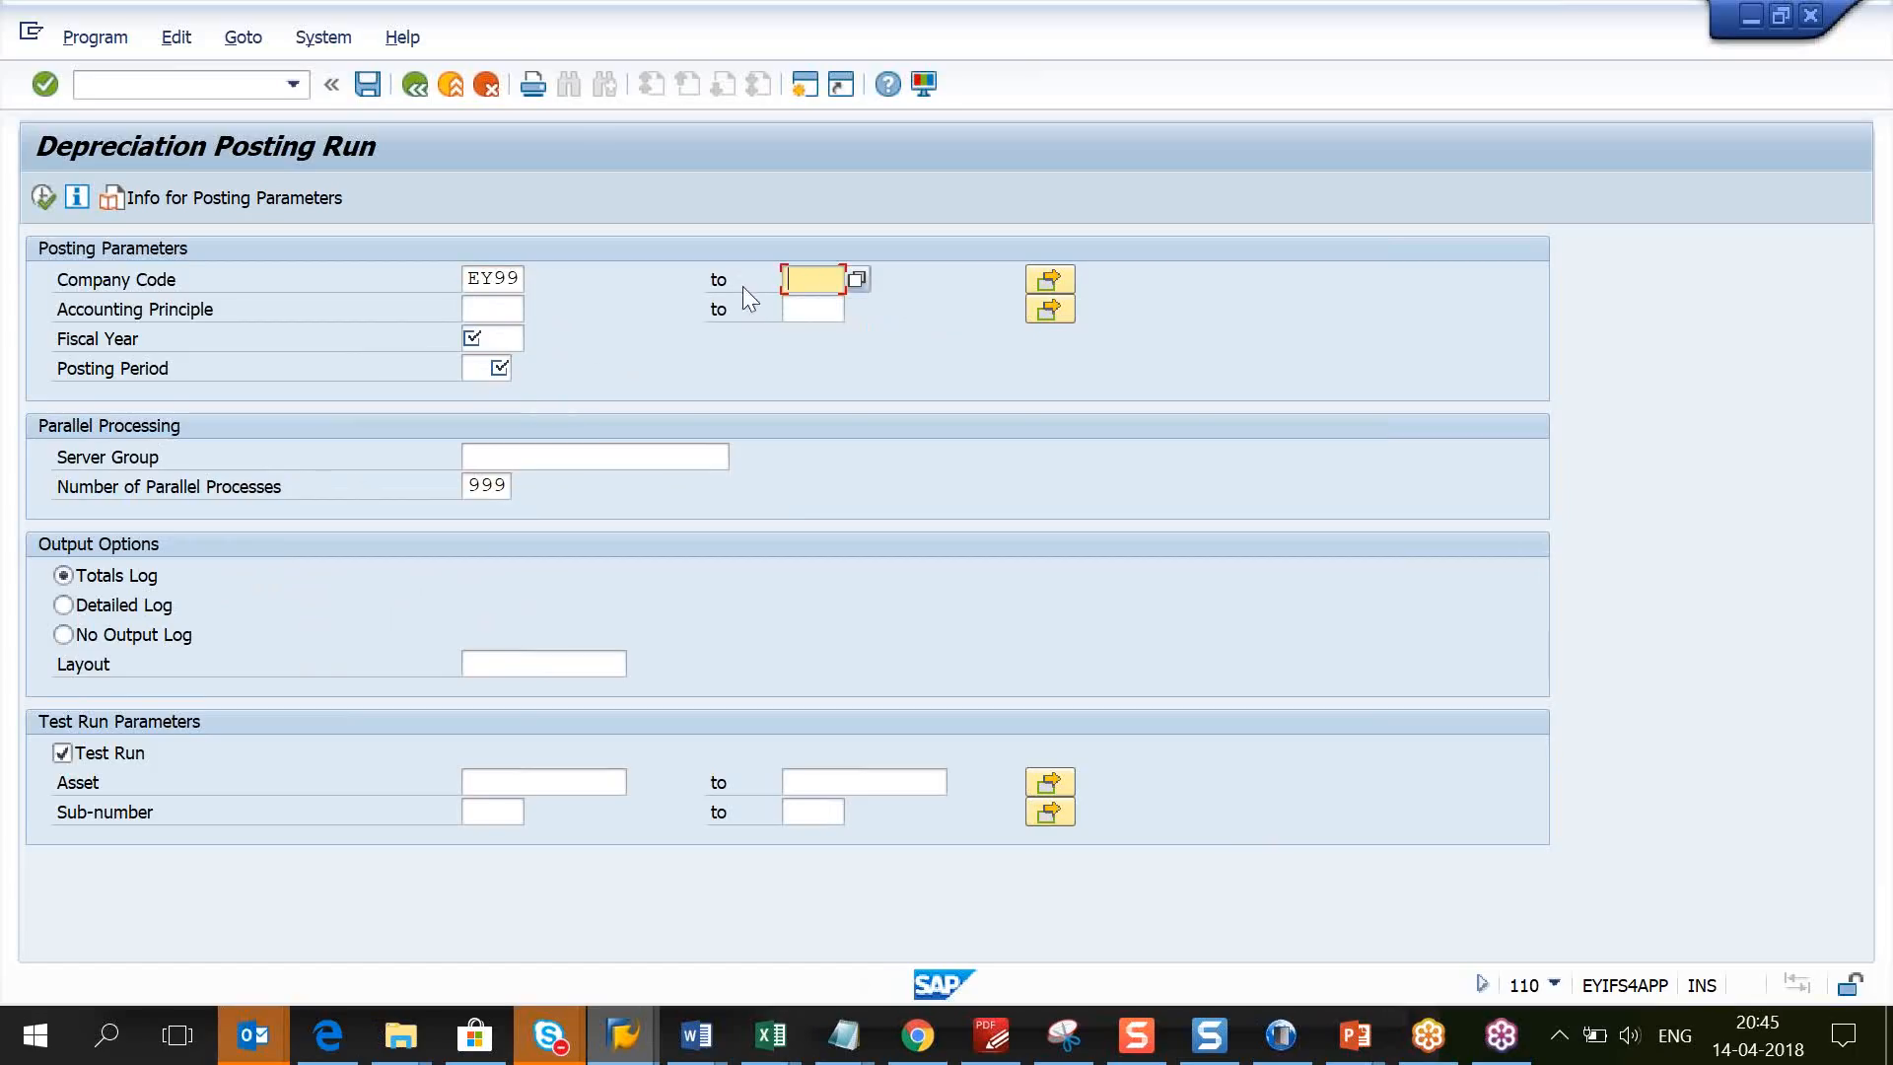
click(492, 487)
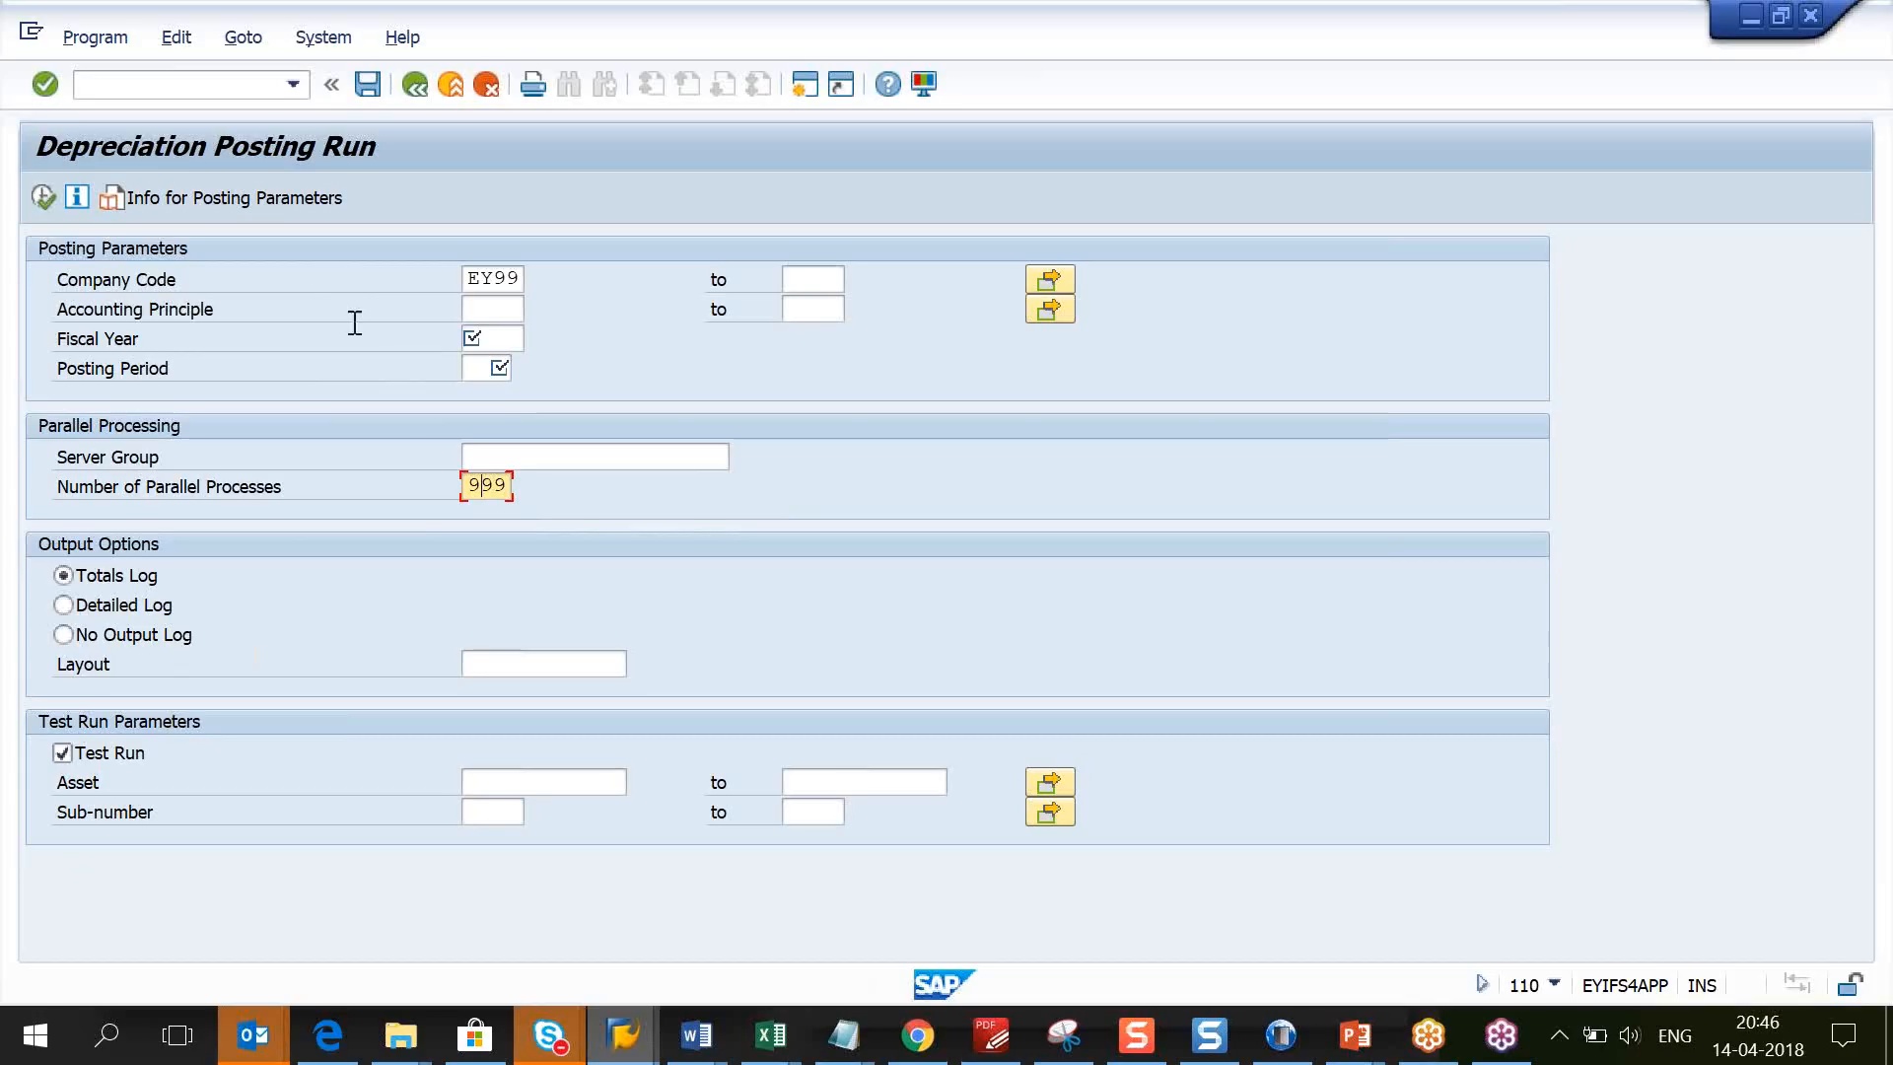
Step: Set the fiscal year to 2018 and the posting period to 5 for the depreciation posting run
click(496, 380)
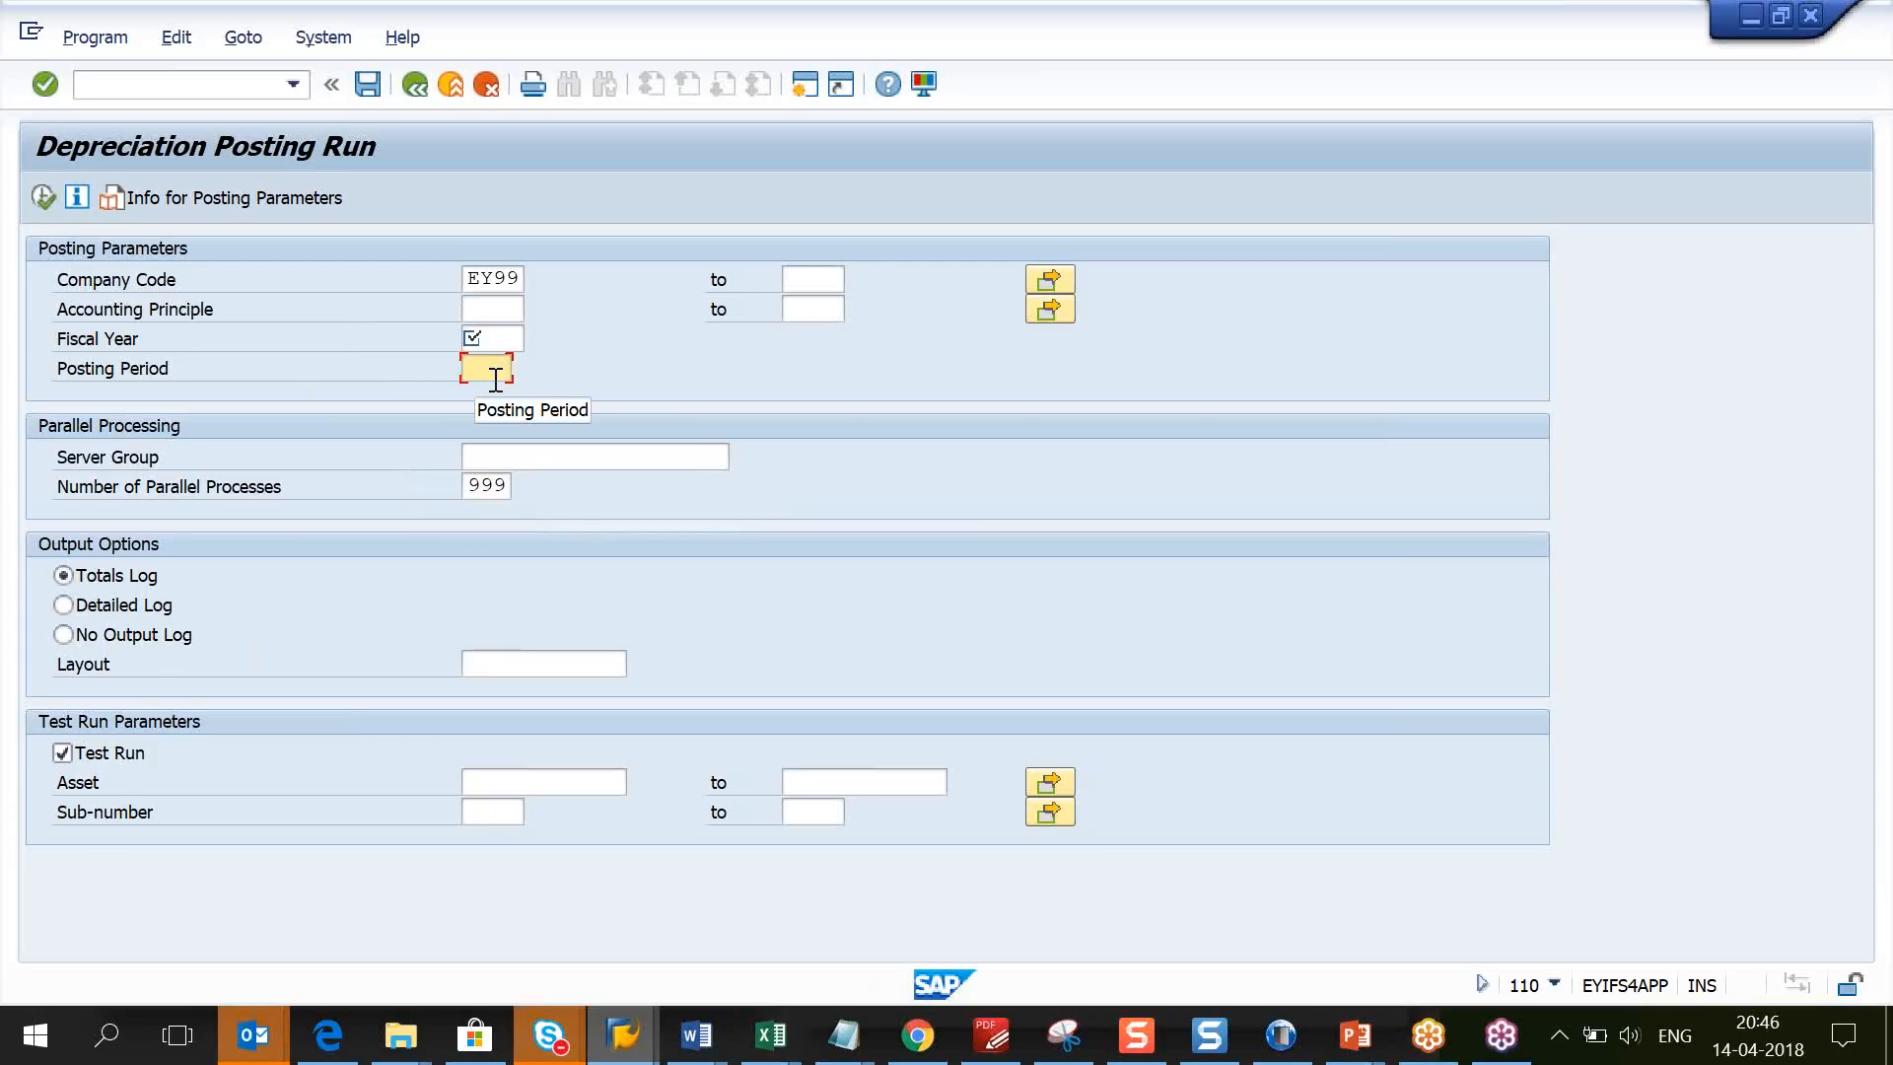
click(495, 334)
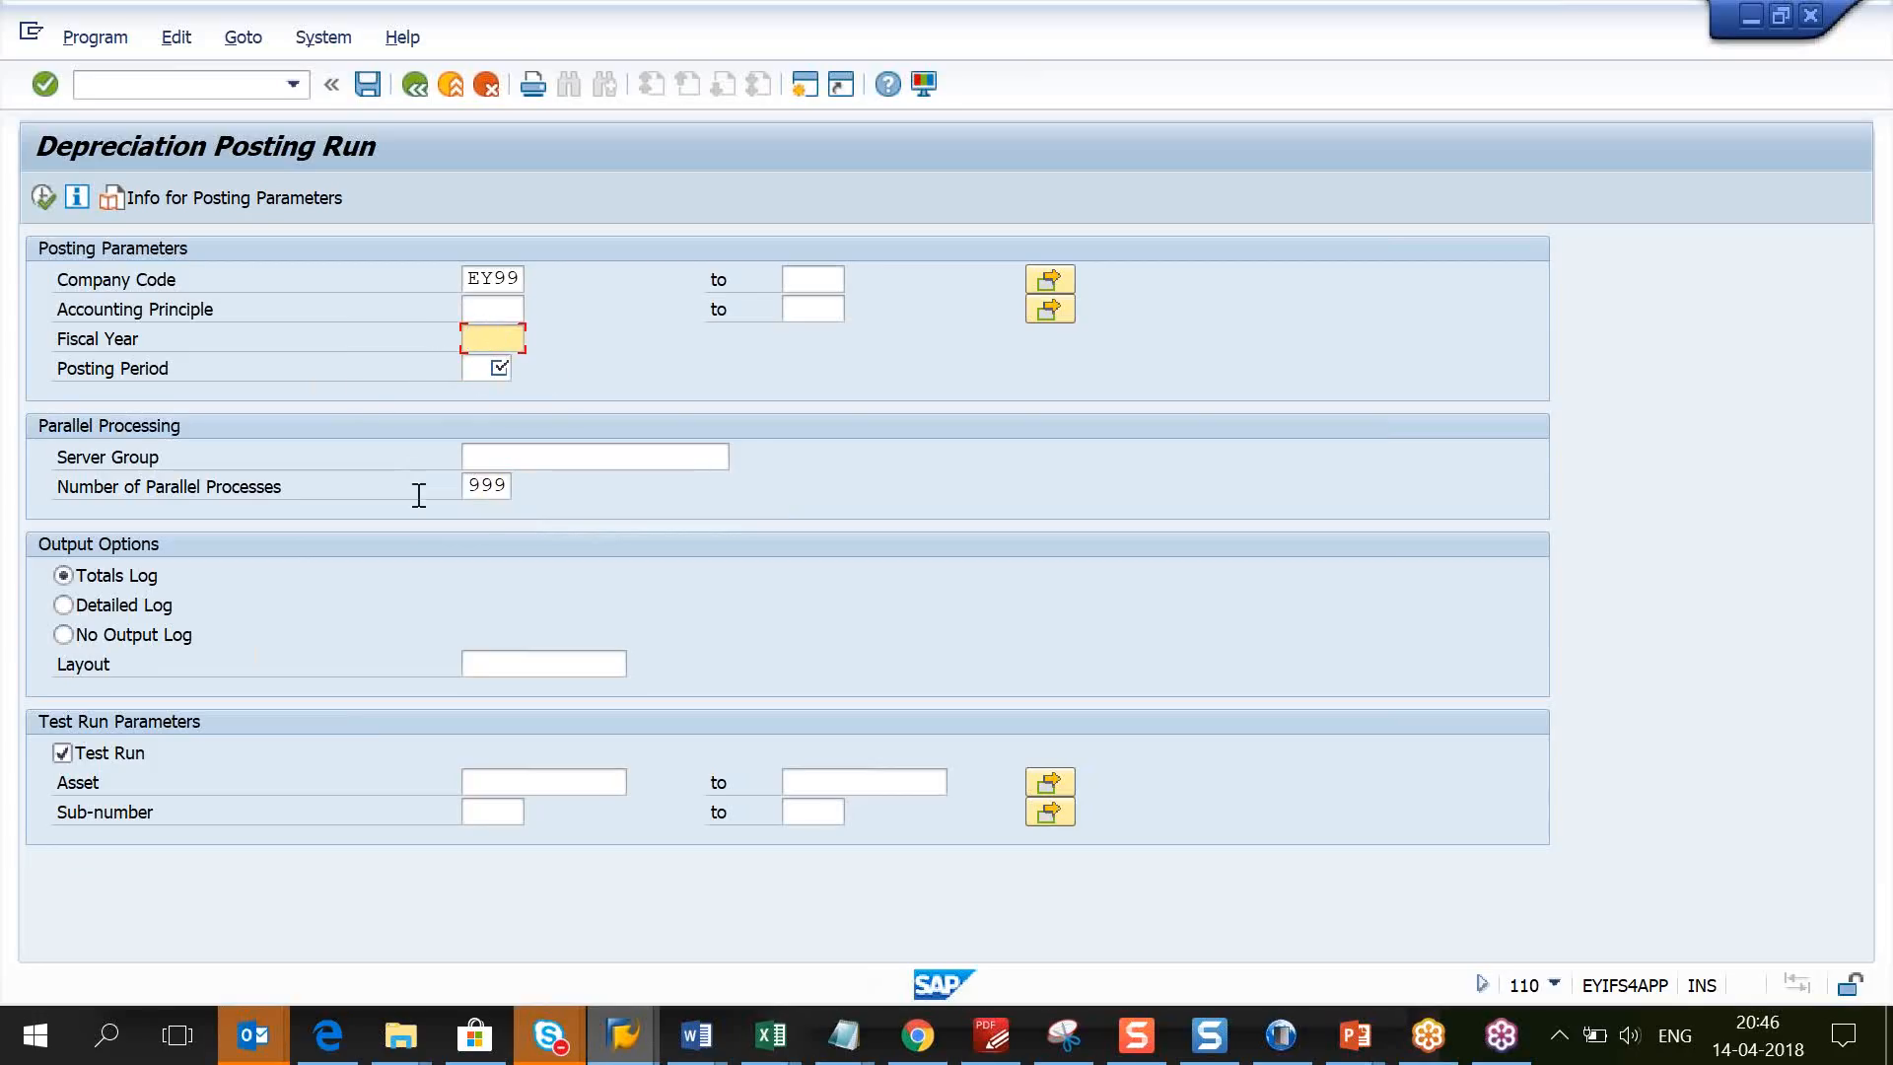
click(209, 203)
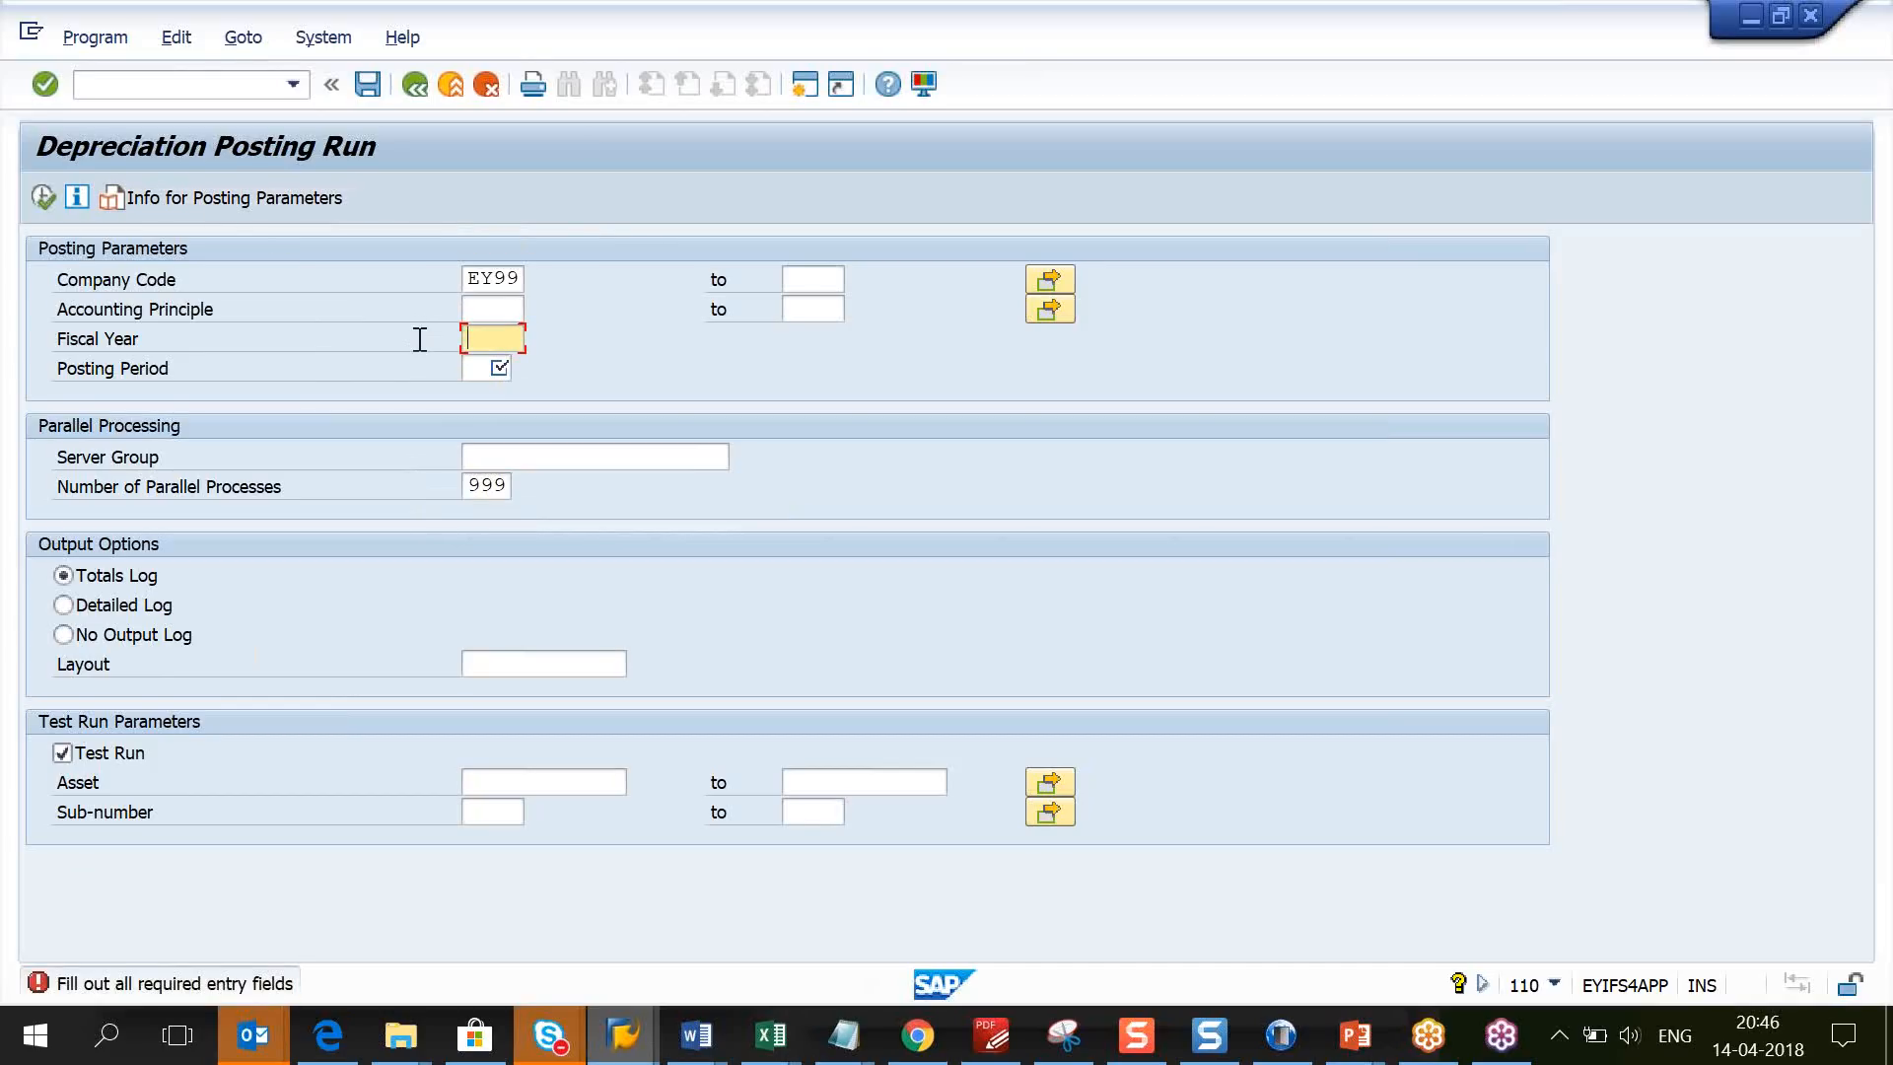
text(2018)
click(509, 370)
text(5)
key(Return)
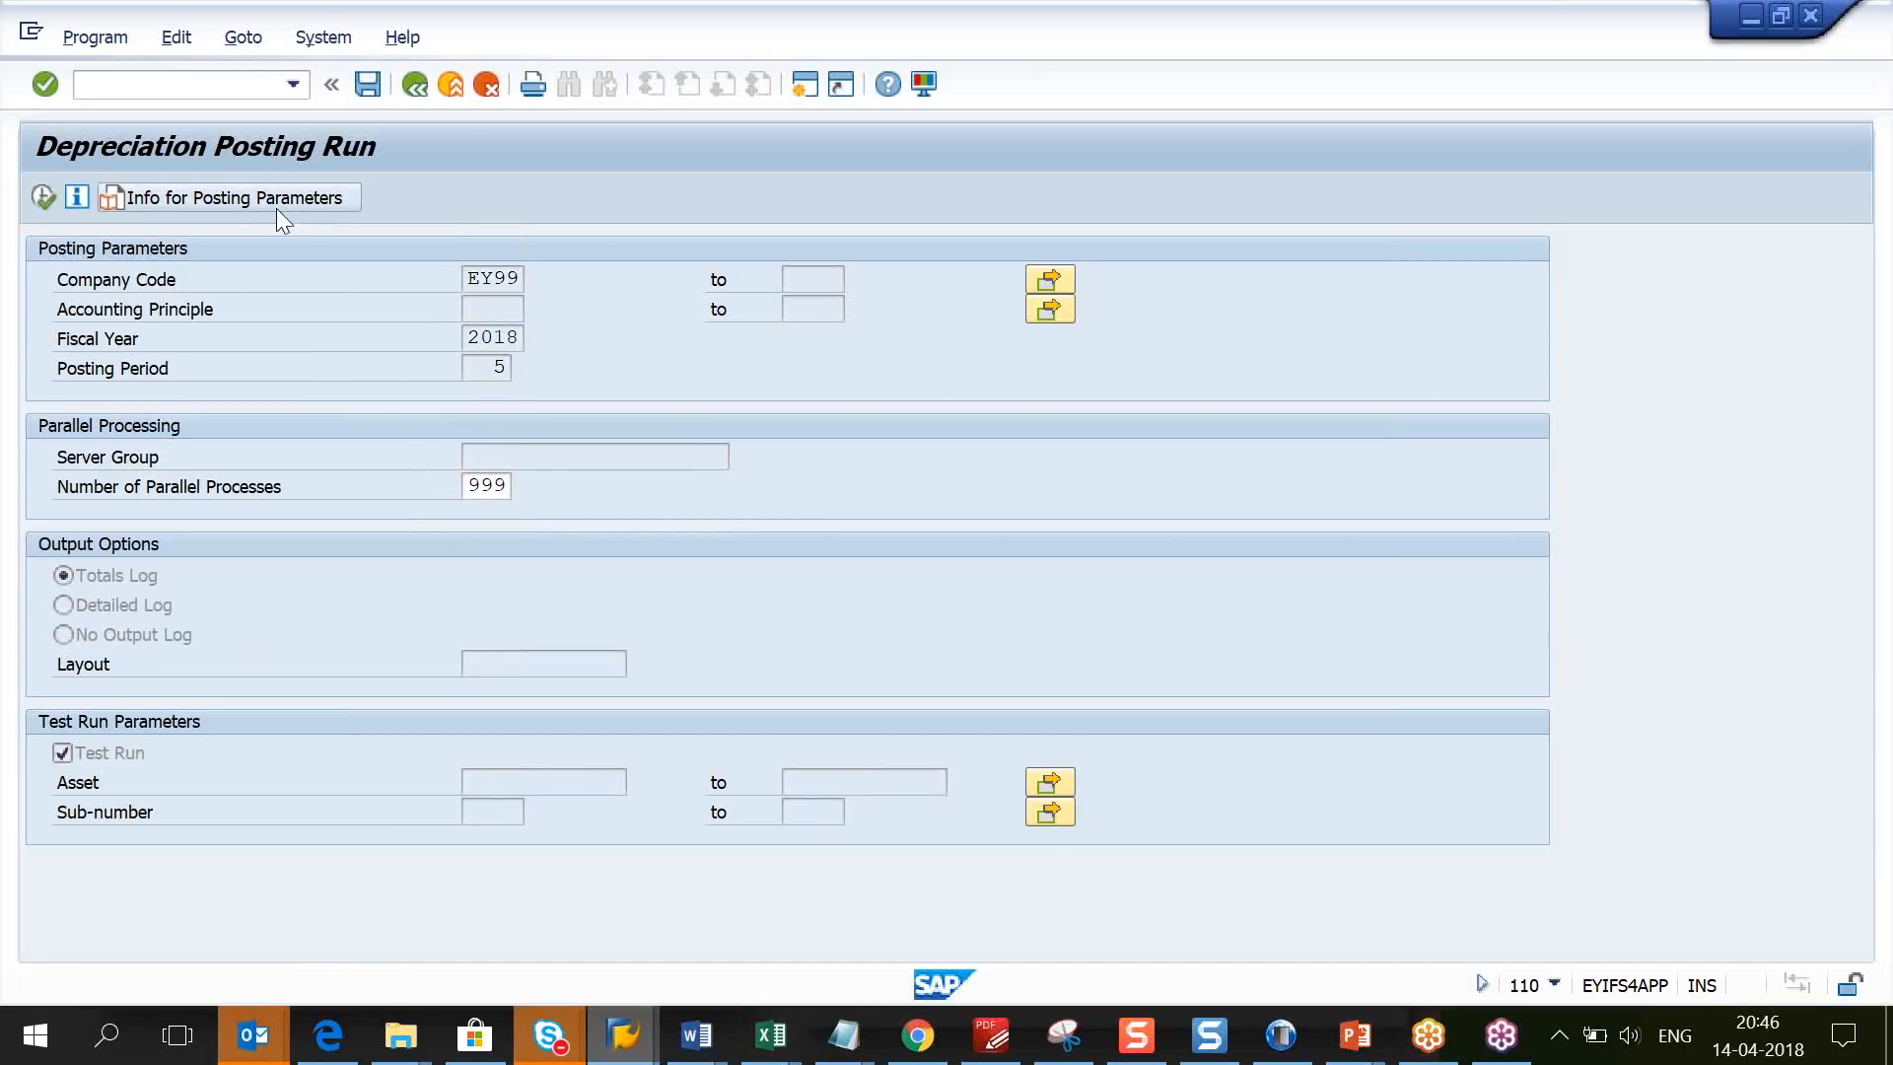
Step: Set the number of parallel processes to 255 and review the posting parameter information by accounting principle
key(BackSpace)
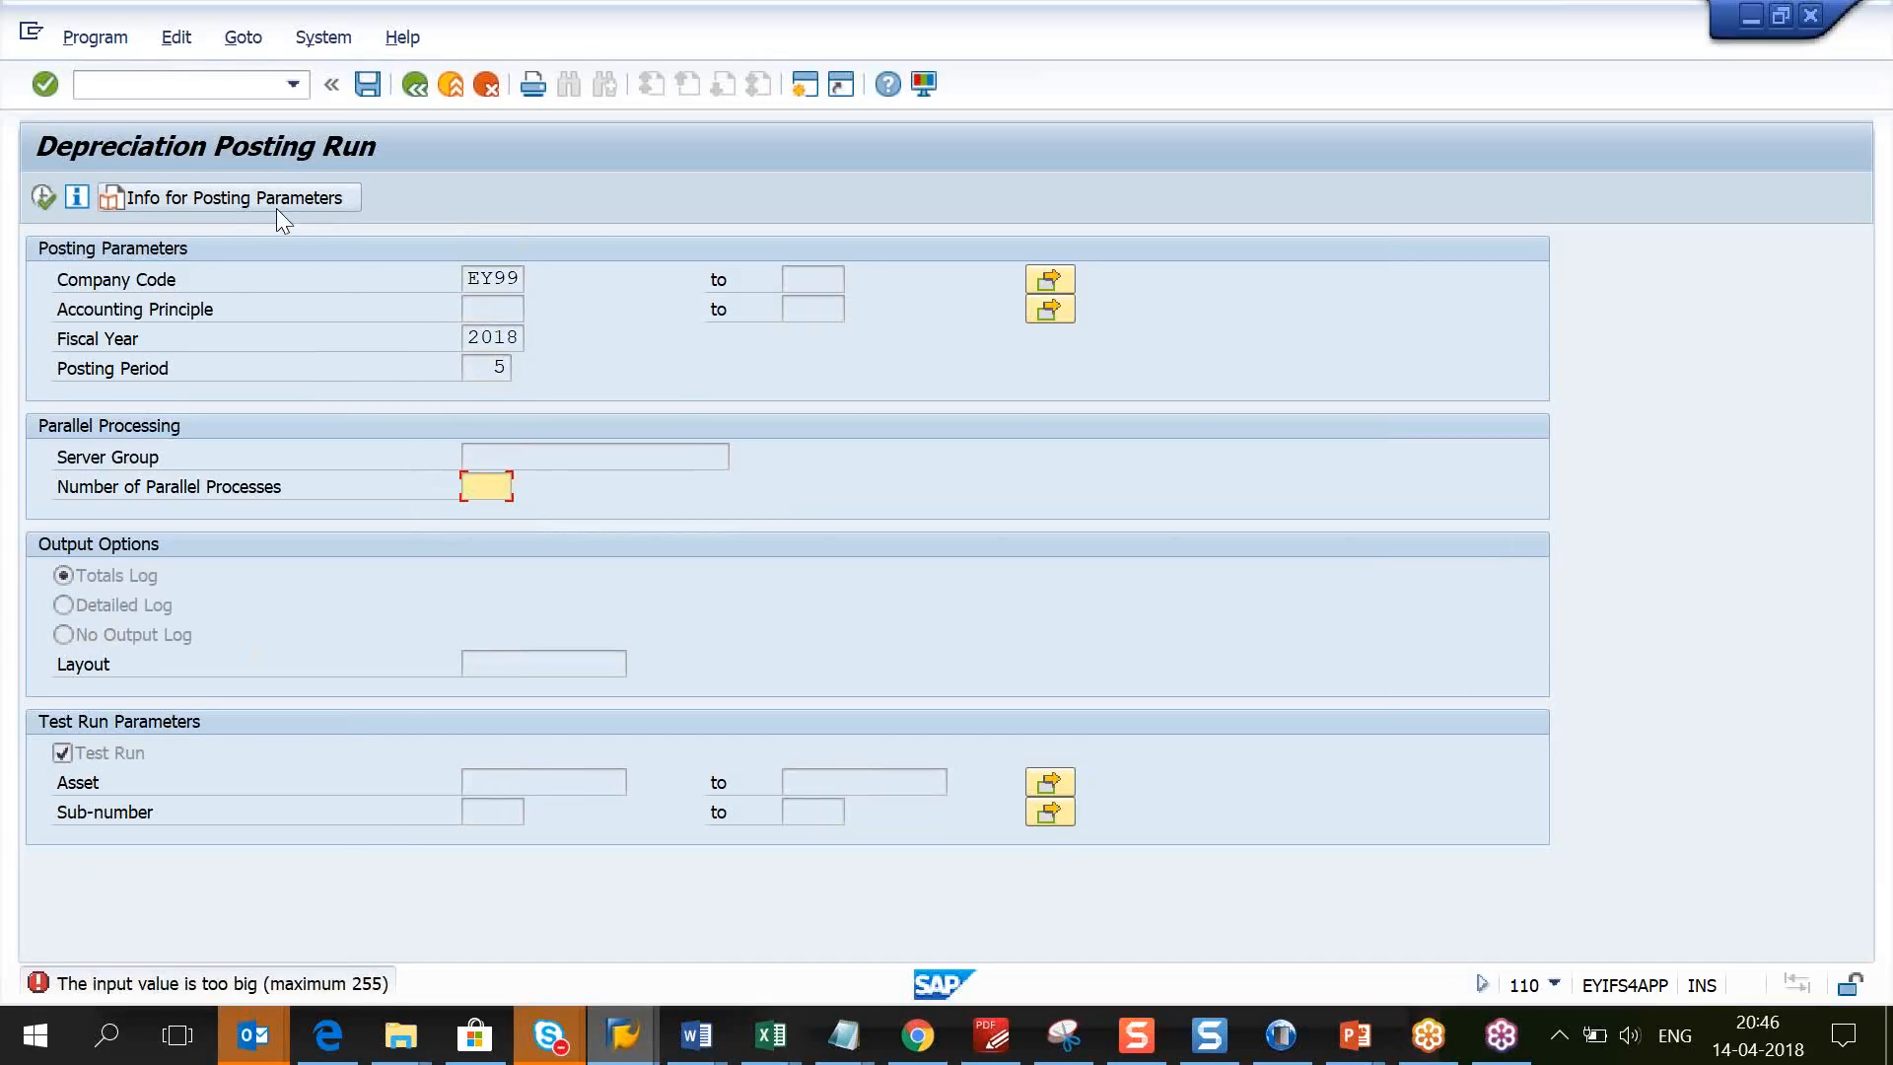
text(255)
key(Return)
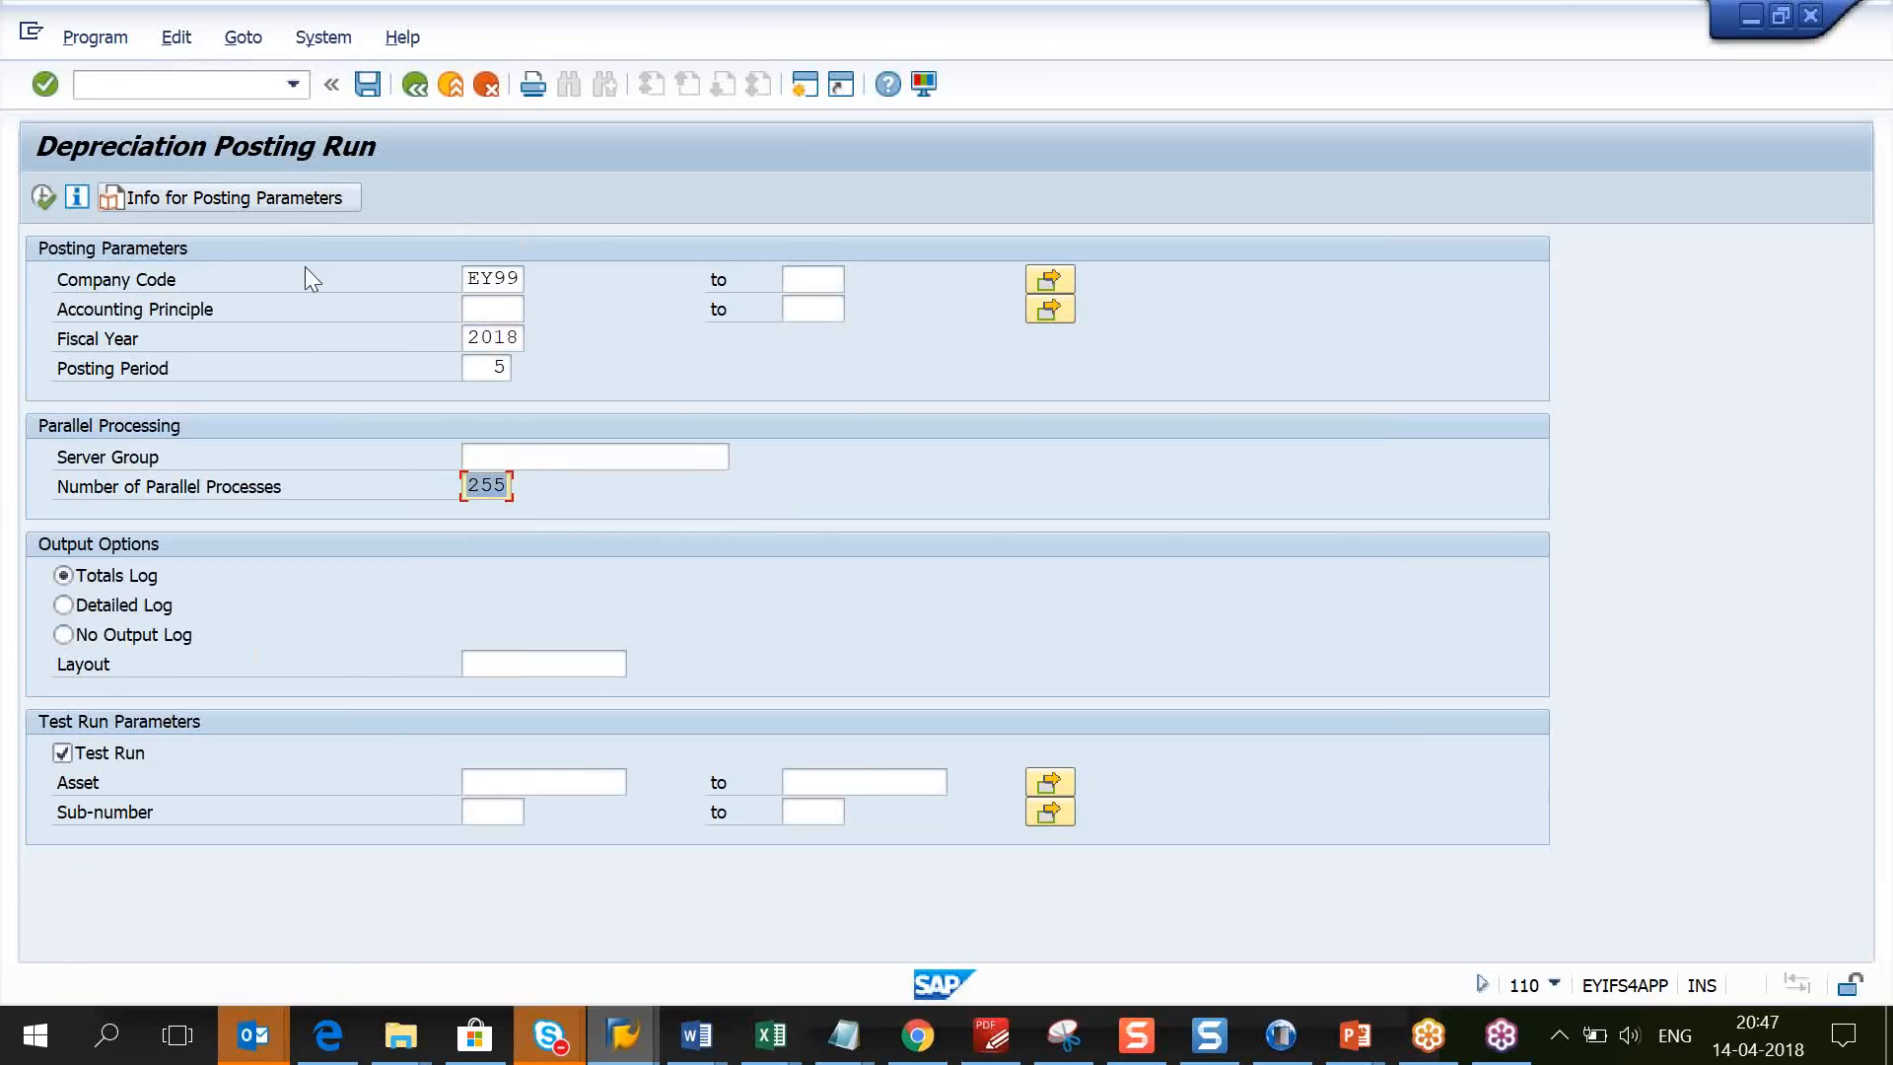
click(274, 198)
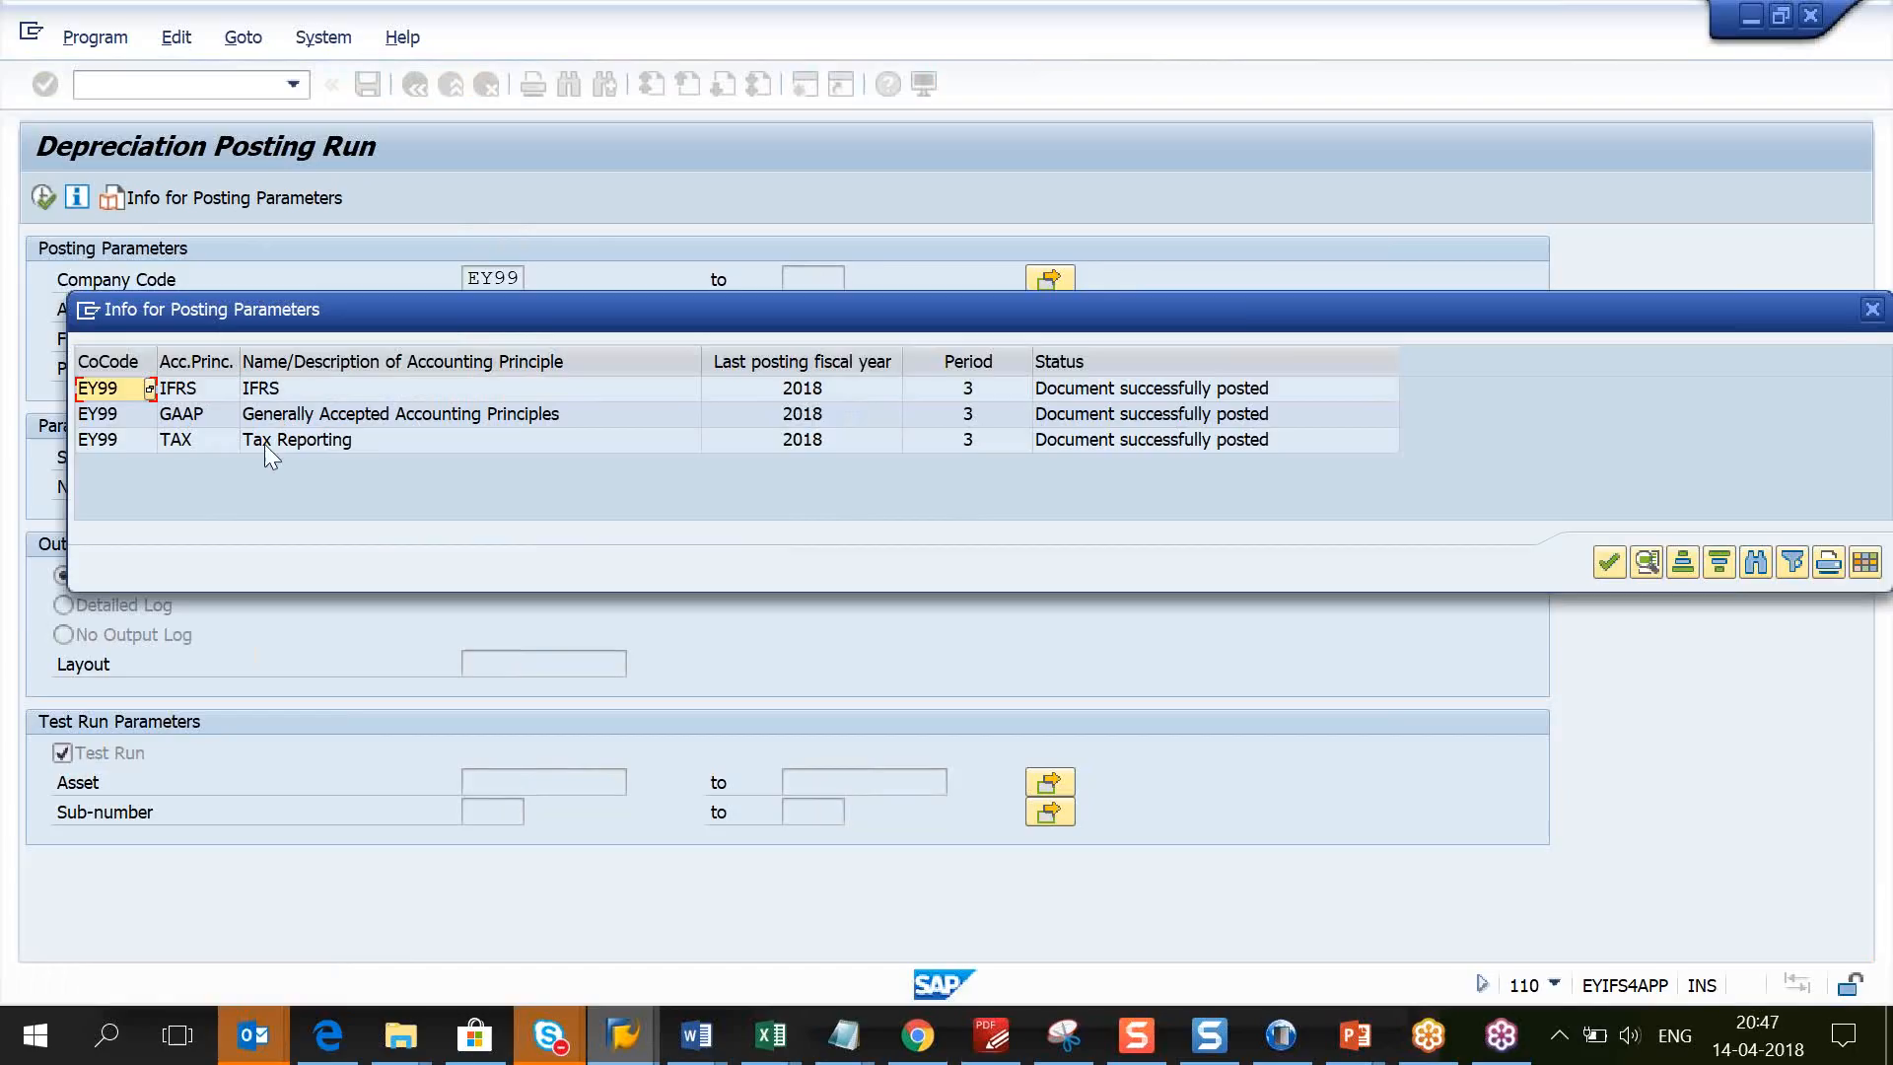
click(1607, 564)
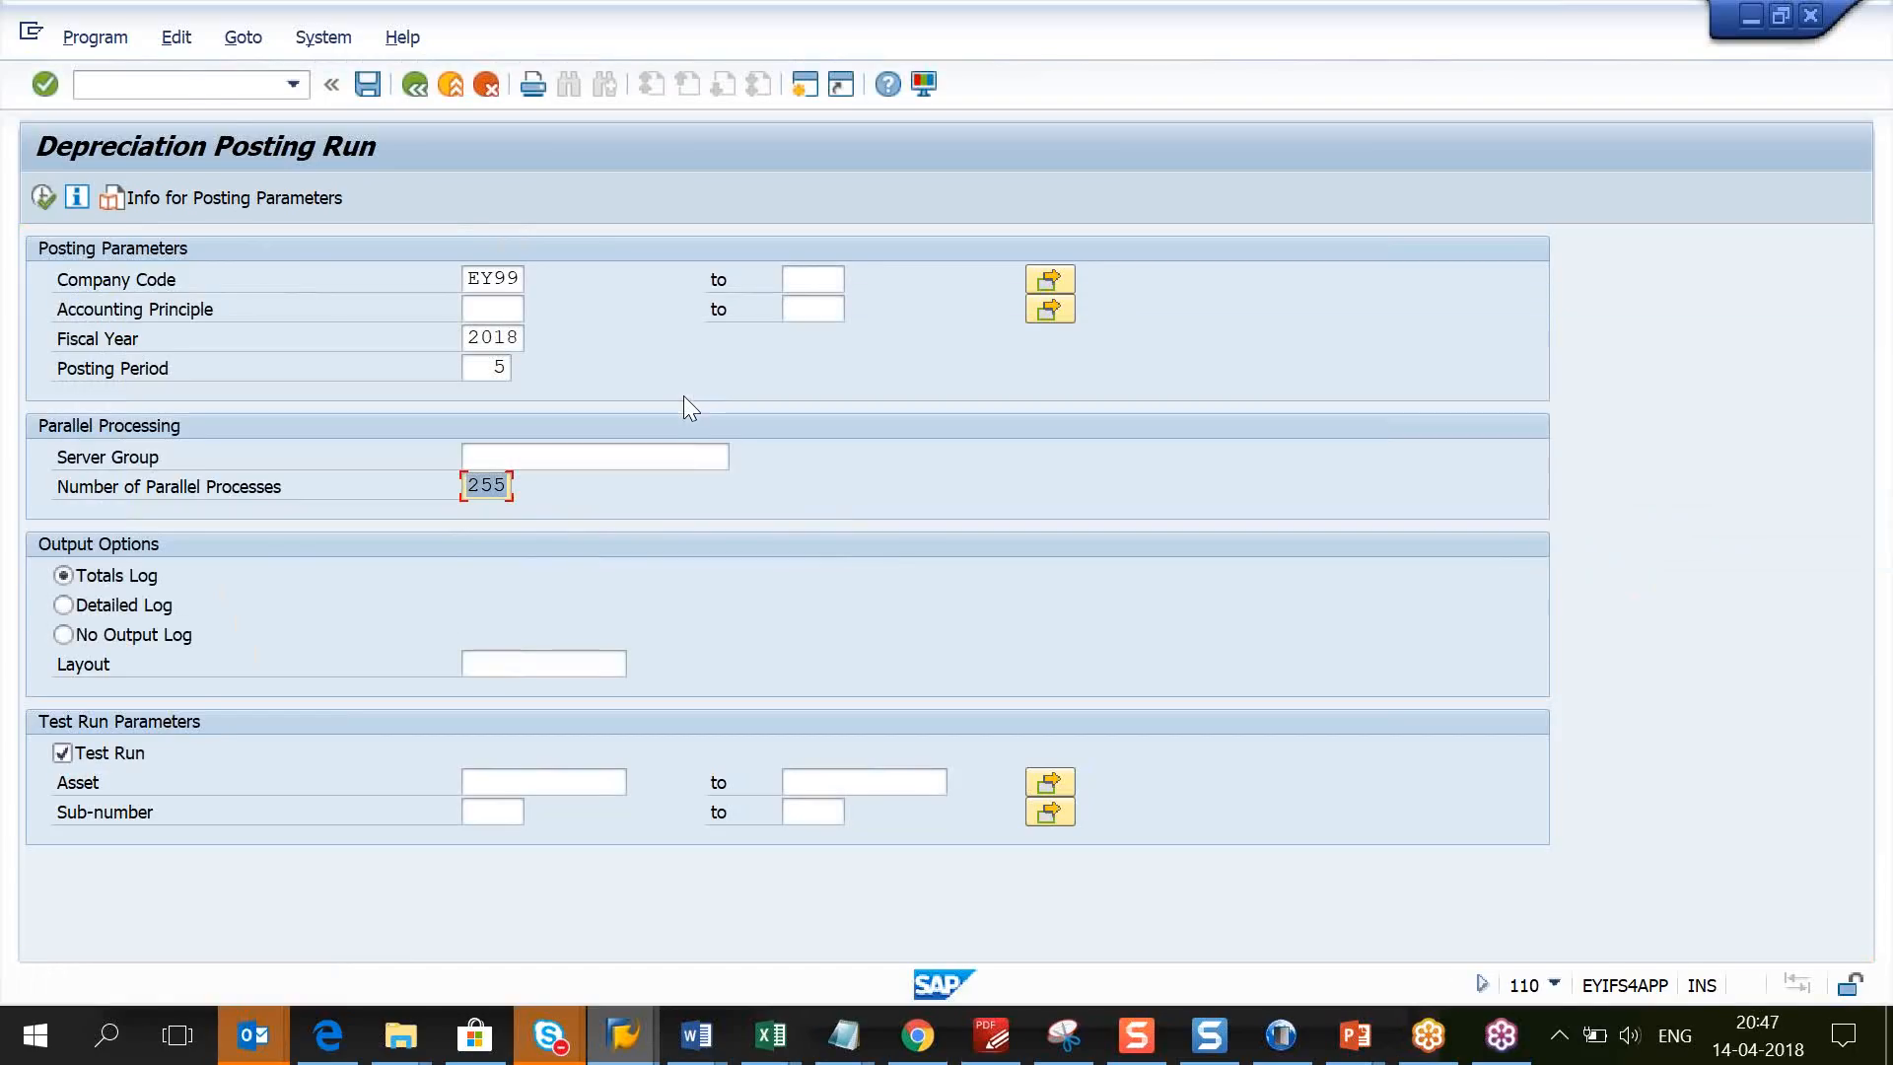
Step: Leave the depreciation posting run and open the Asset Explorer for asset 100000, dismissing the message log
click(180, 85)
text(/naw01b)
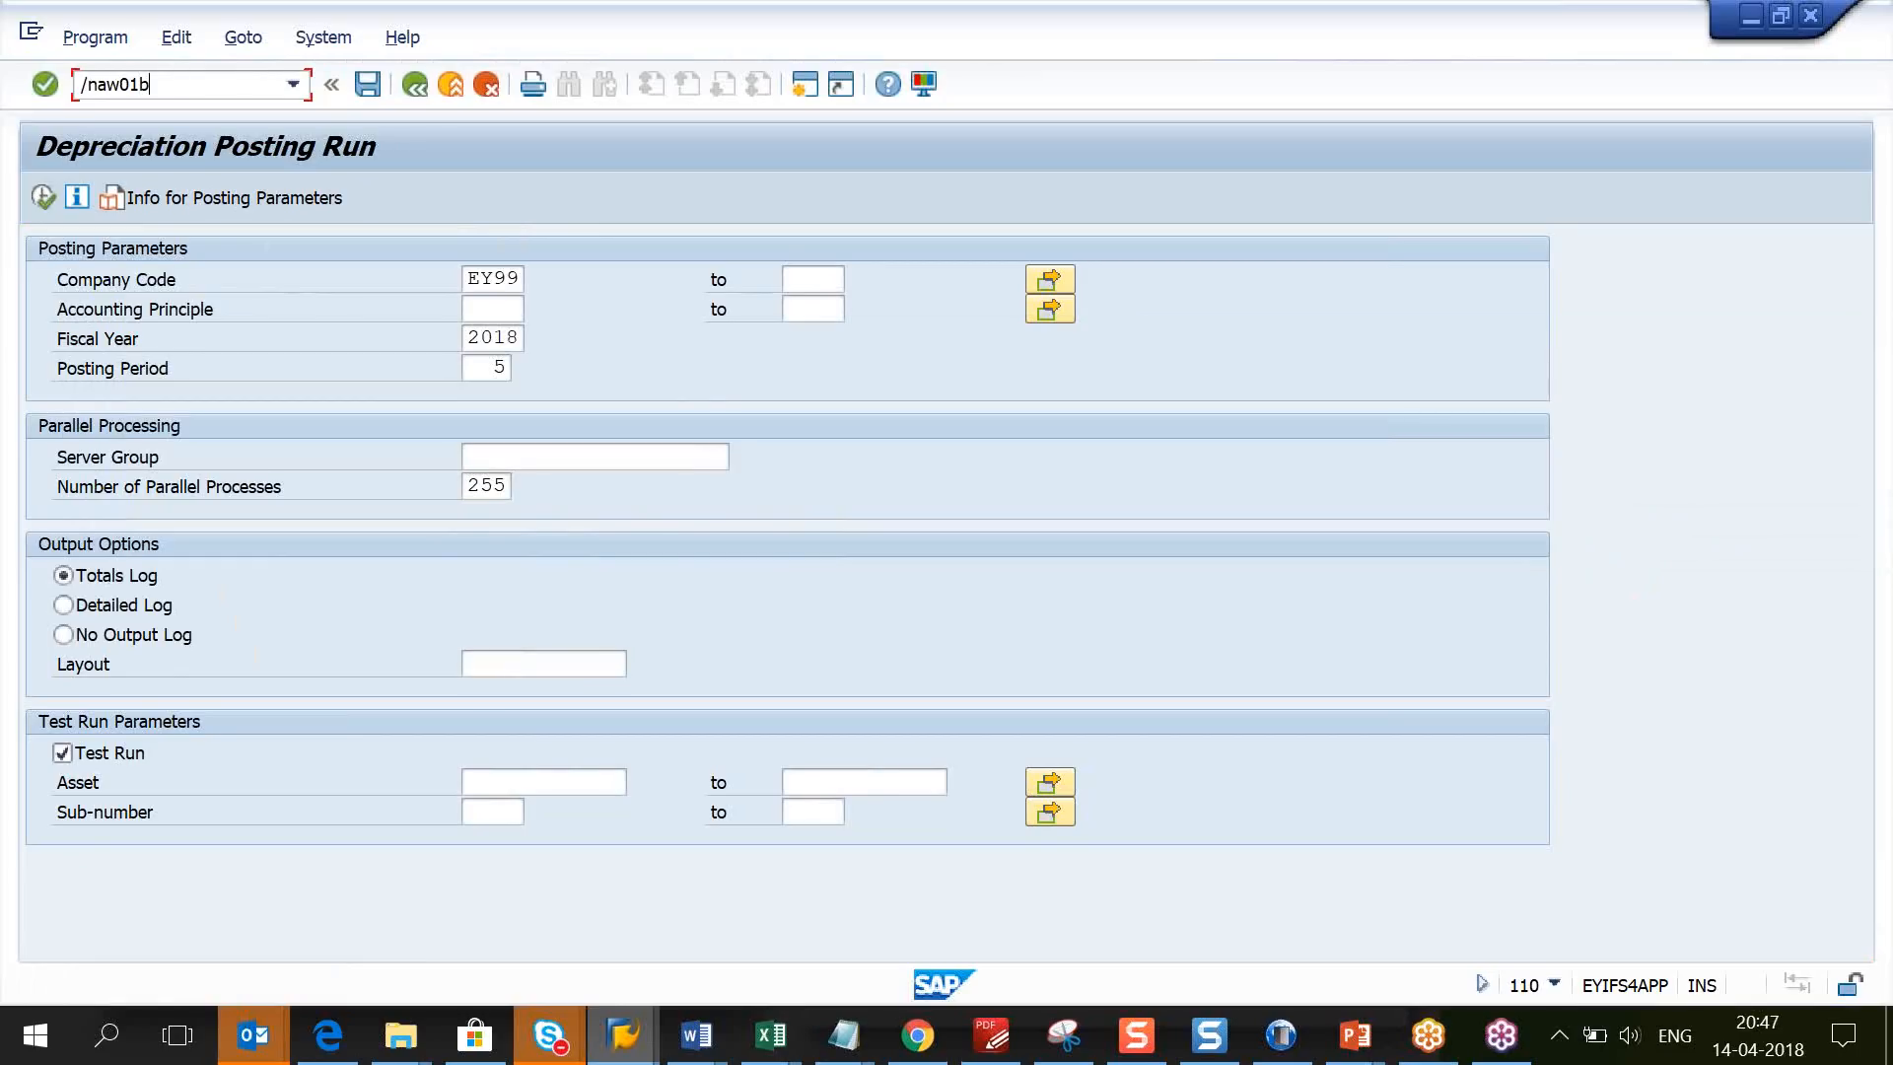
key(Return)
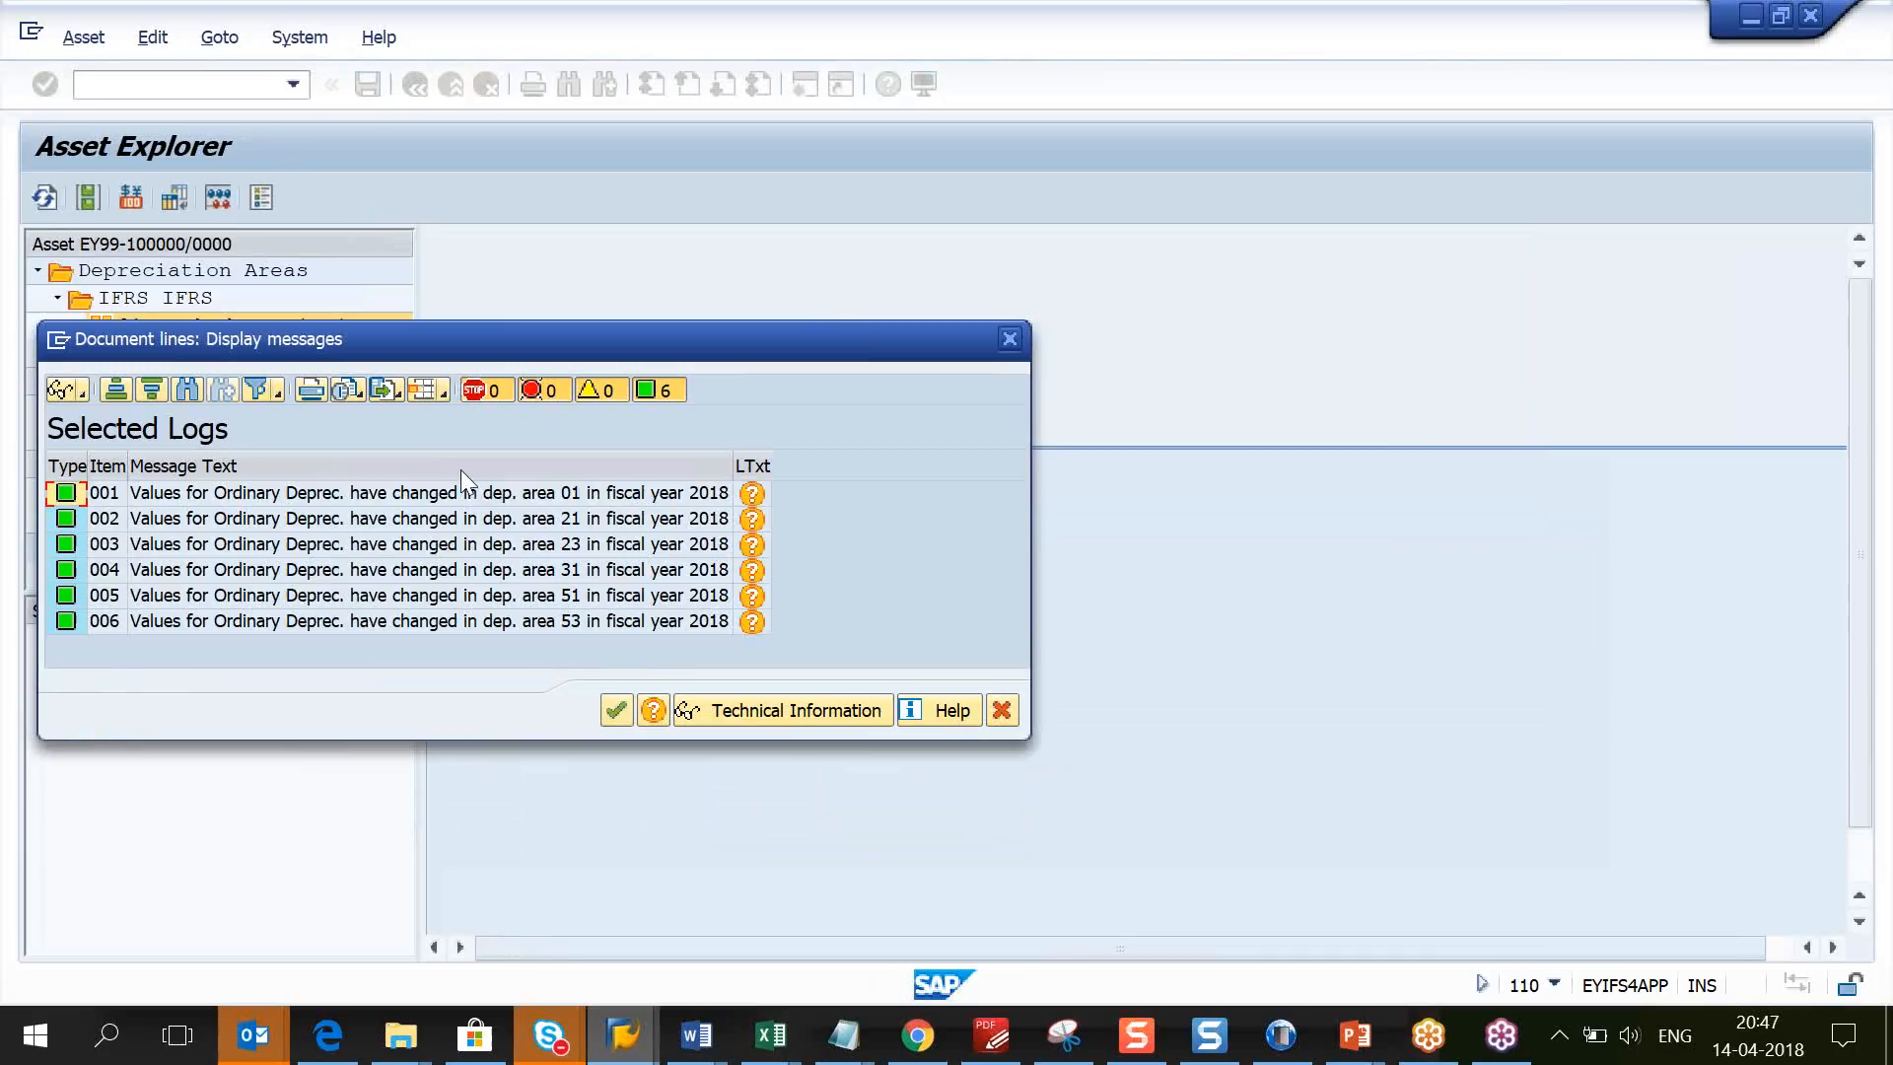
click(615, 710)
Step: Examine how the depreciation areas of asset 100000 are grouped under the IFRS, GAAP and TAX accounting principles
click(153, 299)
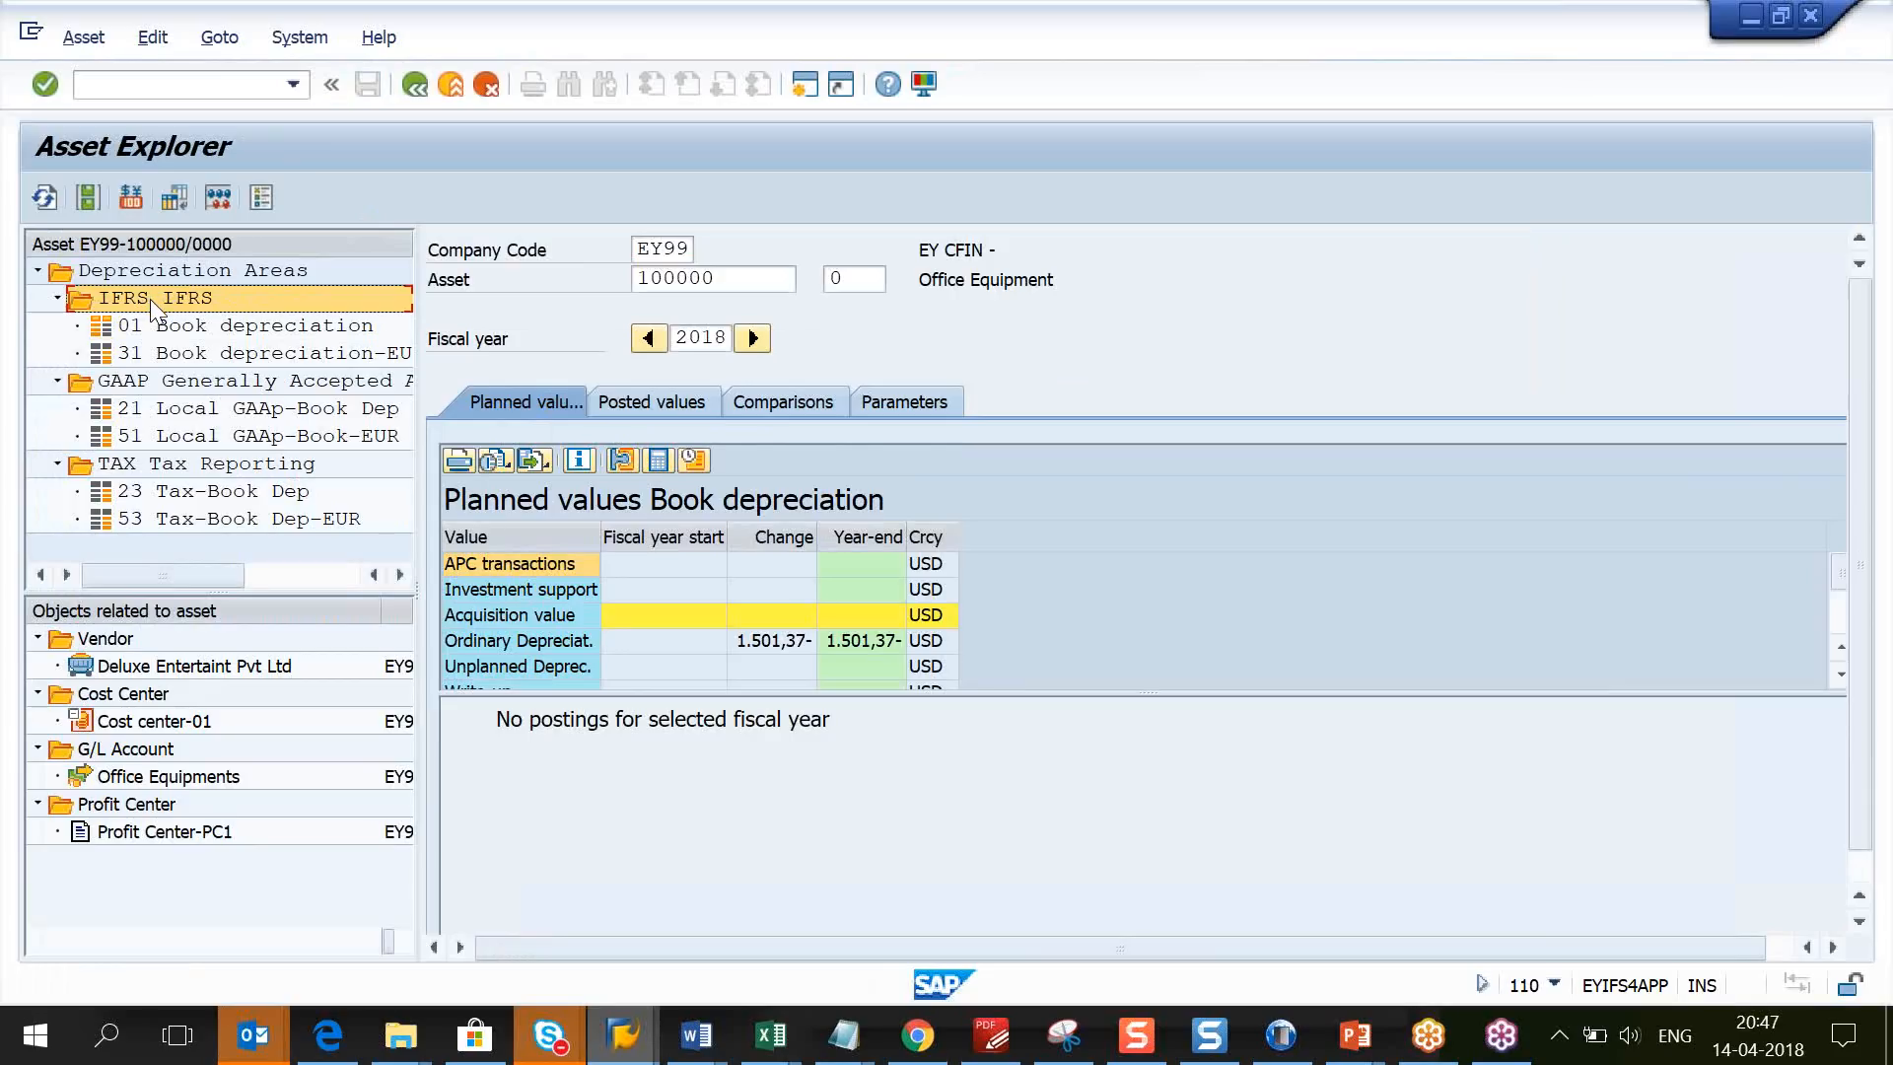
click(169, 328)
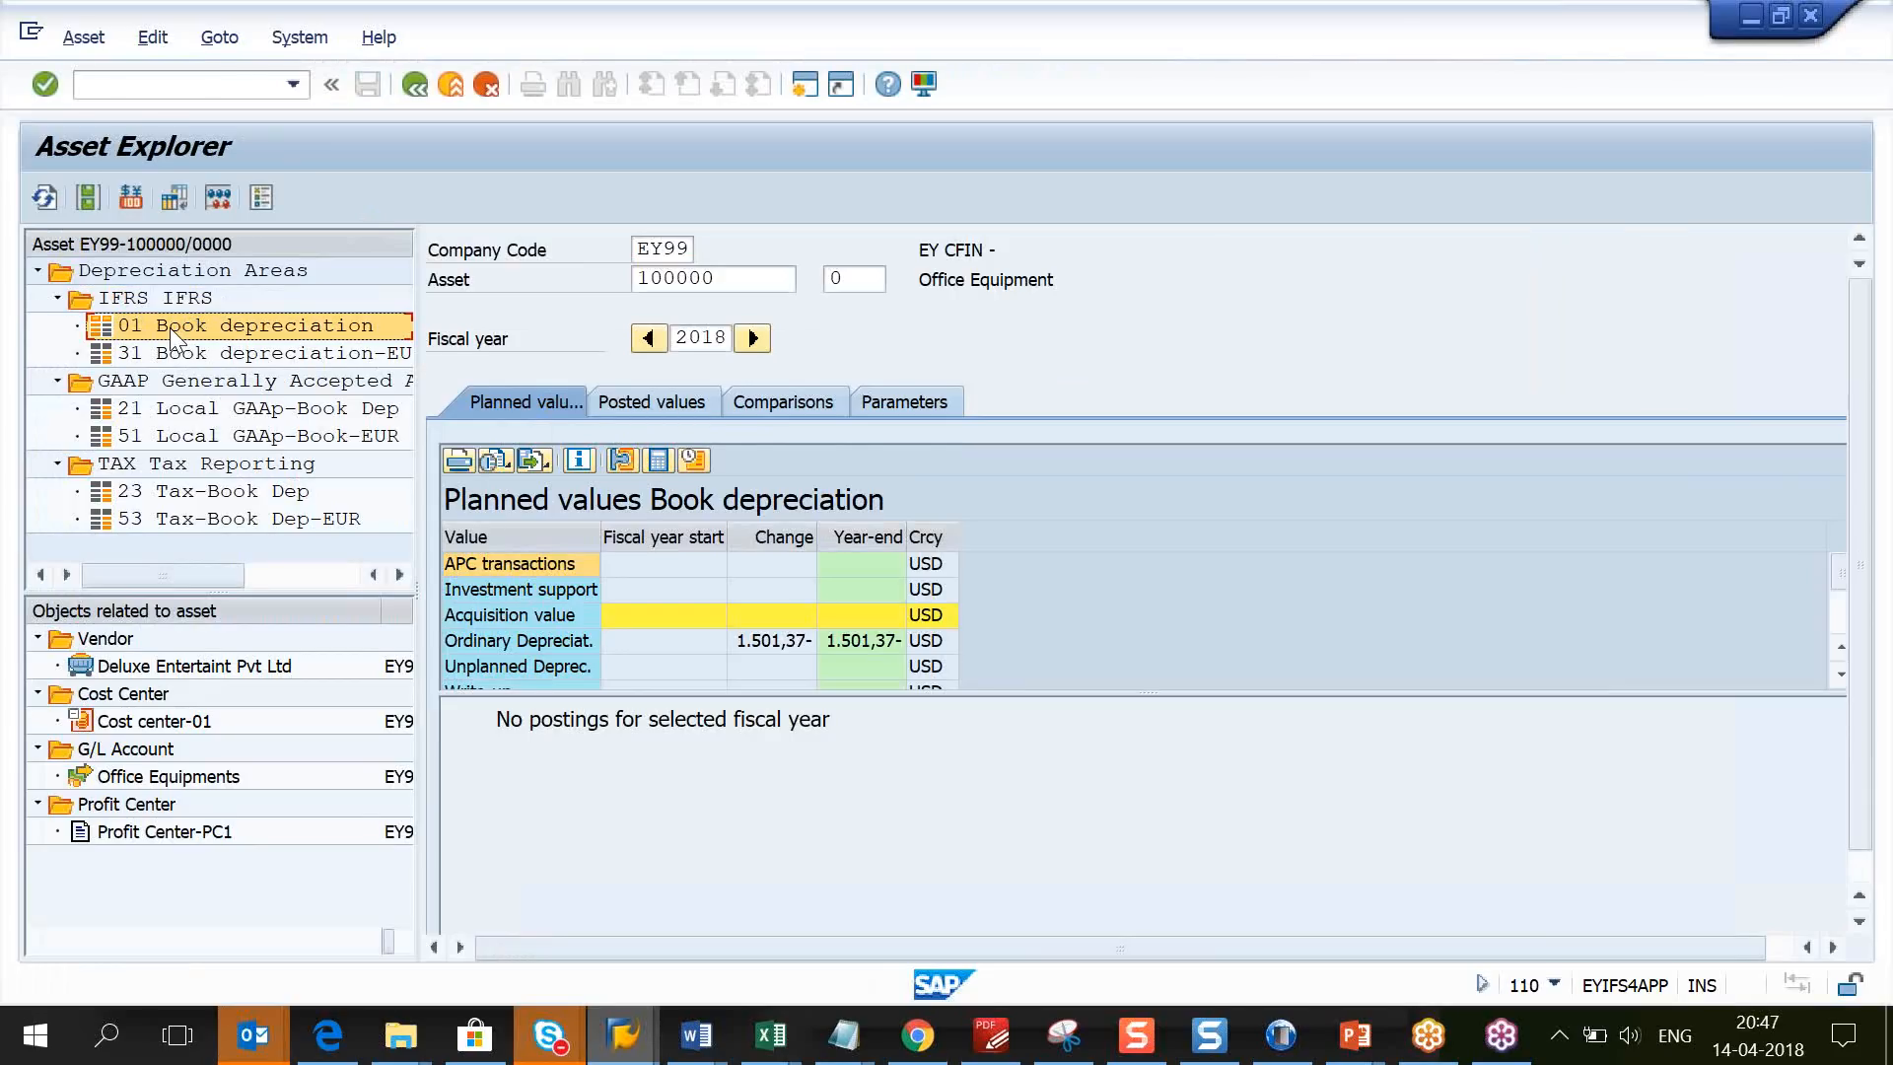
click(244, 392)
click(215, 471)
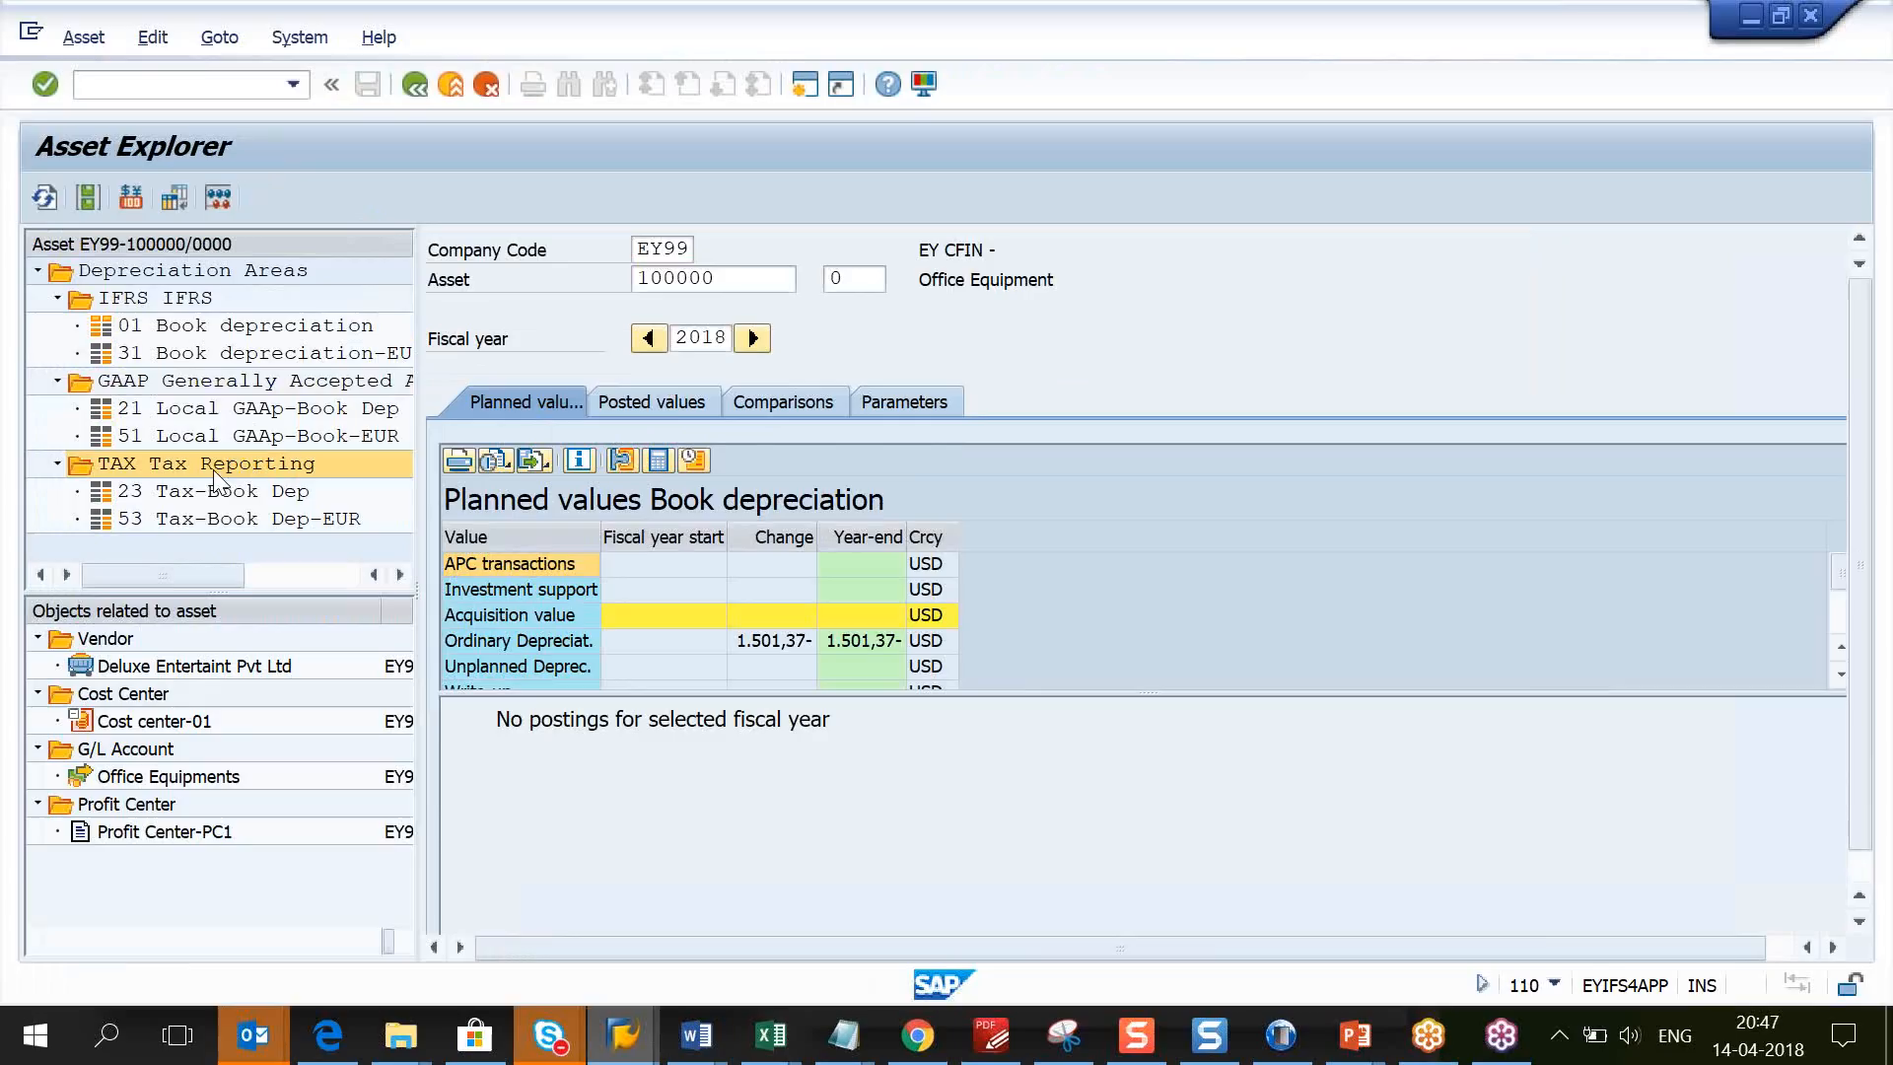
click(195, 384)
click(156, 295)
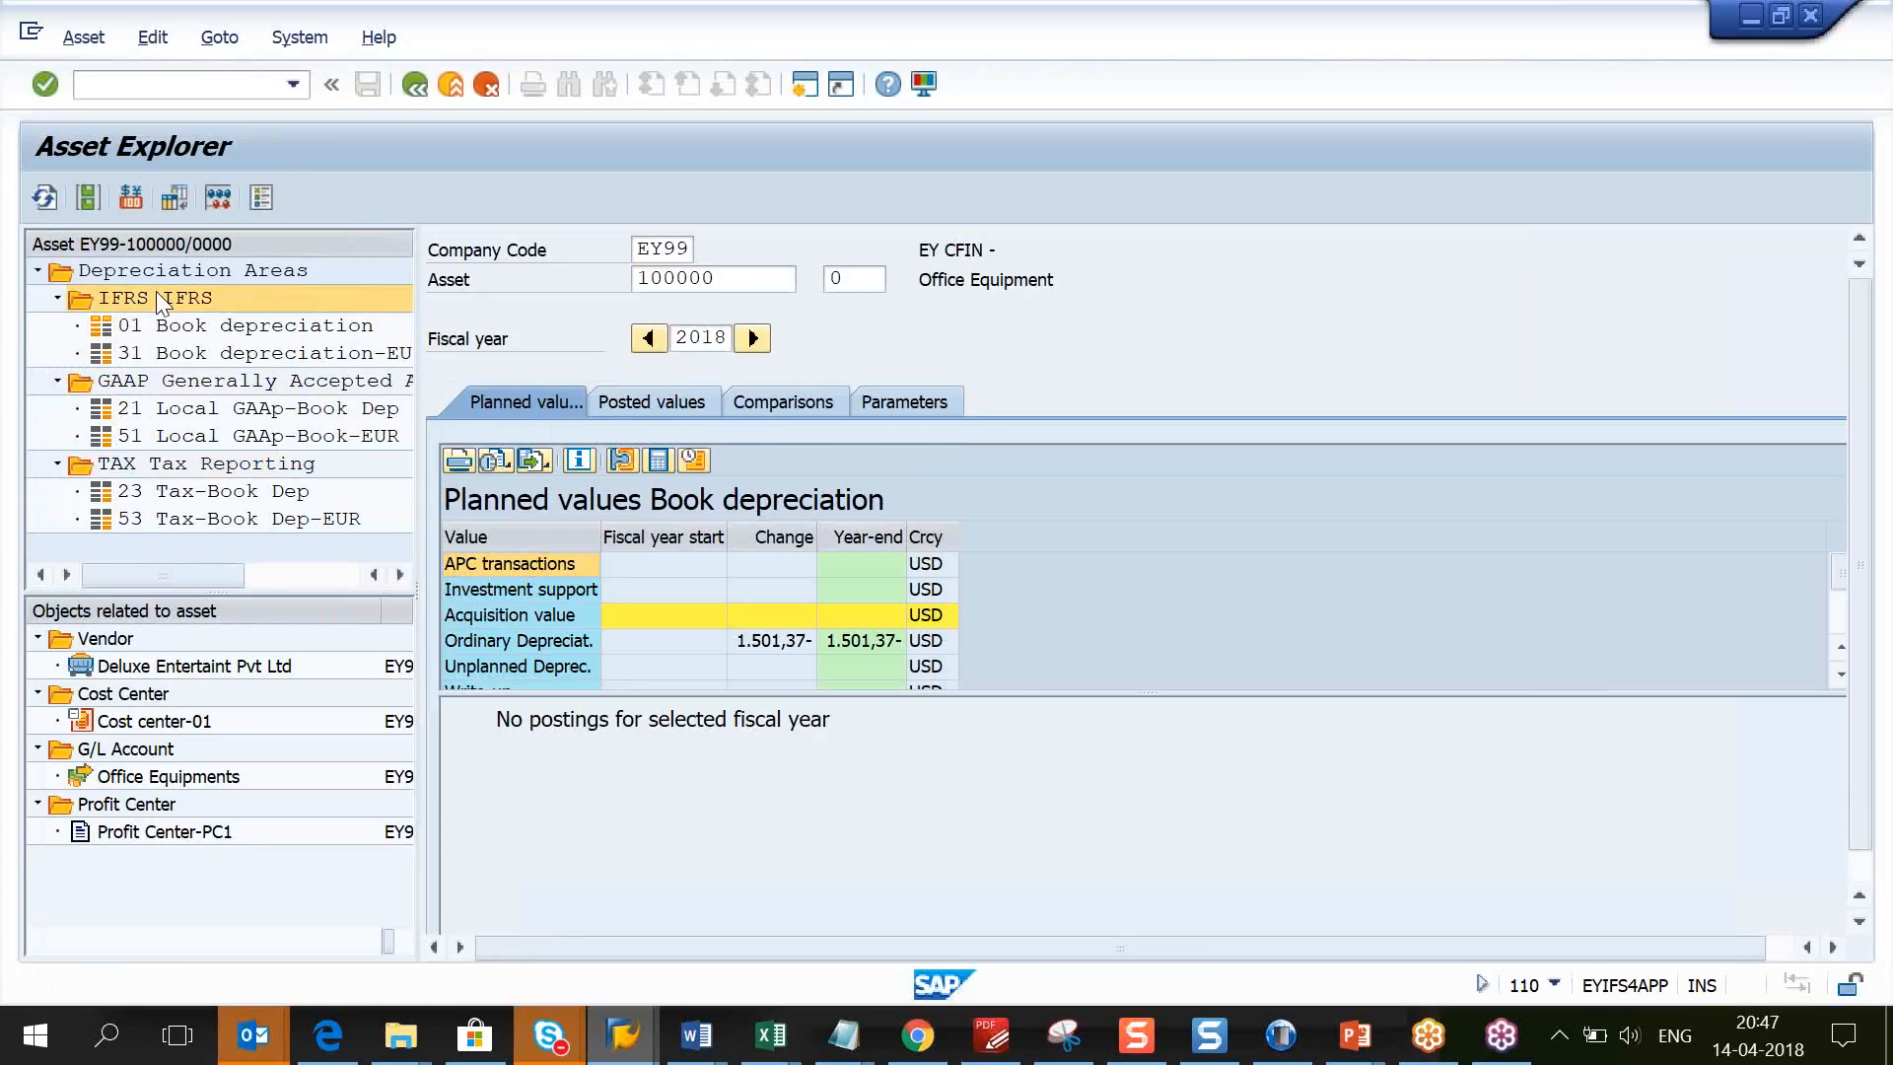
click(198, 393)
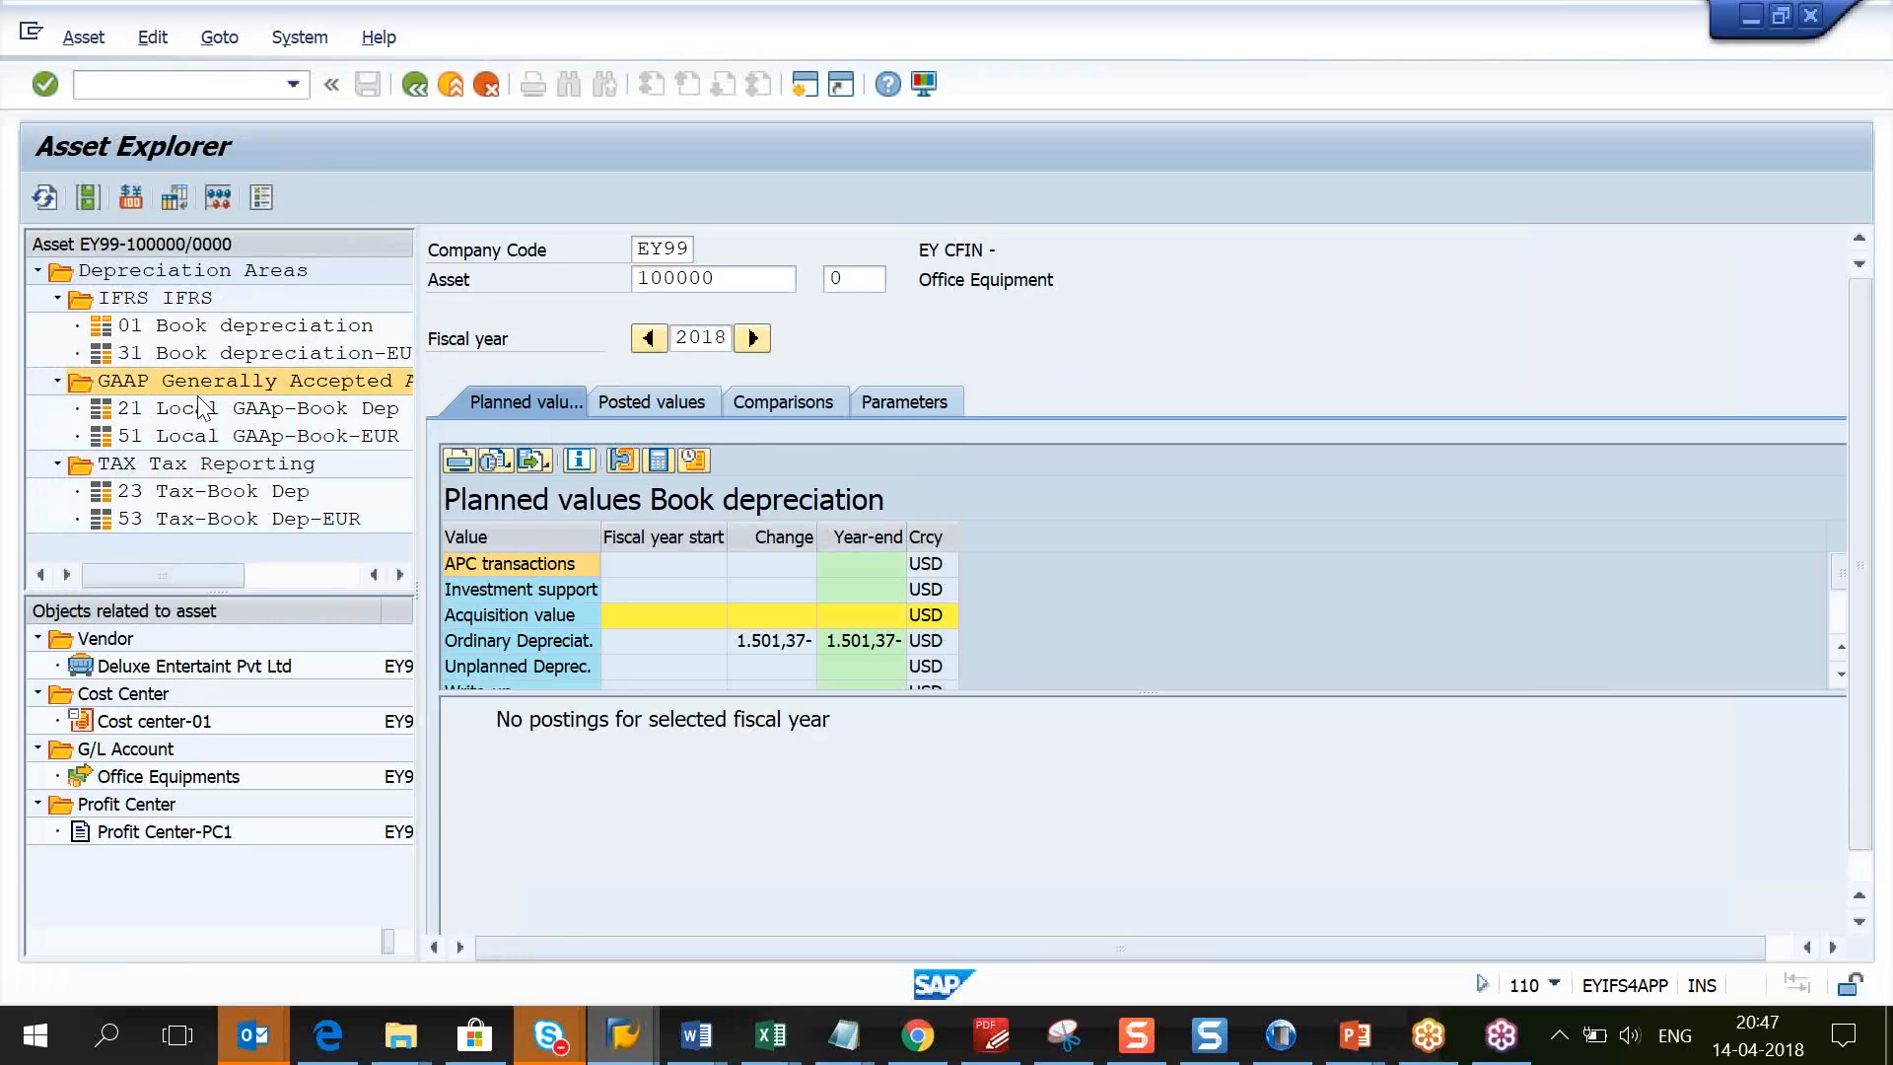
click(174, 469)
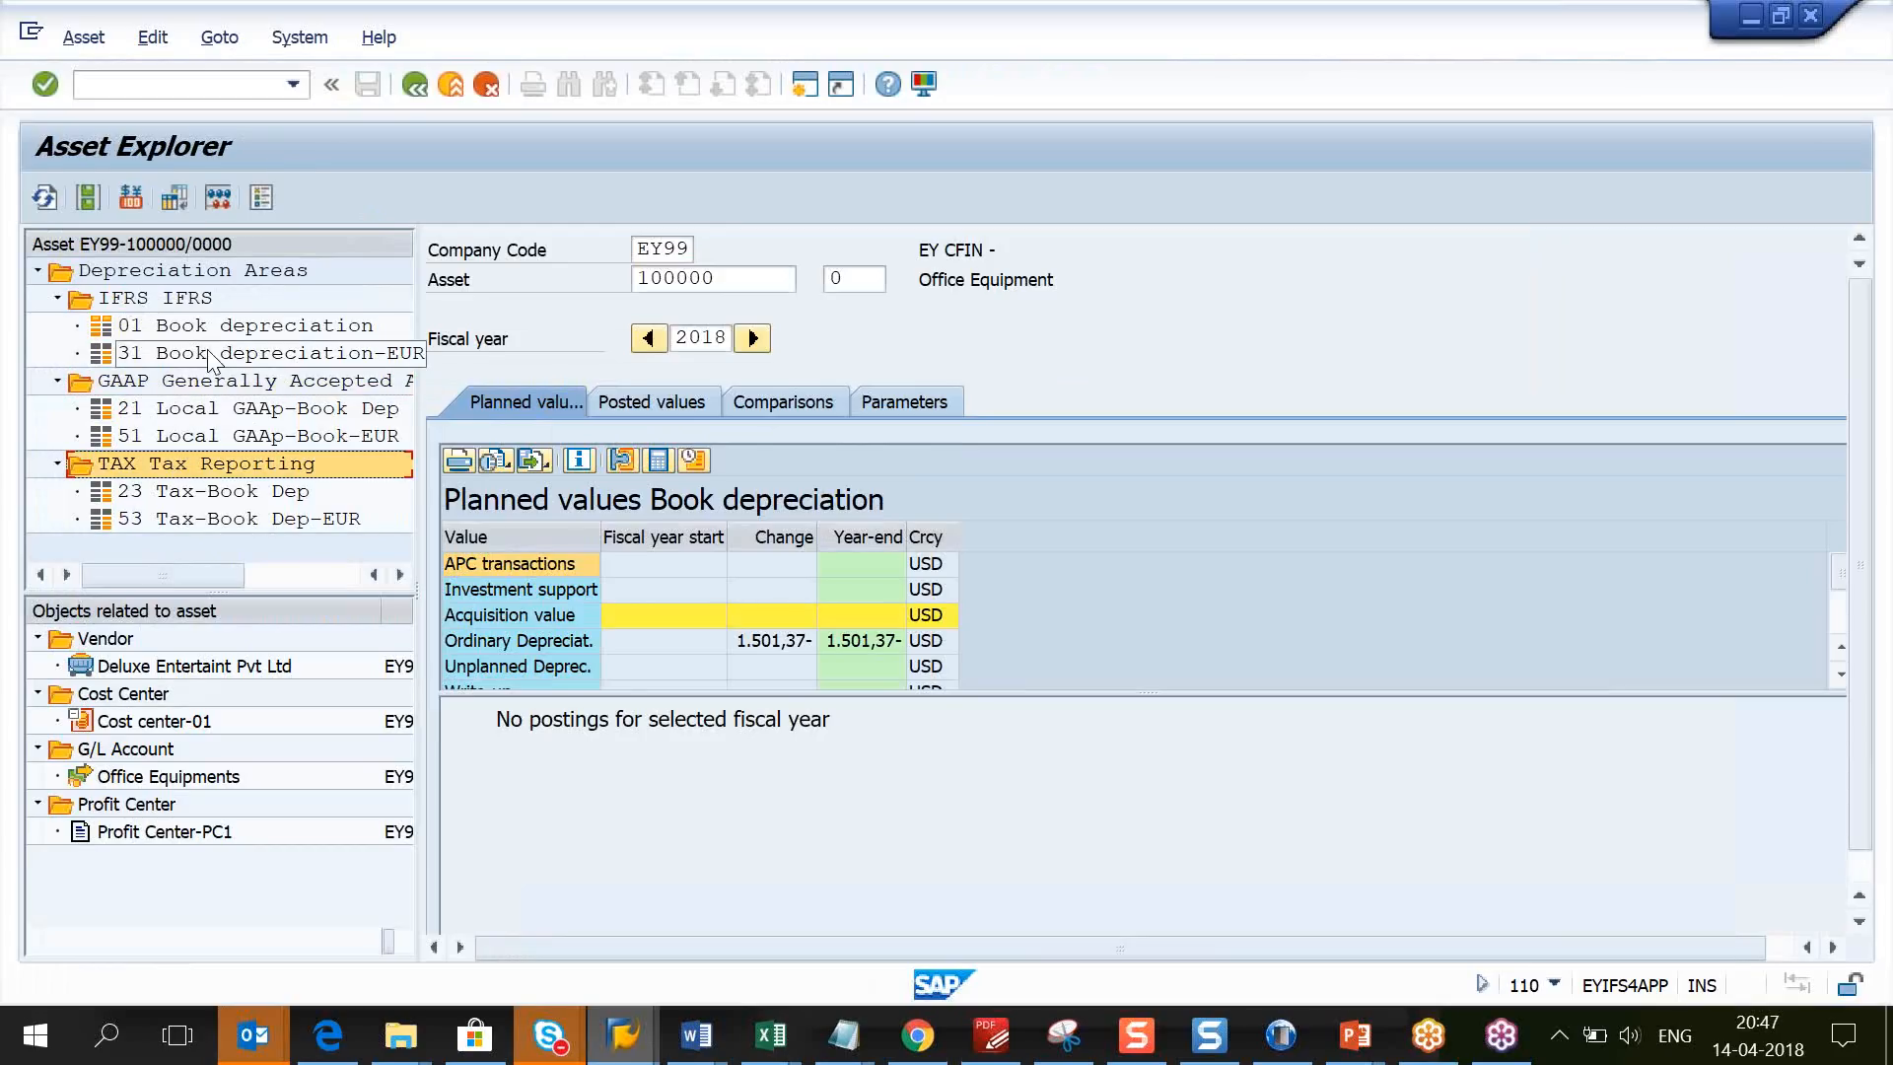
click(173, 388)
click(145, 297)
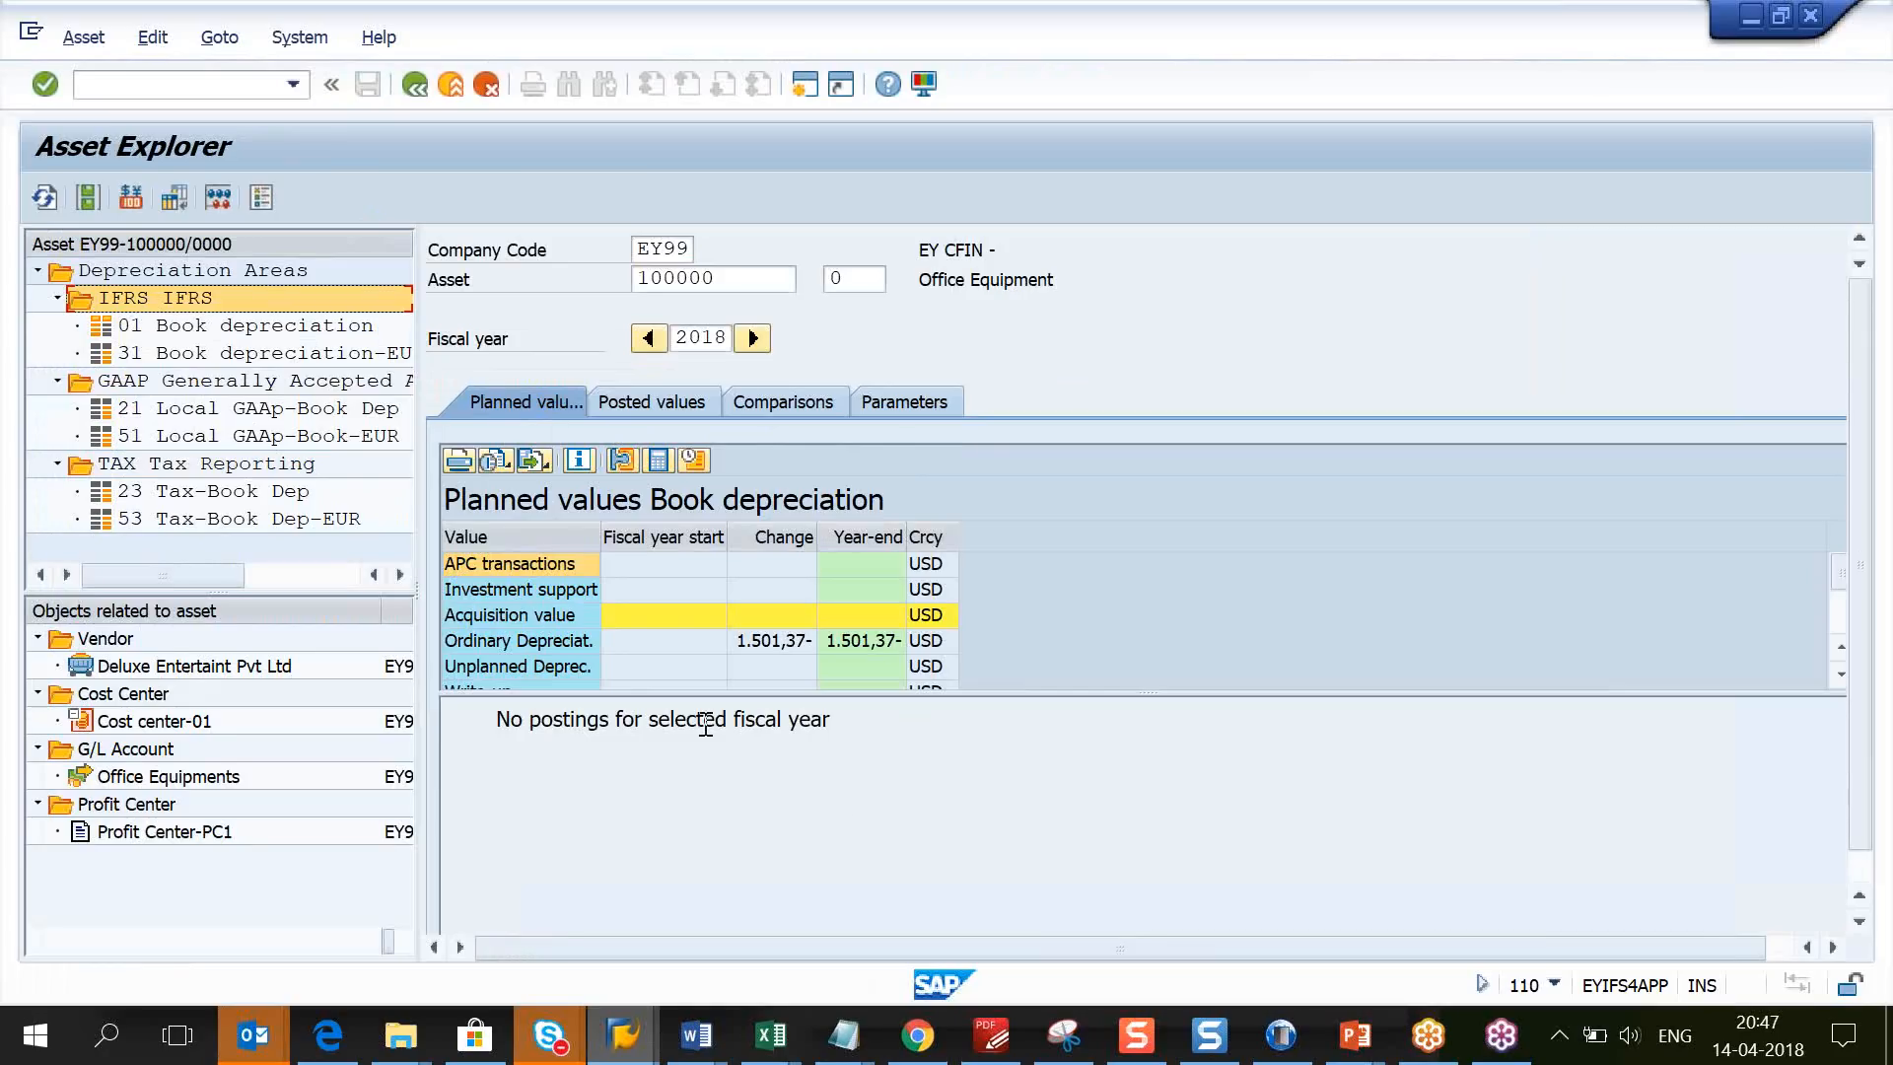
Step: Examine the posted and planned book depreciation values of asset 100000 for fiscal year 2018
click(663, 406)
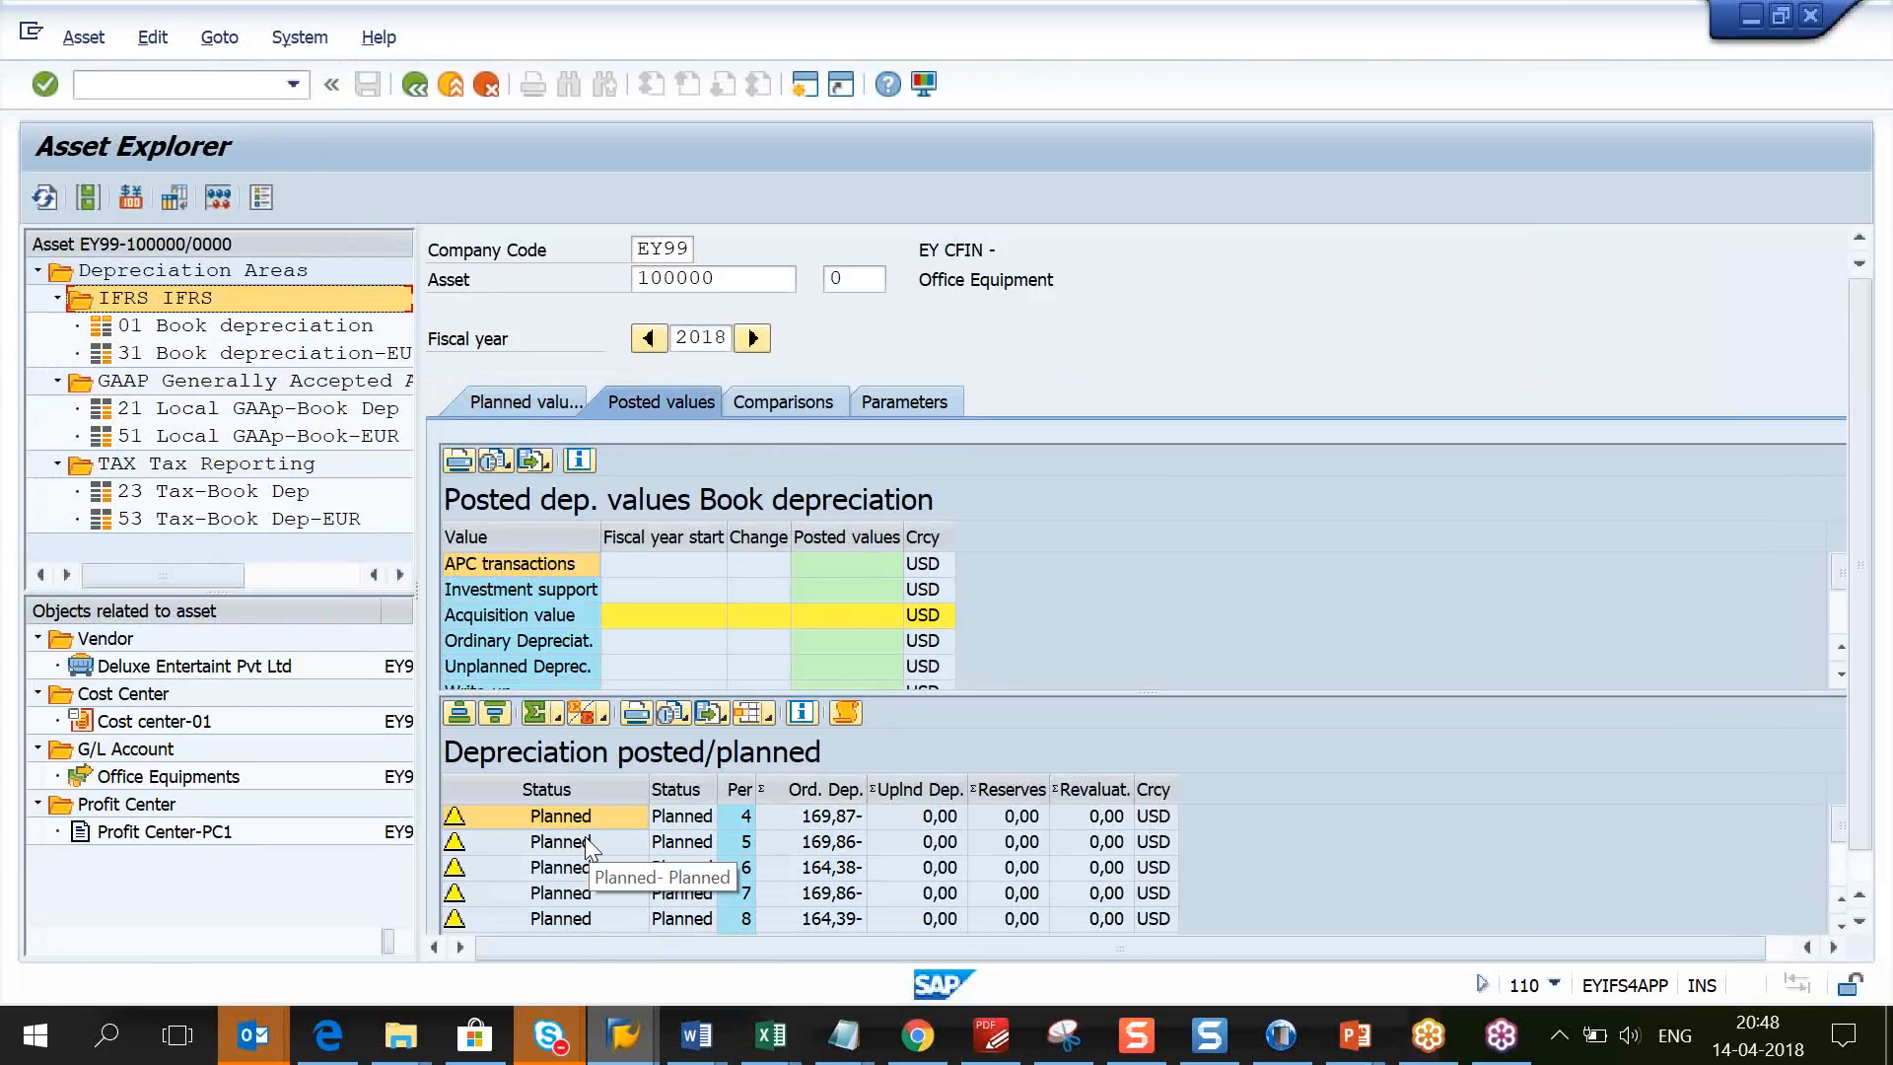
click(644, 343)
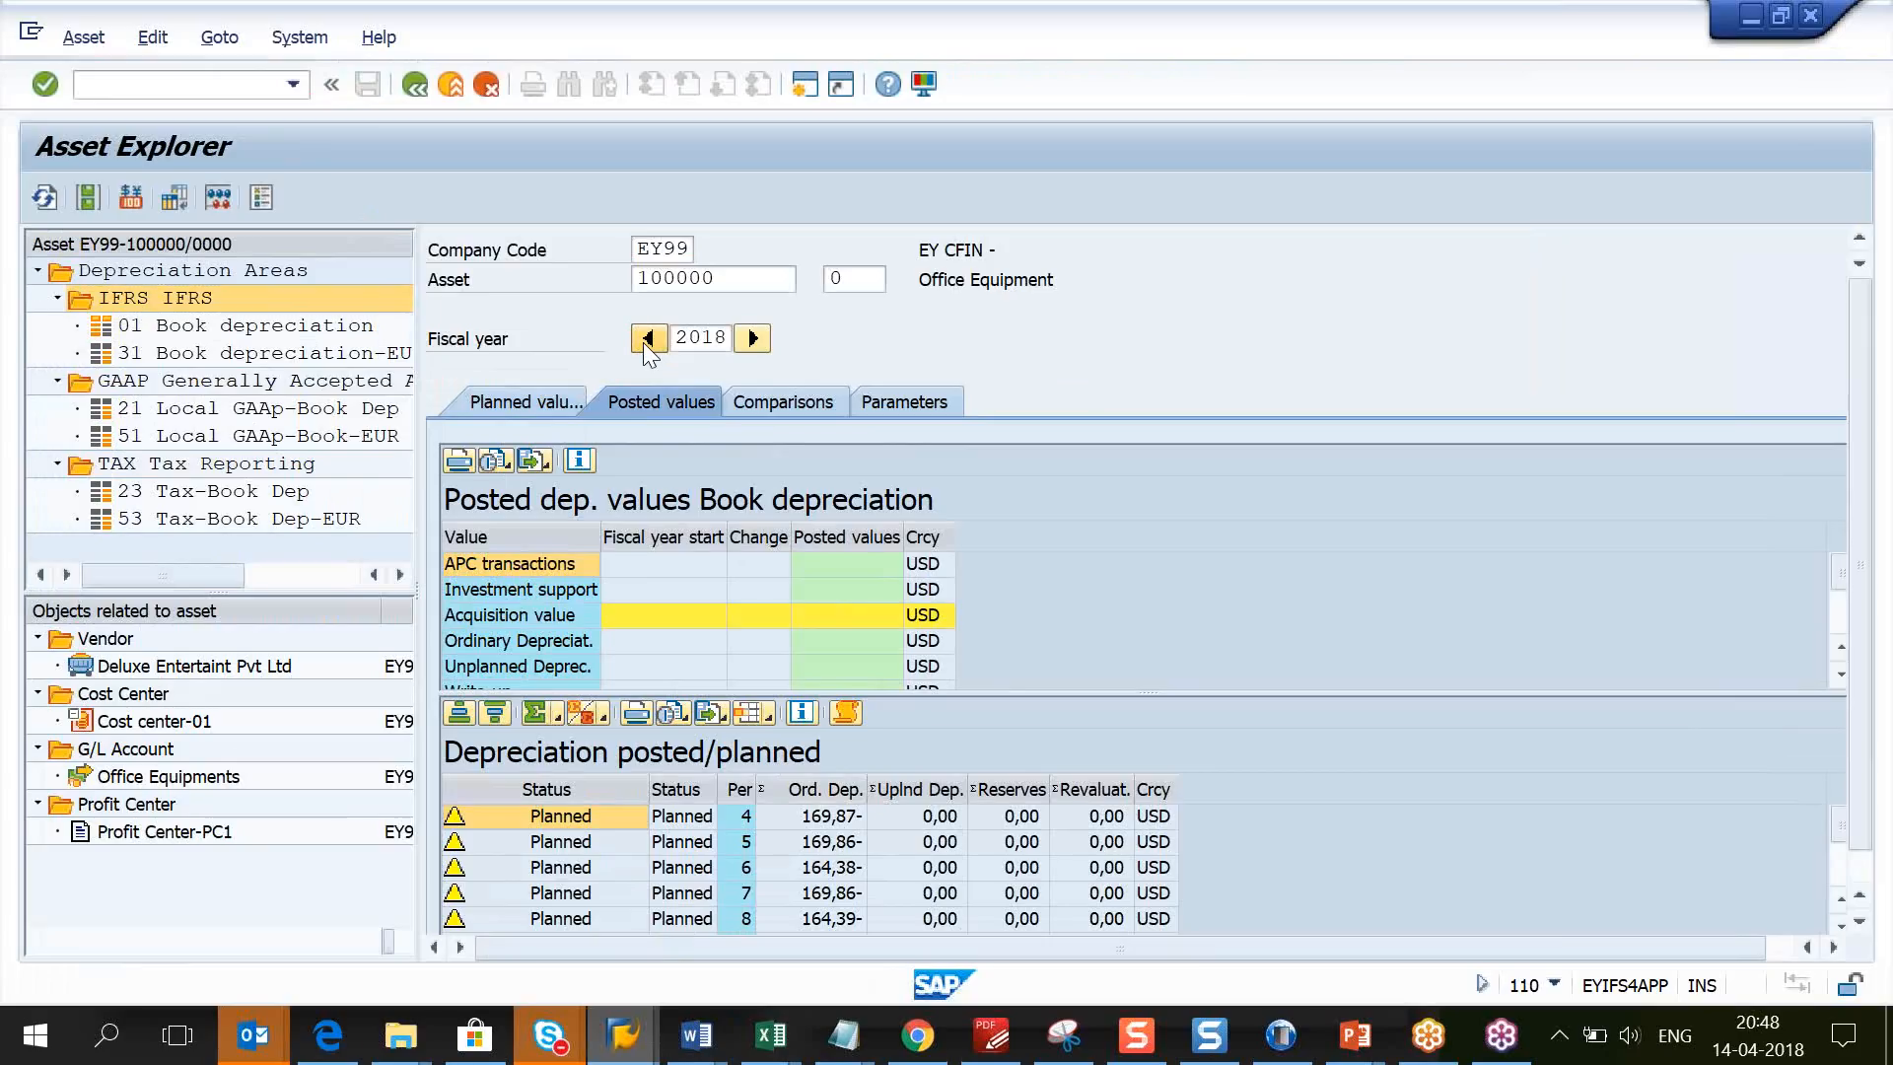
click(495, 412)
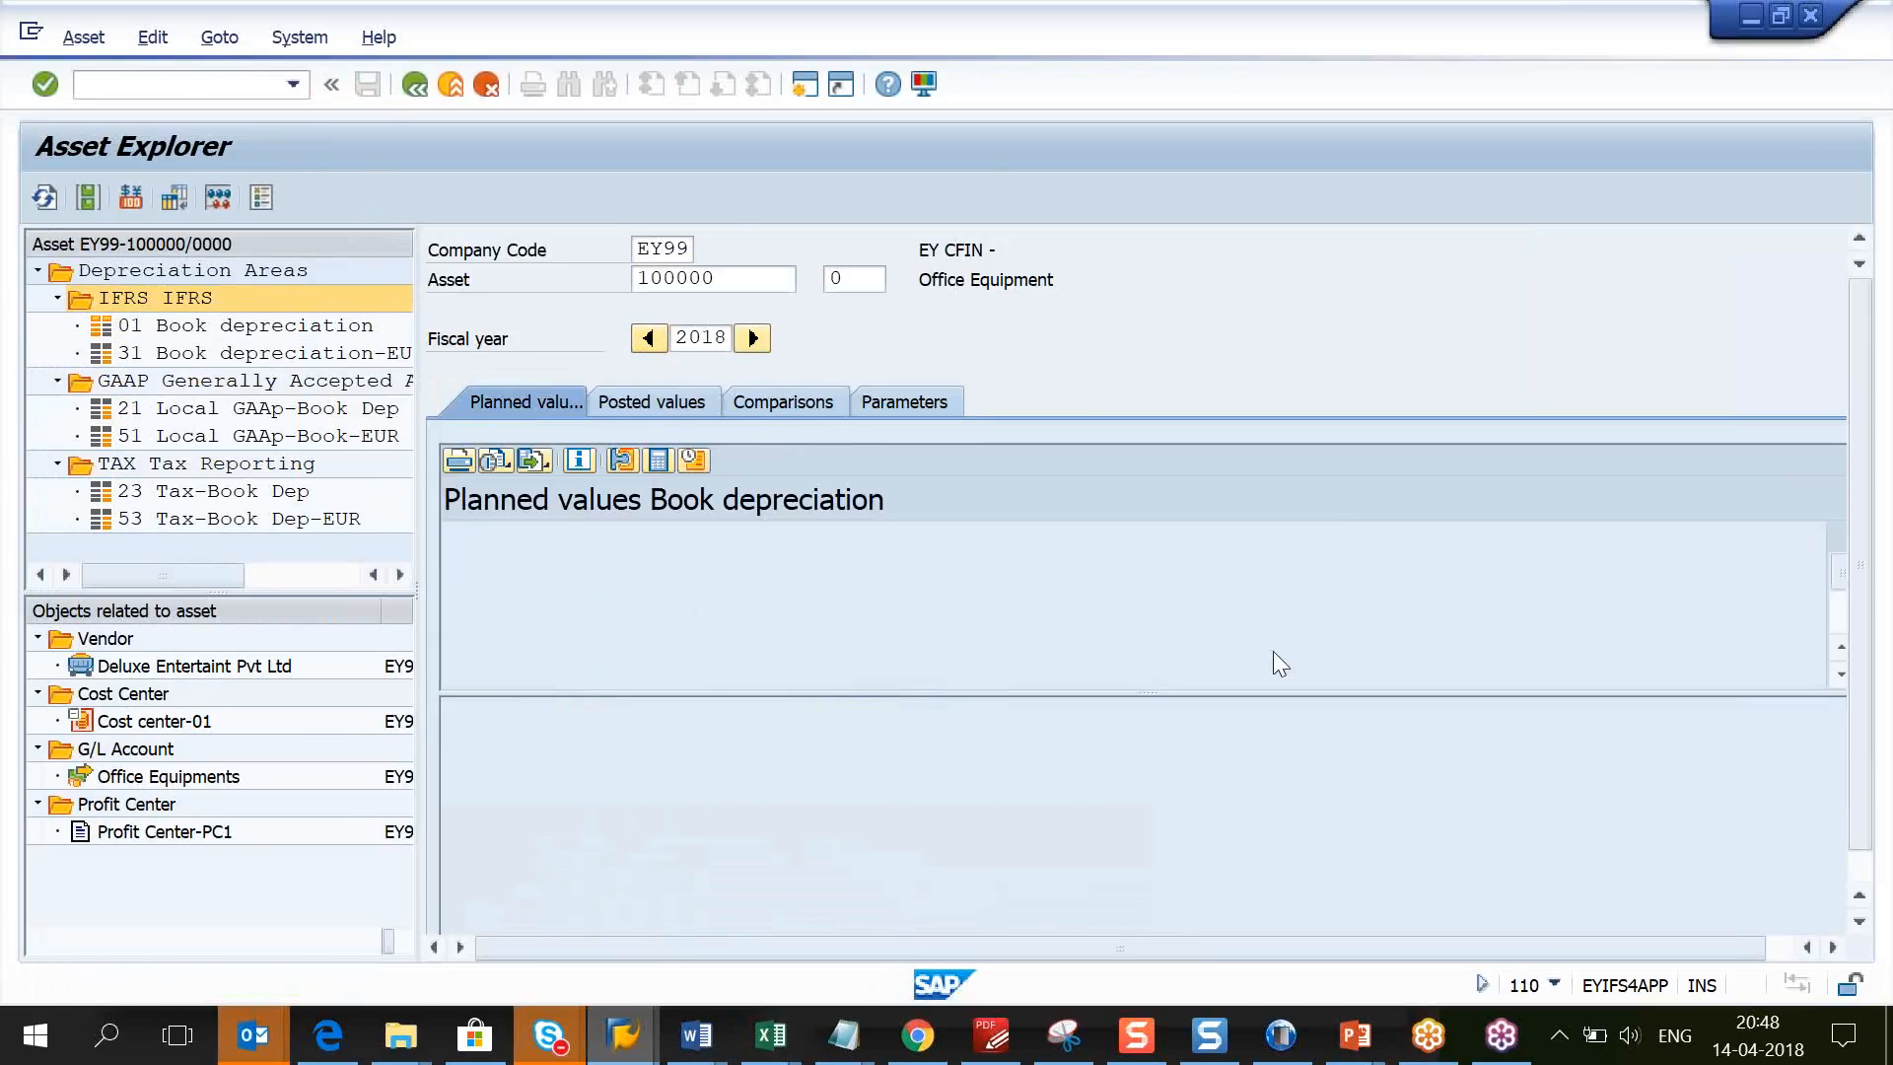
click(1839, 674)
click(1840, 674)
click(1839, 674)
click(1840, 674)
click(1840, 674)
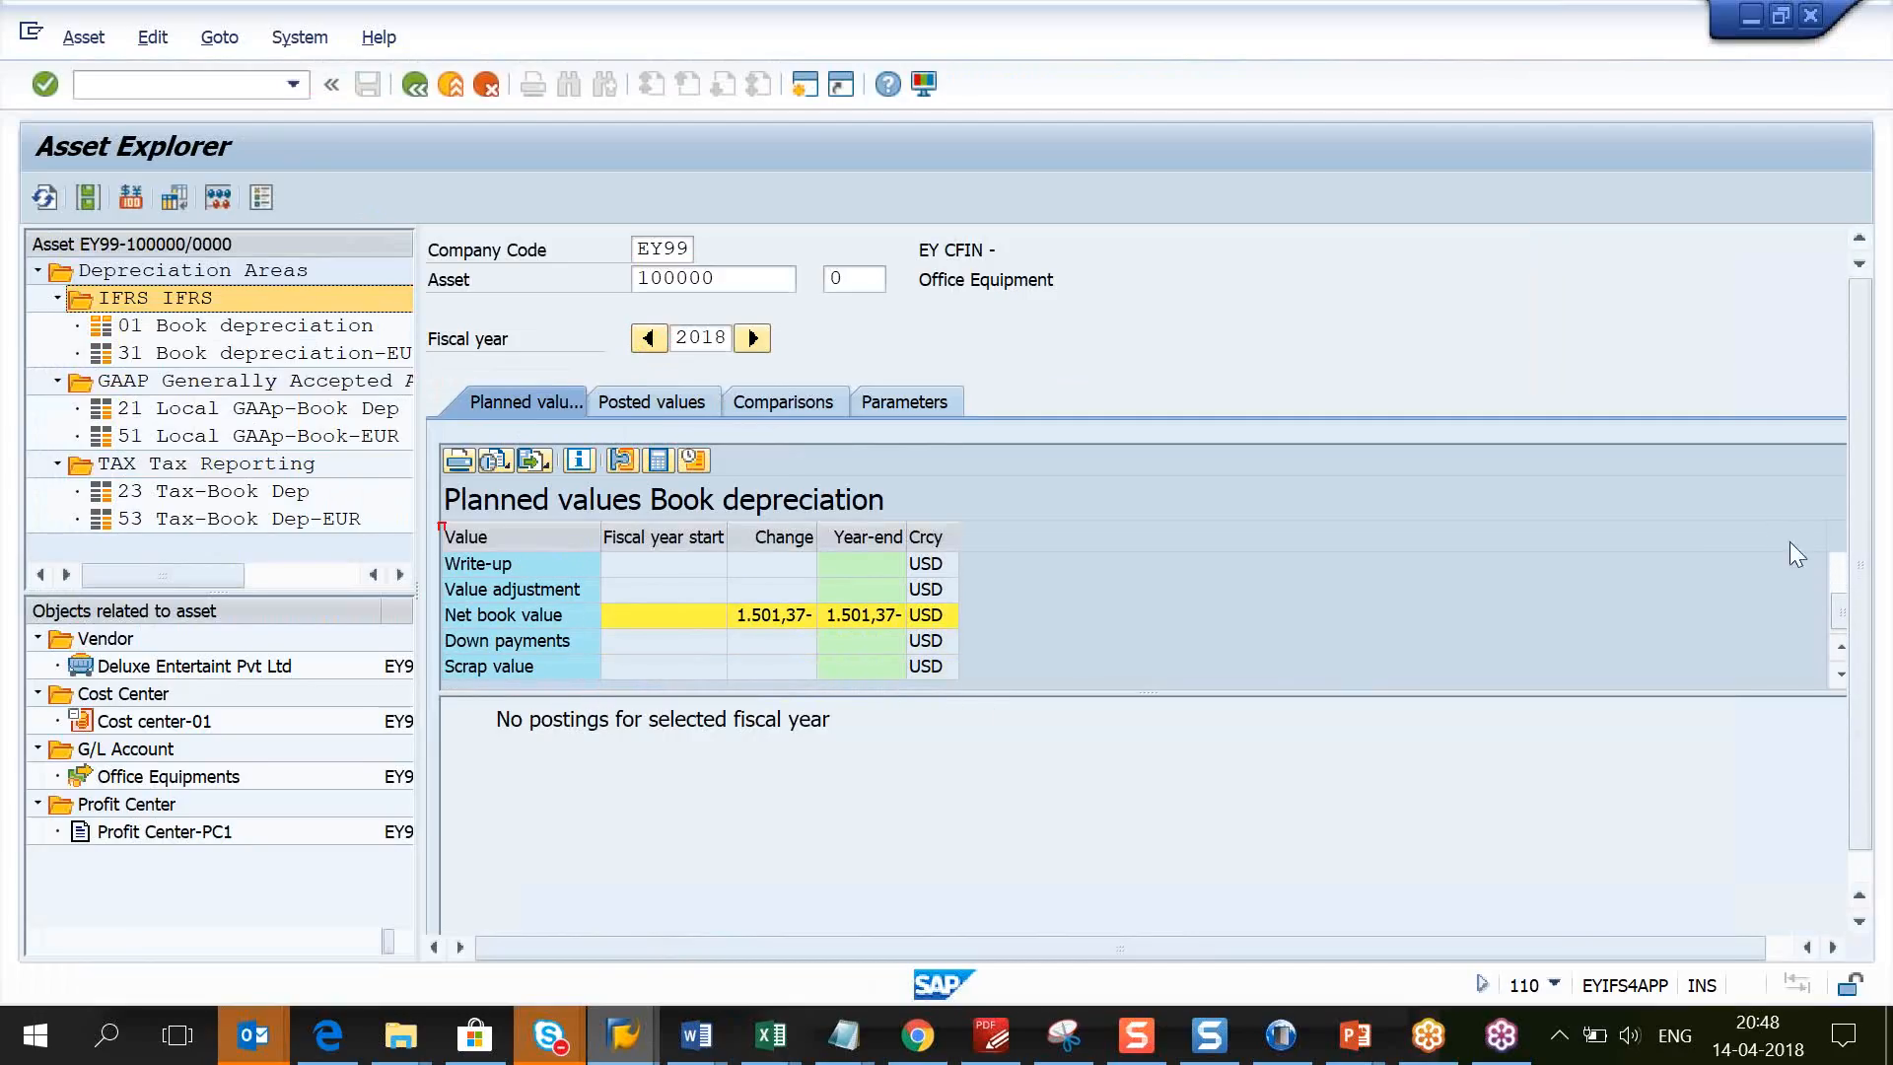
click(1837, 570)
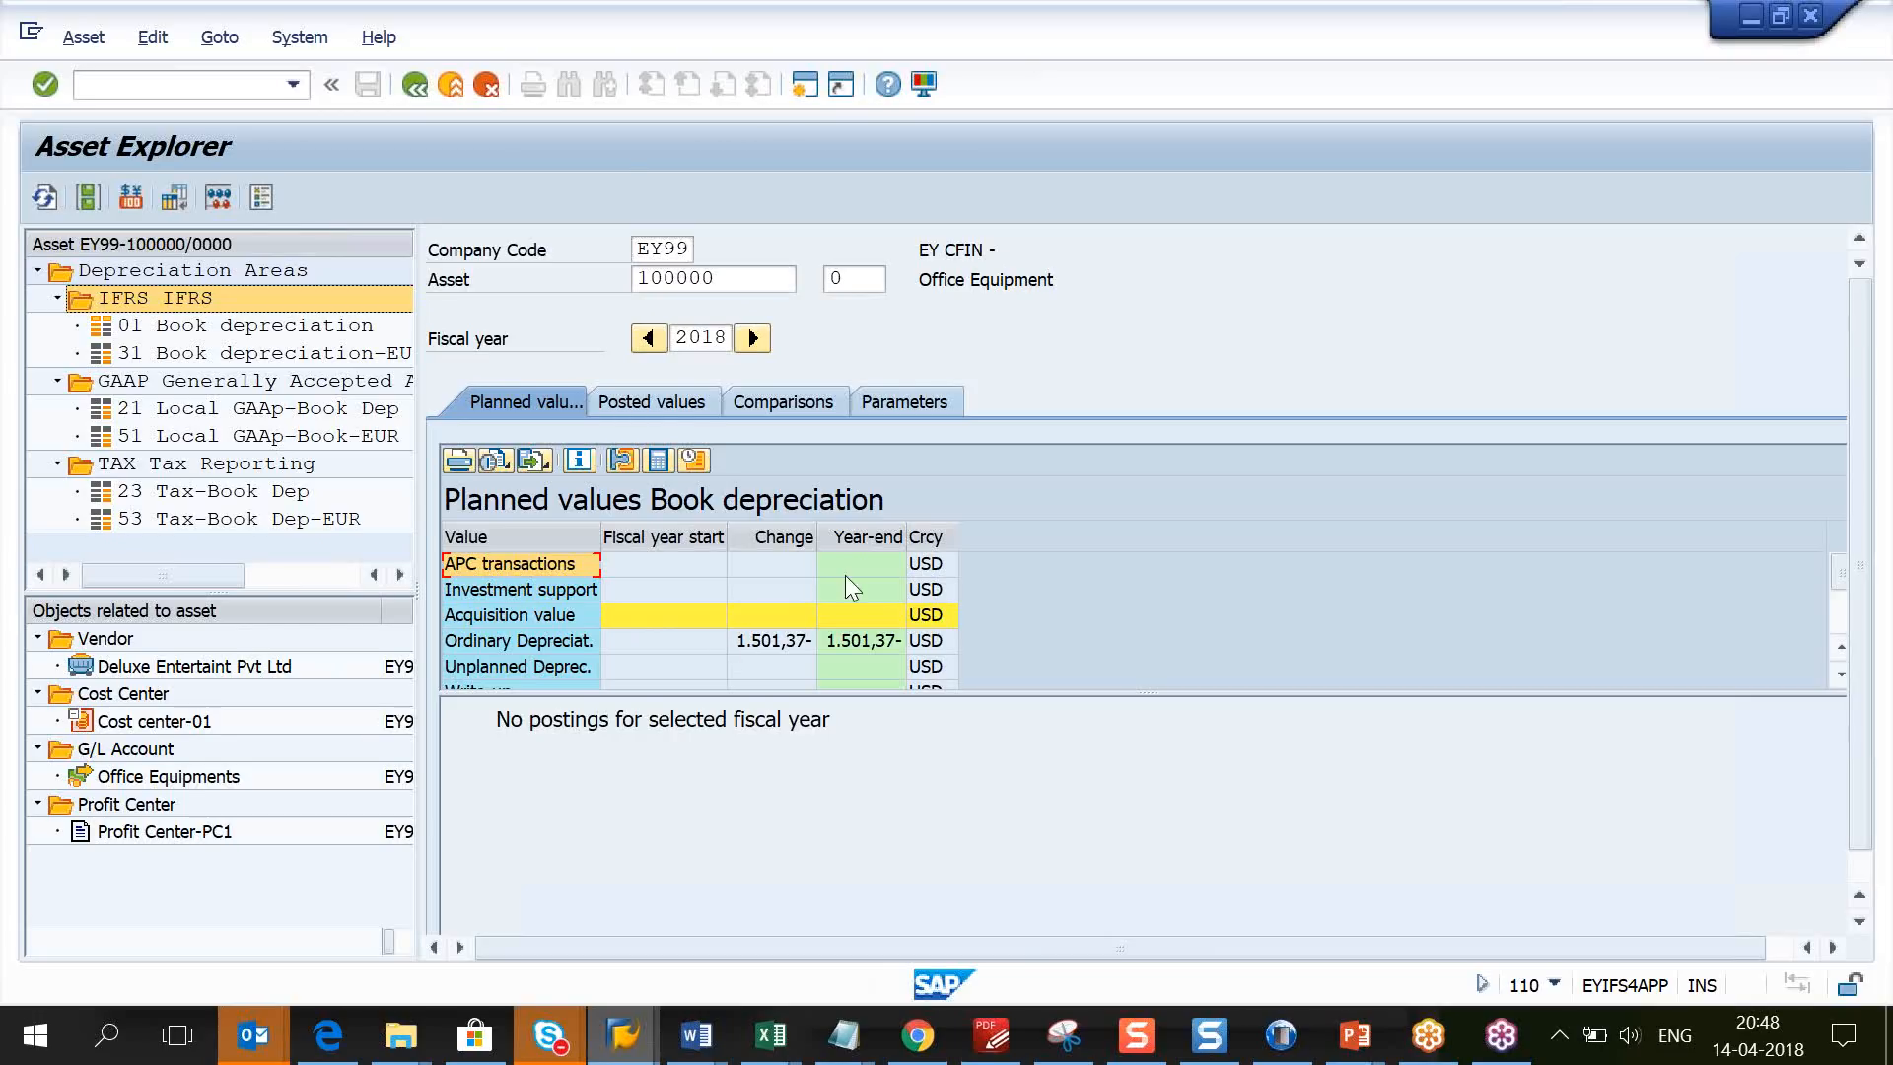
click(290, 274)
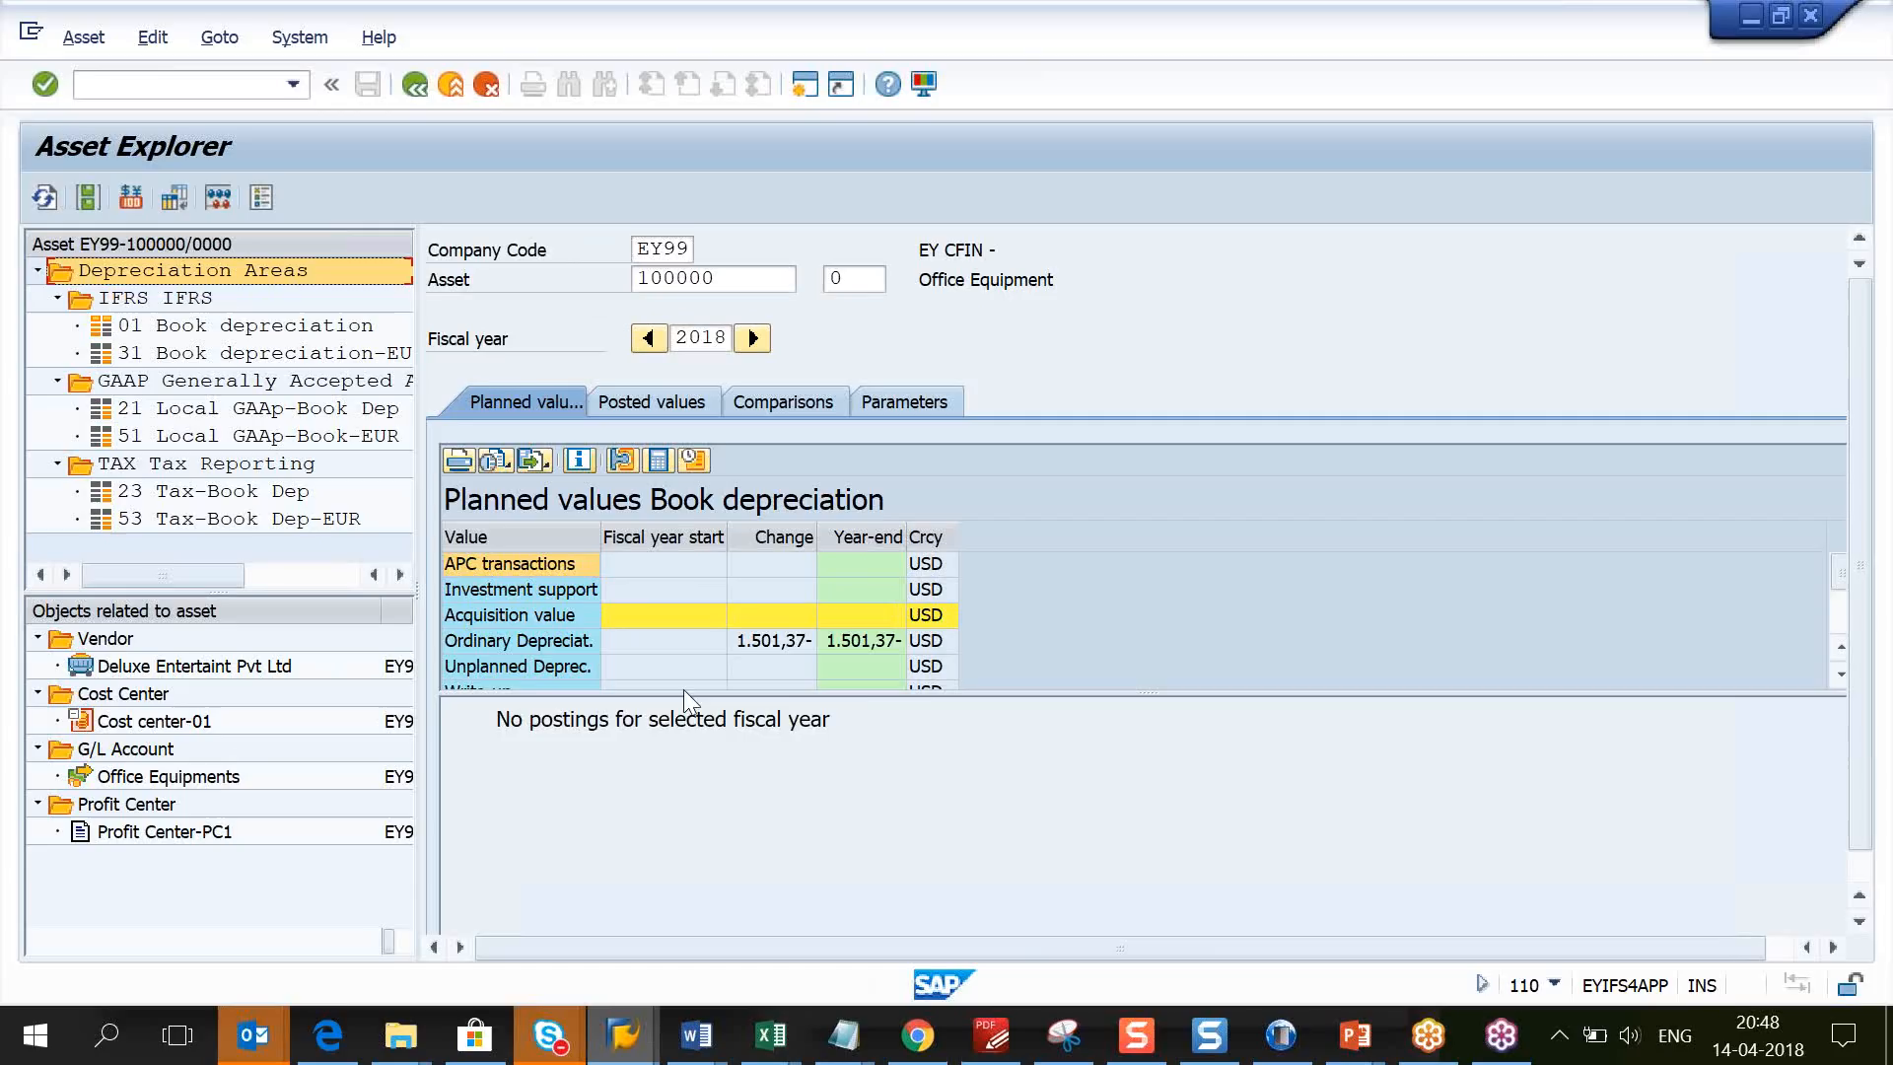
Step: Search beyond the personal value list for other assets and display legacy asset 100002 in the Asset Explorer
click(745, 279)
key(F4)
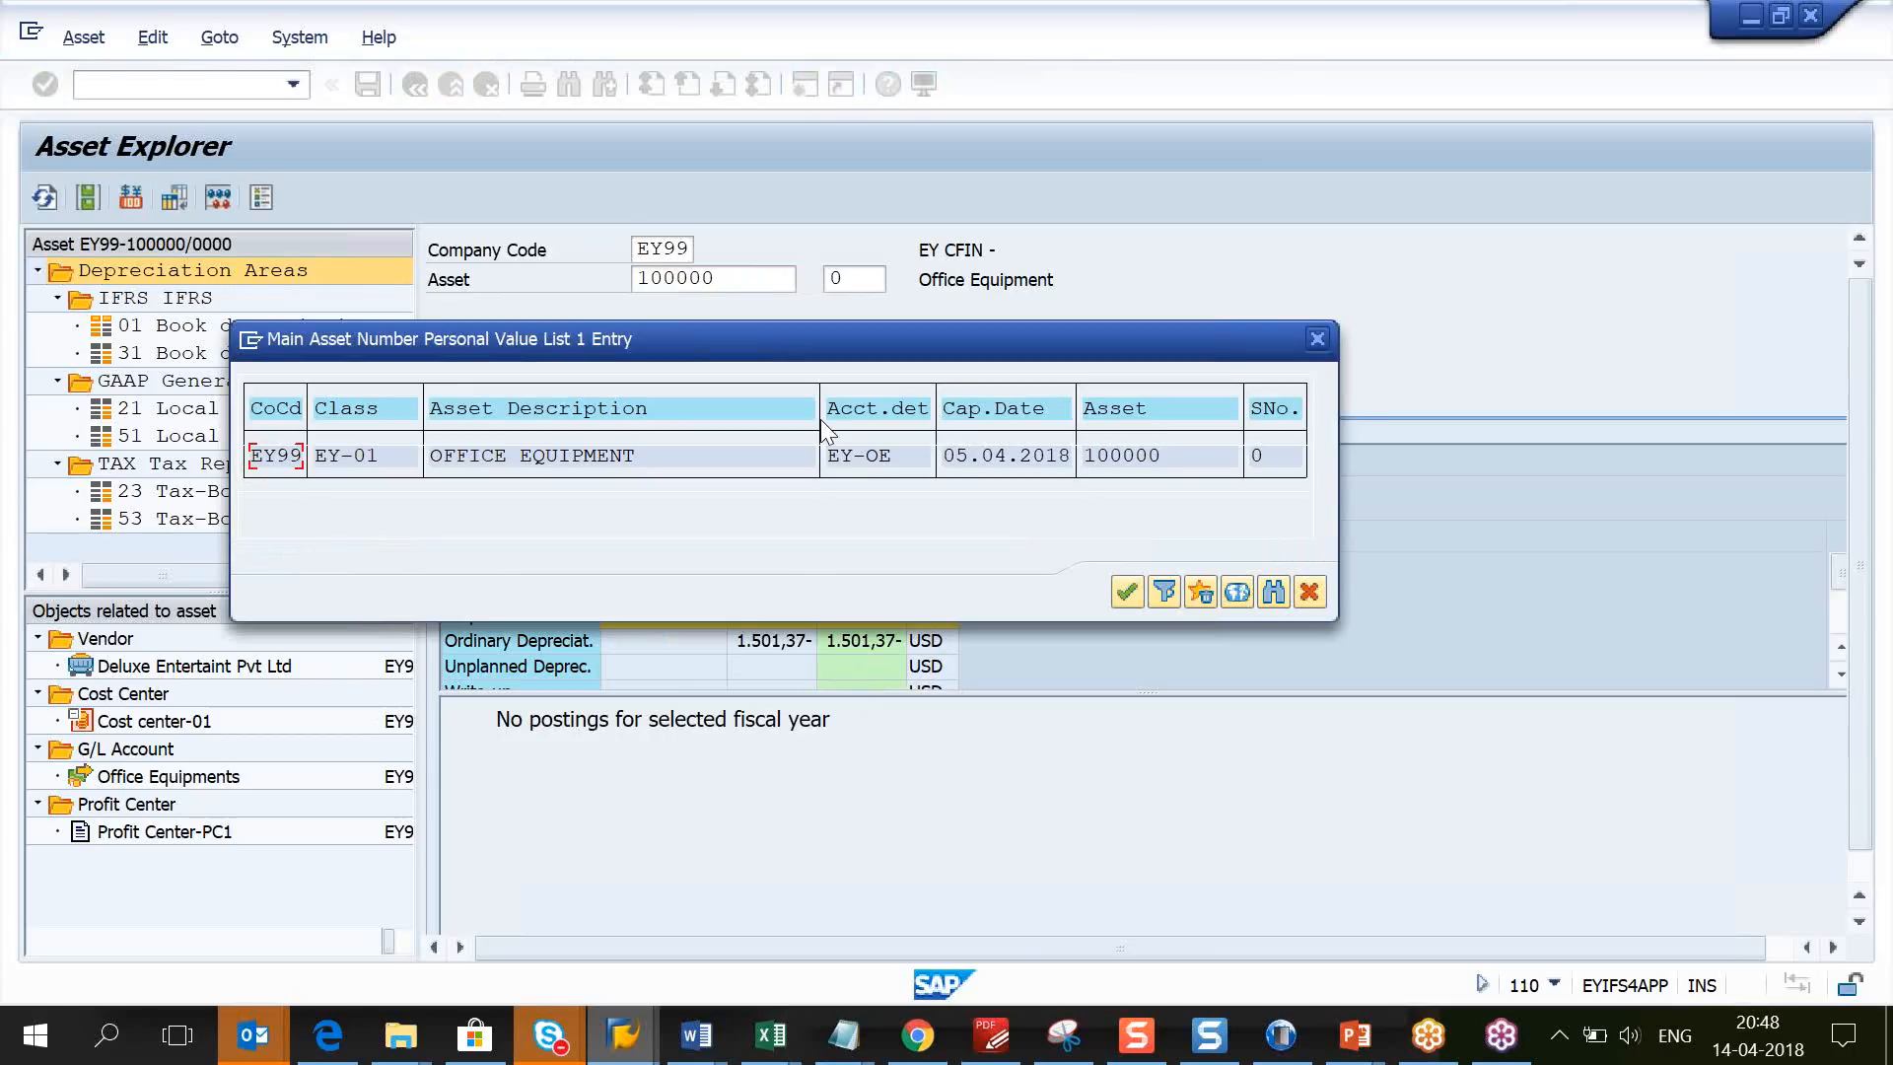
click(1210, 597)
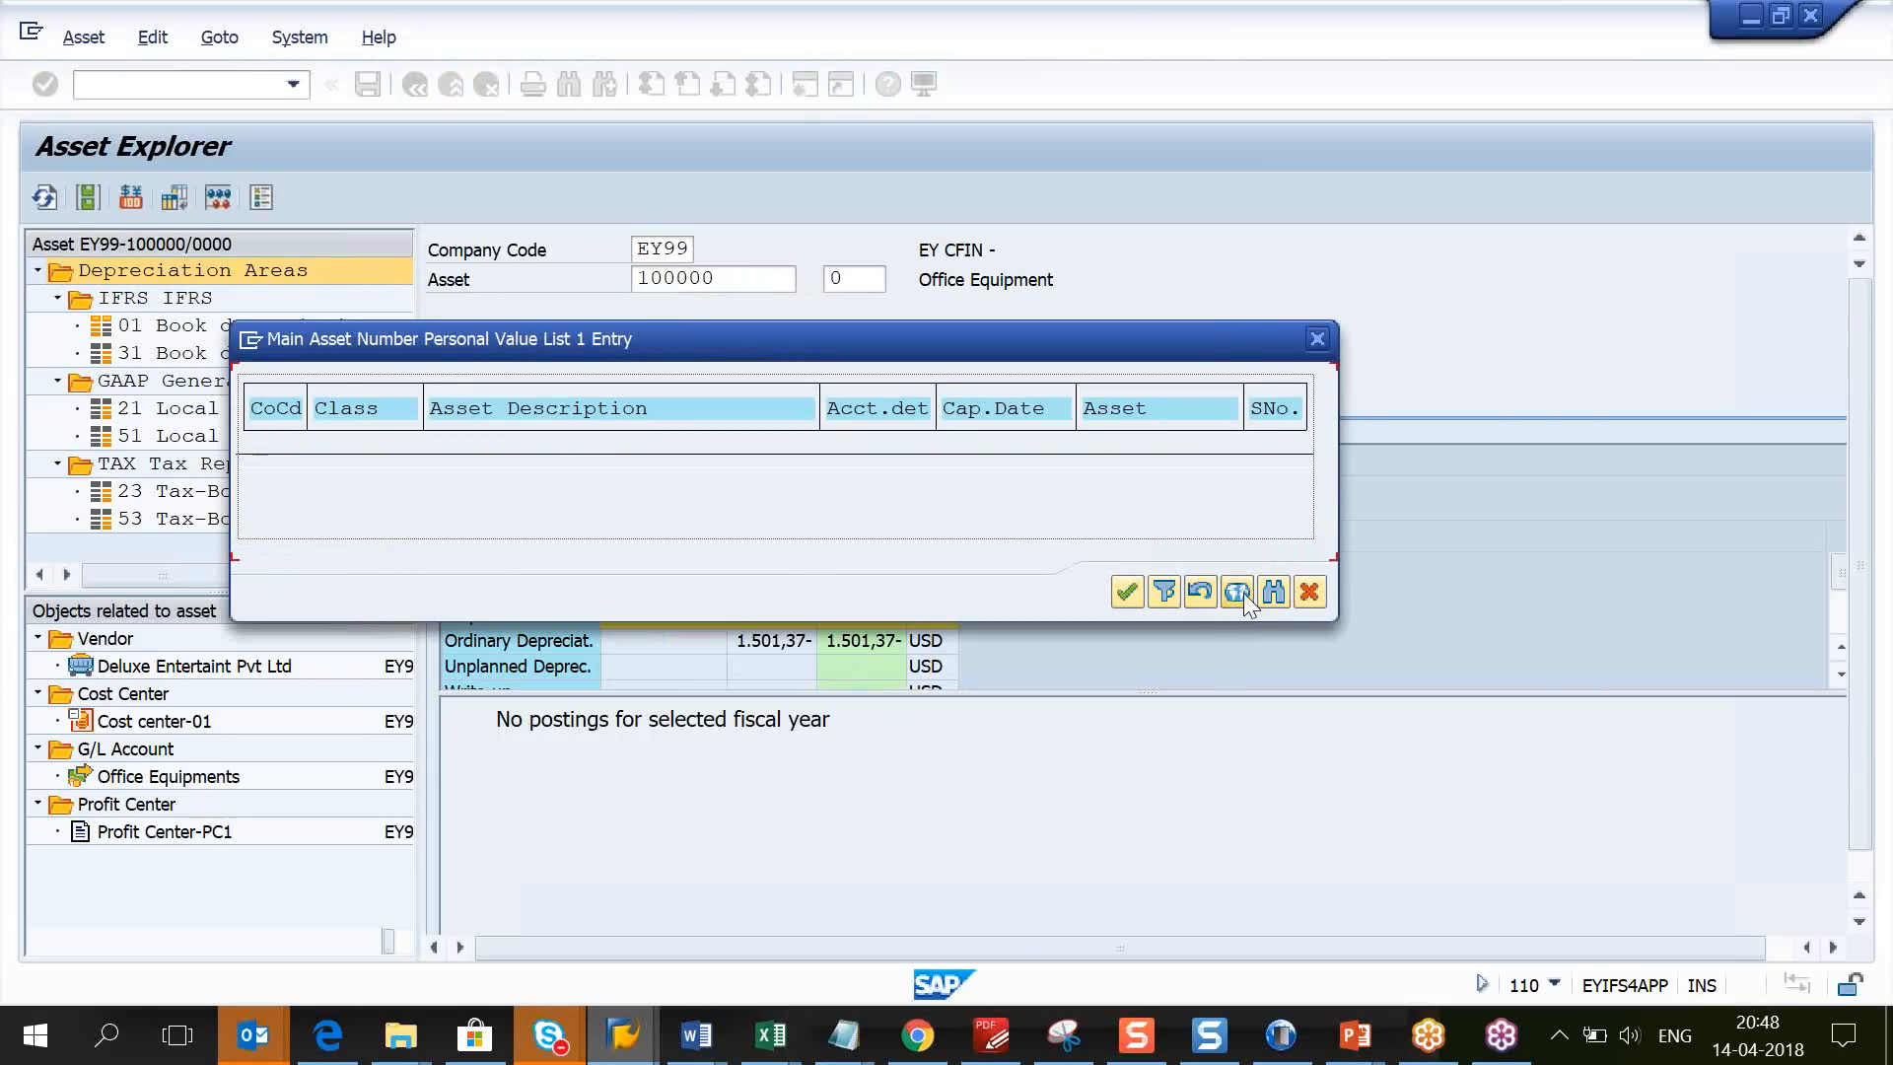
click(1238, 592)
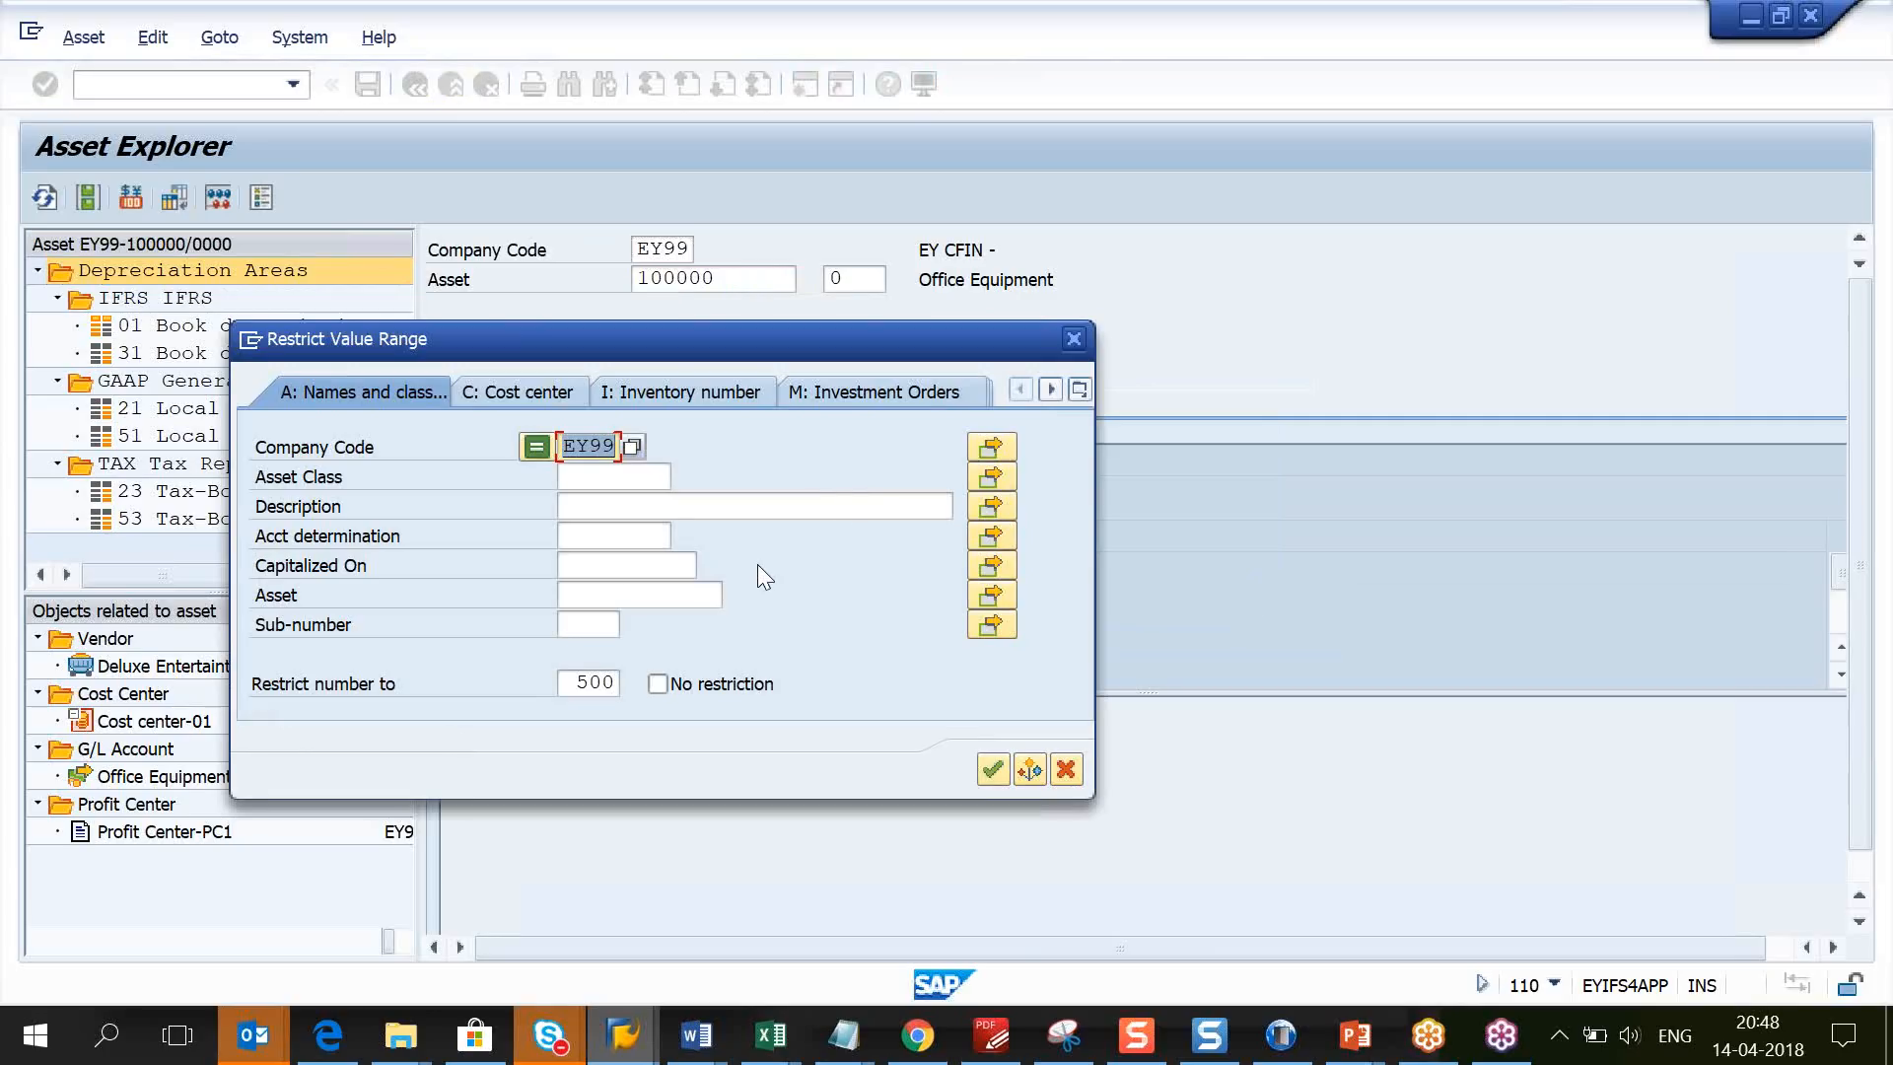
key(Delete)
key(Return)
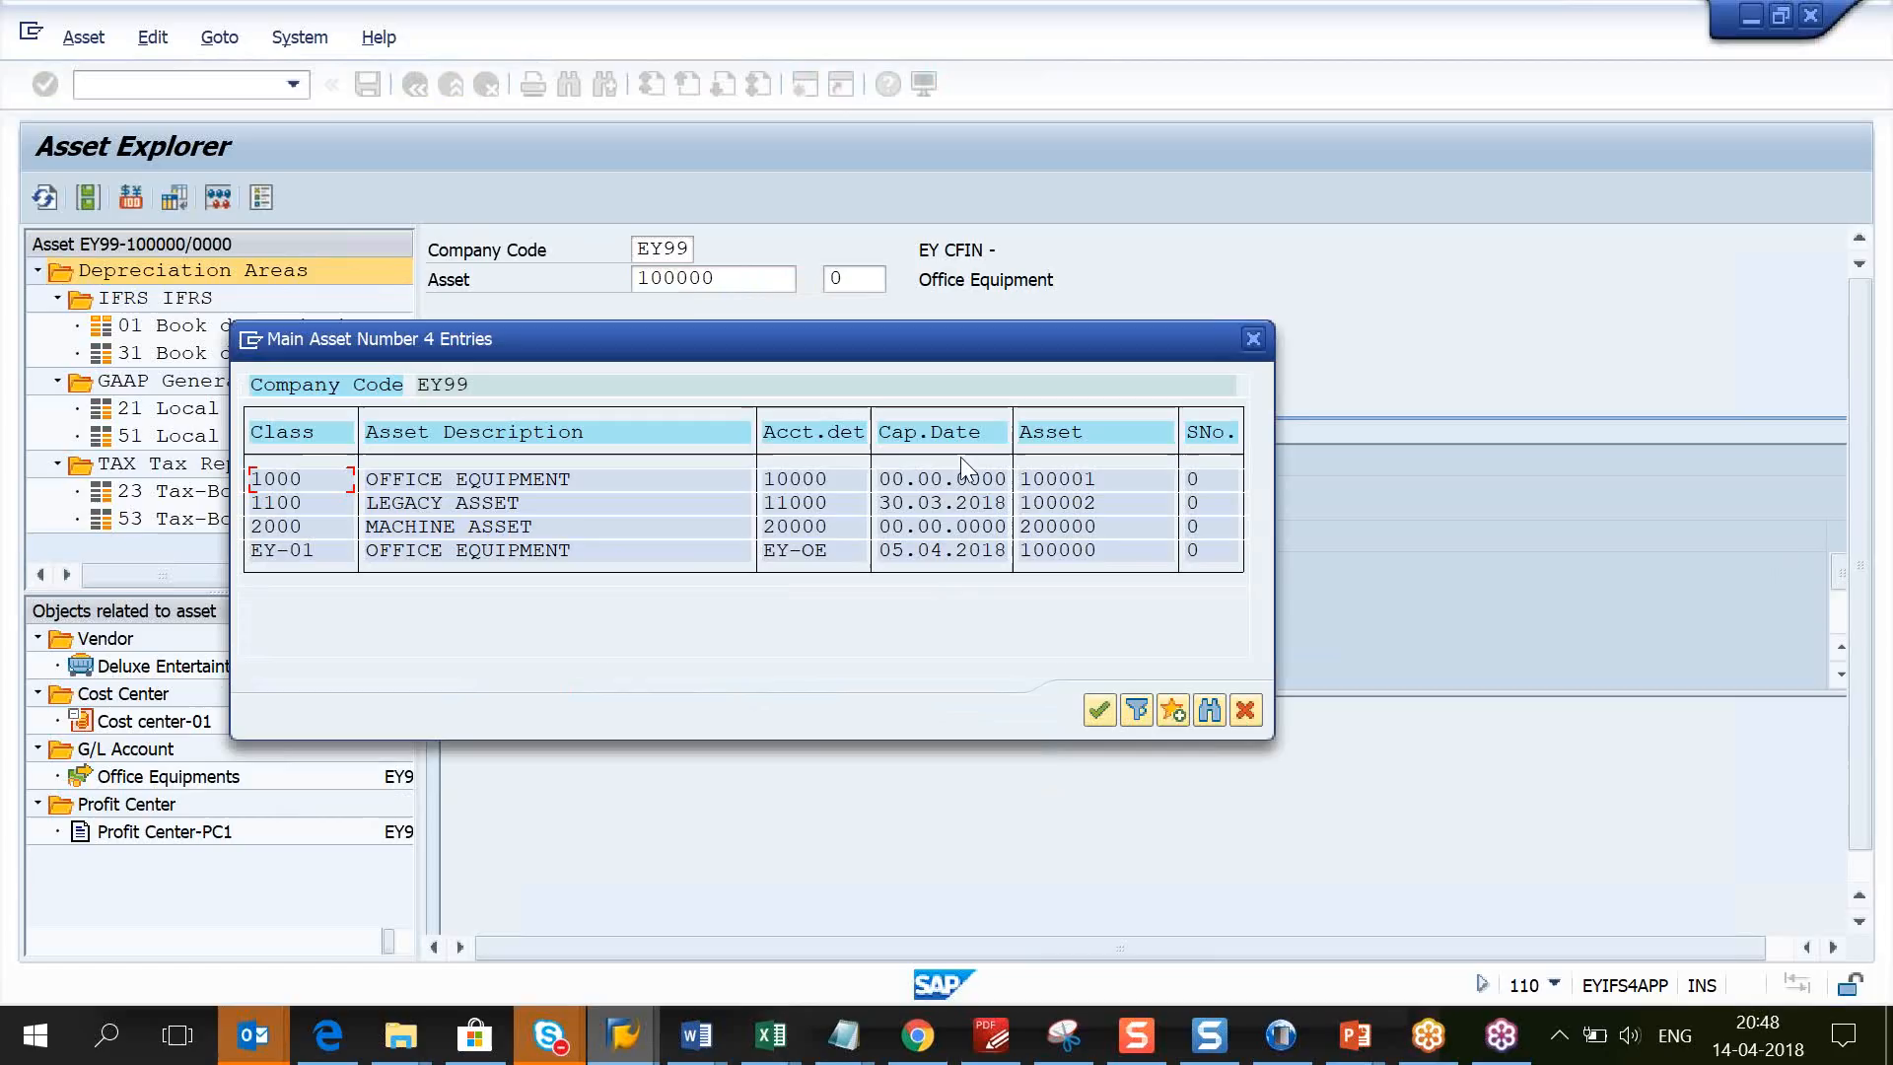
double_click(917, 506)
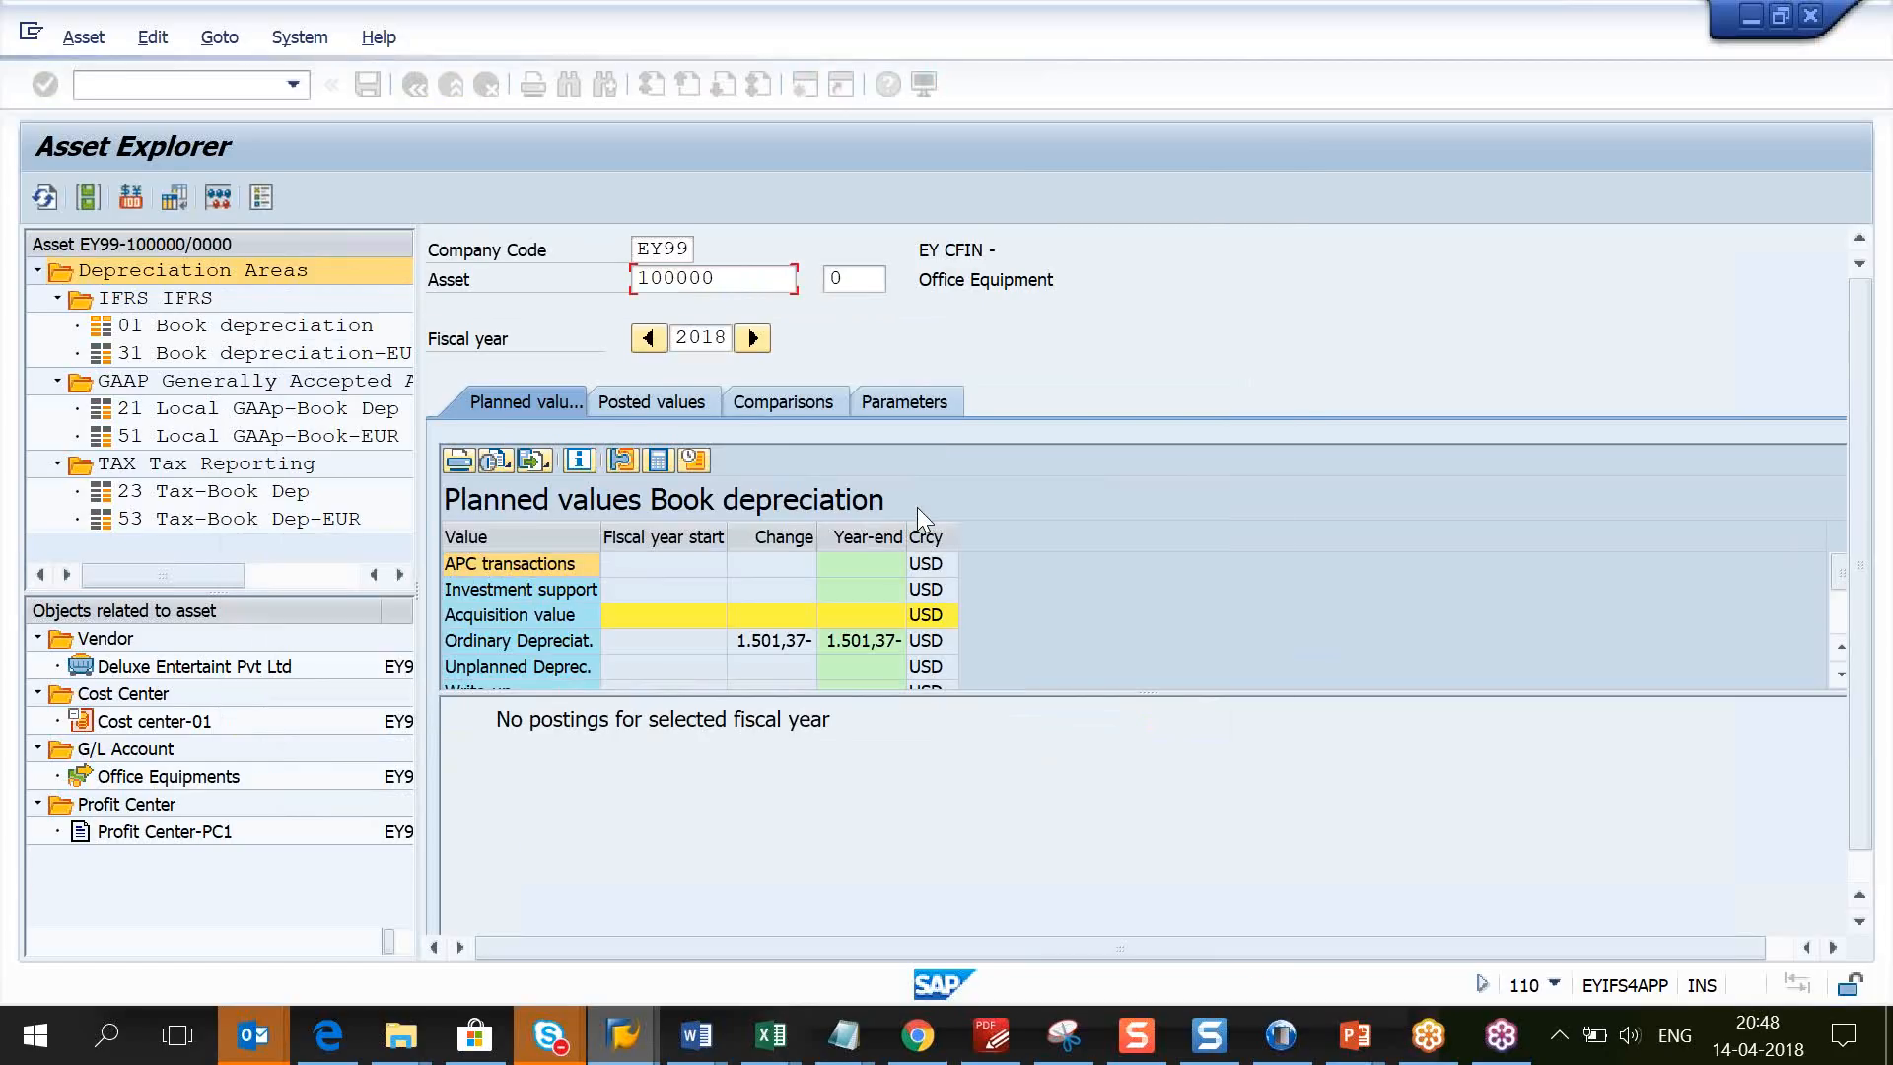
key(Return)
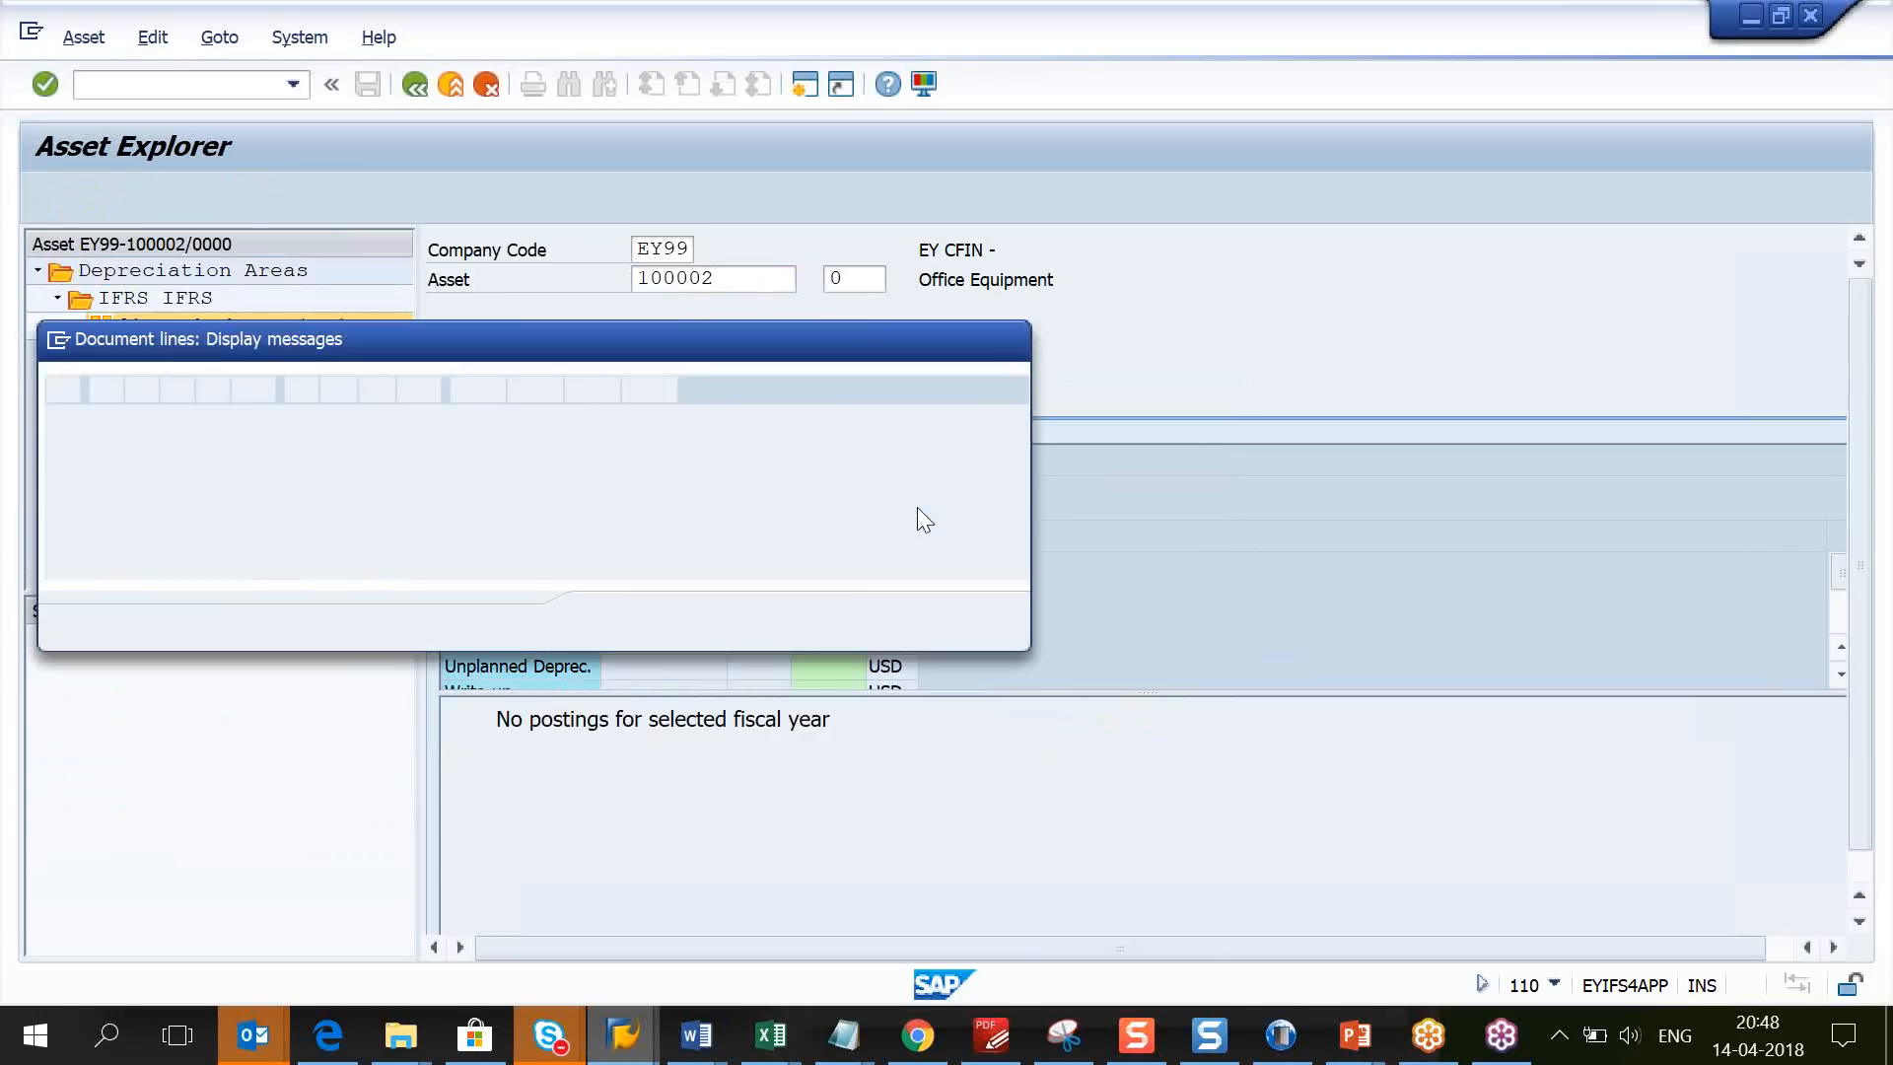
key(Return)
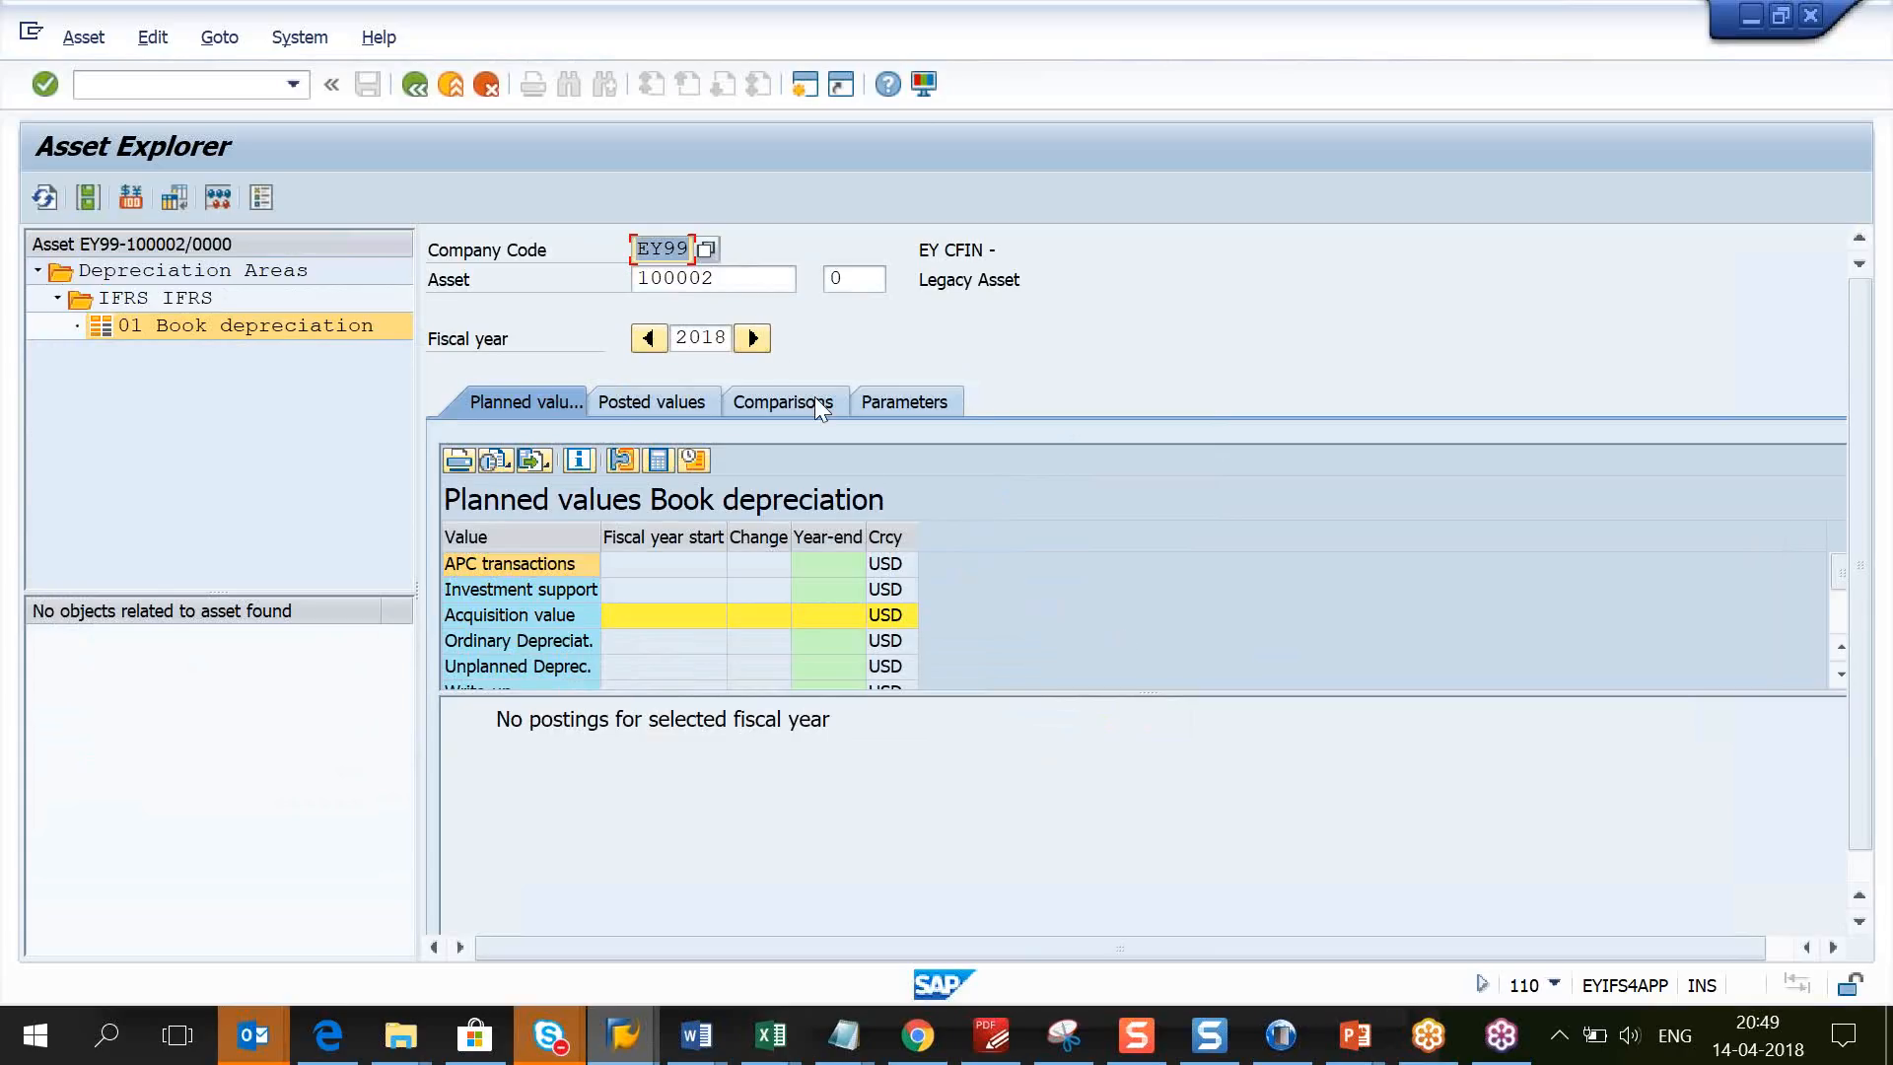
Step: Look up office equipment asset 100000 in the full asset list and display its values again
click(739, 289)
key(Return)
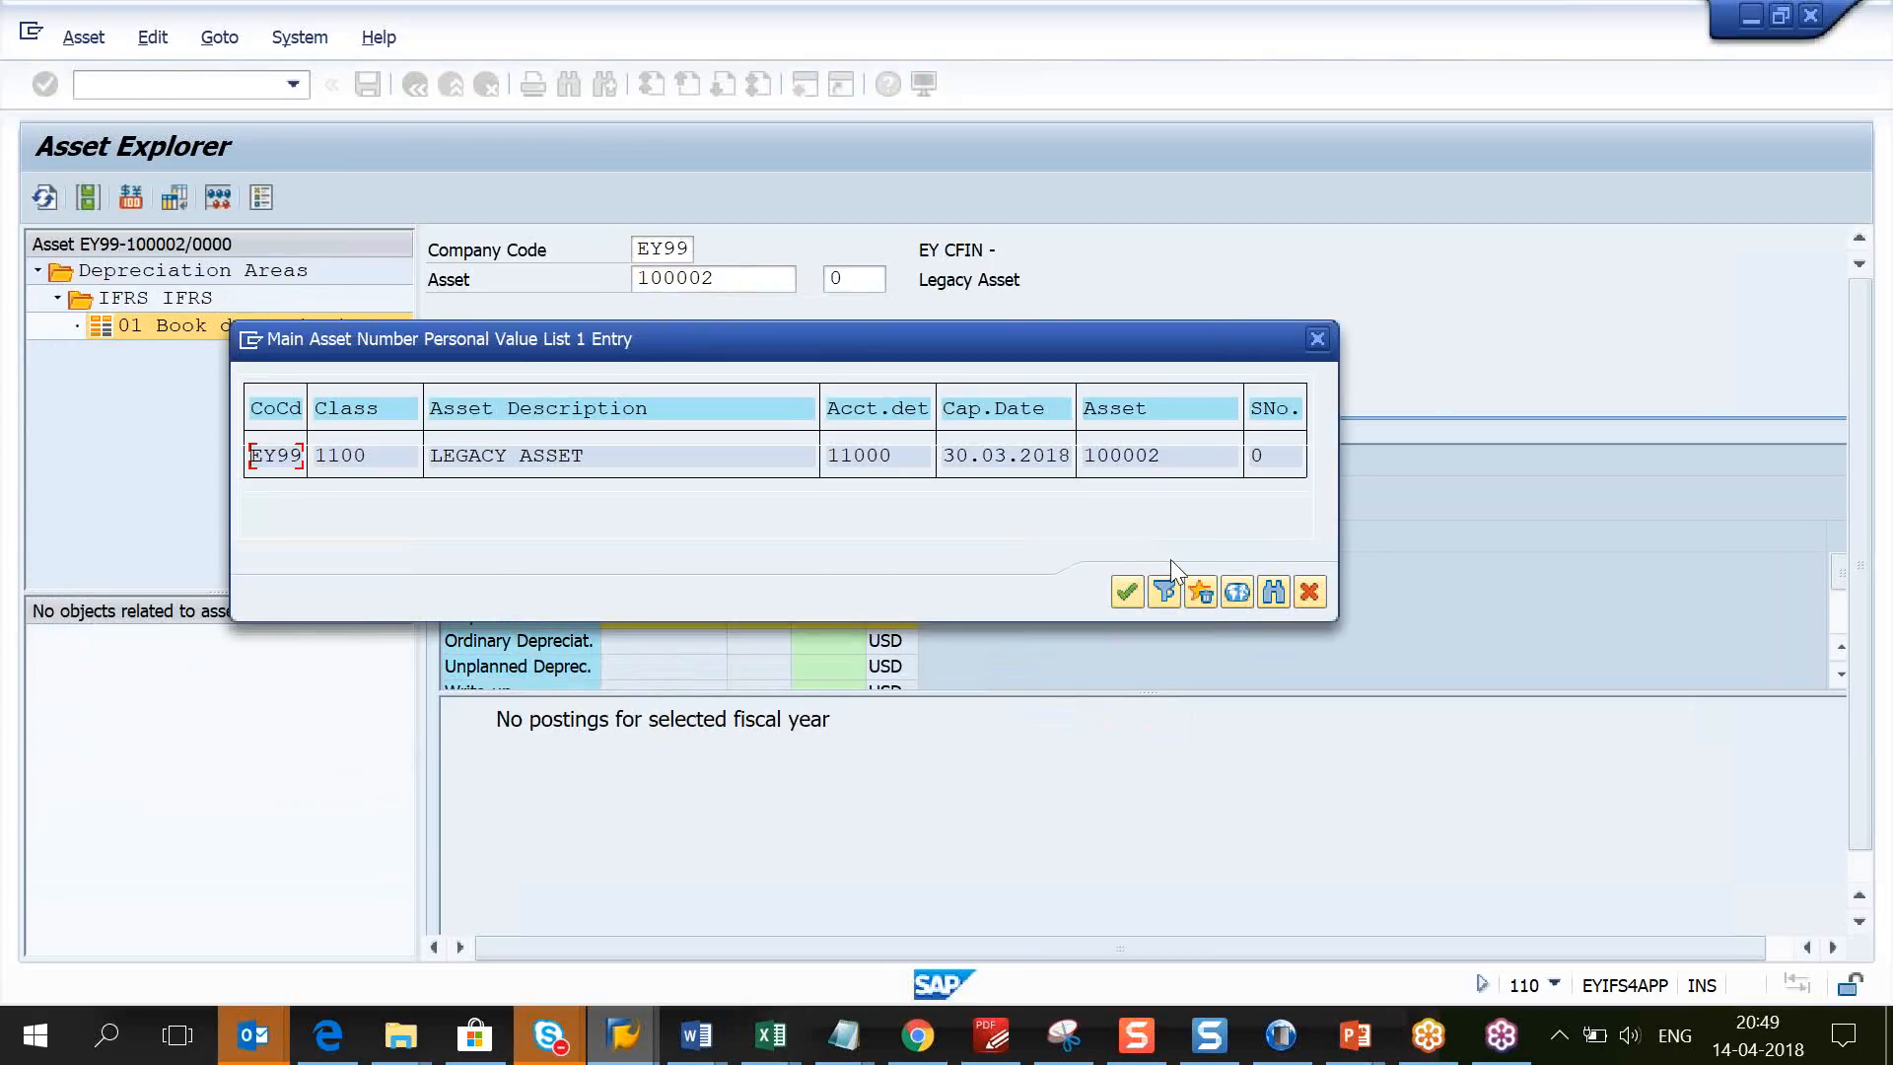
click(1233, 595)
key(Return)
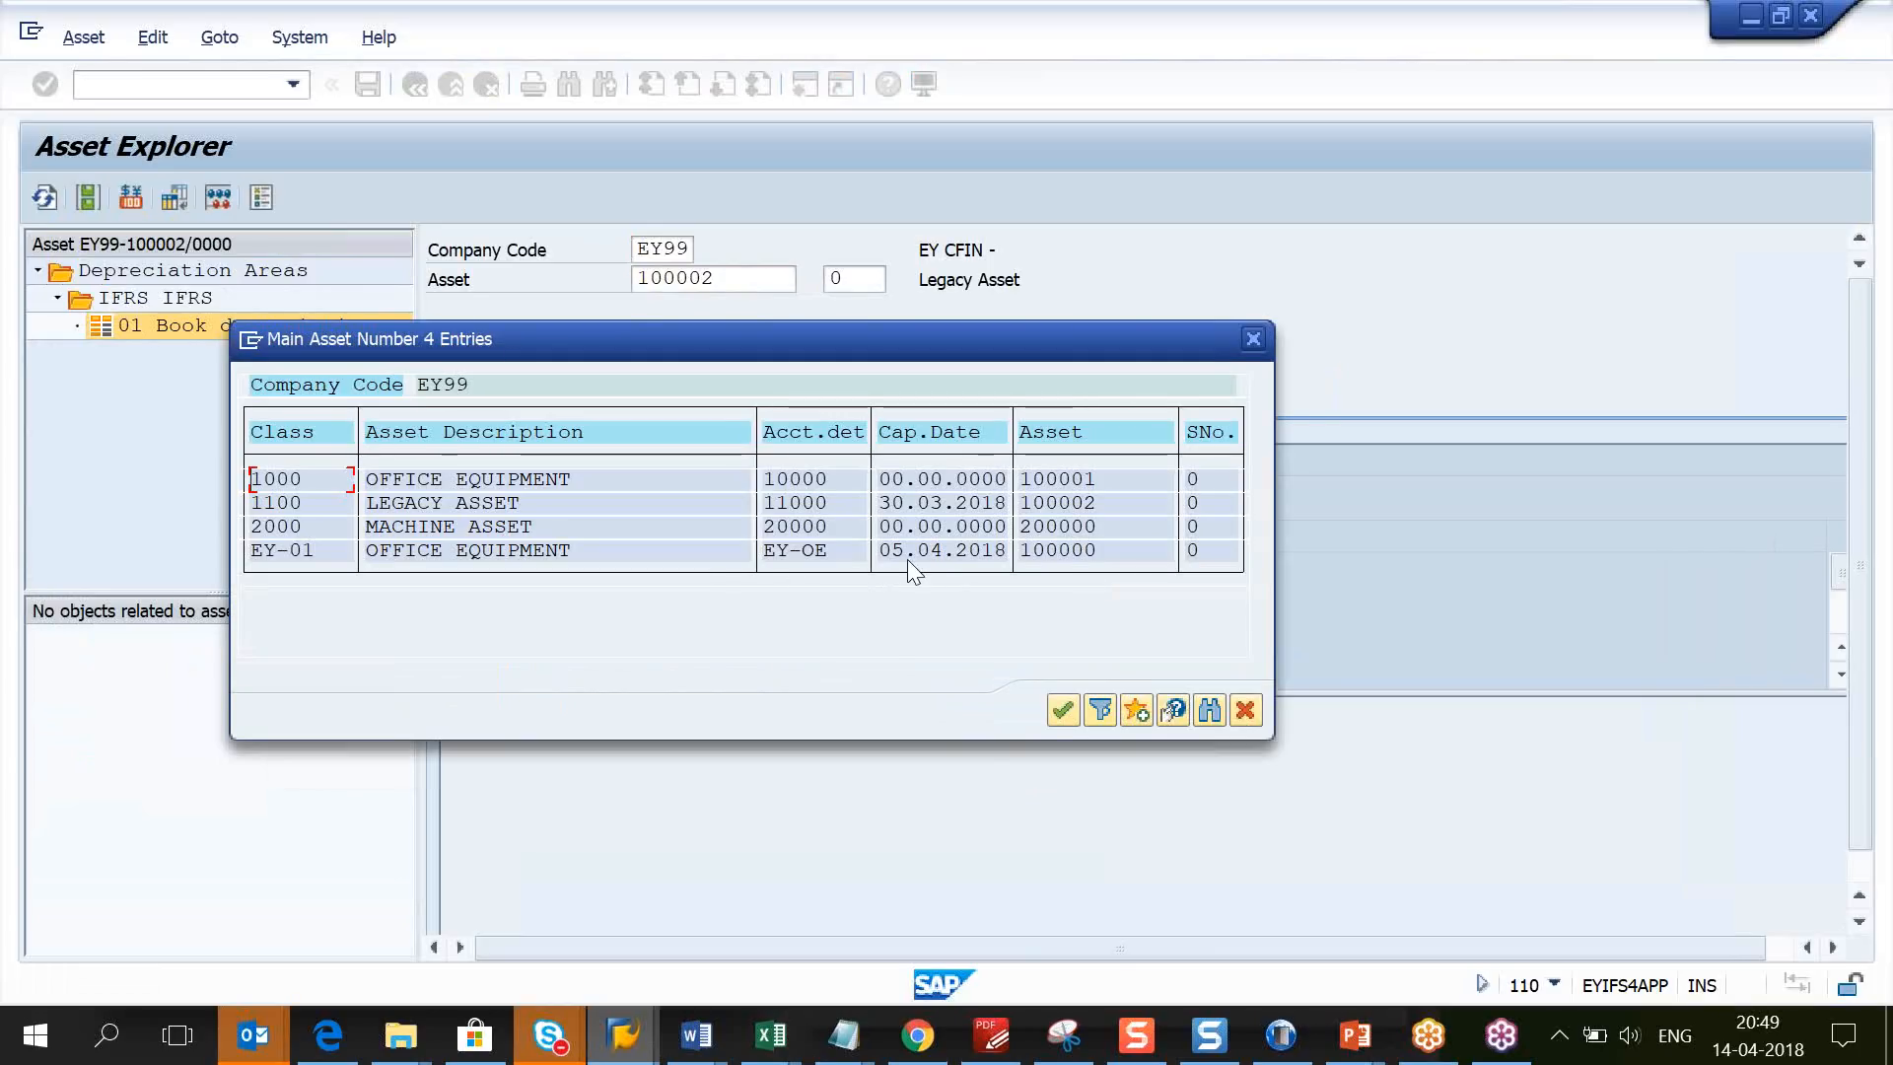
double_click(933, 552)
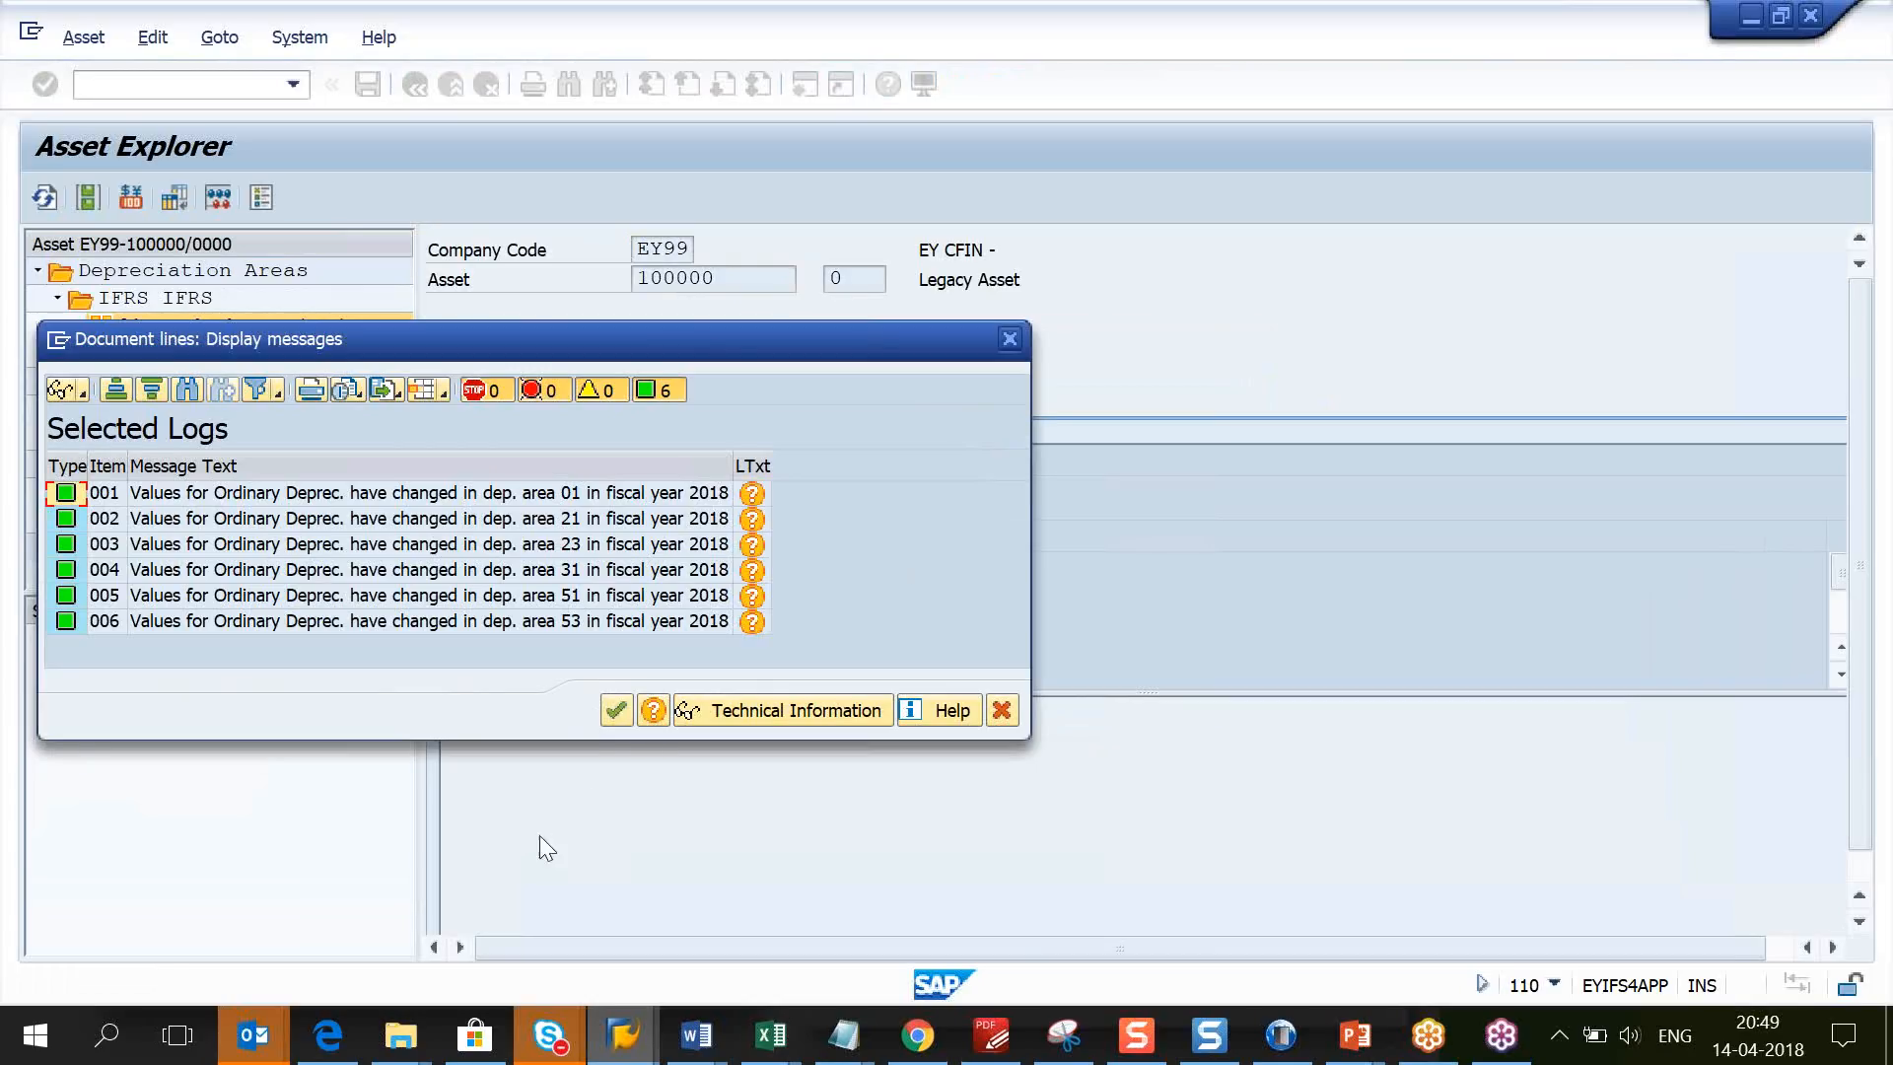
click(615, 708)
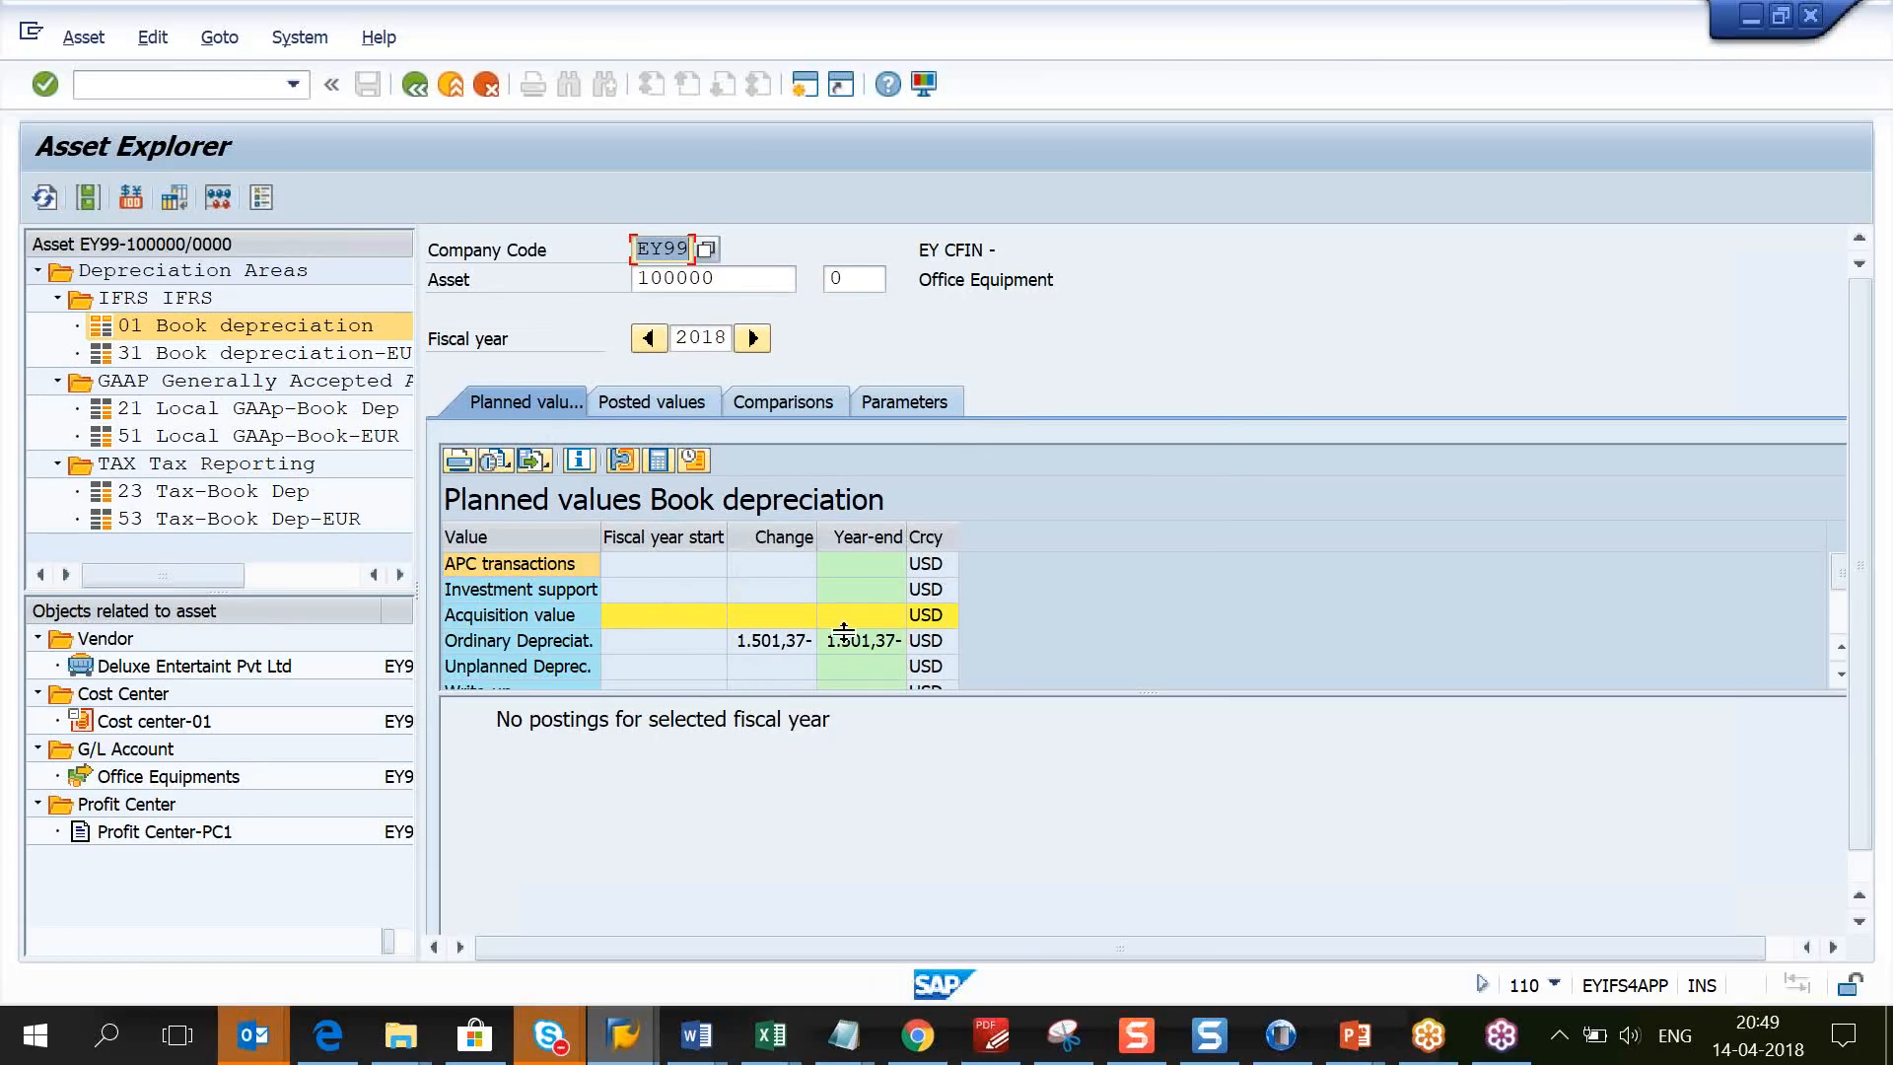
Step: Try transaction AW01N in the asset master data session, and exit the Asset Explorer session back to SAP Easy Access
key(alt+Tab)
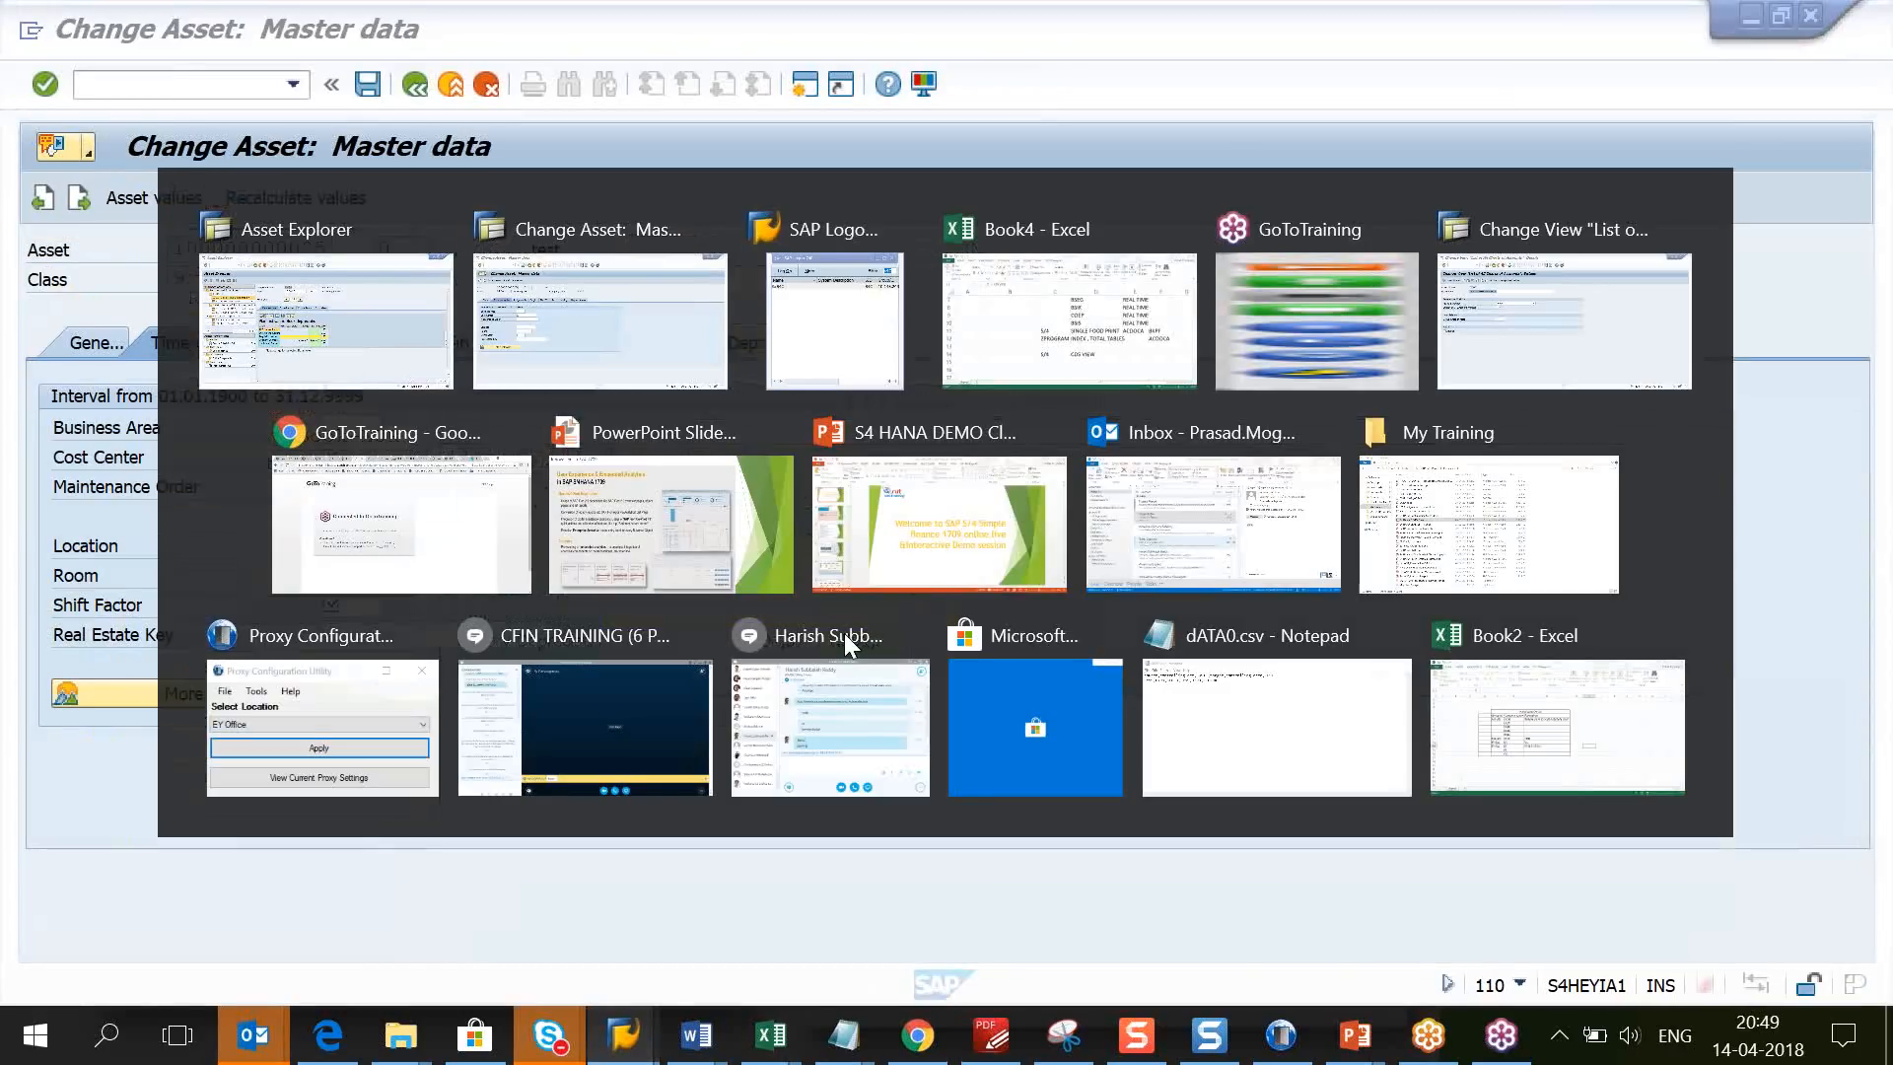
text(/na)
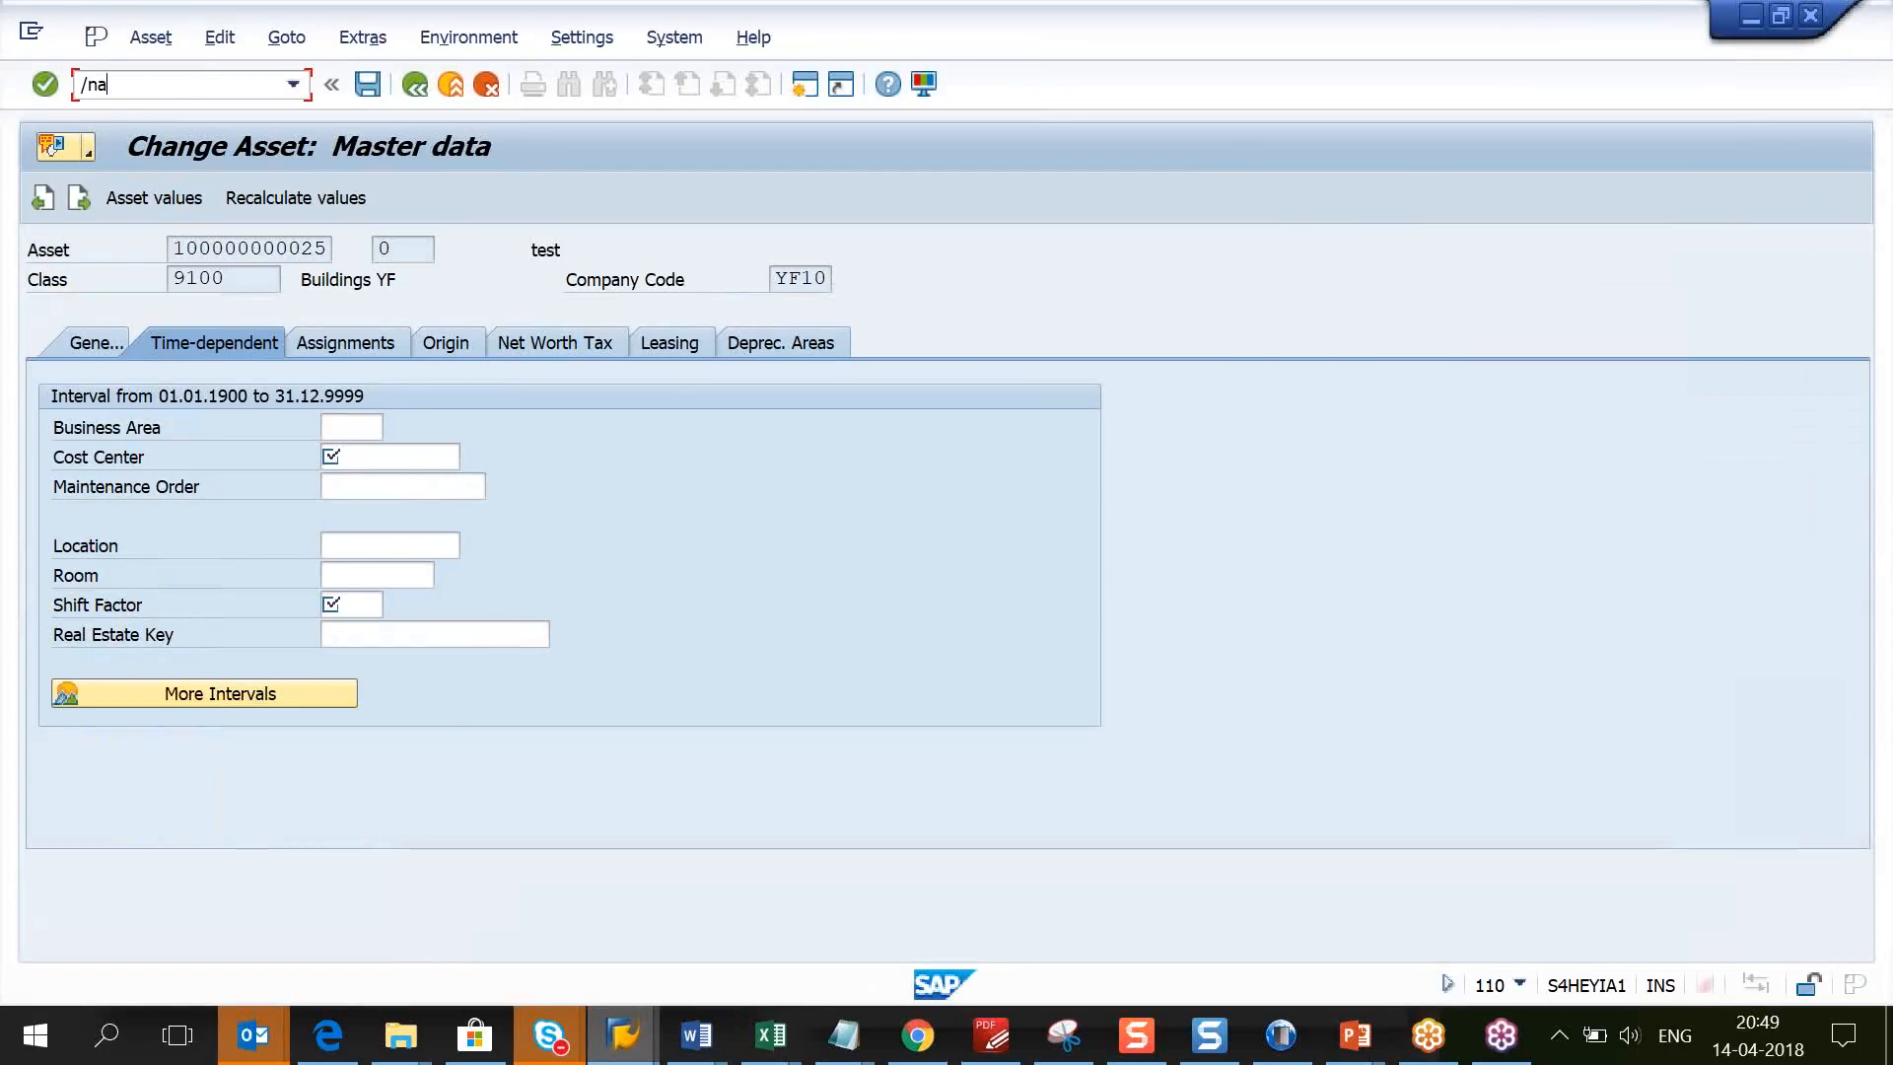
text(w01n)
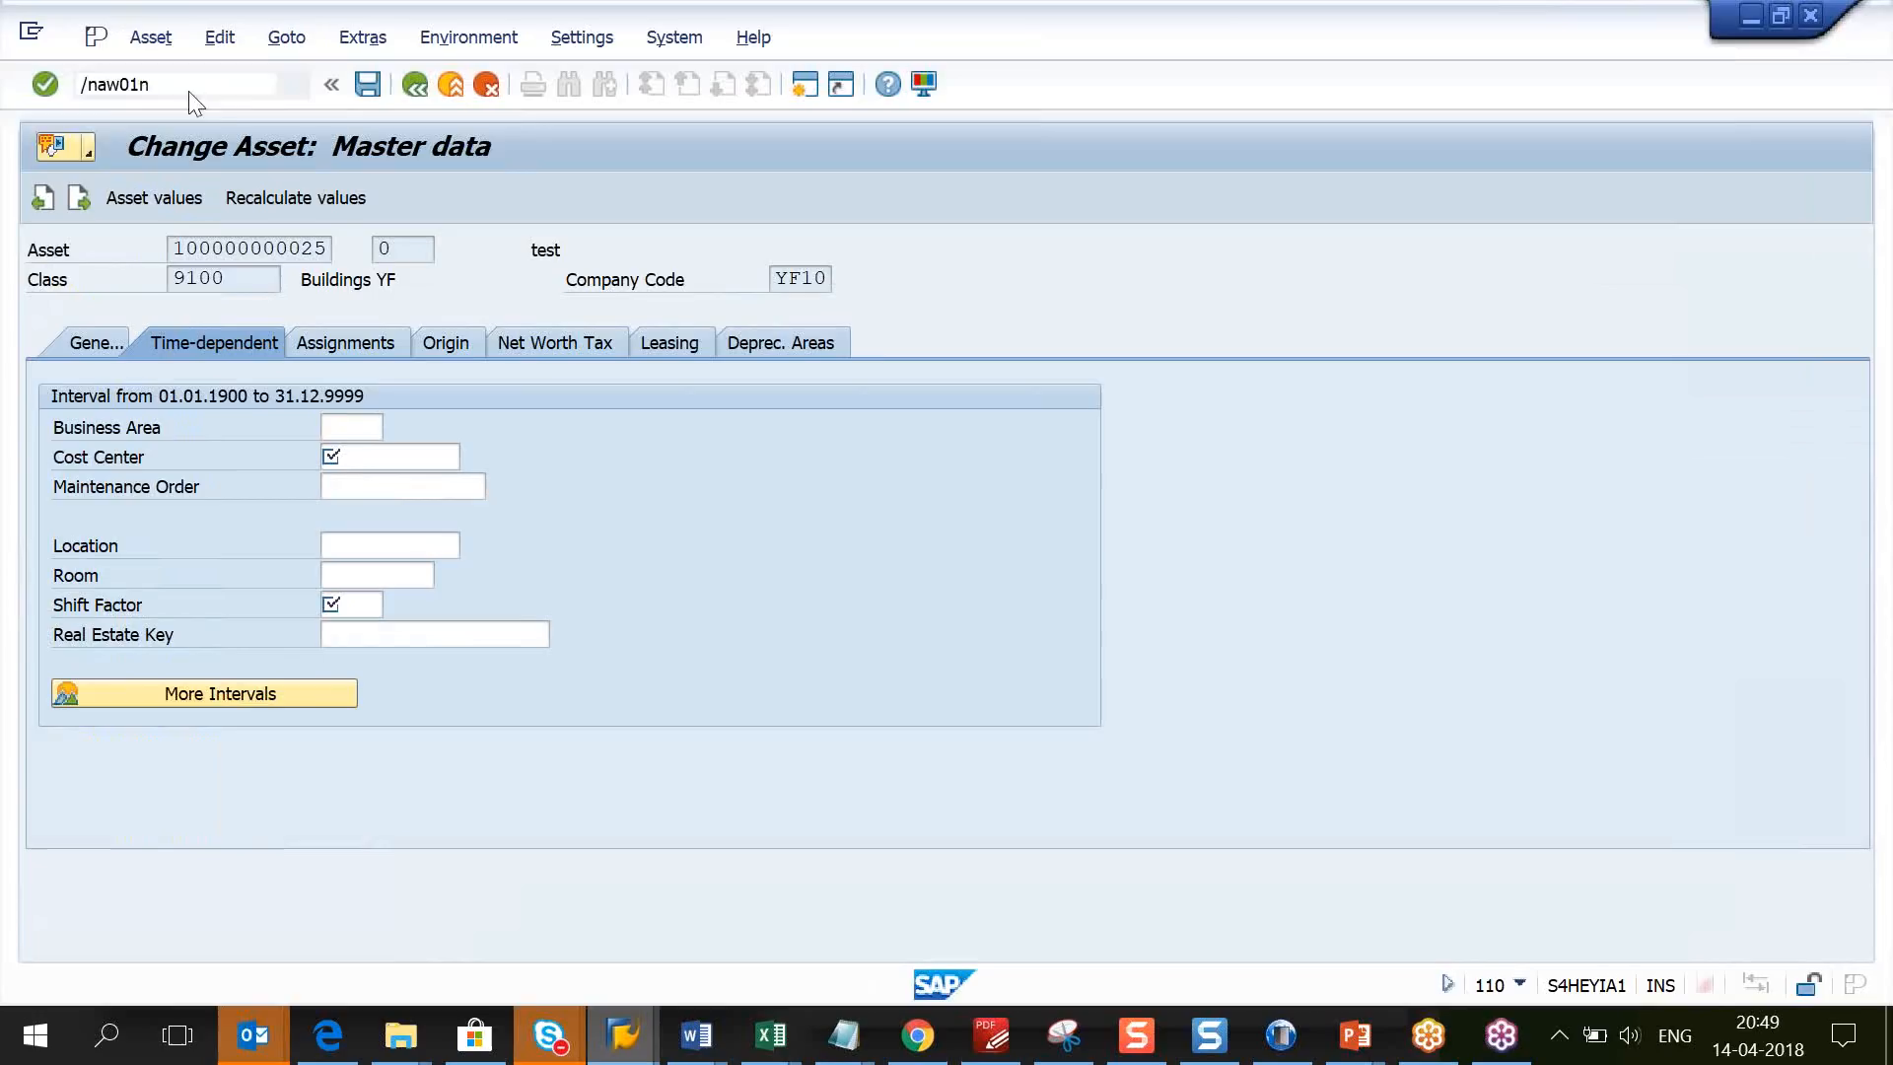
key(Return)
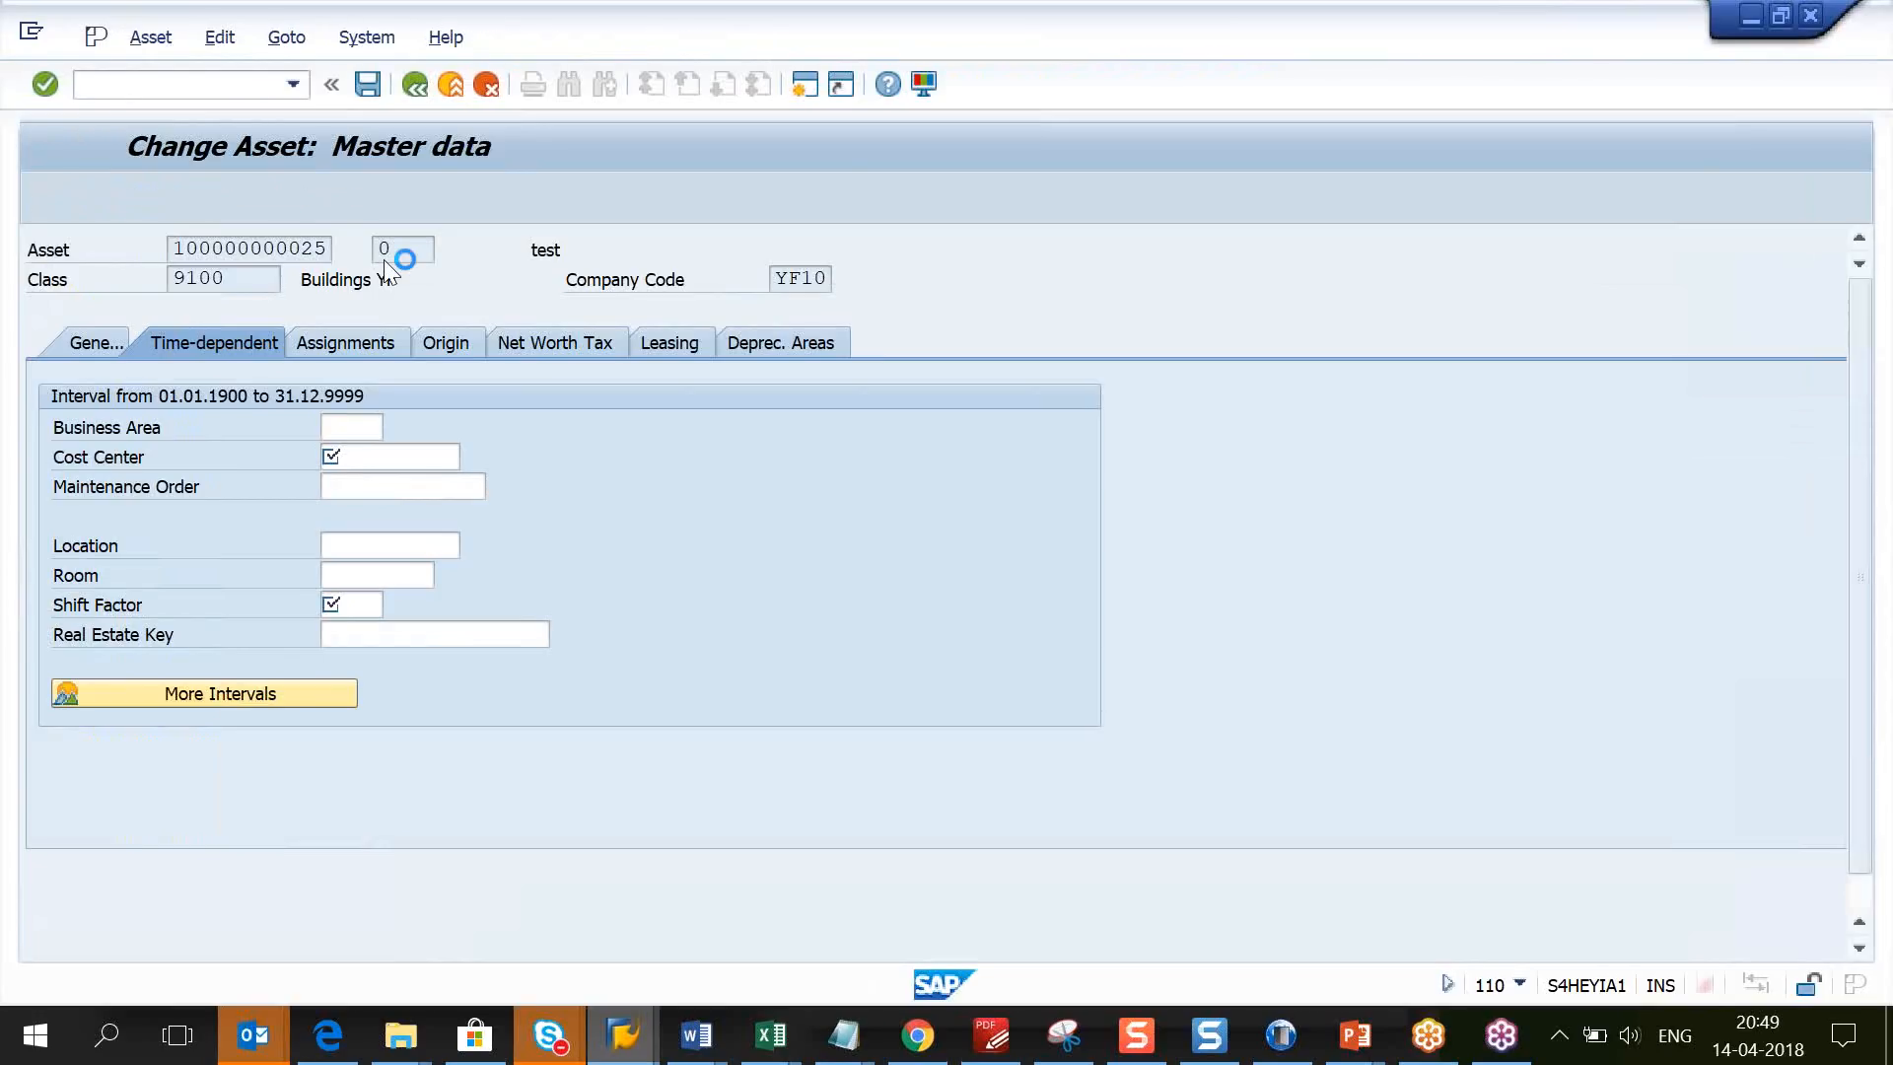
key(Return)
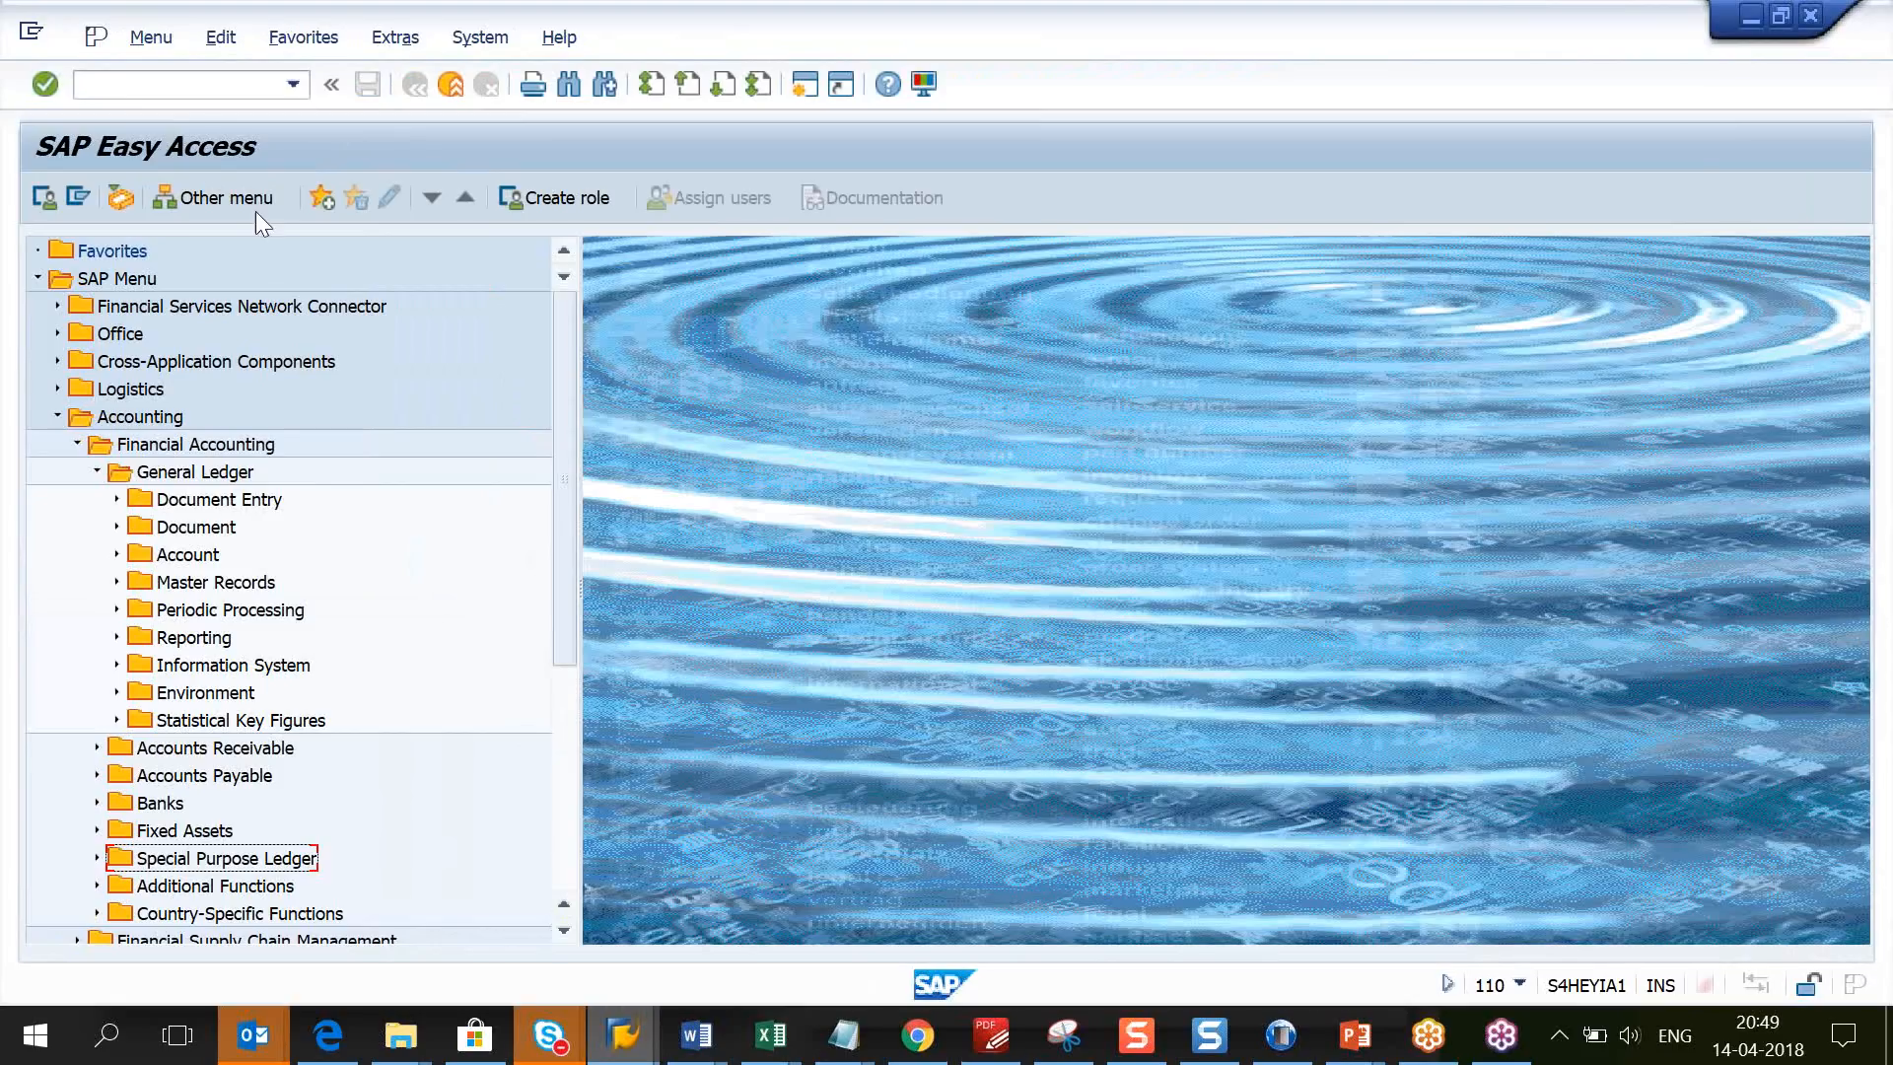
click(179, 85)
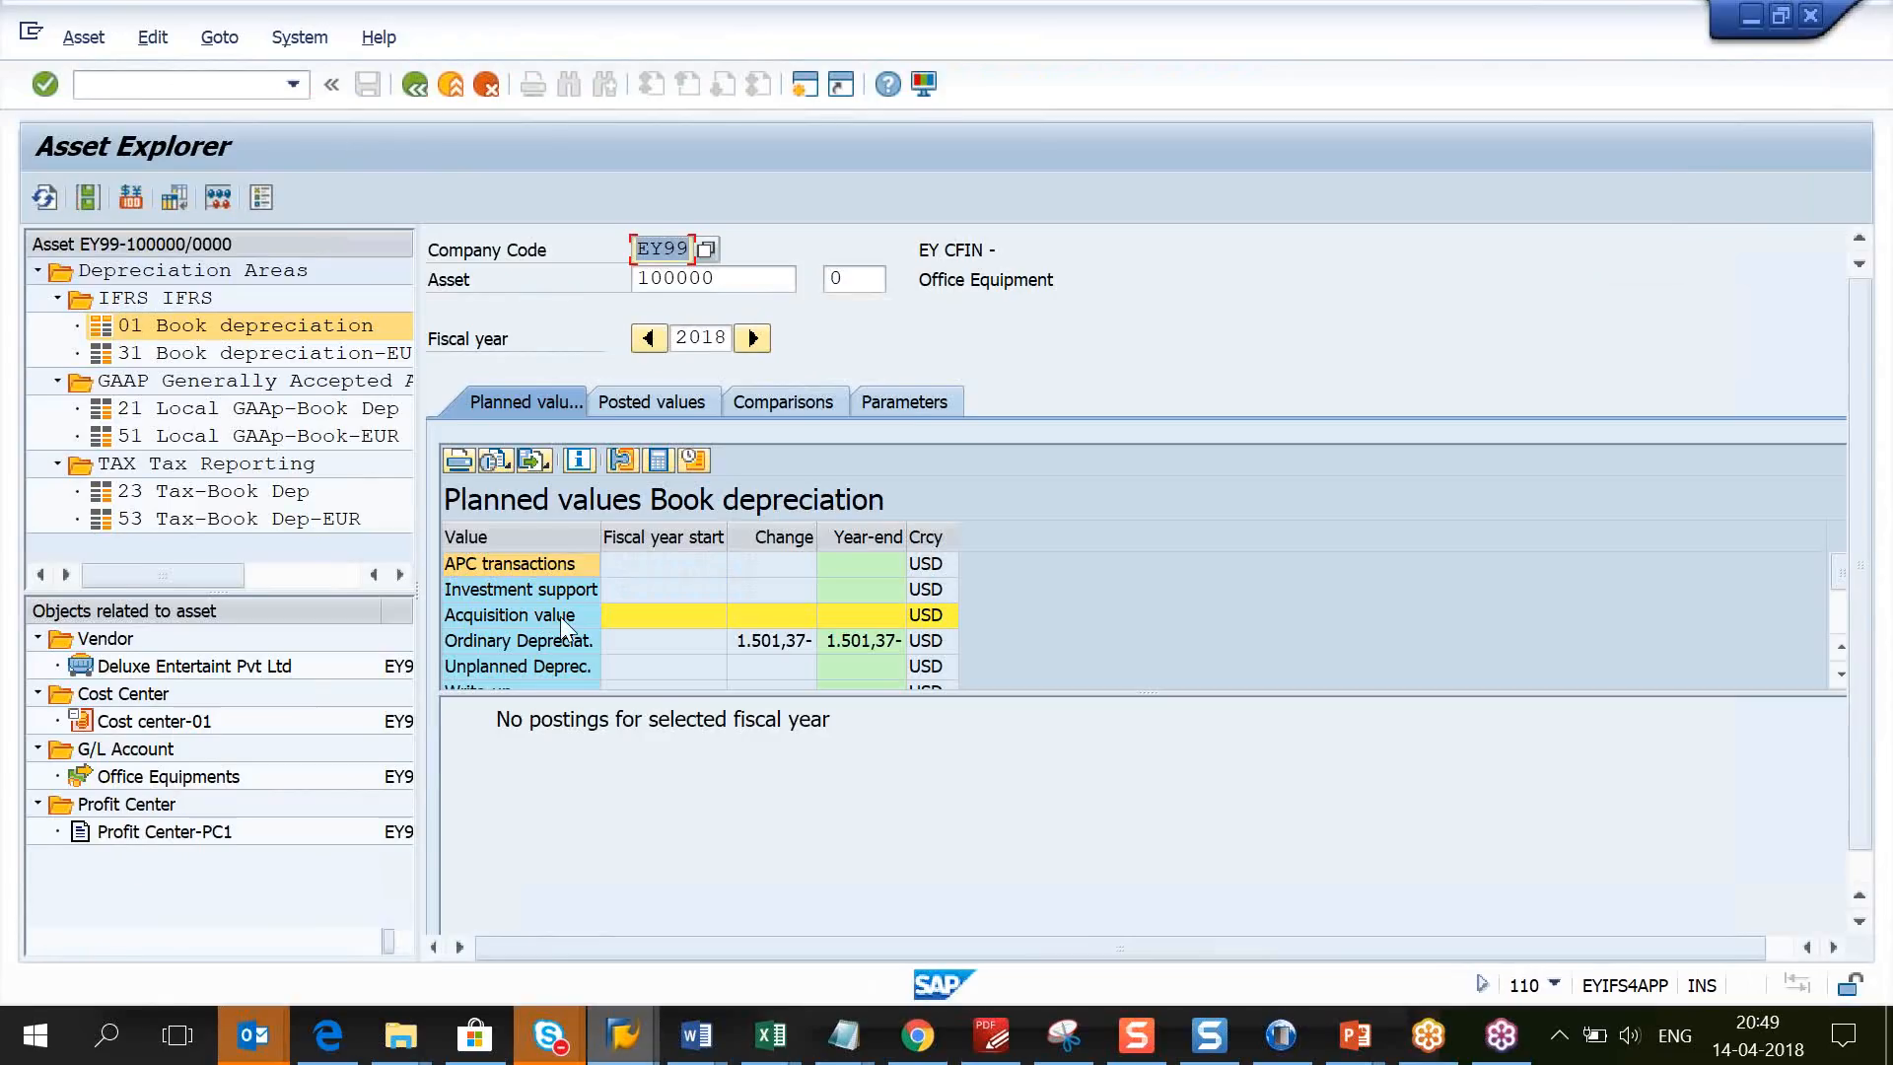
click(449, 88)
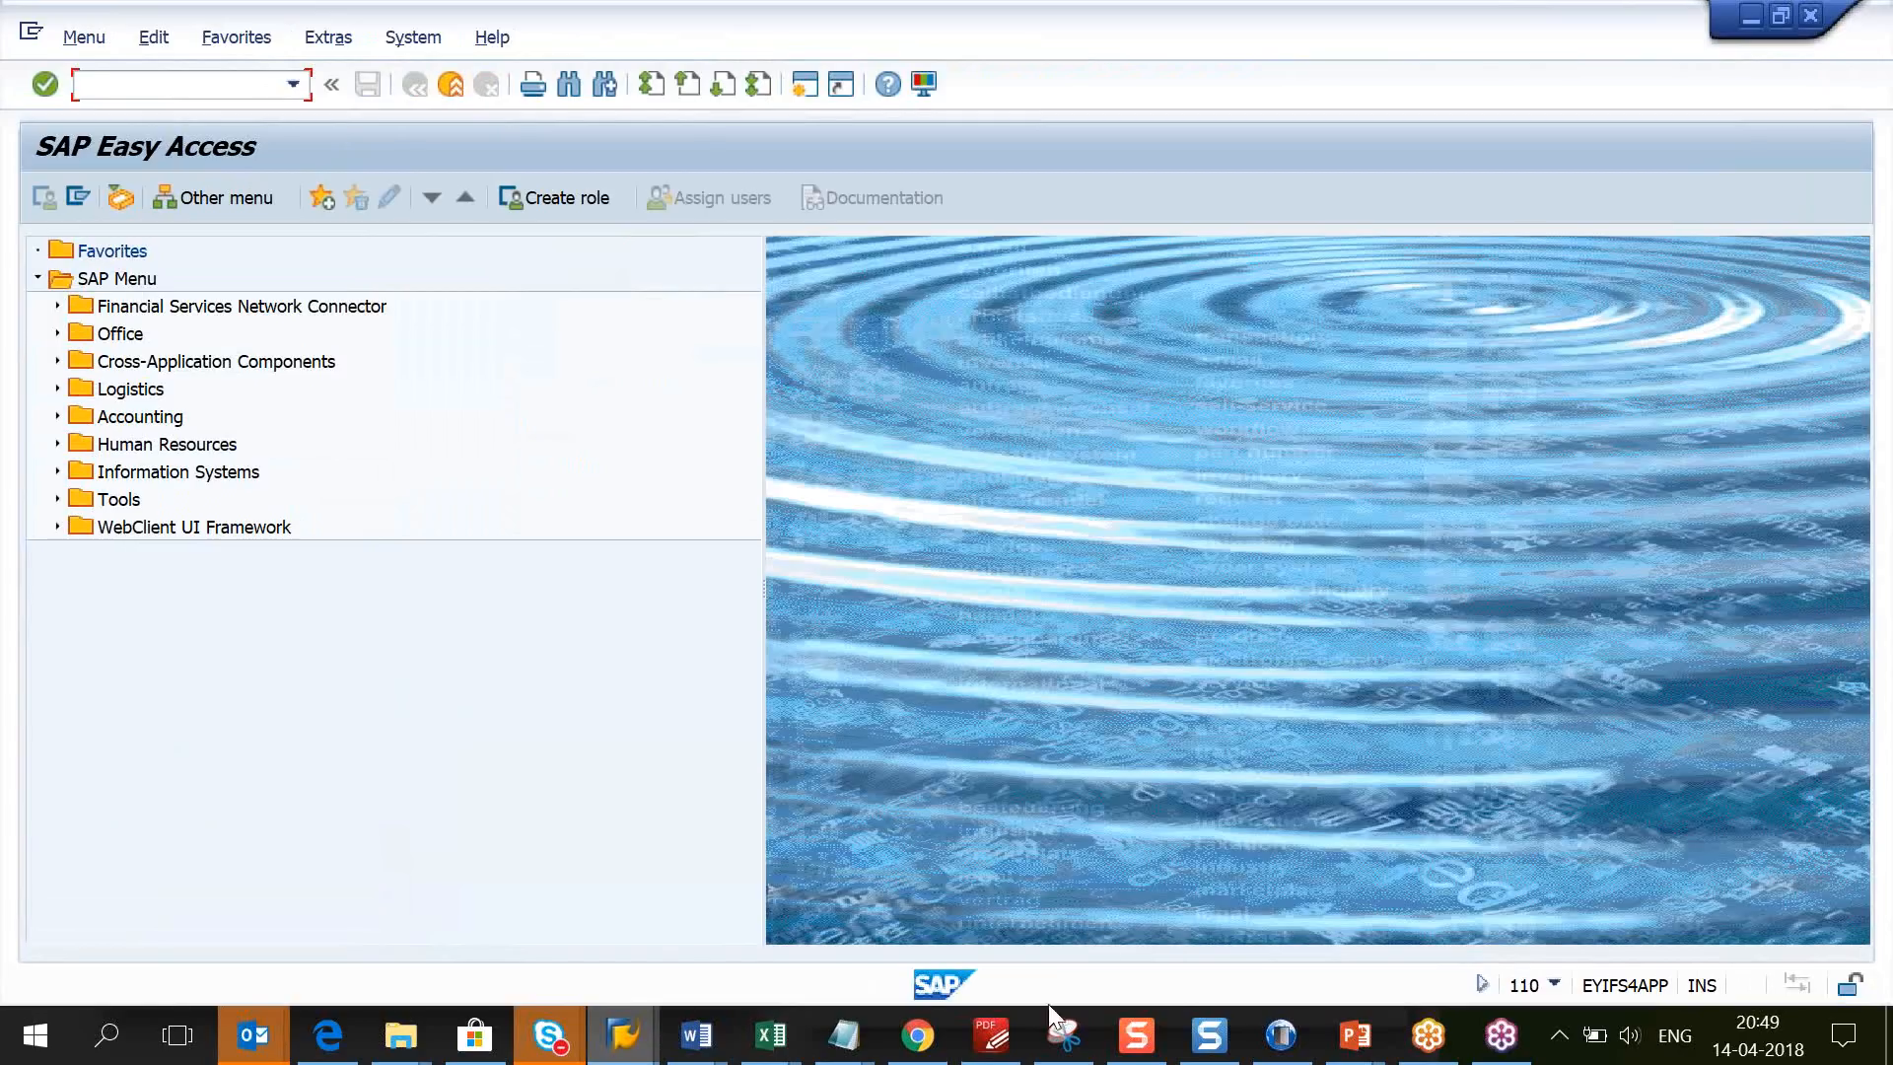
Step: Switch to Chrome and load the Fiori launchpad logon page at s4heyia1.ey.com for client 110 in English
mouse_move(936, 1062)
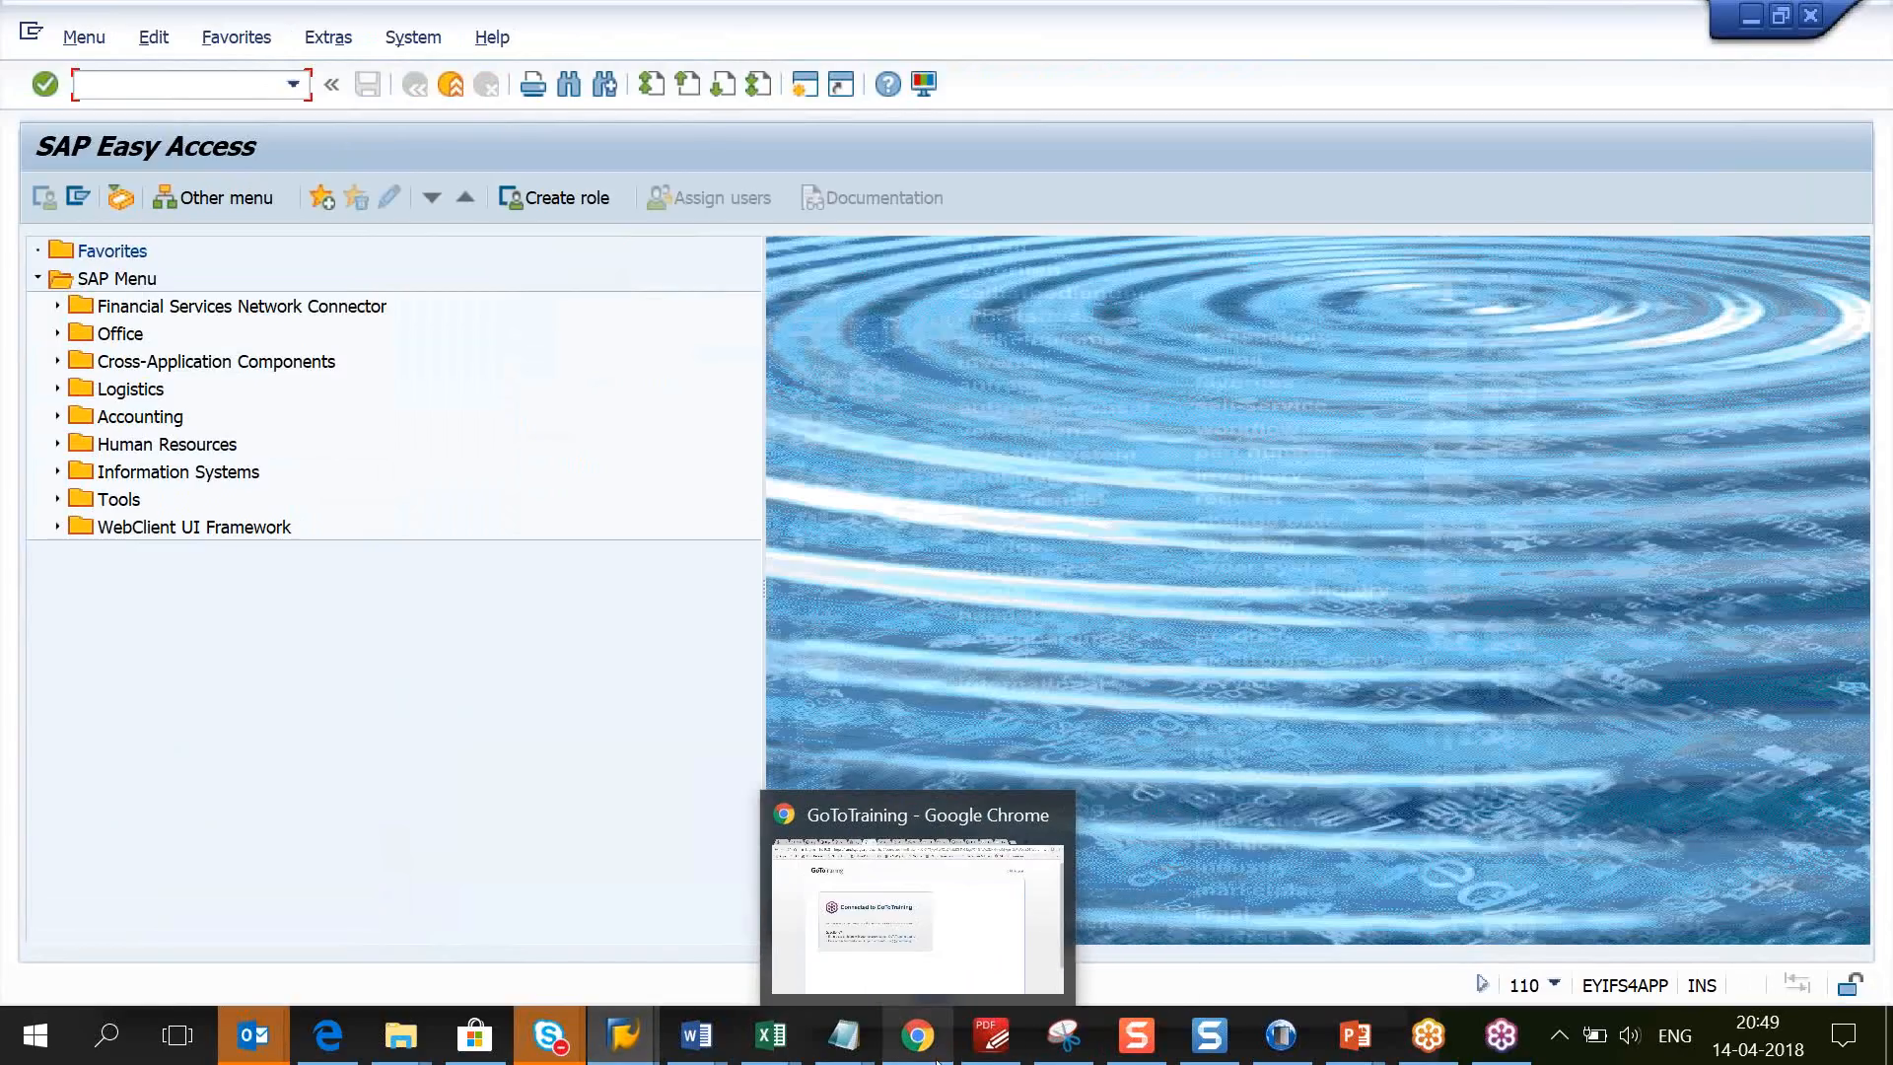
click(927, 953)
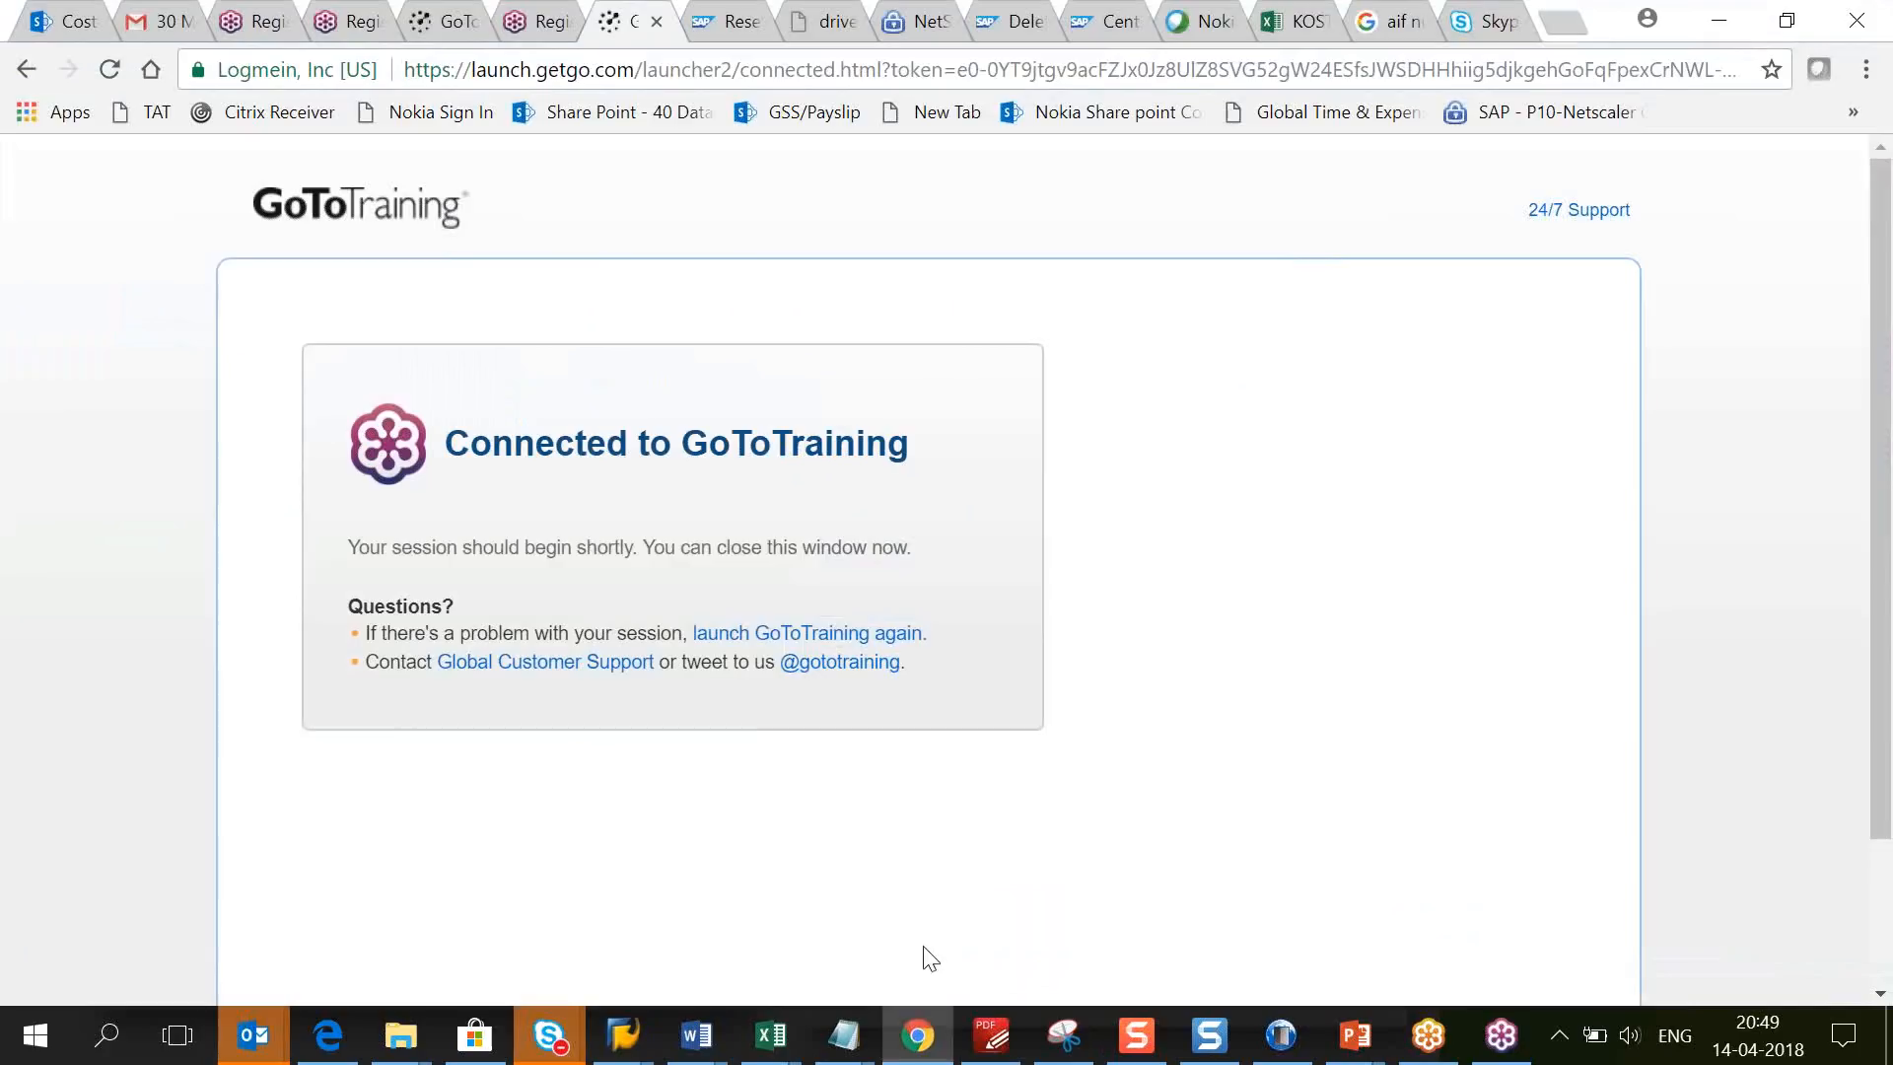
click(713, 73)
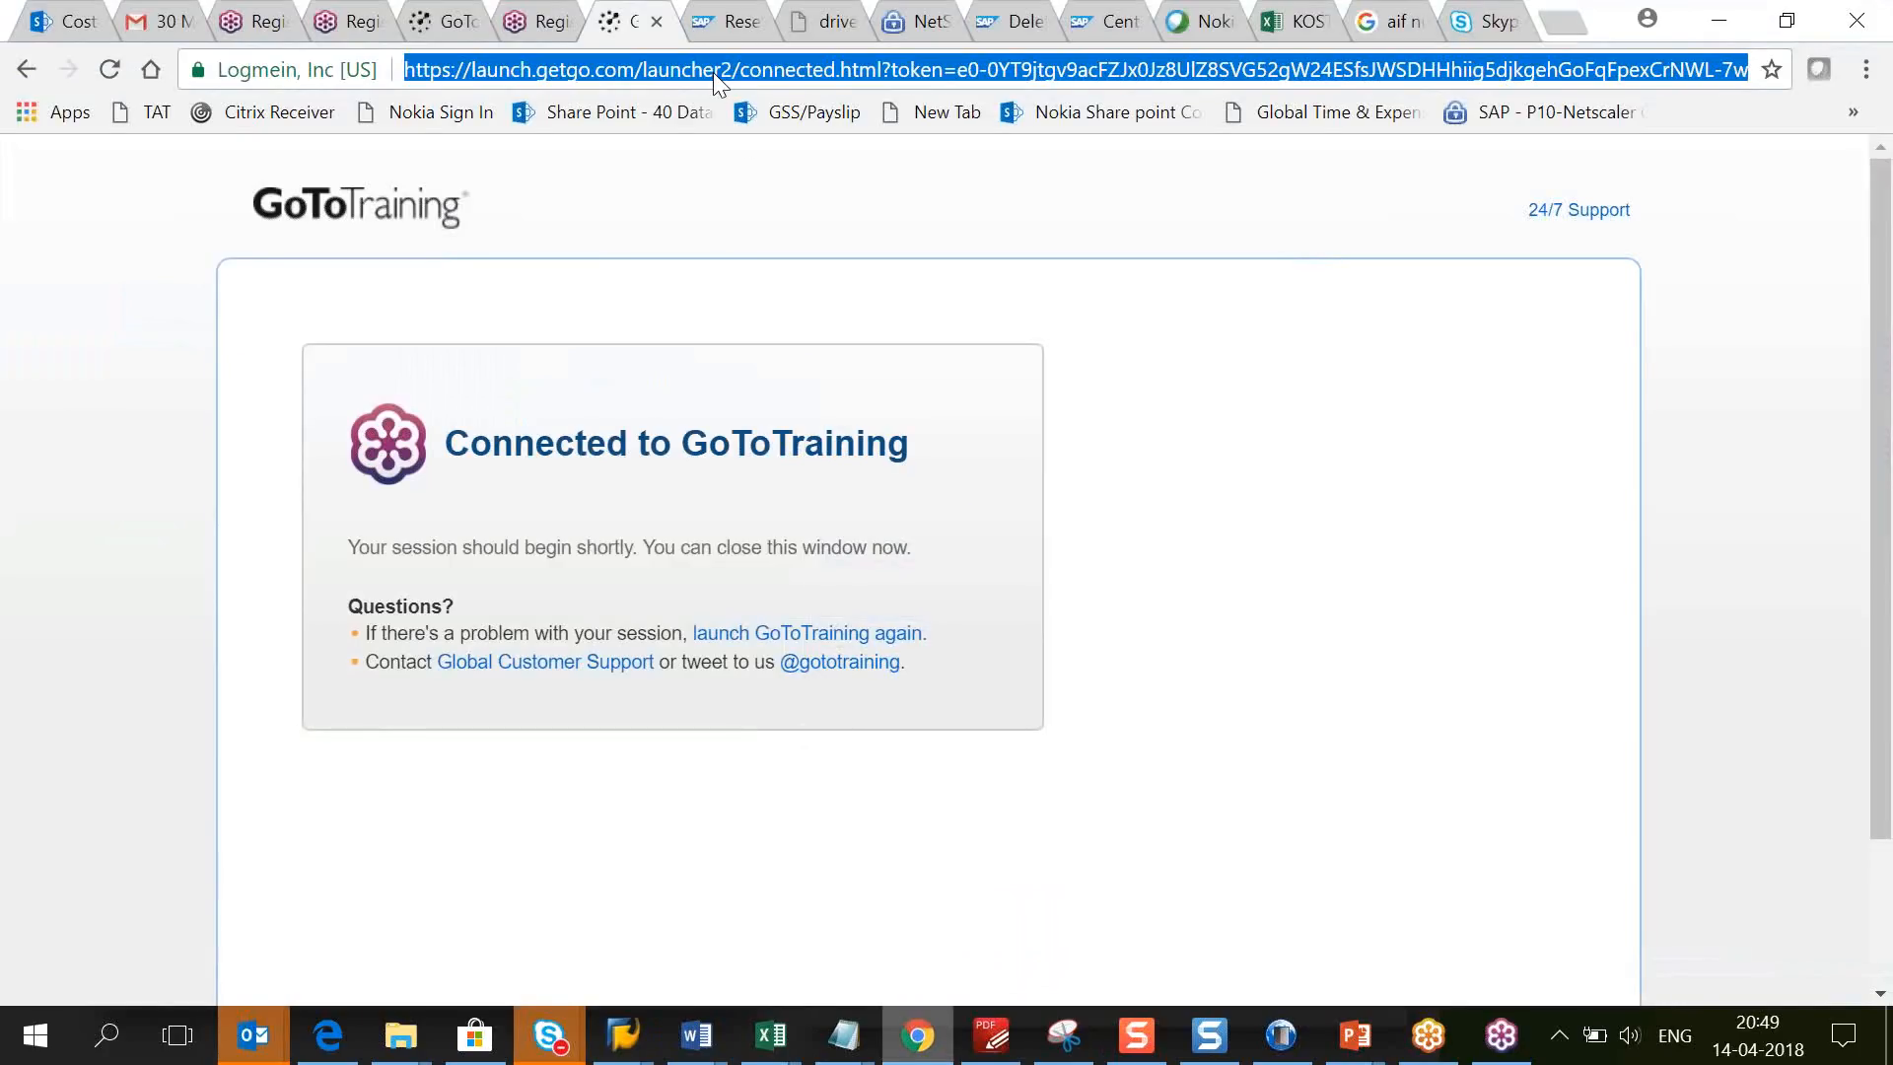
text(h)
key(Down)
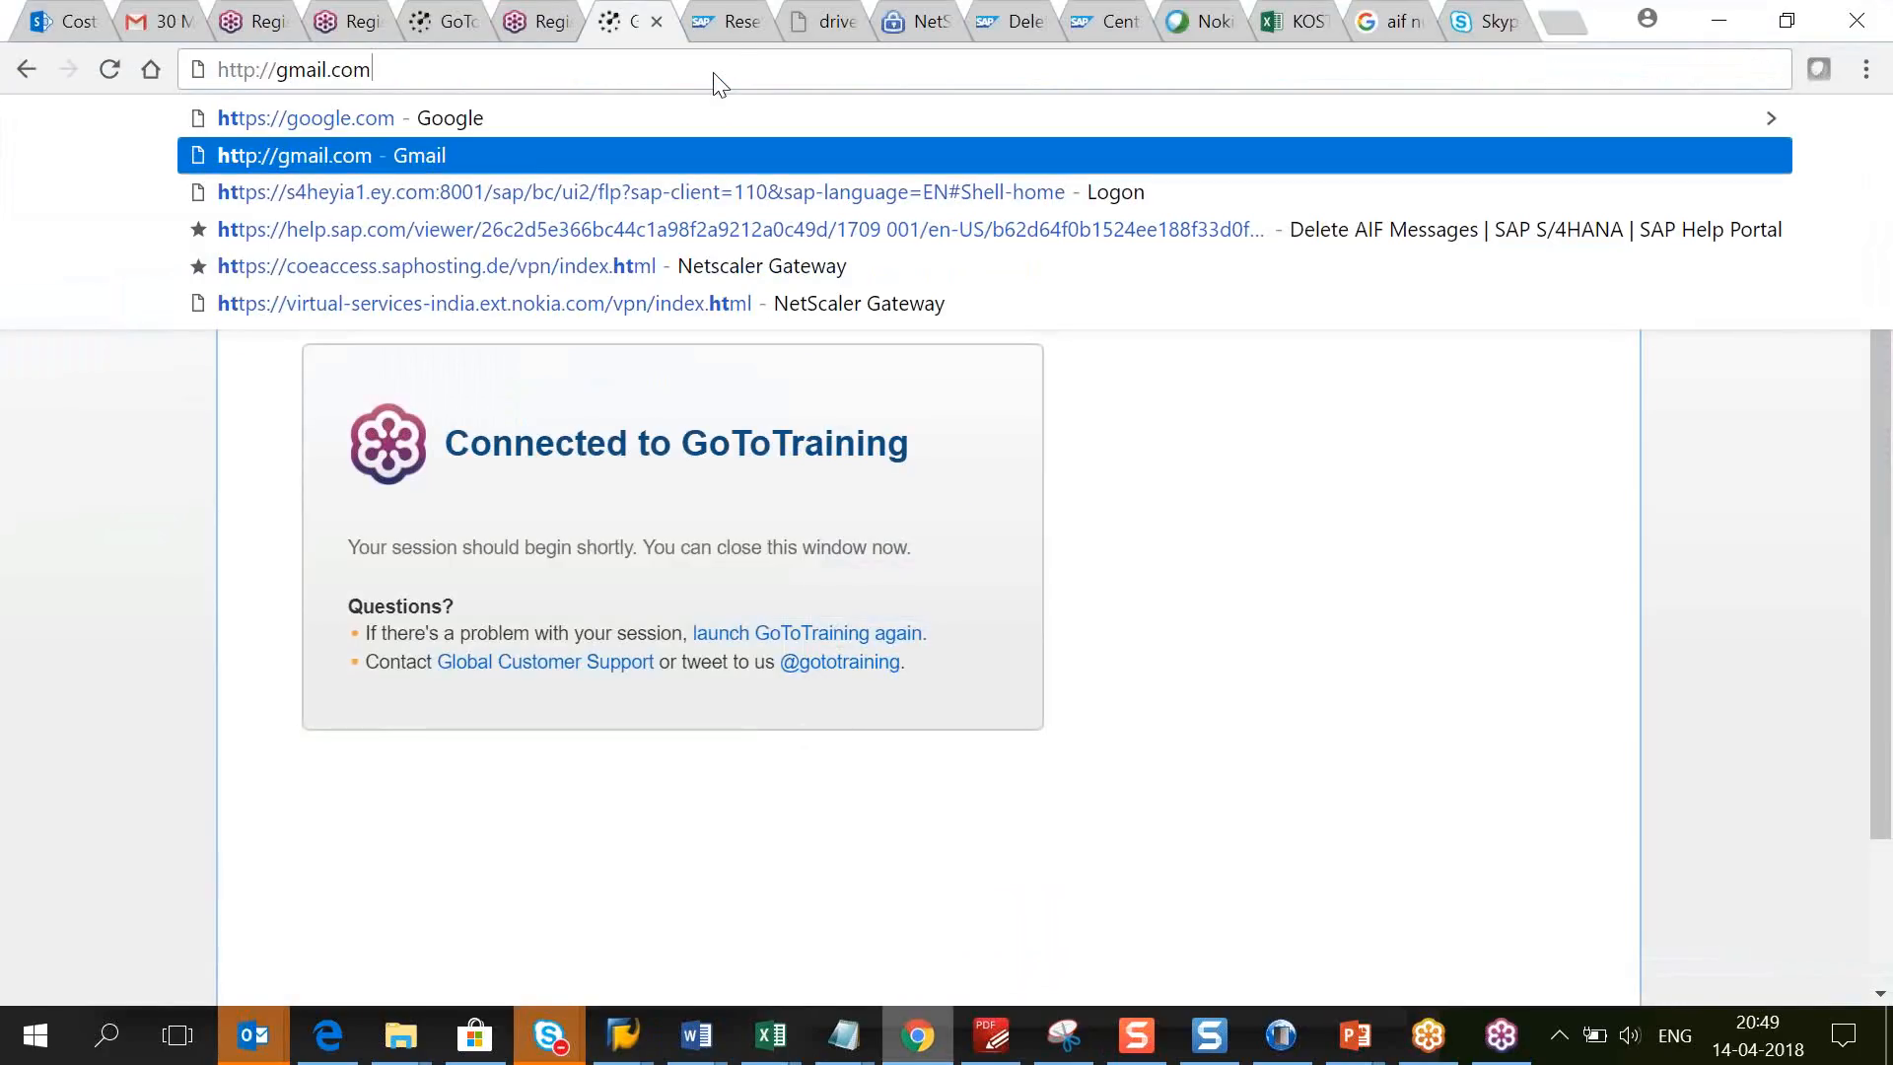
key(Down)
key(Return)
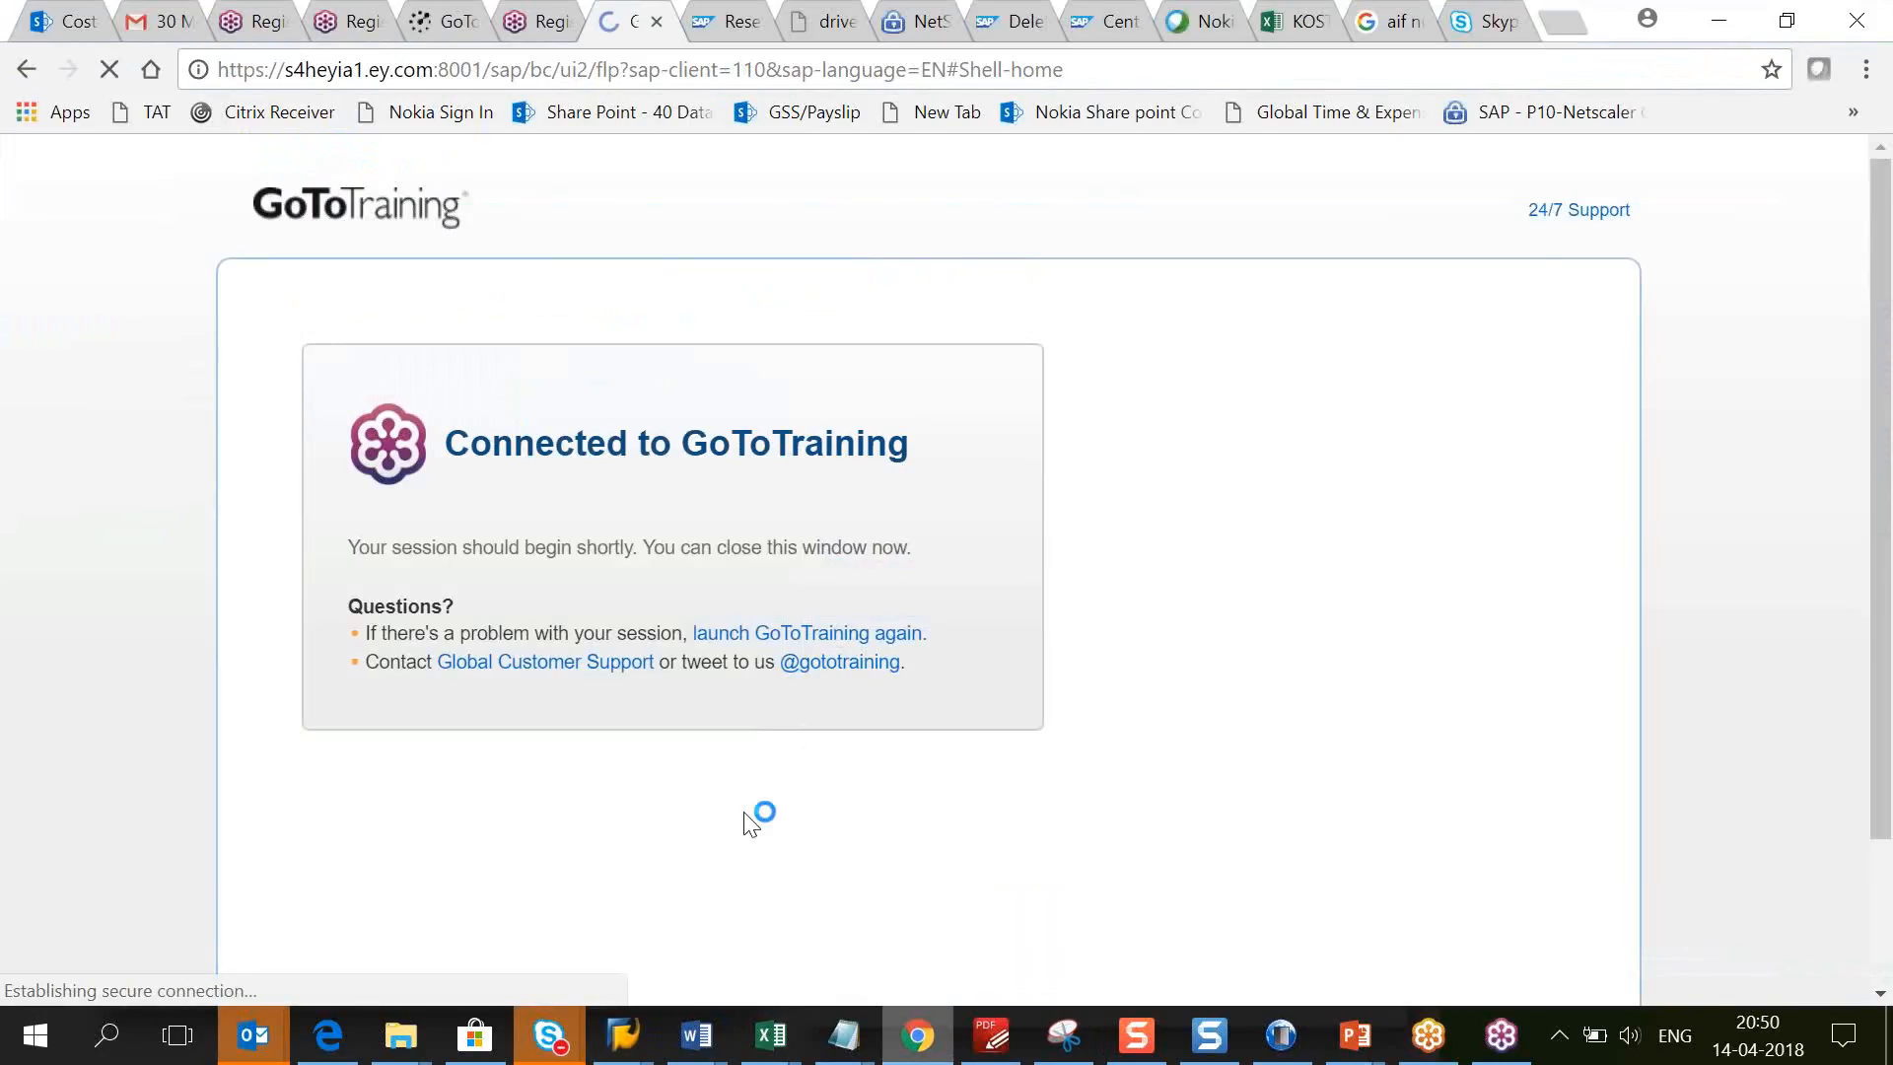
Step: Switch to SAP Logon, open the S4C logon screen and select the user ID in its user field for copying
mouse_move(636, 1050)
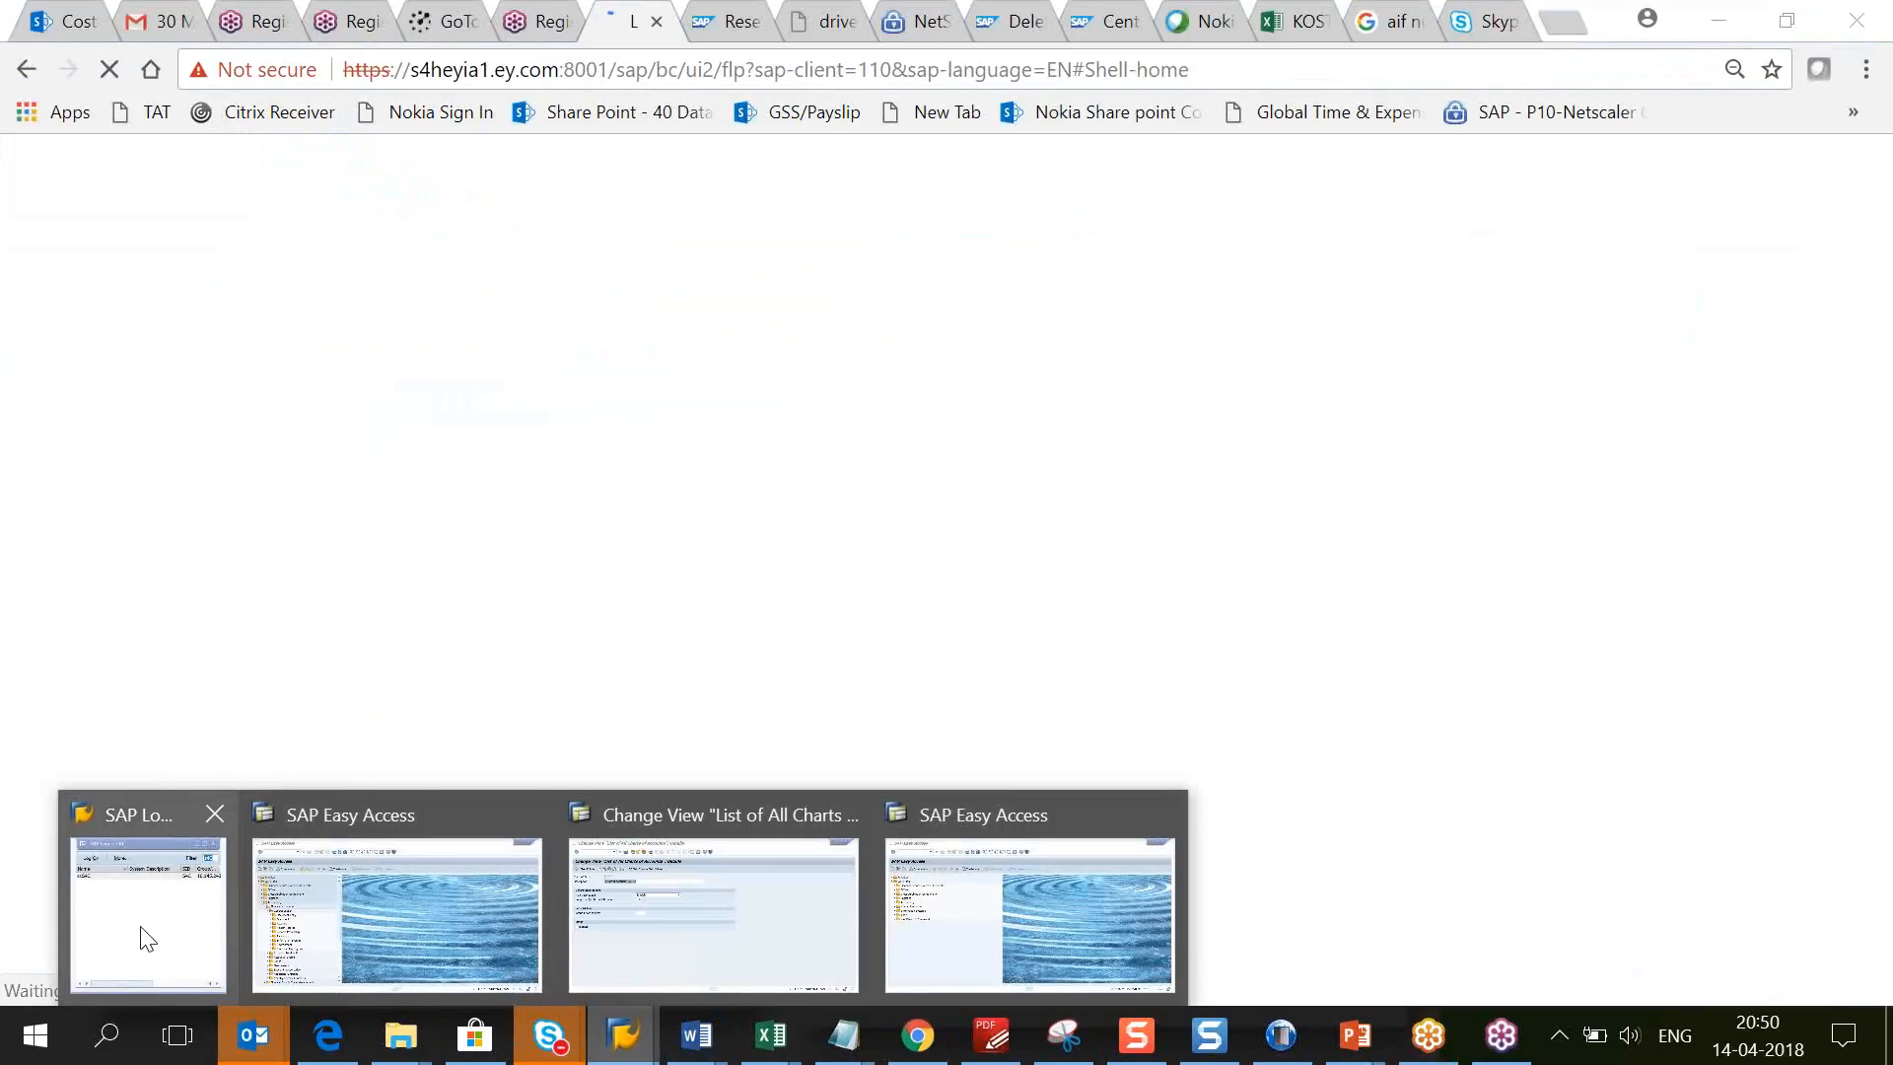
click(139, 937)
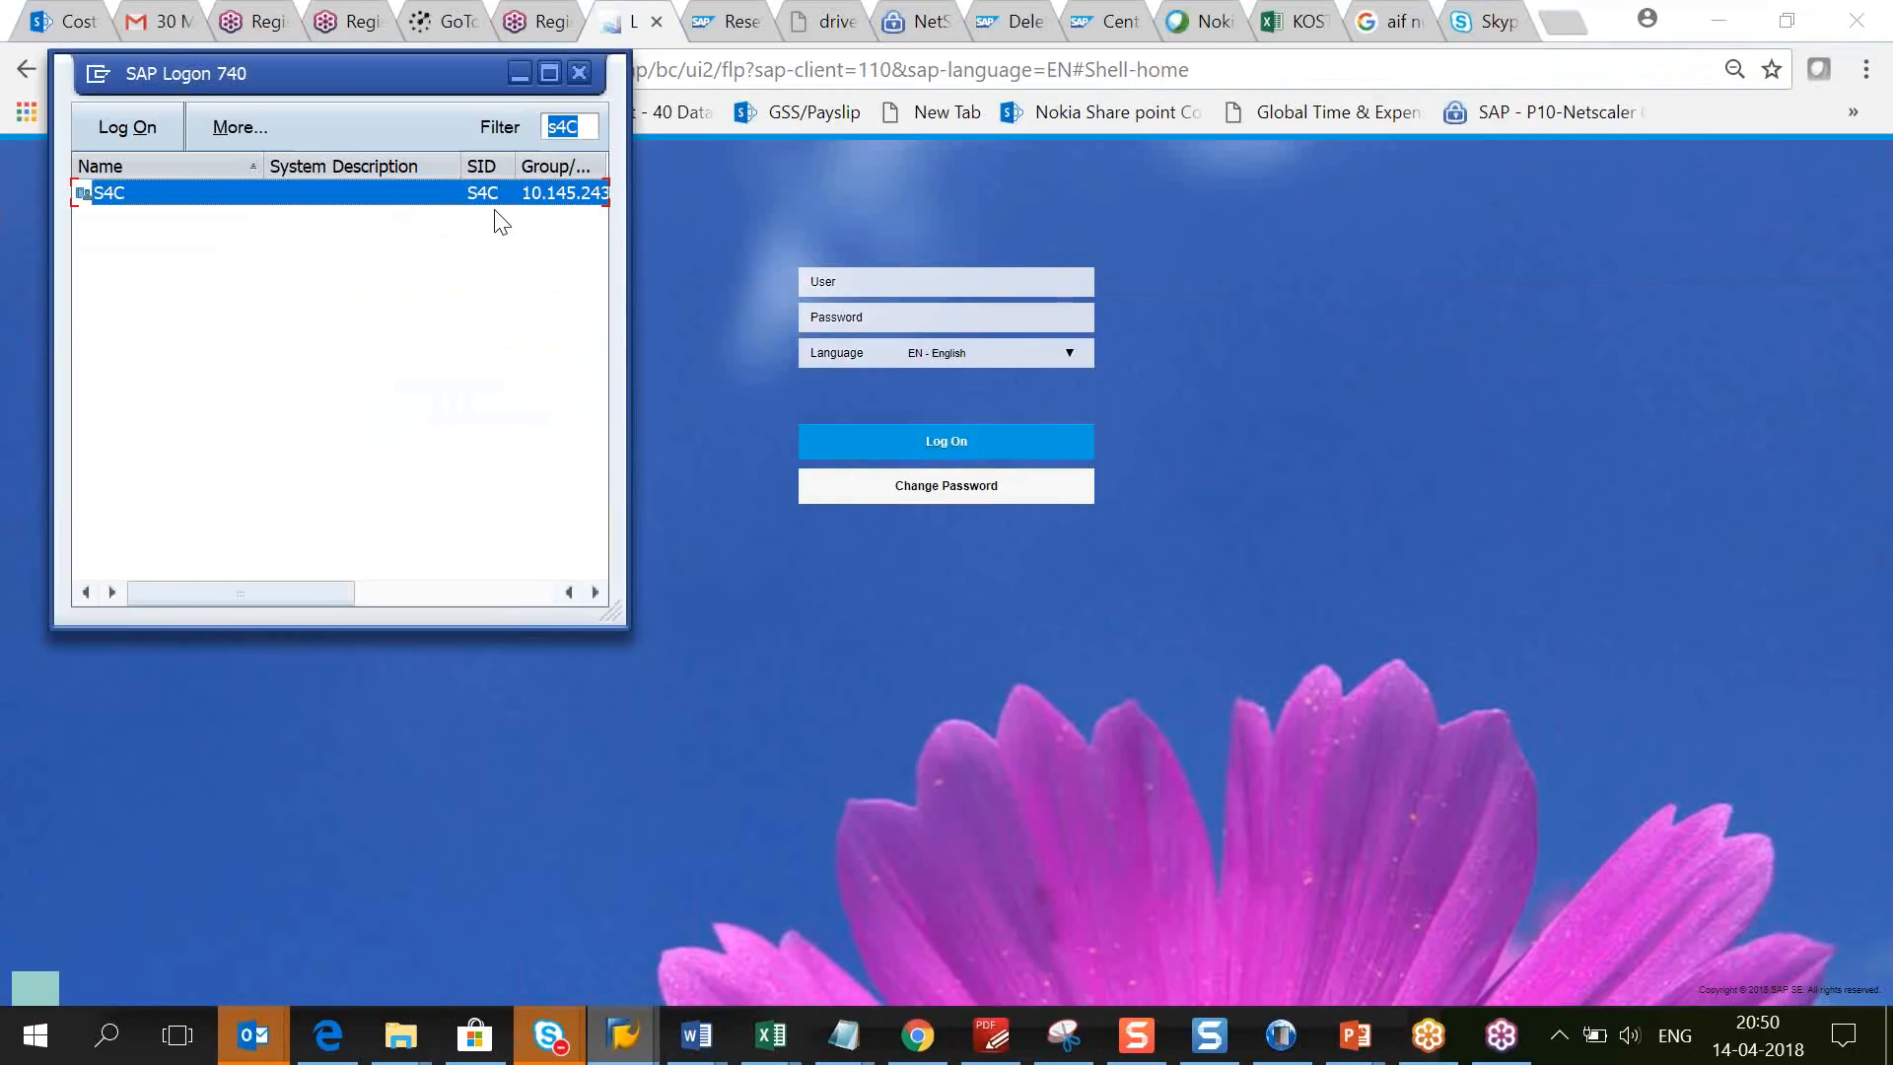
key(Return)
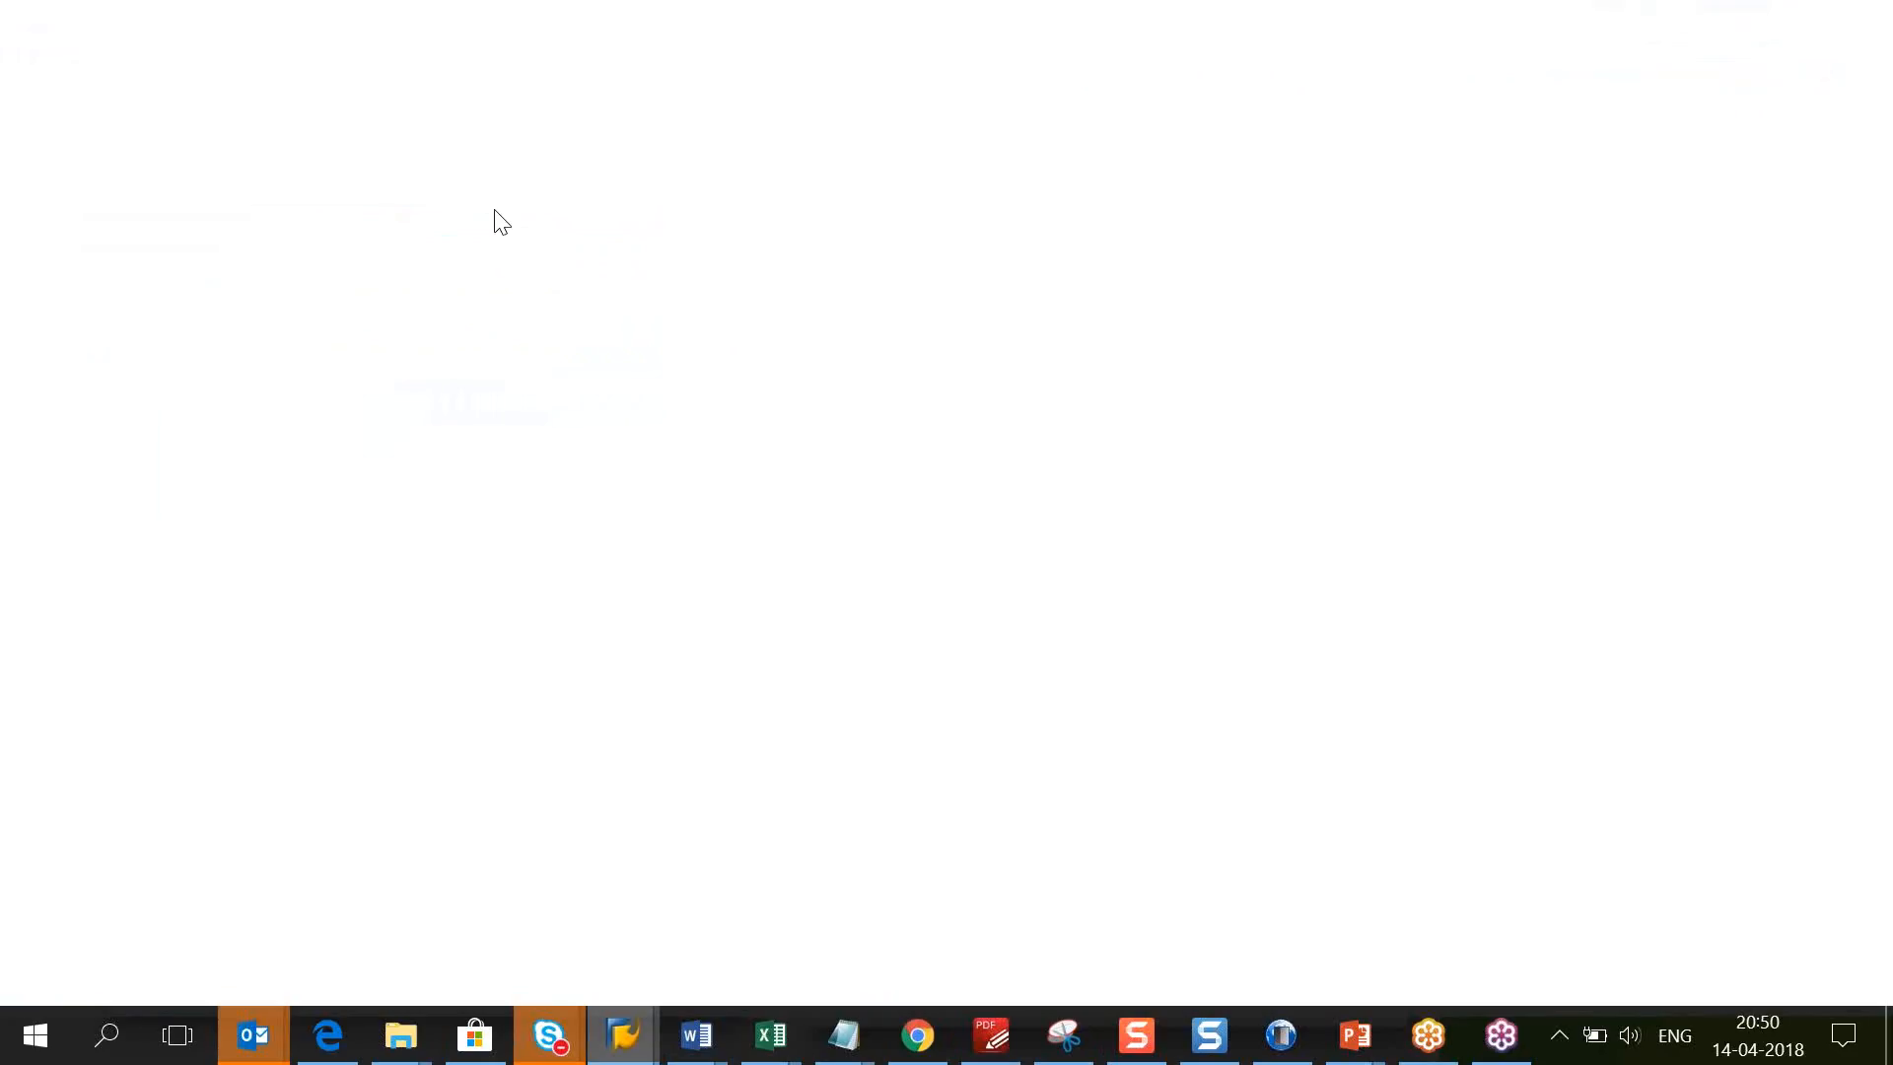
key(Down)
key(Down)
key(Down)
key(Down)
key(Return)
key(shift+Left)
key(shift+Left)
key(shift+Left)
key(shift+Left)
key(shift+Left)
key(shift+Left)
key(Left)
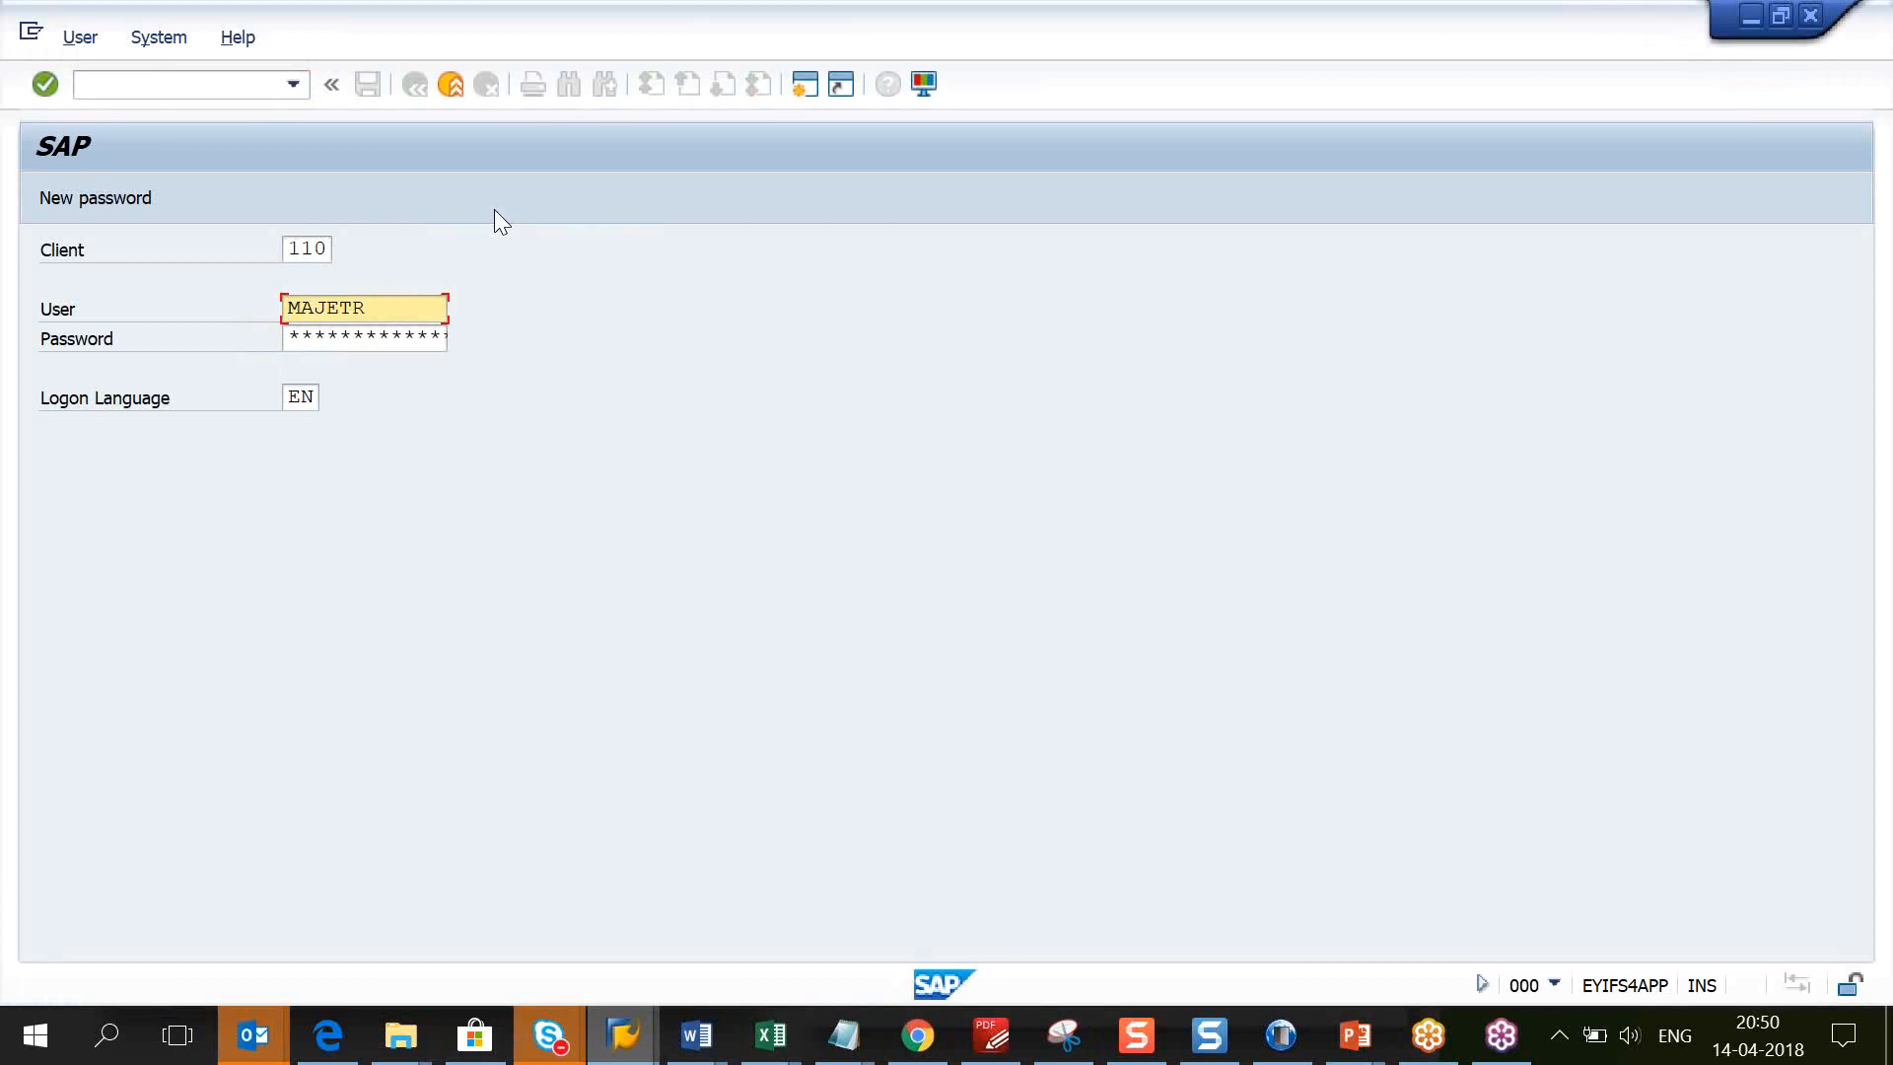
Step: Return to the Fiori logon page in Chrome, fill in the user ID and account password, and log on
key(alt+Tab)
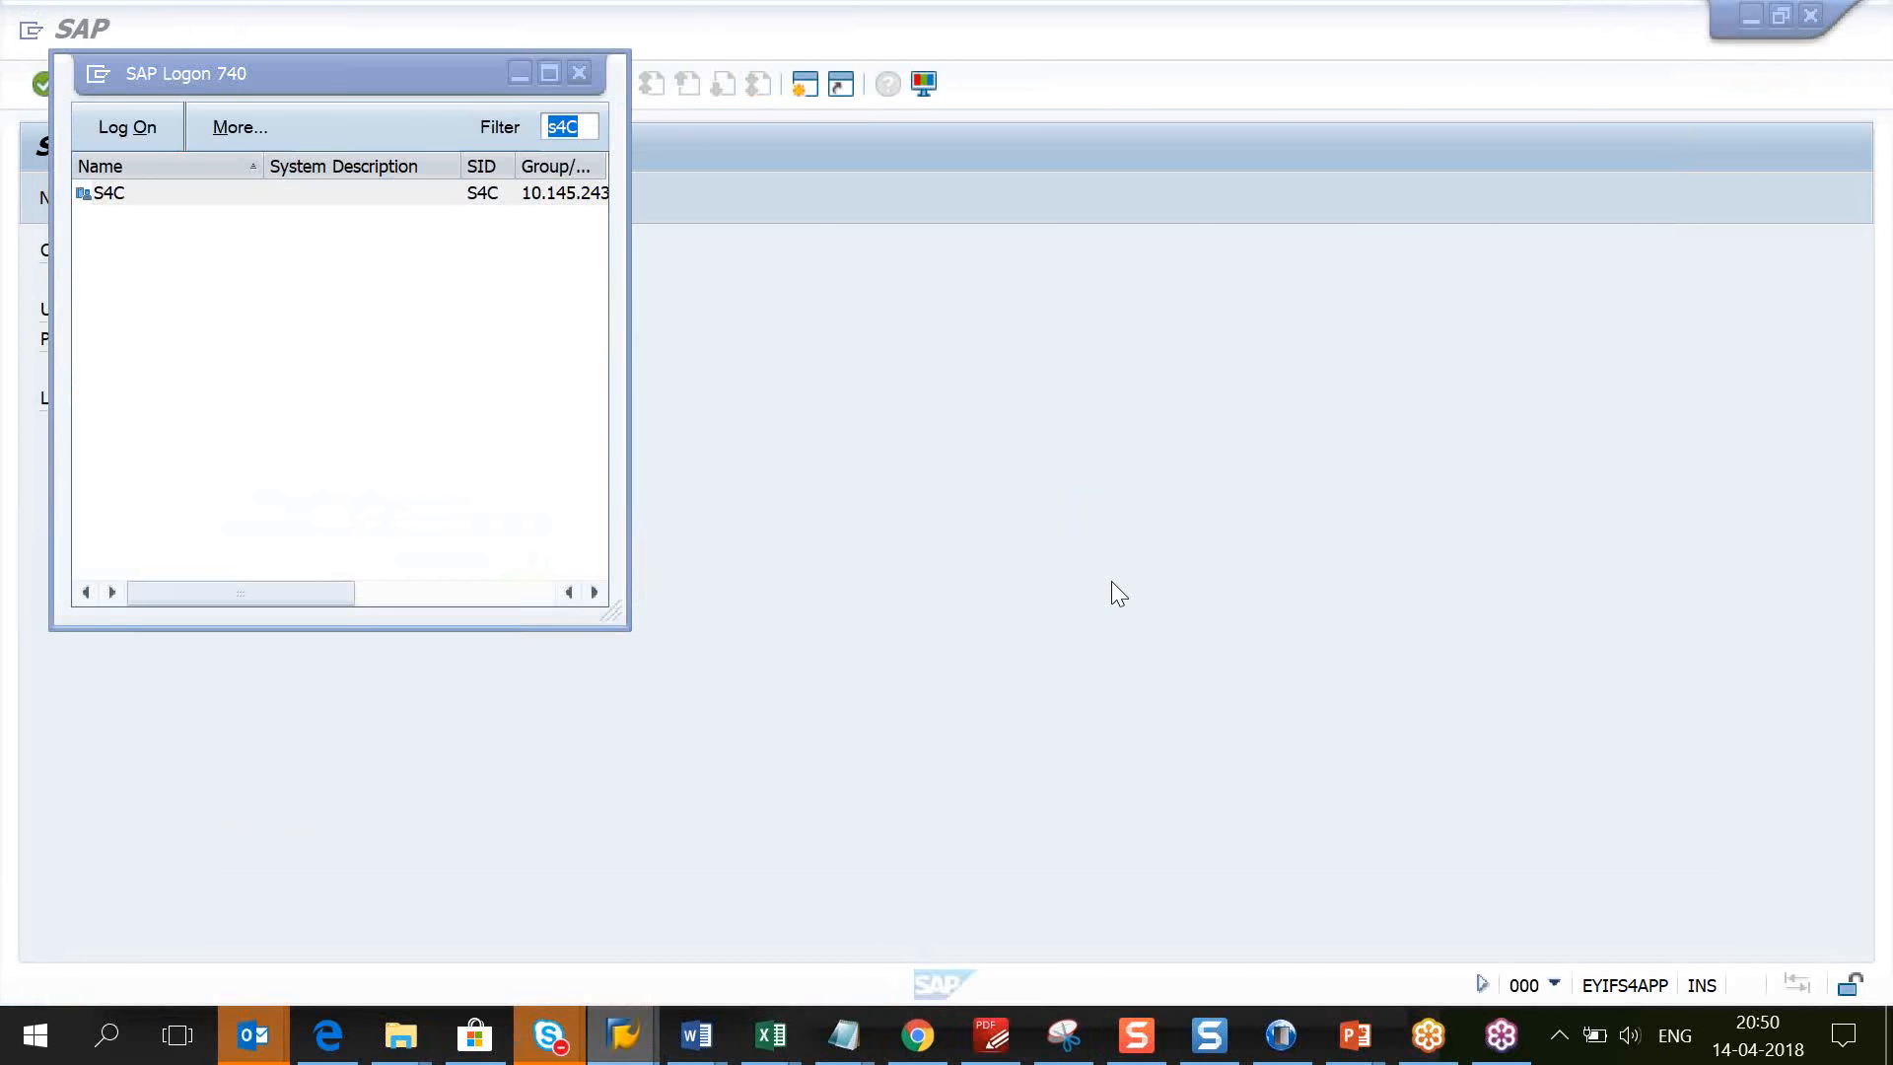
key(alt+Tab)
key(alt+Tab)
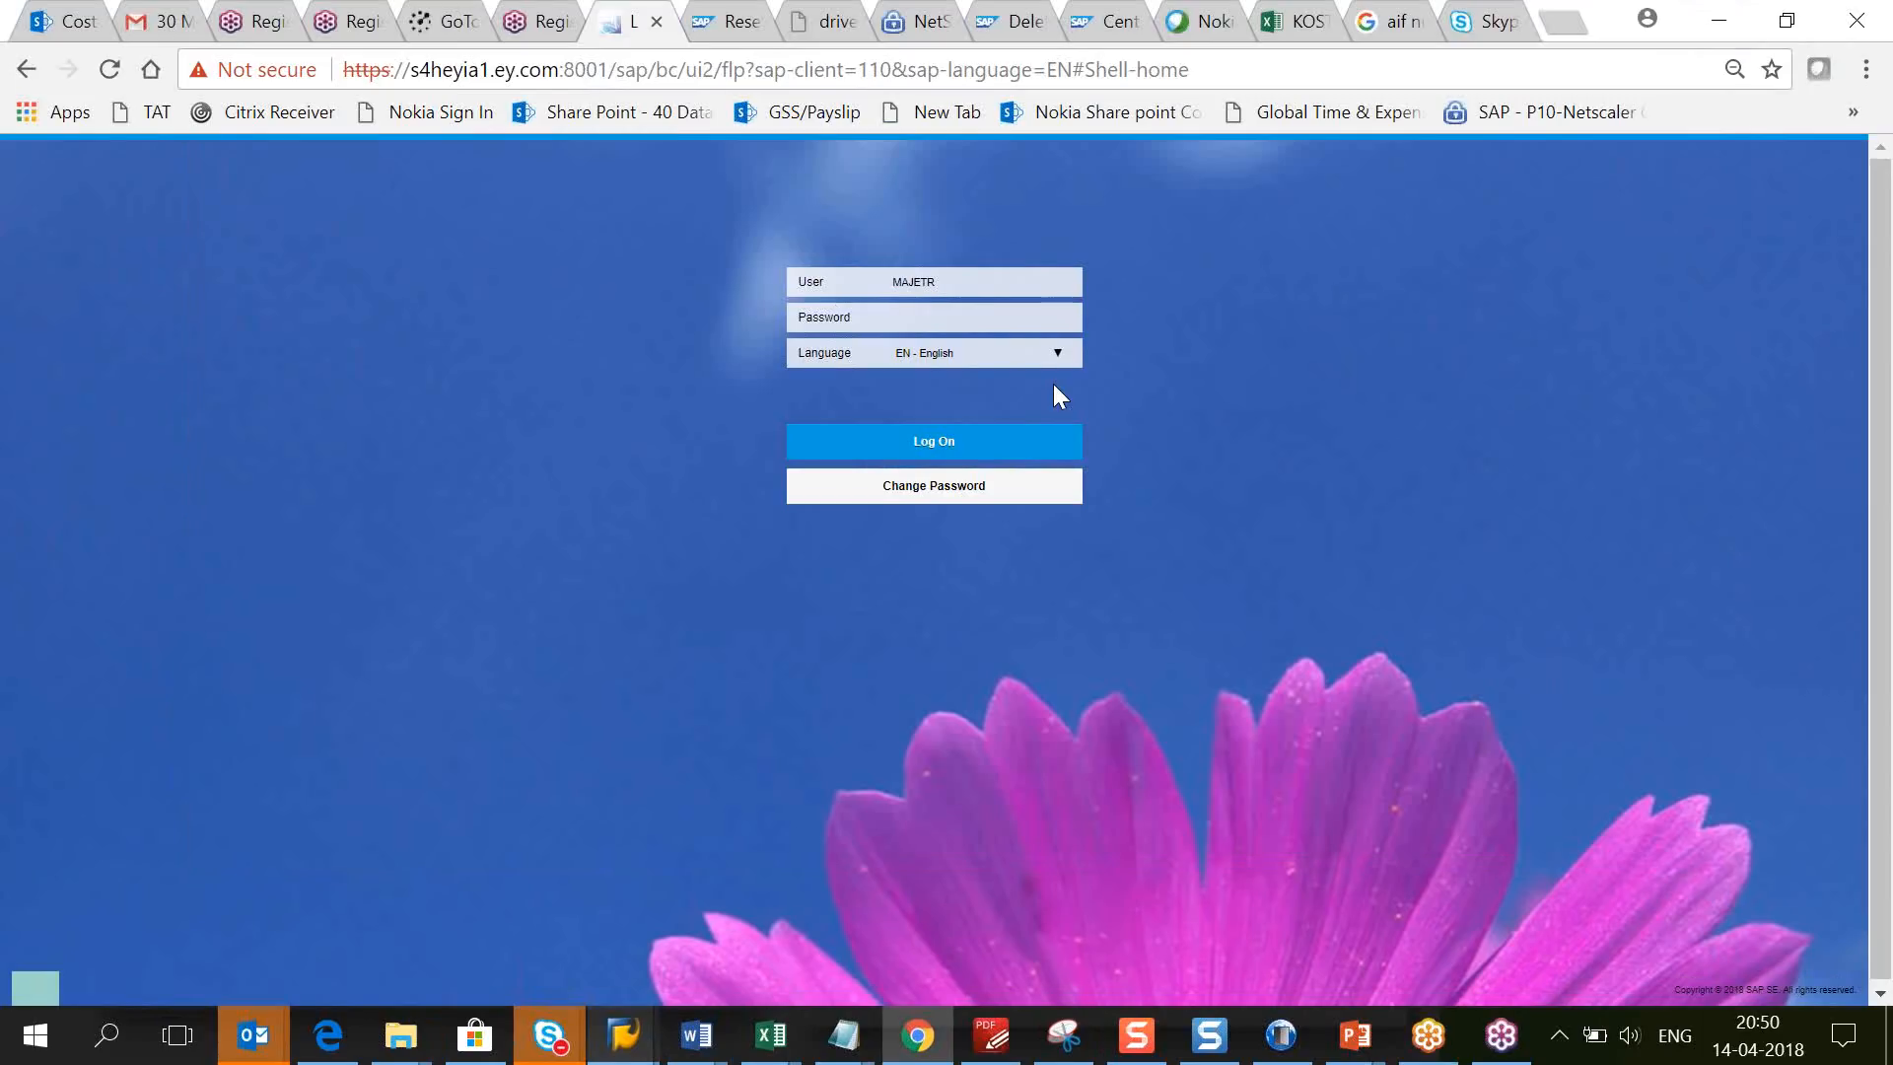
text(********)
key(Return)
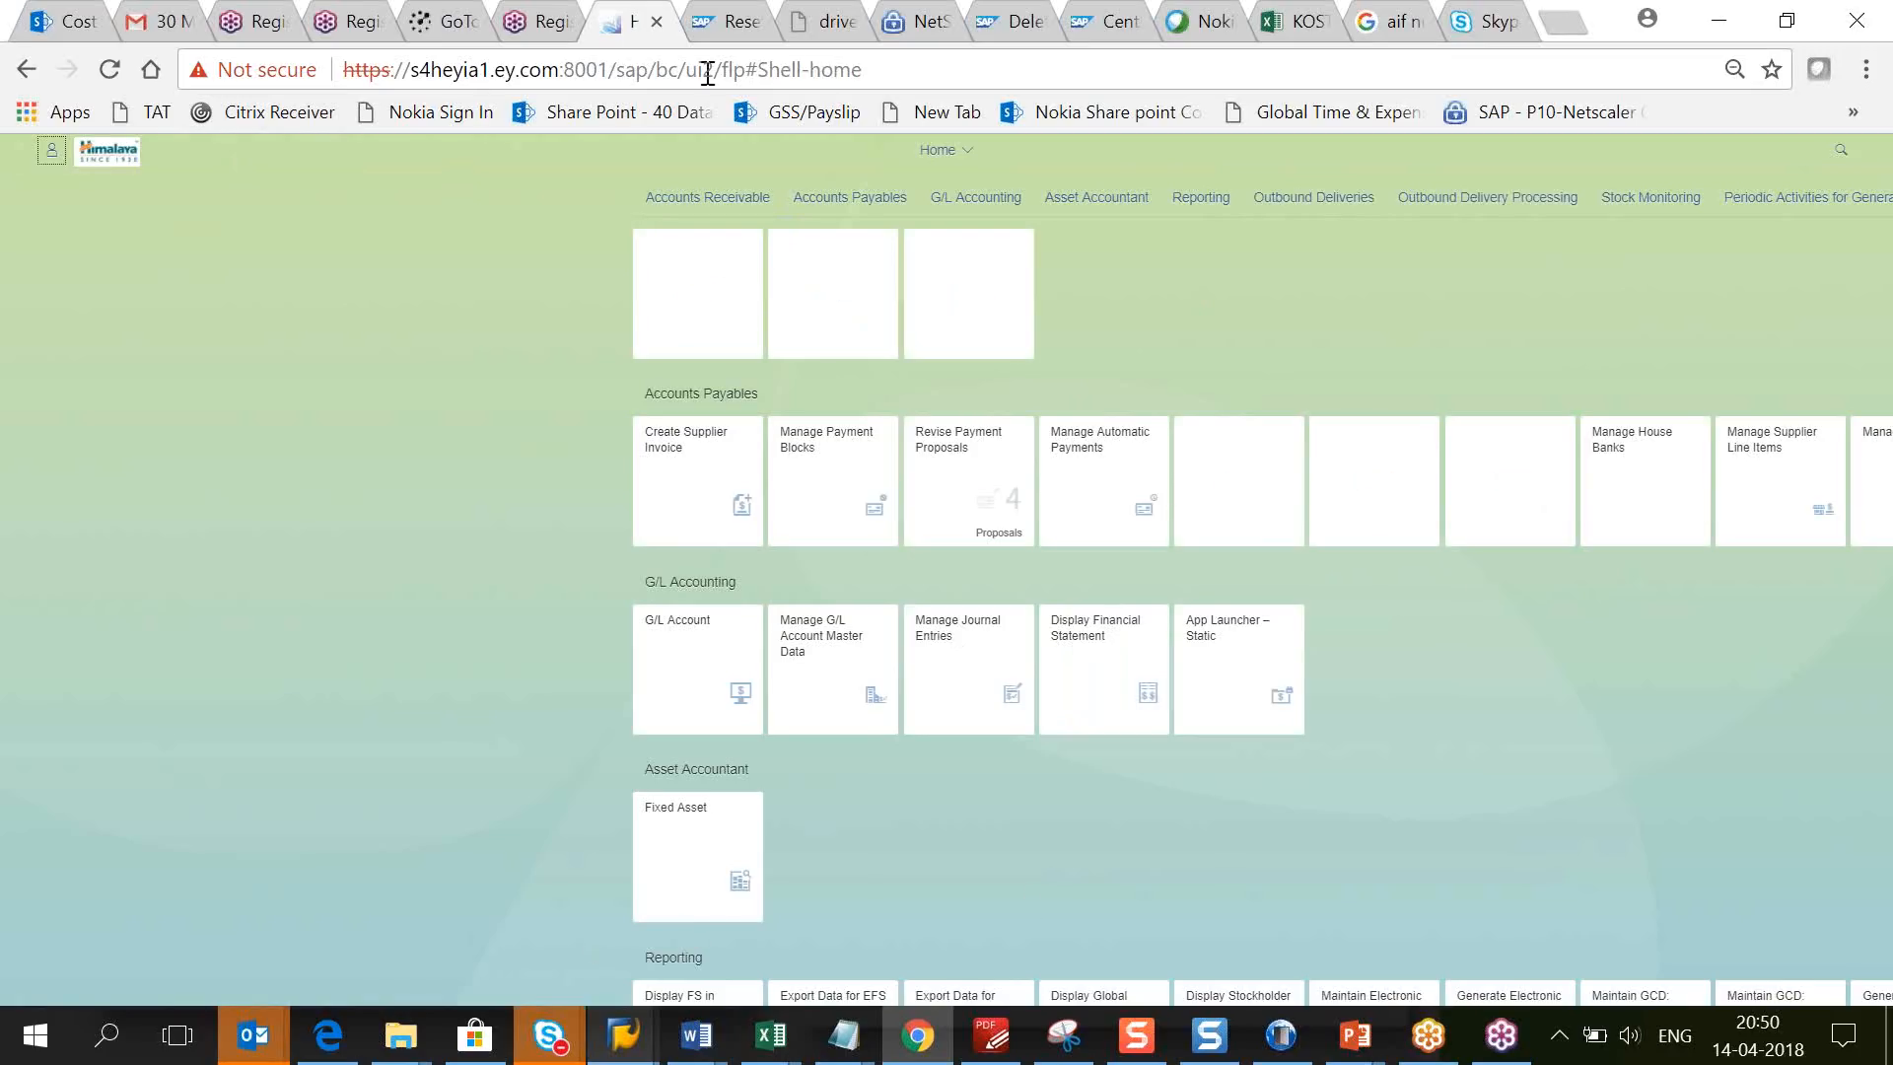
Step: Show the Accounts Payables group on the Fiori home page and shrink the browser to a narrower window
click(862, 79)
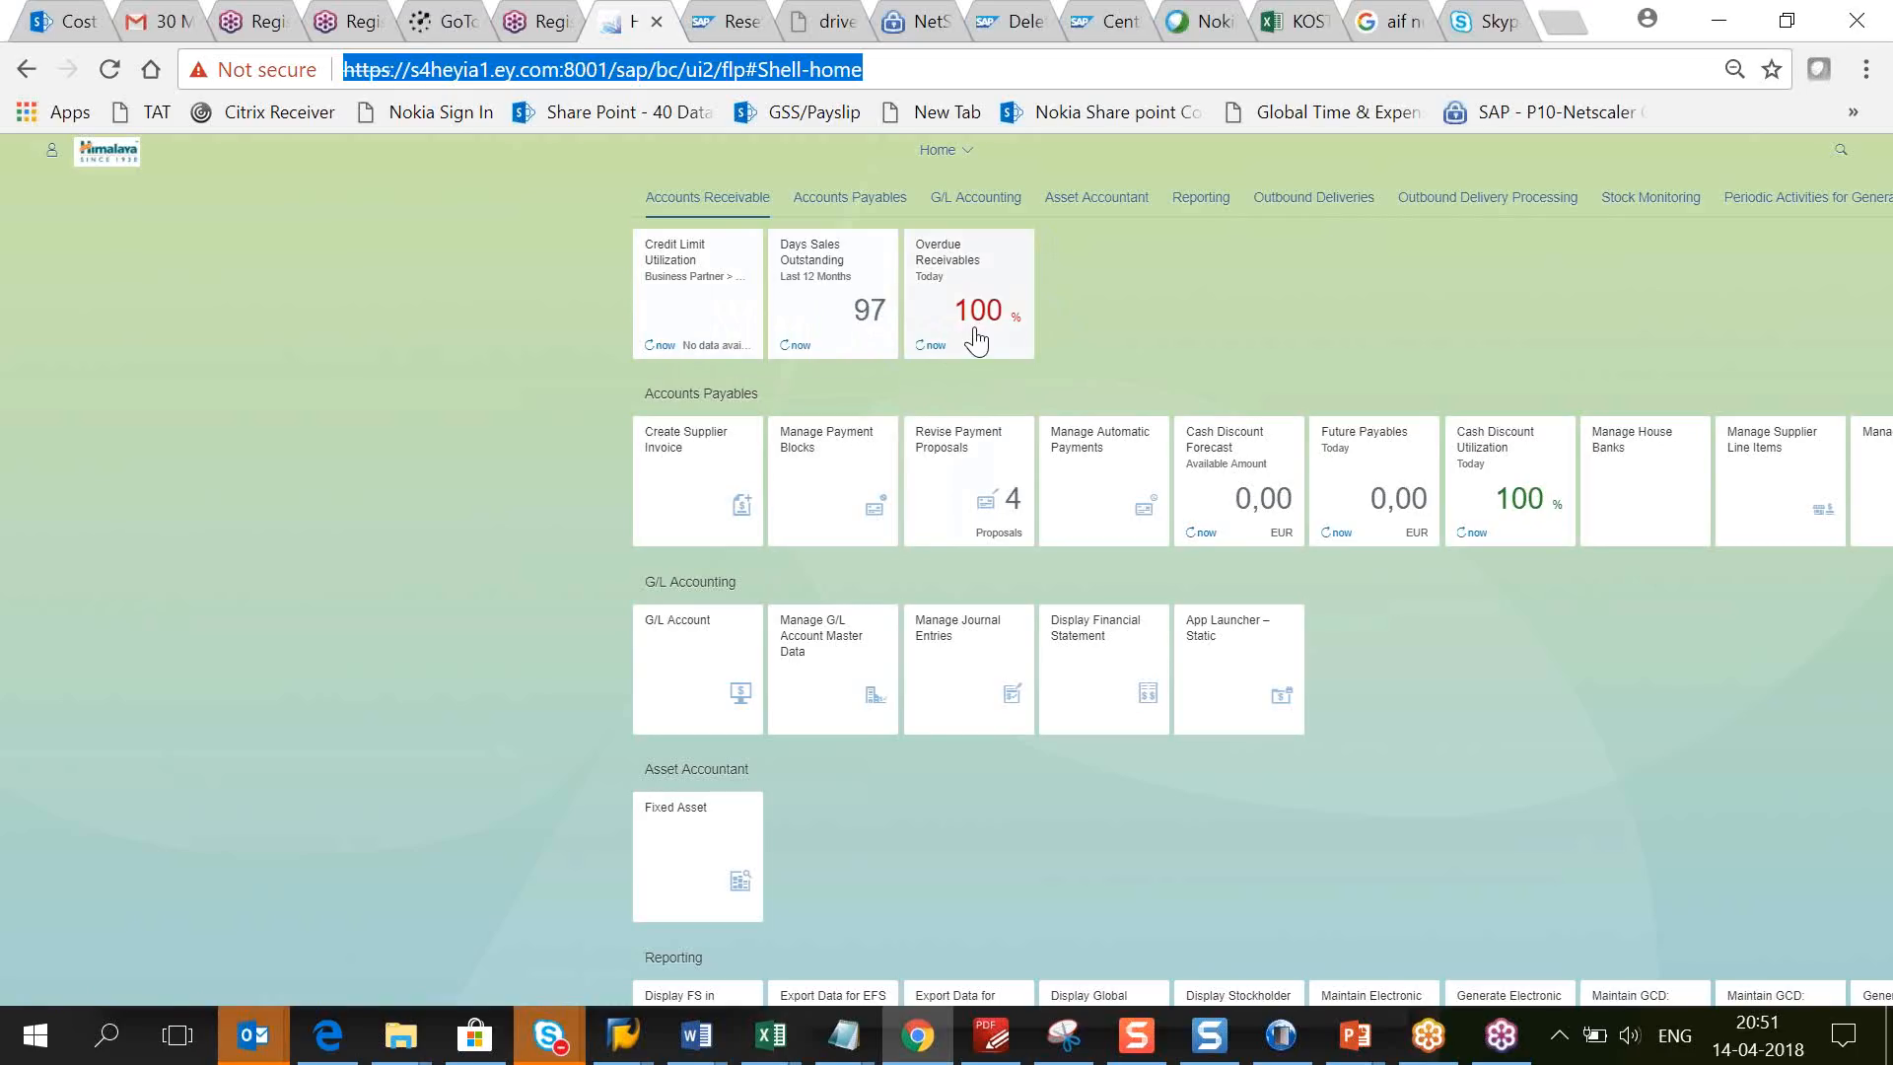
click(858, 204)
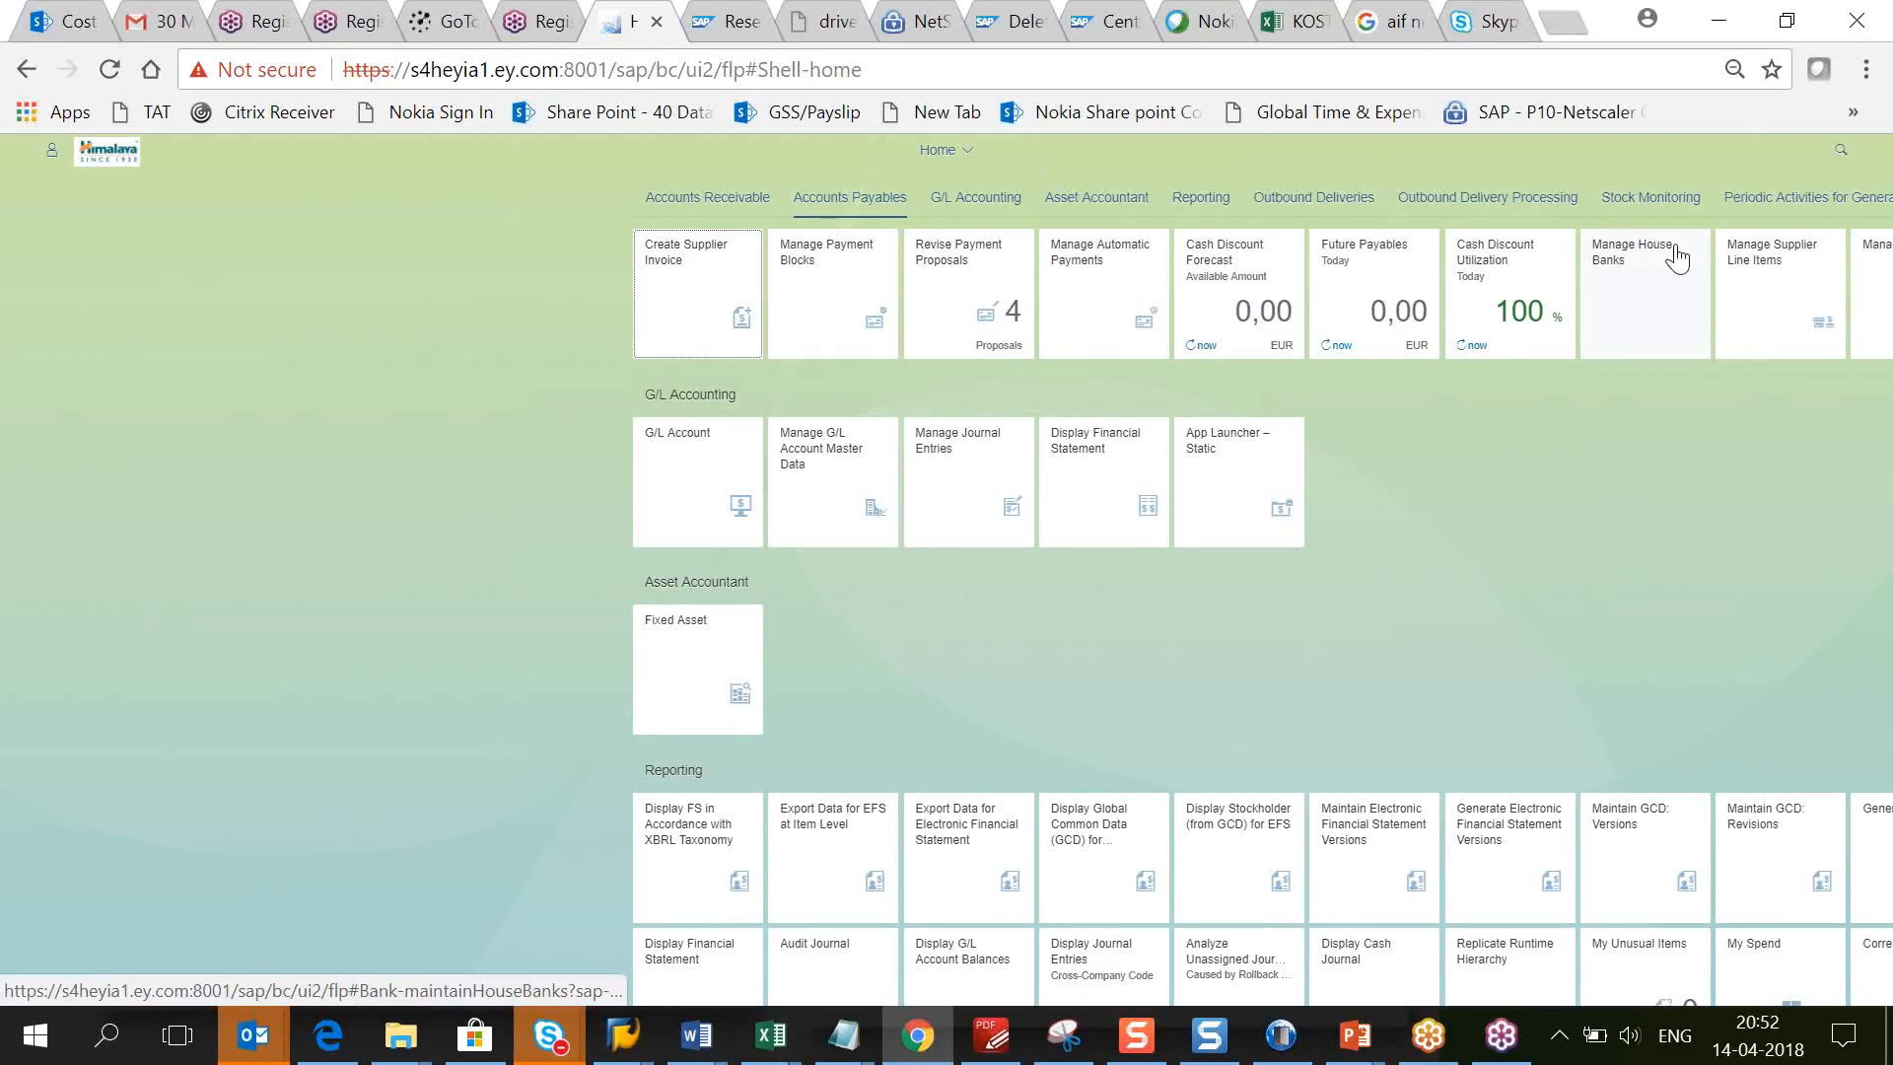
click(1788, 14)
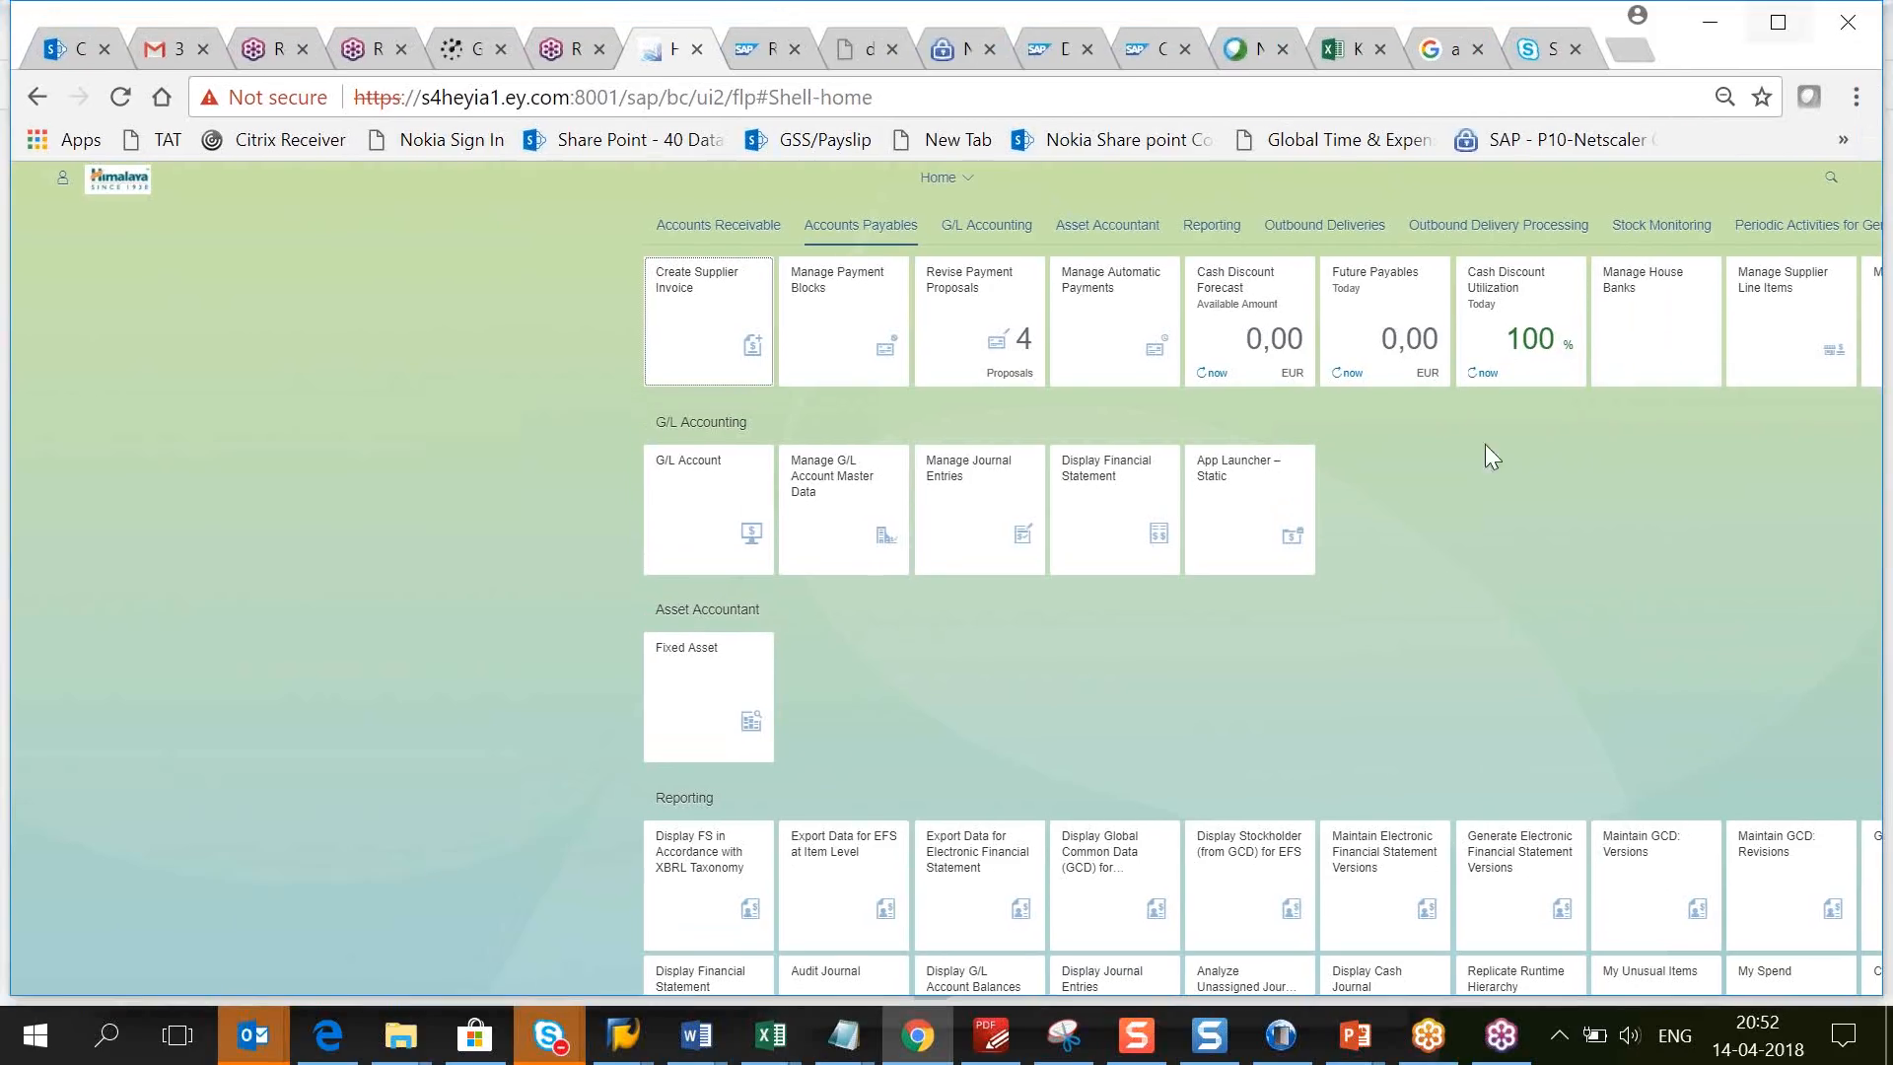
drag(1876, 752, 1765, 779)
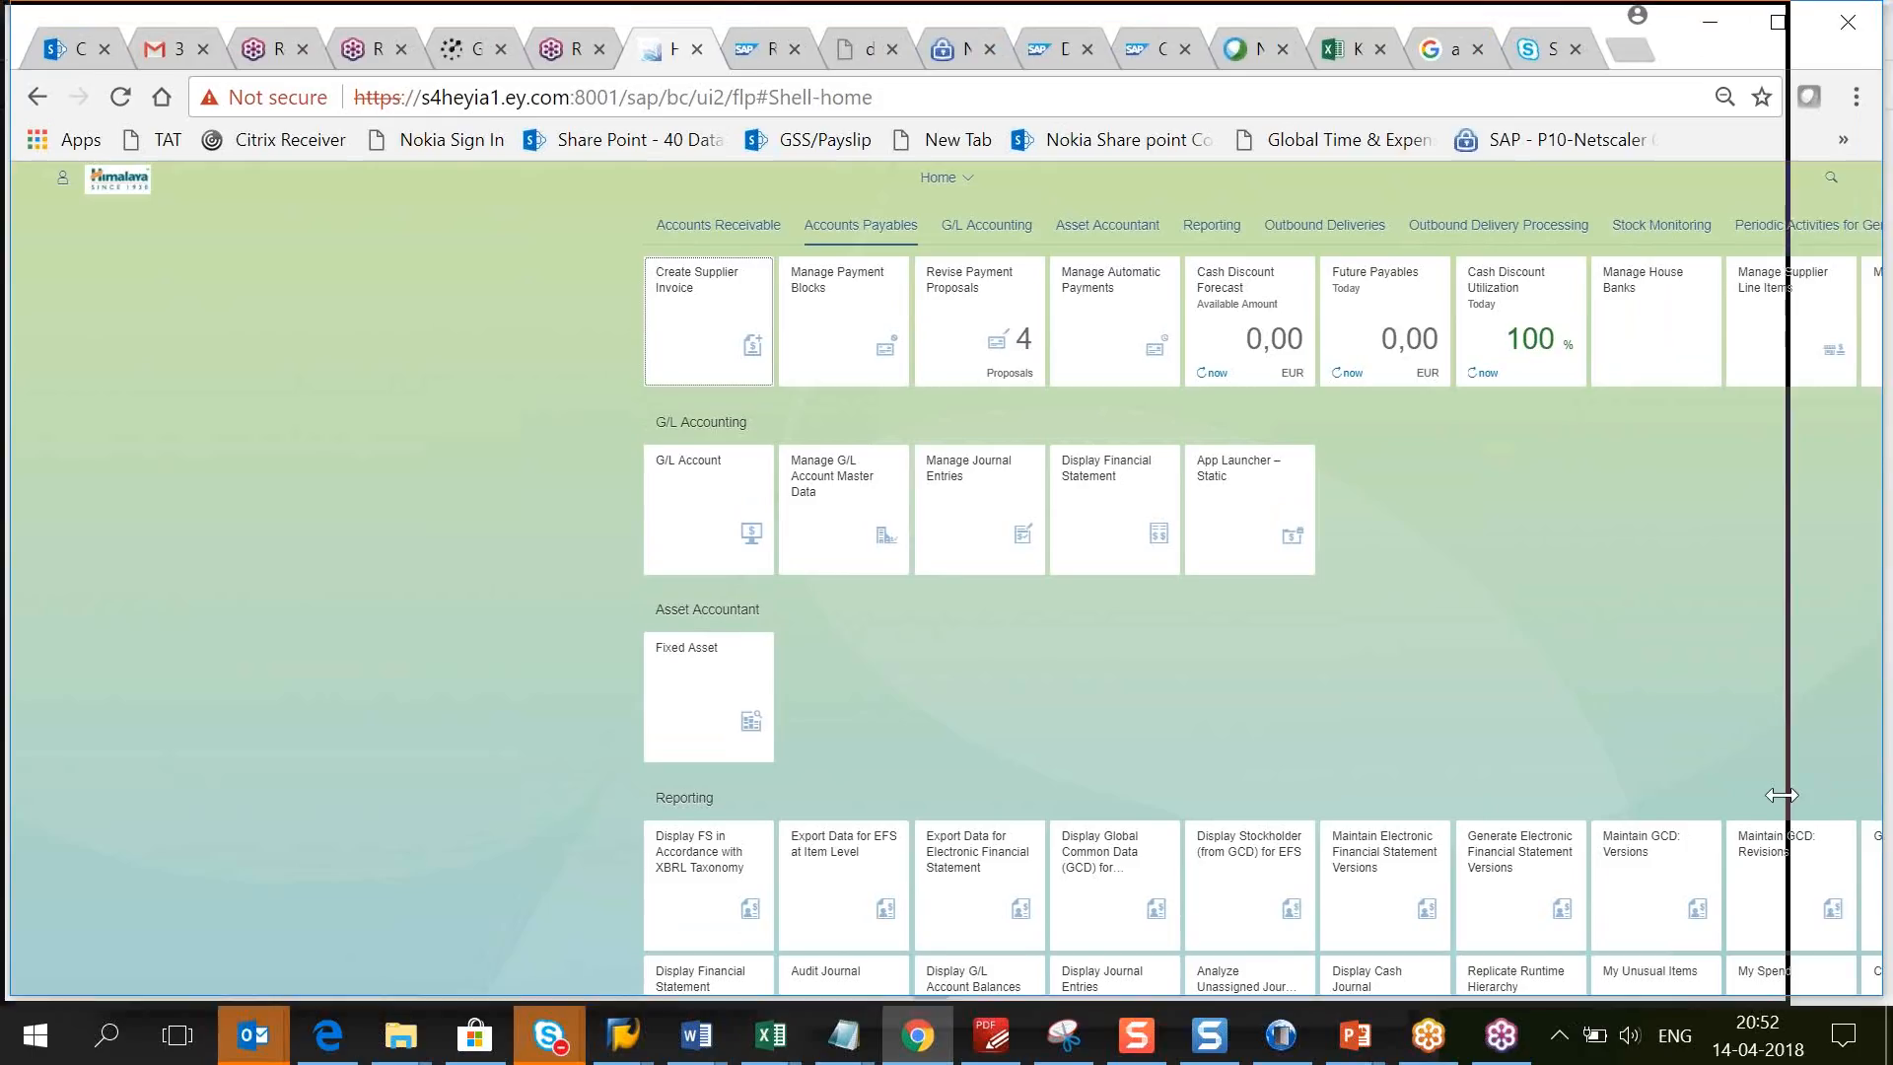
click(1719, 139)
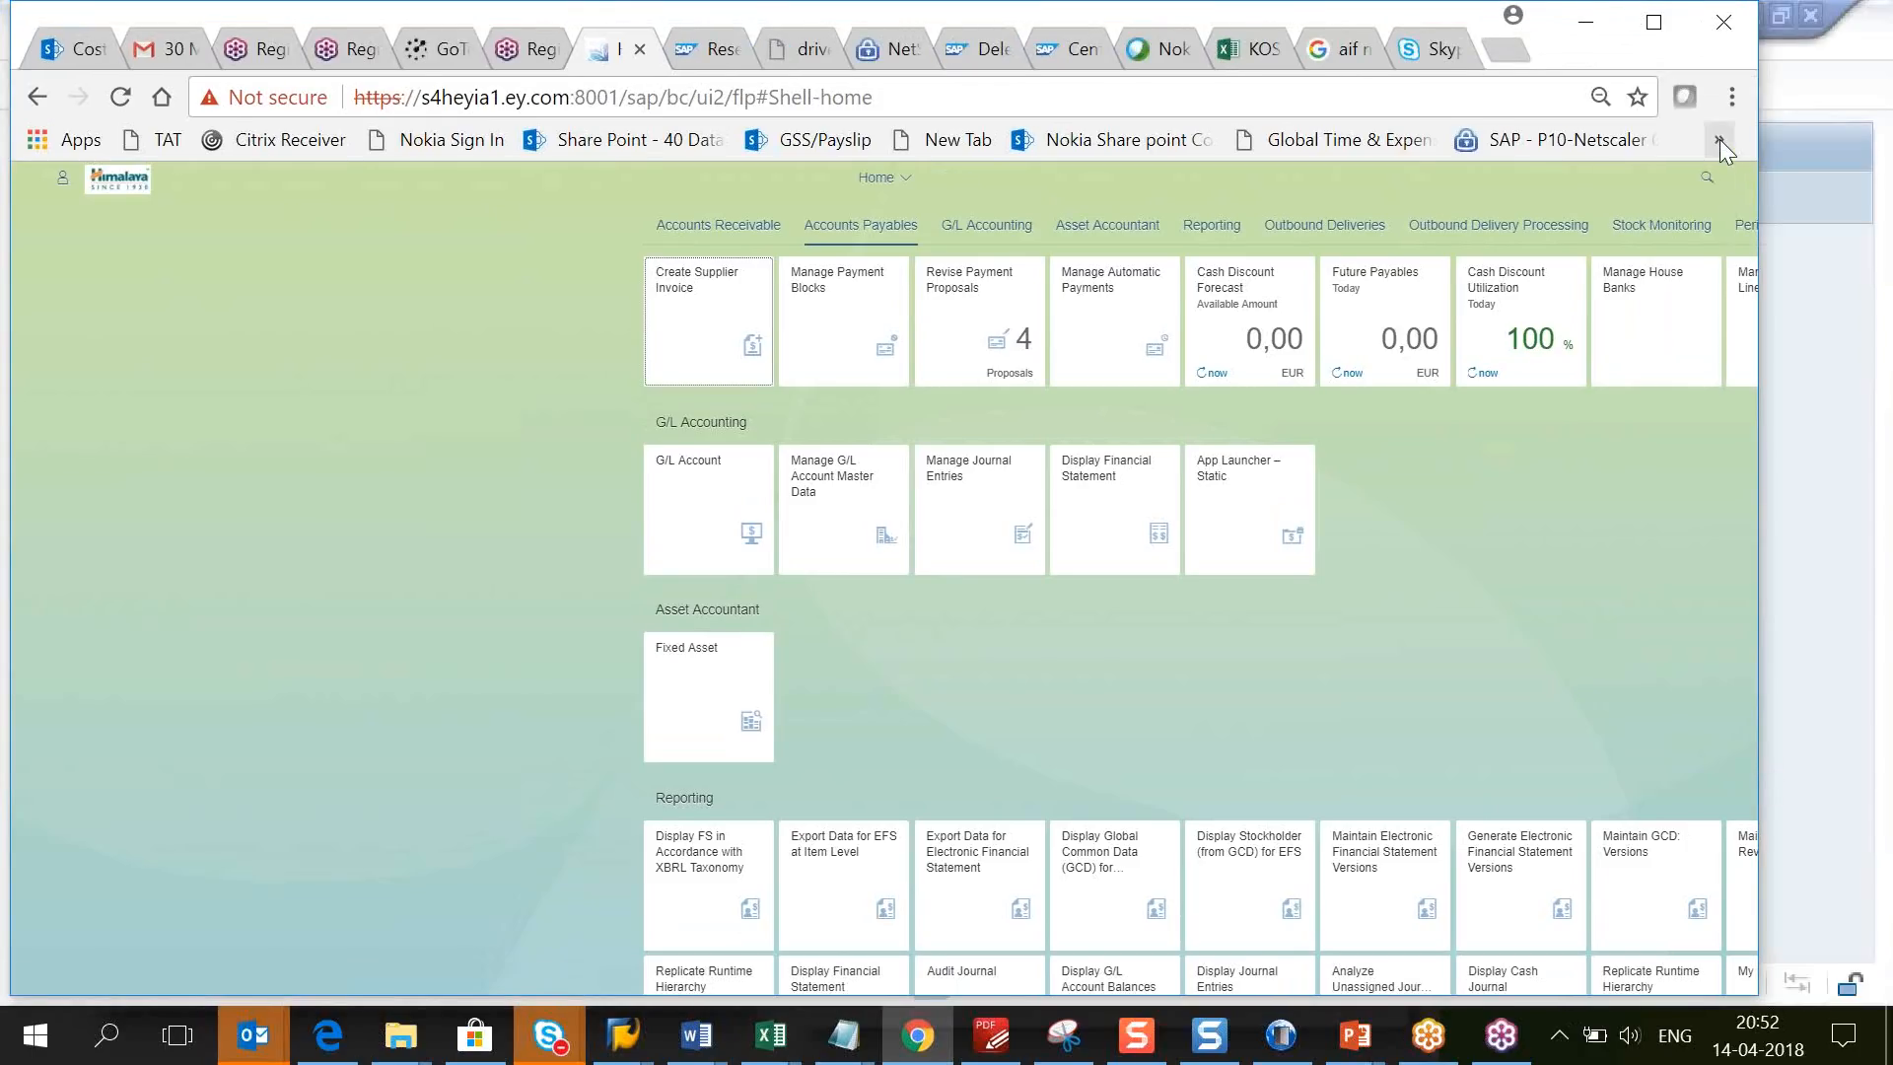
click(1659, 528)
Step: Search all launchpad content for "configuration" and show the filter for the results
click(1706, 182)
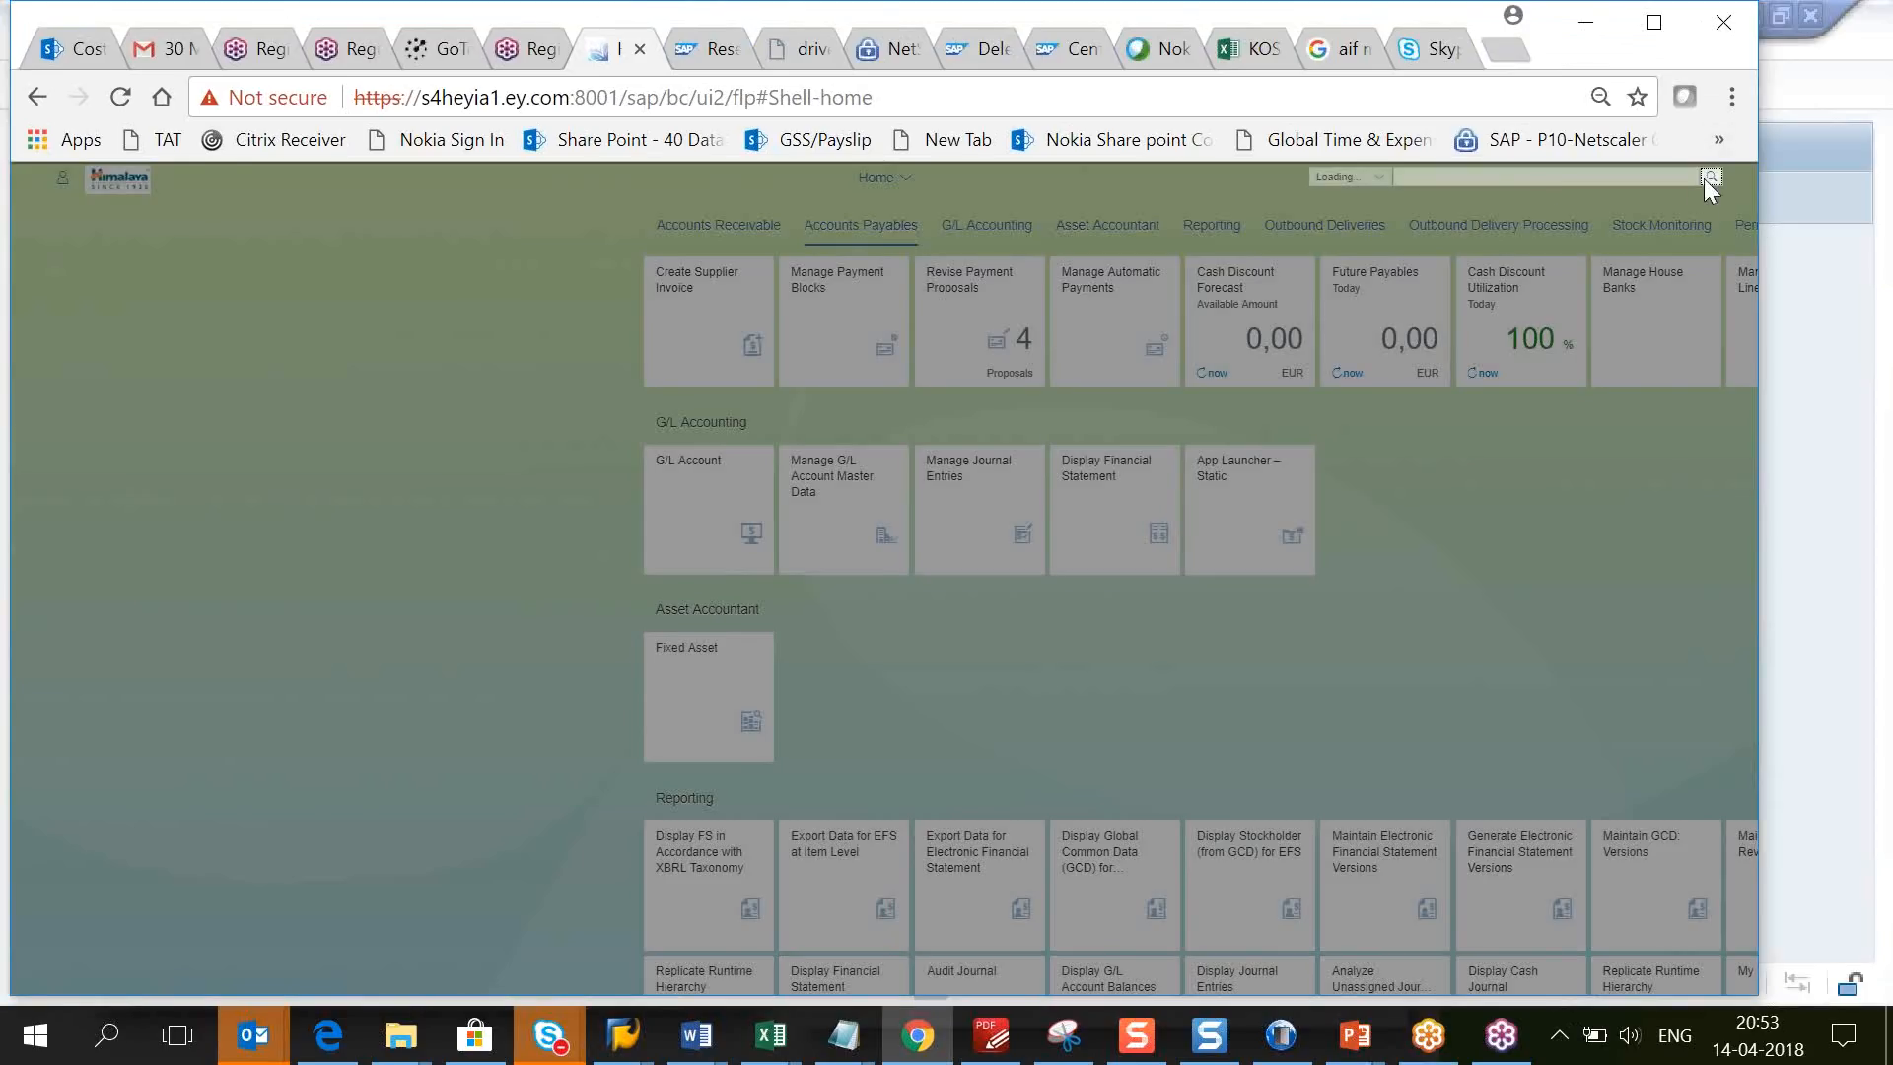
text(conf)
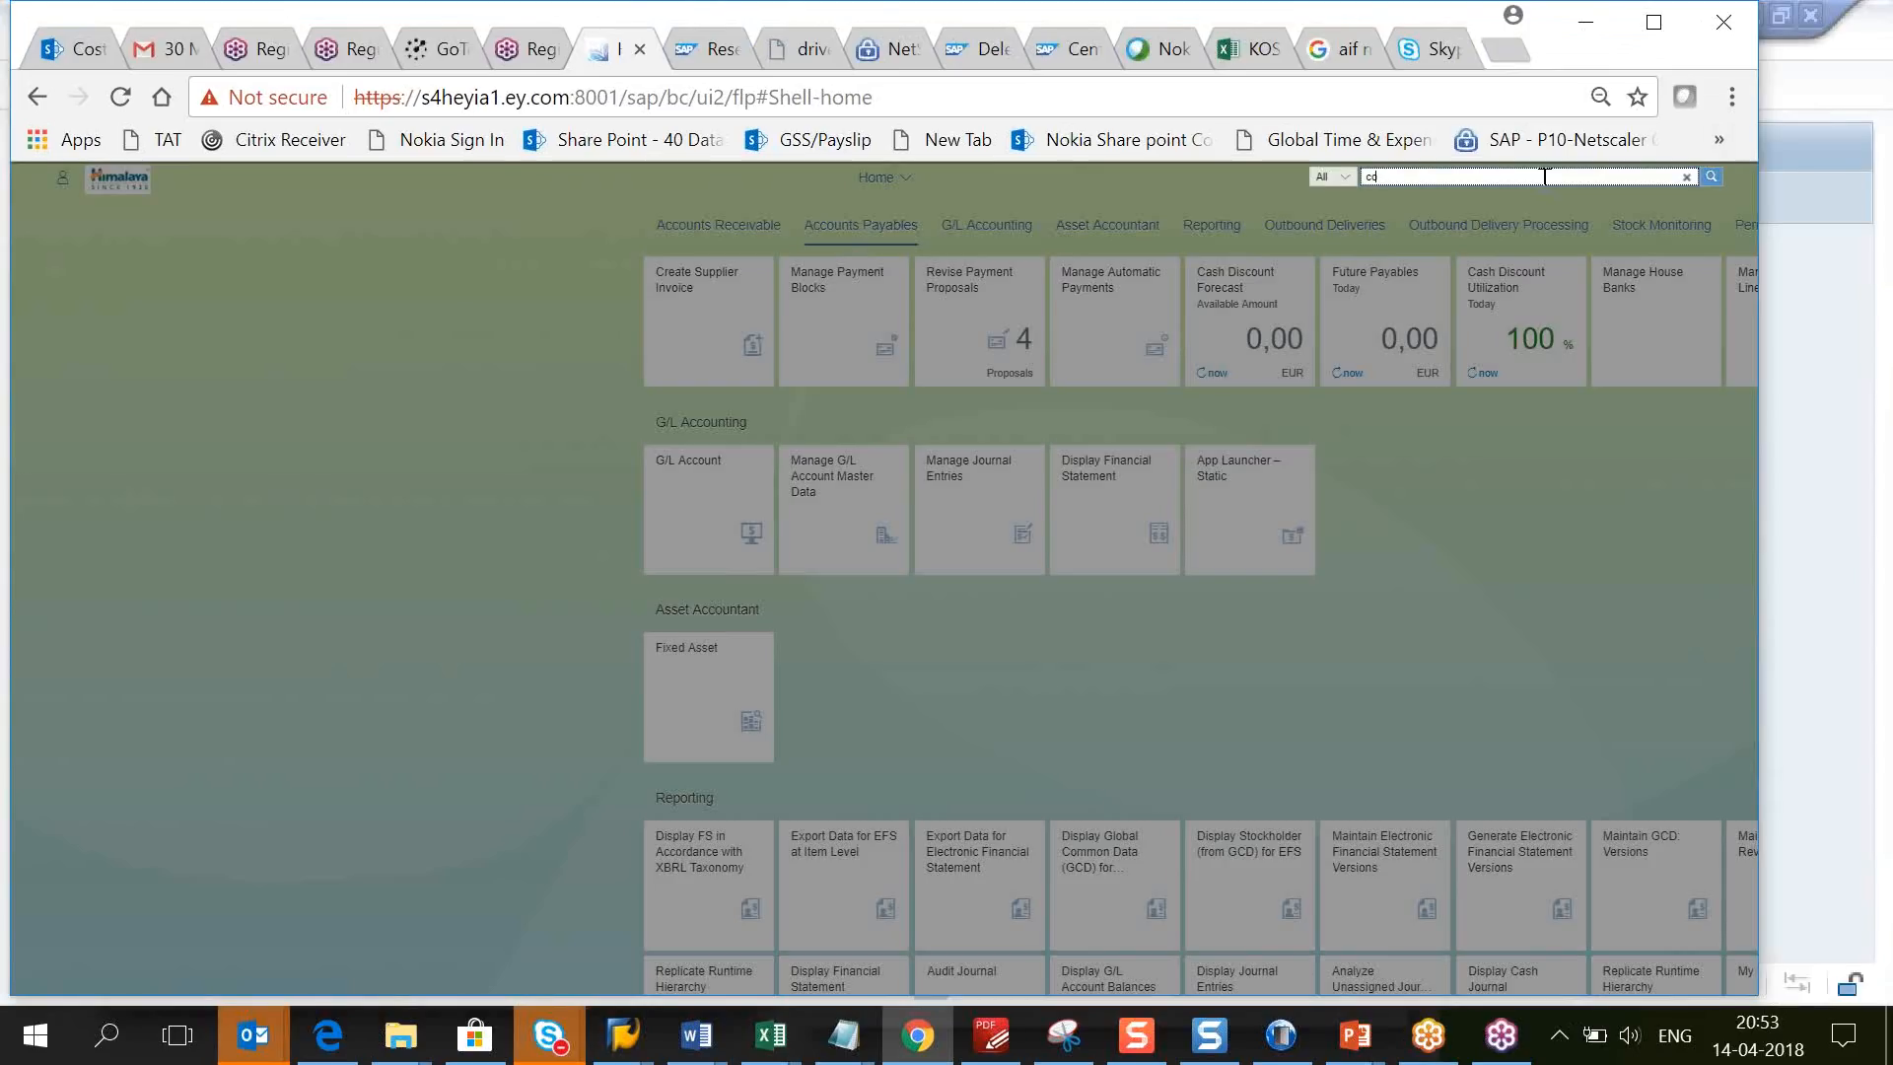
text(iguration)
key(Return)
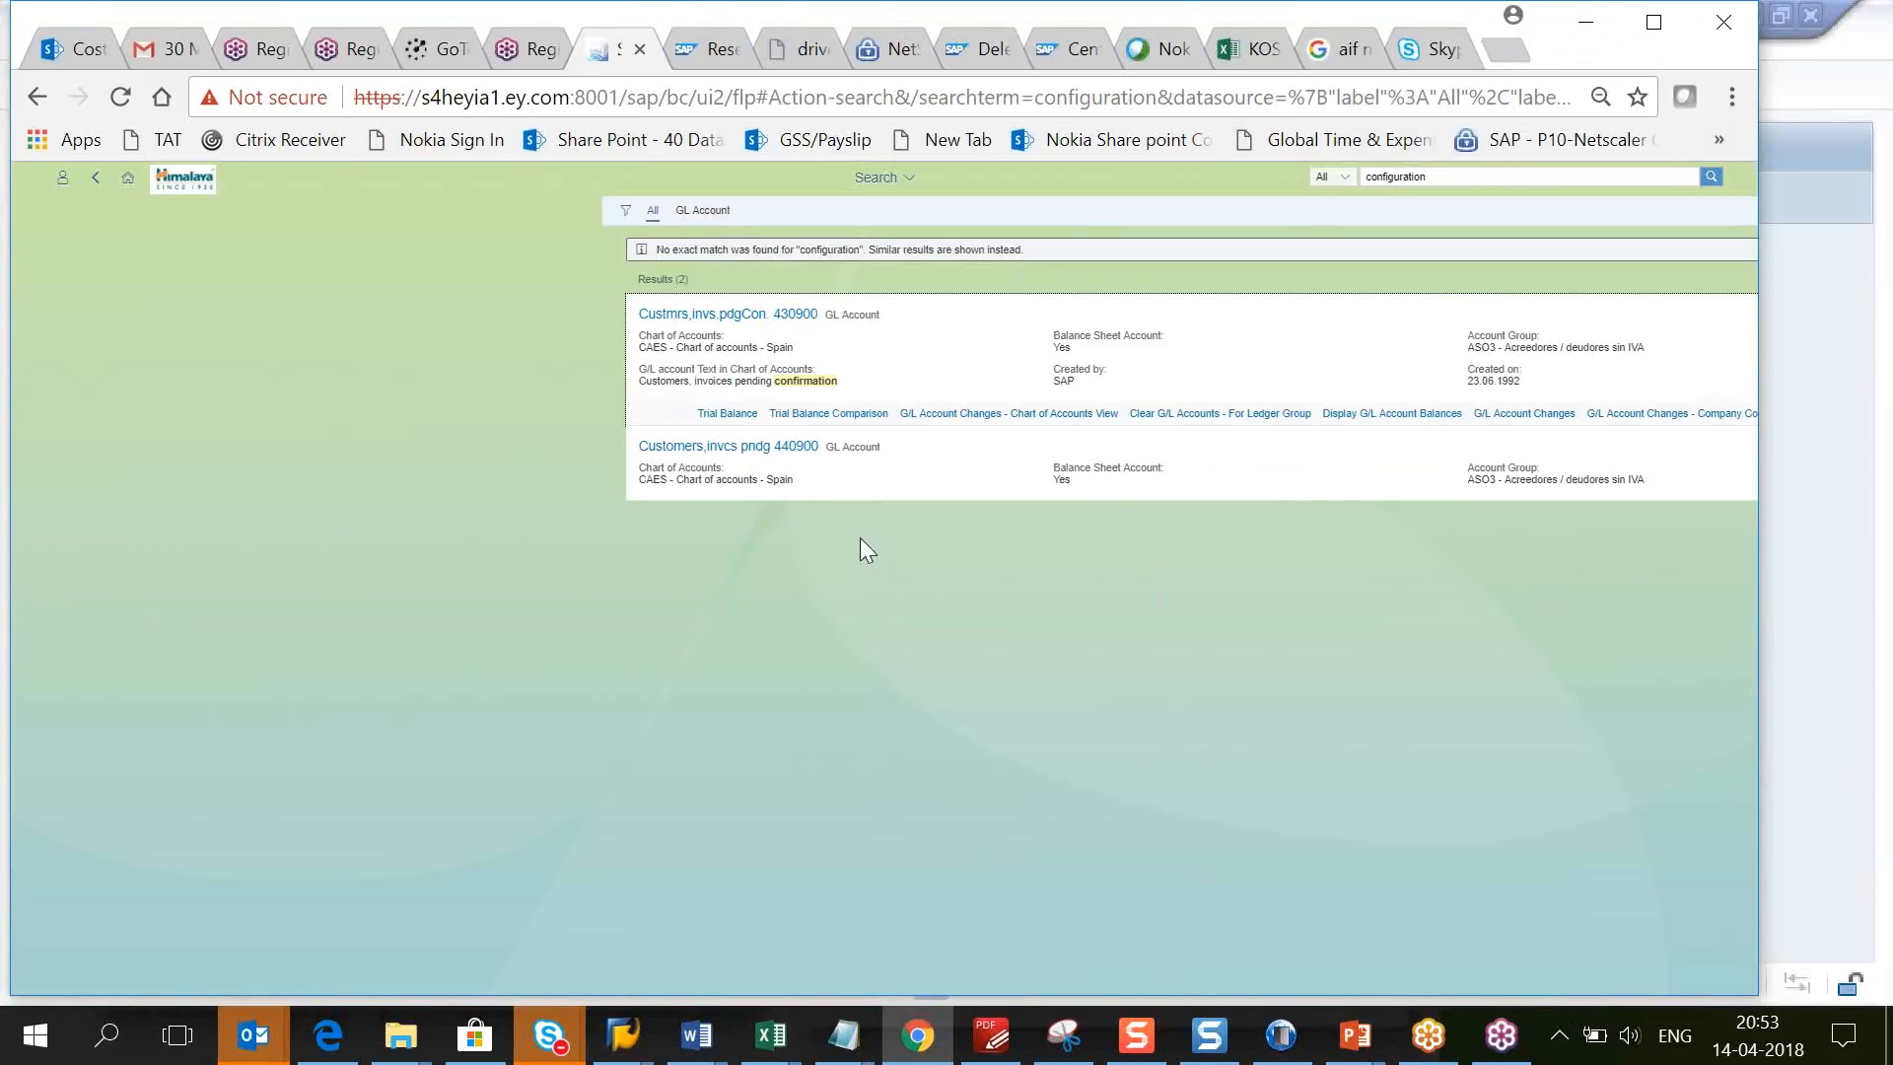
click(625, 211)
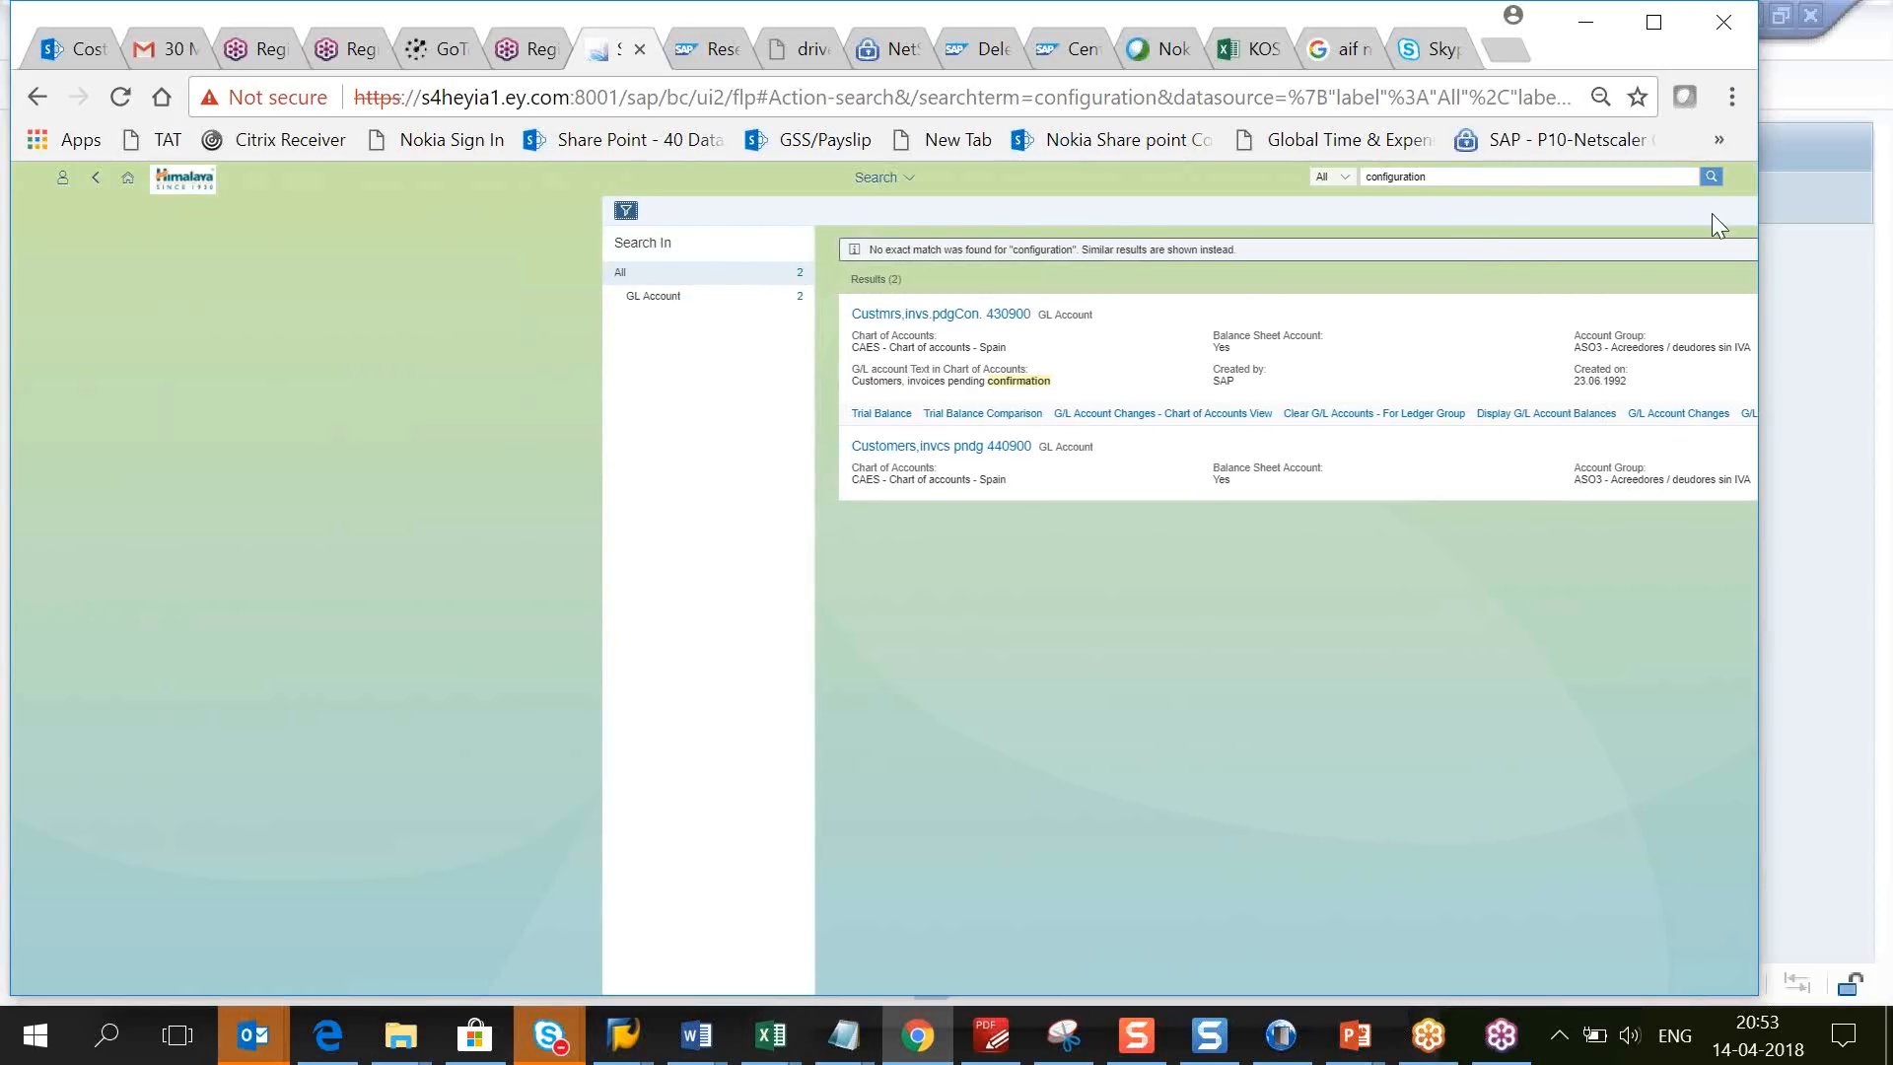
Step: Clear the search term and look through the object categories that the launchpad search can be limited to
click(1342, 178)
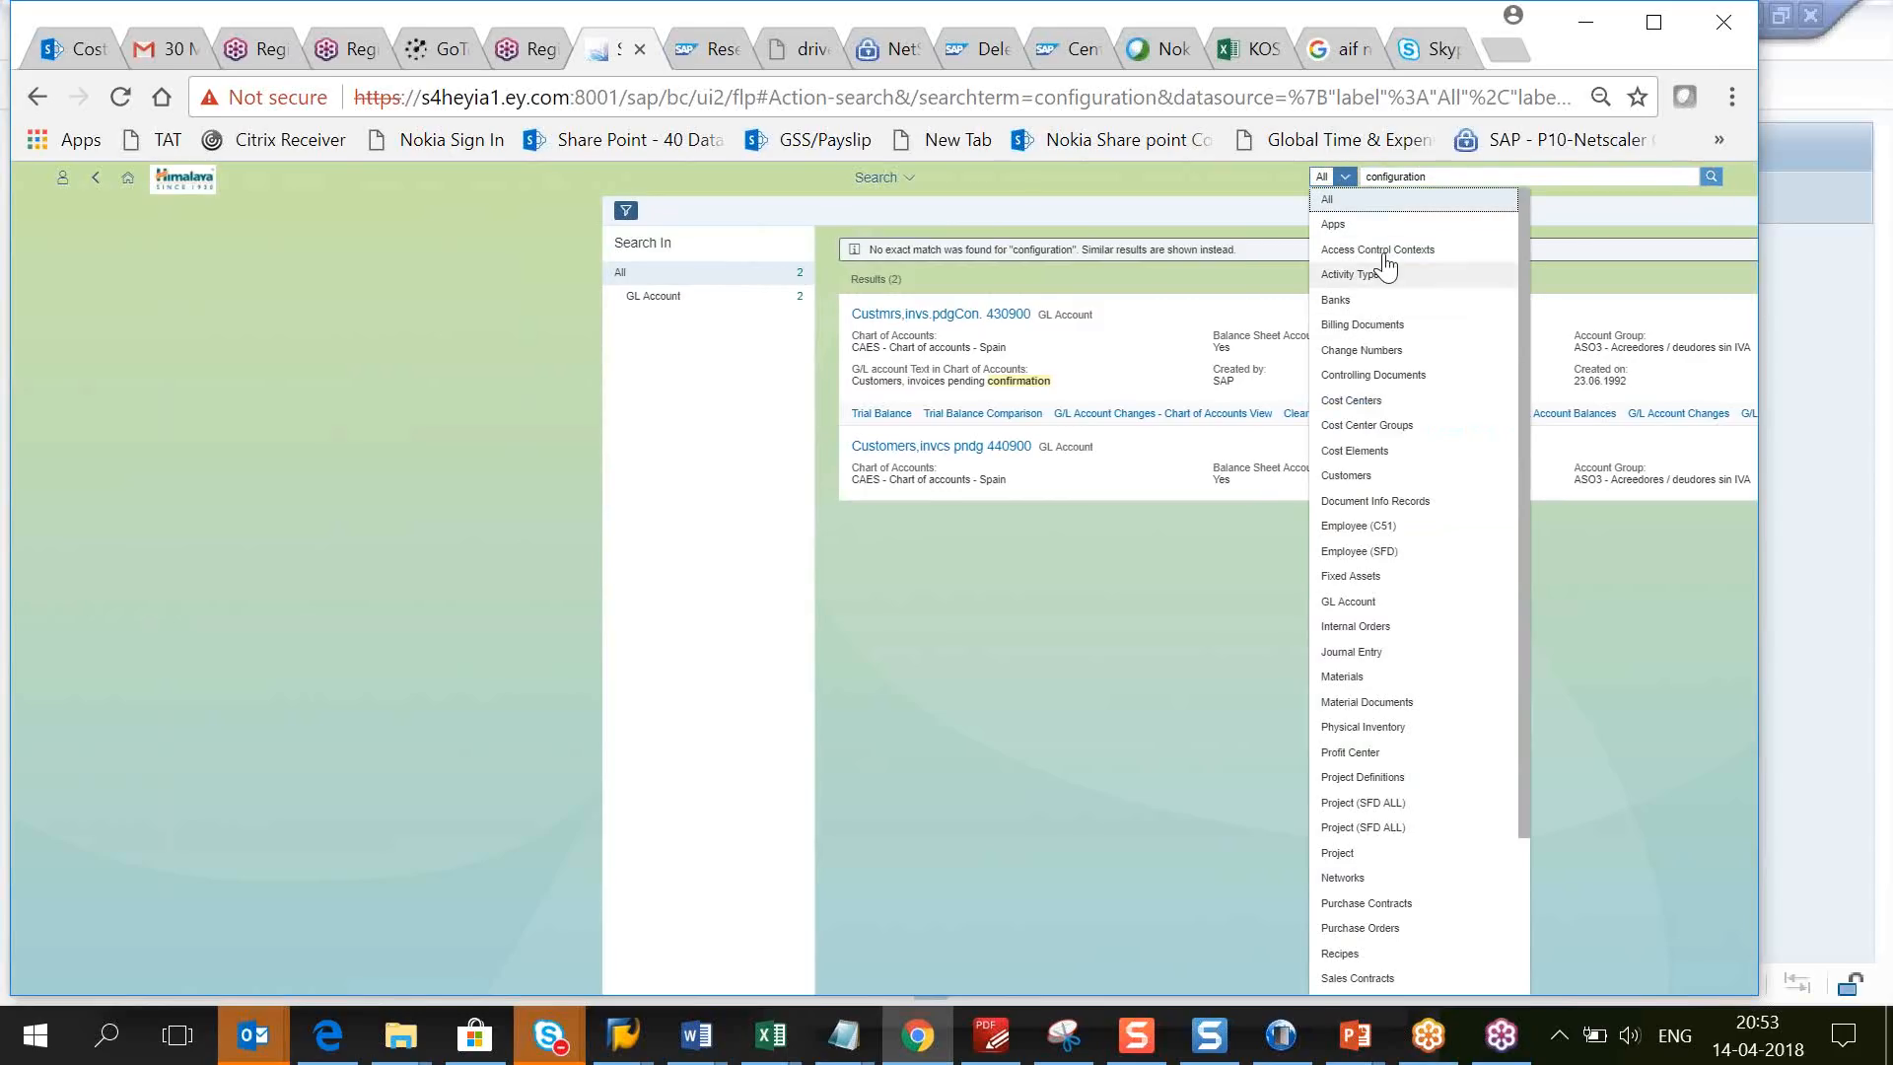
click(1450, 182)
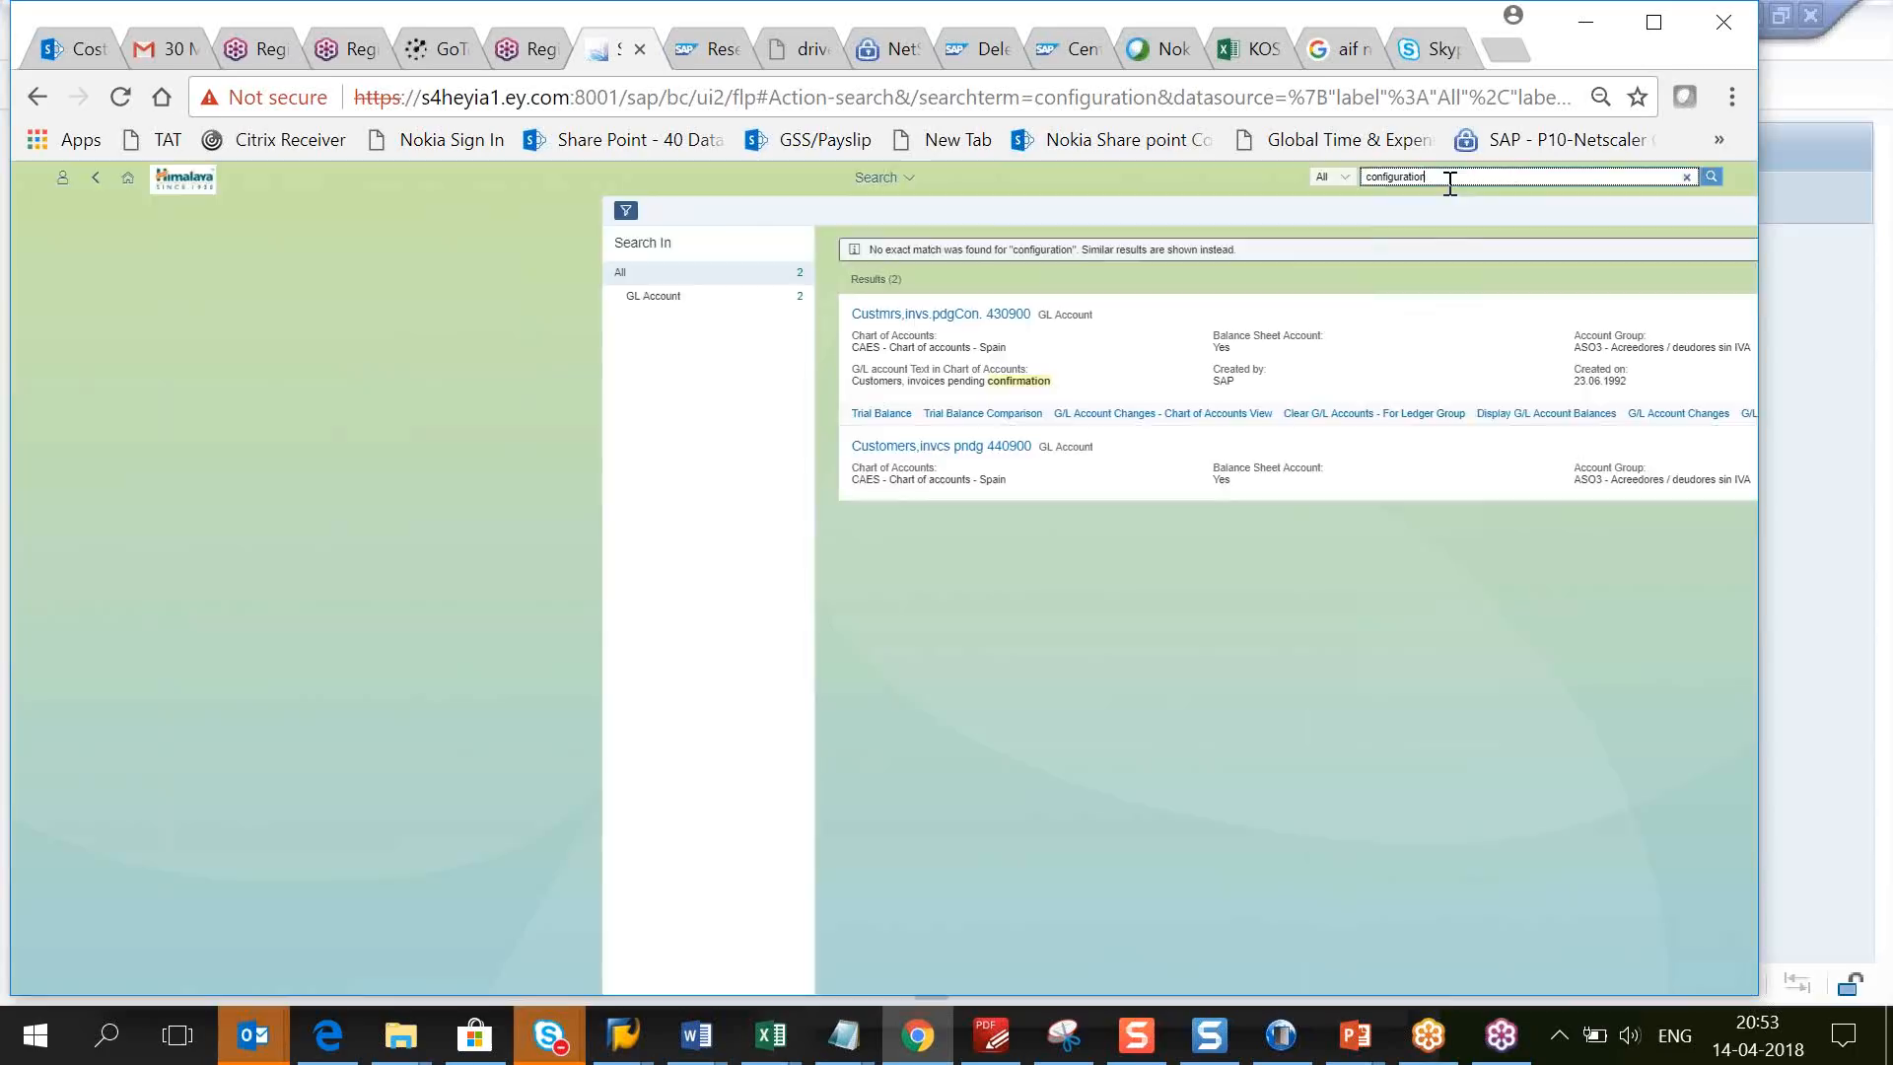
key(BackSpace)
key(BackSpace)
key(BackSpace)
key(BackSpace)
key(BackSpace)
key(BackSpace)
key(BackSpace)
key(BackSpace)
key(BackSpace)
key(BackSpace)
key(BackSpace)
key(BackSpace)
key(BackSpace)
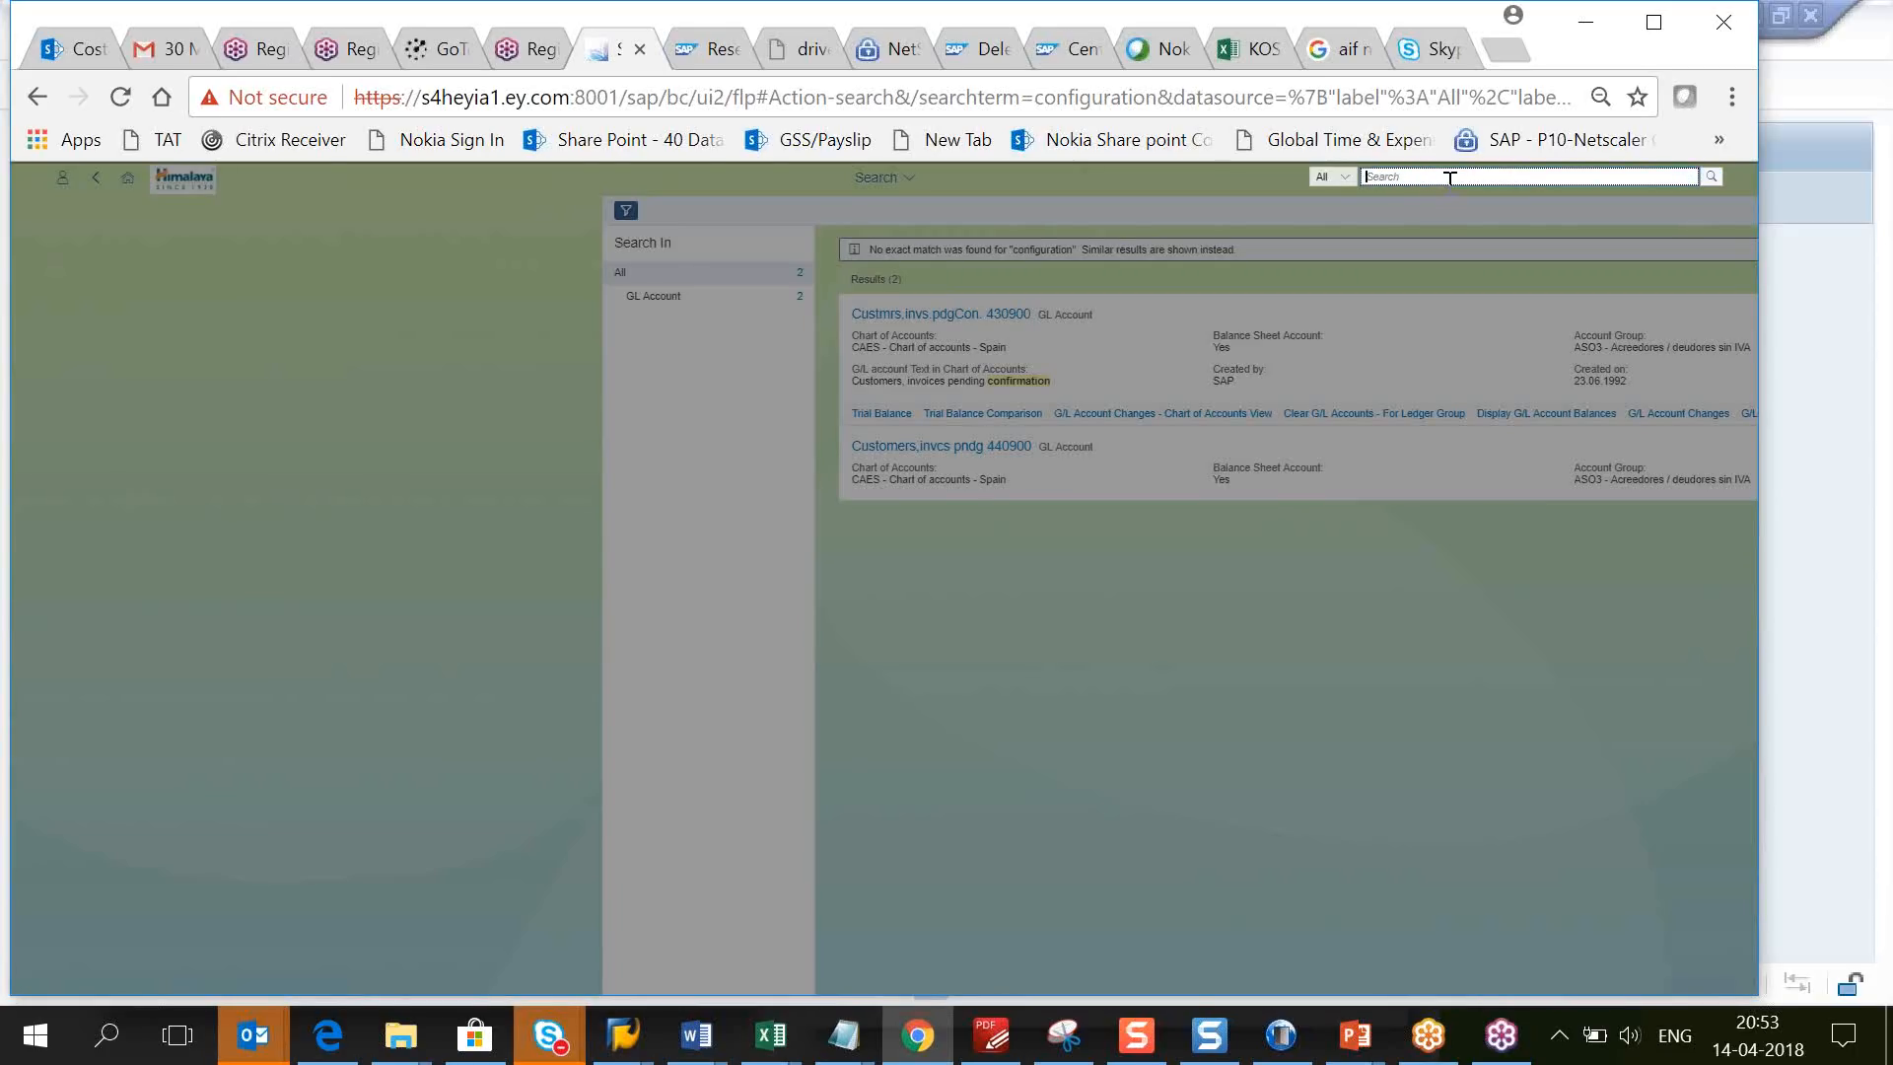
click(1341, 177)
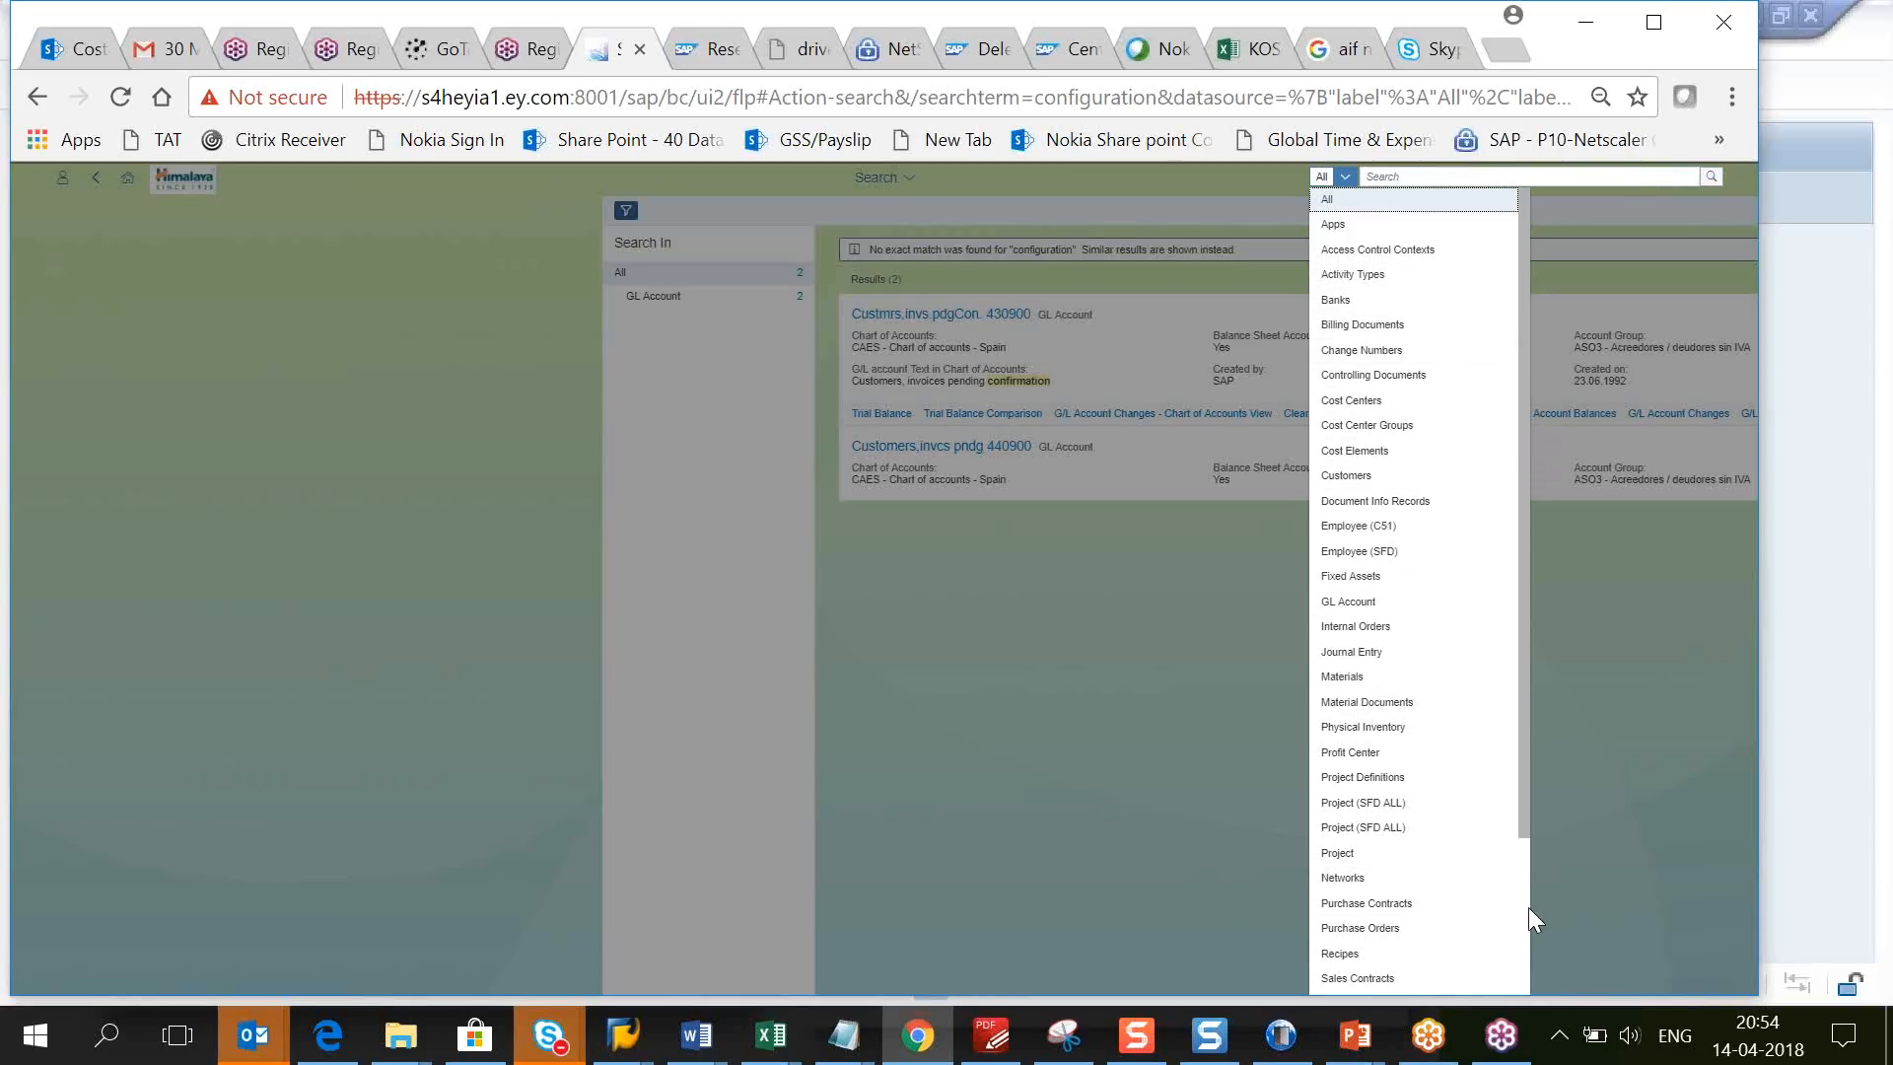
scroll(1525, 912, down, 2)
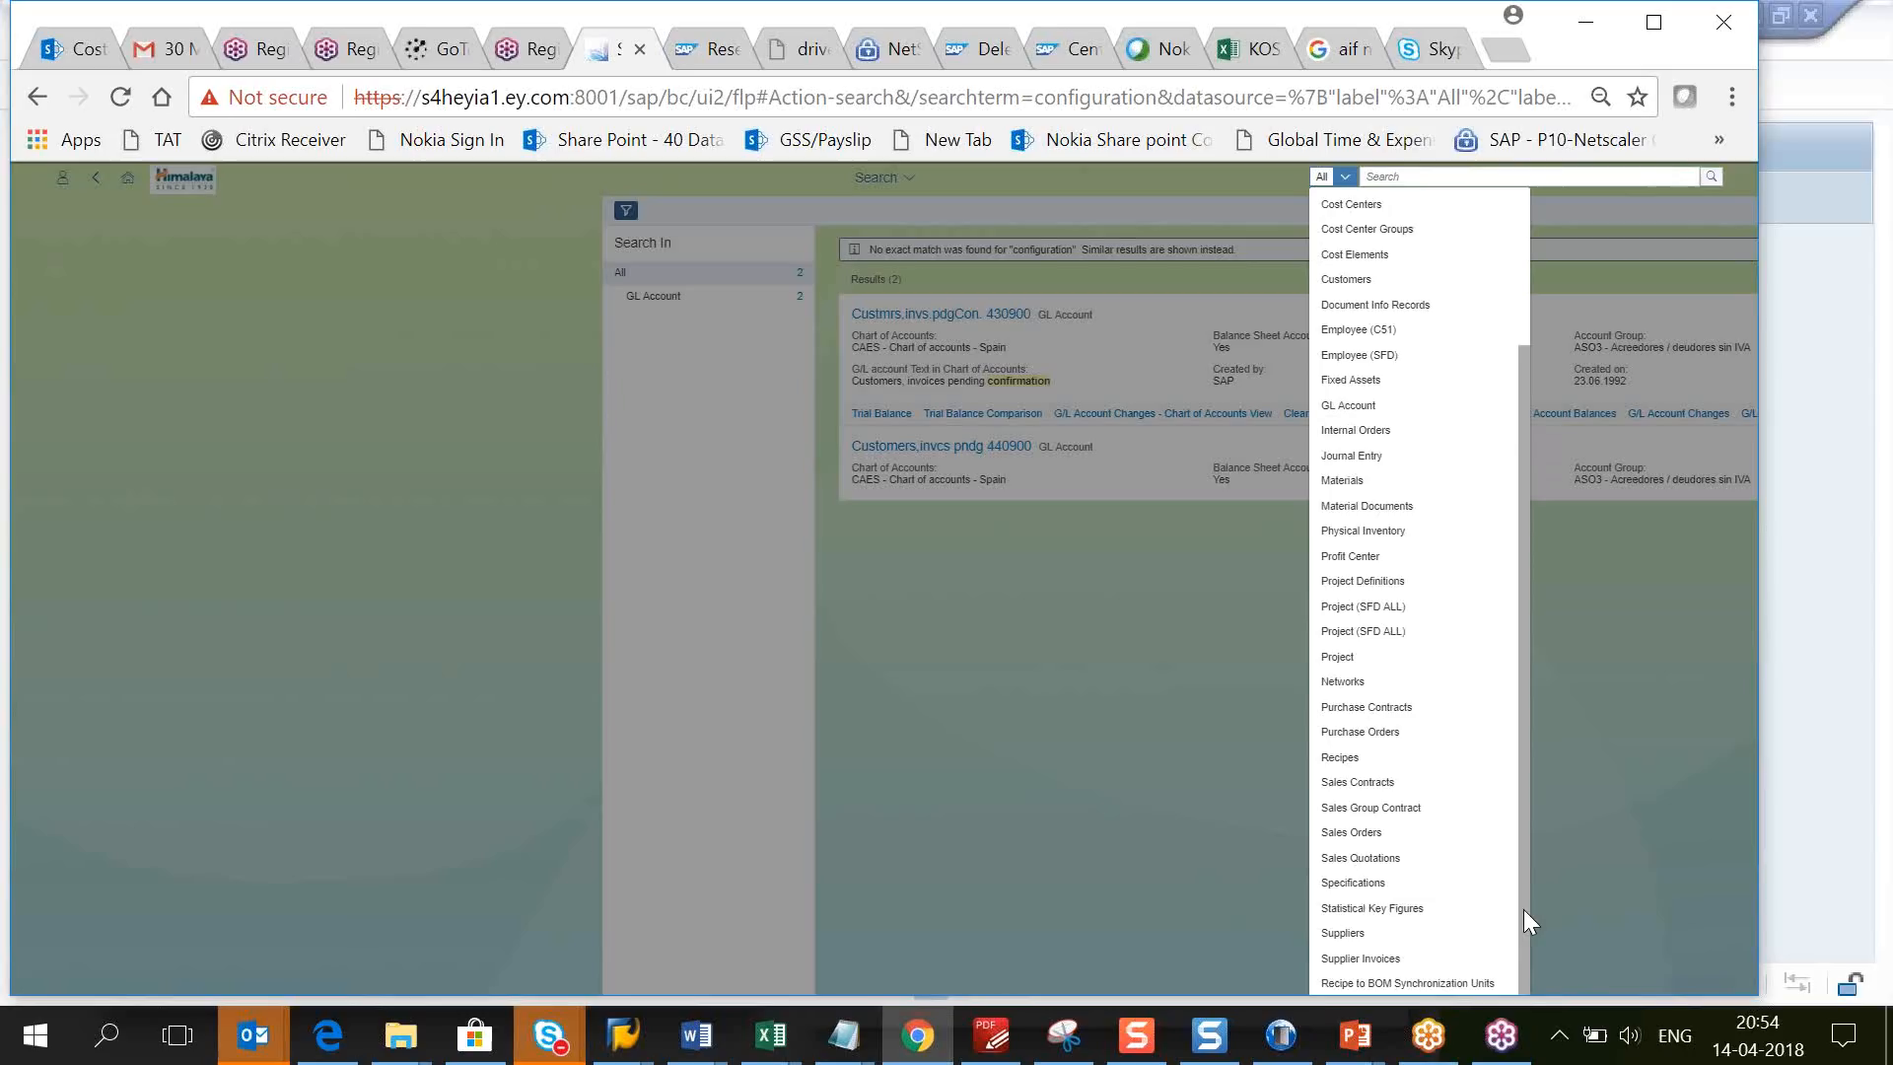
scroll(1505, 698, up, 2)
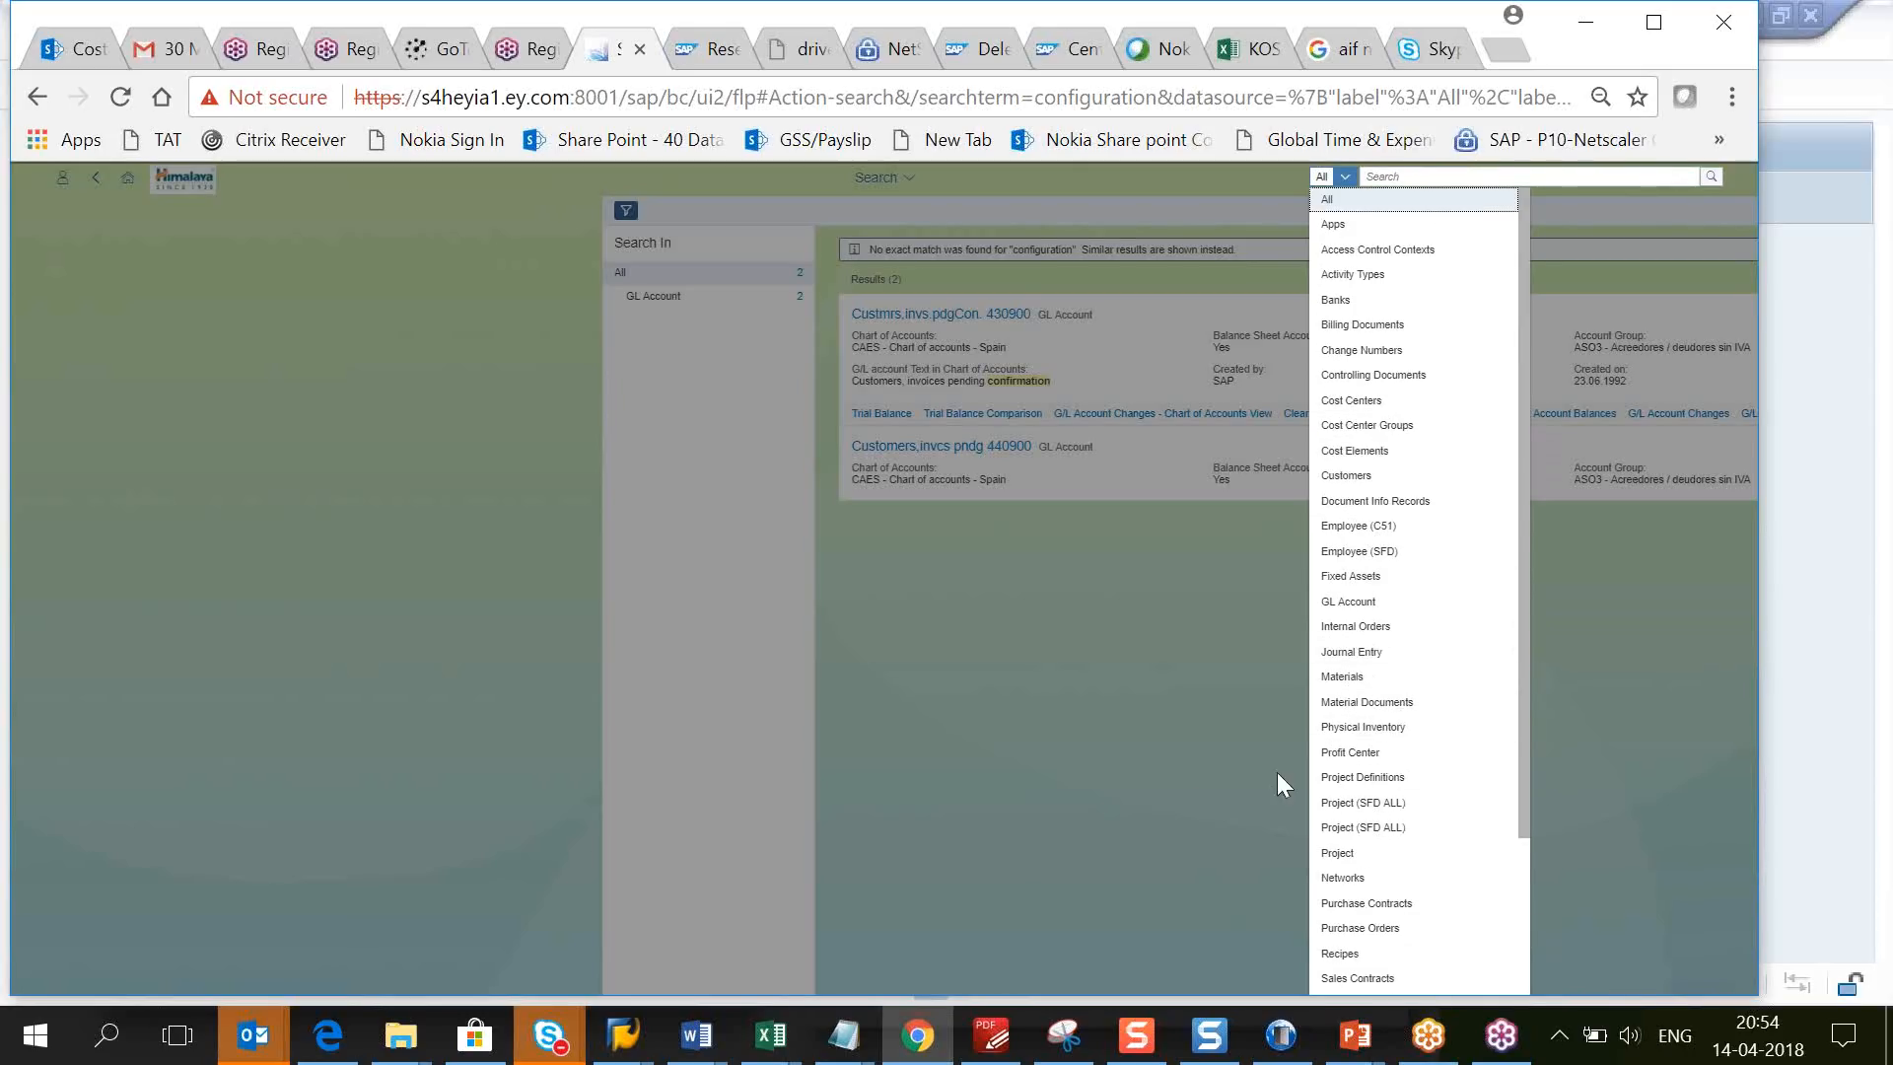
click(1171, 730)
click(1168, 730)
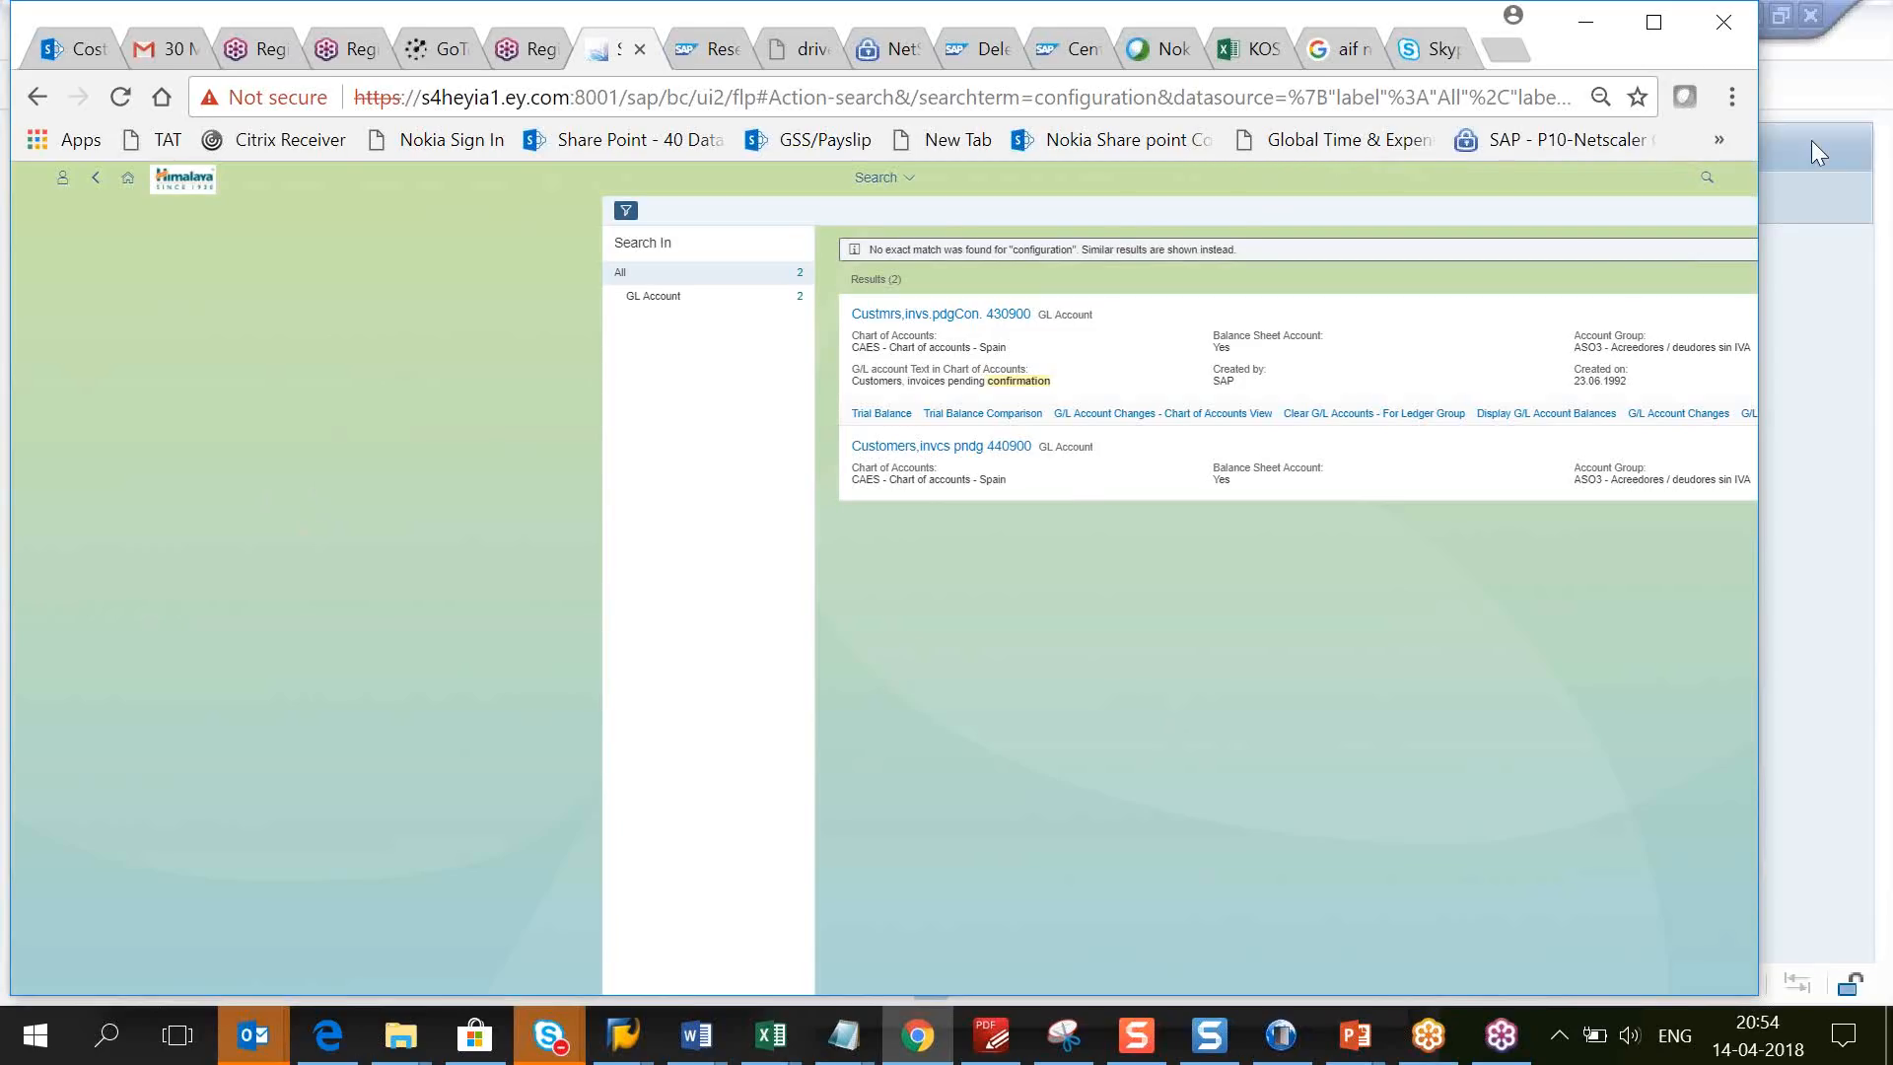
Step: Return from the search results to the Fiori home page and switch to the SAP GUI logon screen
click(93, 184)
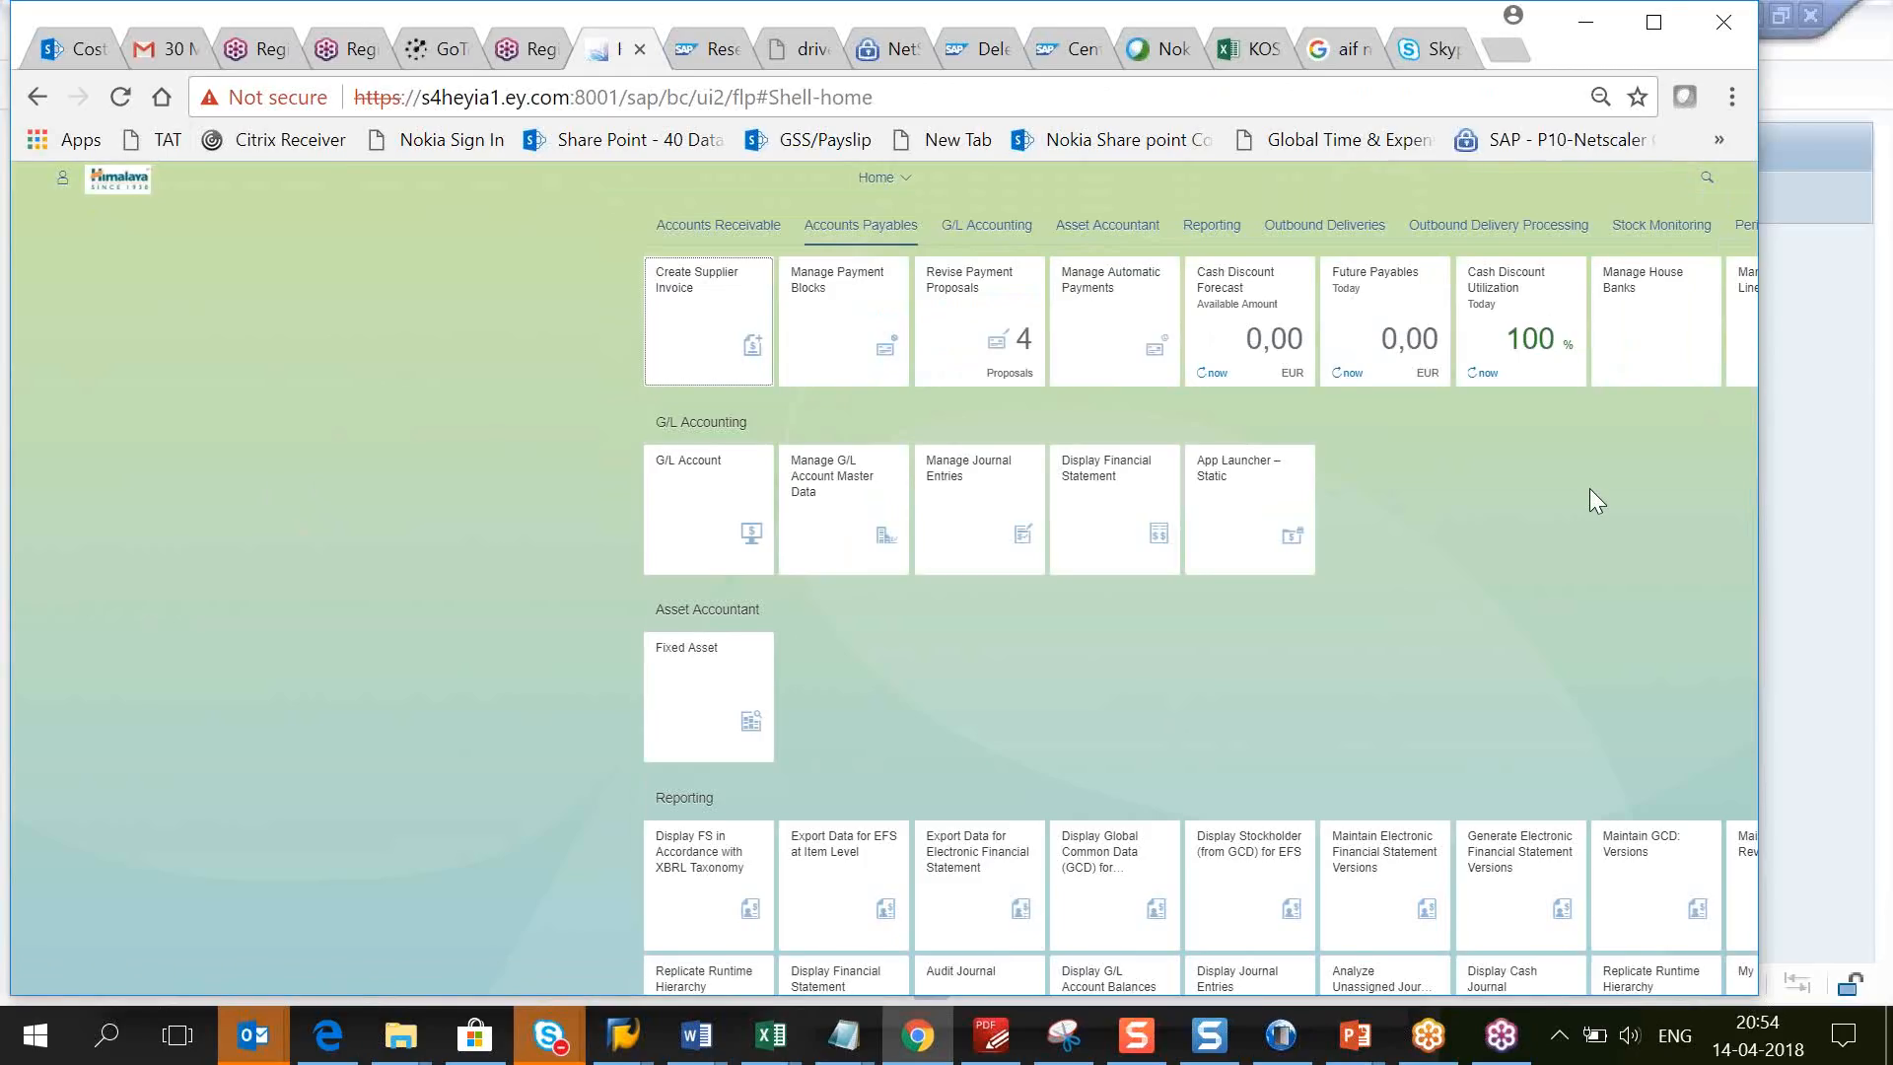
key(alt+Tab)
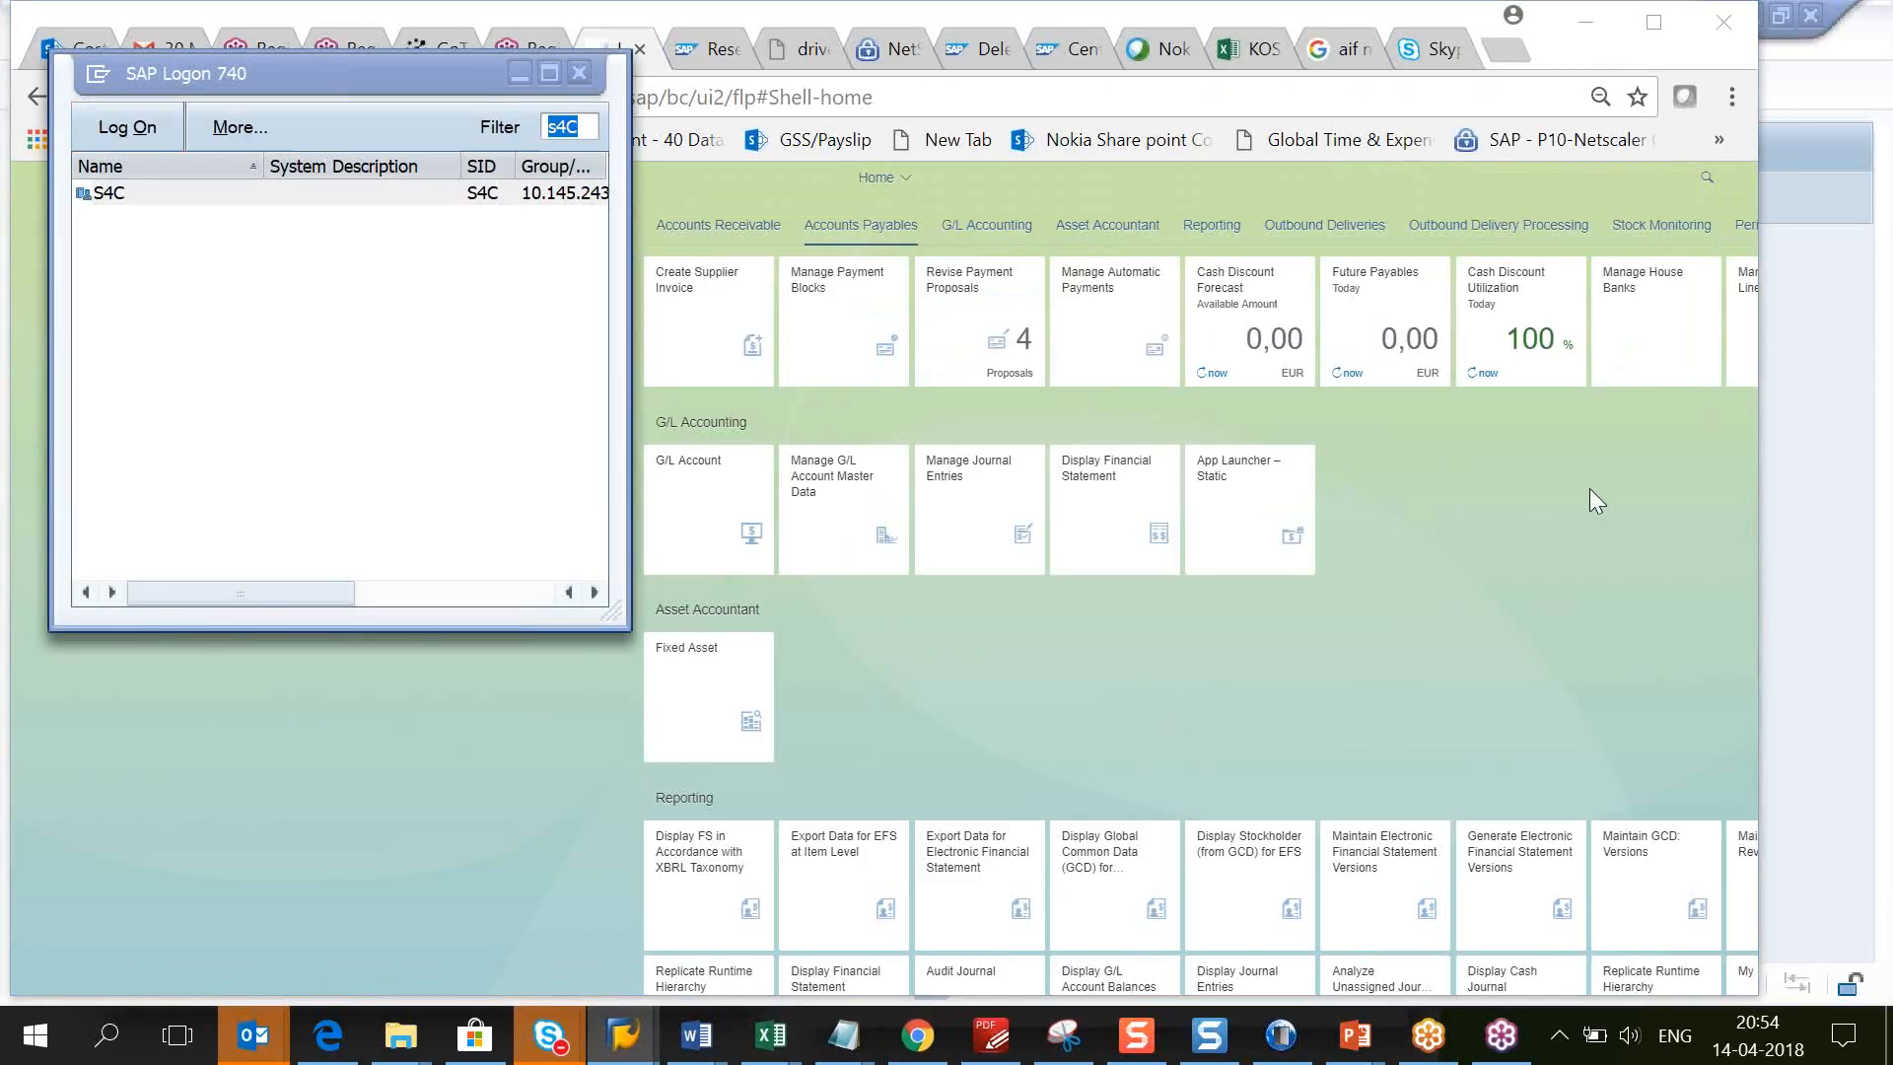
key(alt+Tab)
key(alt+Tab)
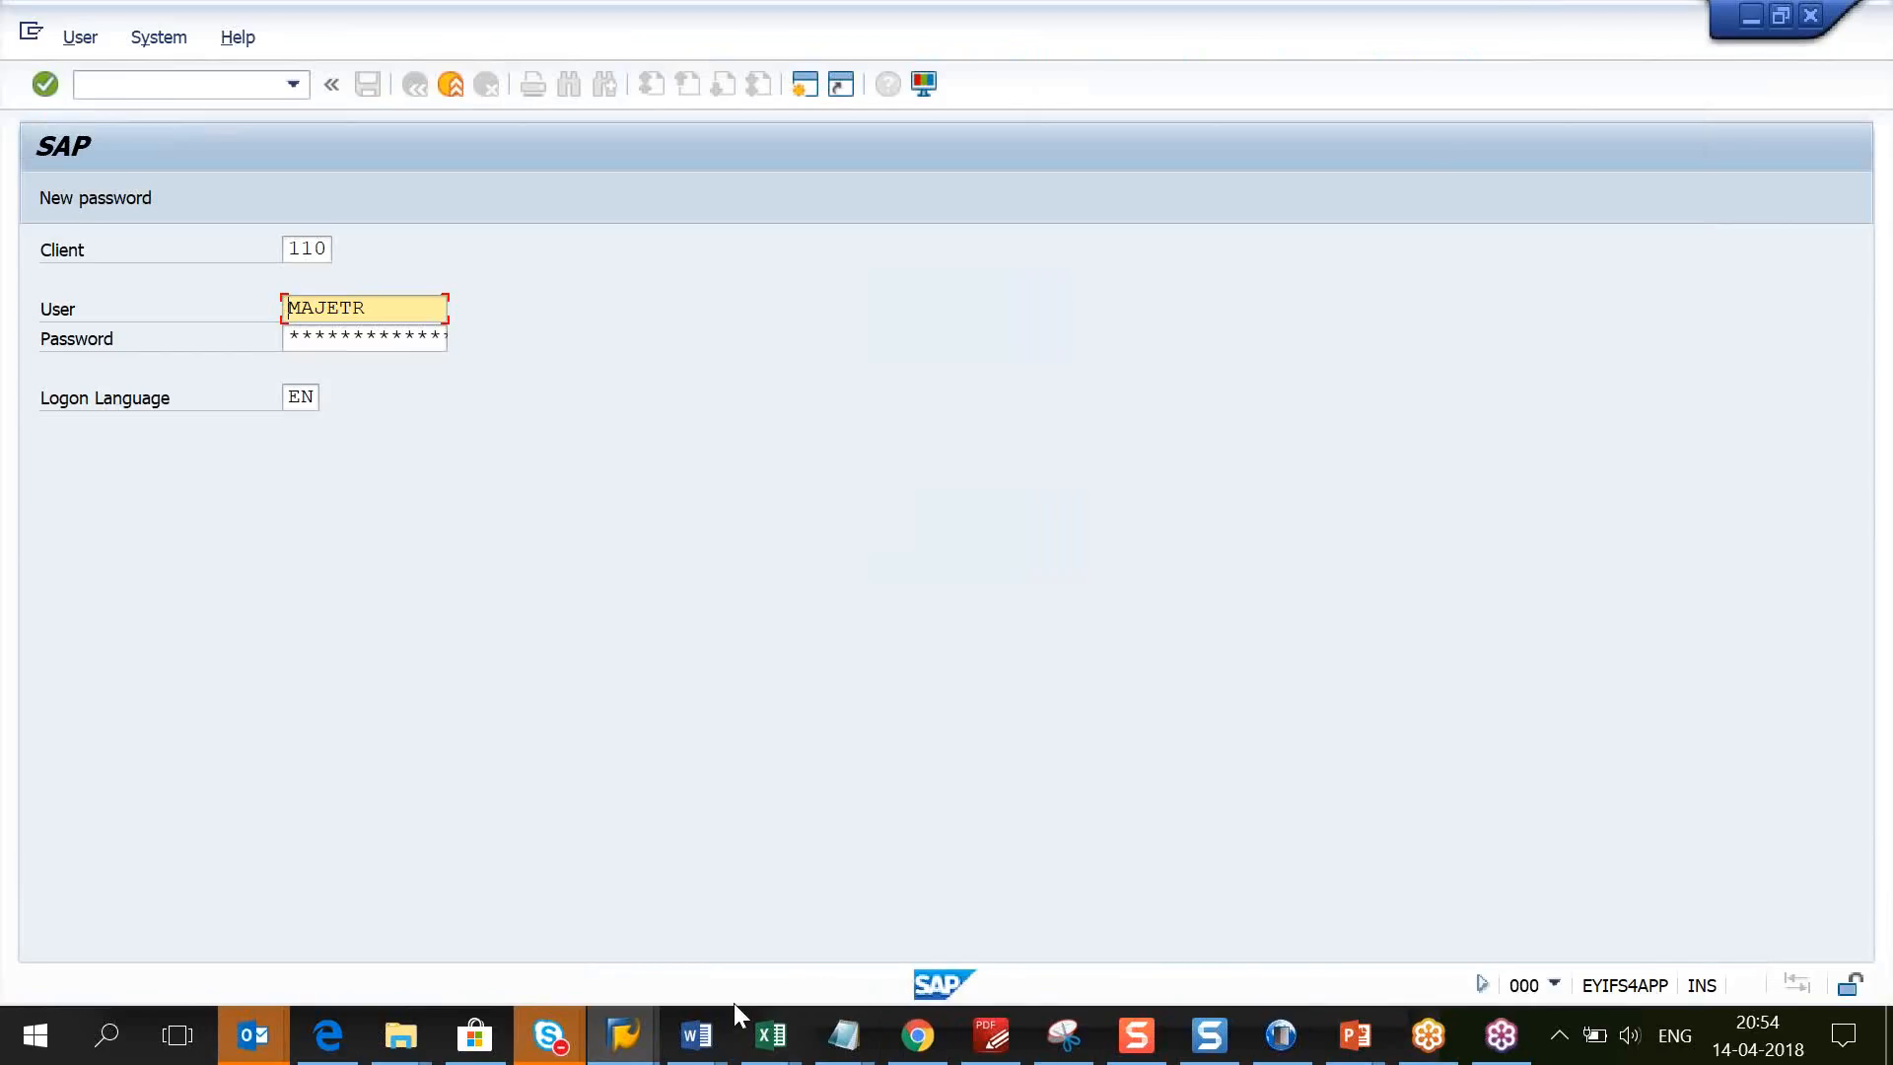
Step: Switch to the "S4 HANA DEMO Class (4)" presentation in PowerPoint and look through its slides on S/4HANA 1610 and 1709 innovations
mouse_move(1376, 1053)
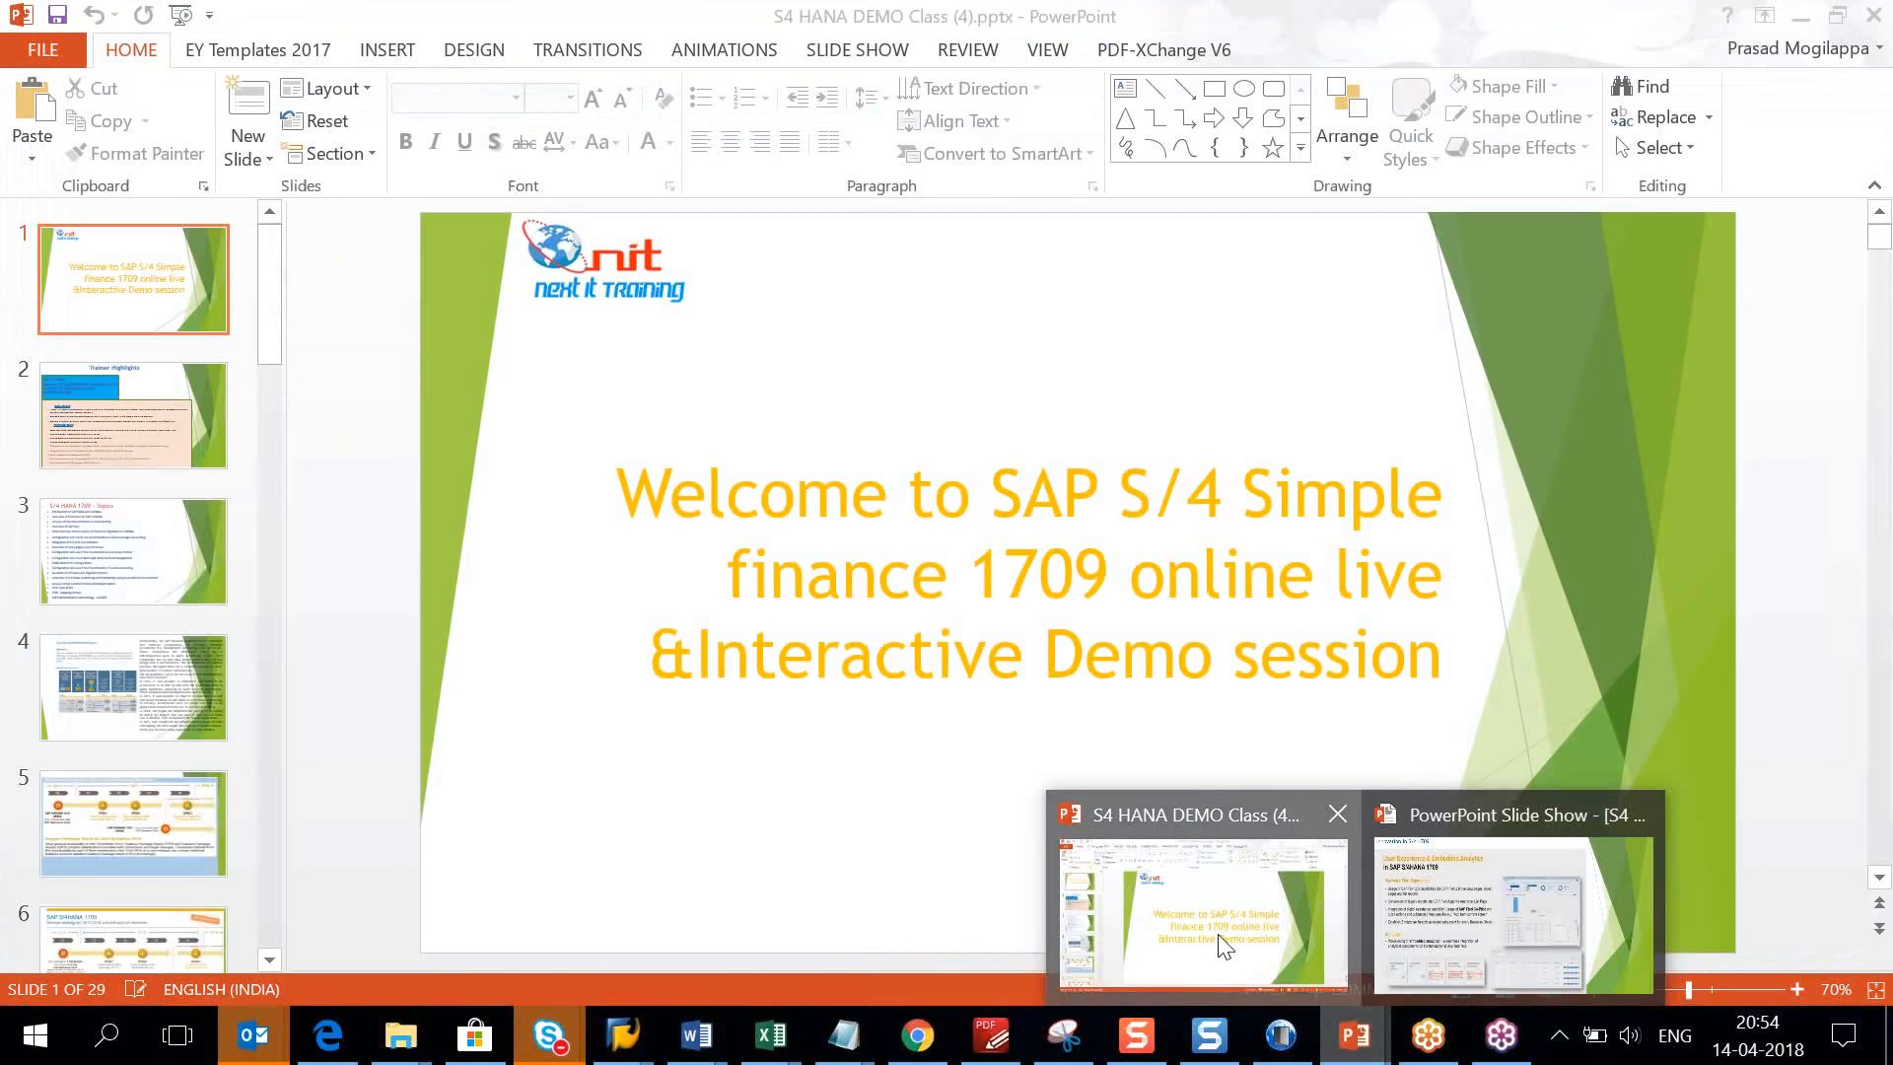
click(1218, 939)
scroll(381, 739, down, 1)
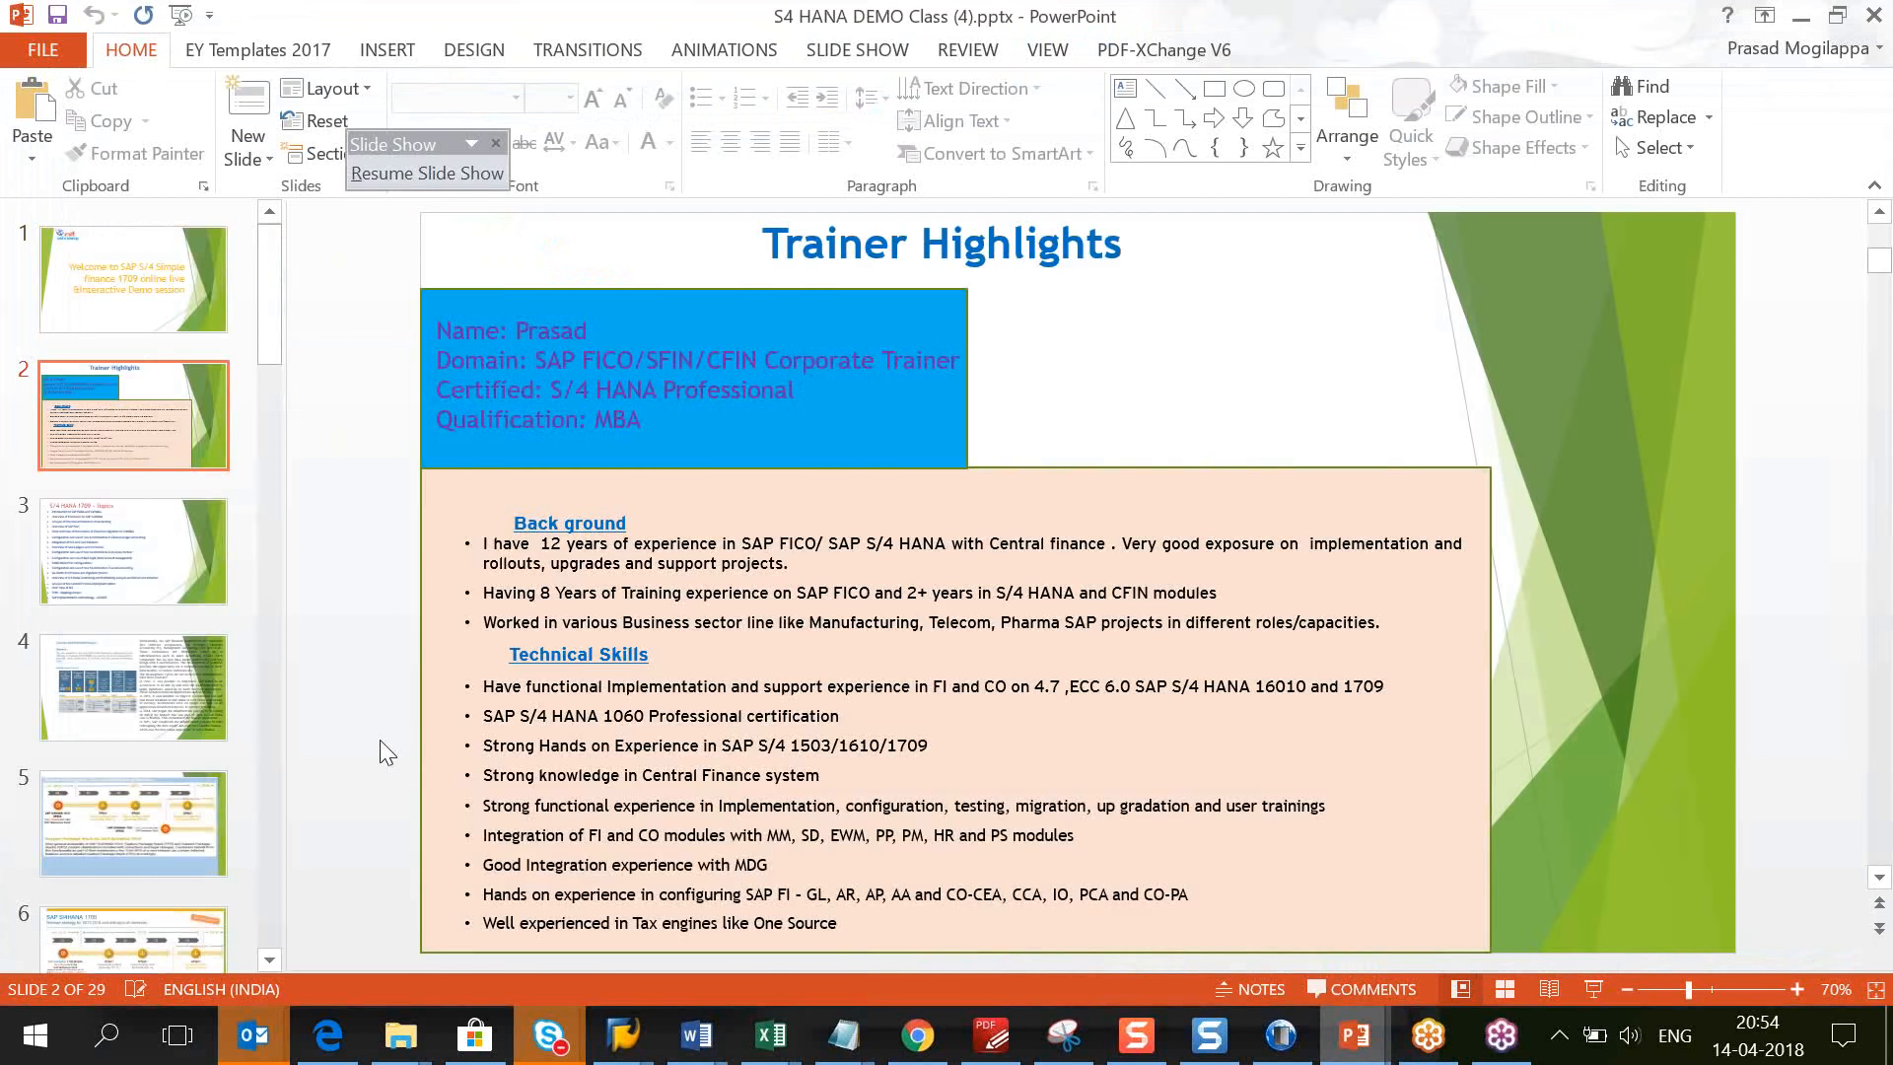
scroll(381, 739, down, 3)
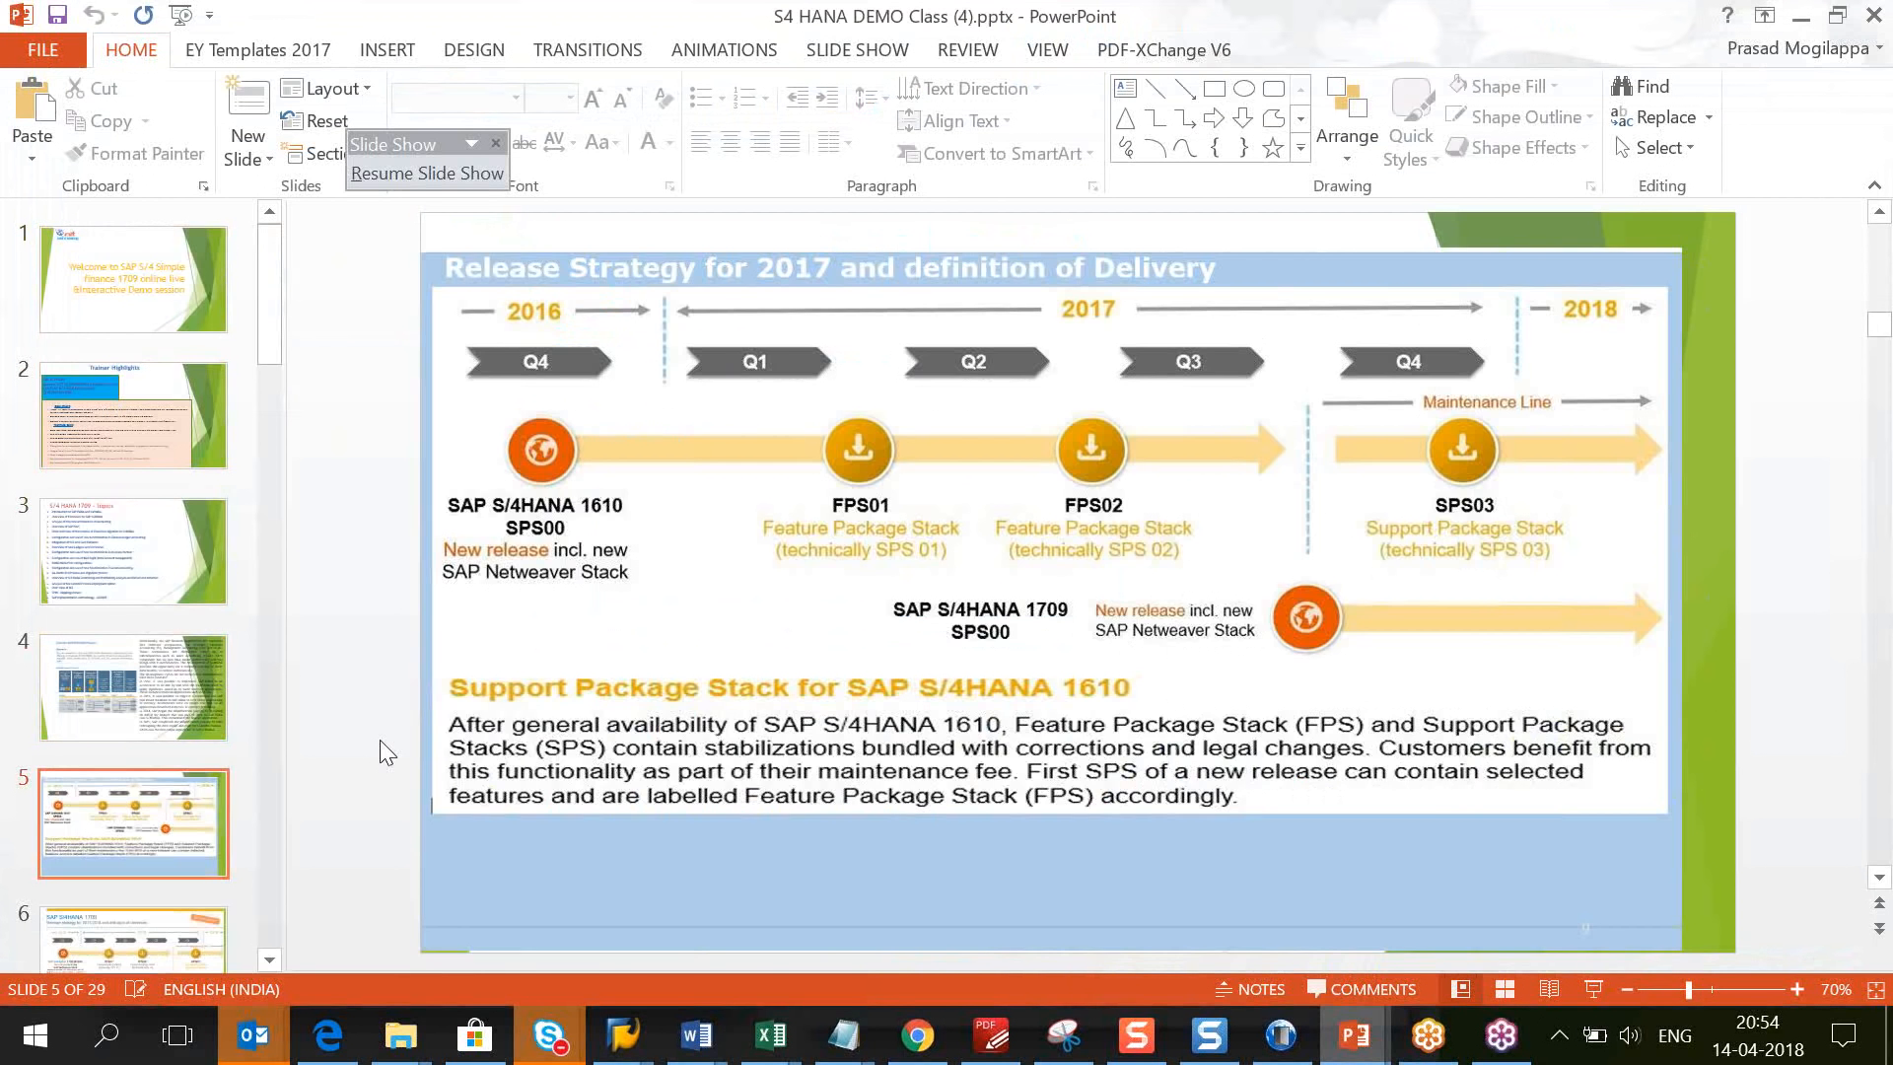
scroll(380, 739, down, 2)
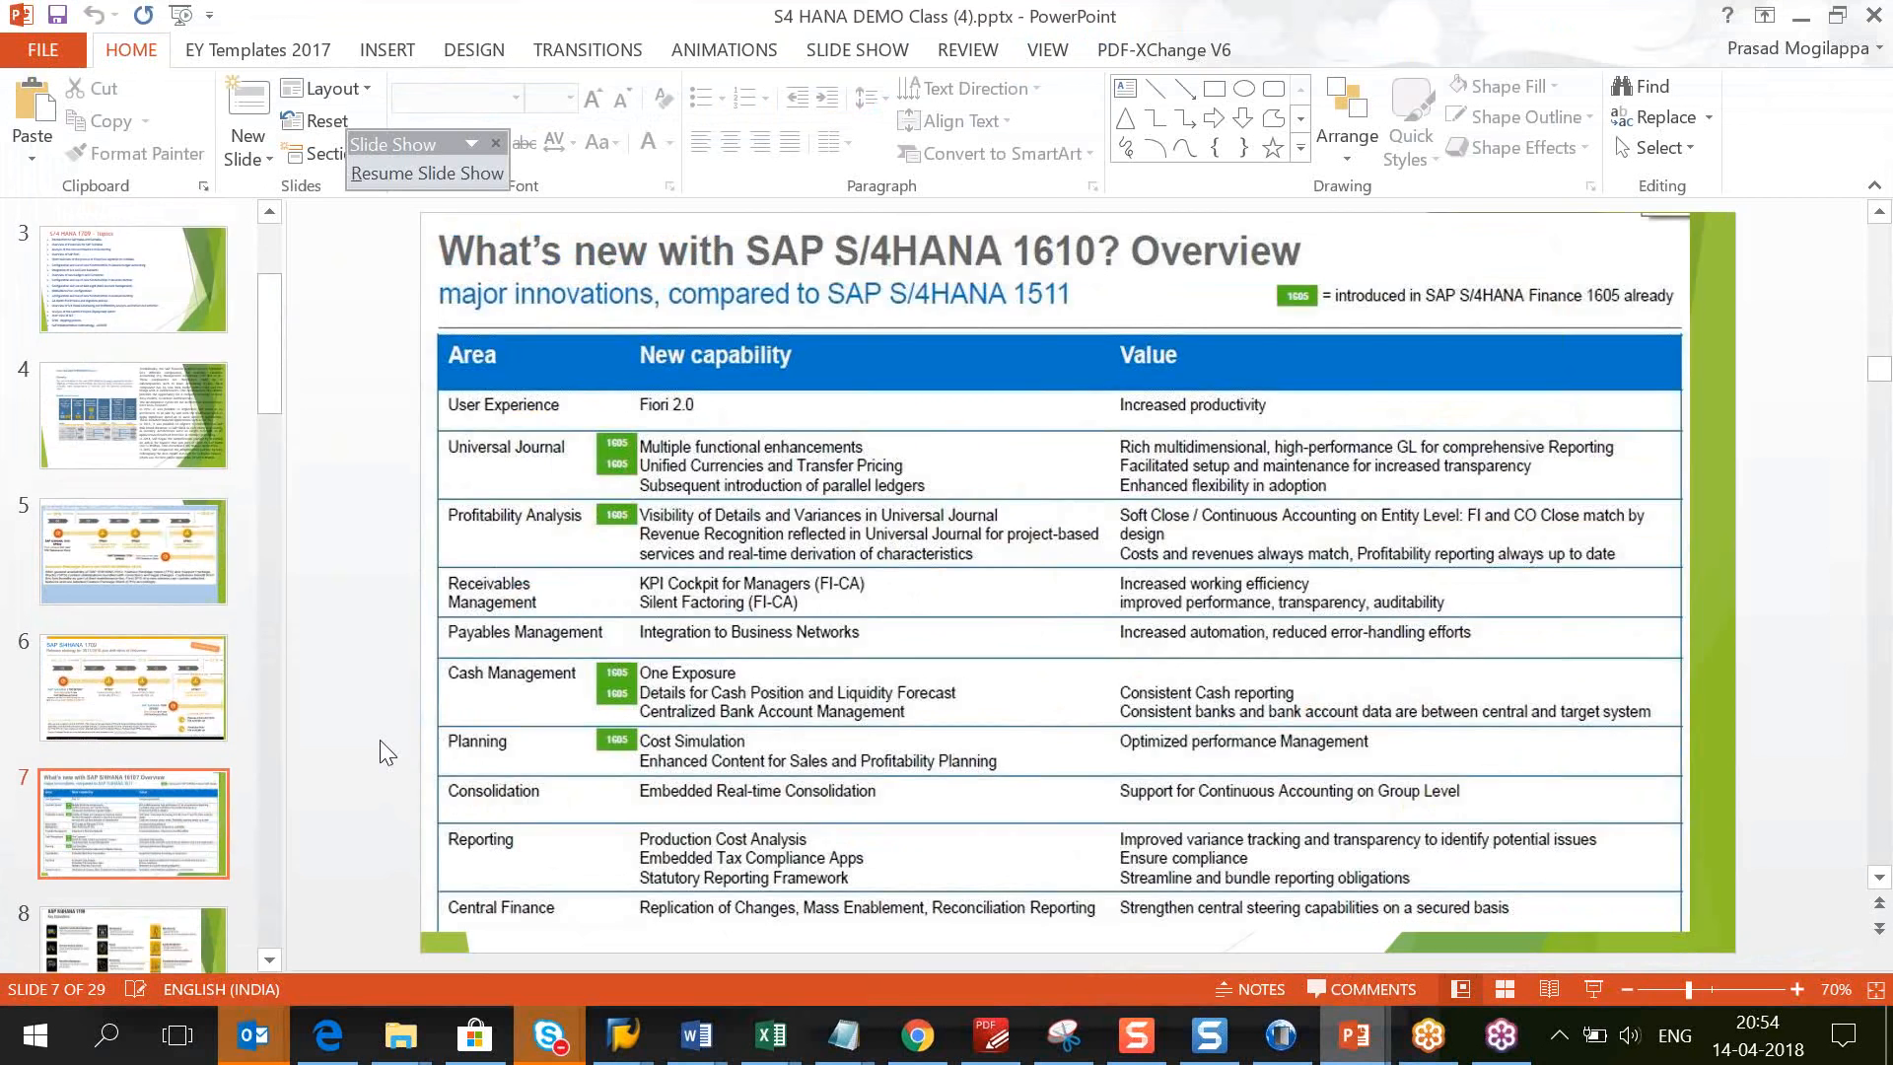
scroll(381, 739, down, 2)
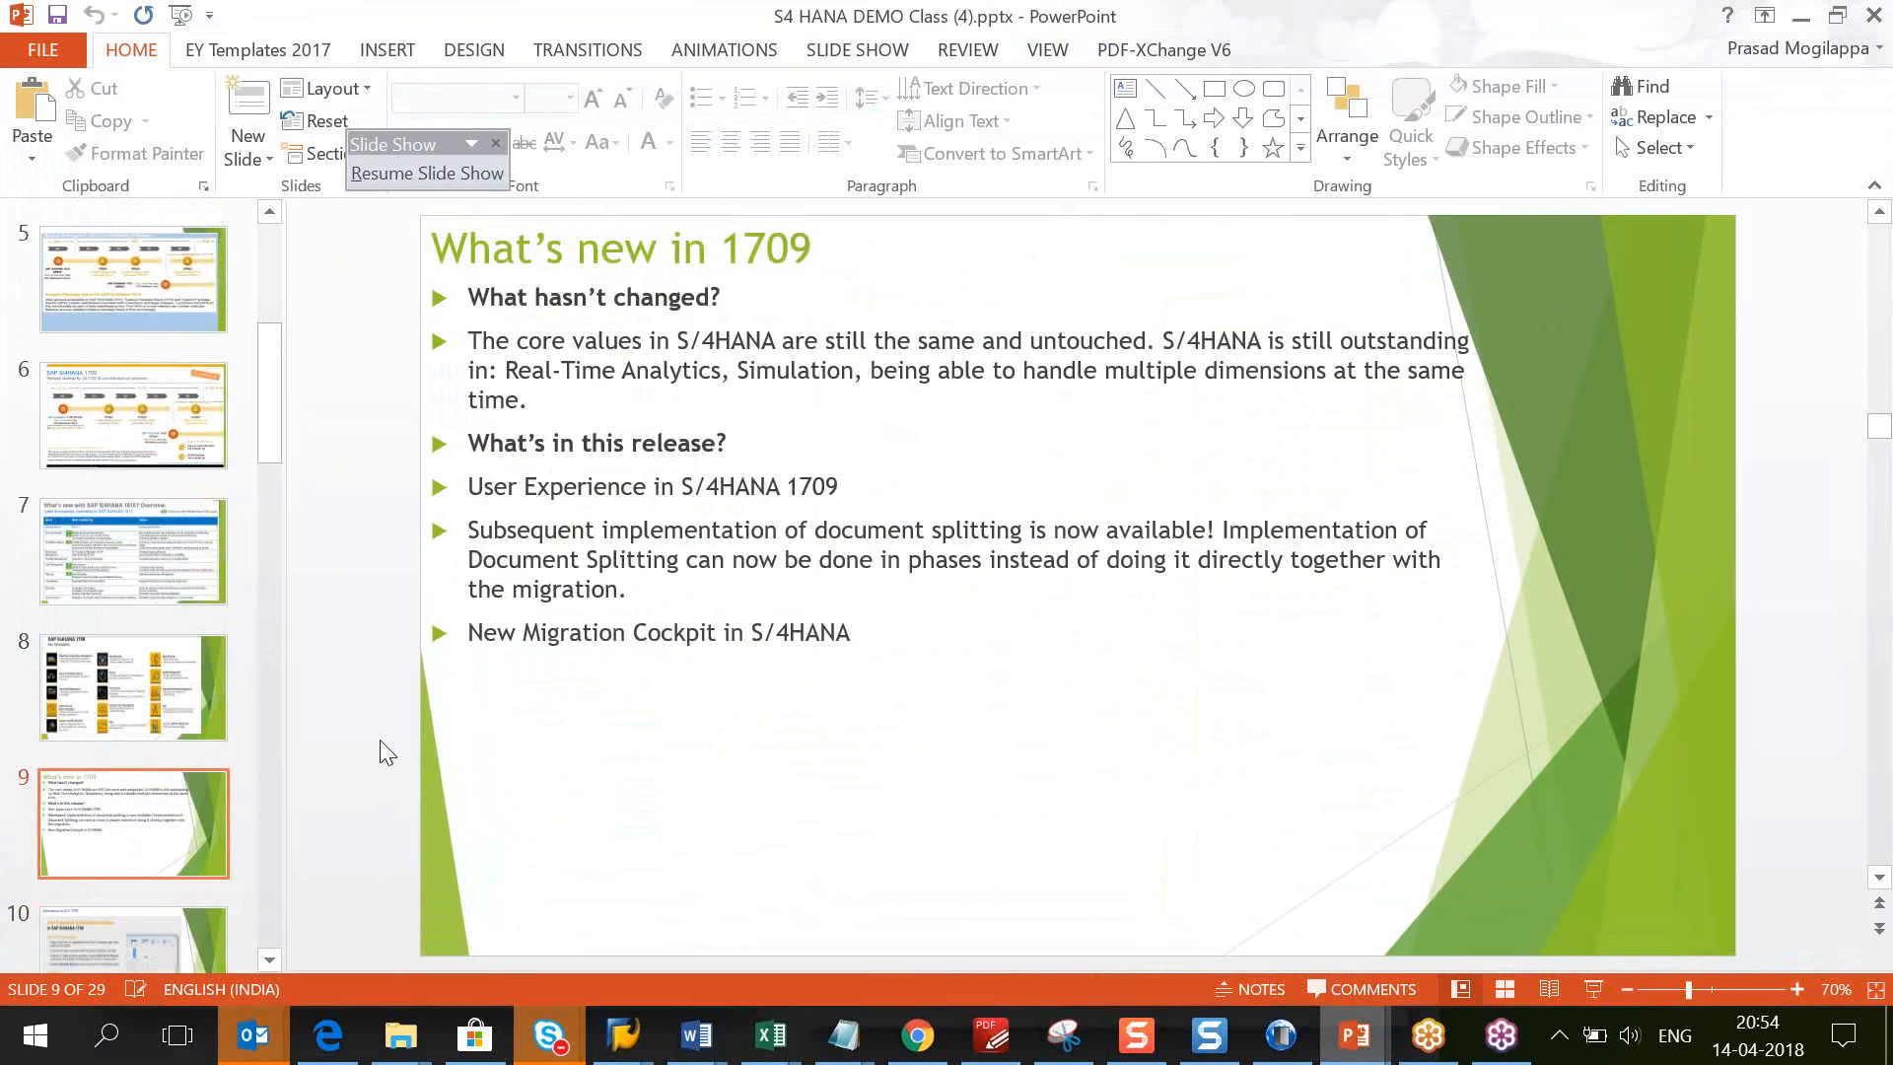
scroll(381, 740, down, 3)
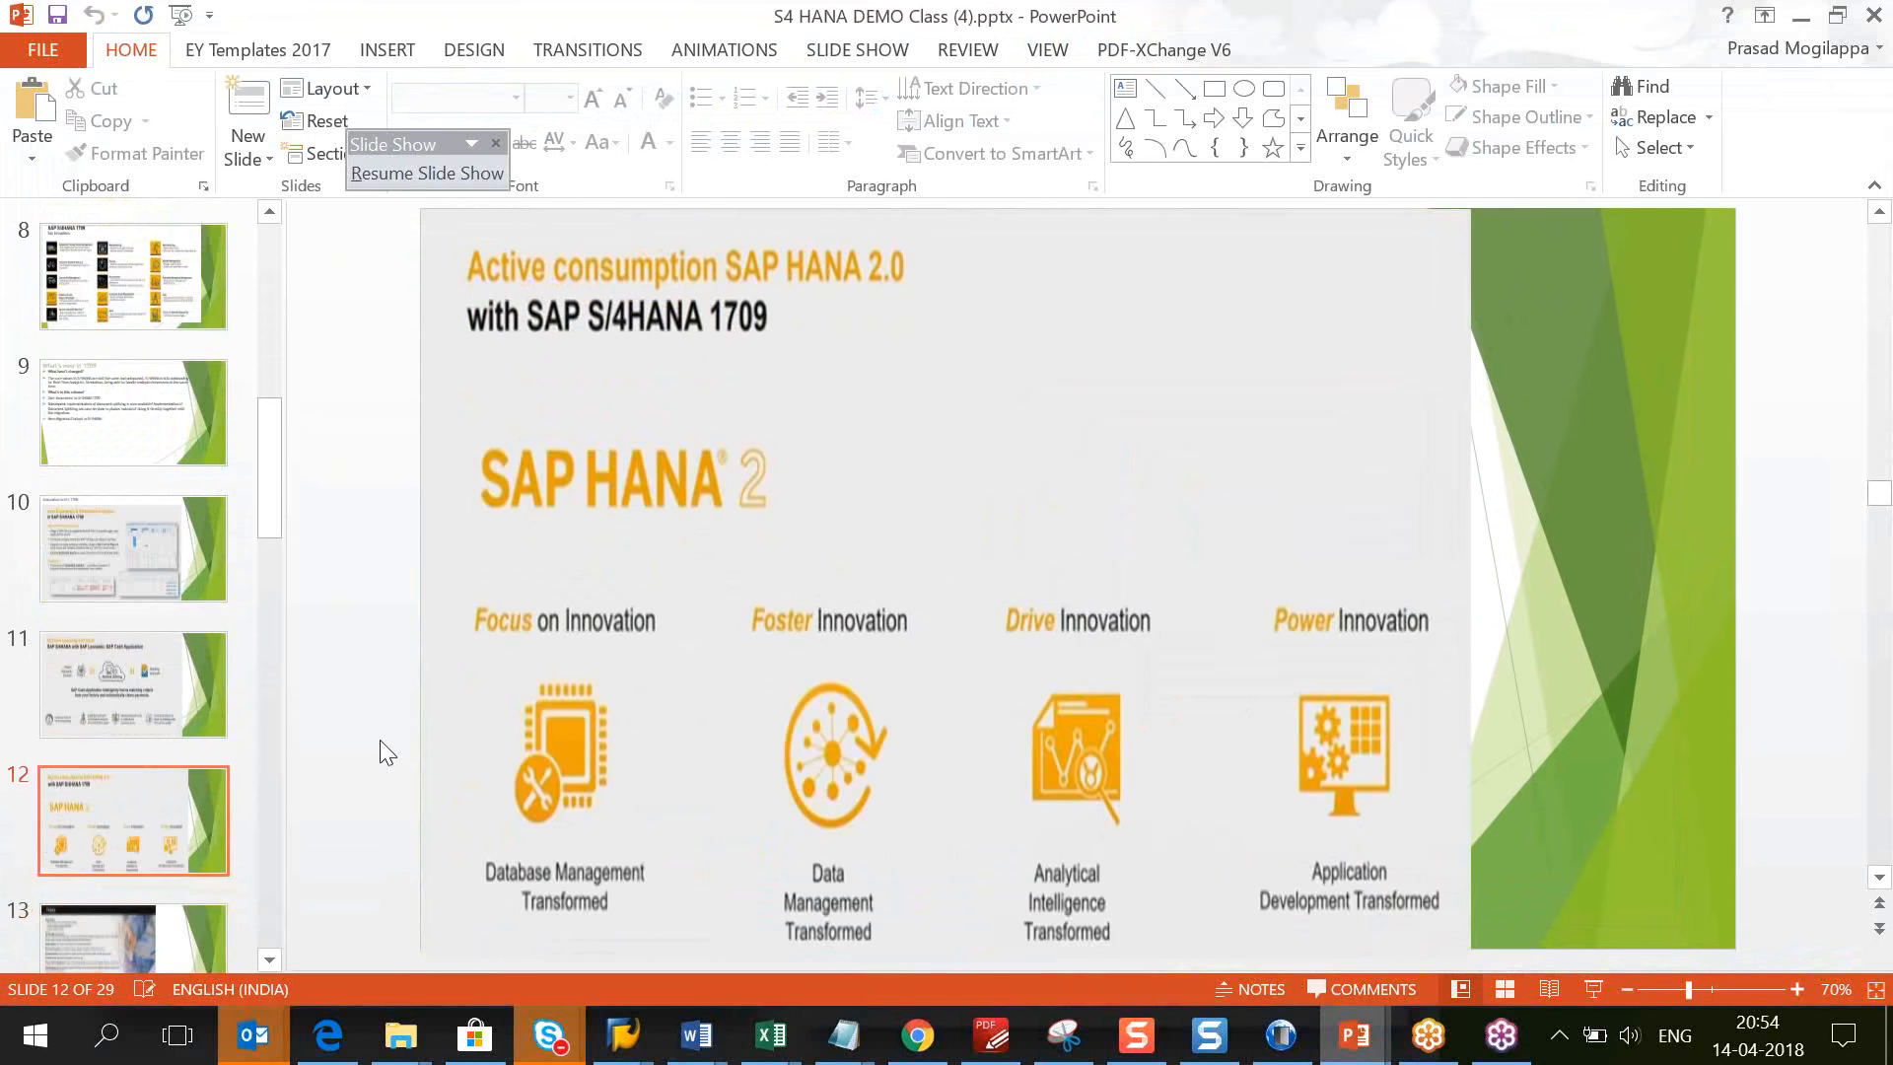
scroll(380, 739, down, 2)
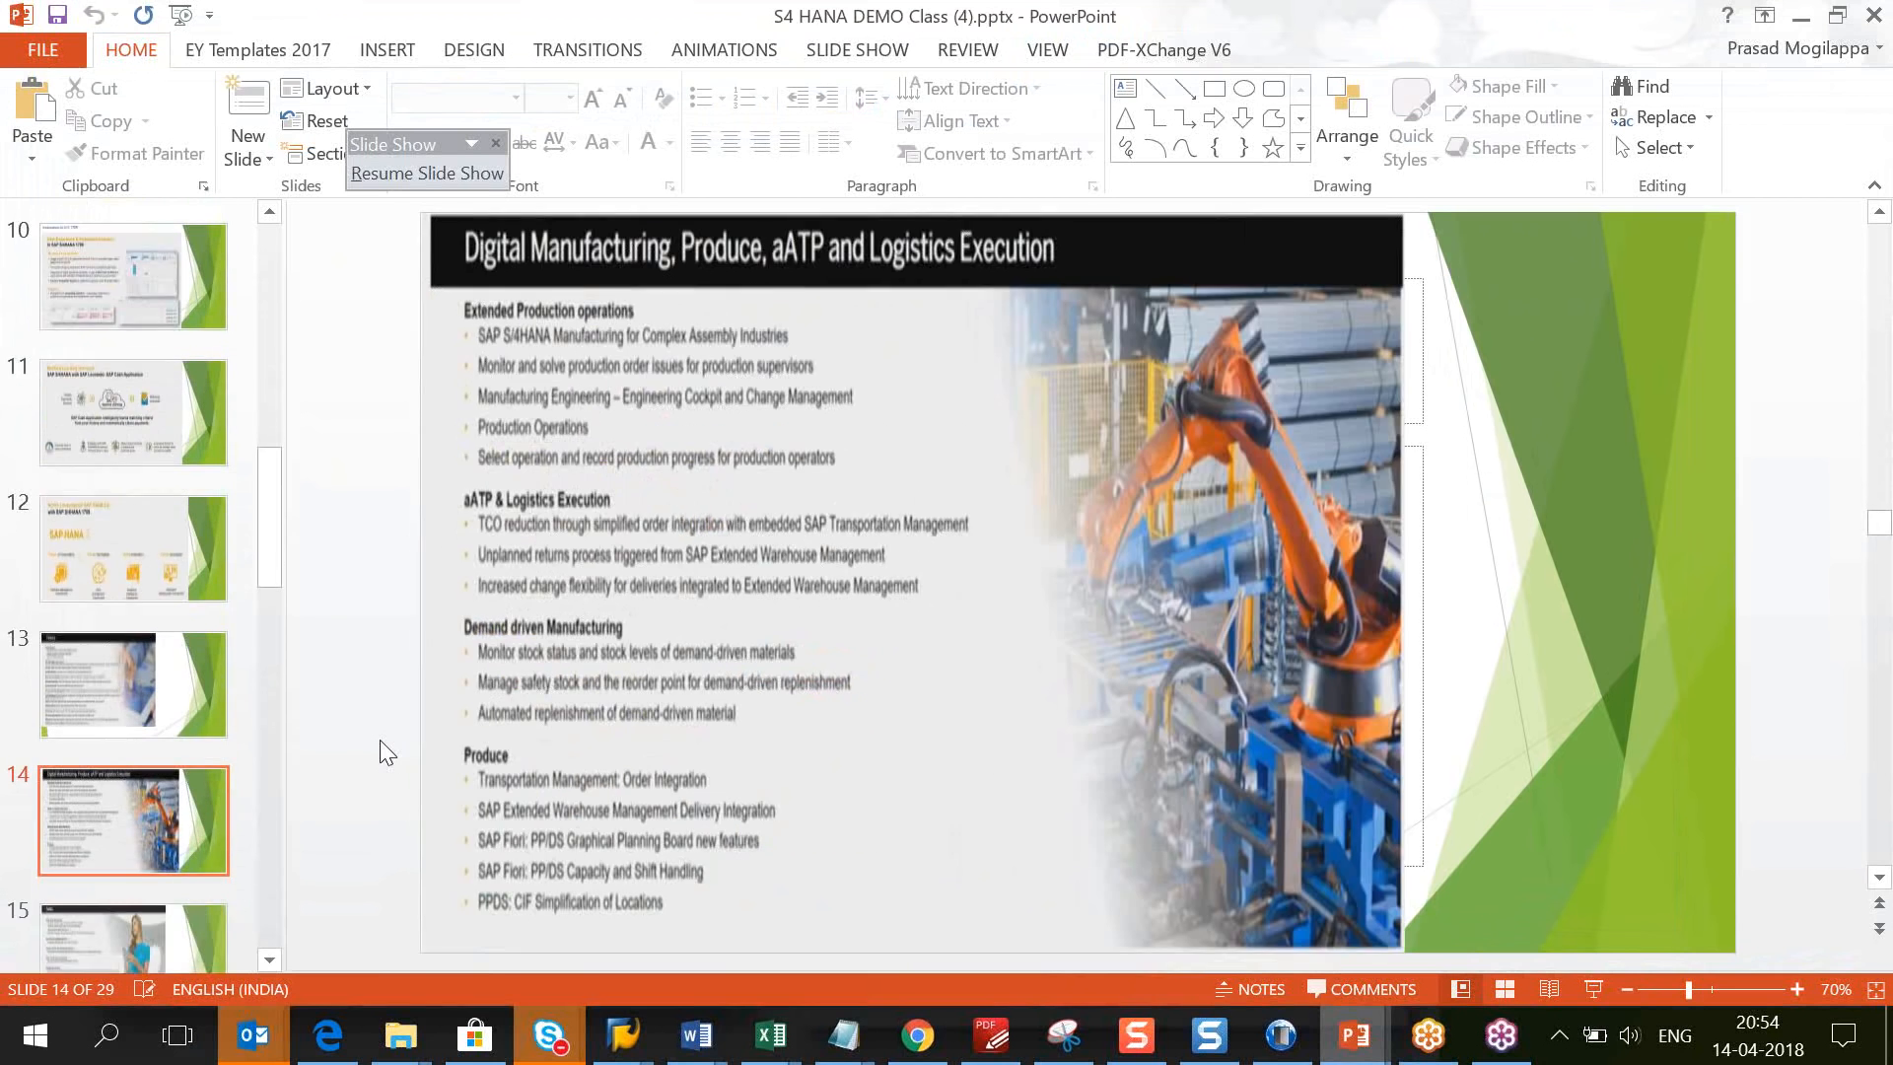
scroll(380, 739, down, 2)
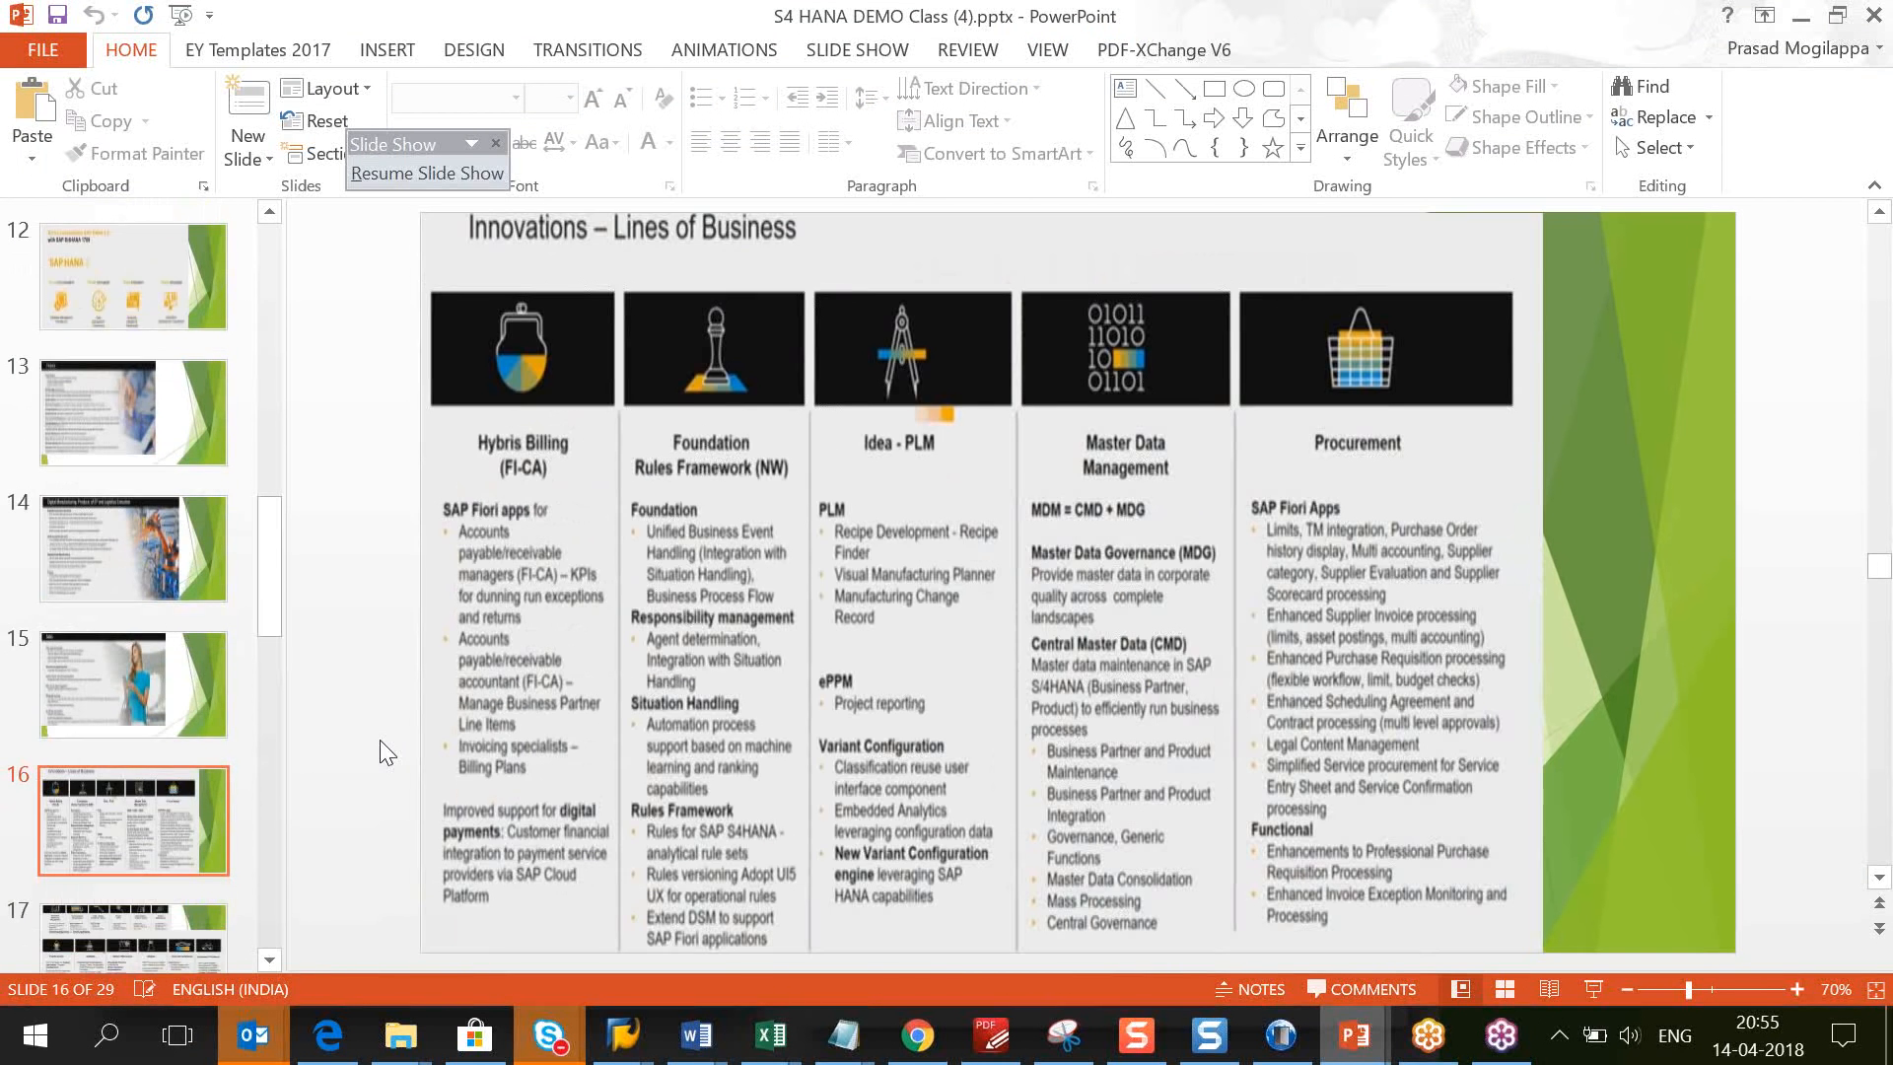
scroll(380, 739, down, 3)
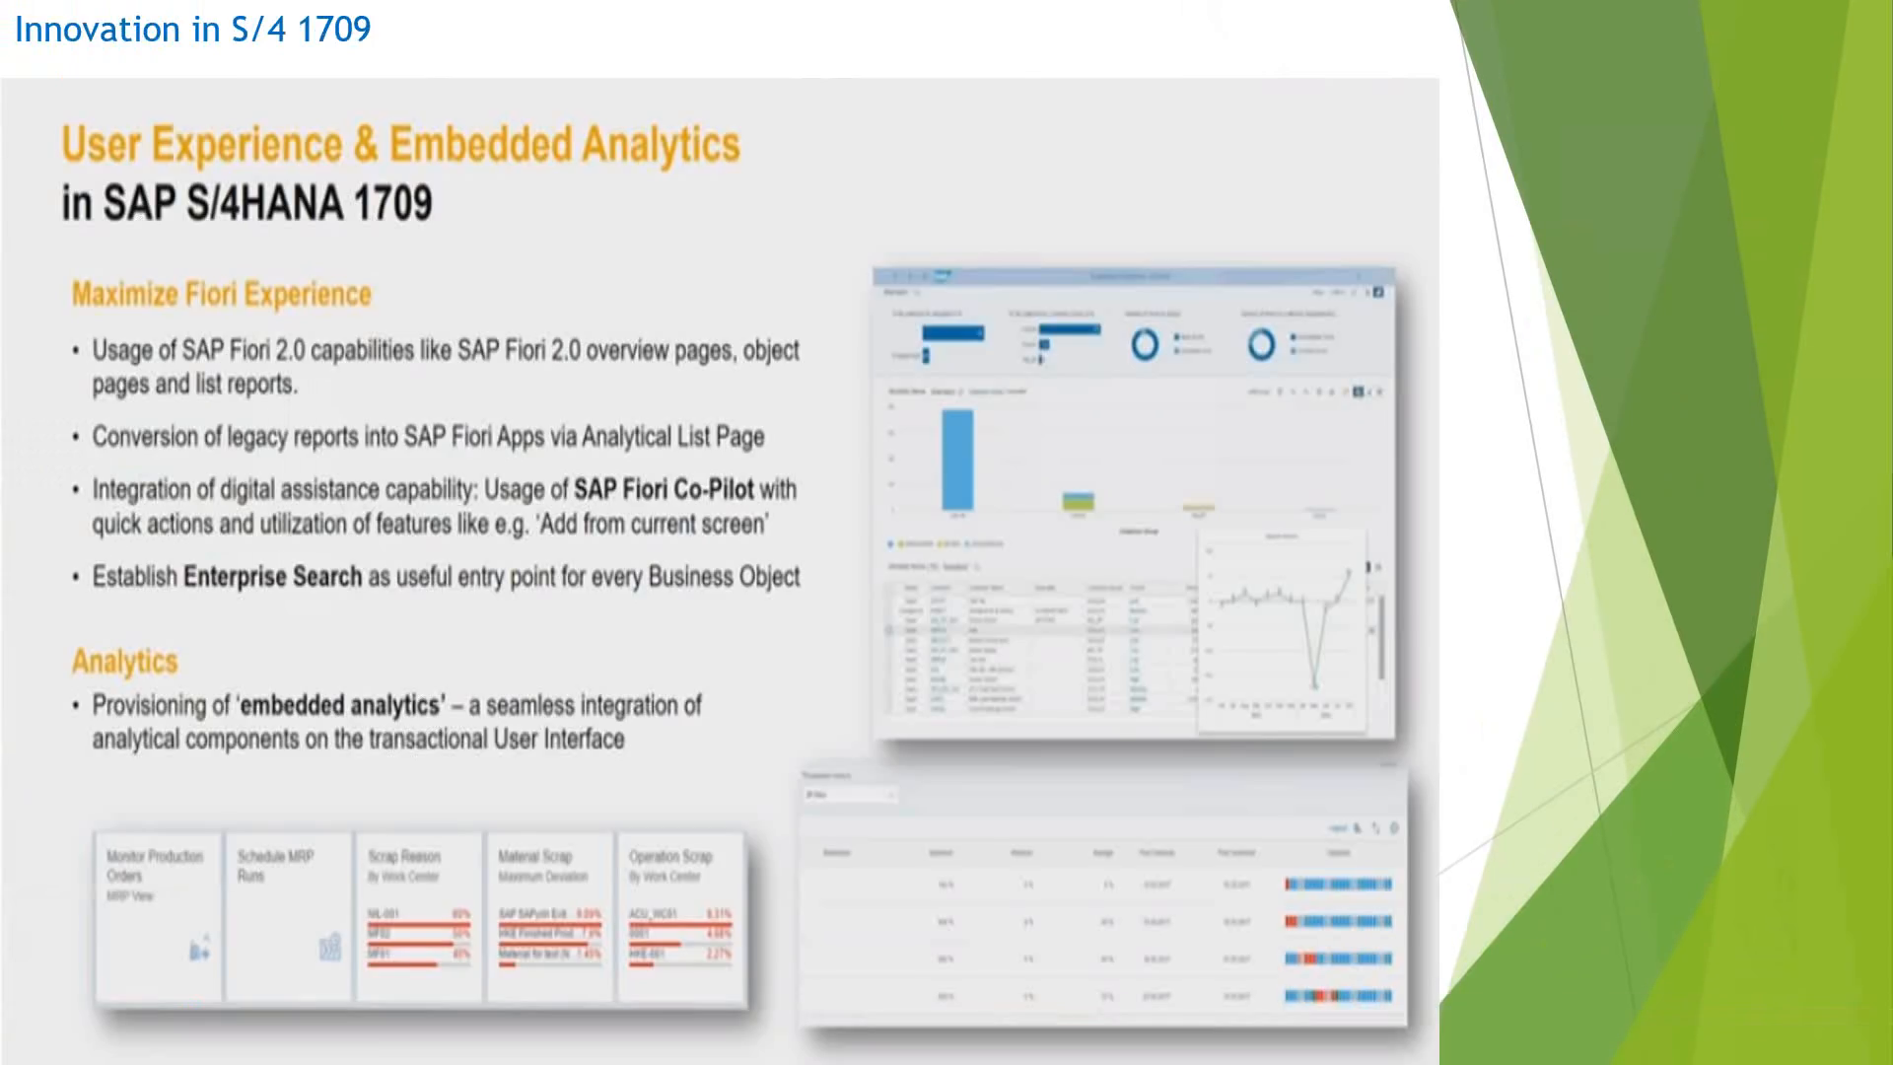
Step: Advance the running slide show from the User Experience & Embedded Analytics slide to the closing thank-you slide
key(Right)
key(Right)
key(Right)
key(Right)
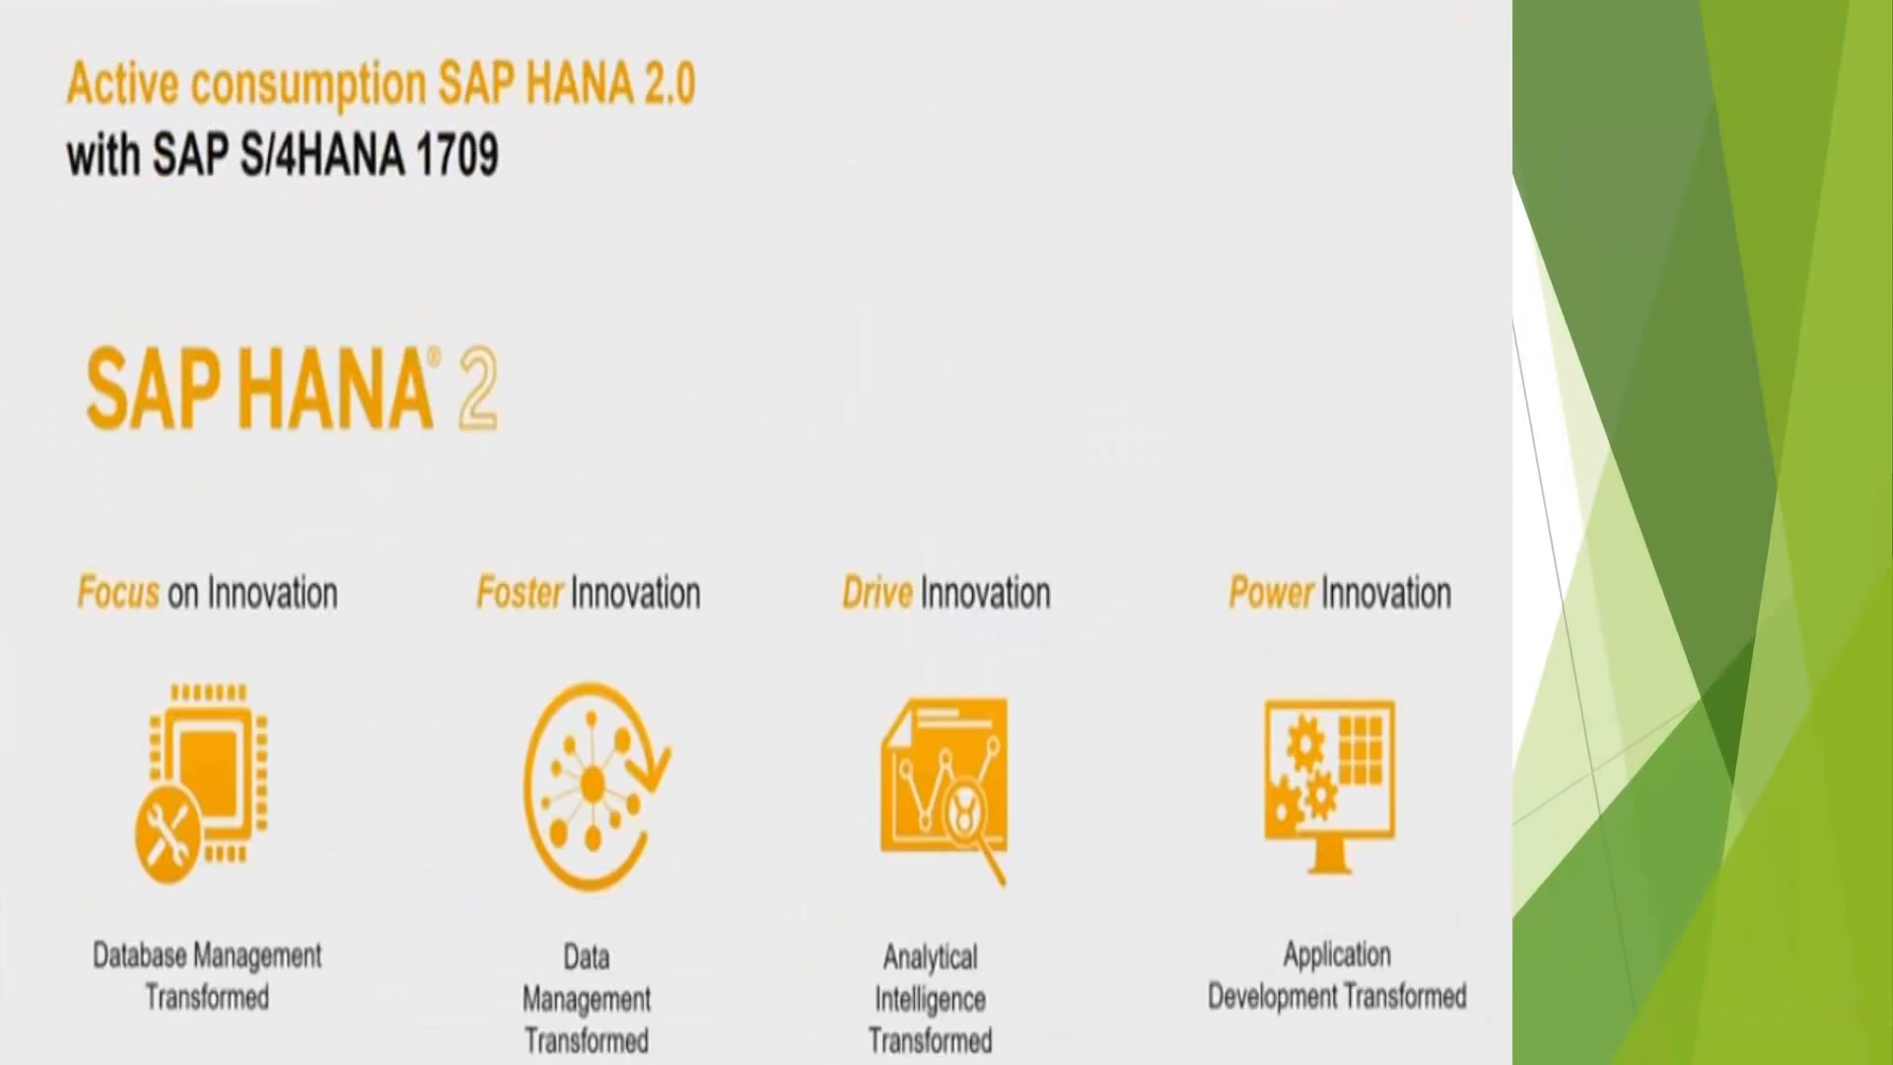
key(Right)
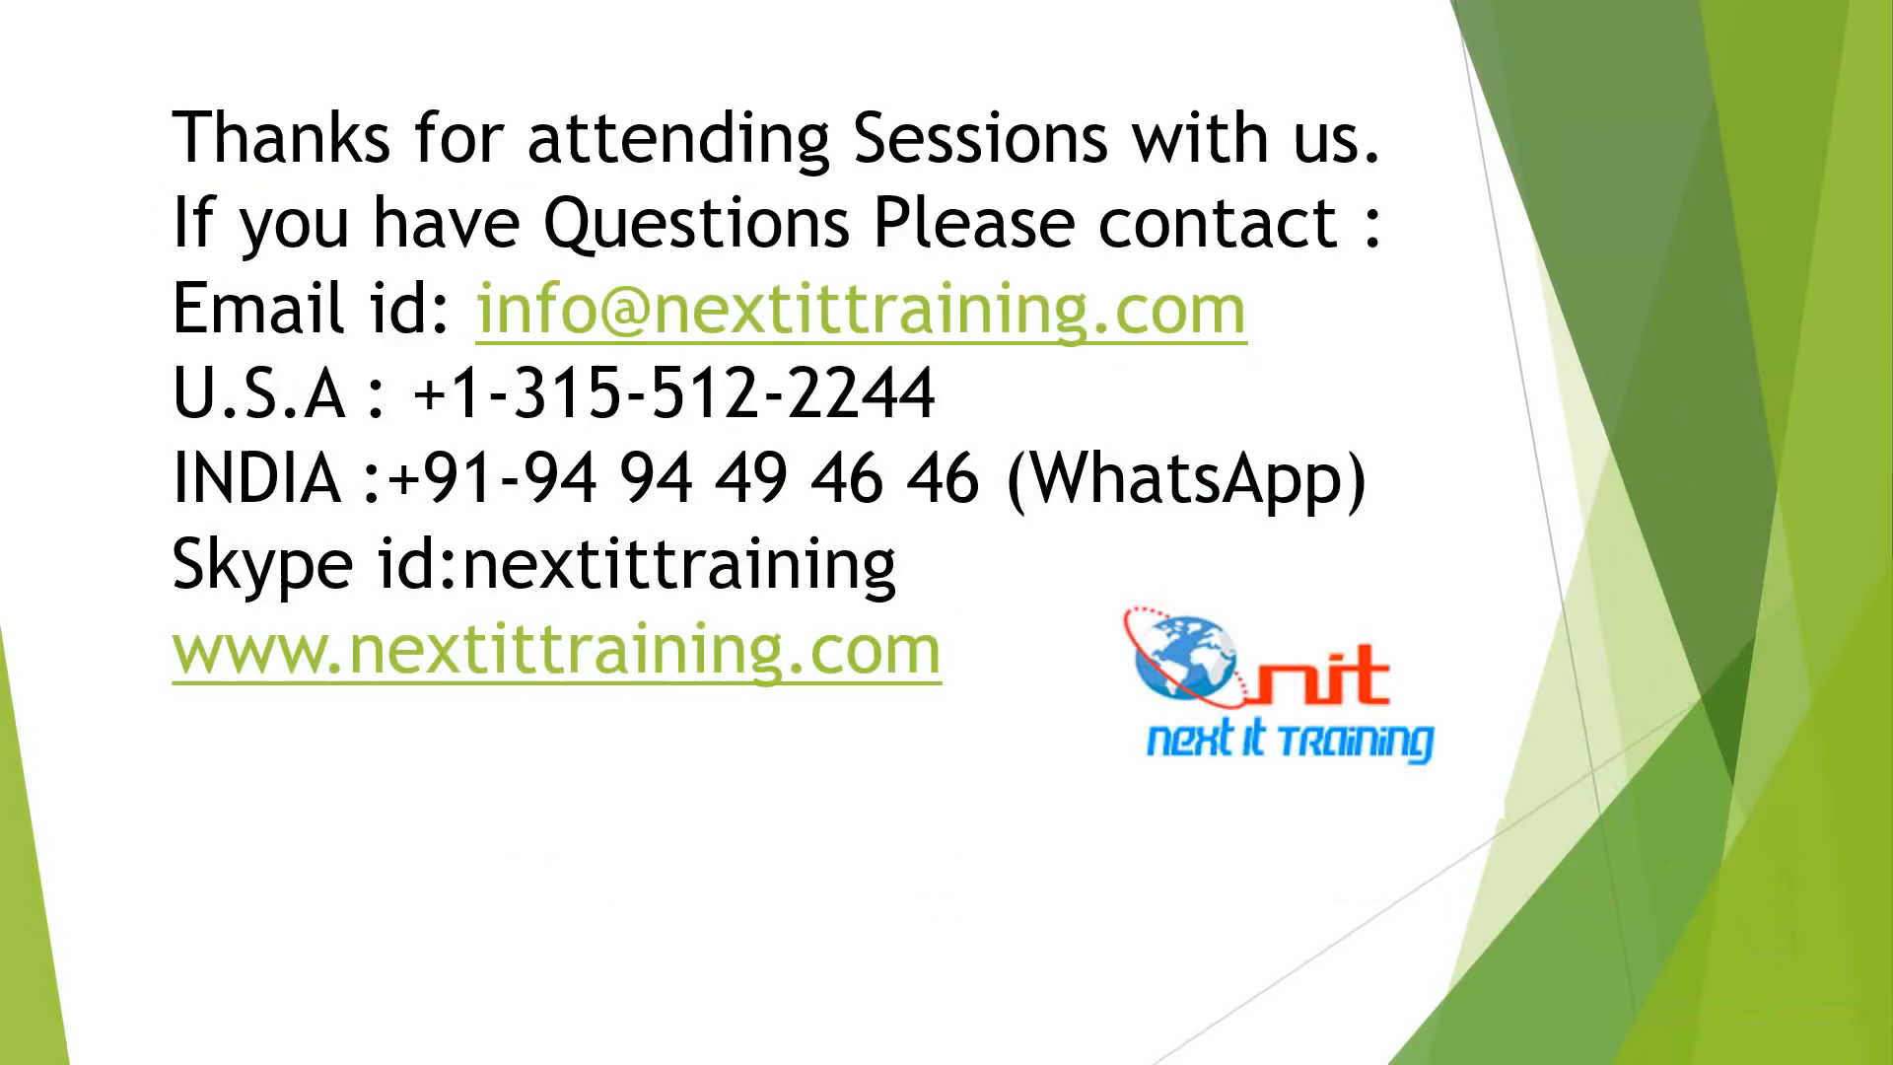
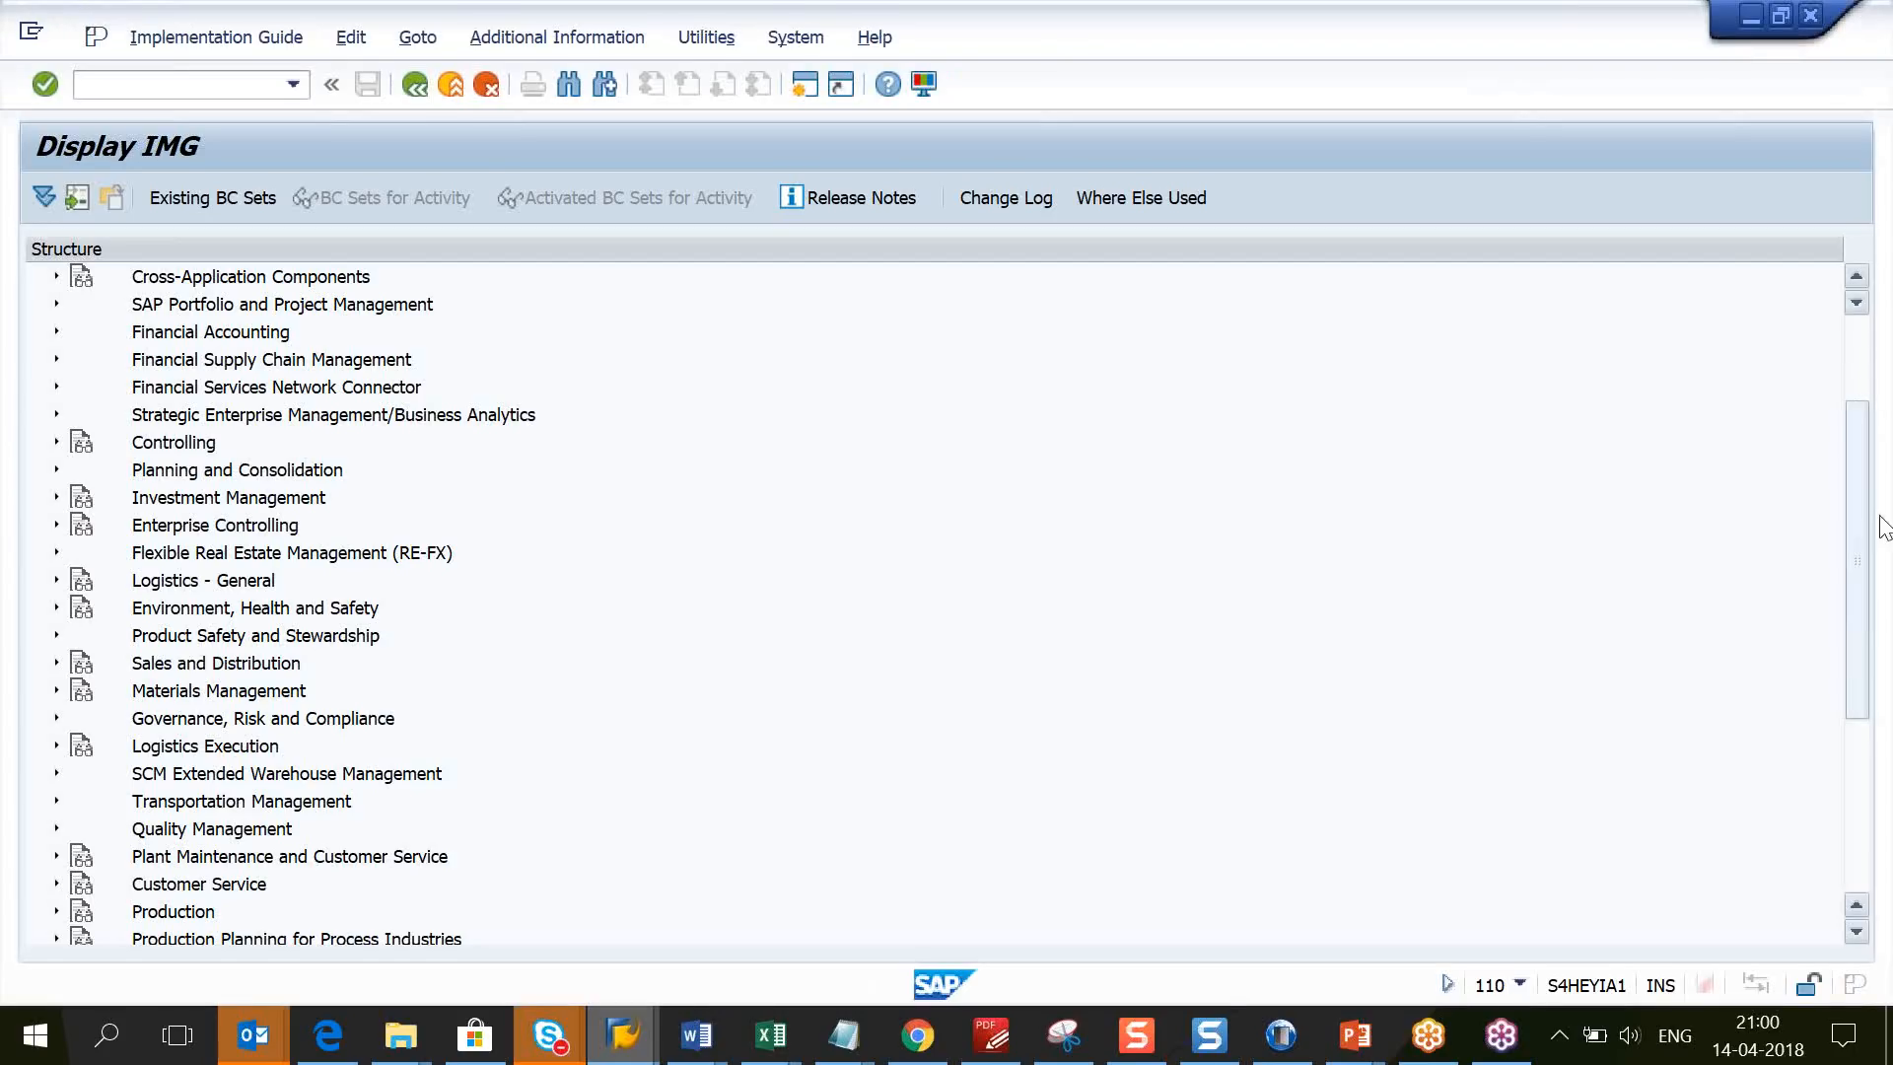
Step: In SAP's Display IMG structure, expand Financial Accounting, Asset Accounting and Migration: Asset Accounting (New)
drag(1861, 541, 1859, 433)
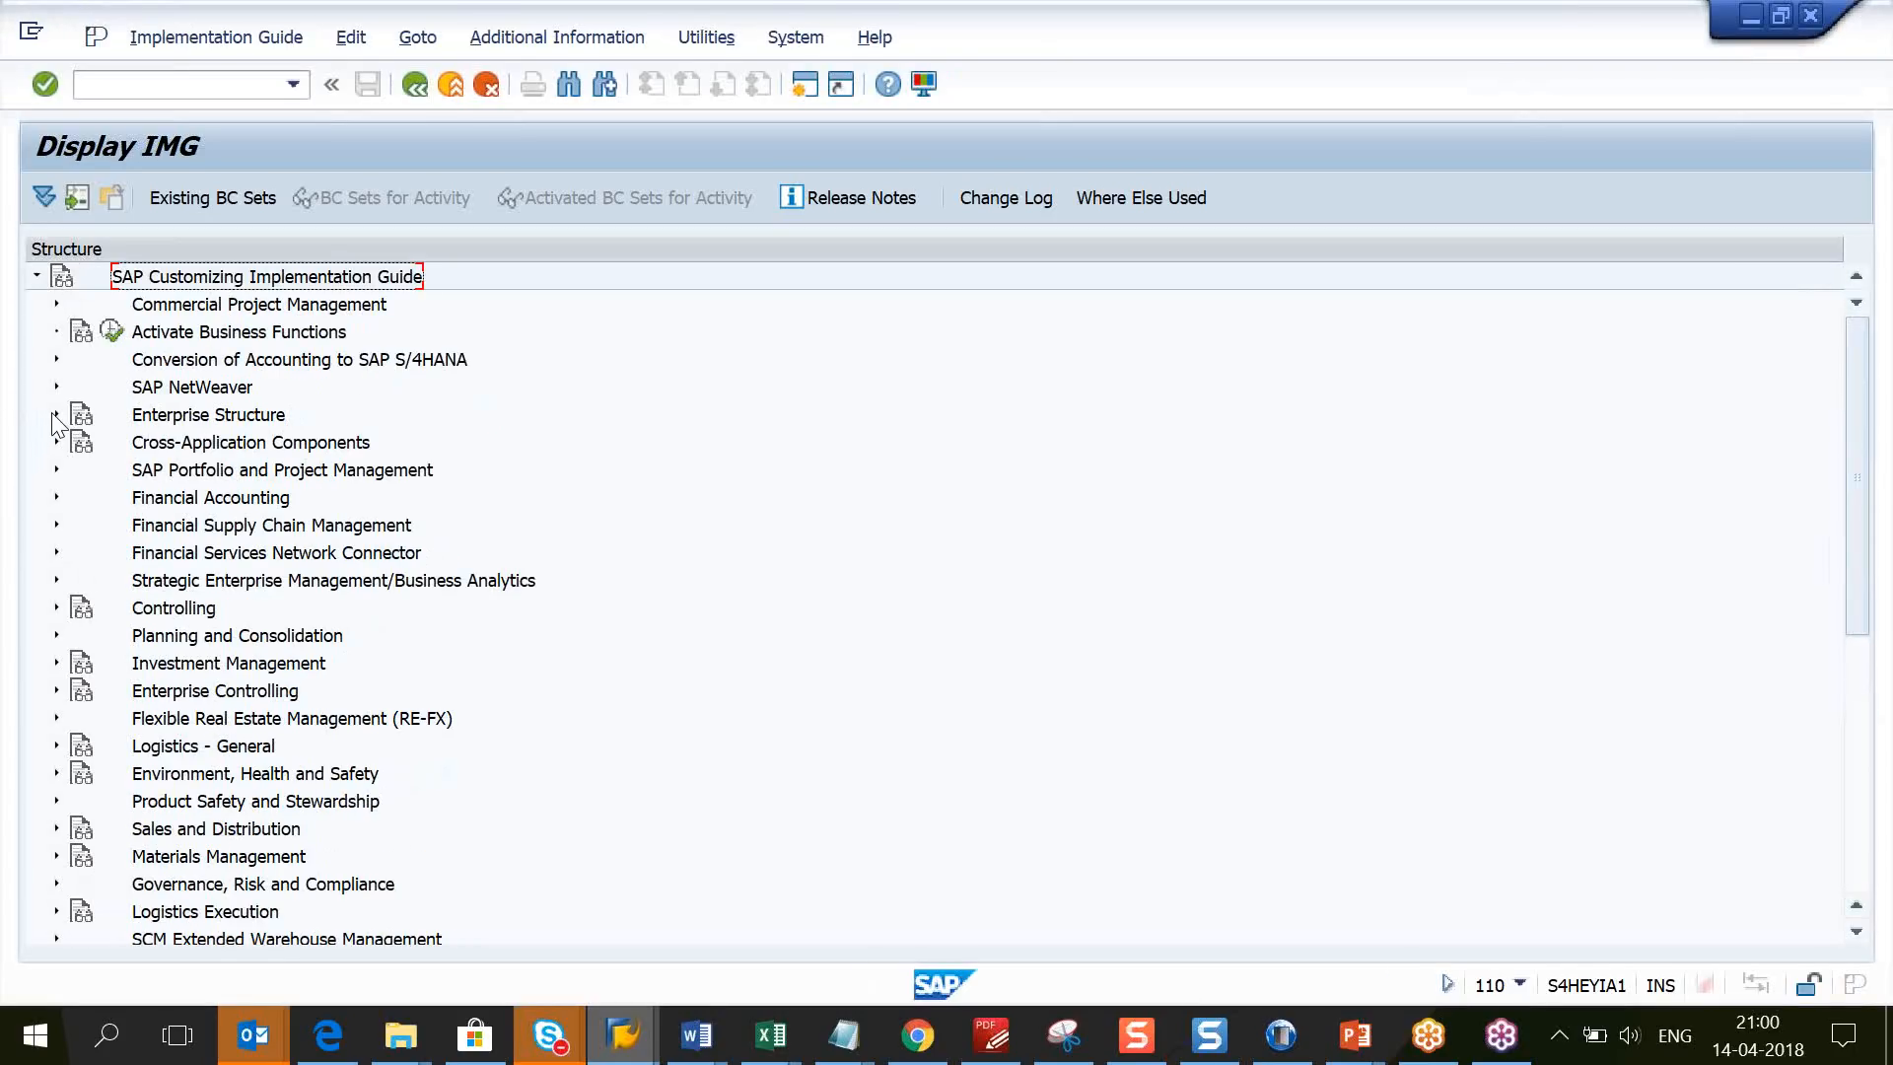
click(57, 497)
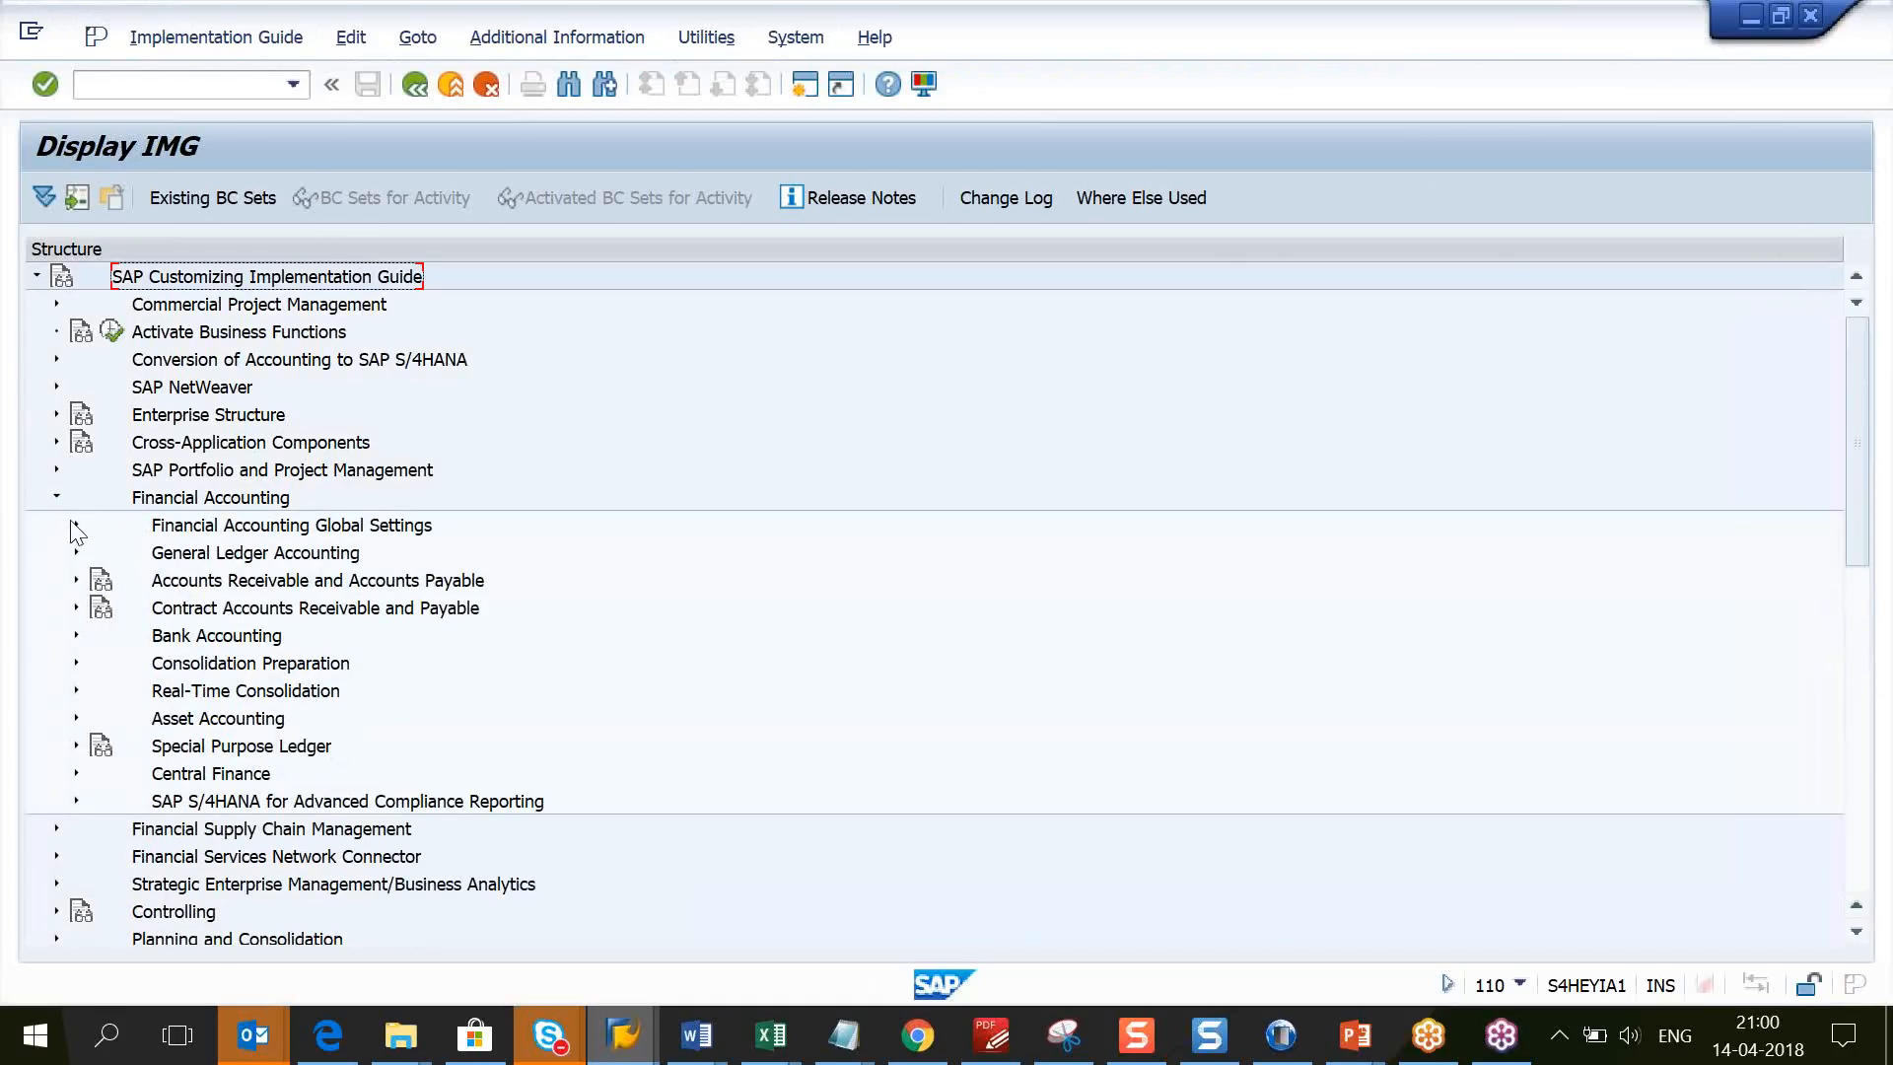
click(75, 718)
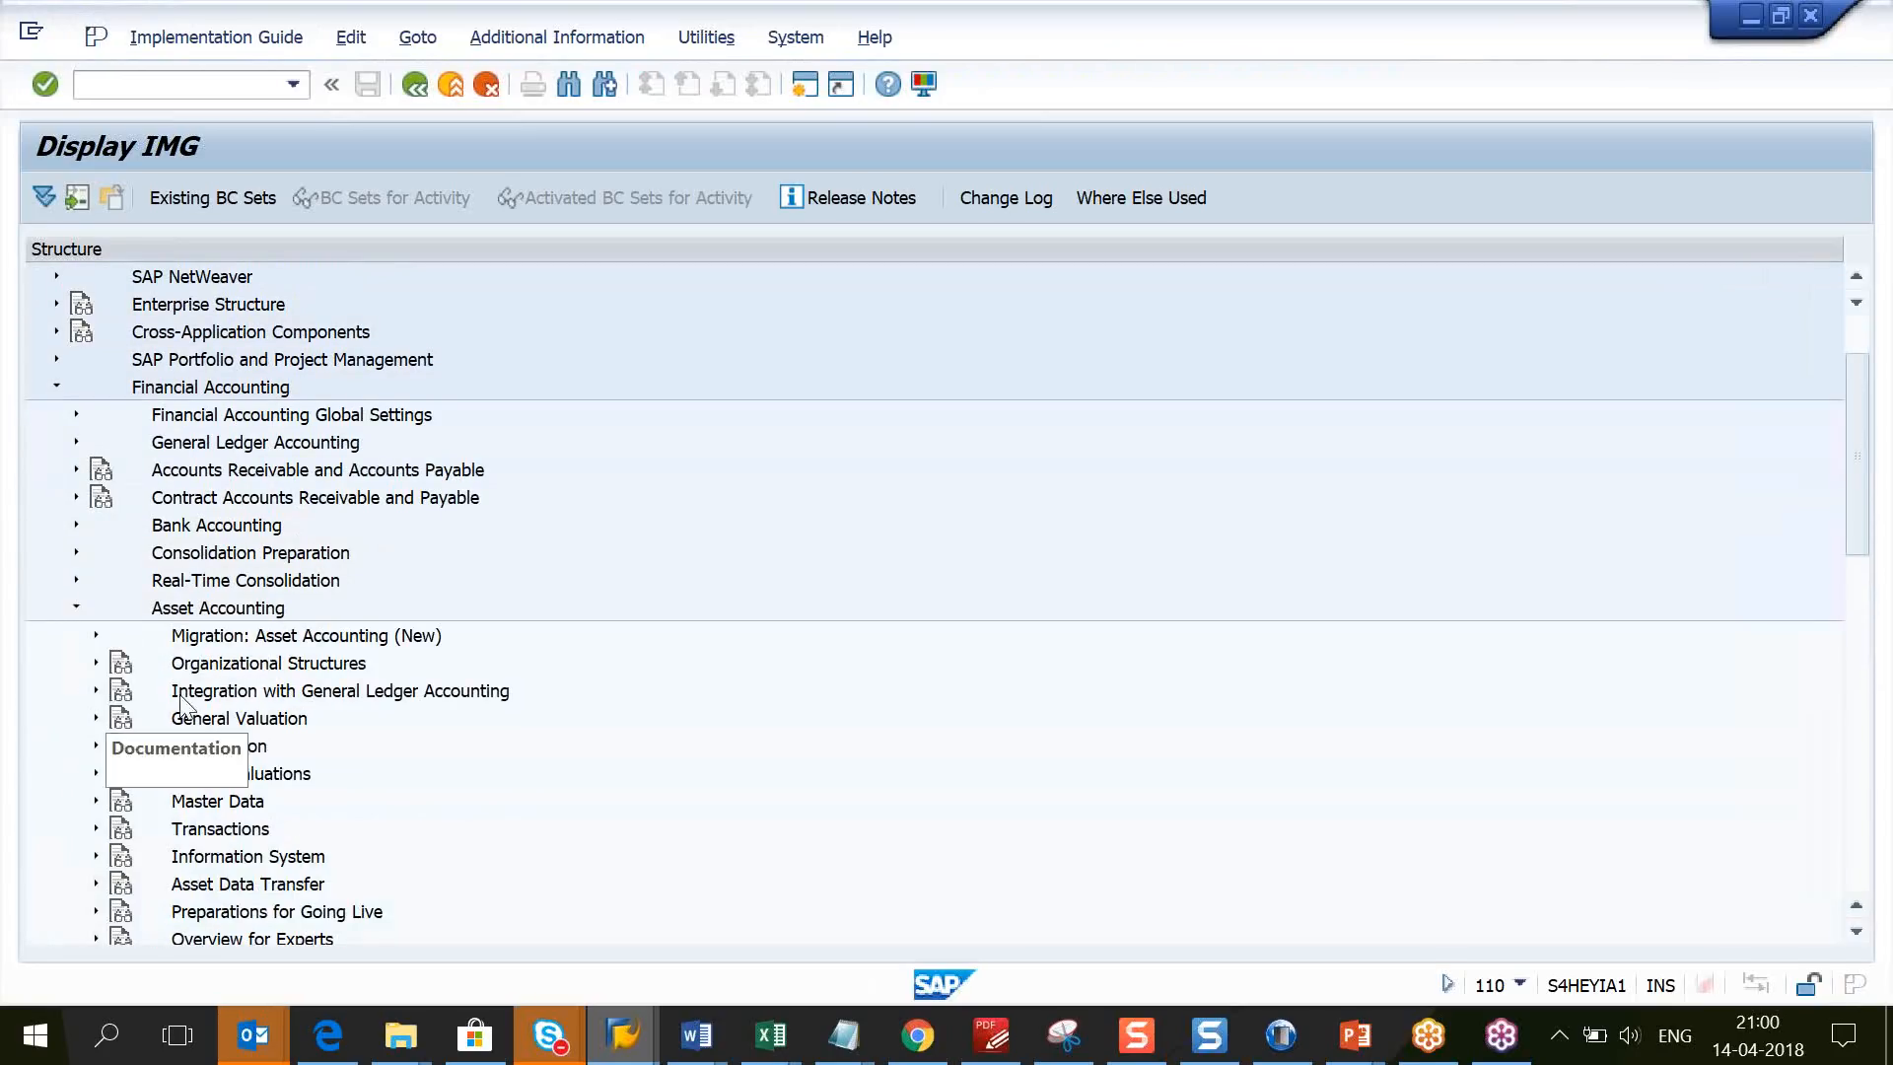
click(212, 639)
click(96, 635)
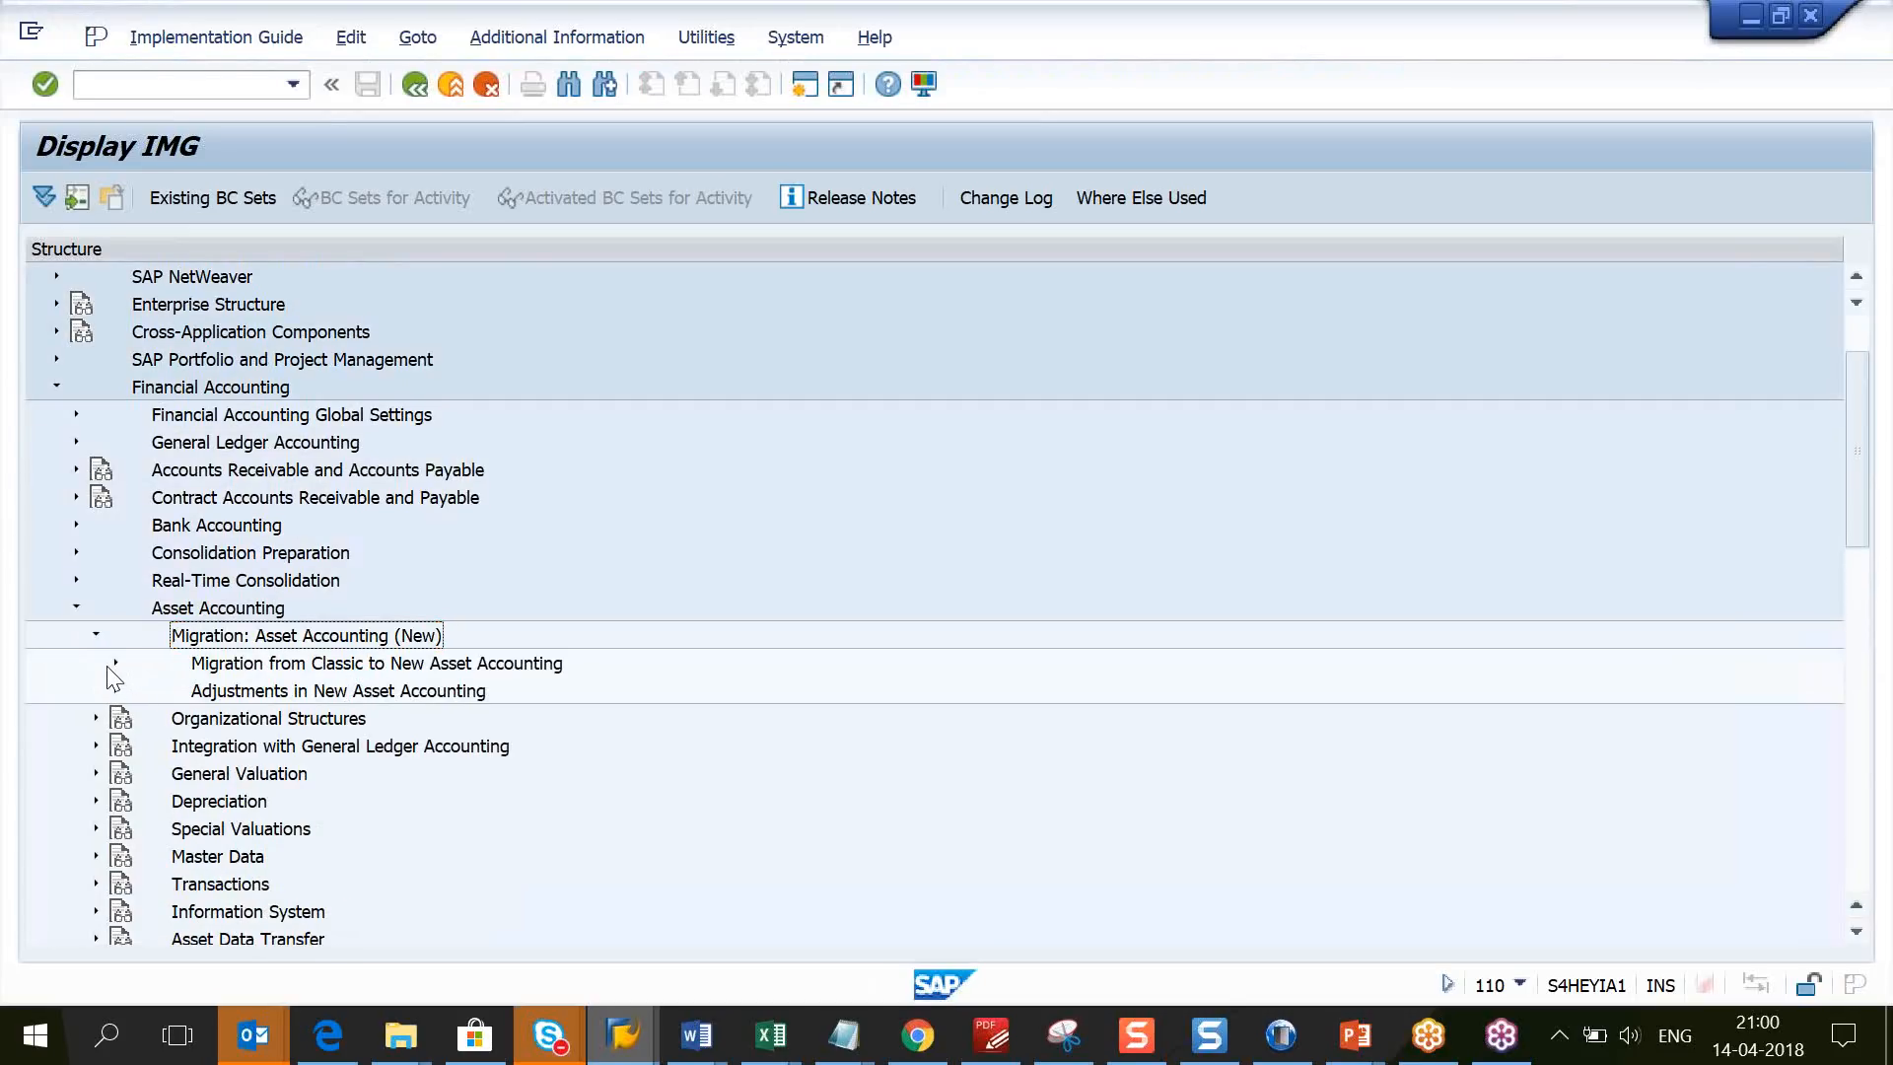
Step: Expand Migration from Classic to New Asset Accounting and Adjustments in New Asset Accounting, and point out their migration activities
click(115, 664)
click(283, 693)
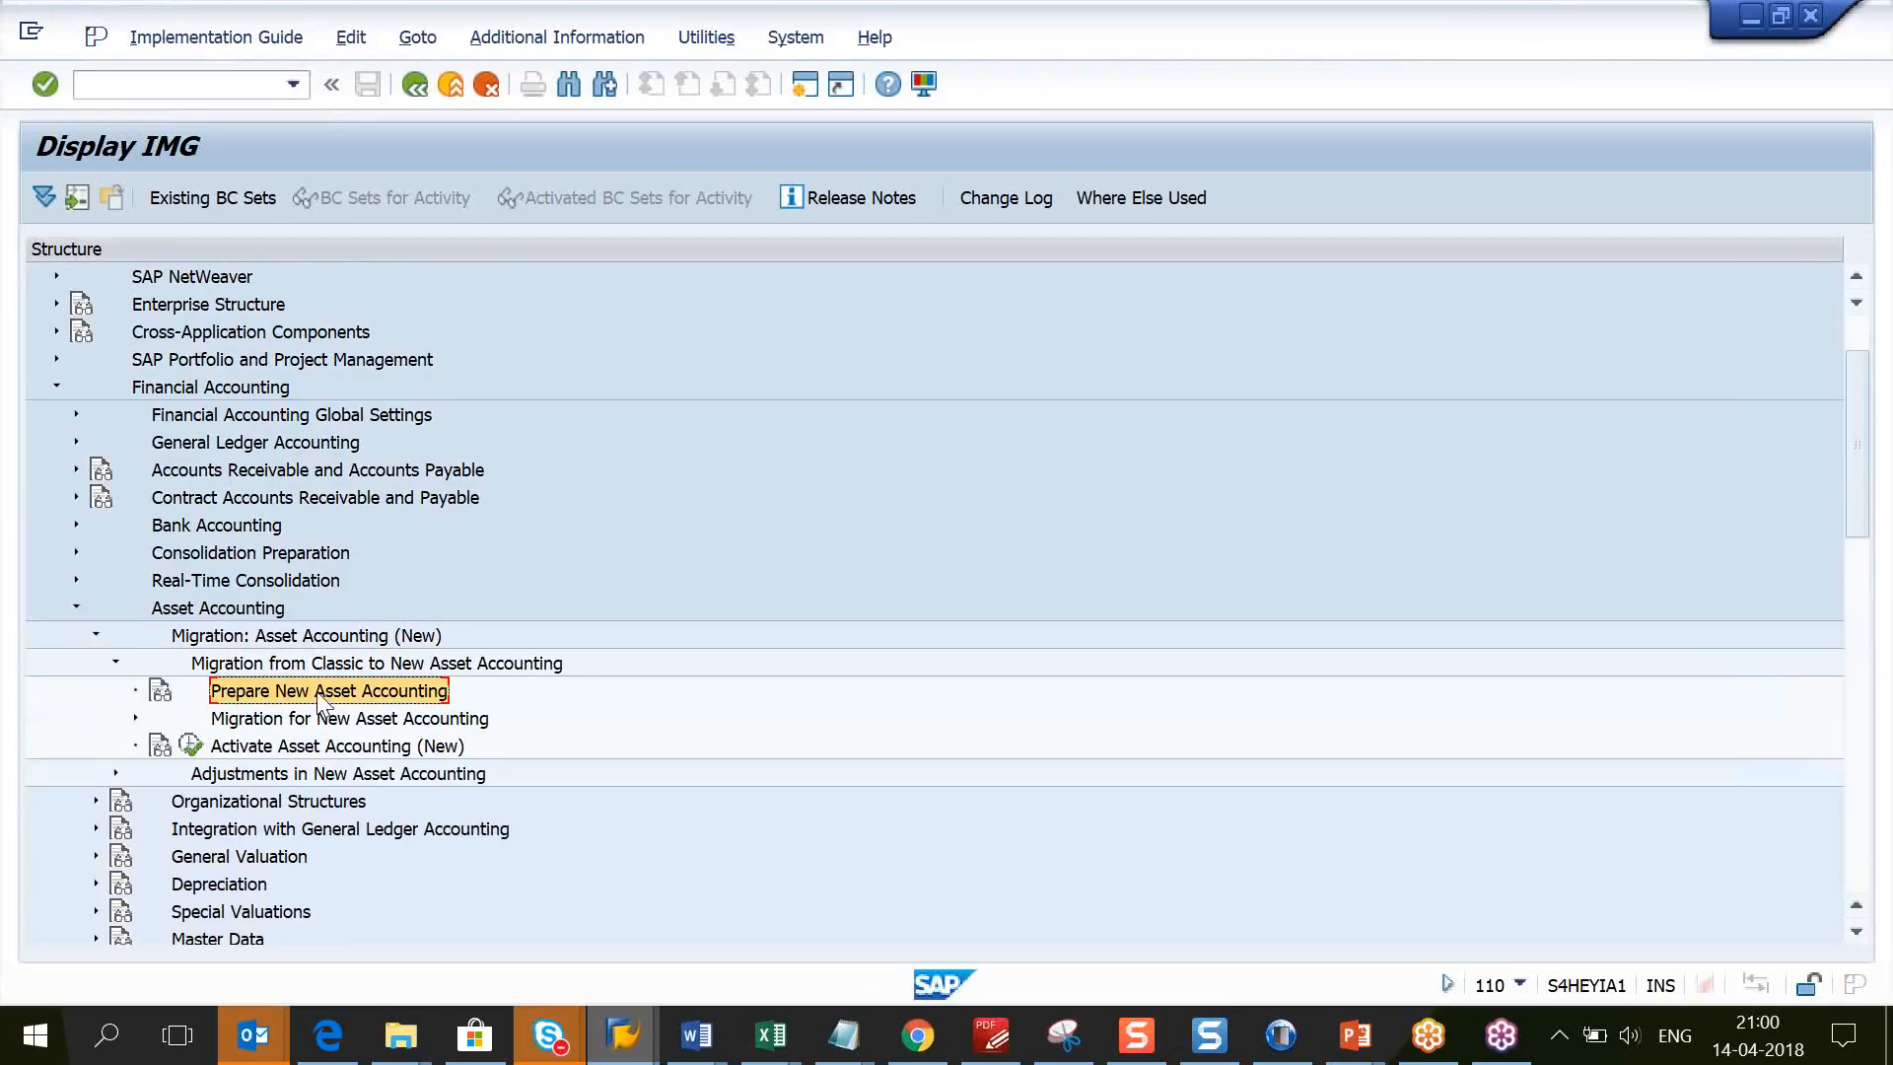
click(323, 721)
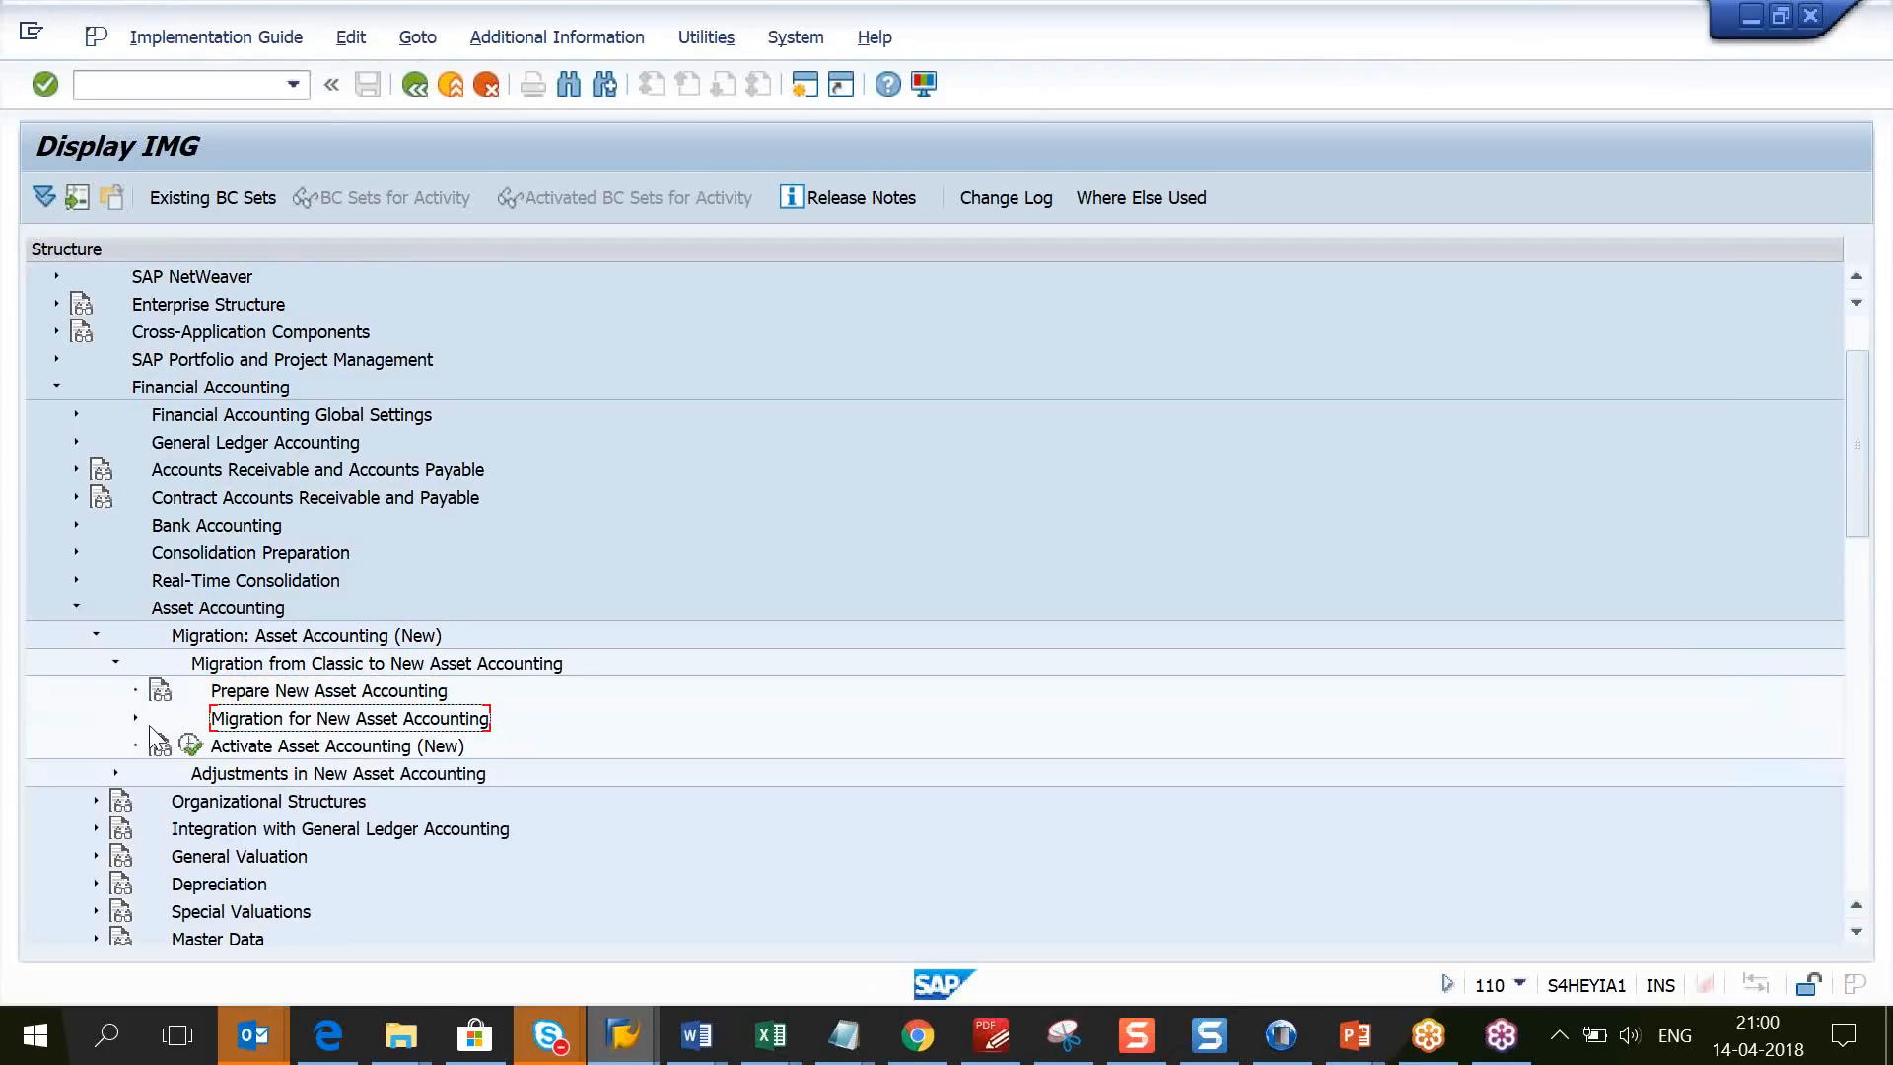
click(115, 773)
click(313, 833)
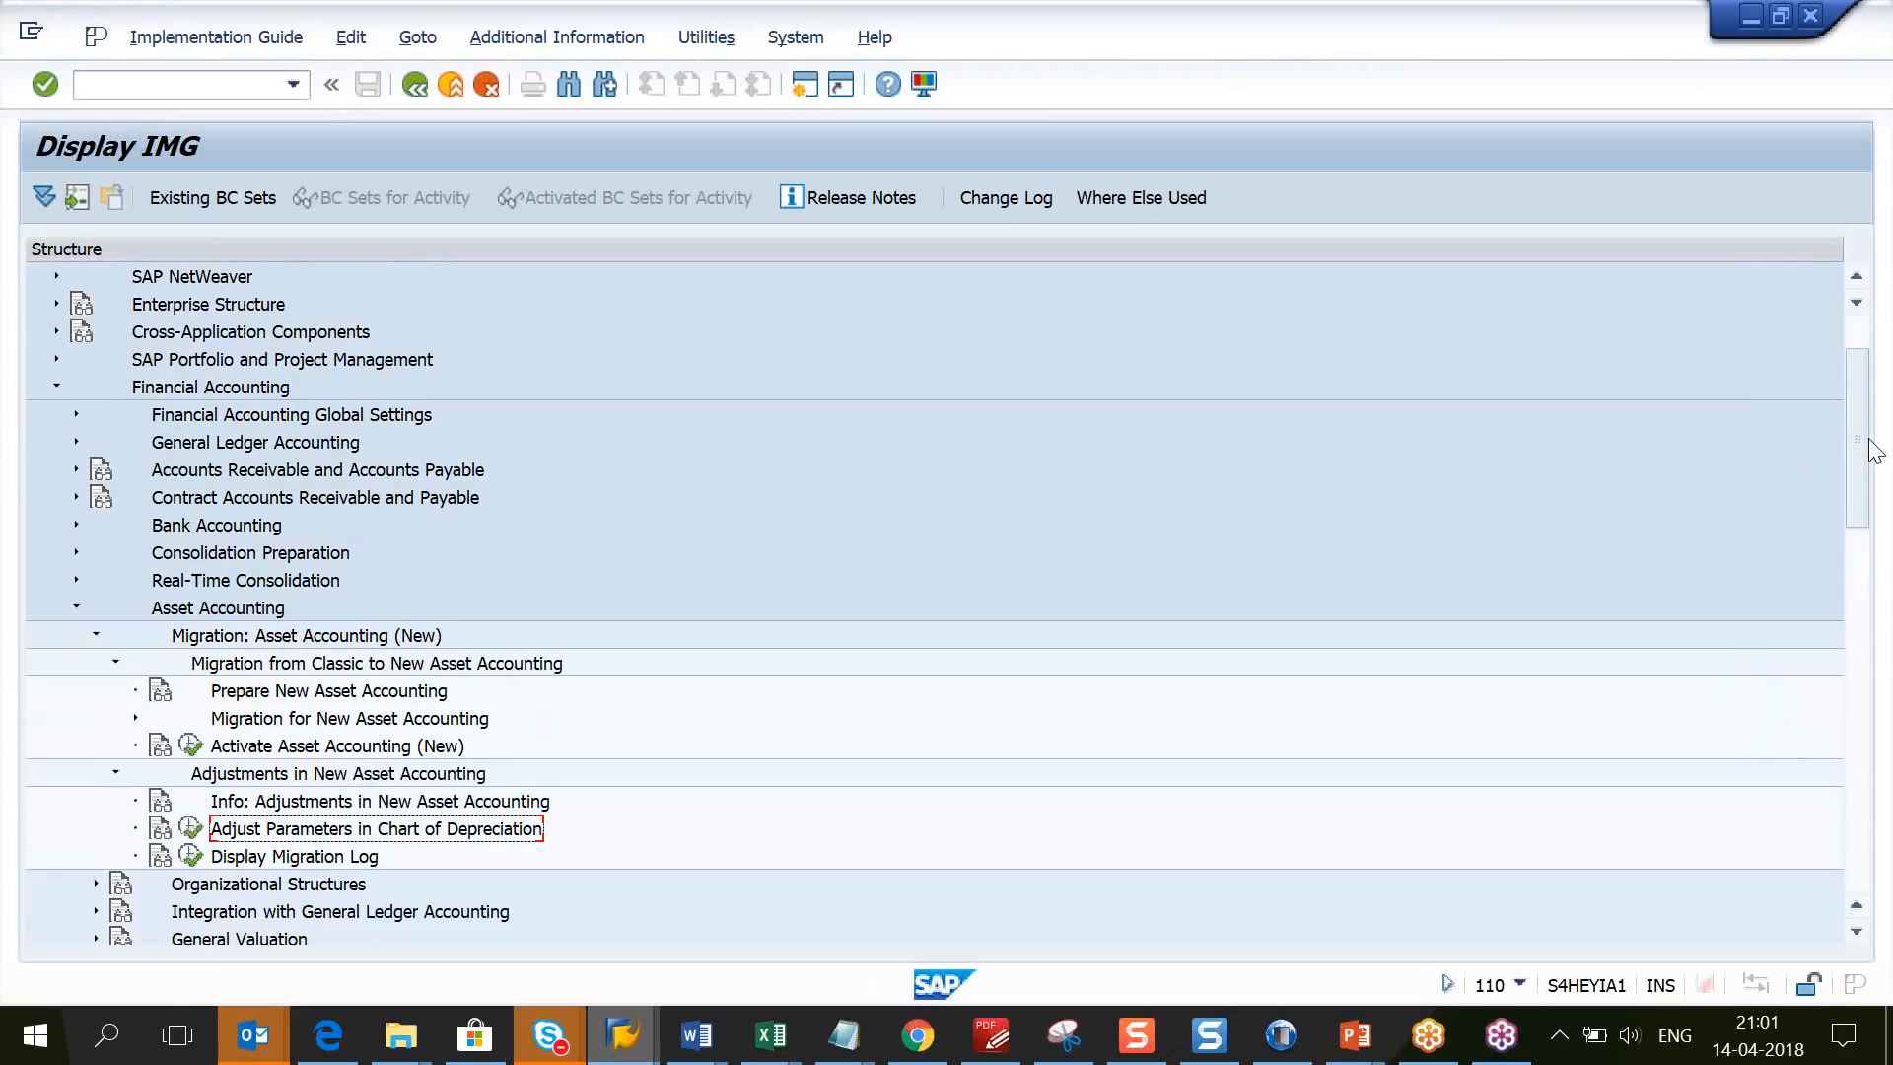
click(1587, 535)
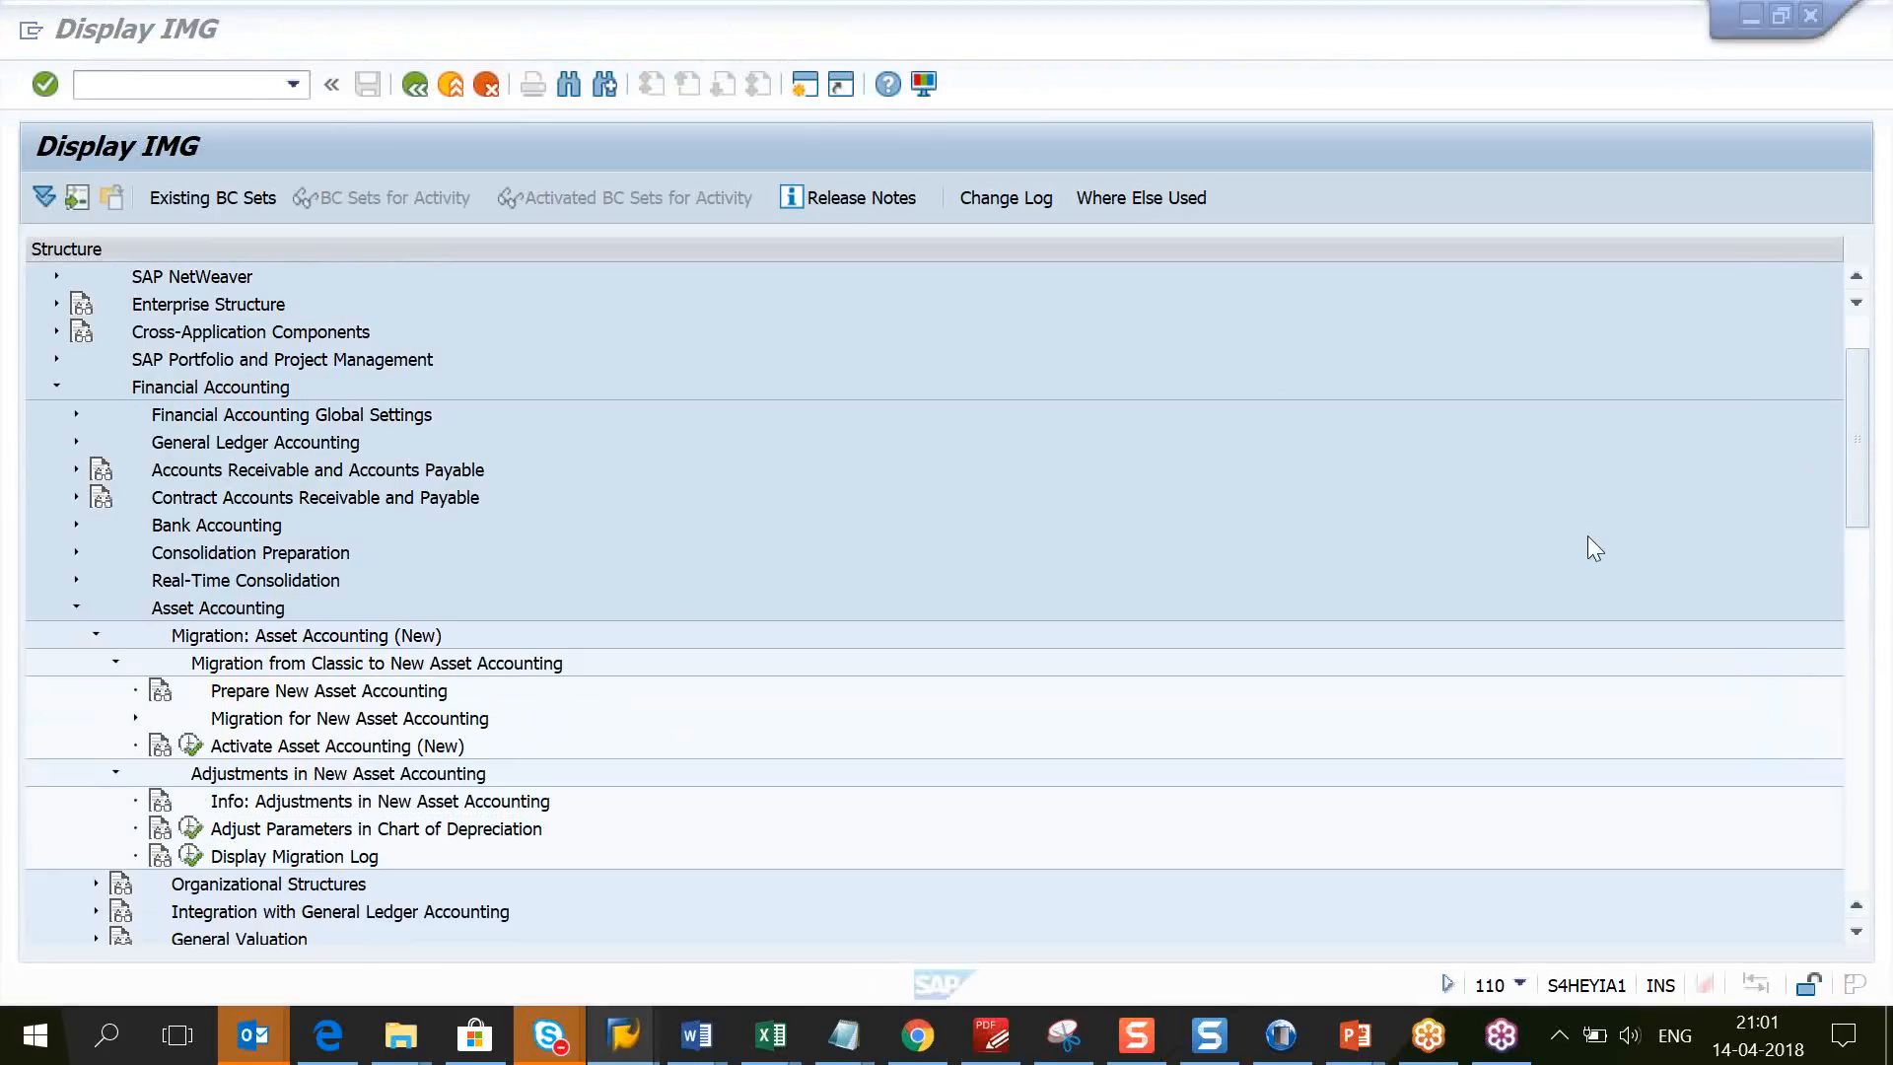